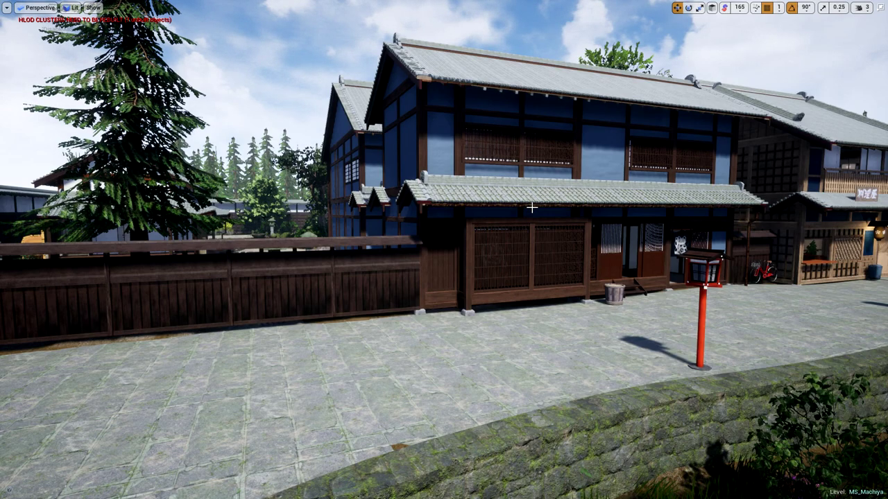
Look over the finished two-storey Japanese machiya house from the street side
{"action": "right_click_drag", "start_coordinate": [444, 195], "coordinate": [527, 186]}
{"action": "key", "text": "w"}
{"action": "right_click_drag", "start_coordinate": [467, 207], "coordinate": [444, 210]}
{"action": "key", "text": "w"}
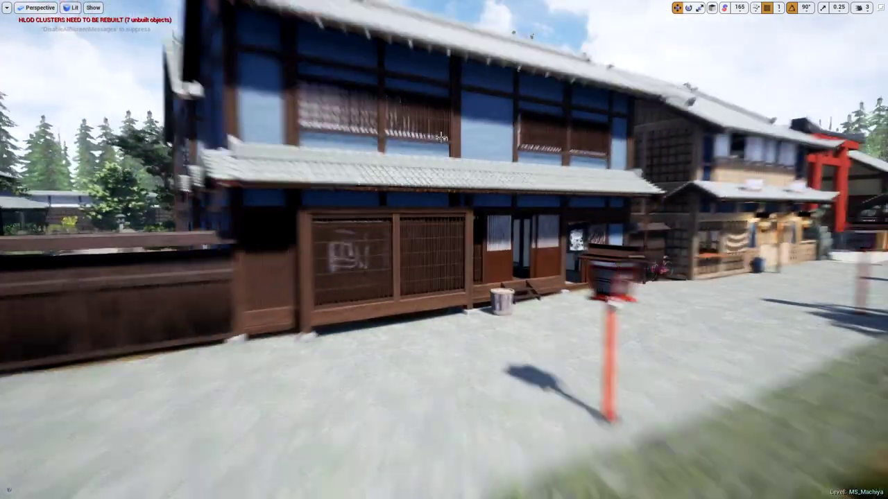
{"action": "right_click_drag", "start_coordinate": [442, 137], "coordinate": [499, 139]}
{"action": "key", "text": "w"}
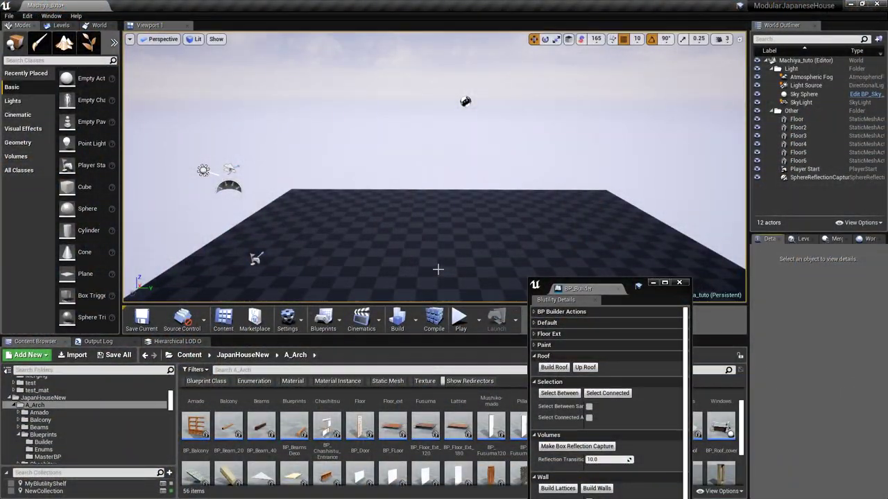
Place an Empty Actor on the floor and set its DefaultSceneRoot mobility to Static
{"action": "key", "text": "ctrl+s"}
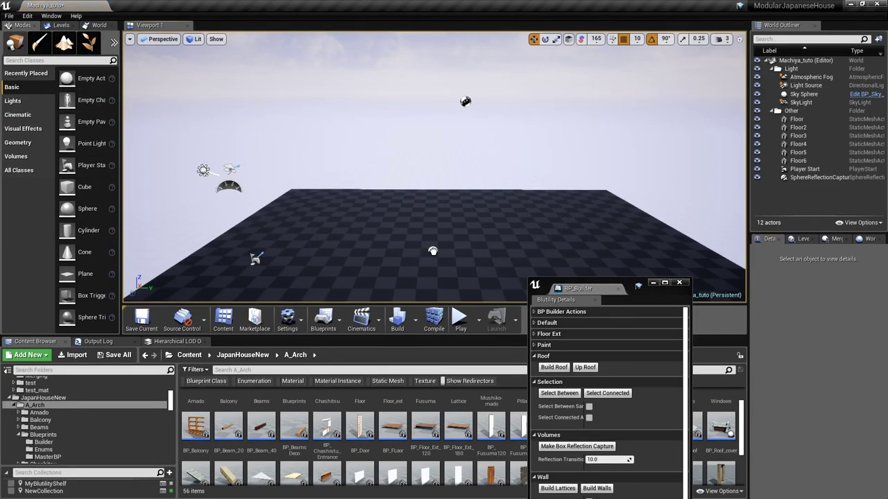
{"action": "left_click_drag", "start_coordinate": [432, 239], "coordinate": [377, 245]}
{"action": "left_click", "coordinate": [786, 298]}
{"action": "left_click", "coordinate": [809, 389]}
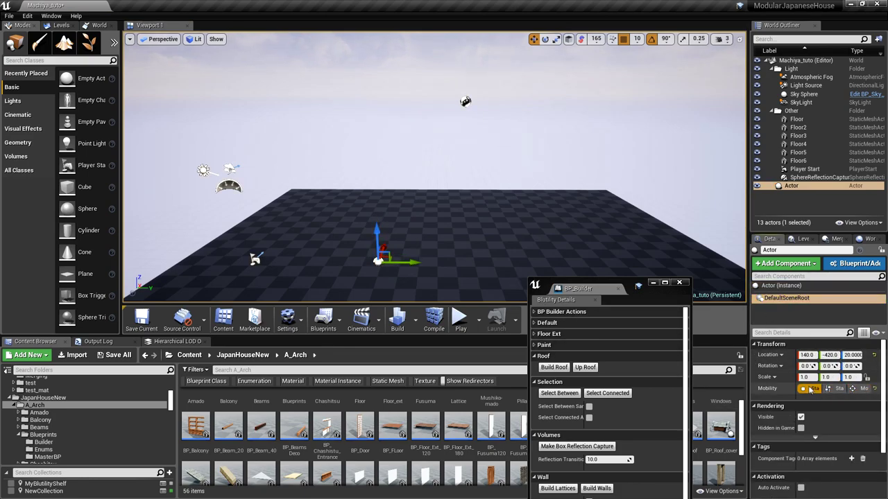
Rename the new empty actor as Machiya_Demo
{"action": "double_click", "coordinate": [792, 187]}
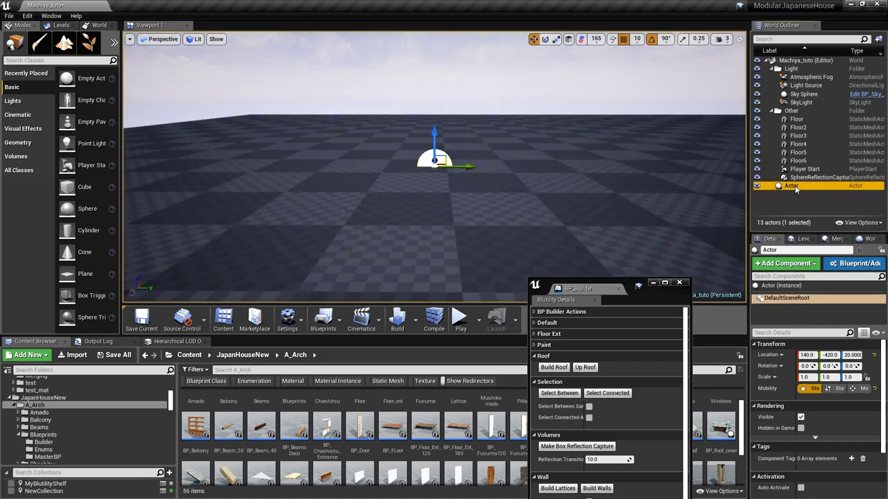
{"action": "left_click", "coordinate": [795, 188]}
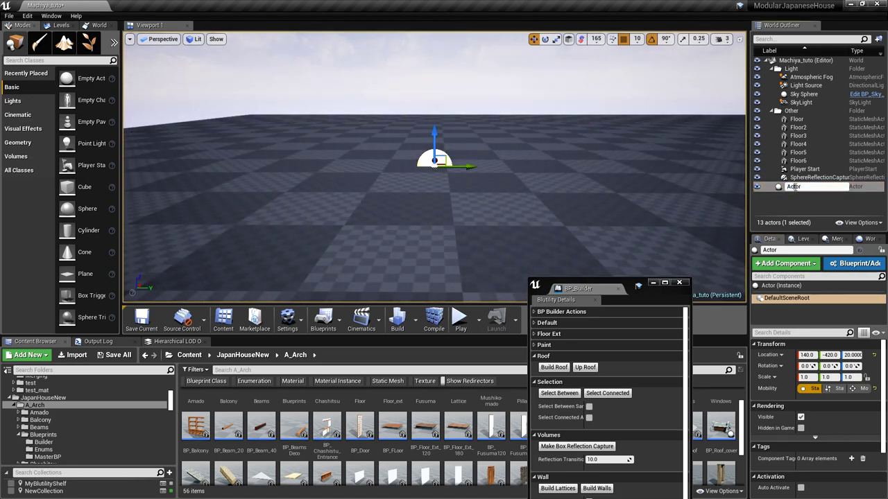
{"action": "double_click", "coordinate": [795, 187]}
{"action": "type", "text": "Machiya_"}
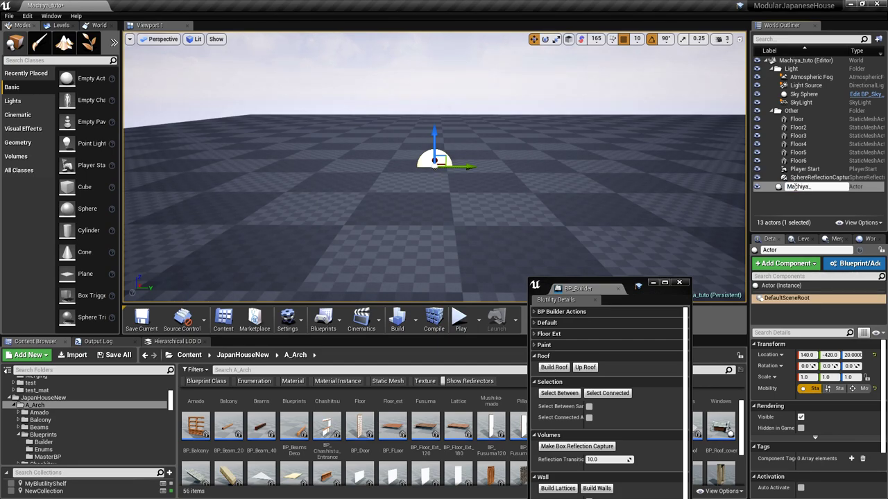
{"action": "type", "text": "Demo"}
{"action": "key", "text": "Return"}
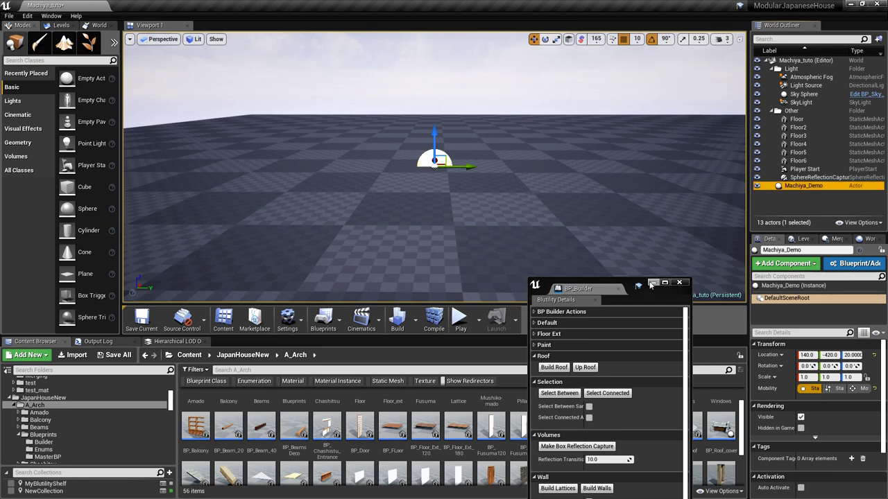
Shift the Machiya_Demo actor along the negative Y axis and turn on surface snapping
{"action": "left_click_drag", "start_coordinate": [626, 286], "coordinate": [793, 121]}
{"action": "left_click_drag", "start_coordinate": [467, 169], "coordinate": [367, 169]}
{"action": "right_click", "coordinate": [366, 171]}
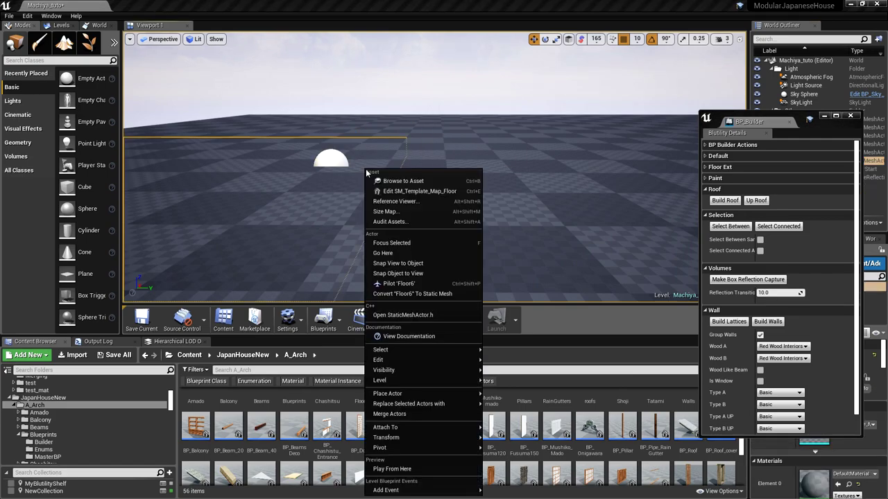
{"action": "left_click", "coordinate": [581, 43]}
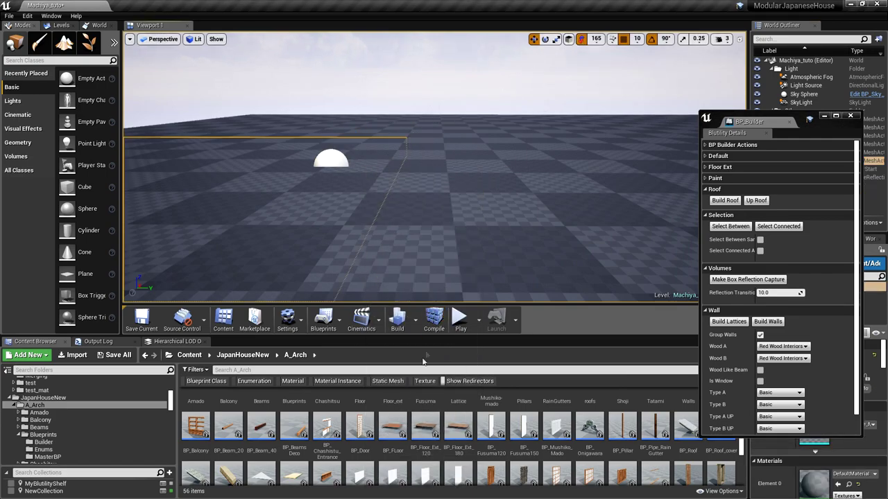
Place a BP_Pillar attached to Machiya_Demo and reset its relative location to 0, 0, 0
{"action": "left_click", "coordinate": [333, 159]}
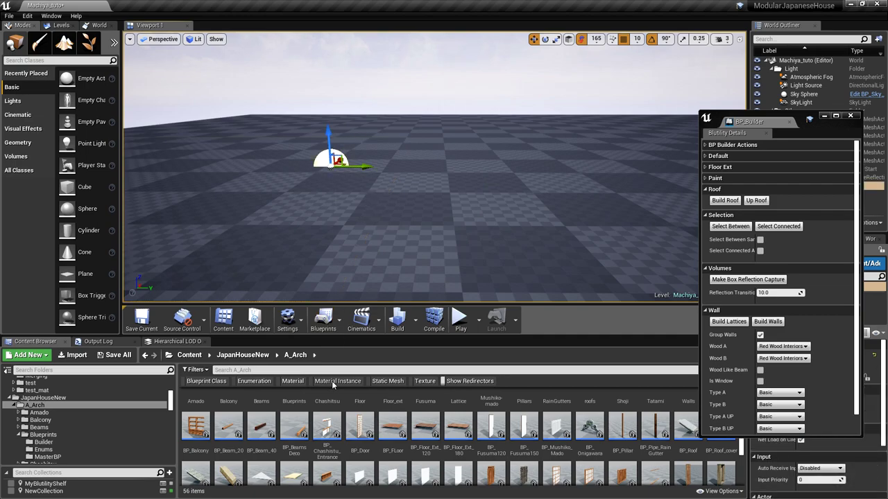
{"action": "left_click_drag", "start_coordinate": [622, 426], "coordinate": [379, 174]}
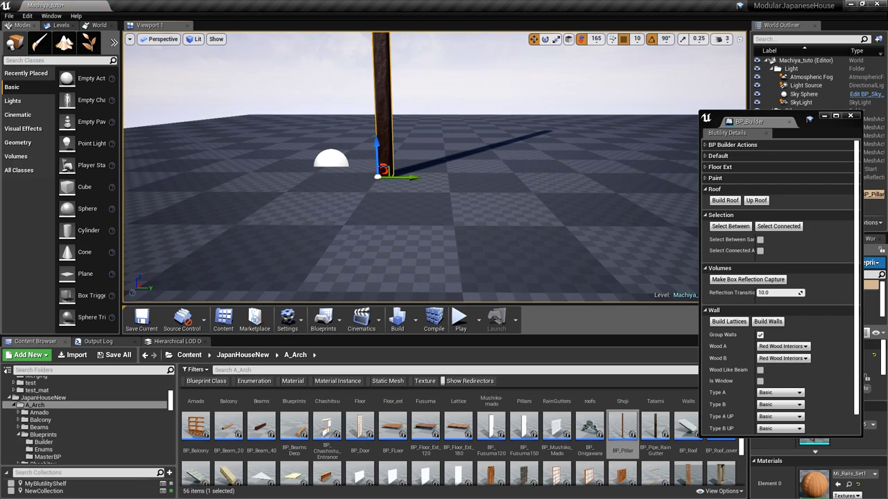
{"action": "left_click", "coordinate": [789, 122]}
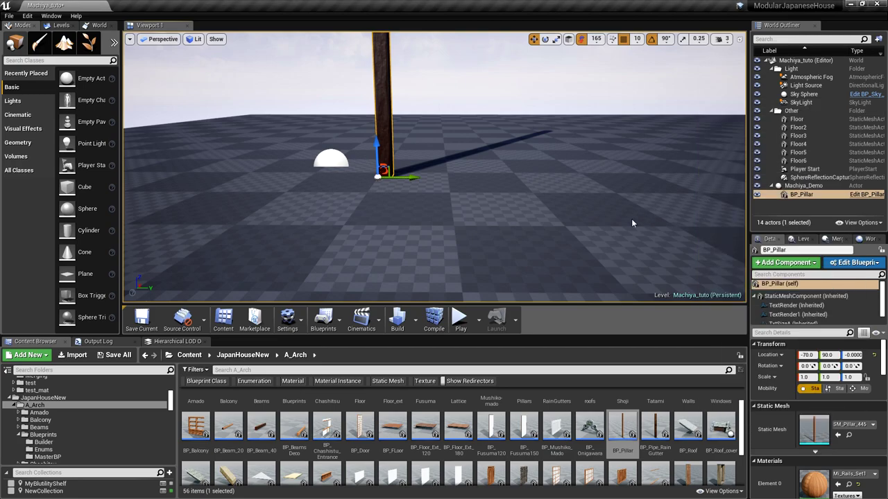
{"action": "left_click", "coordinate": [873, 355]}
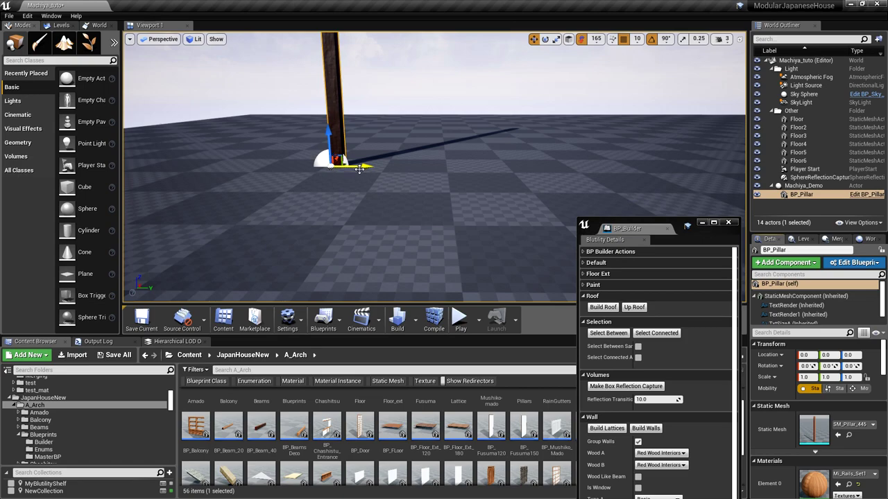
Move the pillar along the Y axis to 80, beside the Machiya_Demo actor
{"action": "left_click_drag", "start_coordinate": [365, 167], "coordinate": [414, 168]}
{"action": "right_click_drag", "start_coordinate": [431, 179], "coordinate": [409, 208]}
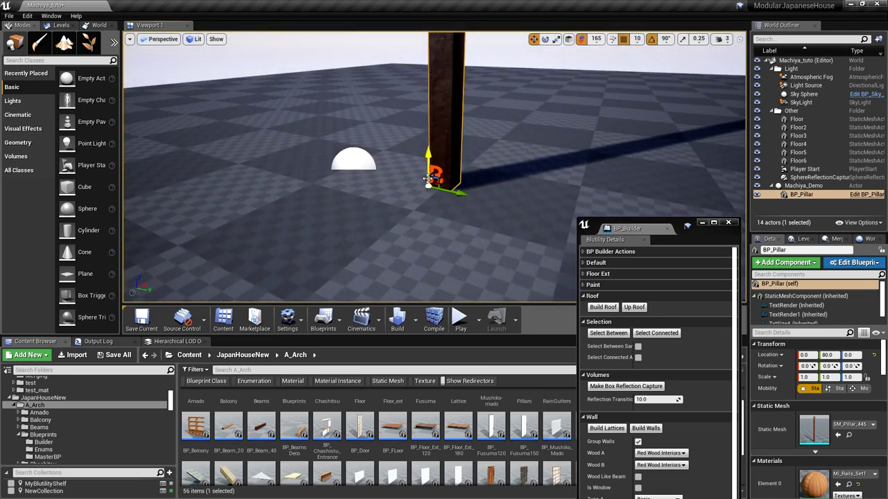
{"action": "left_click_drag", "start_coordinate": [432, 186], "coordinate": [447, 184]}
{"action": "mouse_move", "coordinate": [447, 193]}
{"action": "right_mouse_down"}
{"action": "mouse_move", "coordinate": [471, 183]}
{"action": "mouse_move", "coordinate": [447, 193]}
{"action": "right_mouse_up"}
Place a BP_Beam_40 against the pillar's base and shorten it to the 120 size with its Size handle
{"action": "left_click_drag", "start_coordinate": [627, 226], "coordinate": [764, 79]}
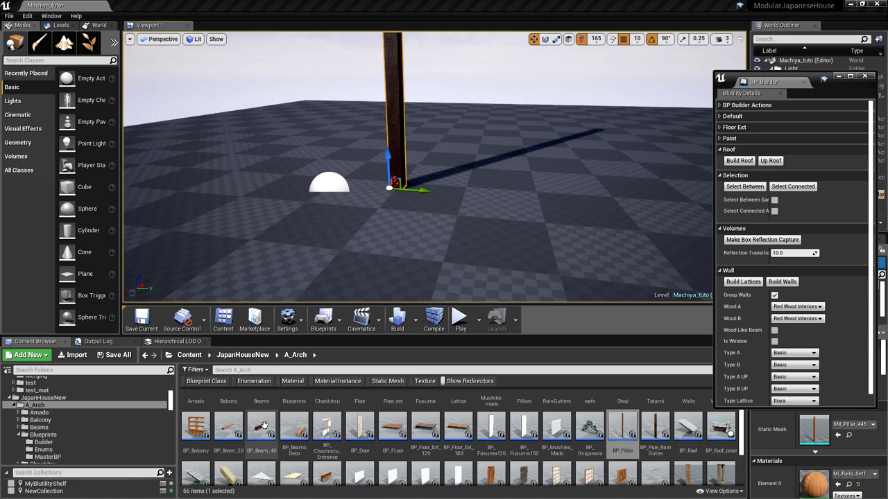
{"action": "left_click_drag", "start_coordinate": [258, 430], "coordinate": [406, 185]}
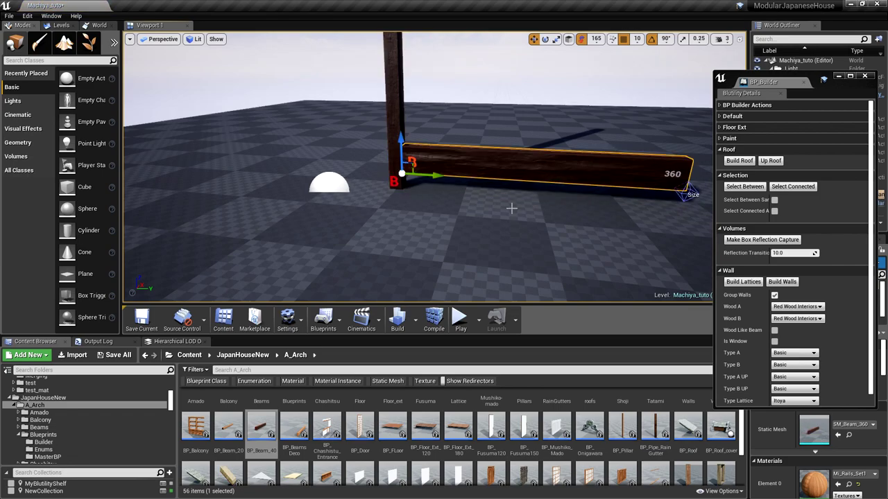
{"action": "left_click", "coordinate": [686, 190]}
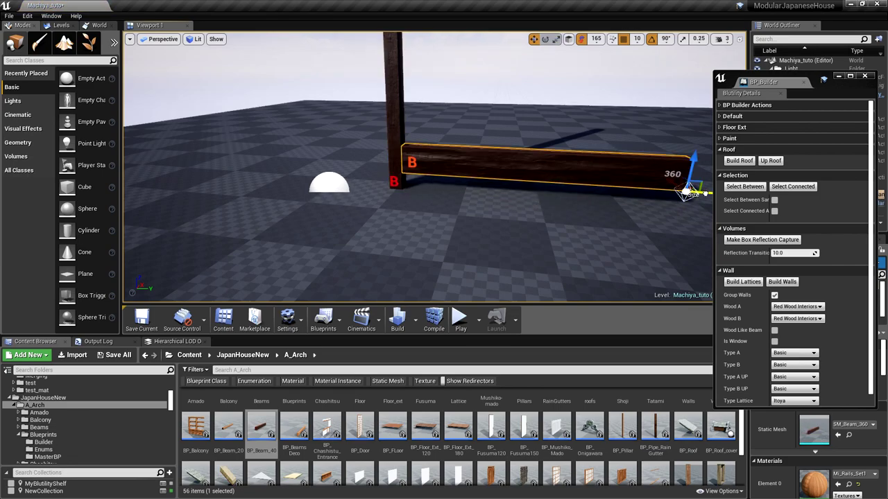
{"action": "left_click_drag", "start_coordinate": [671, 192], "coordinate": [535, 182]}
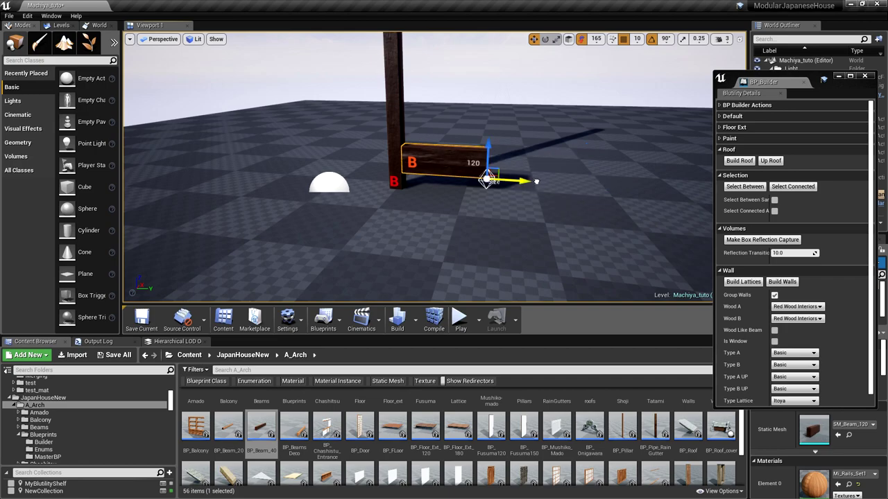
Set the beam's Wood B to Dark wood Exterior and its Wood A to Dark Wood Interiors
{"action": "right_click_drag", "start_coordinate": [514, 204], "coordinate": [541, 104]}
{"action": "right_click_drag", "start_coordinate": [485, 216], "coordinate": [423, 319]}
{"action": "scroll", "coordinate": [485, 222], "scroll_direction": "down", "scroll_amount": 2}
{"action": "key", "text": "w"}
{"action": "key", "text": "f"}
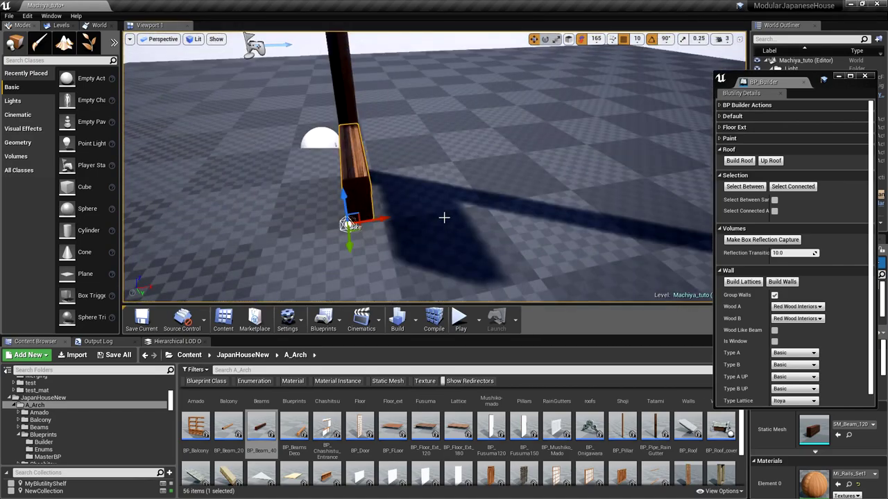
{"action": "left_click_drag", "start_coordinate": [815, 78], "coordinate": [703, 182]}
{"action": "scroll", "coordinate": [883, 355], "scroll_direction": "down", "scroll_amount": 1}
{"action": "left_click_drag", "start_coordinate": [883, 355], "coordinate": [883, 375]}
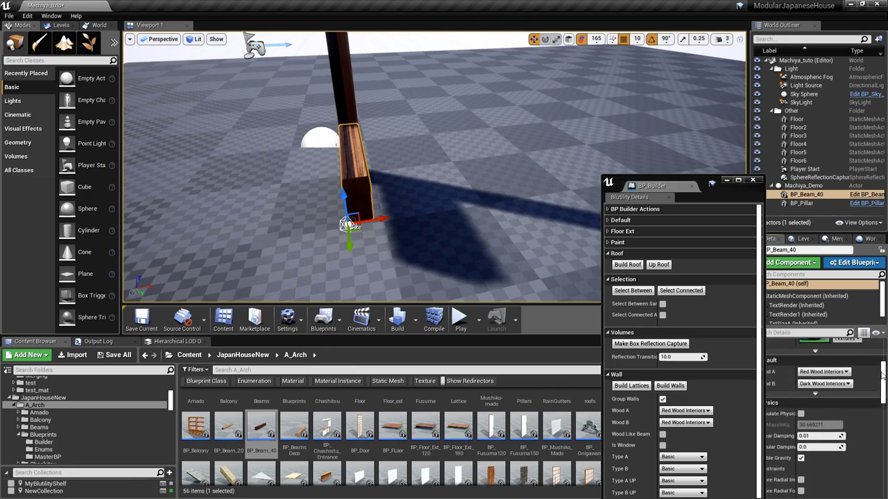
{"action": "left_click", "coordinate": [839, 387]}
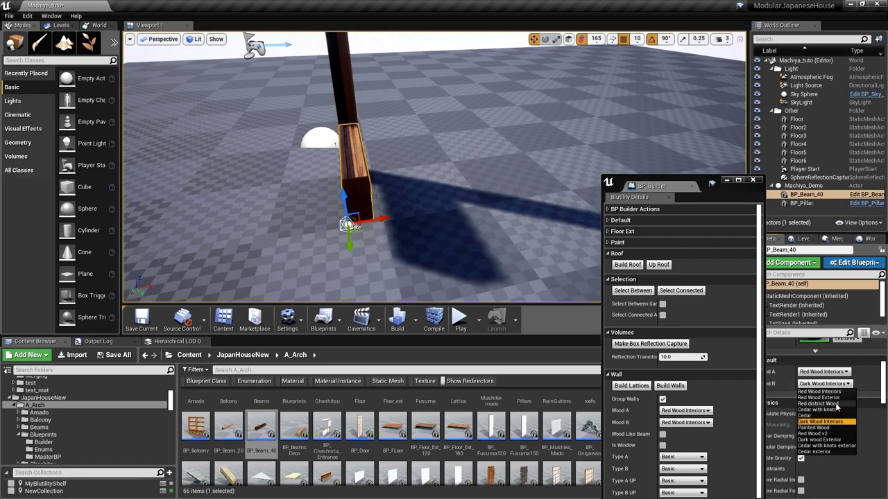
{"action": "left_click", "coordinate": [834, 440]}
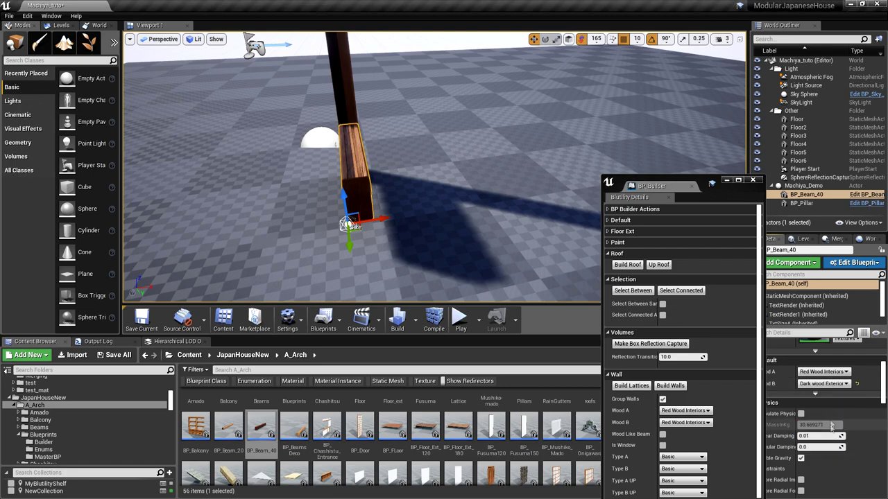
{"action": "left_click", "coordinate": [832, 377]}
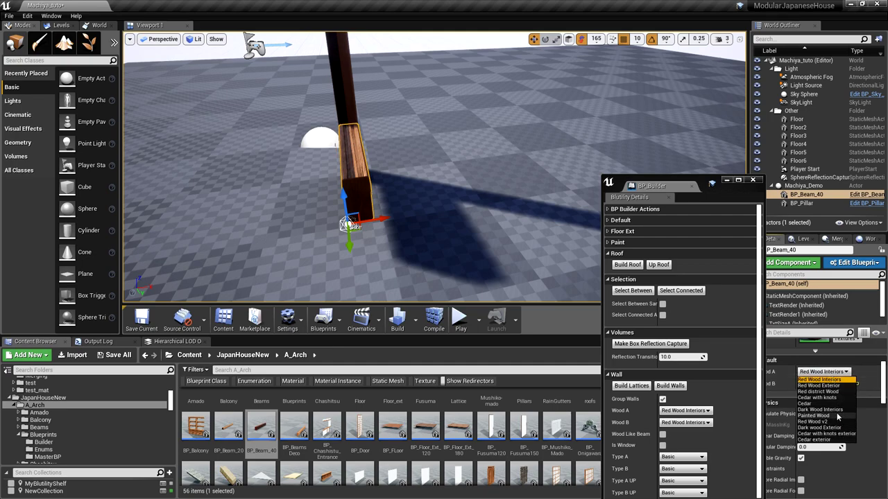
{"action": "left_click", "coordinate": [835, 410]}
Set the pillar's Wood A to Dark Wood Interiors and its Wood B to Dark wood Exterior
{"action": "right_click_drag", "start_coordinate": [520, 201], "coordinate": [444, 138]}
{"action": "right_click_drag", "start_coordinate": [404, 167], "coordinate": [414, 167]}
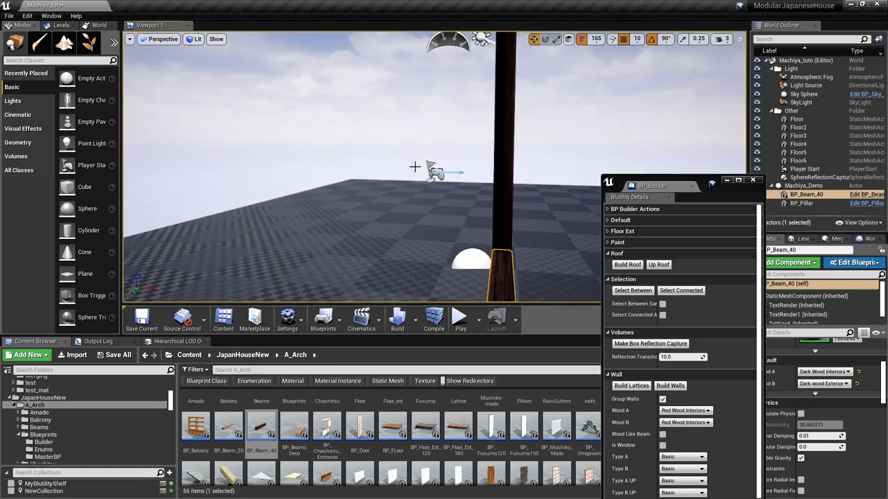
{"action": "left_click", "coordinate": [414, 166]}
{"action": "left_click", "coordinate": [801, 203]}
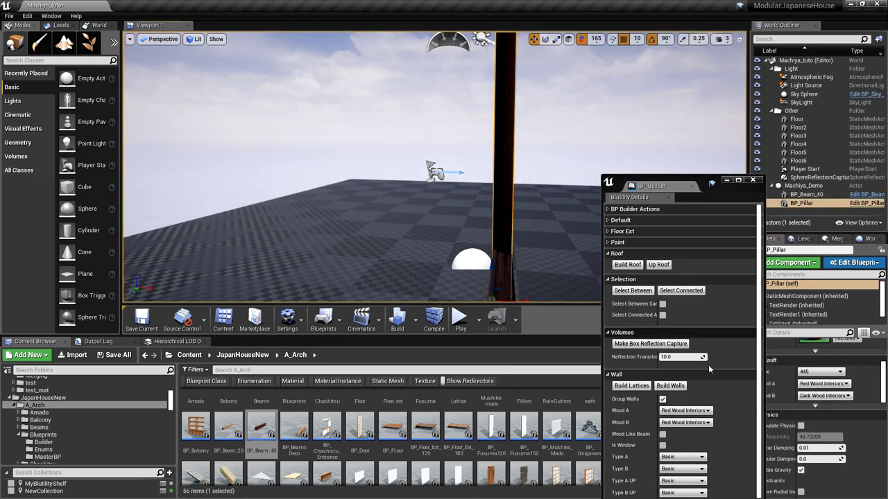
{"action": "left_click", "coordinate": [833, 385]}
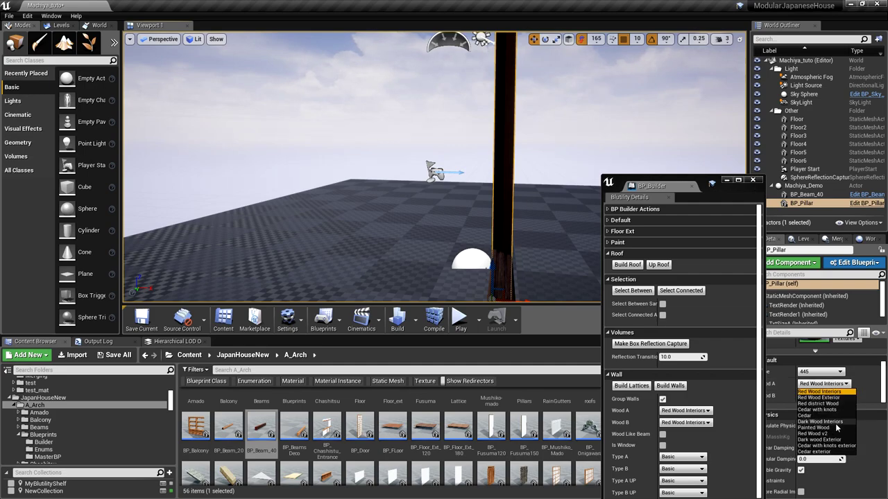
{"action": "left_click", "coordinate": [832, 420]}
{"action": "left_click", "coordinate": [829, 395]}
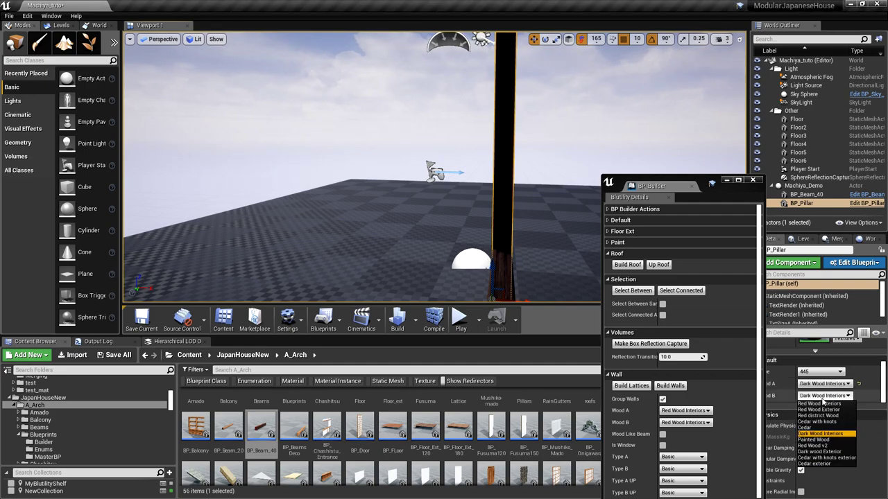
{"action": "left_click", "coordinate": [829, 452]}
Duplicate the pillar along the Y axis to the free end of the 120 beam
{"action": "right_click_drag", "start_coordinate": [461, 222], "coordinate": [486, 221]}
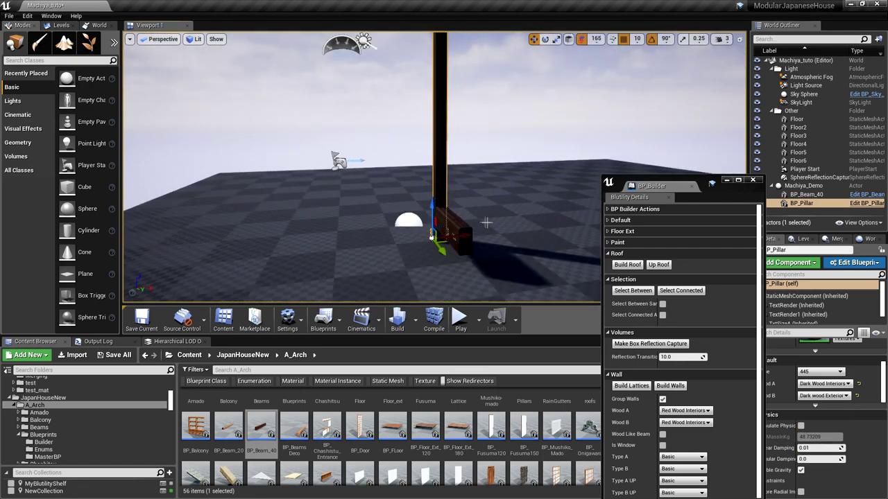
{"action": "left_click_drag", "start_coordinate": [628, 186], "coordinate": [818, 139]}
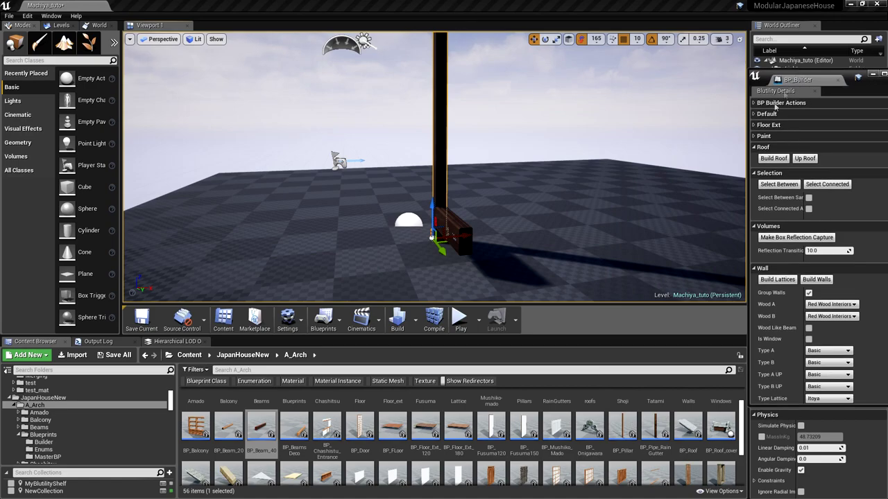
{"action": "left_click_drag", "start_coordinate": [450, 269], "coordinate": [435, 275]}
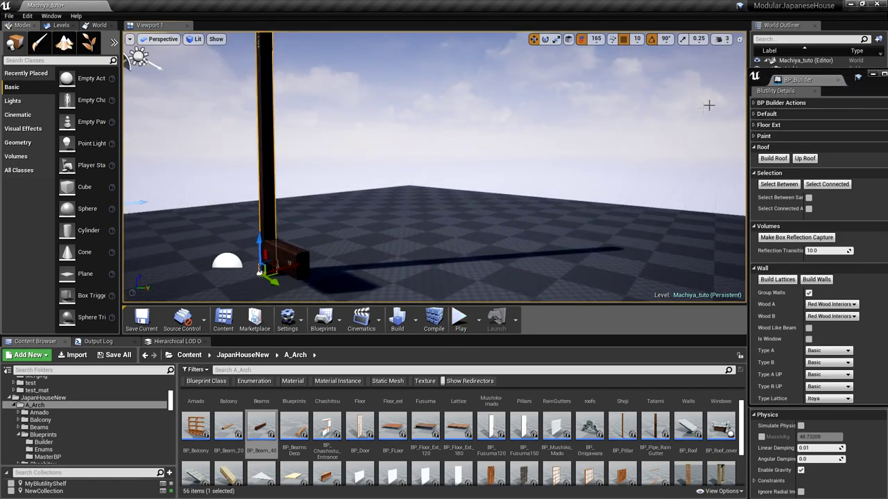
{"action": "left_click_drag", "start_coordinate": [797, 79], "coordinate": [97, 90]}
{"action": "left_click_drag", "start_coordinate": [337, 258], "coordinate": [329, 272]}
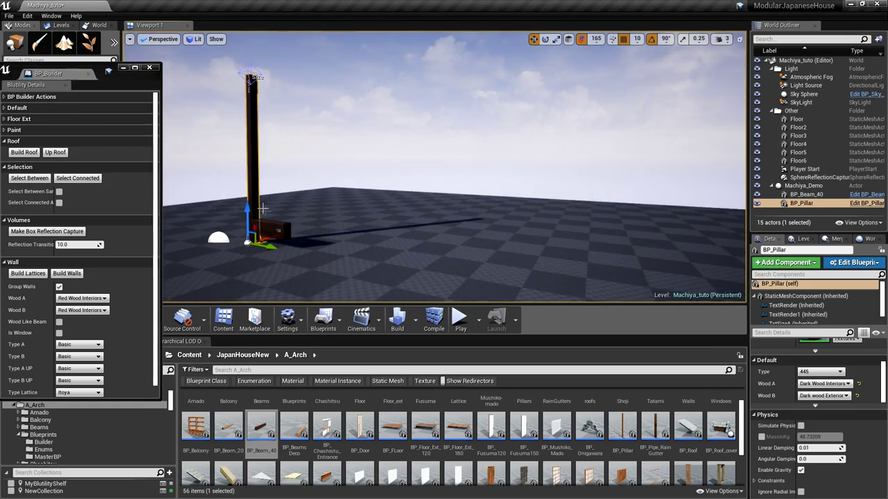
{"action": "left_click_drag", "start_coordinate": [261, 254], "coordinate": [301, 254], "text": "alt"}
{"action": "mouse_move", "coordinate": [347, 255]}
{"action": "right_mouse_down"}
{"action": "mouse_move", "coordinate": [270, 249]}
{"action": "mouse_move", "coordinate": [316, 267]}
{"action": "mouse_move", "coordinate": [353, 254]}
{"action": "right_mouse_up"}
{"action": "key", "text": "w"}
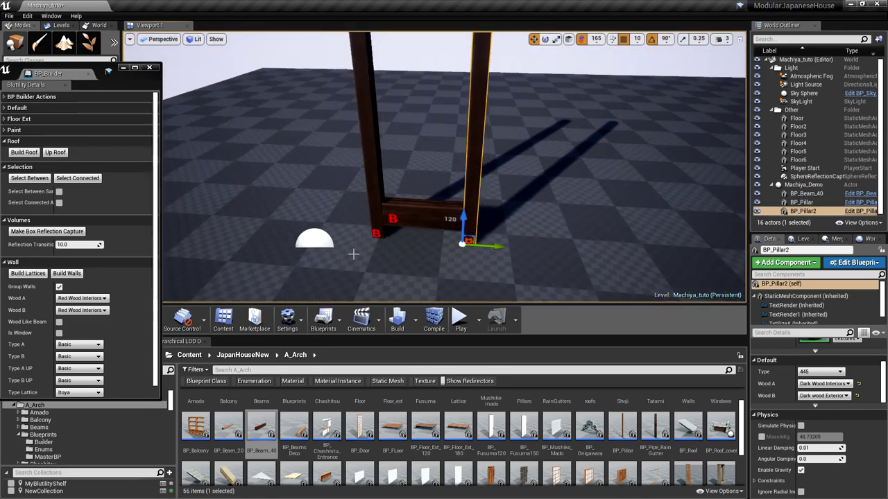
Duplicate the 120 beam with the copy rotated 90° about its vertical axis
{"action": "left_click", "coordinate": [395, 215]}
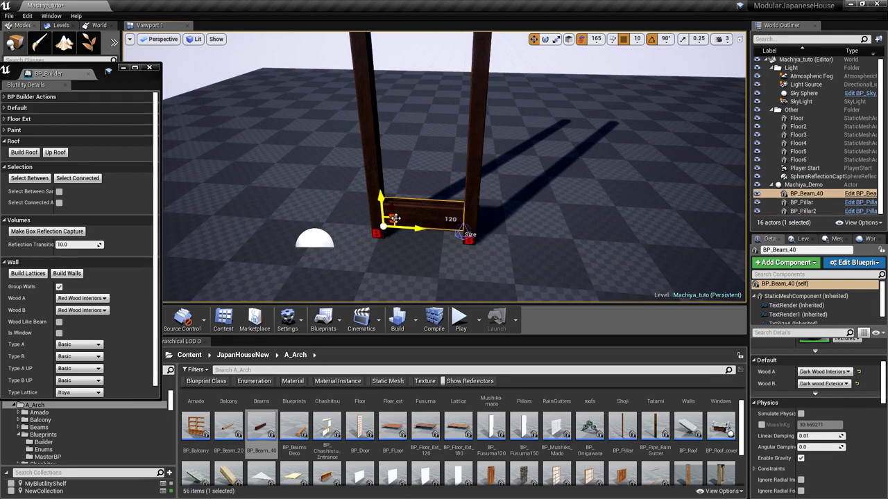
{"action": "key", "text": "e"}
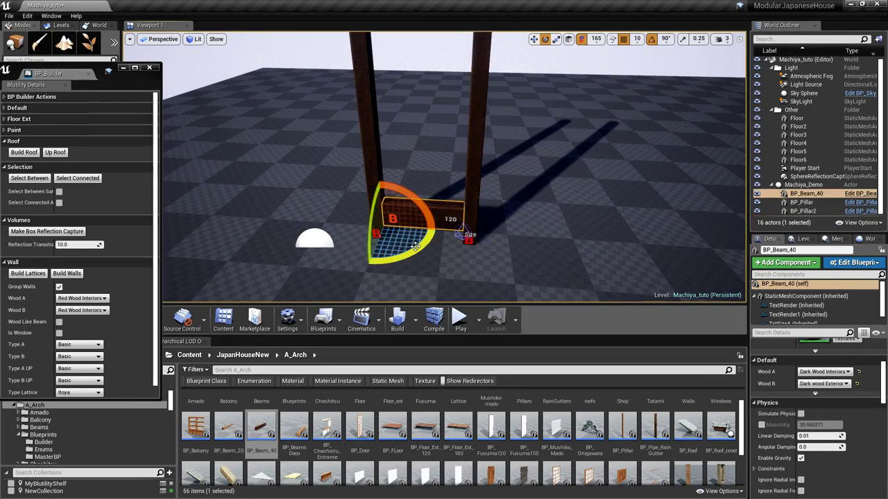
{"action": "left_click_drag", "start_coordinate": [415, 246], "coordinate": [390, 199], "text": "alt"}
{"action": "key", "text": "w"}
{"action": "right_click_drag", "start_coordinate": [390, 199], "coordinate": [393, 200]}
Extend the rotated beam to the 480 size with its Size handle and move it so its end meets the first pillar
{"action": "mouse_move", "coordinate": [435, 214]}
{"action": "left_mouse_down"}
{"action": "mouse_move", "coordinate": [346, 190]}
{"action": "mouse_move", "coordinate": [442, 209]}
{"action": "left_mouse_up"}
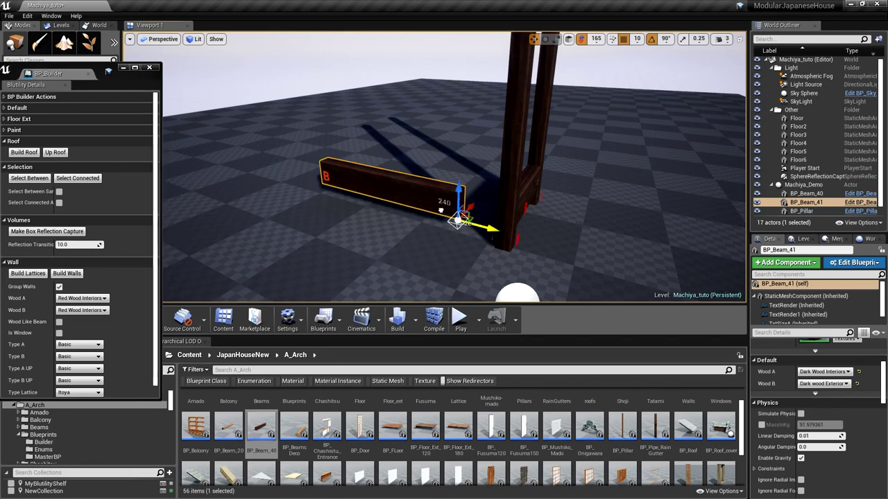
{"action": "left_click_drag", "start_coordinate": [519, 227], "coordinate": [633, 248]}
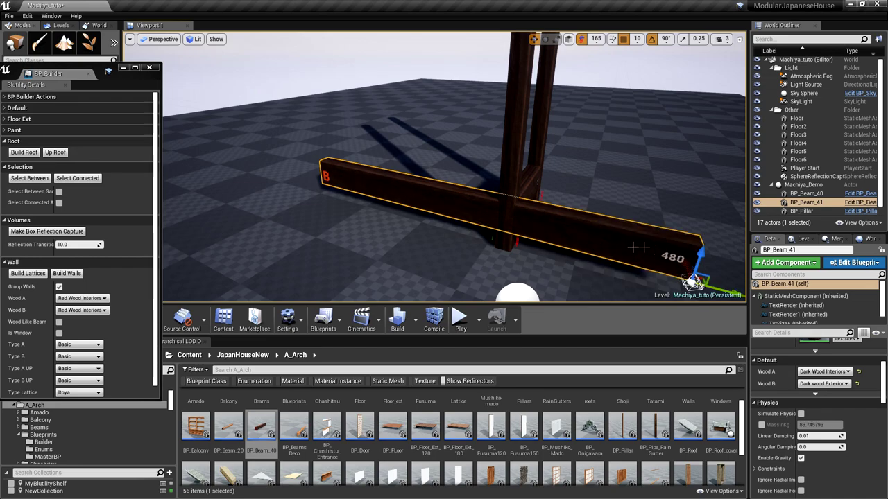
{"action": "left_click_drag", "start_coordinate": [343, 193], "coordinate": [282, 182]}
Duplicate the first pillar to the far end of the perpendicular 480 beam, rotate the copy 90° and align it with the beam end
{"action": "scroll", "coordinate": [282, 182], "scroll_direction": "down", "scroll_amount": 2}
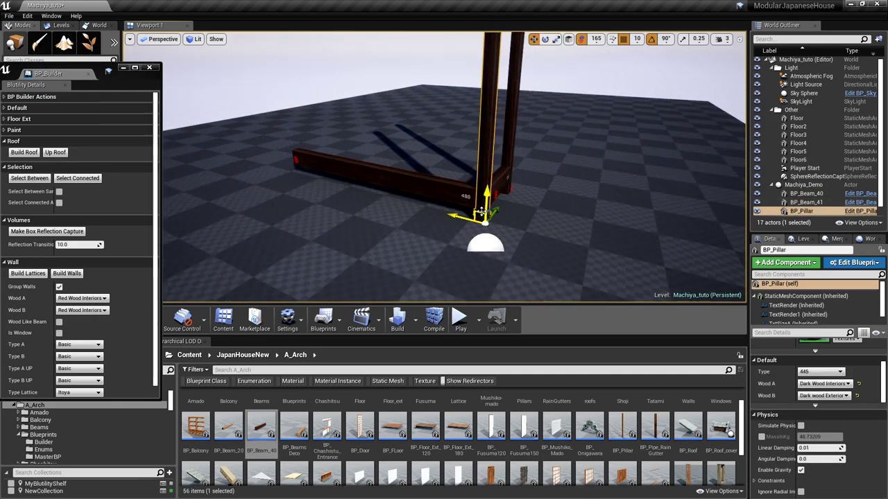
{"action": "left_click_drag", "start_coordinate": [481, 213], "coordinate": [290, 185], "text": "alt"}
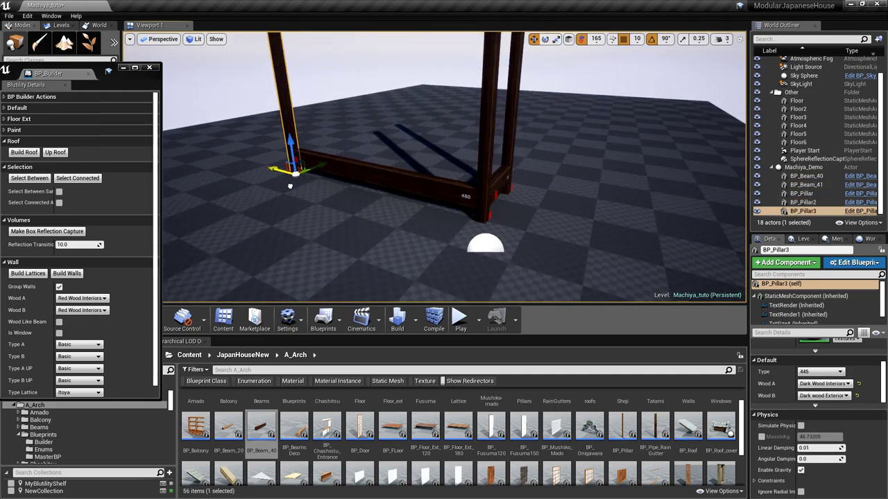
{"action": "key", "text": "e"}
{"action": "left_click_drag", "start_coordinate": [288, 189], "coordinate": [308, 179]}
{"action": "key", "text": "w"}
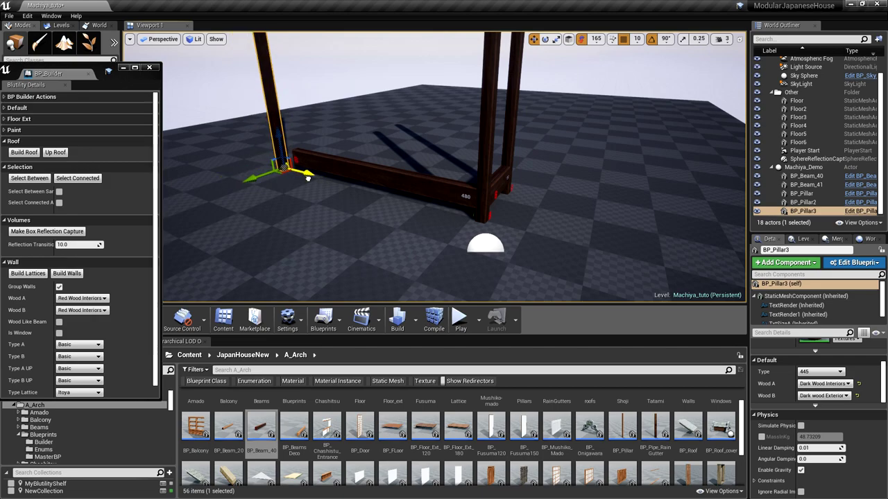
{"action": "left_click_drag", "start_coordinate": [253, 178], "coordinate": [267, 175]}
Duplicate the front 120 beam along Y past the second pillar and extend the copy to the 480 size
{"action": "right_click_drag", "start_coordinate": [276, 170], "coordinate": [291, 154]}
{"action": "right_click_drag", "start_coordinate": [222, 198], "coordinate": [448, 184]}
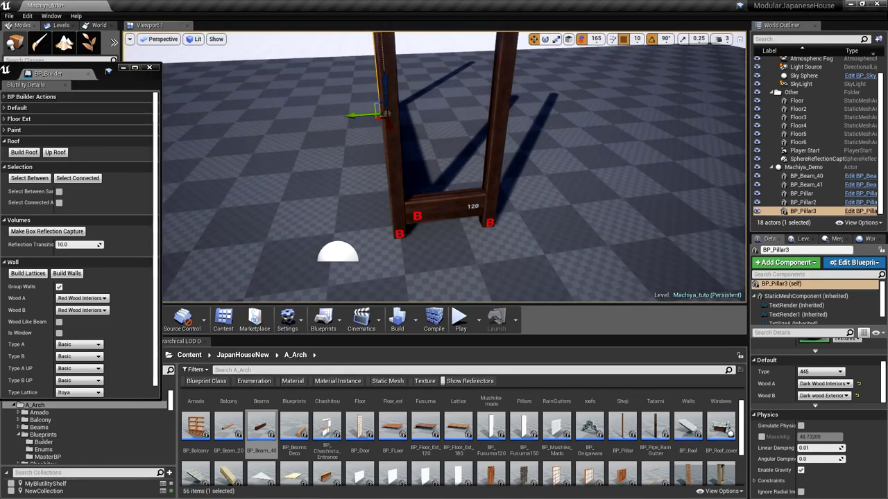
{"action": "left_click", "coordinate": [449, 207]}
{"action": "scroll", "coordinate": [444, 212], "scroll_direction": "down", "scroll_amount": 5}
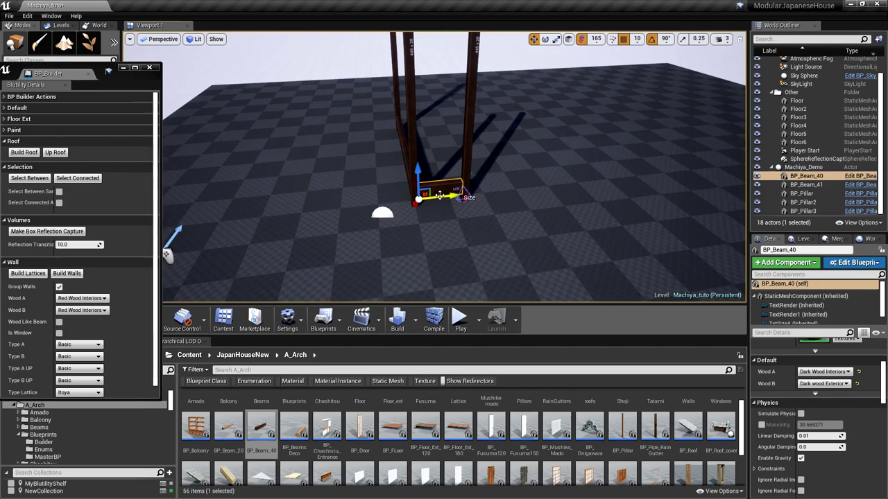
{"action": "left_click_drag", "start_coordinate": [436, 196], "coordinate": [508, 203], "text": "alt"}
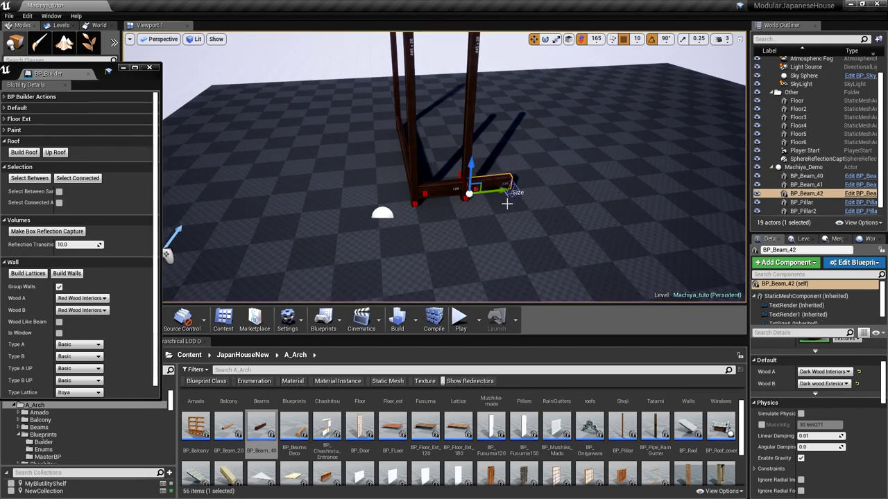
{"action": "left_click", "coordinate": [512, 191]}
{"action": "left_click_drag", "start_coordinate": [514, 191], "coordinate": [638, 181]}
{"action": "mouse_move", "coordinate": [608, 222]}
{"action": "right_mouse_down"}
{"action": "mouse_move", "coordinate": [666, 229]}
{"action": "mouse_move", "coordinate": [685, 214]}
{"action": "mouse_move", "coordinate": [711, 227]}
{"action": "mouse_move", "coordinate": [714, 243]}
{"action": "mouse_move", "coordinate": [659, 208]}
{"action": "mouse_move", "coordinate": [596, 222]}
{"action": "right_mouse_up"}
{"action": "scroll", "coordinate": [587, 229], "scroll_direction": "down", "scroll_amount": 2}
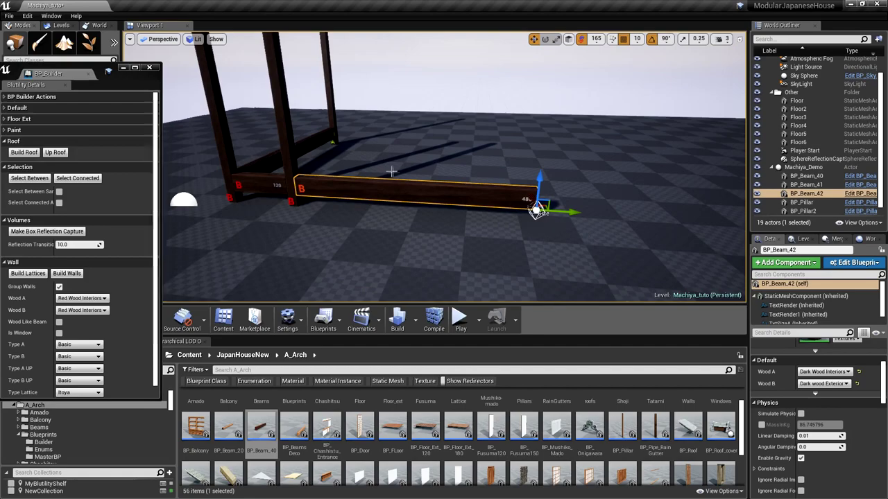
Duplicate the second pillar to the free end of the front 480 beam
{"action": "left_click", "coordinate": [289, 156]}
{"action": "scroll", "coordinate": [289, 158], "scroll_direction": "down", "scroll_amount": 3}
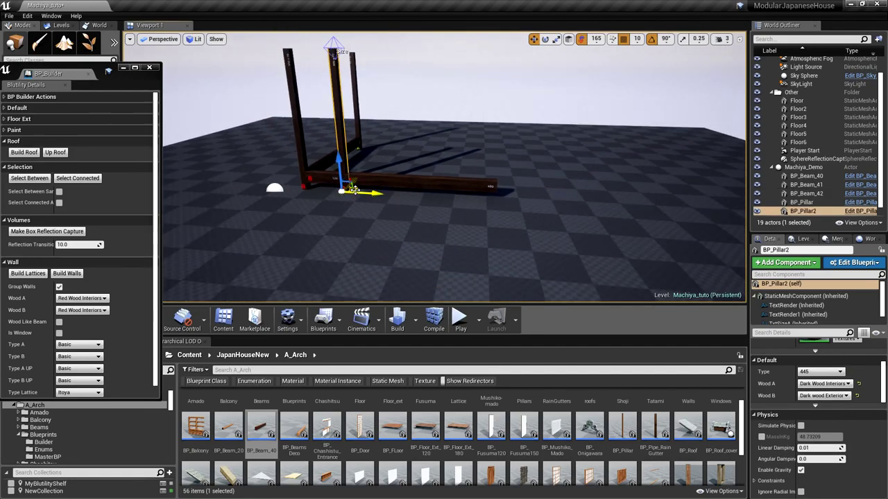
{"action": "left_click_drag", "start_coordinate": [363, 192], "coordinate": [516, 201], "text": "alt"}
Add another front bay by duplicating the 480 beam along Y past the end pillar and copying that pillar to its free end
{"action": "left_click", "coordinate": [428, 183]}
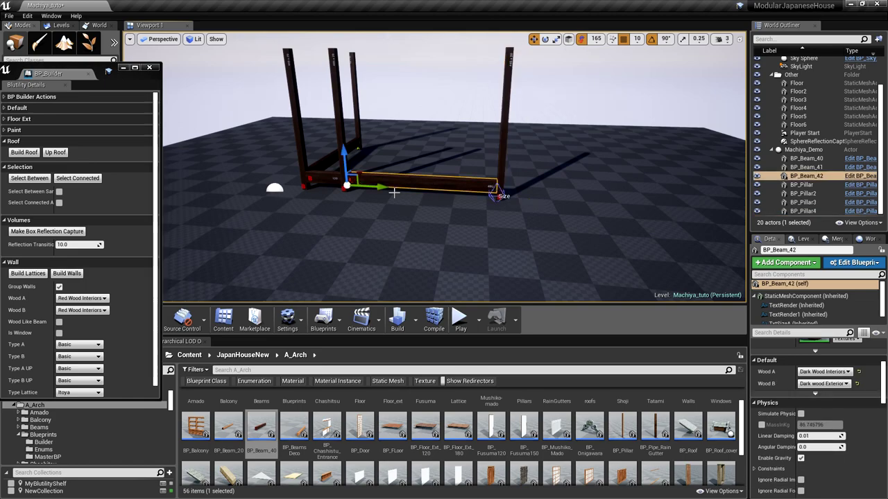
{"action": "left_click_drag", "start_coordinate": [387, 189], "coordinate": [545, 205], "text": "alt"}
{"action": "right_click_drag", "start_coordinate": [525, 212], "coordinate": [547, 188]}
{"action": "right_click_drag", "start_coordinate": [476, 186], "coordinate": [478, 184]}
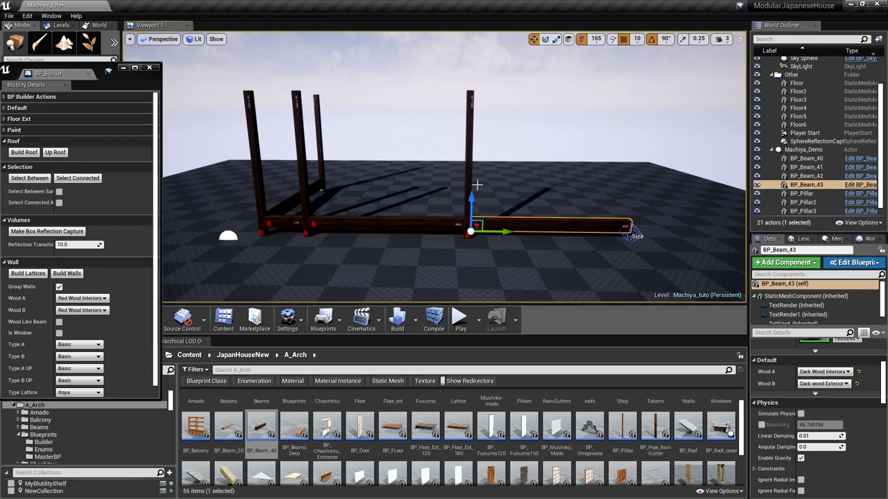
{"action": "left_click", "coordinate": [469, 181]}
{"action": "left_click_drag", "start_coordinate": [489, 239], "coordinate": [641, 247], "text": "alt"}
{"action": "right_click_drag", "start_coordinate": [595, 248], "coordinate": [596, 247]}
{"action": "scroll", "coordinate": [596, 247], "scroll_direction": "down", "scroll_amount": 2}
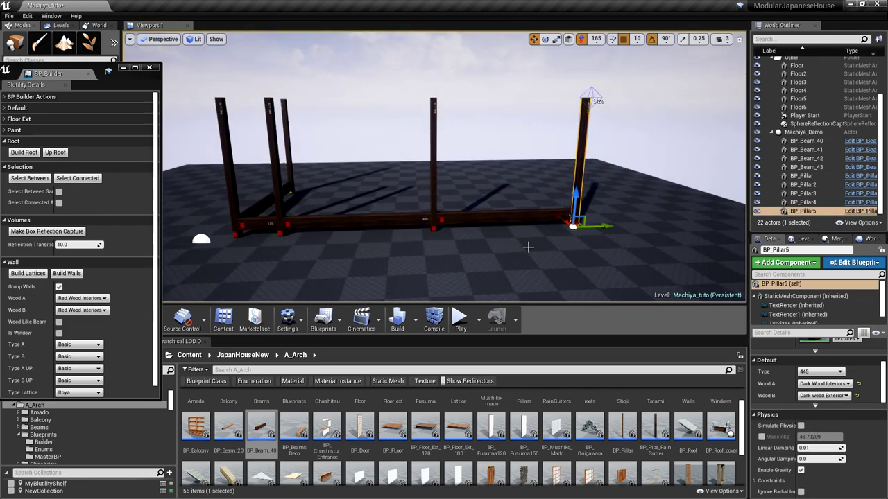
Add a last front bay with a copy of the 480 beam shortened to 360 and a pillar copy at its free end
{"action": "left_click", "coordinate": [444, 219]}
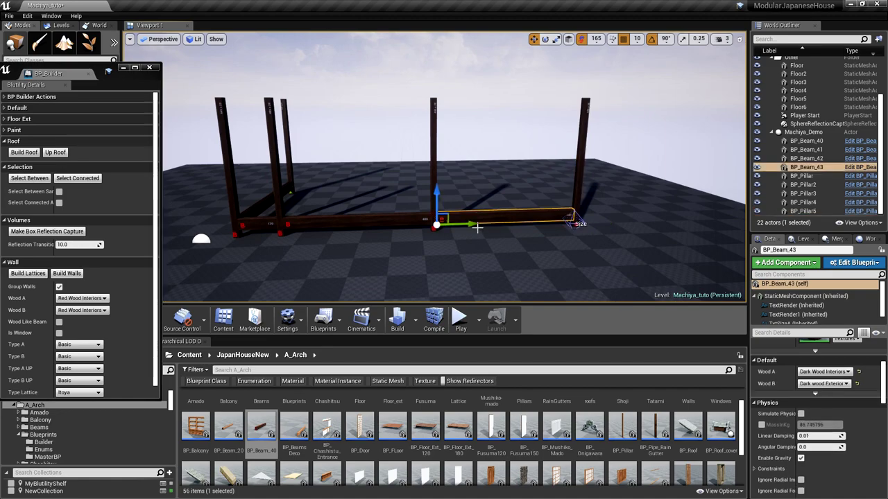
{"action": "left_click_drag", "start_coordinate": [471, 225], "coordinate": [618, 231], "text": "alt"}
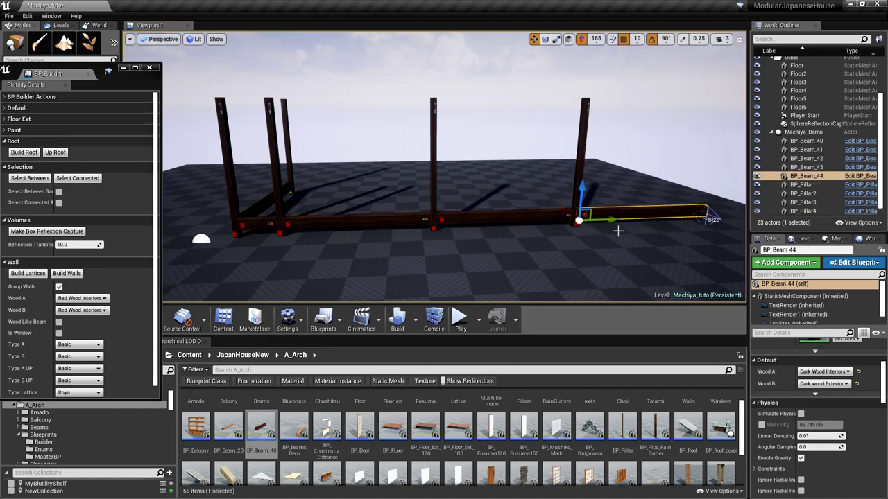
{"action": "left_click", "coordinate": [708, 217]}
{"action": "middle_click_drag", "start_coordinate": [731, 216], "coordinate": [697, 215], "text": "alt"}
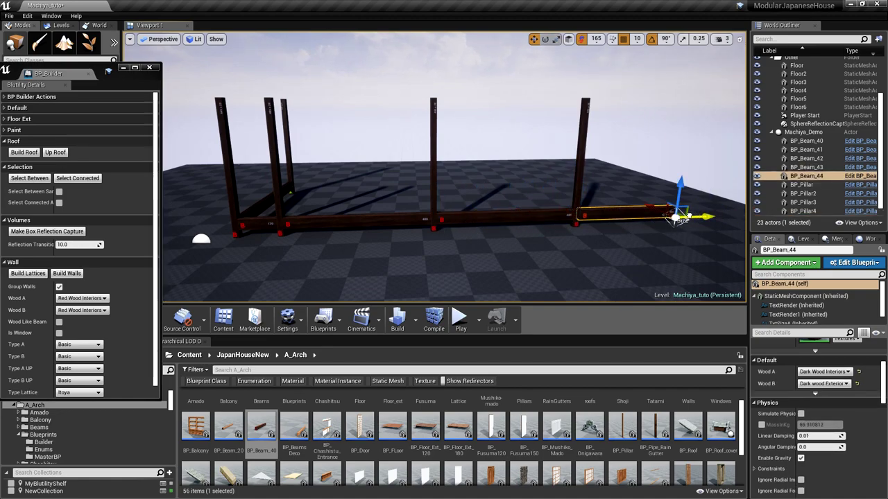
{"action": "left_click", "coordinate": [578, 205]}
{"action": "left_click_drag", "start_coordinate": [597, 224], "coordinate": [697, 224], "text": "alt"}
Duplicate the perpendicular 480 beam to the pillar between the two front 480 beams and set its Wood B to Dark Wood Interiors
{"action": "right_click_drag", "start_coordinate": [339, 218], "coordinate": [267, 242]}
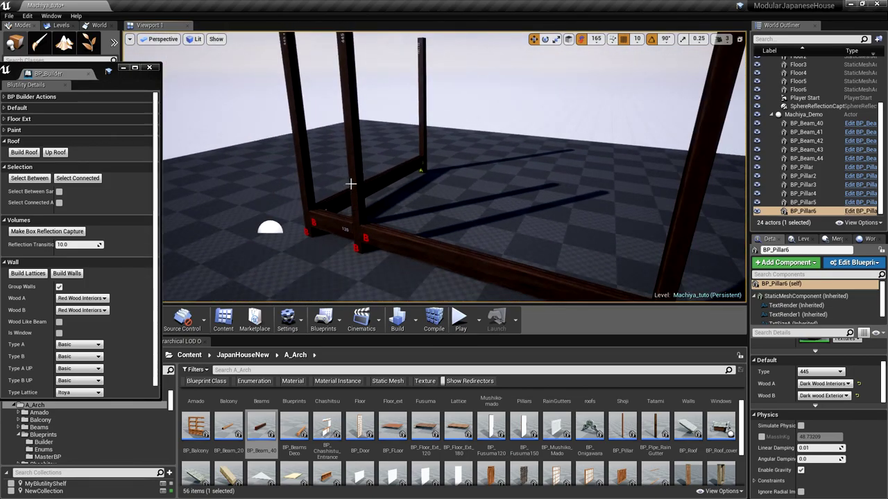
{"action": "left_click", "coordinate": [372, 182]}
{"action": "right_click_drag", "start_coordinate": [371, 182], "coordinate": [403, 201]}
{"action": "scroll", "coordinate": [403, 201], "scroll_direction": "down", "scroll_amount": 3}
{"action": "scroll", "coordinate": [403, 202], "scroll_direction": "down", "scroll_amount": 3}
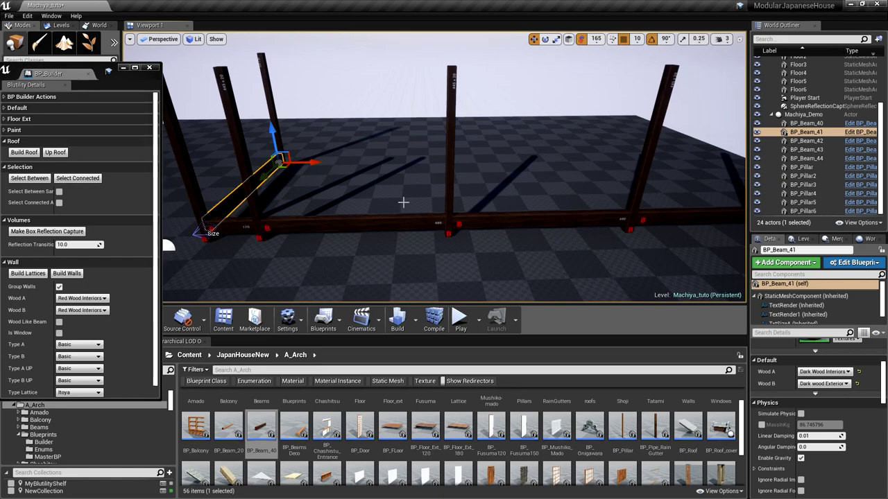
{"action": "left_click_drag", "start_coordinate": [302, 164], "coordinate": [470, 185], "text": "alt"}
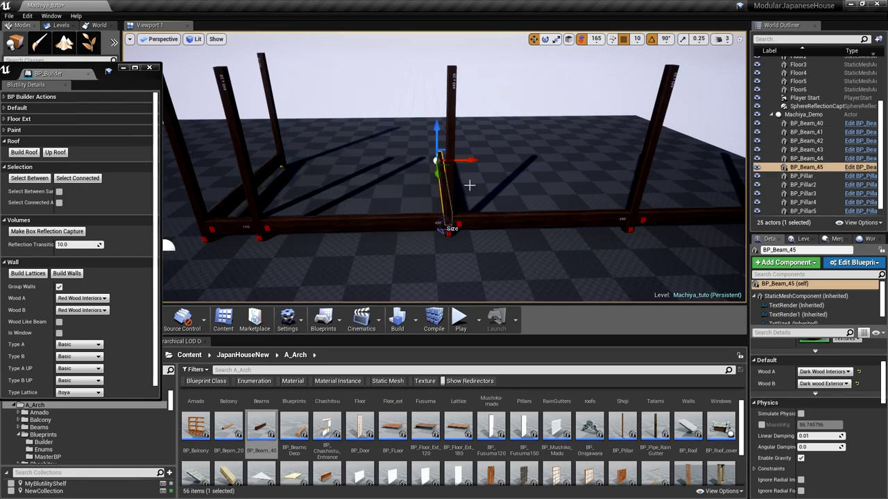
{"action": "left_click", "coordinate": [817, 386]}
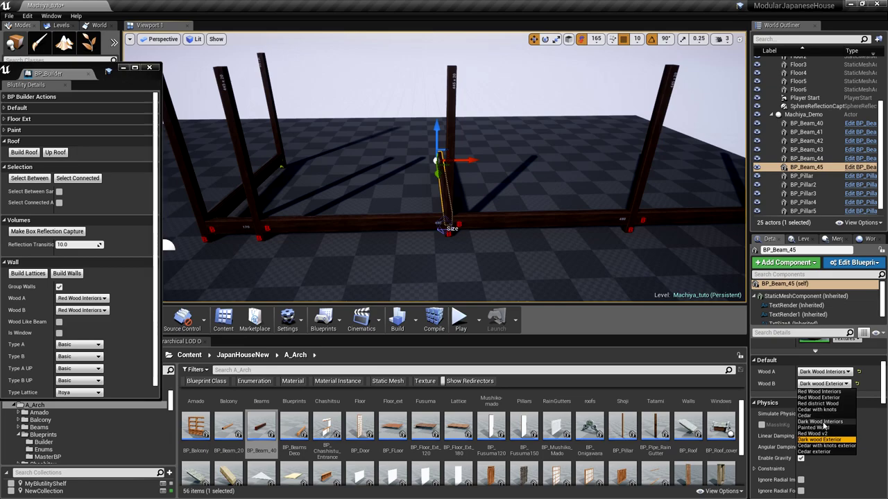
{"action": "left_click", "coordinate": [822, 422]}
Duplicate the first perpendicular beam rotated 180° and move the copy to the last pillar of the front row
{"action": "scroll", "coordinate": [523, 168], "scroll_direction": "down", "scroll_amount": 3}
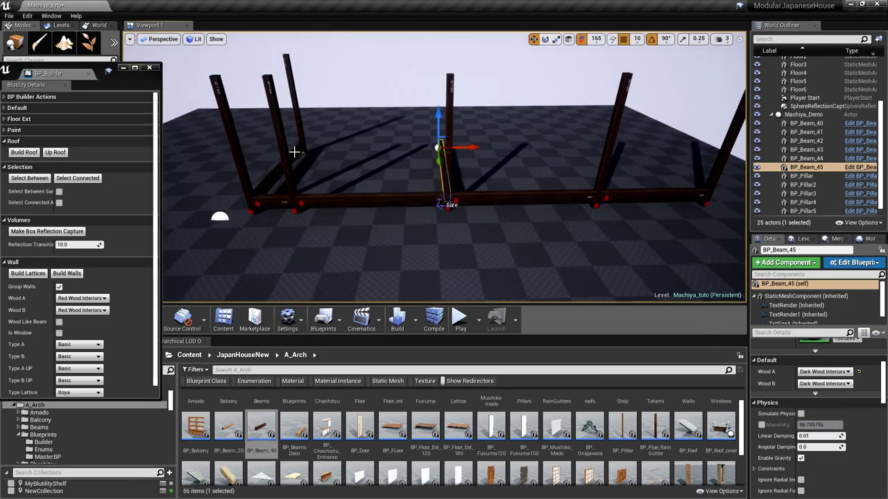
{"action": "left_click", "coordinate": [294, 153]}
{"action": "key", "text": "e"}
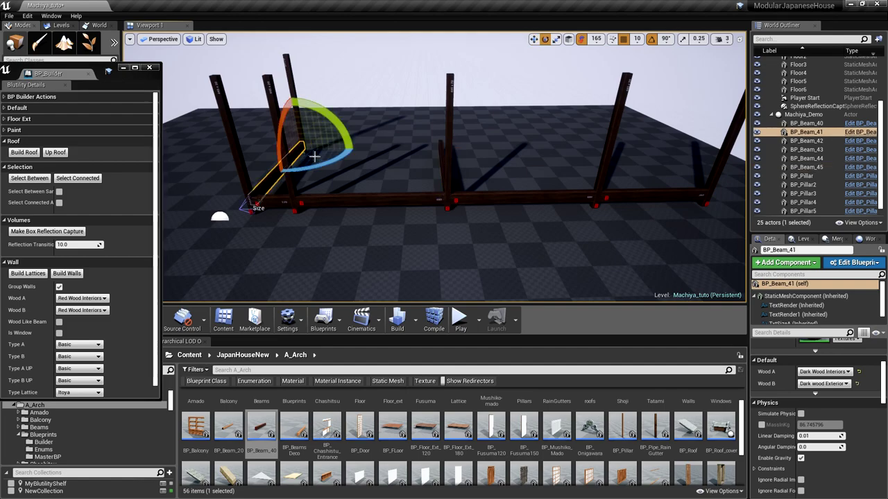
{"action": "left_click_drag", "start_coordinate": [329, 165], "coordinate": [219, 174], "text": "alt"}
{"action": "key", "text": "w"}
{"action": "left_click_drag", "start_coordinate": [283, 151], "coordinate": [666, 176]}
{"action": "right_click_drag", "start_coordinate": [664, 177], "coordinate": [642, 176]}
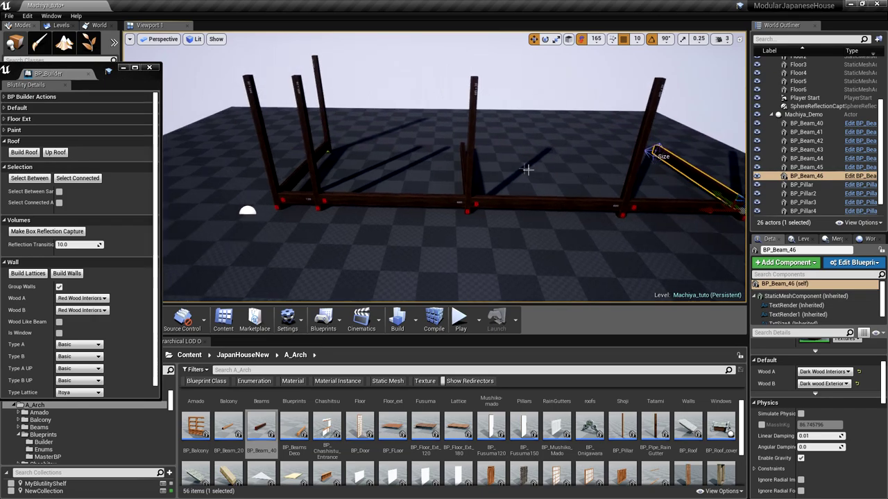
Duplicate the interior perpendicular beam along X to the pillar where the 360 bay starts
{"action": "left_click", "coordinate": [462, 162]}
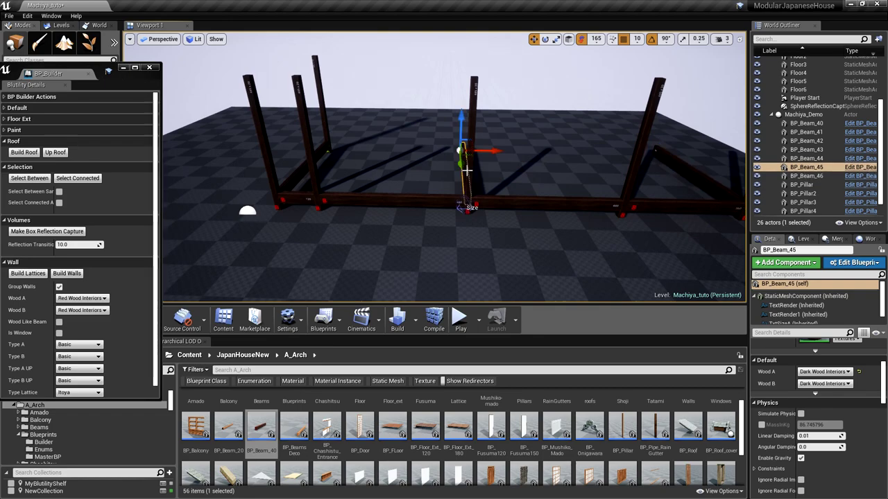
{"action": "left_click_drag", "start_coordinate": [493, 153], "coordinate": [602, 152], "text": "alt"}
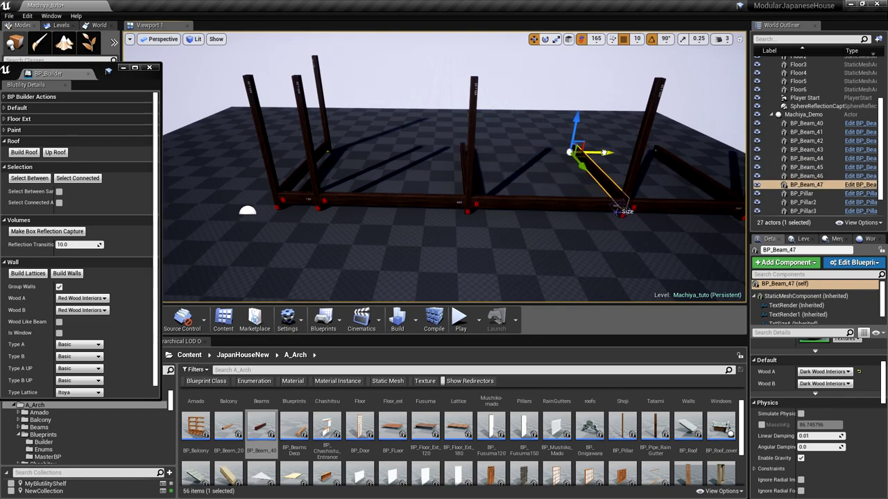
{"action": "right_click_drag", "start_coordinate": [599, 158], "coordinate": [544, 167]}
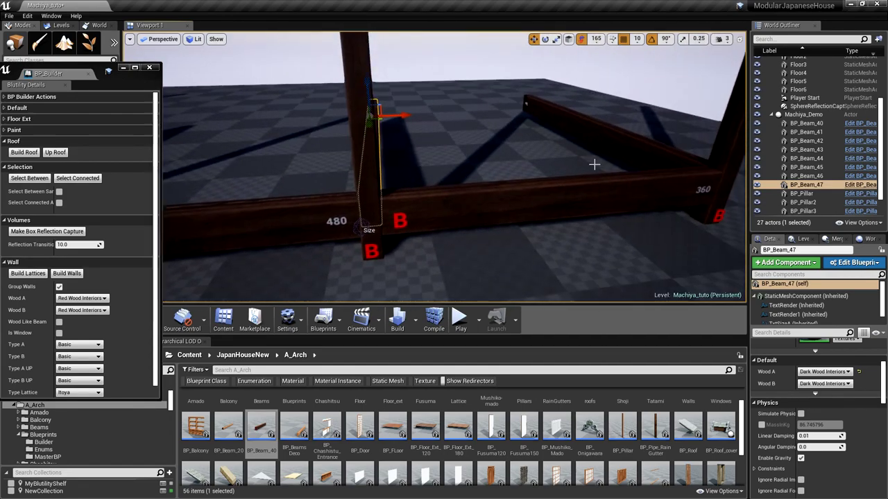
Raise the 360 beam vertically between the last two front pillars to leave an opening beneath it
{"action": "scroll", "coordinate": [594, 165], "scroll_direction": "down", "scroll_amount": 3}
{"action": "left_click", "coordinate": [486, 179]}
{"action": "scroll", "coordinate": [486, 179], "scroll_direction": "down", "scroll_amount": 2}
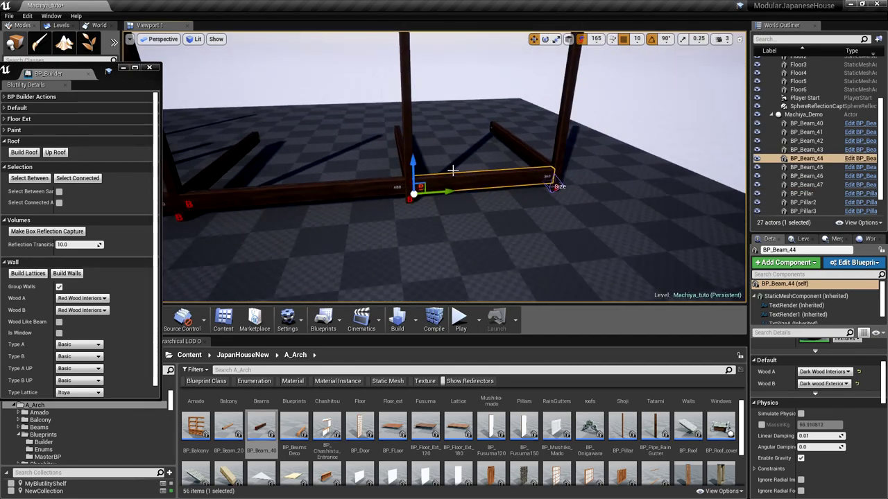
{"action": "scroll", "coordinate": [452, 170], "scroll_direction": "down", "scroll_amount": 2}
{"action": "left_click_drag", "start_coordinate": [418, 160], "coordinate": [415, 75]}
{"action": "right_click_drag", "start_coordinate": [430, 147], "coordinate": [420, 173]}
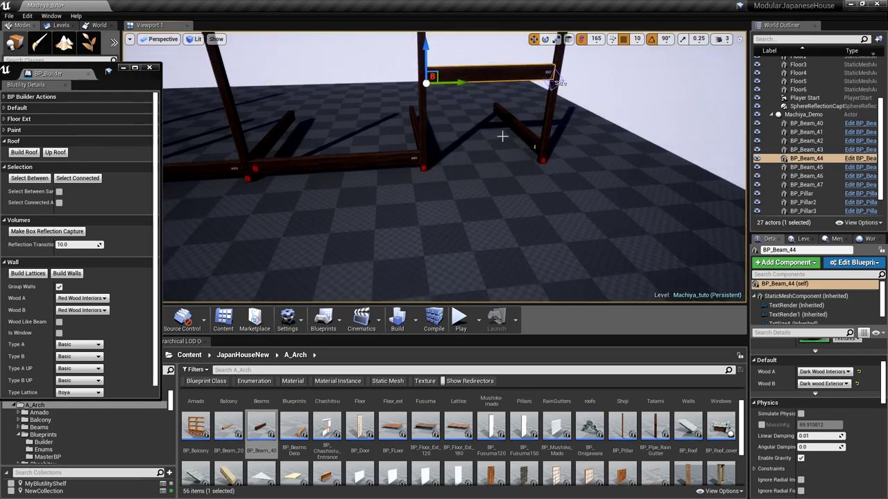
Place a BP_Beam_20 at the base of the opening between the last two front pillars
{"action": "mouse_move", "coordinate": [503, 136]}
{"action": "right_mouse_down"}
{"action": "mouse_move", "coordinate": [497, 151]}
{"action": "mouse_move", "coordinate": [479, 143]}
{"action": "mouse_move", "coordinate": [502, 130]}
{"action": "right_mouse_up"}
{"action": "left_click", "coordinate": [468, 148]}
{"action": "key", "text": "f"}
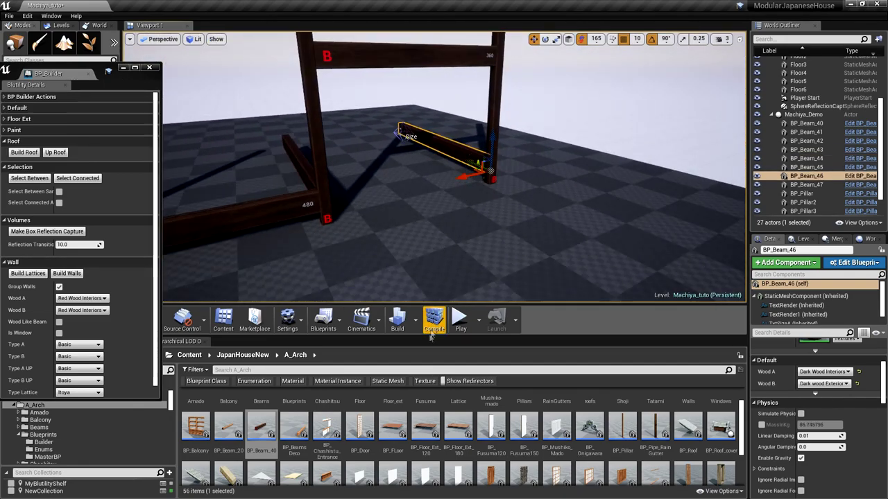
{"action": "left_click_drag", "start_coordinate": [244, 435], "coordinate": [361, 228]}
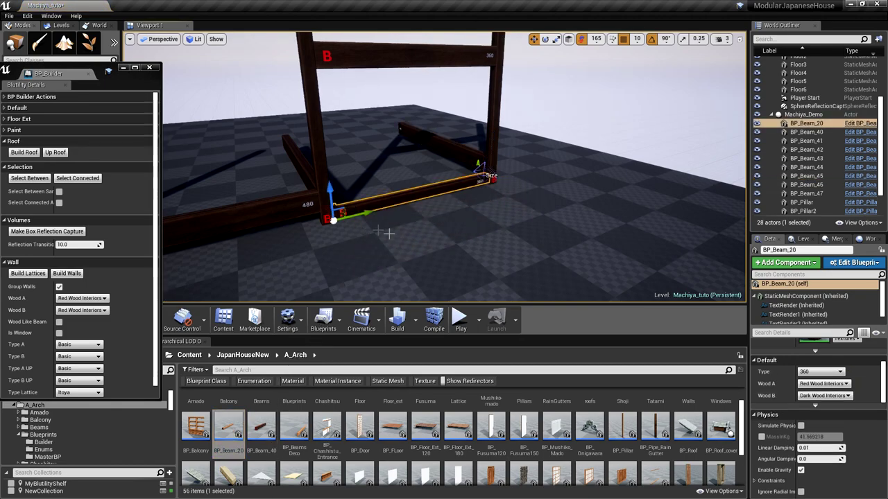
Set the thin base beam's Wood B to Dark wood Exterior and its Wood A to Dark Wood Interiors
{"action": "left_click", "coordinate": [837, 401]}
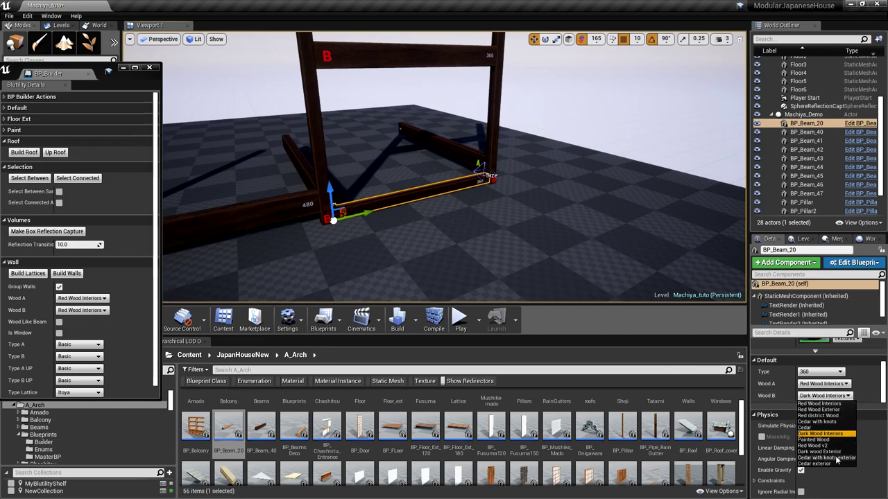
{"action": "left_click", "coordinate": [832, 452]}
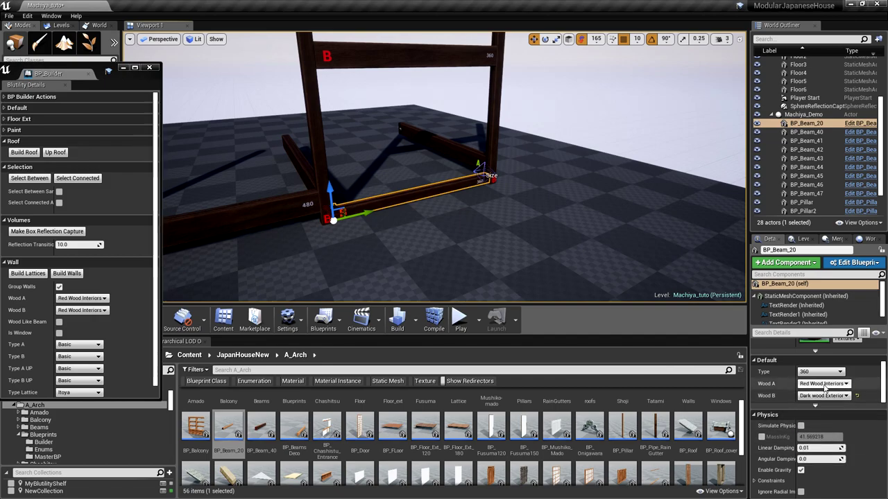
{"action": "left_click", "coordinate": [824, 383]}
{"action": "left_click", "coordinate": [832, 422]}
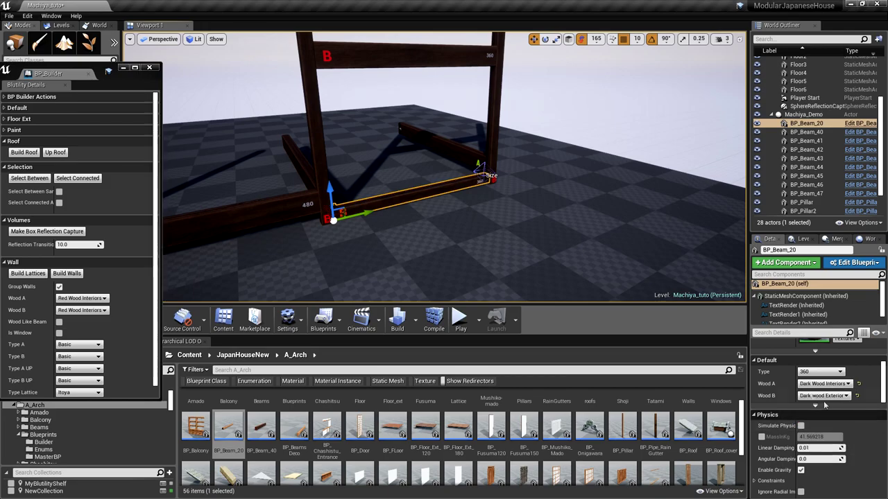
Duplicate the short front beam, turn the copy to face the opposite way, and move it to the inner pillar behind it
{"action": "right_click_drag", "start_coordinate": [501, 206], "coordinate": [361, 187]}
{"action": "right_click_drag", "start_coordinate": [447, 209], "coordinate": [501, 206]}
{"action": "left_click", "coordinate": [425, 213]}
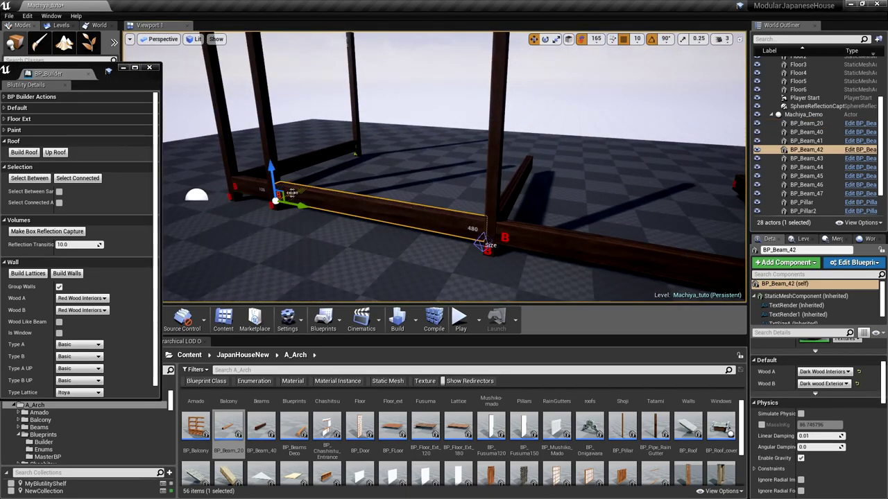
{"action": "left_click", "coordinate": [257, 186]}
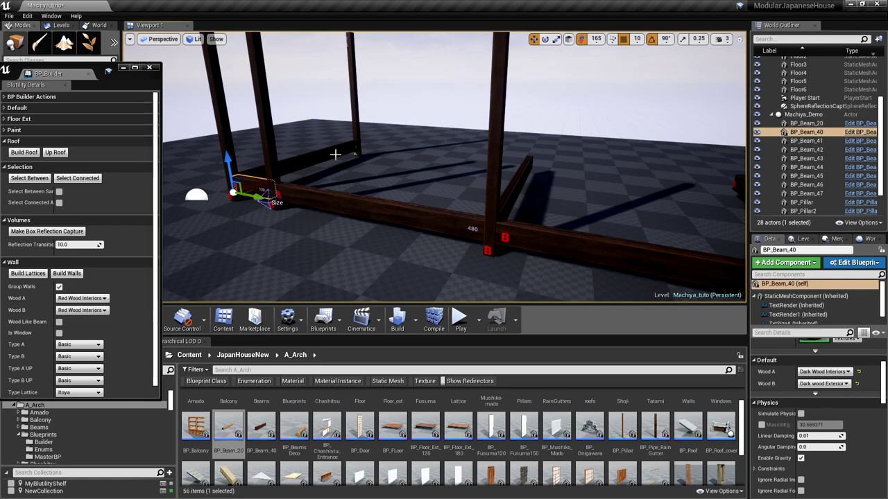
{"action": "key", "text": "e"}
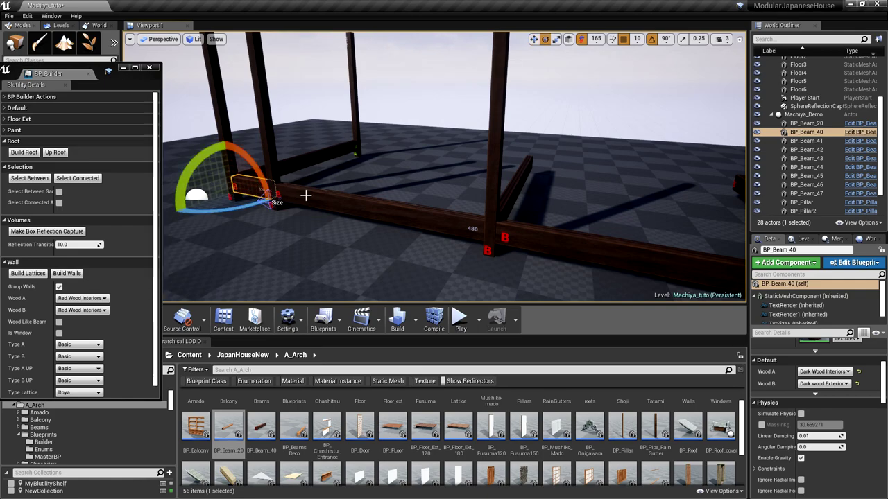
{"action": "left_click_drag", "start_coordinate": [269, 207], "coordinate": [174, 211], "text": "alt"}
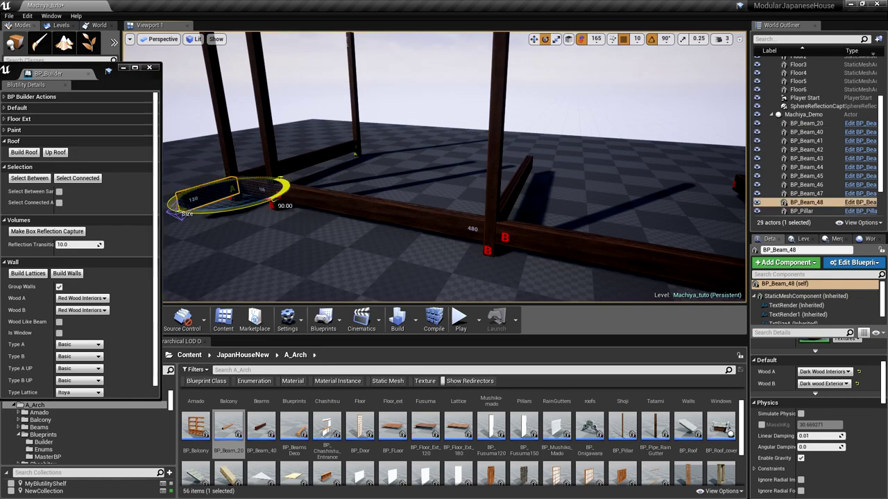
{"action": "key", "text": "w"}
{"action": "left_click_drag", "start_coordinate": [218, 196], "coordinate": [363, 184]}
Duplicate the inner pillar to the other end of the short inner beam and to the inner end of the next perpendicular beam
{"action": "left_click_drag", "start_coordinate": [342, 147], "coordinate": [386, 157]}
{"action": "left_click", "coordinate": [356, 120]}
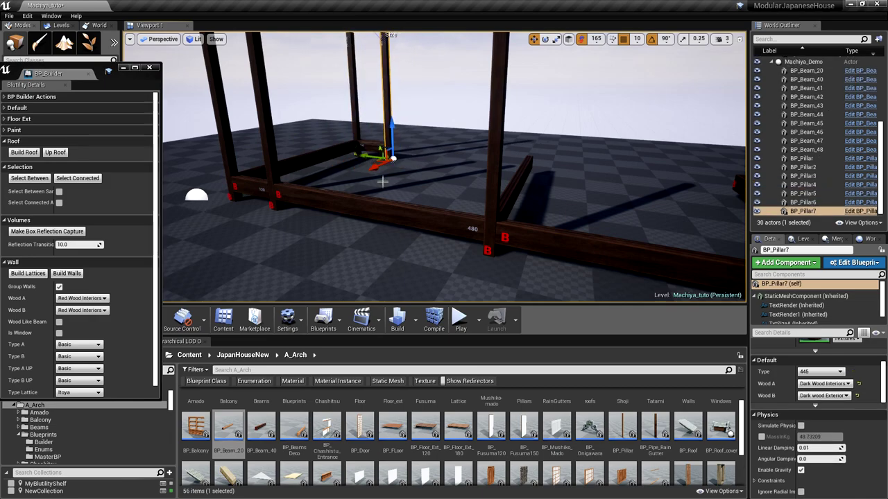
{"action": "left_click", "coordinate": [365, 150]}
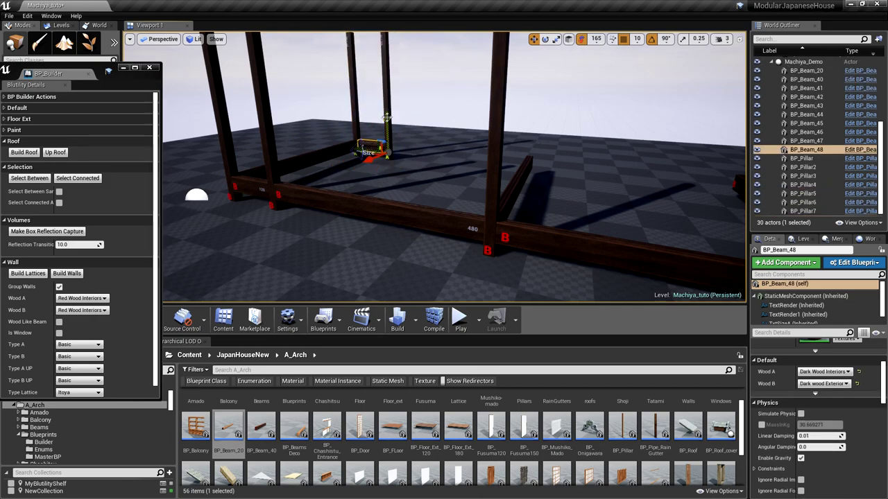
{"action": "left_click", "coordinate": [385, 124]}
{"action": "left_click_drag", "start_coordinate": [386, 151], "coordinate": [495, 193], "text": "alt"}
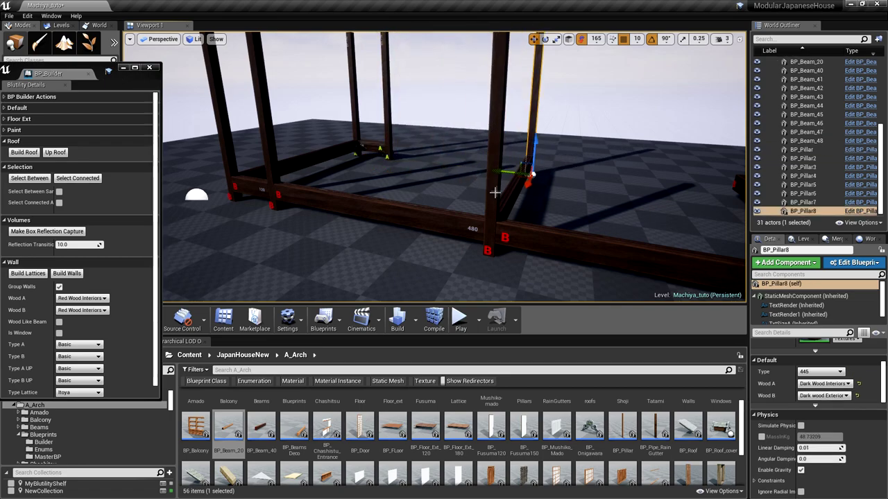
Duplicate the short inner beam and lengthen the copy to span to the next pillar of the inner row
{"action": "left_click", "coordinate": [373, 148]}
{"action": "mouse_move", "coordinate": [367, 151]}
{"action": "left_mouse_down", "text": "alt"}
{"action": "mouse_move", "coordinate": [483, 165]}
{"action": "mouse_move", "coordinate": [372, 151]}
{"action": "left_mouse_up", "text": "alt"}
{"action": "left_click", "coordinate": [484, 163]}
{"action": "right_click_drag", "start_coordinate": [484, 182], "coordinate": [508, 187]}
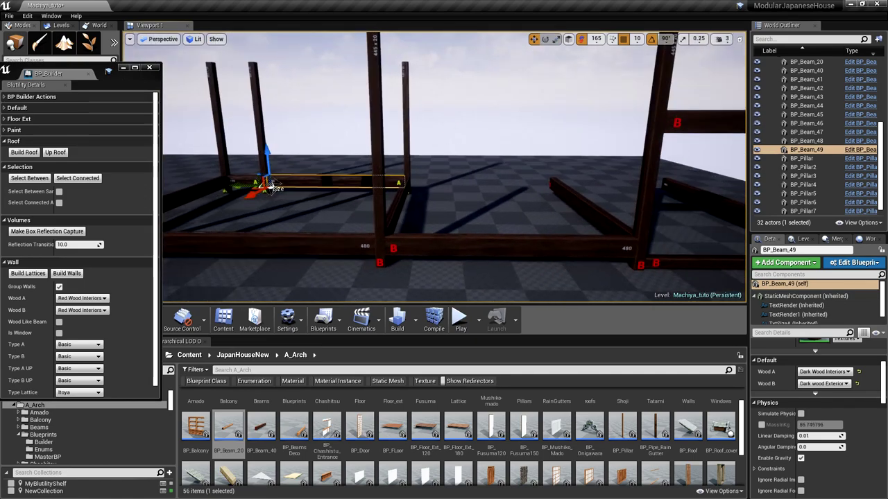
Duplicate the last inner-row pillar and the long inner beam one bay further, up to the next perpendicular beam
{"action": "left_click", "coordinate": [408, 165]}
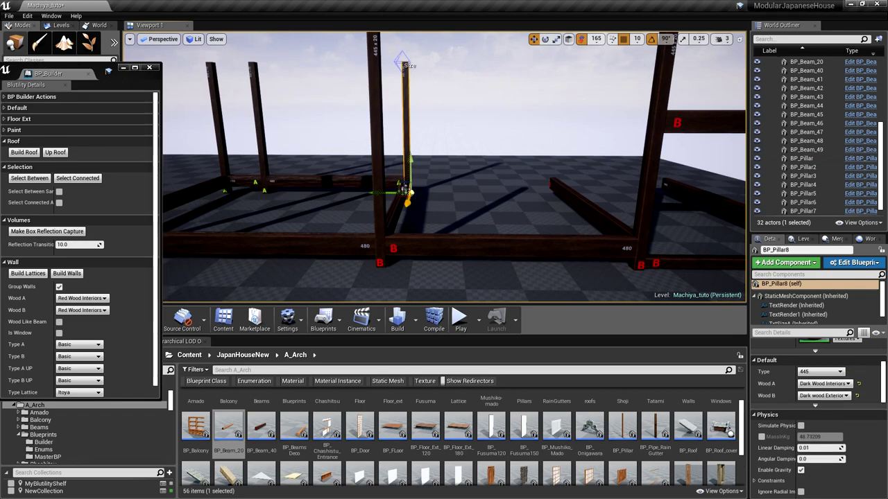
{"action": "left_click_drag", "start_coordinate": [388, 192], "coordinate": [498, 201], "text": "alt"}
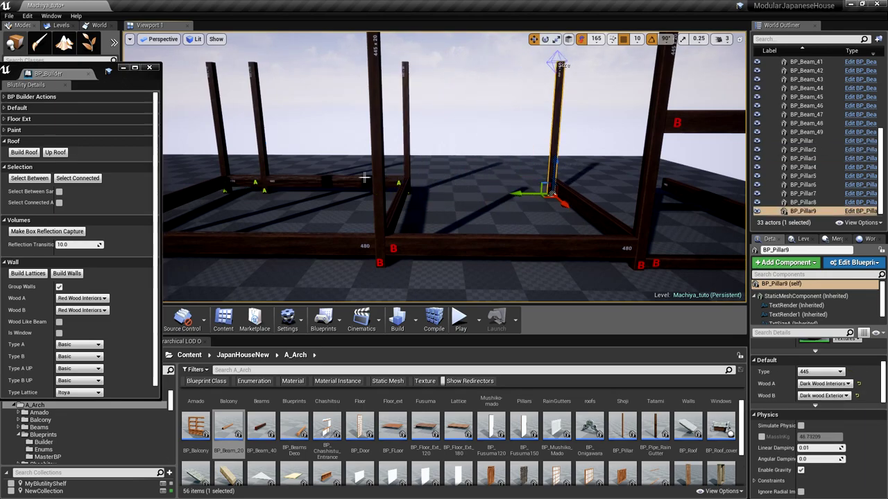
{"action": "left_click", "coordinate": [325, 181]}
{"action": "left_click_drag", "start_coordinate": [374, 189], "coordinate": [521, 200], "text": "alt"}
{"action": "right_click_drag", "start_coordinate": [504, 202], "coordinate": [541, 214]}
{"action": "scroll", "coordinate": [504, 204], "scroll_direction": "down", "scroll_amount": 3}
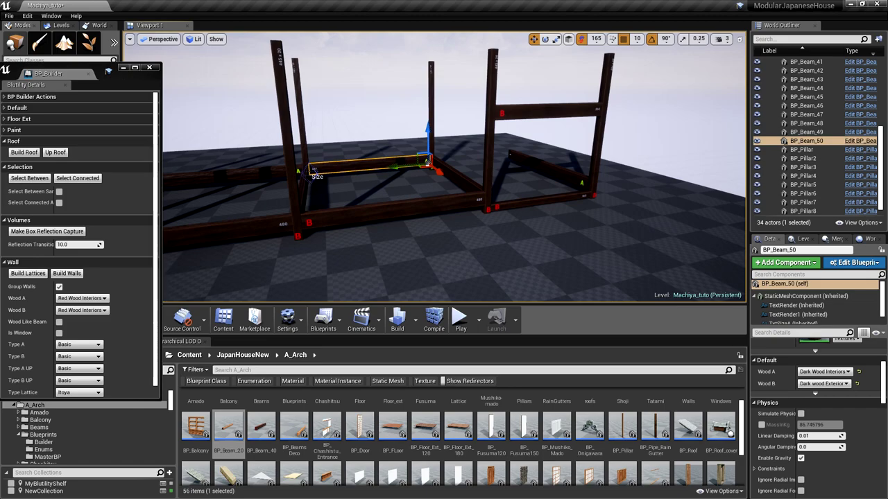
{"action": "right_click_drag", "start_coordinate": [503, 203], "coordinate": [503, 205]}
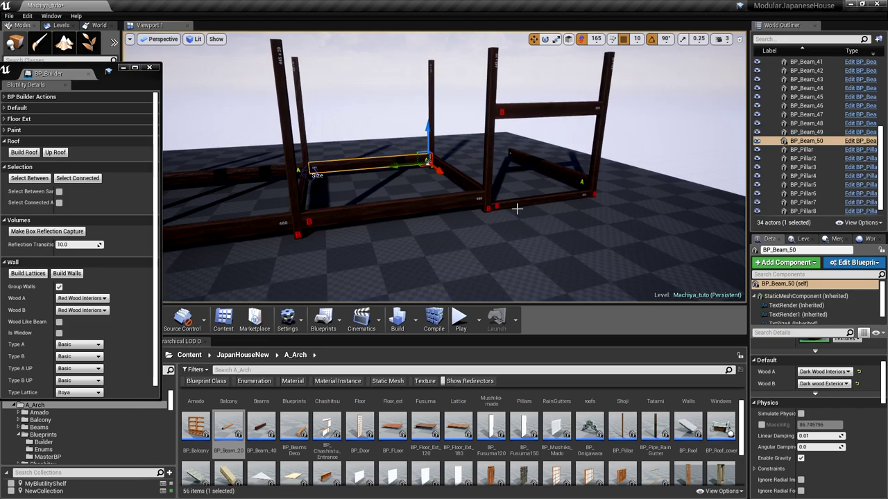
Duplicate the thin 360 base beam back to the inner row's last pillar and set the copy's Wood B to Dark Wood Interiors
{"action": "left_click", "coordinate": [518, 205]}
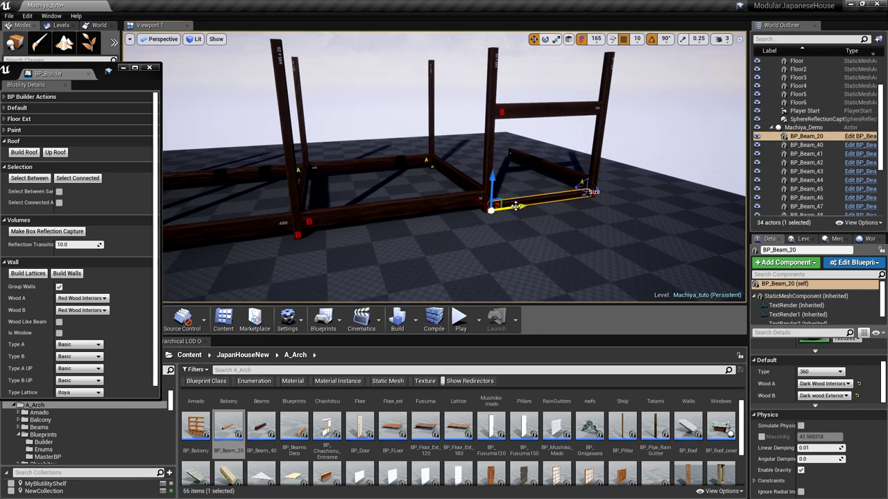
{"action": "left_click_drag", "start_coordinate": [478, 202], "coordinate": [444, 179], "text": "alt"}
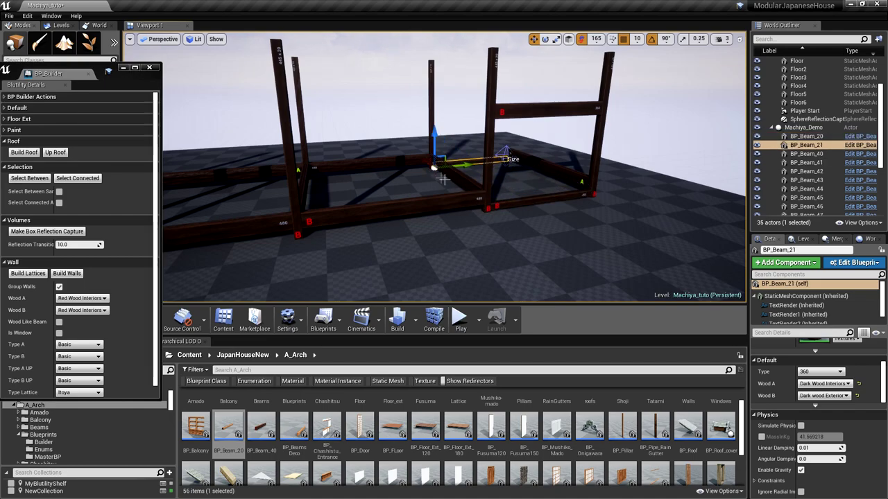
{"action": "left_click", "coordinate": [819, 396]}
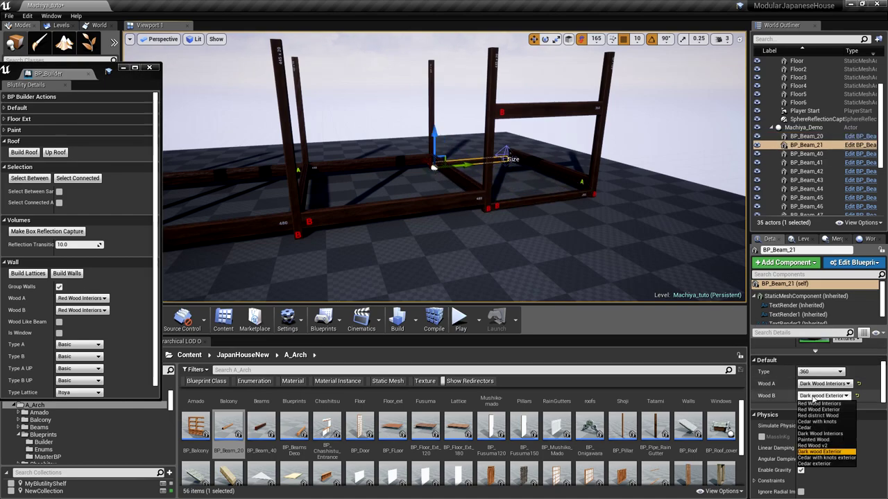
{"action": "left_click", "coordinate": [826, 435]}
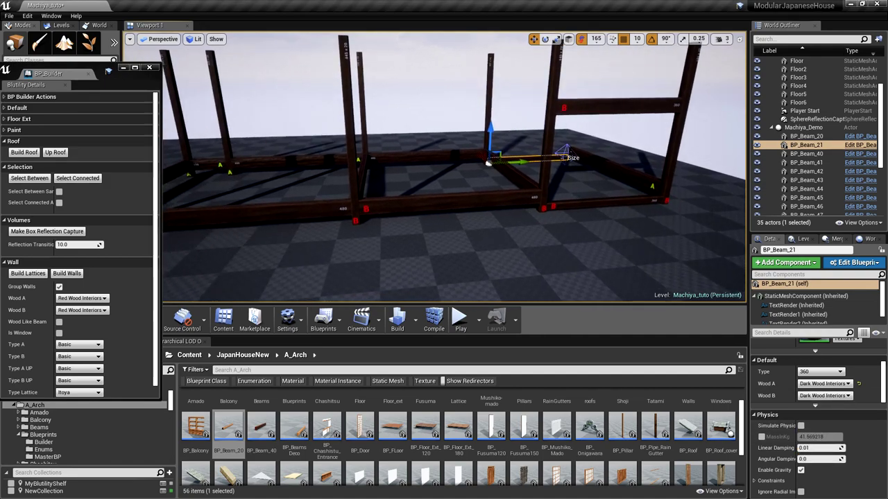
Duplicate the perpendicular beam at the start of the 360 bay, extending it in line beyond the inner pillar toward the rear
{"action": "mouse_move", "coordinate": [454, 180]}
{"action": "right_mouse_down"}
{"action": "mouse_move", "coordinate": [378, 160]}
{"action": "mouse_move", "coordinate": [458, 134]}
{"action": "mouse_move", "coordinate": [451, 167]}
{"action": "right_mouse_up"}
{"action": "key", "text": "w"}
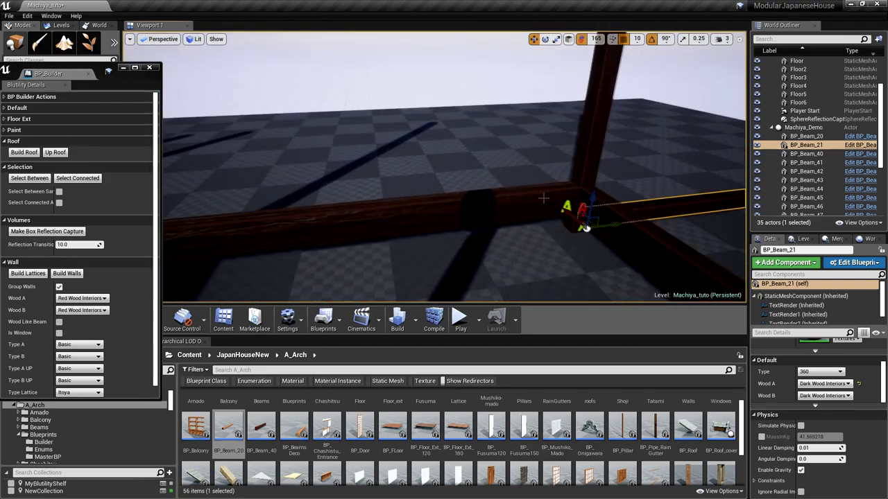
{"action": "scroll", "coordinate": [519, 210], "scroll_direction": "down", "scroll_amount": 5}
{"action": "key", "text": "w"}
{"action": "right_click_drag", "start_coordinate": [510, 214], "coordinate": [497, 256]}
{"action": "key", "text": "w"}
{"action": "scroll", "coordinate": [499, 230], "scroll_direction": "down", "scroll_amount": 3}
{"action": "scroll", "coordinate": [499, 229], "scroll_direction": "down", "scroll_amount": 2}
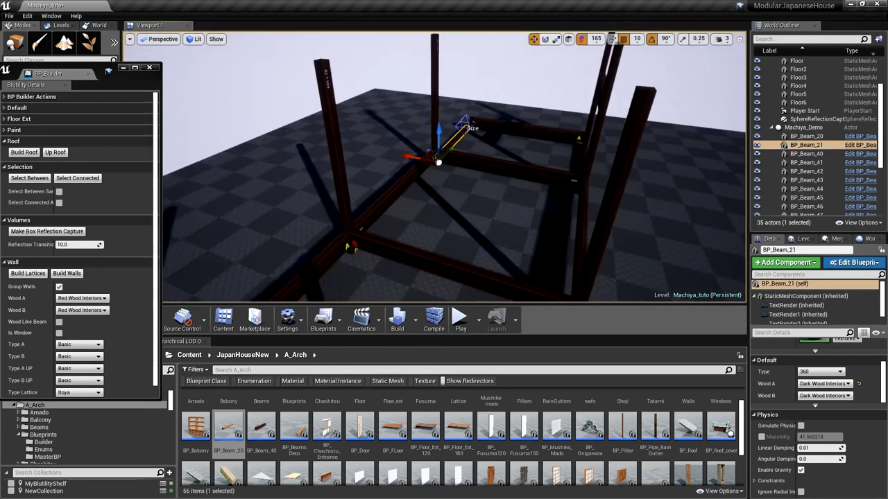
{"action": "left_click", "coordinate": [506, 165]}
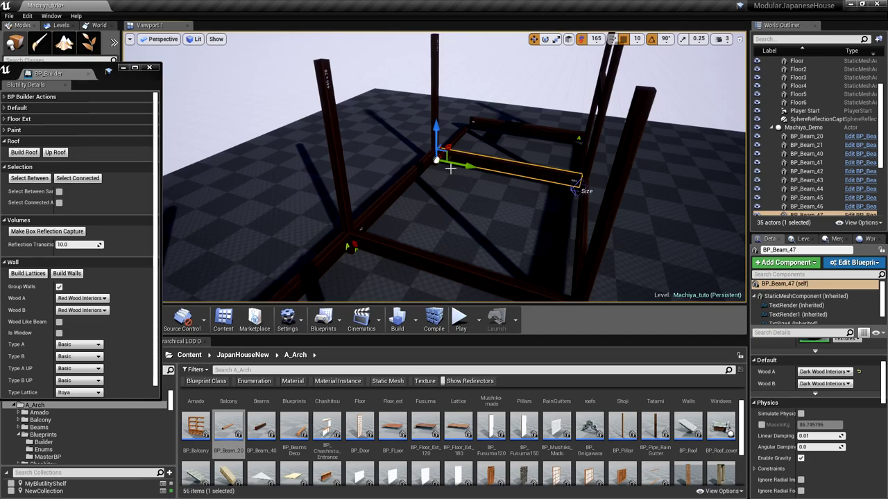
{"action": "left_click_drag", "start_coordinate": [464, 164], "coordinate": [354, 143], "text": "alt"}
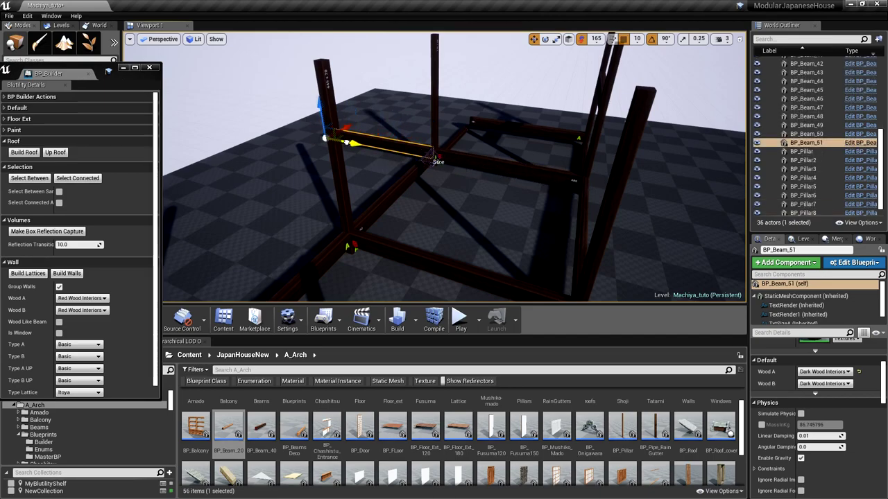
Duplicate the neighbouring perpendicular beam between the two 480 bays rearward, in line past its inner pillar
{"action": "left_click", "coordinate": [366, 242]}
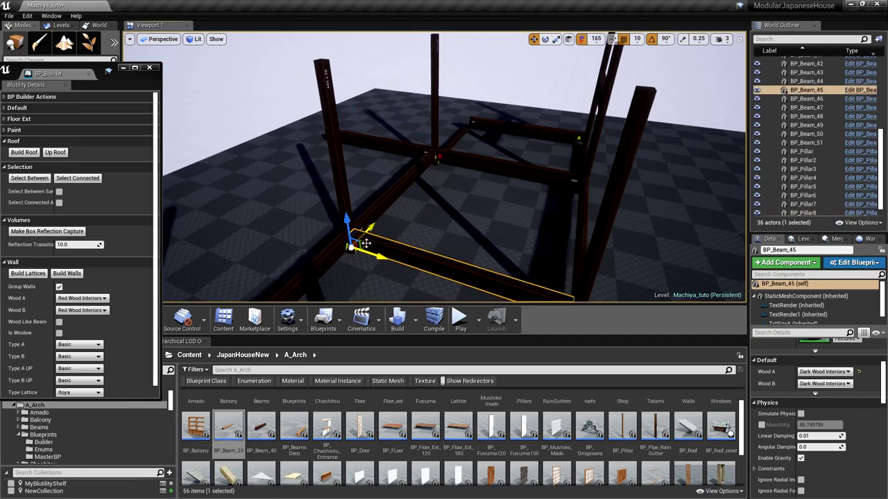
{"action": "key", "text": "f"}
{"action": "left_click_drag", "start_coordinate": [381, 209], "coordinate": [238, 144], "text": "alt"}
{"action": "key", "text": "f"}
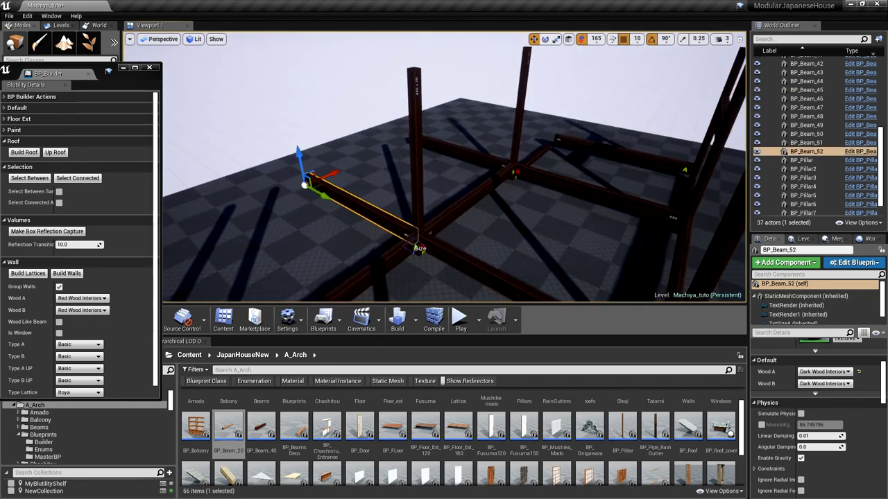
Duplicate the two inner-row pillars to the far ends of the two new rear perpendicular beams
{"action": "left_click", "coordinate": [414, 191]}
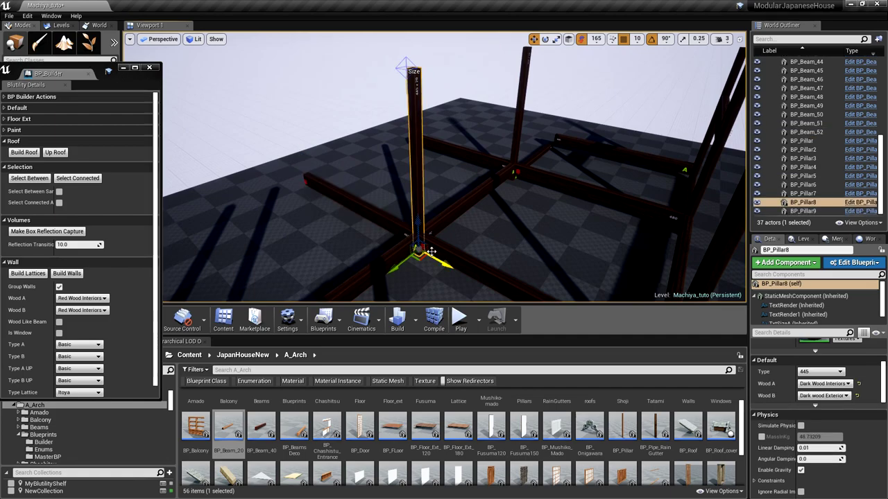
{"action": "left_click_drag", "start_coordinate": [432, 259], "coordinate": [345, 216], "text": "alt"}
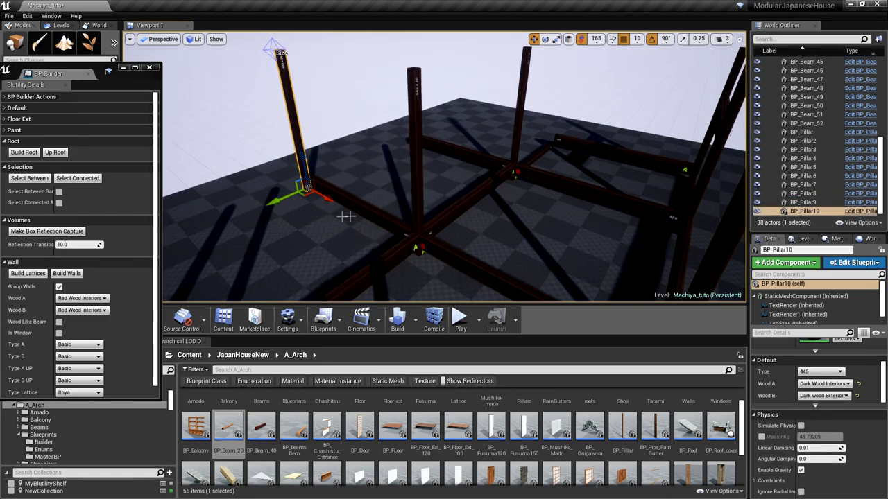
{"action": "left_click", "coordinate": [514, 143]}
{"action": "left_click_drag", "start_coordinate": [525, 184], "coordinate": [428, 162], "text": "alt"}
{"action": "mouse_move", "coordinate": [430, 156]}
{"action": "right_mouse_down"}
{"action": "mouse_move", "coordinate": [381, 156]}
{"action": "mouse_move", "coordinate": [430, 156]}
{"action": "right_mouse_up"}
{"action": "key", "text": "w"}
{"action": "scroll", "coordinate": [440, 155], "scroll_direction": "down", "scroll_amount": 3}
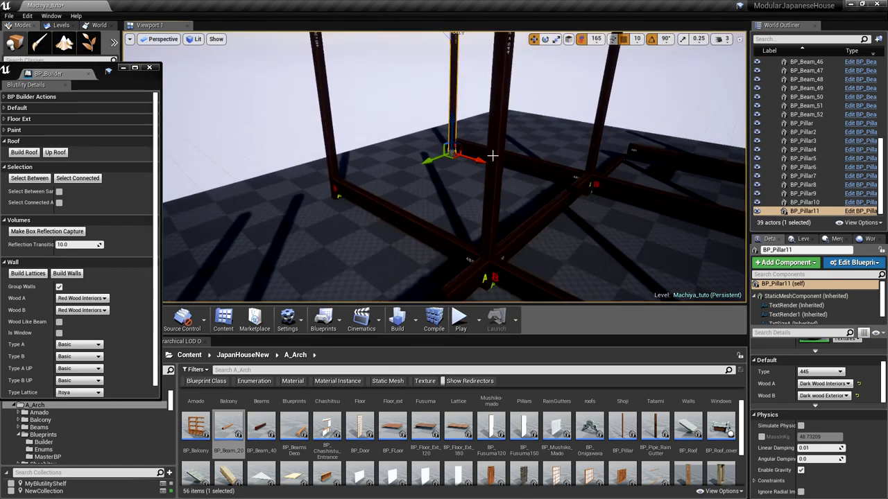
Duplicate the inner pillar at the start of the thin interior beam to that beam's other end
{"action": "left_click", "coordinate": [493, 156]}
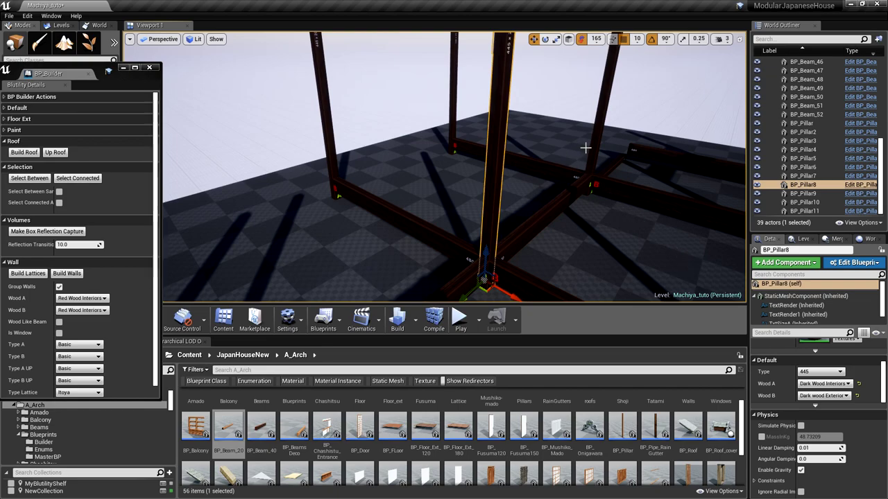
{"action": "key", "text": "w"}
{"action": "mouse_move", "coordinate": [593, 153]}
{"action": "right_mouse_down"}
{"action": "mouse_move", "coordinate": [624, 154]}
{"action": "mouse_move", "coordinate": [591, 154]}
{"action": "right_mouse_up"}
{"action": "scroll", "coordinate": [554, 165], "scroll_direction": "down", "scroll_amount": 4}
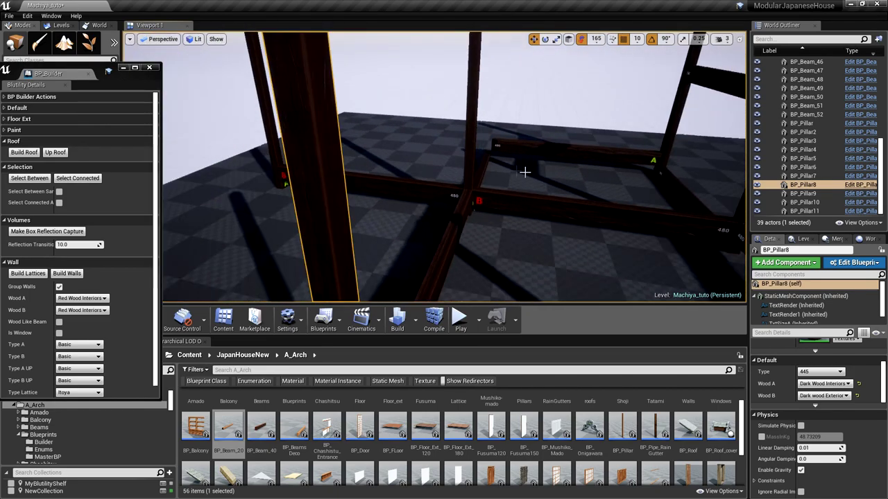
{"action": "left_click", "coordinate": [469, 161]}
{"action": "left_click_drag", "start_coordinate": [458, 225], "coordinate": [483, 170], "text": "alt"}
Duplicate the perpendicular beam on the 360 bay's outer side rearward, in line past the new inner pillar
{"action": "key", "text": "w"}
{"action": "mouse_move", "coordinate": [488, 176]}
{"action": "right_mouse_down"}
{"action": "mouse_move", "coordinate": [534, 177]}
{"action": "mouse_move", "coordinate": [473, 190]}
{"action": "mouse_move", "coordinate": [486, 180]}
{"action": "right_mouse_up"}
{"action": "scroll", "coordinate": [488, 177], "scroll_direction": "down", "scroll_amount": 5}
{"action": "left_click", "coordinate": [490, 158]}
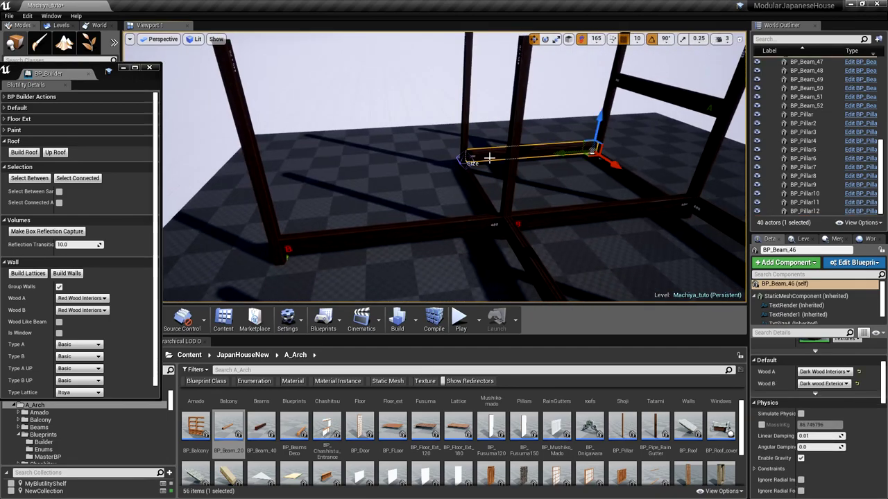
{"action": "left_click_drag", "start_coordinate": [567, 152], "coordinate": [404, 157], "text": "alt"}
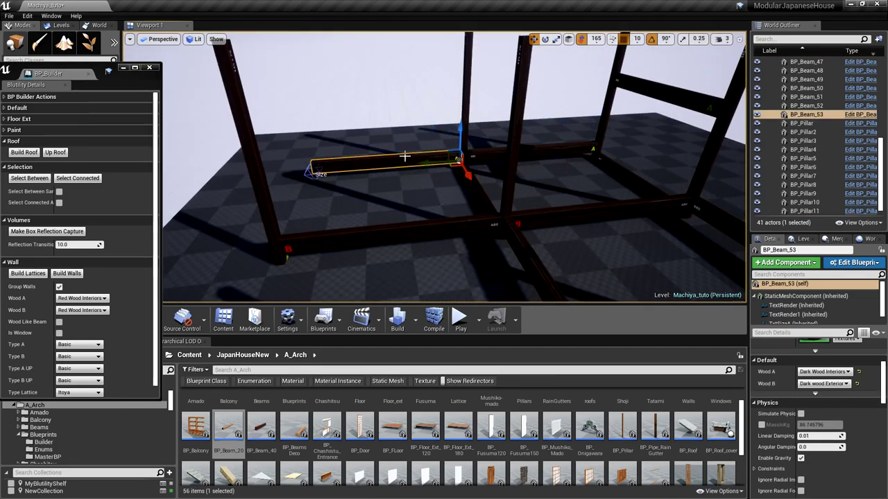
{"action": "right_click_drag", "start_coordinate": [407, 164], "coordinate": [395, 178]}
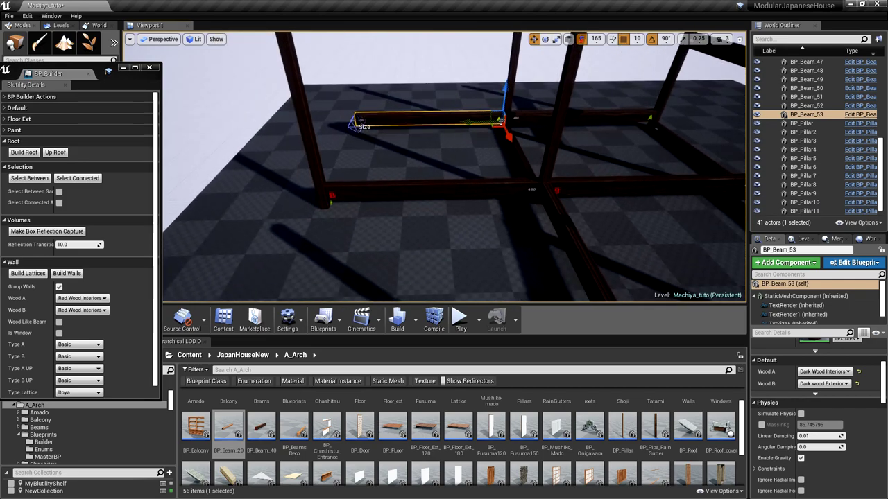
Duplicate the thin interior 360 beam to the rear row, closing the 360 bay between the two rear beam ends
{"action": "left_click", "coordinate": [517, 156]}
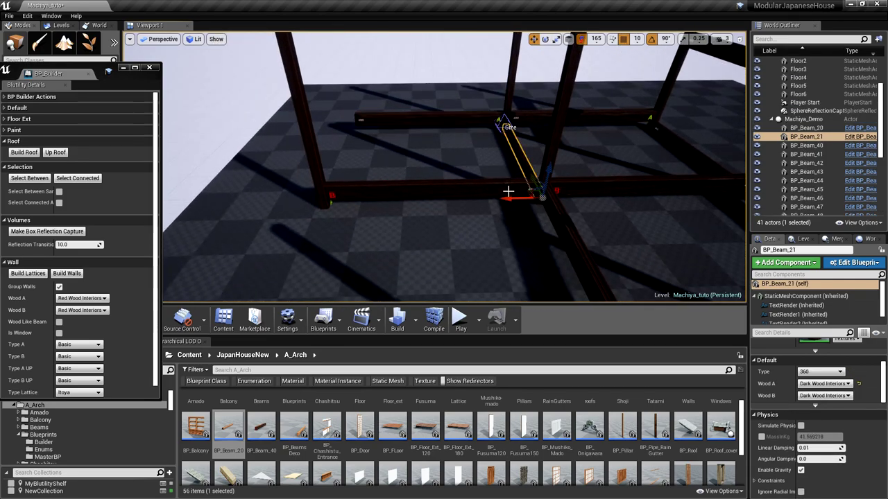
{"action": "left_click_drag", "start_coordinate": [513, 198], "coordinate": [303, 173], "text": "alt"}
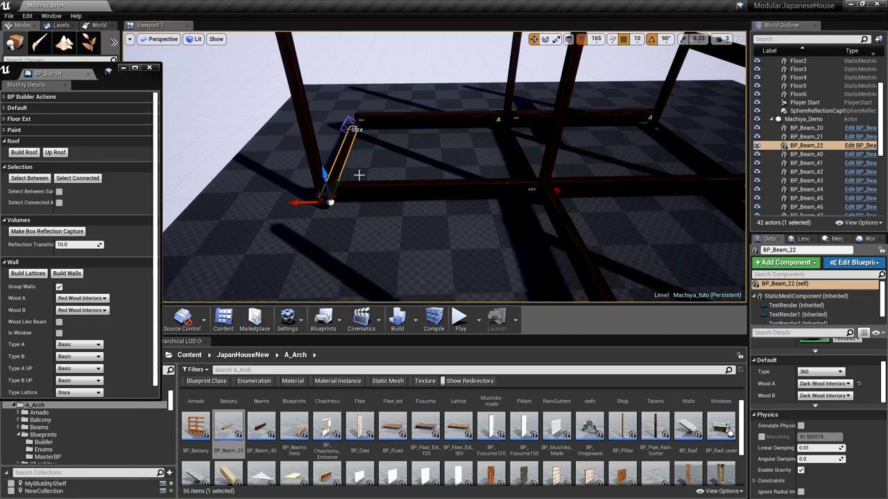
{"action": "scroll", "coordinate": [472, 103], "scroll_direction": "down", "scroll_amount": 2}
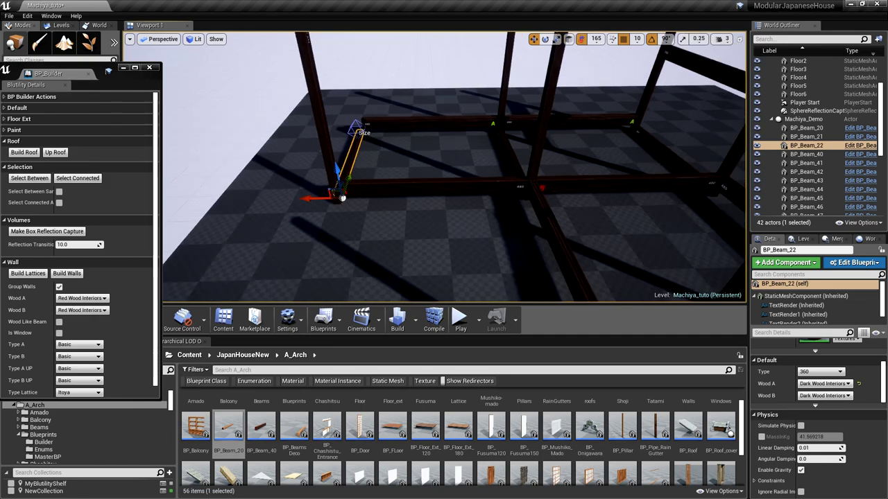
Duplicate the pillar at the thin interior beam's outer end to the rear corner of the 360 bay
{"action": "left_click", "coordinate": [499, 125]}
{"action": "left_click_drag", "start_coordinate": [517, 128], "coordinate": [379, 130], "text": "alt"}
{"action": "right_click_drag", "start_coordinate": [406, 143], "coordinate": [462, 151]}
{"action": "left_click_drag", "start_coordinate": [624, 69], "coordinate": [399, 47], "text": "alt"}
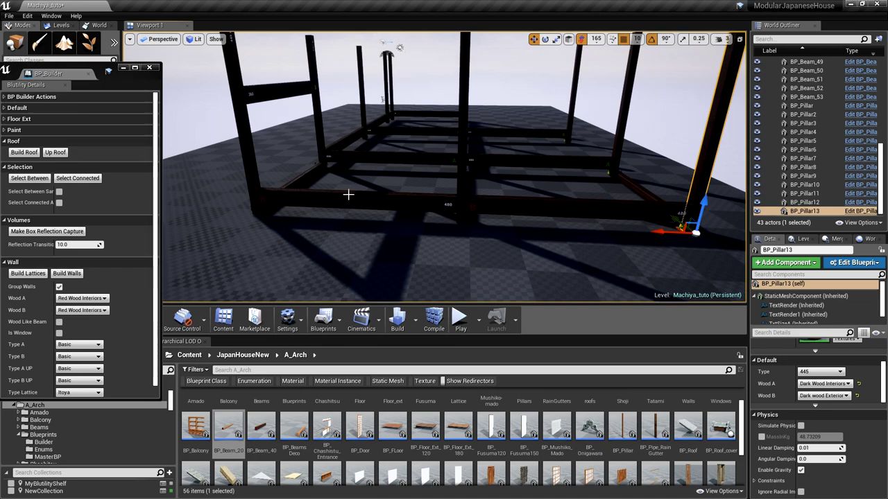
{"action": "scroll", "coordinate": [348, 194], "scroll_direction": "down", "scroll_amount": 2}
{"action": "right_click_drag", "start_coordinate": [330, 180], "coordinate": [328, 142]}
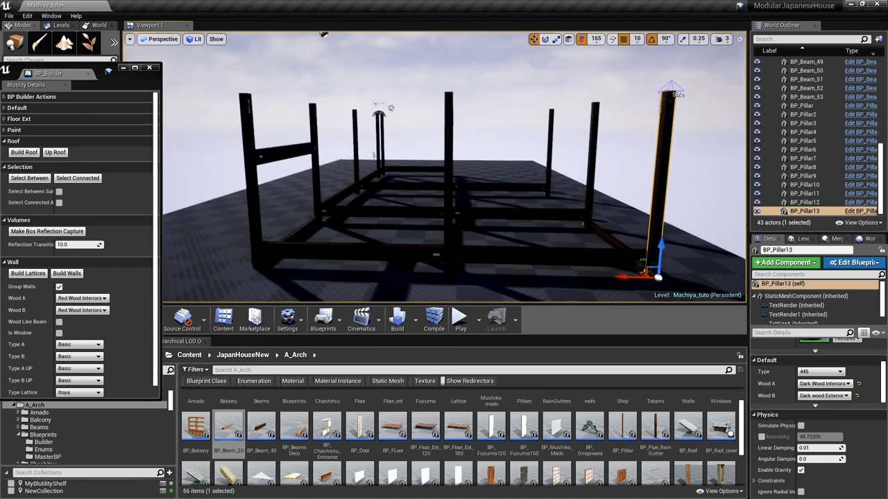
Raise the two 480 beams on the 360 bay's outer side to the height of the upper front 360 beam
{"action": "left_click", "coordinate": [308, 248]}
{"action": "left_click_drag", "start_coordinate": [257, 226], "coordinate": [271, 158]}
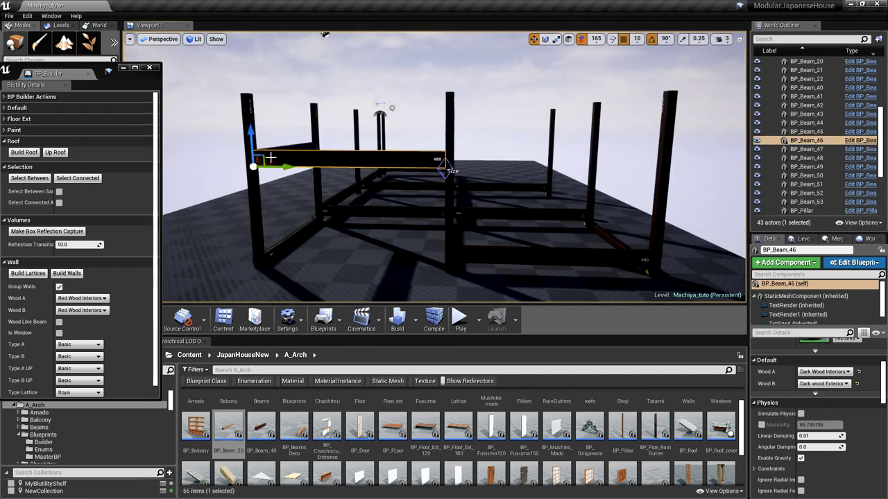
{"action": "left_click", "coordinate": [499, 251]}
{"action": "left_click_drag", "start_coordinate": [452, 227], "coordinate": [468, 133]}
Duplicate the thin front 360 floor beam turned 90°, fit it beneath the raised front-half outer beam and resize it to 480
{"action": "right_click_drag", "start_coordinate": [468, 133], "coordinate": [382, 170]}
{"action": "scroll", "coordinate": [391, 175], "scroll_direction": "up", "scroll_amount": 2}
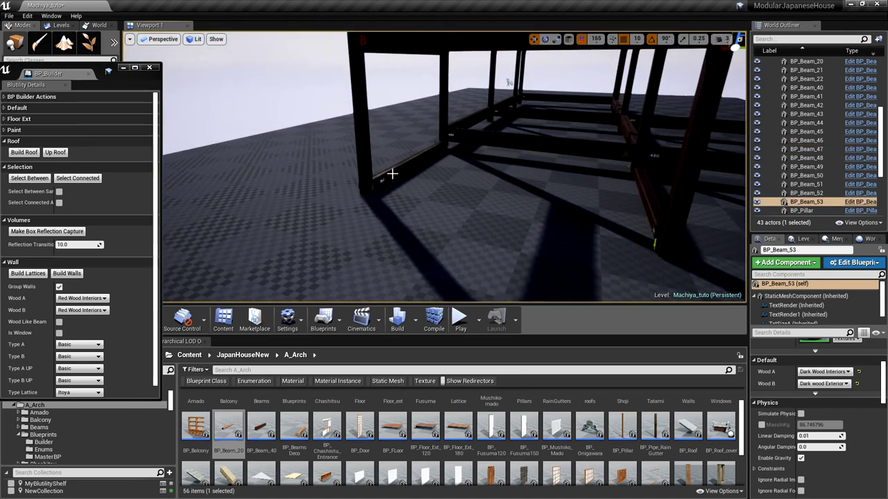
{"action": "left_click", "coordinate": [392, 176]}
{"action": "scroll", "coordinate": [392, 180], "scroll_direction": "down", "scroll_amount": 3}
{"action": "key", "text": "e"}
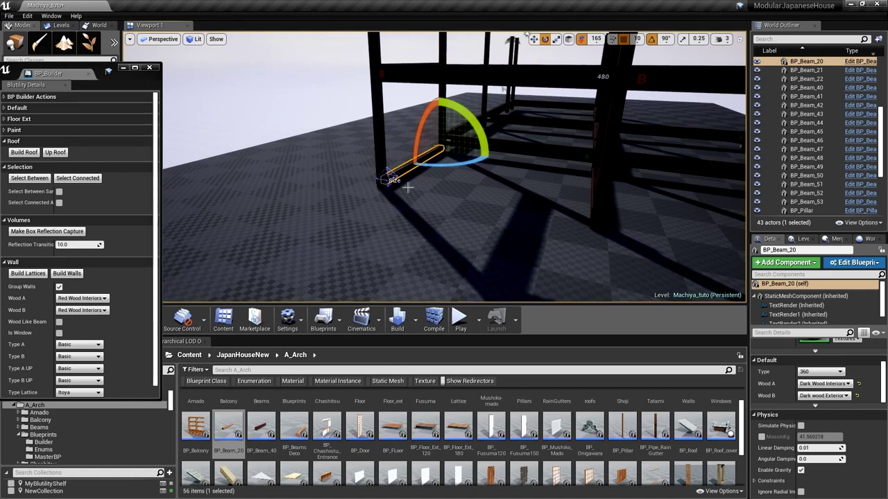
{"action": "left_click_drag", "start_coordinate": [431, 167], "coordinate": [498, 167], "text": "alt"}
{"action": "key", "text": "w"}
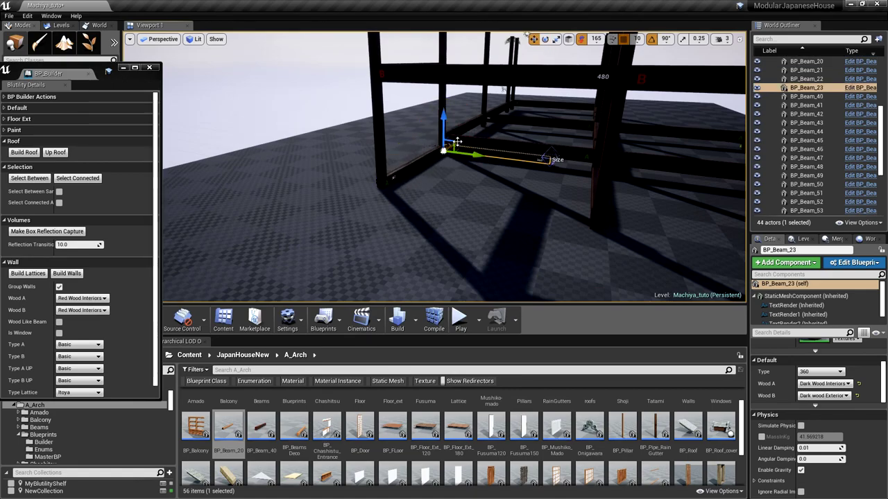
{"action": "right_click_drag", "start_coordinate": [458, 142], "coordinate": [457, 141]}
{"action": "left_click_drag", "start_coordinate": [449, 154], "coordinate": [476, 194]}
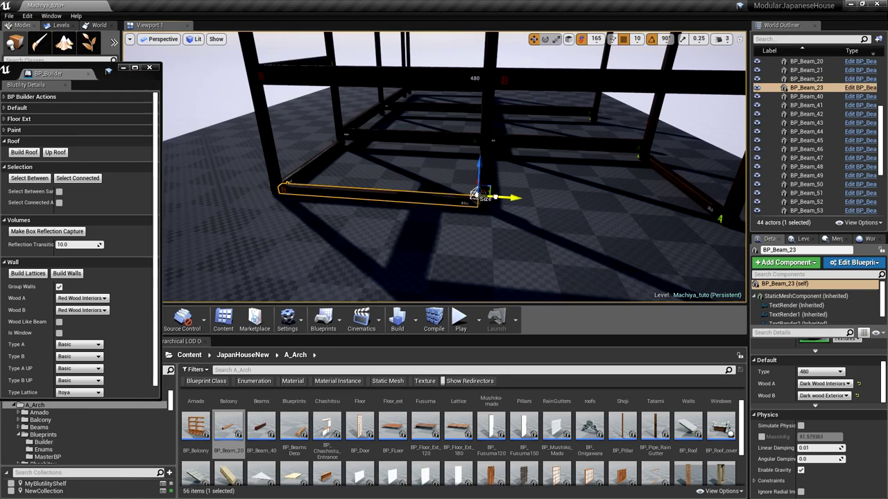
Duplicate the thin 480 floor beam rearward in line, past the middle pillar and beneath the second raised beam
{"action": "left_click", "coordinate": [356, 196]}
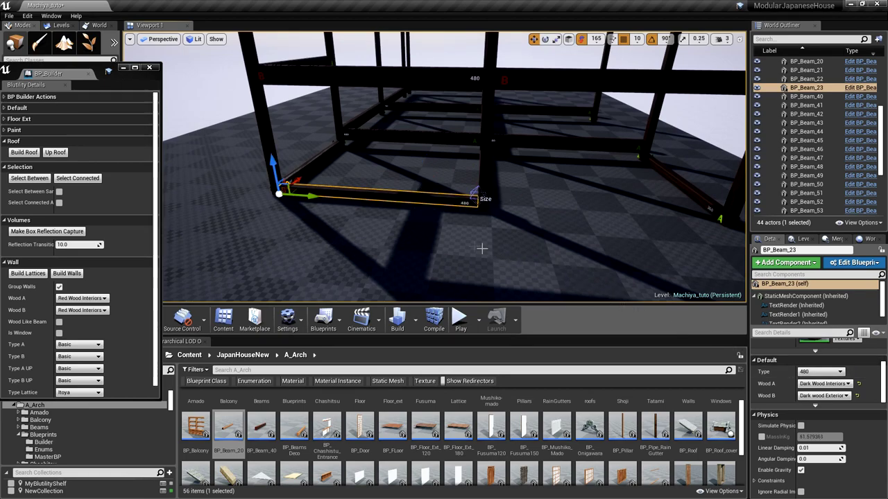
{"action": "left_click_drag", "start_coordinate": [312, 197], "coordinate": [525, 209], "text": "alt"}
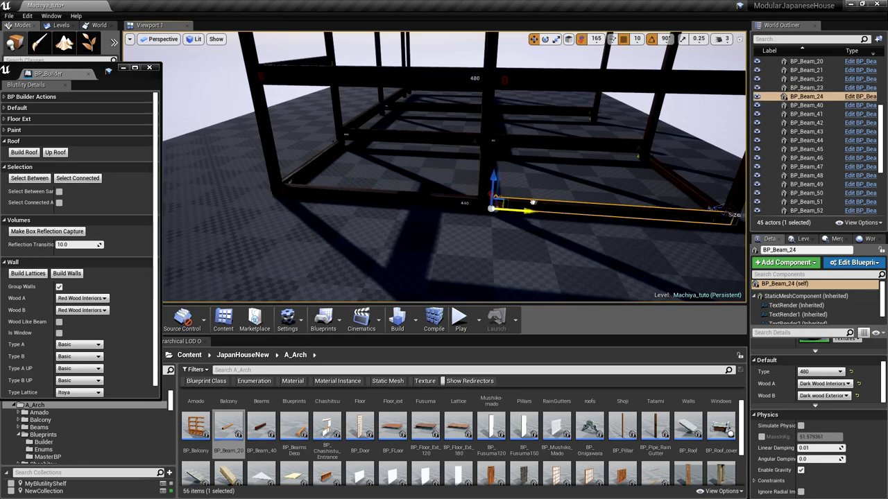
{"action": "right_click_drag", "start_coordinate": [525, 210], "coordinate": [350, 158]}
{"action": "left_click", "coordinate": [394, 187]}
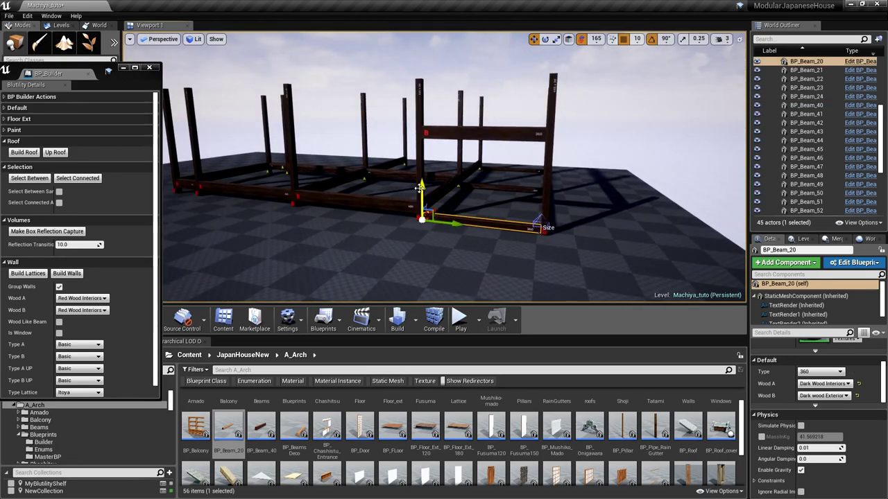
Duplicate the inner-row 480 floor beam to the rear row, closing the 480 bay beside the 360 bay
{"action": "right_click_drag", "start_coordinate": [482, 172], "coordinate": [382, 147]}
{"action": "left_click", "coordinate": [382, 146]}
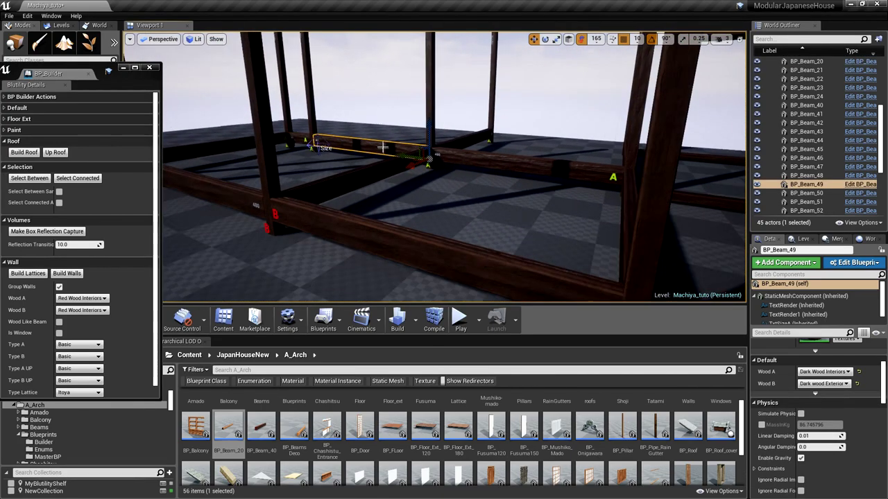
{"action": "left_click_drag", "start_coordinate": [409, 168], "coordinate": [591, 147], "text": "alt"}
{"action": "mouse_move", "coordinate": [509, 155]}
{"action": "right_mouse_down"}
{"action": "mouse_move", "coordinate": [545, 130]}
{"action": "mouse_move", "coordinate": [513, 131]}
{"action": "mouse_move", "coordinate": [515, 142]}
{"action": "right_mouse_up"}
{"action": "scroll", "coordinate": [515, 143], "scroll_direction": "down", "scroll_amount": 3}
{"action": "left_click_drag", "start_coordinate": [517, 141], "coordinate": [500, 120]}
{"action": "scroll", "coordinate": [483, 135], "scroll_direction": "down", "scroll_amount": 2}
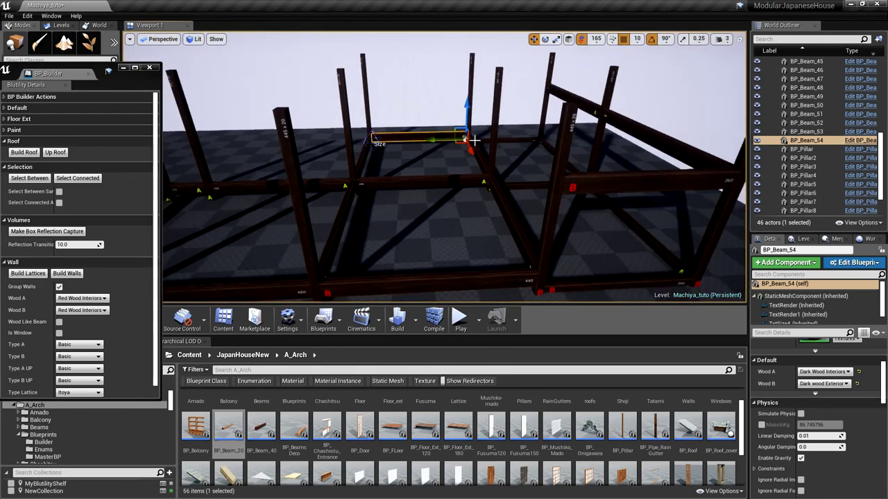
{"action": "scroll", "coordinate": [474, 140], "scroll_direction": "down", "scroll_amount": 2}
{"action": "right_click_drag", "start_coordinate": [474, 140], "coordinate": [464, 166]}
{"action": "scroll", "coordinate": [457, 154], "scroll_direction": "down", "scroll_amount": 2}
{"action": "scroll", "coordinate": [479, 175], "scroll_direction": "up", "scroll_amount": 3}
{"action": "scroll", "coordinate": [464, 166], "scroll_direction": "down", "scroll_amount": 1}
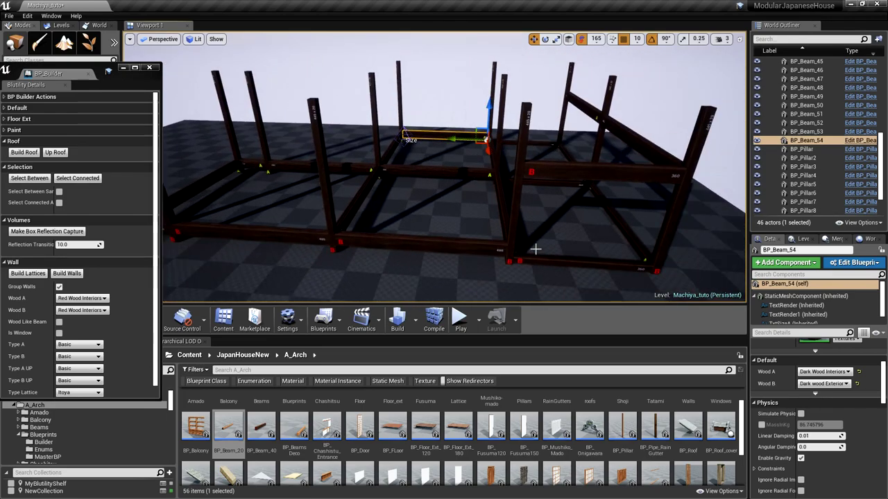
Duplicate the thin front 360 floor beam up to the upper beam height, shift it into the adjacent front bay and resize it to 480
{"action": "right_click_drag", "start_coordinate": [535, 249], "coordinate": [530, 244]}
{"action": "left_click", "coordinate": [525, 246]}
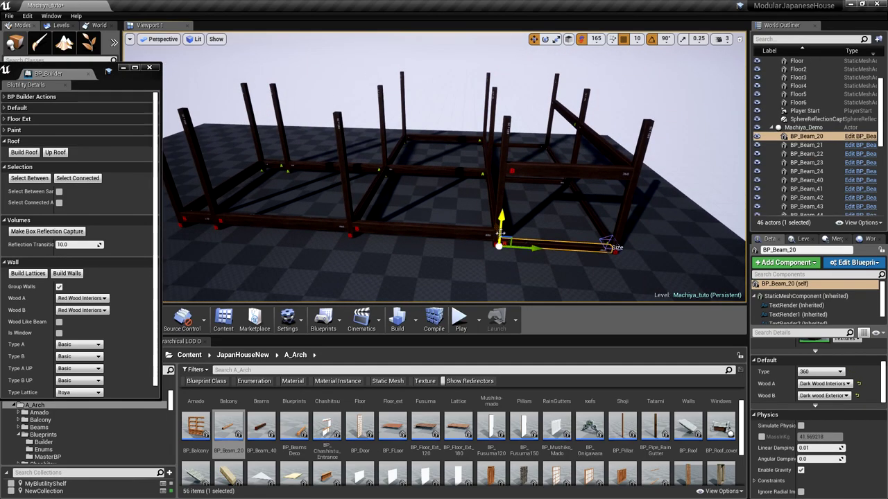
{"action": "left_click_drag", "start_coordinate": [502, 226], "coordinate": [519, 177], "text": "alt"}
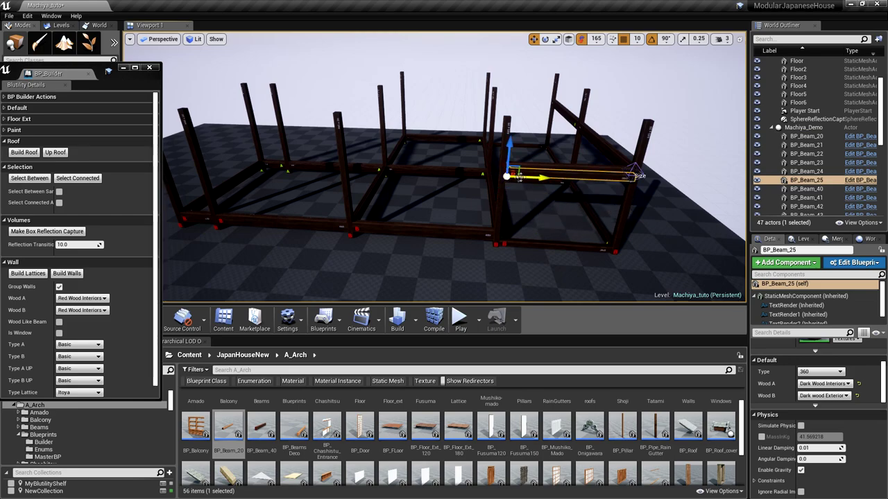
{"action": "mouse_move", "coordinate": [532, 183]}
{"action": "right_mouse_down"}
{"action": "mouse_move", "coordinate": [515, 183]}
{"action": "mouse_move", "coordinate": [532, 183]}
{"action": "right_mouse_up"}
{"action": "left_click_drag", "start_coordinate": [558, 185], "coordinate": [409, 176], "text": "alt"}
{"action": "middle_click", "coordinate": [486, 155], "text": "alt"}
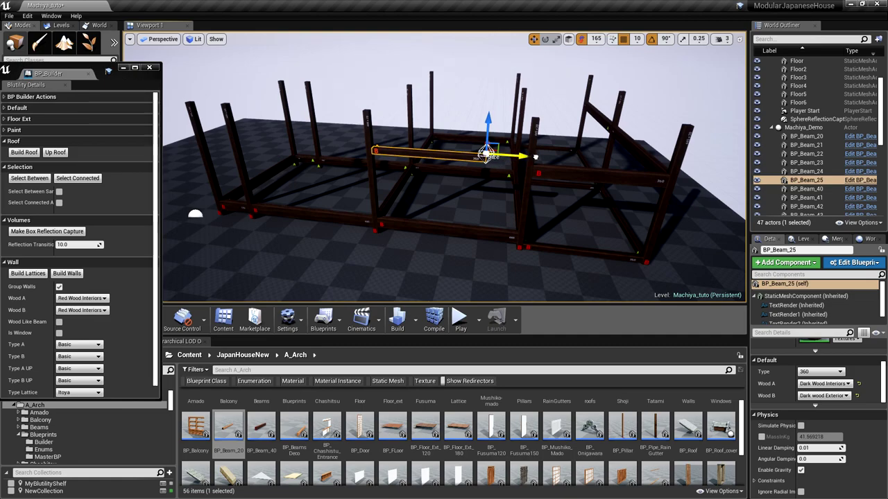
{"action": "left_click_drag", "start_coordinate": [535, 157], "coordinate": [576, 159]}
Continue the upper front row with two copies of the thin beam, one 480 in the next bay and one resized to 120 in the end bay
{"action": "left_click", "coordinate": [450, 159]}
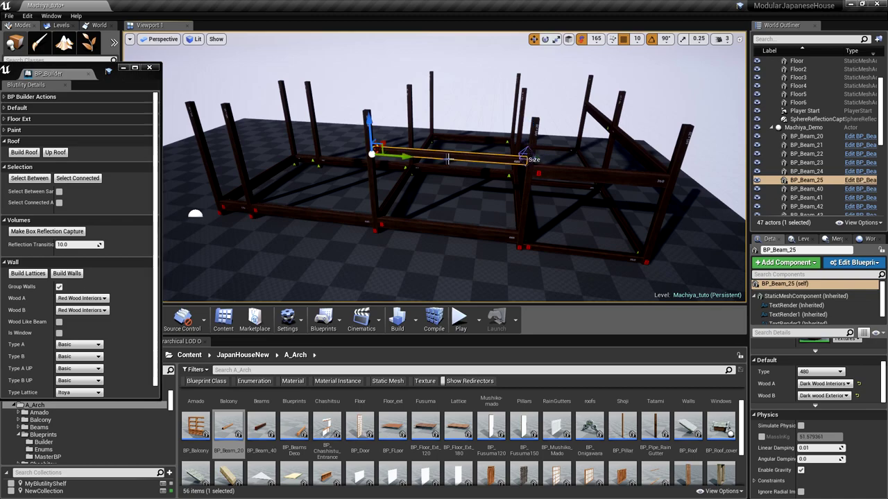
{"action": "left_click_drag", "start_coordinate": [405, 158], "coordinate": [249, 154], "text": "alt"}
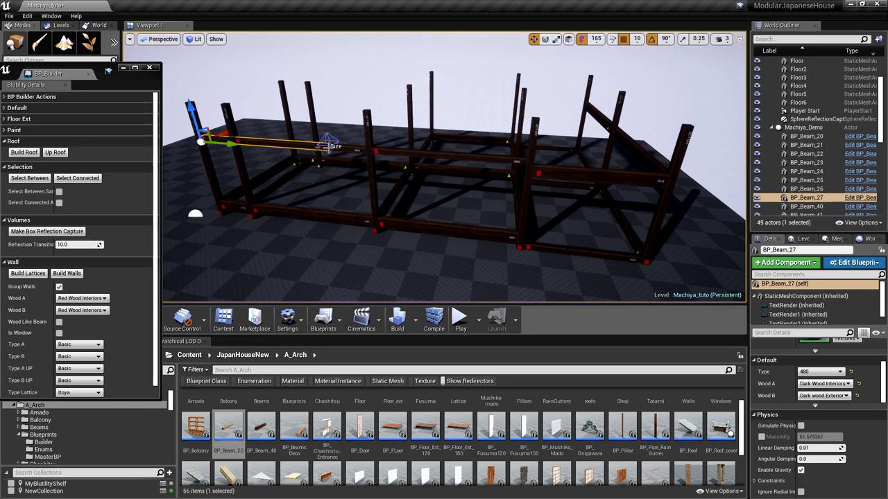
{"action": "middle_click", "coordinate": [328, 145], "text": "alt"}
{"action": "left_click_drag", "start_coordinate": [358, 146], "coordinate": [260, 141]}
Duplicate the upper 120 beam turned 90° at the front end pillar and shift it toward the house's end side
{"action": "mouse_move", "coordinate": [284, 177]}
{"action": "right_mouse_down"}
{"action": "mouse_move", "coordinate": [198, 176]}
{"action": "mouse_move", "coordinate": [284, 172]}
{"action": "mouse_move", "coordinate": [326, 186]}
{"action": "mouse_move", "coordinate": [286, 175]}
{"action": "right_mouse_up"}
{"action": "key", "text": "w"}
{"action": "key", "text": "s"}
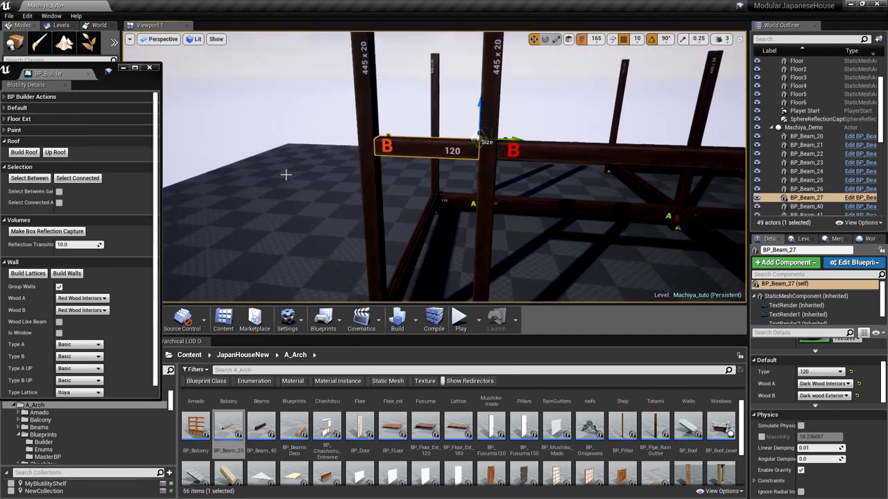
{"action": "left_click", "coordinate": [385, 154]}
{"action": "key", "text": "e"}
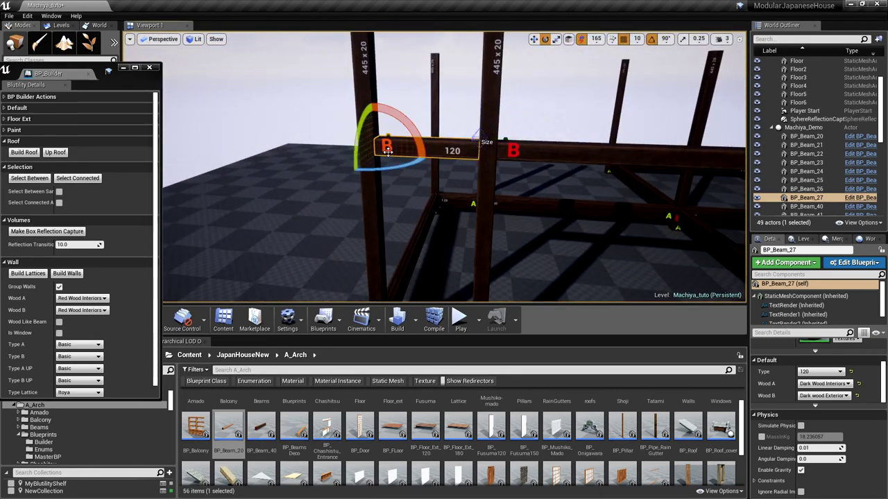
{"action": "left_click_drag", "start_coordinate": [387, 157], "coordinate": [407, 188], "text": "alt"}
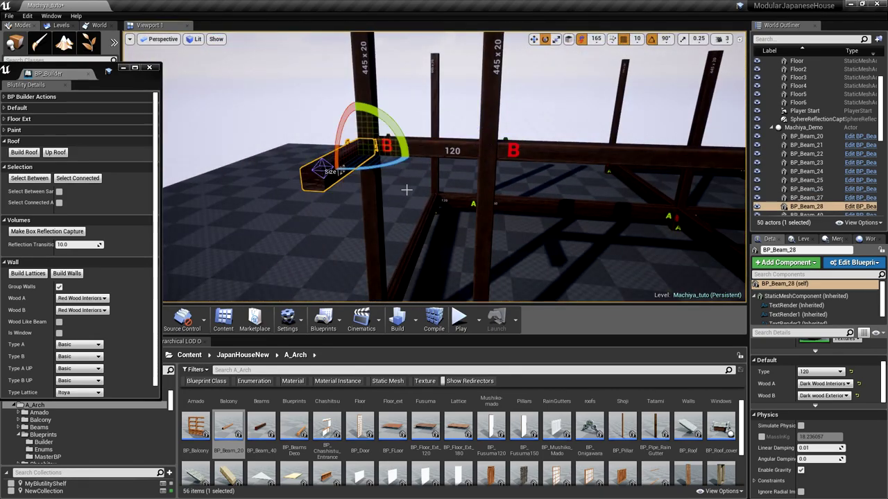
{"action": "key", "text": "w"}
{"action": "left_click_drag", "start_coordinate": [350, 165], "coordinate": [383, 145]}
Position the turned beam across the house's 120 end and resize it to 480 between the inner-row and front corner pillars
{"action": "right_click_drag", "start_coordinate": [418, 144], "coordinate": [353, 153]}
{"action": "right_click_drag", "start_coordinate": [417, 171], "coordinate": [485, 171]}
{"action": "right_click_drag", "start_coordinate": [368, 157], "coordinate": [357, 174]}
{"action": "left_click_drag", "start_coordinate": [330, 155], "coordinate": [419, 165]}
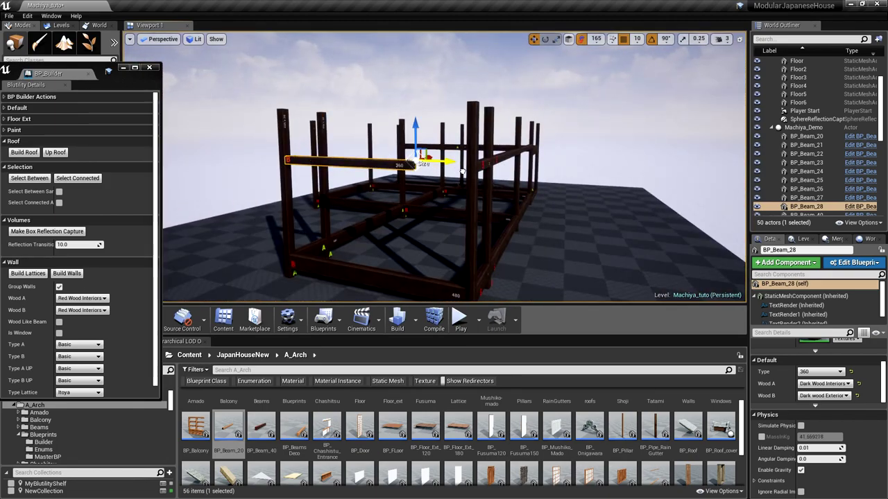
{"action": "mouse_move", "coordinate": [436, 194]}
{"action": "right_mouse_down"}
{"action": "mouse_move", "coordinate": [438, 215]}
{"action": "mouse_move", "coordinate": [406, 215]}
{"action": "mouse_move", "coordinate": [416, 197]}
{"action": "mouse_move", "coordinate": [436, 197]}
{"action": "right_mouse_up"}
{"action": "left_click_drag", "start_coordinate": [435, 197], "coordinate": [446, 206], "text": "alt"}
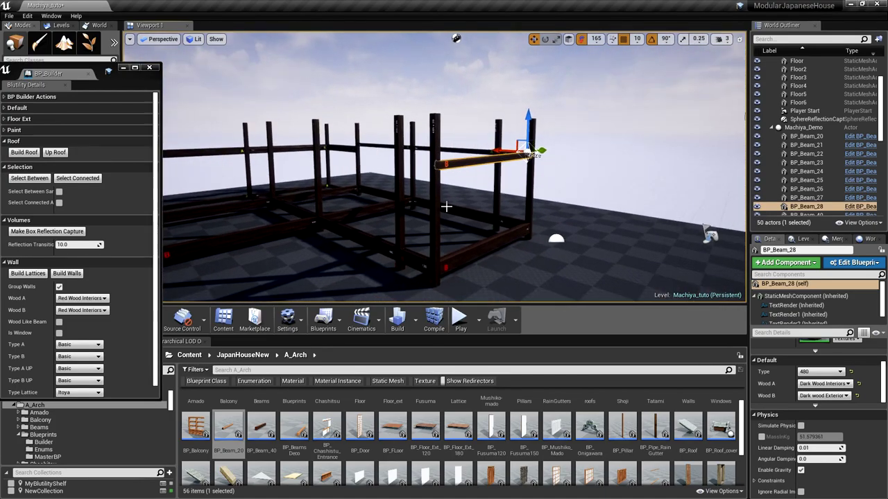
Duplicate the upper 480 end beam turned 90° along the inner row and resize it to 120 between the two end pillars
{"action": "left_click", "coordinate": [478, 163]}
{"action": "key", "text": "e"}
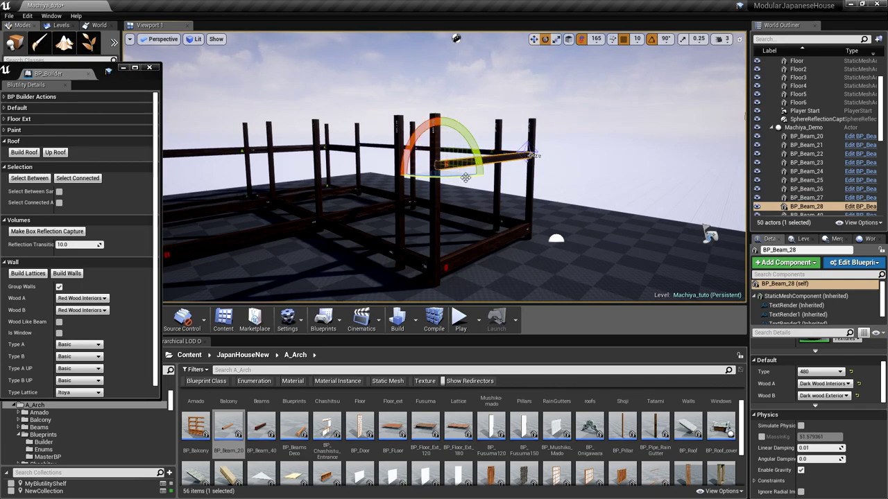
{"action": "left_click_drag", "start_coordinate": [461, 179], "coordinate": [436, 172], "text": "alt"}
{"action": "key", "text": "w"}
{"action": "left_click", "coordinate": [580, 173]}
{"action": "left_click_drag", "start_coordinate": [583, 170], "coordinate": [471, 167]}
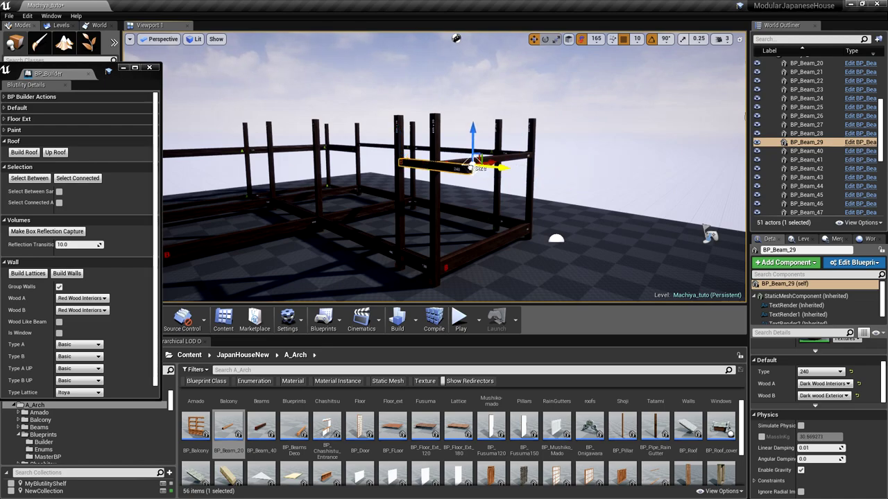
{"action": "left_click", "coordinate": [419, 166]}
{"action": "left_click_drag", "start_coordinate": [424, 169], "coordinate": [419, 169]}
{"action": "mouse_move", "coordinate": [403, 183]}
{"action": "right_mouse_down"}
{"action": "mouse_move", "coordinate": [344, 171]}
{"action": "mouse_move", "coordinate": [405, 187]}
{"action": "right_mouse_up"}
{"action": "key", "text": "w"}
{"action": "left_click_drag", "start_coordinate": [383, 186], "coordinate": [409, 186]}
{"action": "scroll", "coordinate": [409, 191], "scroll_direction": "down", "scroll_amount": 5}
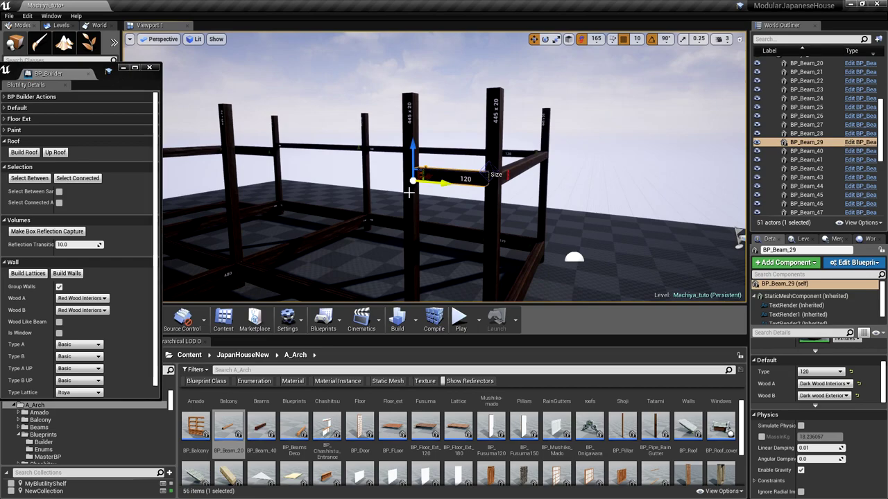
Duplicate the upper inner-row 120 beam into the adjacent bay and resize it to 480
{"action": "left_click_drag", "start_coordinate": [442, 184], "coordinate": [347, 164], "text": "alt"}
{"action": "left_click", "coordinate": [270, 158]}
{"action": "left_click_drag", "start_coordinate": [406, 169], "coordinate": [416, 169]}
{"action": "mouse_move", "coordinate": [394, 198]}
{"action": "right_mouse_down"}
{"action": "mouse_move", "coordinate": [371, 215]}
{"action": "mouse_move", "coordinate": [380, 196]}
{"action": "mouse_move", "coordinate": [362, 191]}
{"action": "mouse_move", "coordinate": [395, 199]}
{"action": "right_mouse_up"}
{"action": "scroll", "coordinate": [392, 198], "scroll_direction": "down", "scroll_amount": 3}
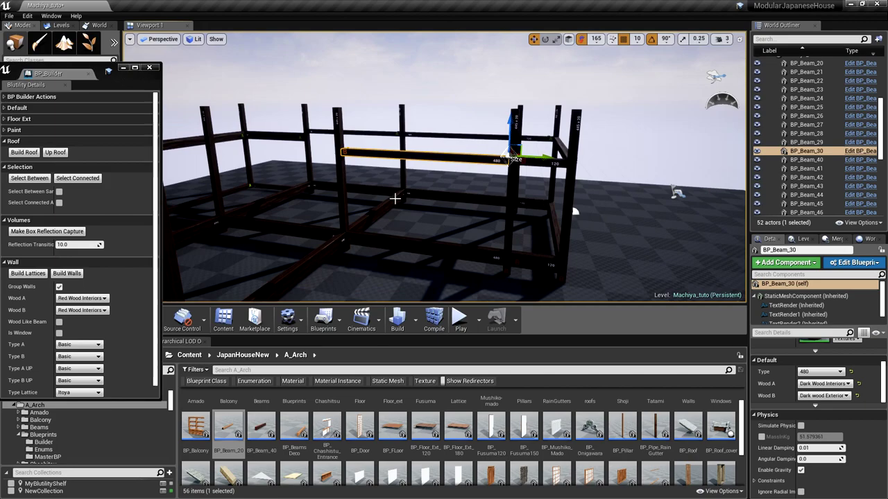
Duplicate the upper inner-row 480 beam along the row into the second 480 bay
{"action": "left_click", "coordinate": [387, 157]}
{"action": "left_click_drag", "start_coordinate": [371, 160], "coordinate": [238, 145], "text": "alt"}
{"action": "right_click_drag", "start_coordinate": [237, 145], "coordinate": [170, 170]}
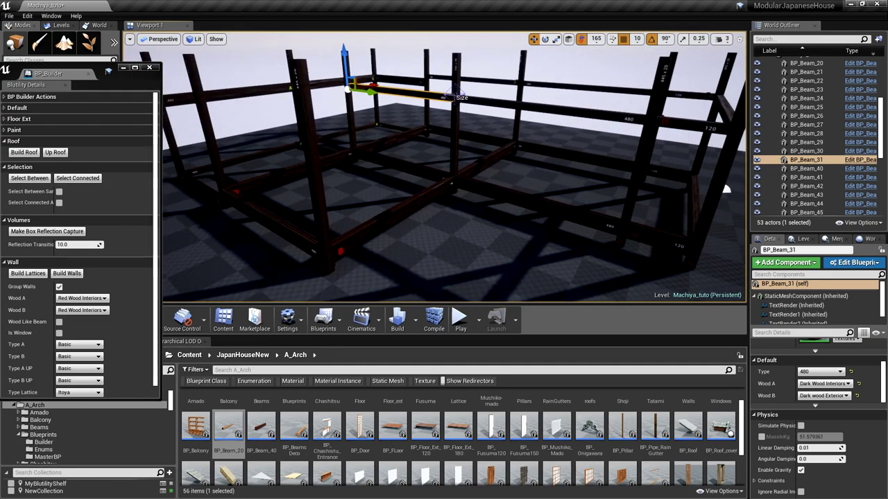
Duplicate the upper 480 beam of the second inner-row bay across to the rear row pillars
{"action": "mouse_move", "coordinate": [444, 166]}
{"action": "right_mouse_down"}
{"action": "mouse_move", "coordinate": [452, 136]}
{"action": "mouse_move", "coordinate": [449, 152]}
{"action": "right_mouse_up"}
{"action": "right_click_drag", "start_coordinate": [292, 174], "coordinate": [306, 186]}
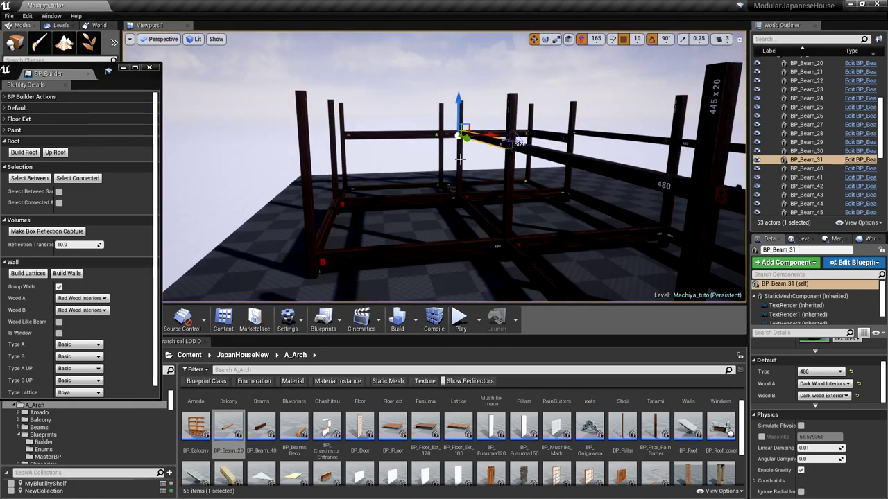
{"action": "left_click_drag", "start_coordinate": [487, 136], "coordinate": [368, 144], "text": "alt"}
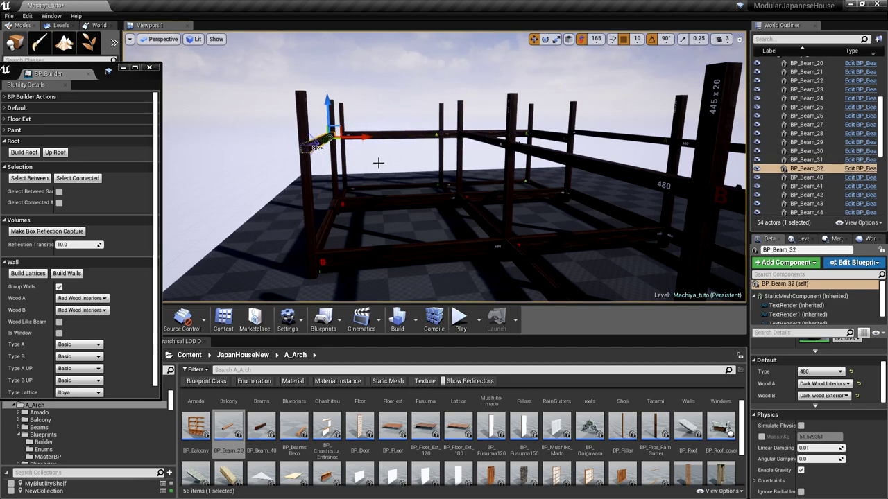
Set Wood B of the upper inner-row beam in the second 480 bay to Dark Wood Interiors
{"action": "right_click_drag", "start_coordinate": [378, 163], "coordinate": [444, 132]}
{"action": "left_click", "coordinate": [450, 125]}
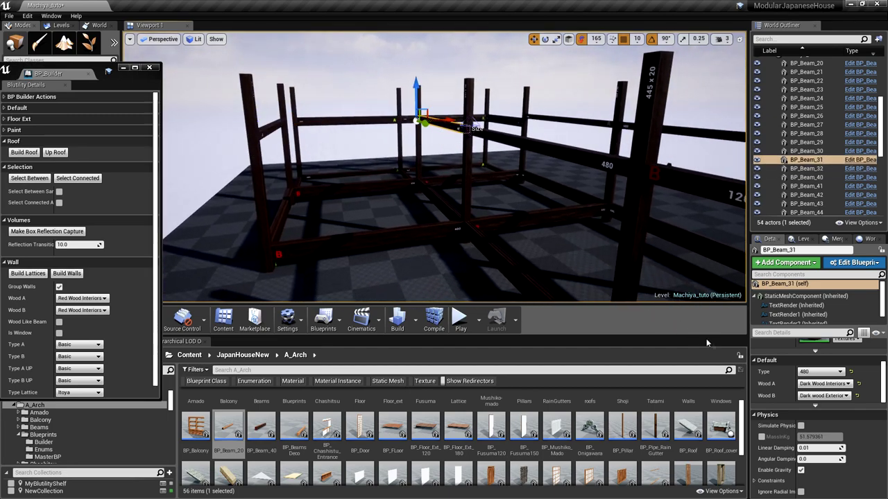
{"action": "left_click", "coordinate": [829, 397]}
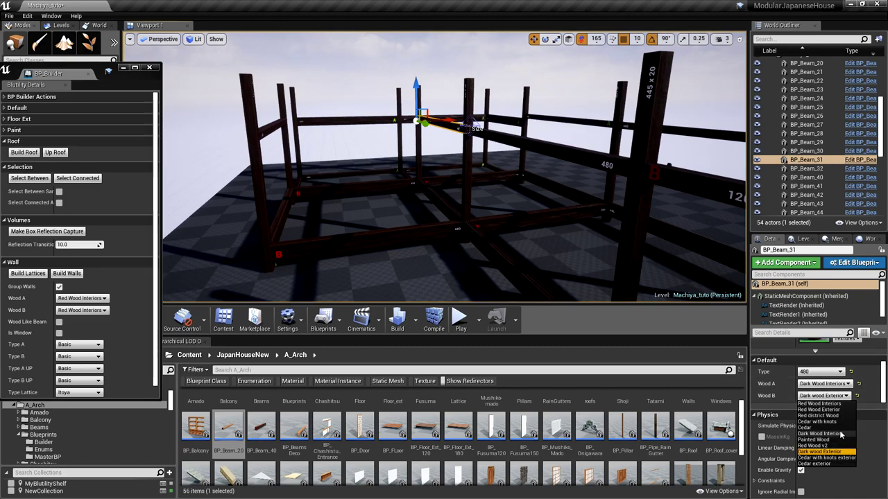
{"action": "left_click", "coordinate": [841, 434]}
Duplicate the upper 480 beam across the 120 end to span from the inner row to the first rear-row pillar
{"action": "right_click_drag", "start_coordinate": [455, 166], "coordinate": [501, 183]}
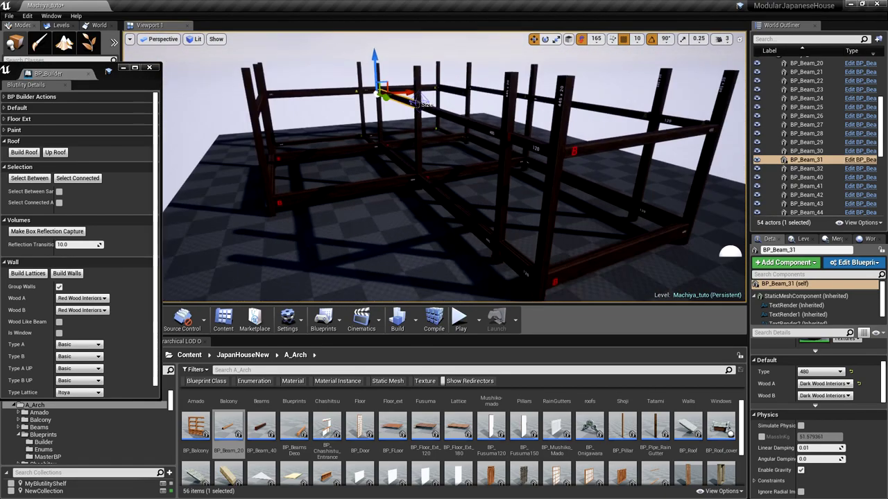
{"action": "left_click", "coordinate": [600, 149]}
{"action": "left_click_drag", "start_coordinate": [586, 154], "coordinate": [315, 172], "text": "alt"}
{"action": "right_click_drag", "start_coordinate": [265, 184], "coordinate": [125, 167]}
{"action": "key", "text": "f"}
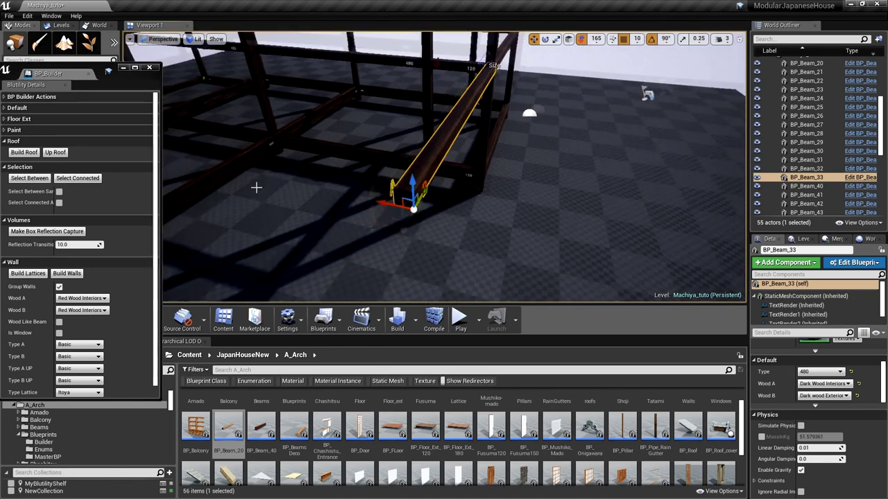
{"action": "left_click_drag", "start_coordinate": [393, 184], "coordinate": [142, 137]}
{"action": "right_click_drag", "start_coordinate": [268, 179], "coordinate": [100, 156]}
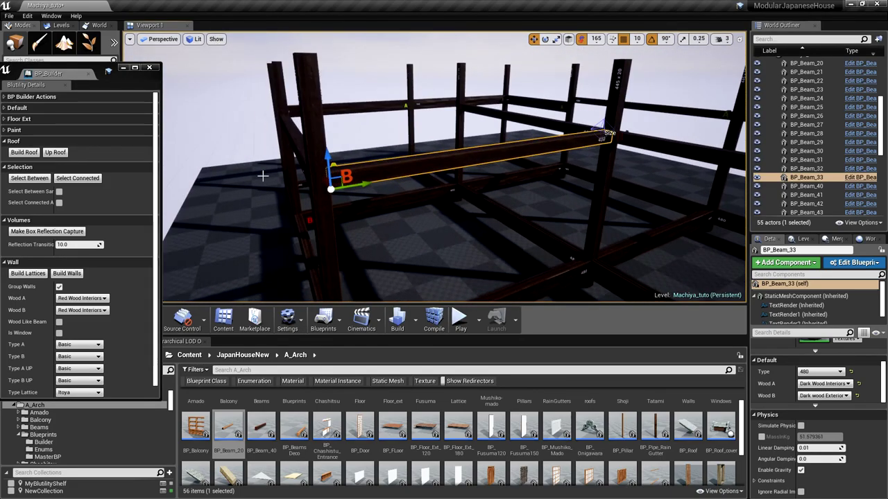
Duplicate that upper cross beam to the next rear pillar, between the rear 480 bay and the 360 bay
{"action": "scroll", "coordinate": [262, 176], "scroll_direction": "down", "scroll_amount": 3}
{"action": "mouse_move", "coordinate": [311, 197]}
{"action": "right_mouse_down"}
{"action": "mouse_move", "coordinate": [256, 179]}
{"action": "mouse_move", "coordinate": [229, 182]}
{"action": "mouse_move", "coordinate": [312, 199]}
{"action": "right_mouse_up"}
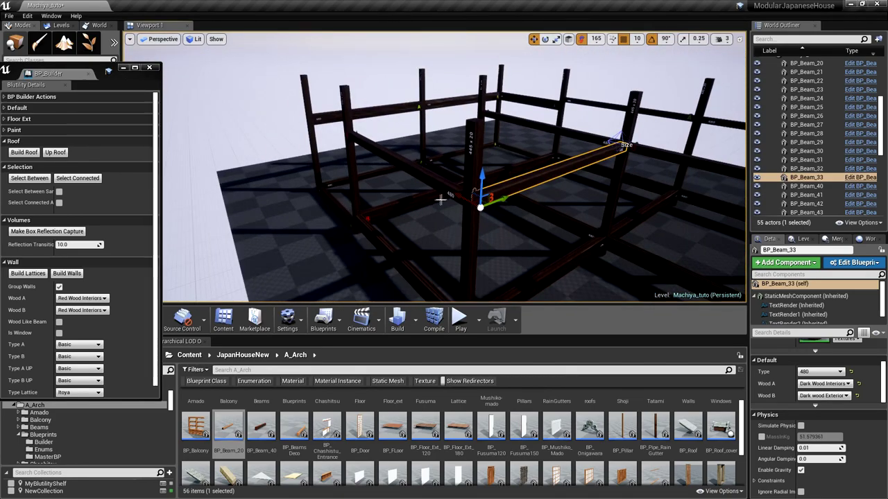
{"action": "left_click_drag", "start_coordinate": [456, 198], "coordinate": [346, 158], "text": "alt"}
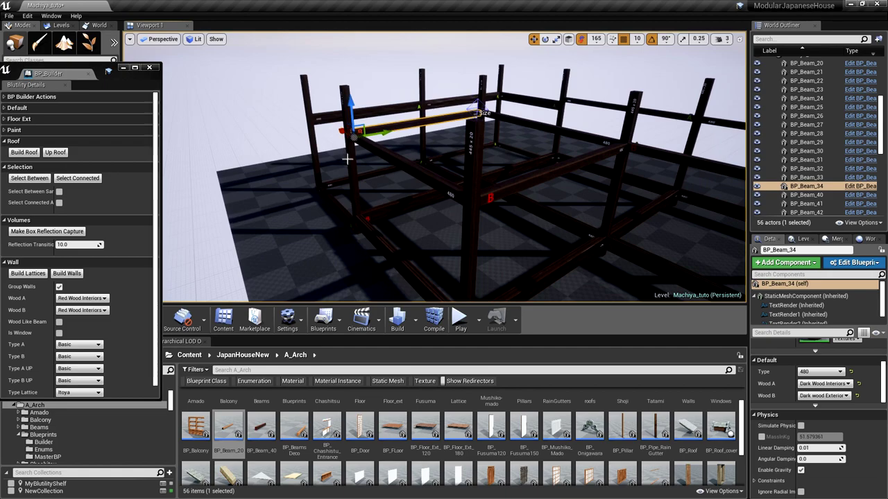
Set Wood B of the upper cross beam to Dark Wood Interiors, then duplicate the beam to the next row pillar and align it
{"action": "left_click", "coordinate": [824, 396]}
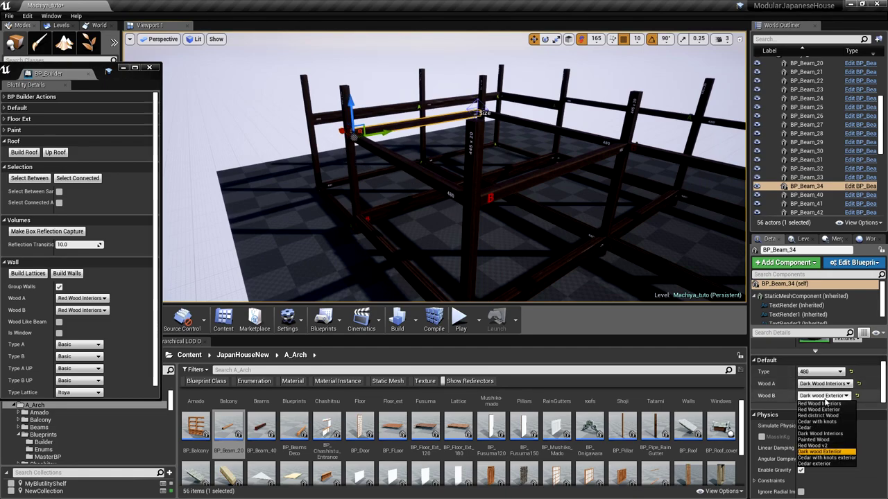
{"action": "left_click", "coordinate": [820, 433]}
{"action": "mouse_move", "coordinate": [535, 188]}
{"action": "right_mouse_down"}
{"action": "mouse_move", "coordinate": [532, 164]}
{"action": "mouse_move", "coordinate": [544, 190]}
{"action": "mouse_move", "coordinate": [534, 191]}
{"action": "right_mouse_up"}
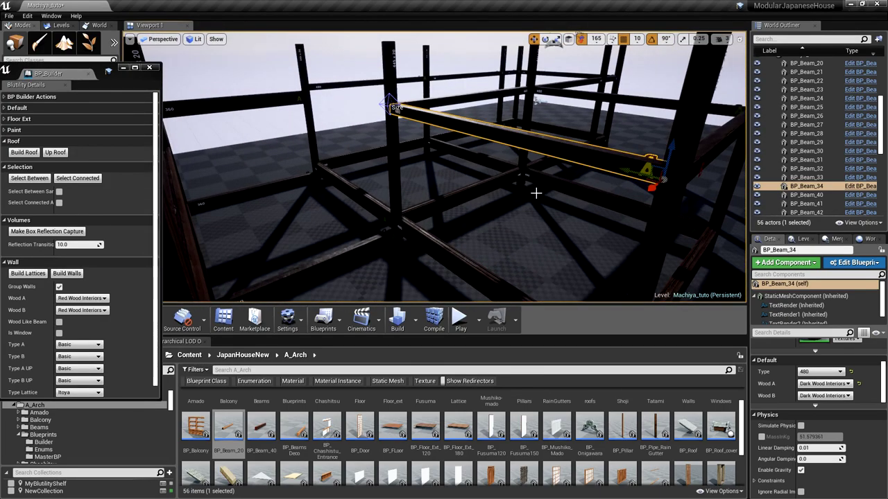
{"action": "left_click_drag", "start_coordinate": [629, 172], "coordinate": [399, 116], "text": "alt"}
{"action": "right_click_drag", "start_coordinate": [399, 116], "coordinate": [400, 137]}
{"action": "scroll", "coordinate": [409, 146], "scroll_direction": "down", "scroll_amount": 4}
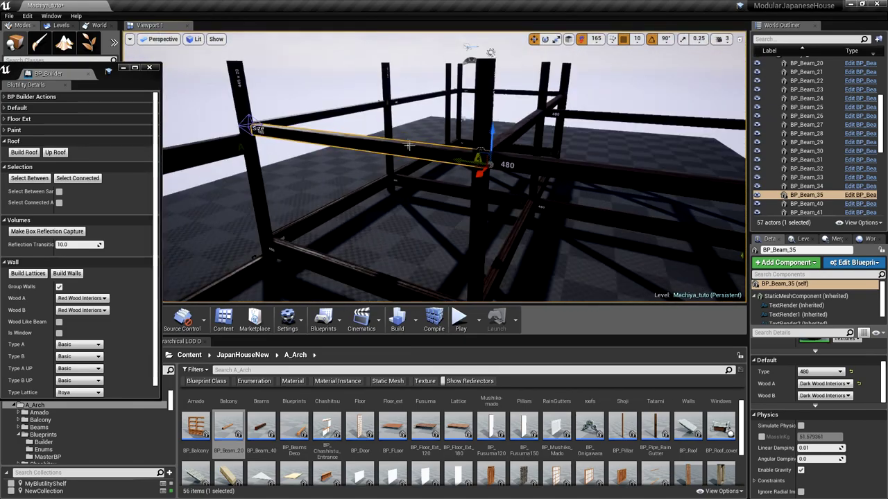
{"action": "left_click_drag", "start_coordinate": [468, 163], "coordinate": [449, 160]}
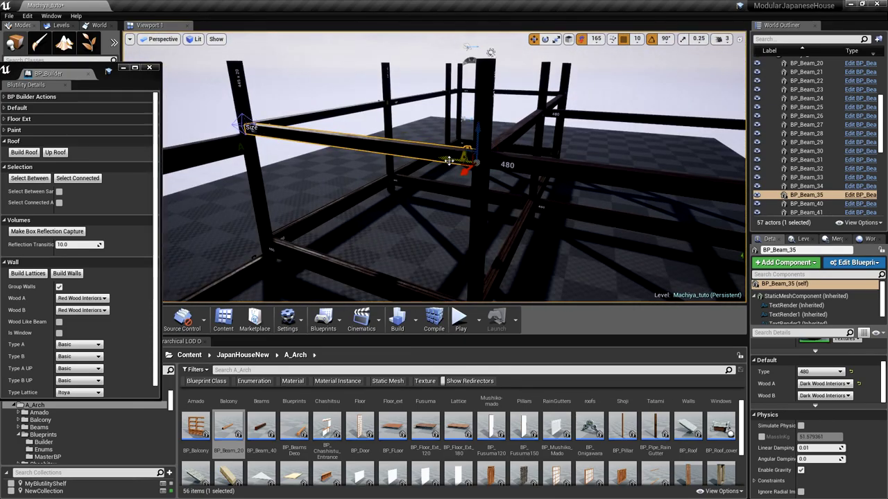
Duplicate the upper inner-row 480 beam into the adjoining end bay and shorten the copy to 360
{"action": "scroll", "coordinate": [439, 171], "scroll_direction": "down", "scroll_amount": 3}
{"action": "right_click_drag", "start_coordinate": [438, 173], "coordinate": [530, 159]}
{"action": "scroll", "coordinate": [434, 172], "scroll_direction": "down", "scroll_amount": 5}
{"action": "left_click", "coordinate": [529, 158]}
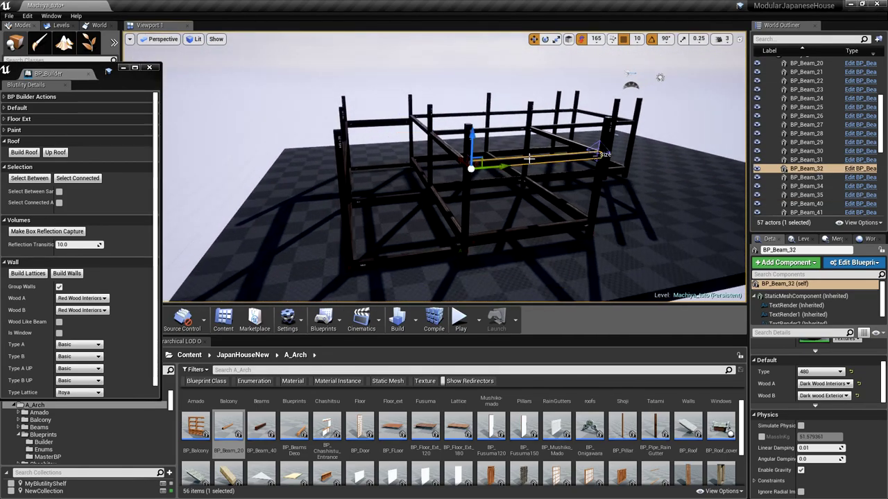
{"action": "left_click_drag", "start_coordinate": [503, 167], "coordinate": [383, 176], "text": "alt"}
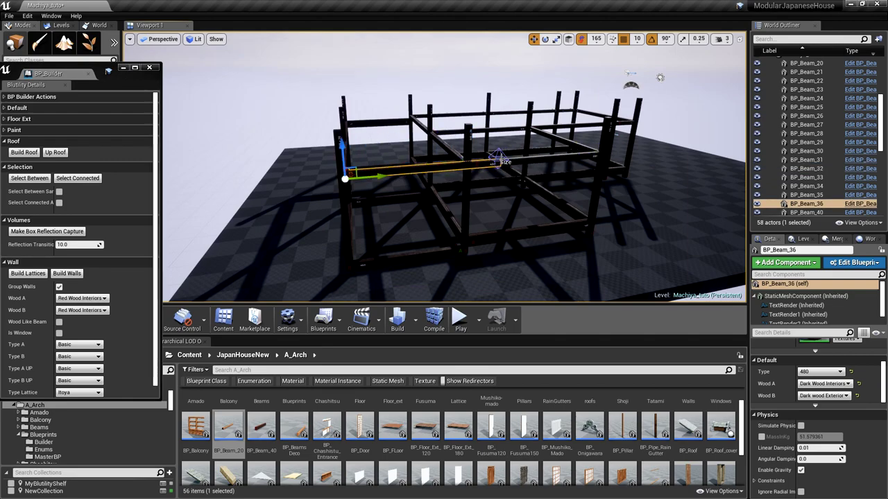
{"action": "left_click", "coordinate": [499, 160]}
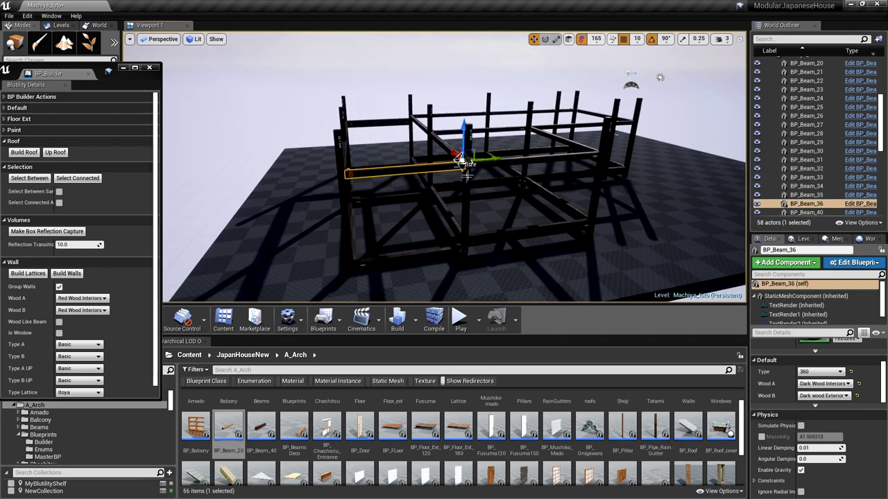
Duplicate the upper 480 cross beam to the outer row, turn it around, and place it on top of the deep 480 beam
{"action": "right_click_drag", "start_coordinate": [463, 163], "coordinate": [448, 189]}
{"action": "key", "text": "w"}
{"action": "key", "text": "s"}
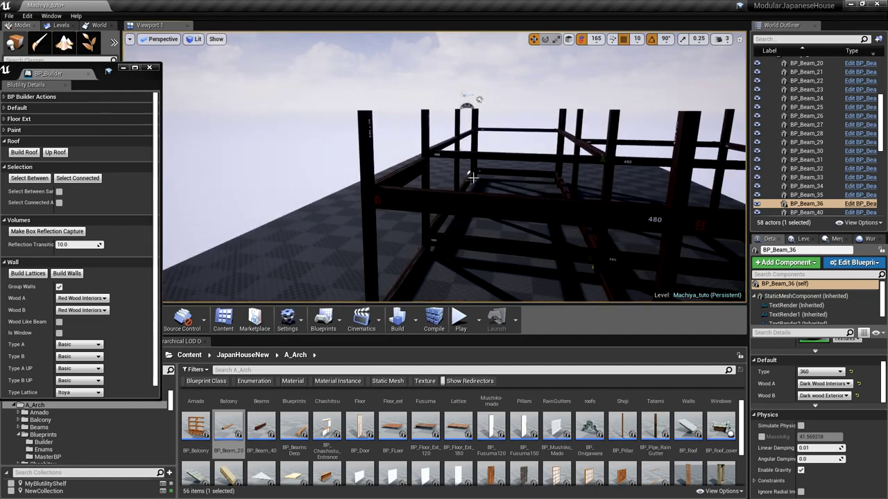
{"action": "left_click", "coordinate": [491, 153]}
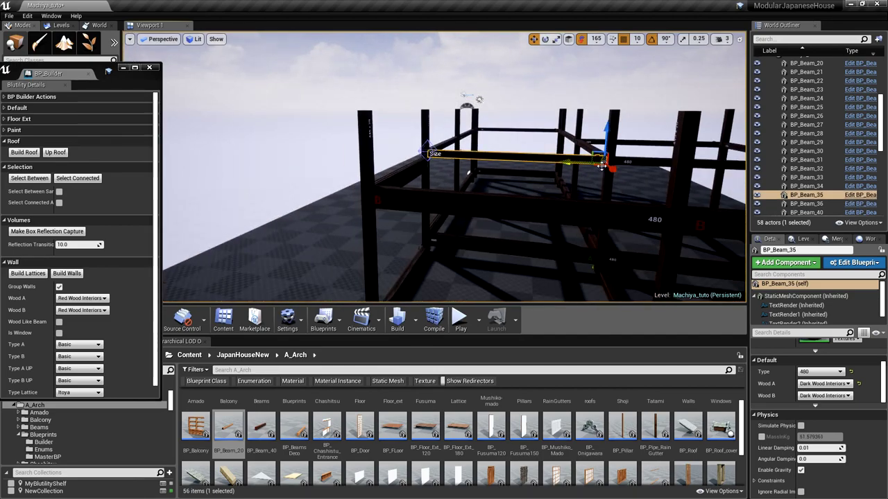
{"action": "left_click_drag", "start_coordinate": [608, 165], "coordinate": [634, 215], "text": "alt"}
{"action": "right_click_drag", "start_coordinate": [615, 218], "coordinate": [647, 236]}
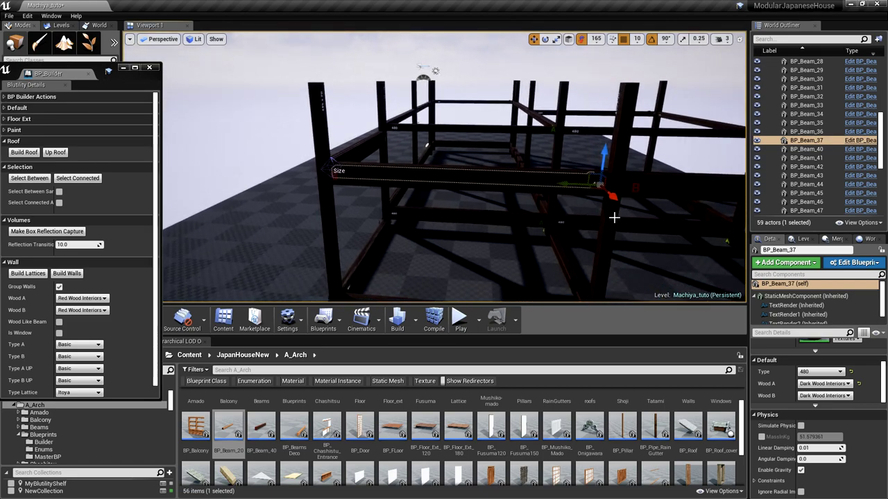
{"action": "key", "text": "e"}
{"action": "left_click_drag", "start_coordinate": [599, 201], "coordinate": [596, 200]}
{"action": "key", "text": "w"}
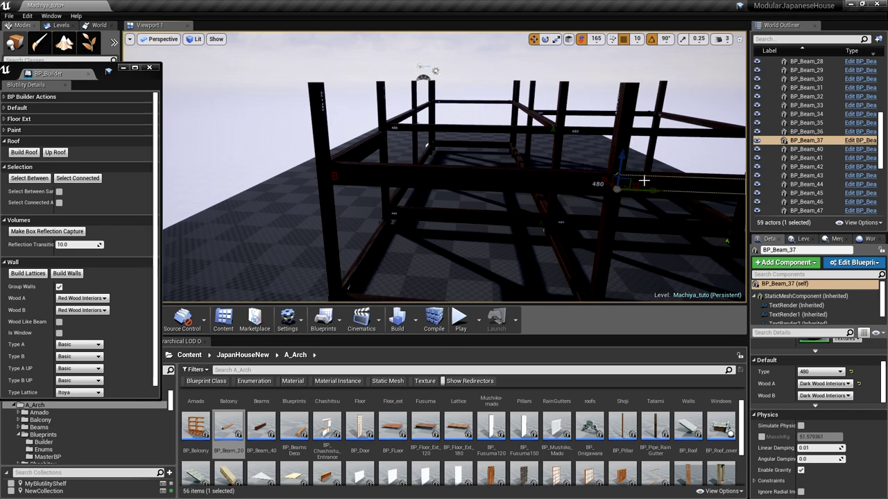
{"action": "left_click_drag", "start_coordinate": [625, 162], "coordinate": [623, 148]}
{"action": "left_click_drag", "start_coordinate": [654, 180], "coordinate": [331, 130]}
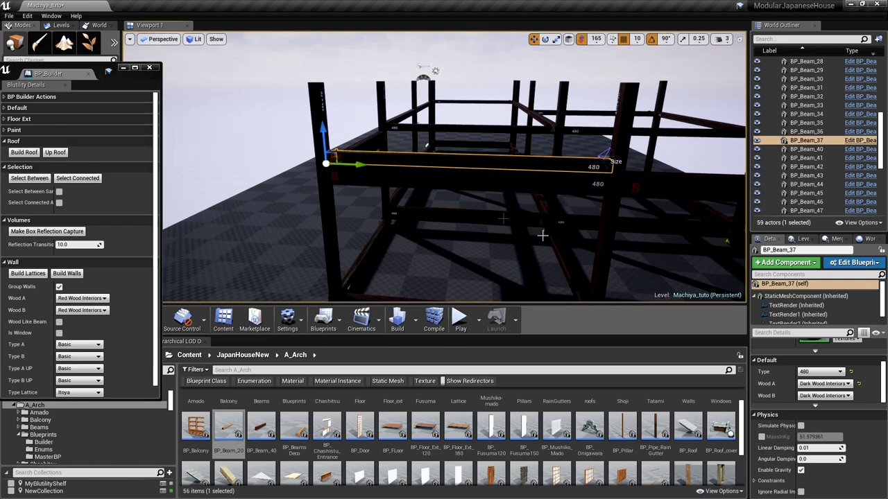
Set Wood B of the outer-row top beam to Dark wood Exterior and duplicate the beam into the neighbouring 480 bay
{"action": "left_click", "coordinate": [823, 395]}
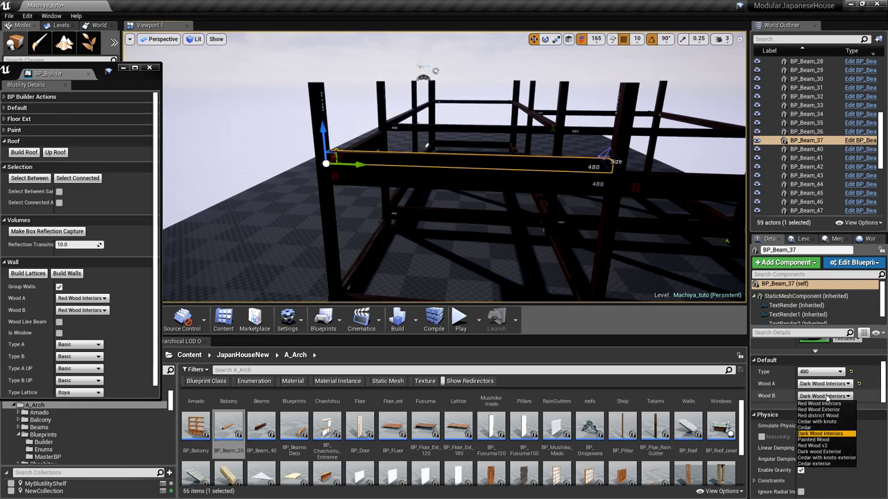
{"action": "left_click", "coordinate": [830, 452]}
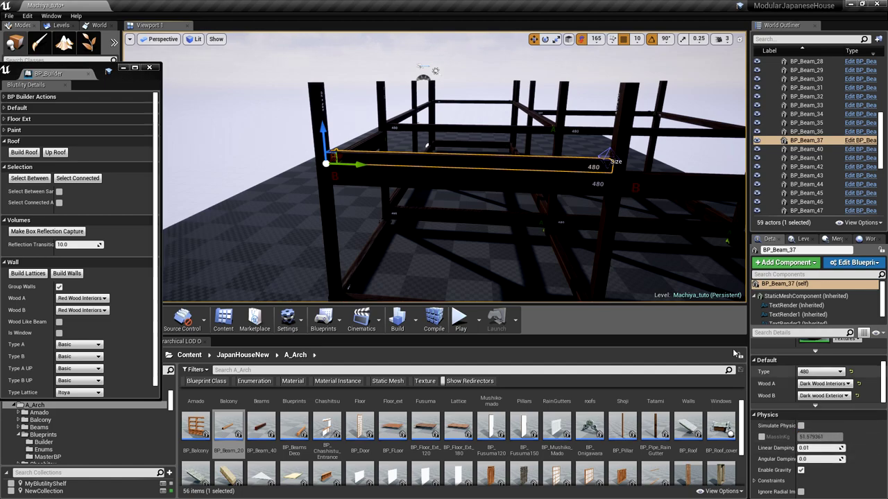
{"action": "right_click_drag", "start_coordinate": [530, 222], "coordinate": [553, 215]}
{"action": "scroll", "coordinate": [482, 216], "scroll_direction": "down", "scroll_amount": 3}
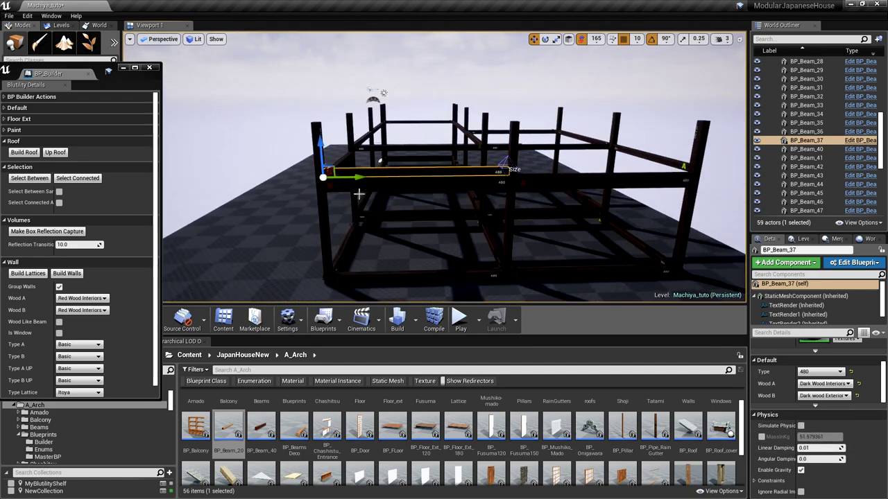
{"action": "left_click_drag", "start_coordinate": [342, 178], "coordinate": [544, 176], "text": "alt"}
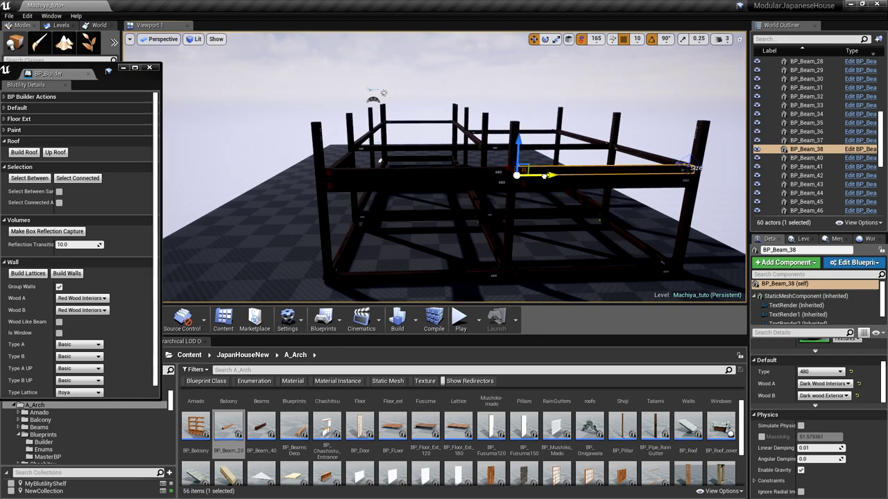
Duplicate the upper 480 beam on top of the deep 360 beam in the end bay and shorten the copy to 360
{"action": "right_click_drag", "start_coordinate": [543, 184], "coordinate": [499, 210]}
{"action": "left_click", "coordinate": [331, 159]}
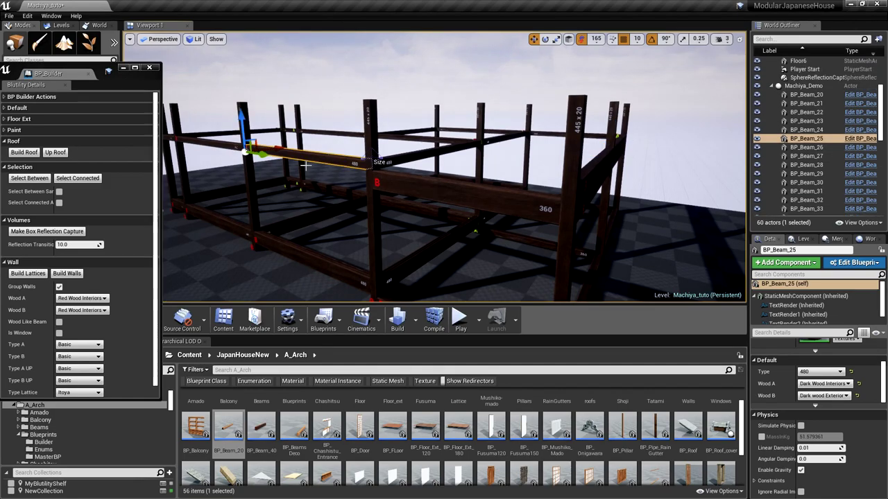
{"action": "left_click_drag", "start_coordinate": [261, 155], "coordinate": [429, 174], "text": "alt"}
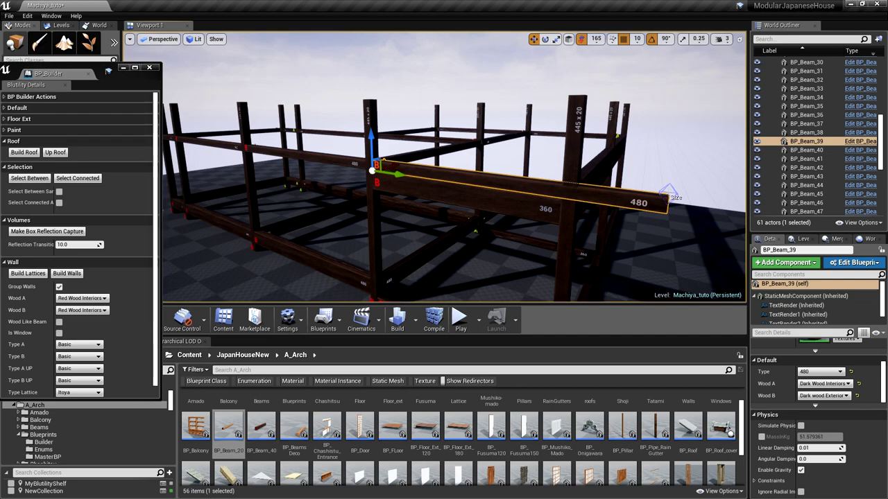
{"action": "left_click", "coordinate": [668, 193]}
{"action": "left_click_drag", "start_coordinate": [703, 200], "coordinate": [630, 194]}
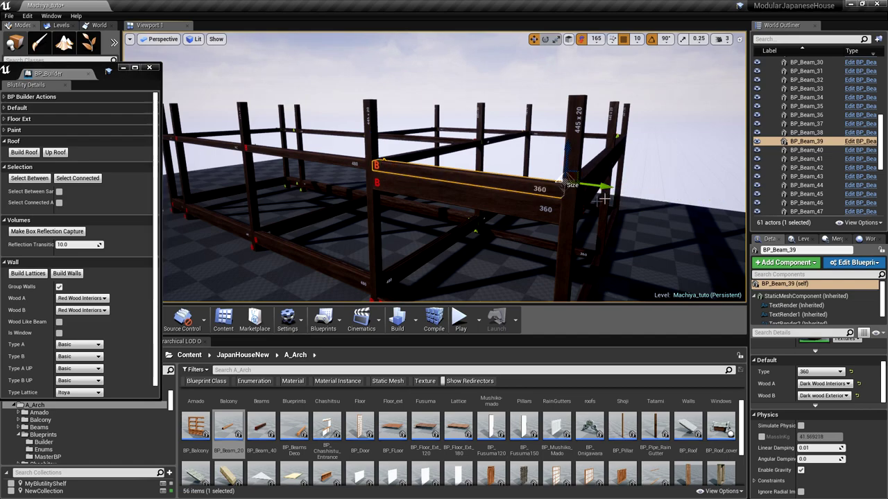
Duplicate the deep 480 beam at the corner pillar, rotate the copy onto the adjacent side's 360 bay, and shorten it to 360
{"action": "scroll", "coordinate": [542, 209], "scroll_direction": "down", "scroll_amount": 3}
{"action": "mouse_move", "coordinate": [543, 209]}
{"action": "right_mouse_down"}
{"action": "mouse_move", "coordinate": [536, 215]}
{"action": "mouse_move", "coordinate": [663, 193]}
{"action": "mouse_move", "coordinate": [659, 201]}
{"action": "mouse_move", "coordinate": [541, 208]}
{"action": "right_mouse_up"}
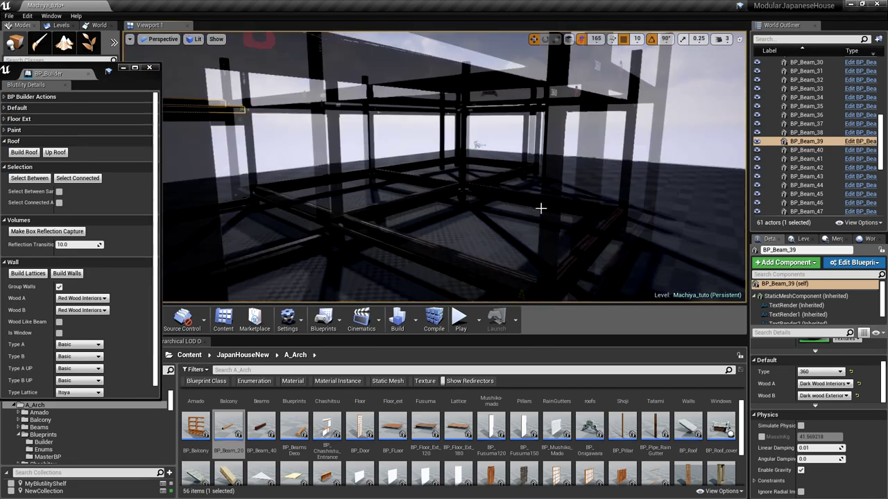
{"action": "scroll", "coordinate": [530, 201], "scroll_direction": "down", "scroll_amount": 4}
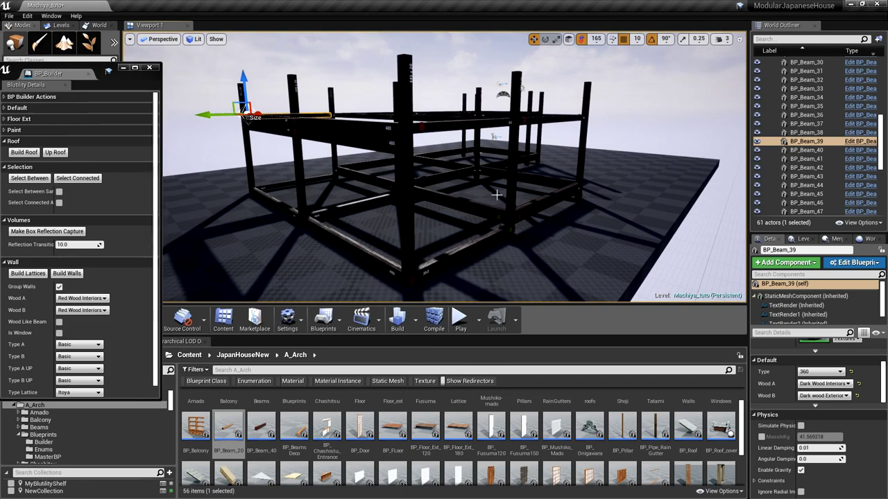
{"action": "left_click", "coordinate": [380, 145]}
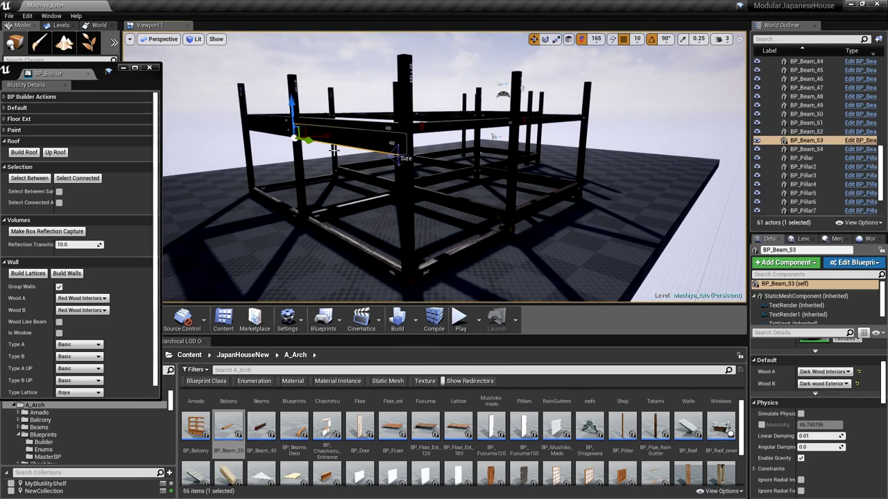
{"action": "left_click_drag", "start_coordinate": [308, 142], "coordinate": [445, 167], "text": "alt"}
{"action": "key", "text": "e"}
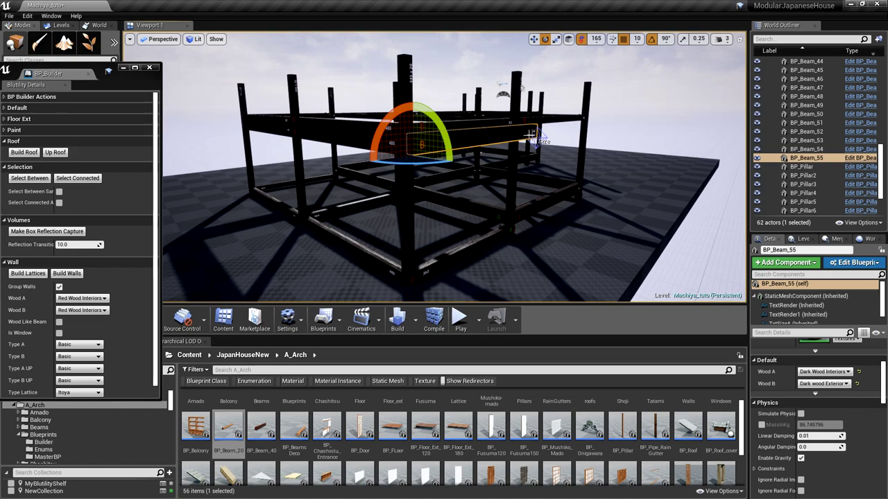
{"action": "middle_click", "coordinate": [536, 140], "text": "alt"}
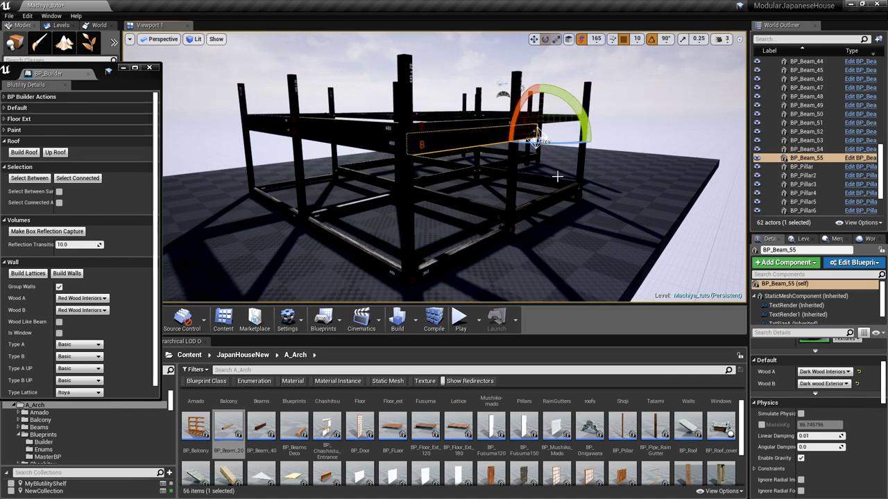
{"action": "key", "text": "w"}
{"action": "left_click_drag", "start_coordinate": [557, 134], "coordinate": [542, 139]}
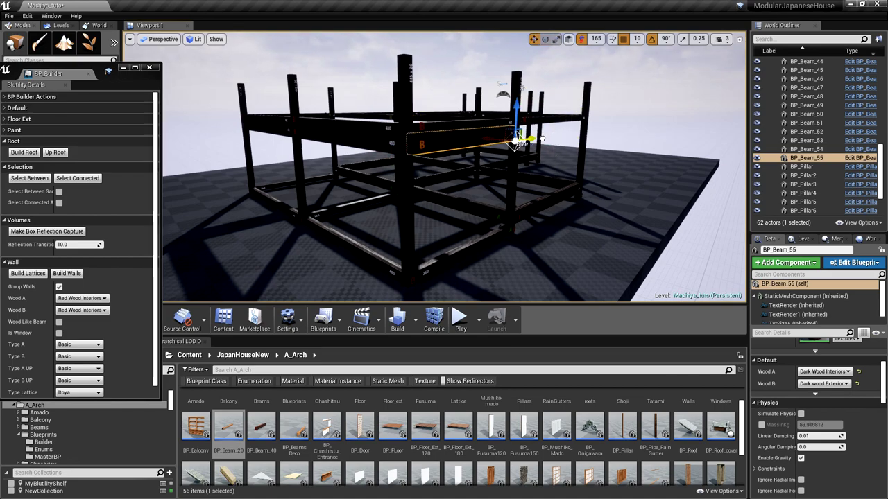
Align the start of the new deep 360 beam with the corner pillar
{"action": "middle_click", "coordinate": [415, 154], "text": "alt"}
{"action": "right_click_drag", "start_coordinate": [430, 156], "coordinate": [408, 159]}
{"action": "mouse_move", "coordinate": [386, 157]}
{"action": "left_mouse_down"}
{"action": "mouse_move", "coordinate": [402, 158]}
{"action": "mouse_move", "coordinate": [389, 155]}
{"action": "left_mouse_up"}
{"action": "right_click_drag", "start_coordinate": [390, 156], "coordinate": [388, 144]}
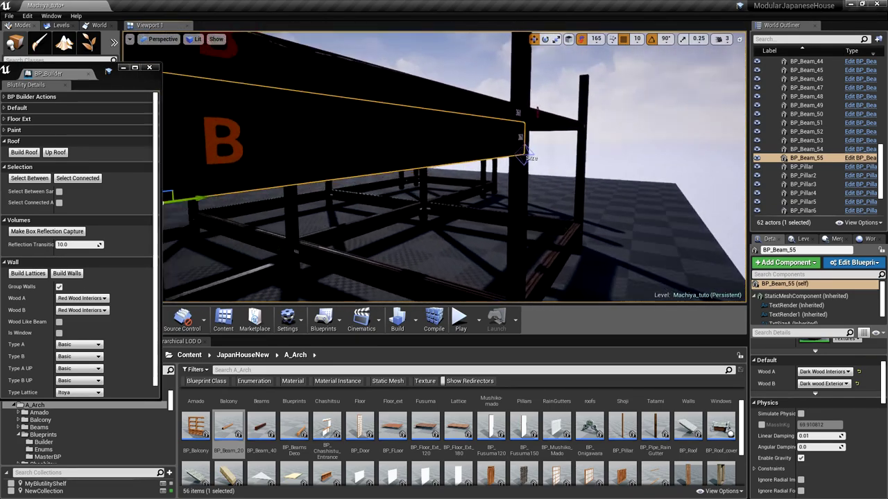
{"action": "key", "text": "f"}
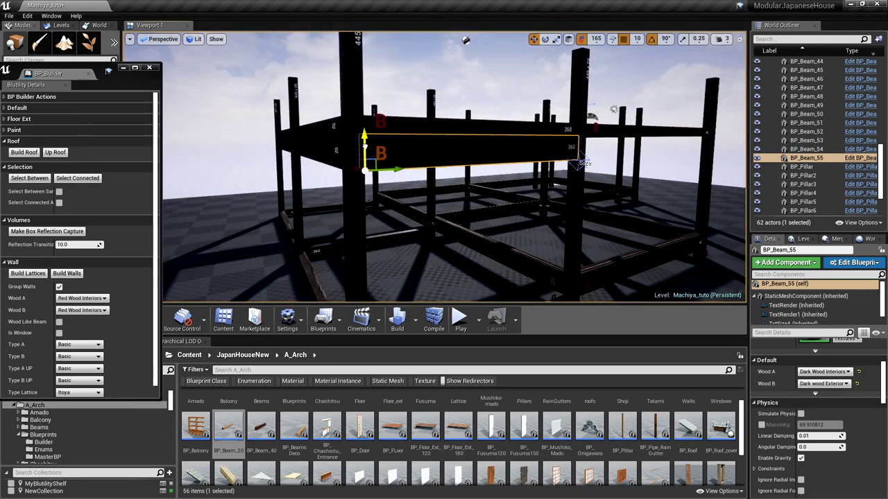
{"action": "right_click_drag", "start_coordinate": [437, 167], "coordinate": [437, 168]}
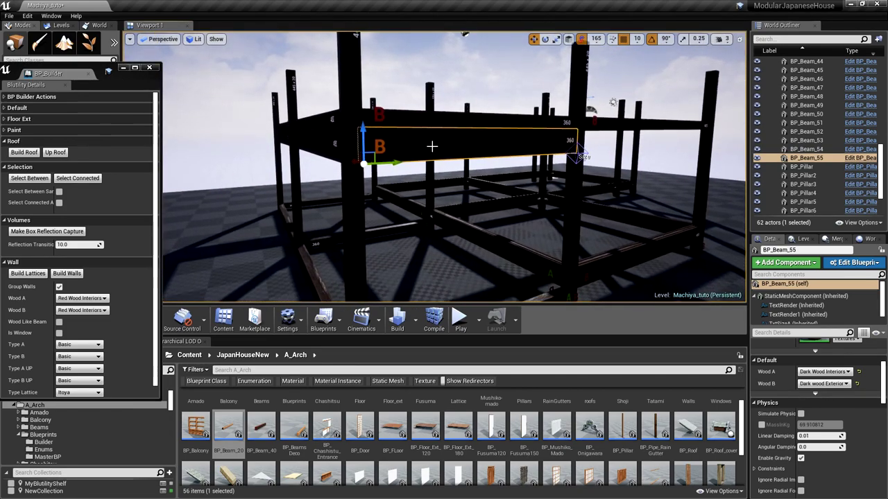
Try to continue the deep beam by duplicating it into the neighbouring 480 bay and lengthening the copy to 480
{"action": "scroll", "coordinate": [432, 146], "scroll_direction": "down", "scroll_amount": 4}
{"action": "left_click_drag", "start_coordinate": [426, 165], "coordinate": [559, 165], "text": "alt"}
{"action": "mouse_move", "coordinate": [556, 172]}
{"action": "right_mouse_down"}
{"action": "mouse_move", "coordinate": [666, 170]}
{"action": "mouse_move", "coordinate": [554, 172]}
{"action": "right_mouse_up"}
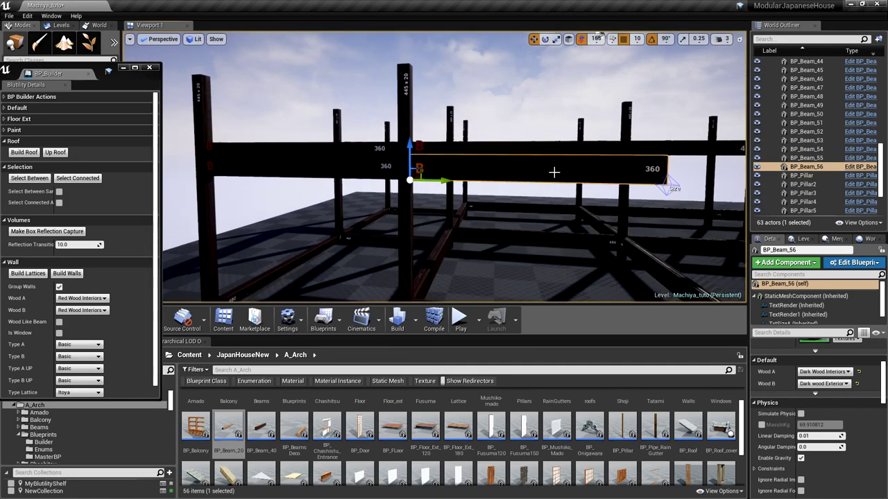
{"action": "scroll", "coordinate": [650, 174], "scroll_direction": "down", "scroll_amount": 3}
{"action": "left_click", "coordinate": [594, 179]}
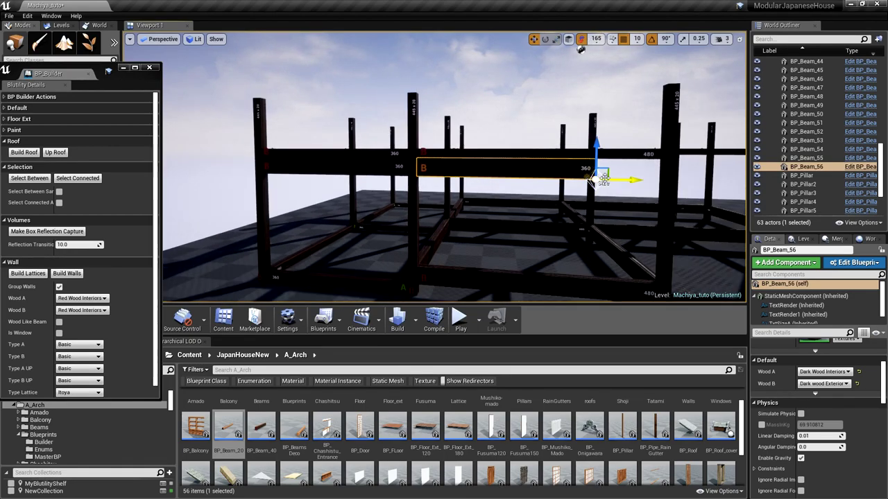
{"action": "left_click_drag", "start_coordinate": [591, 181], "coordinate": [663, 184]}
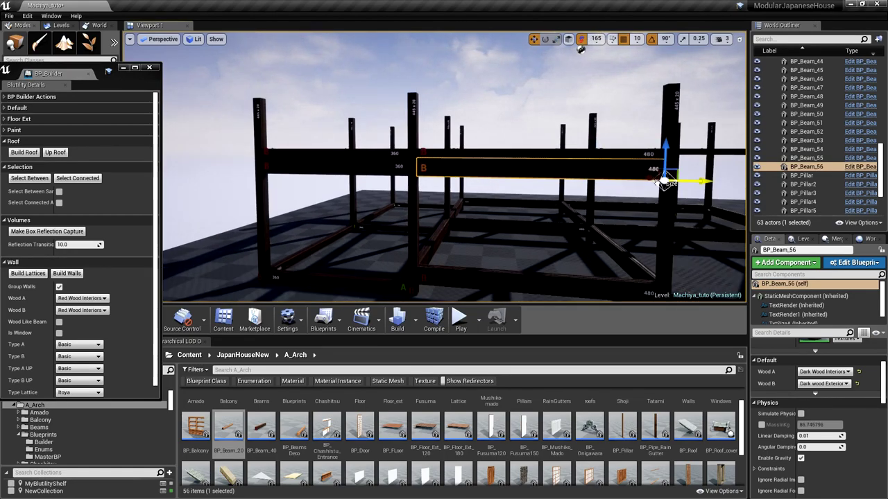
Delete the deep 480 beam copy from the neighbouring bay
{"action": "left_click", "coordinate": [525, 169]}
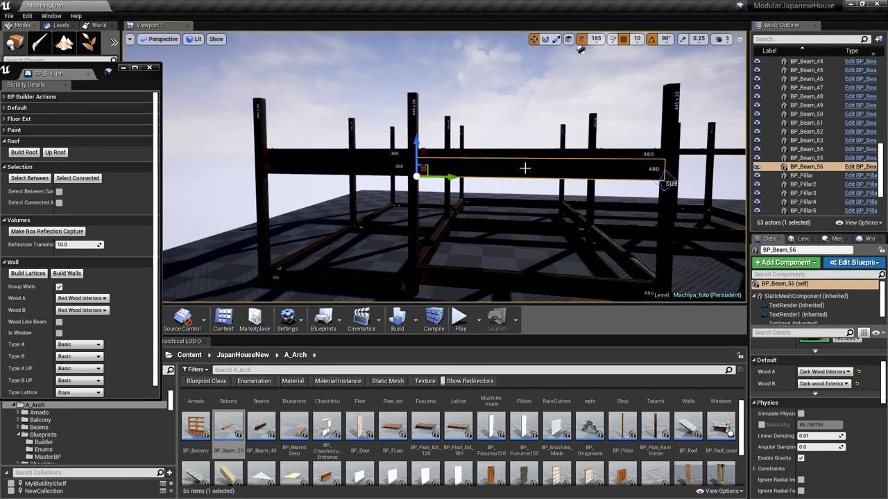
{"action": "key", "text": "Delete"}
Duplicate the corner bay's deep 360 beam straight up to the pillar tops
{"action": "right_click_drag", "start_coordinate": [526, 192], "coordinate": [525, 224]}
{"action": "scroll", "coordinate": [526, 192], "scroll_direction": "down", "scroll_amount": 3}
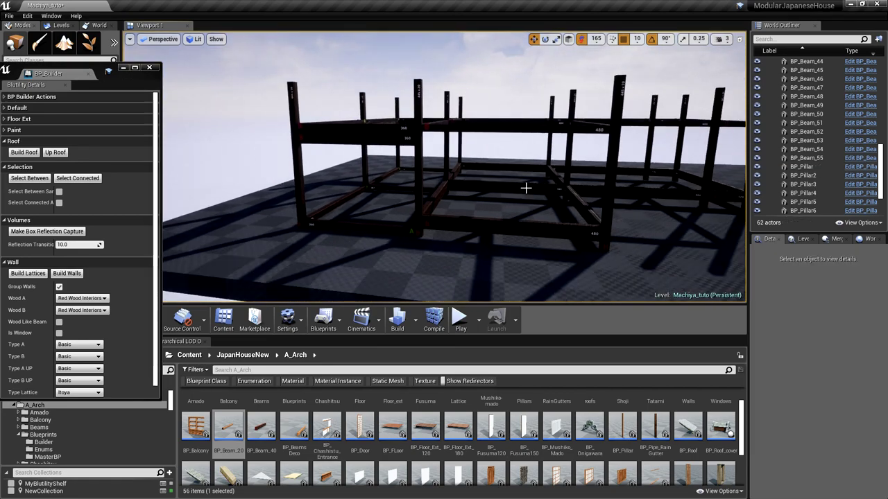
{"action": "right_click_drag", "start_coordinate": [526, 188], "coordinate": [526, 187]}
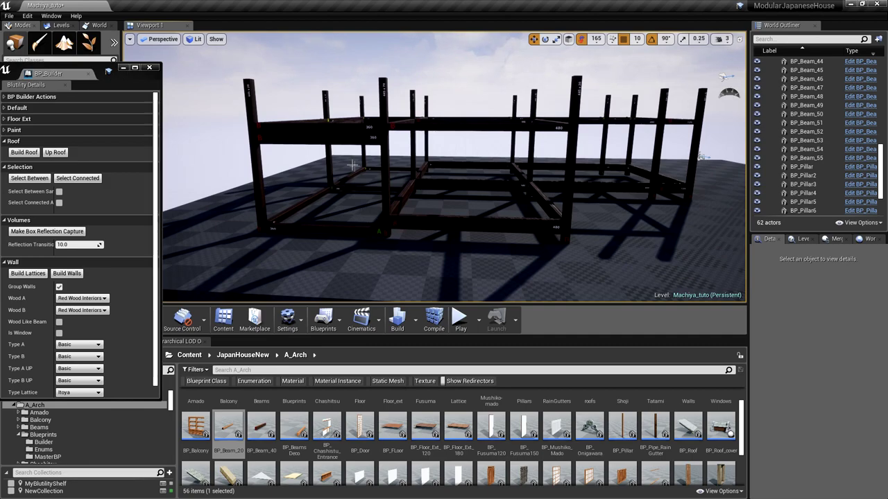
{"action": "left_click", "coordinate": [329, 139]}
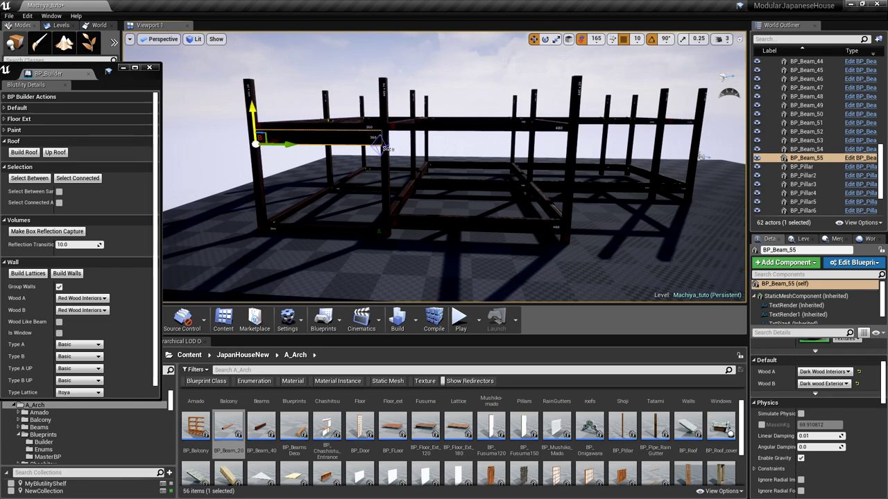
{"action": "left_click_drag", "start_coordinate": [248, 108], "coordinate": [260, 63], "text": "alt"}
Duplicate the two adjoining deep 480 beams on the next side up to the pillar tops
{"action": "key", "text": "w"}
{"action": "mouse_move", "coordinate": [286, 108]}
{"action": "right_mouse_down"}
{"action": "mouse_move", "coordinate": [114, 101]}
{"action": "mouse_move", "coordinate": [288, 101]}
{"action": "right_mouse_up"}
{"action": "scroll", "coordinate": [287, 102], "scroll_direction": "down", "scroll_amount": 6}
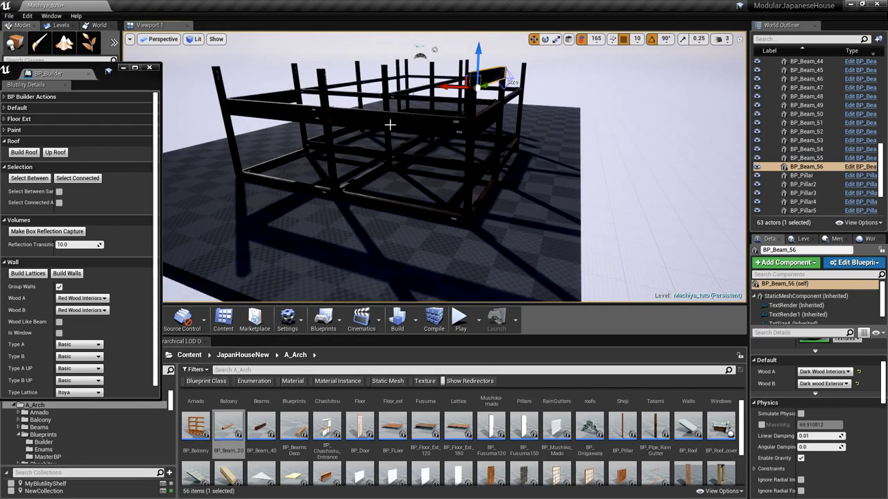
{"action": "left_click", "coordinate": [384, 129]}
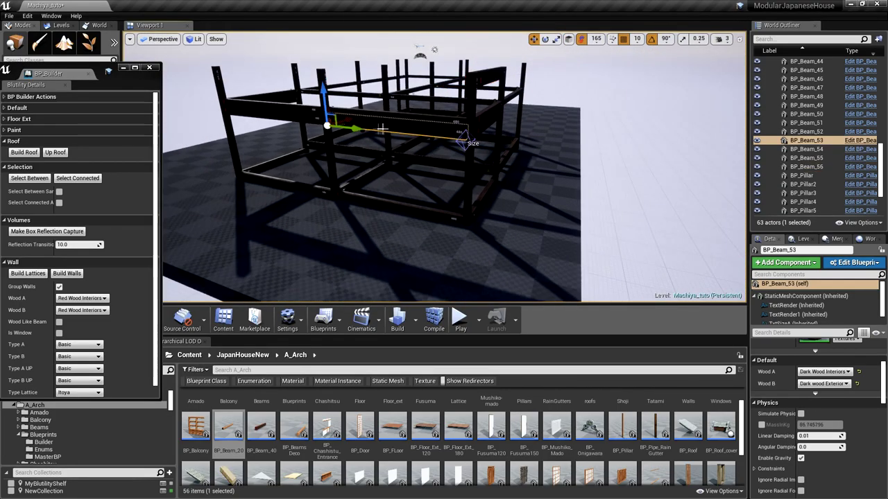
{"action": "left_click", "coordinate": [251, 115], "text": "ctrl"}
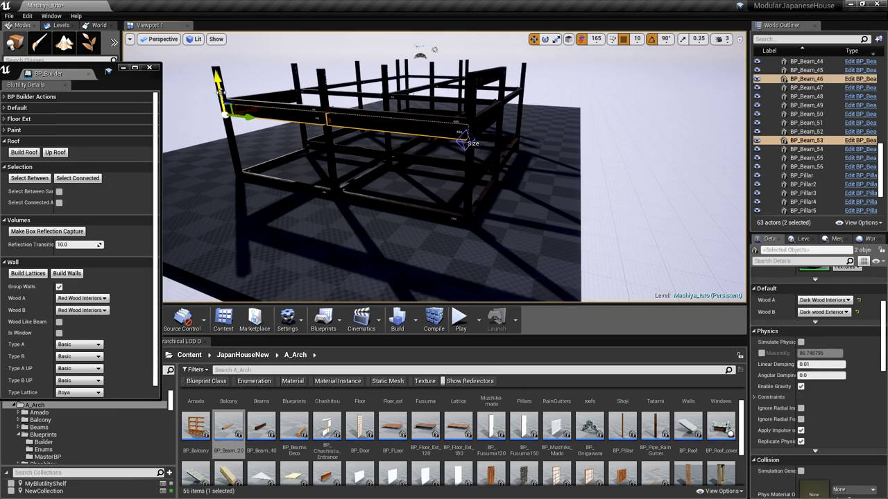
{"action": "left_click_drag", "start_coordinate": [220, 83], "coordinate": [229, 50], "text": "alt"}
Duplicate the deep 360 beam on the opposite side of the frame up to the pillar tops
{"action": "right_click_drag", "start_coordinate": [228, 51], "coordinate": [128, 34]}
{"action": "key", "text": "w"}
{"action": "right_click_drag", "start_coordinate": [208, 87], "coordinate": [265, 92]}
{"action": "key", "text": "s"}
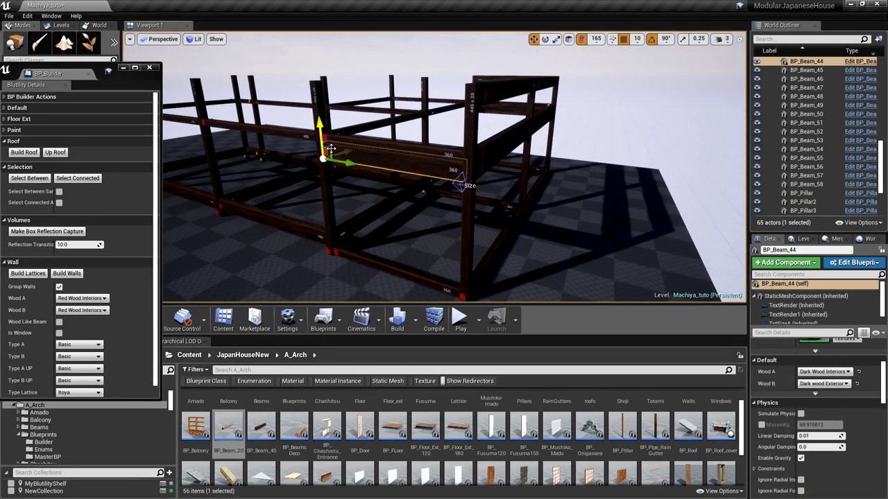
{"action": "left_click_drag", "start_coordinate": [320, 132], "coordinate": [336, 75], "text": "alt"}
Duplicate the long side's two 480 floor beams and its 120 floor beam together up to the pillar tops
{"action": "right_click_drag", "start_coordinate": [335, 141], "coordinate": [281, 174]}
{"action": "left_click", "coordinate": [323, 182]}
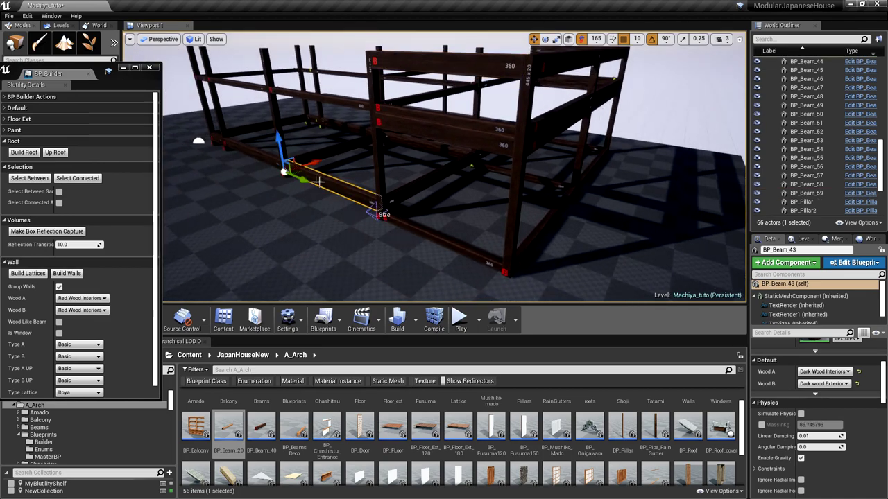
{"action": "left_click", "coordinate": [248, 154], "text": "ctrl"}
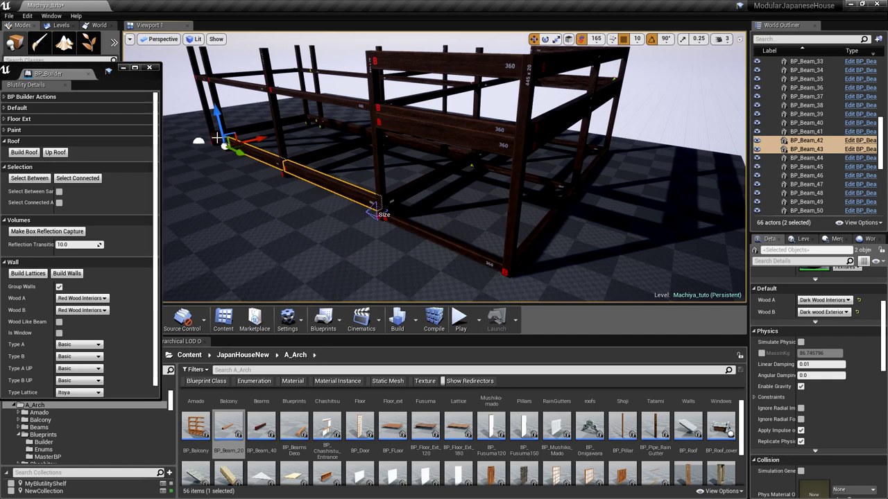
{"action": "left_click", "coordinate": [228, 133], "text": "ctrl"}
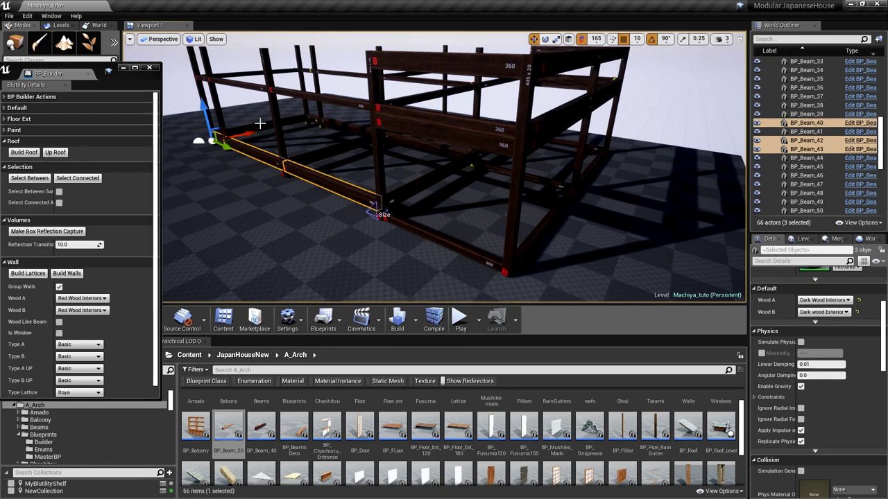
{"action": "mouse_move", "coordinate": [294, 151]}
{"action": "right_mouse_down"}
{"action": "mouse_move", "coordinate": [222, 149]}
{"action": "mouse_move", "coordinate": [295, 150]}
{"action": "right_mouse_up"}
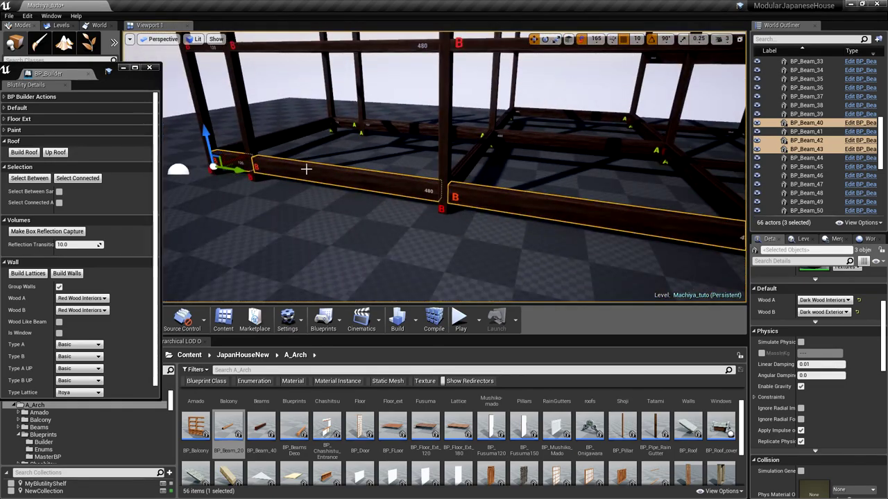
{"action": "scroll", "coordinate": [306, 168], "scroll_direction": "down", "scroll_amount": 3}
{"action": "scroll", "coordinate": [306, 168], "scroll_direction": "down", "scroll_amount": 2}
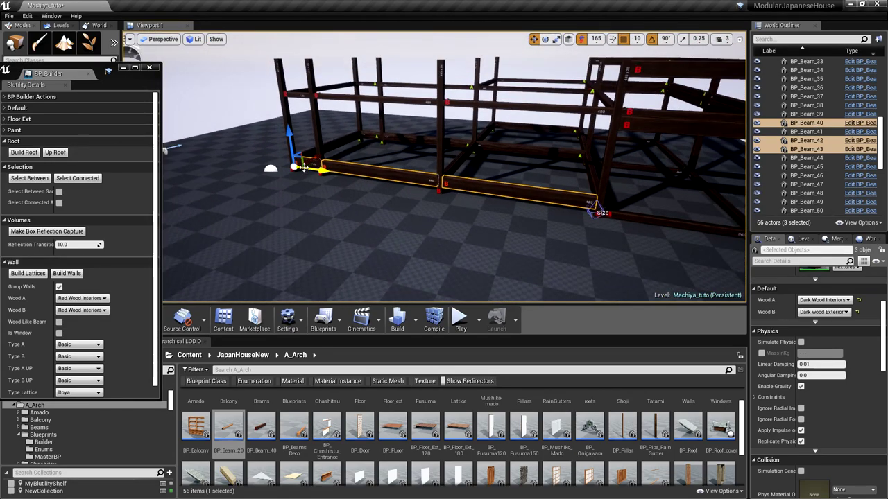
{"action": "left_click_drag", "start_coordinate": [289, 134], "coordinate": [319, 122], "text": "alt"}
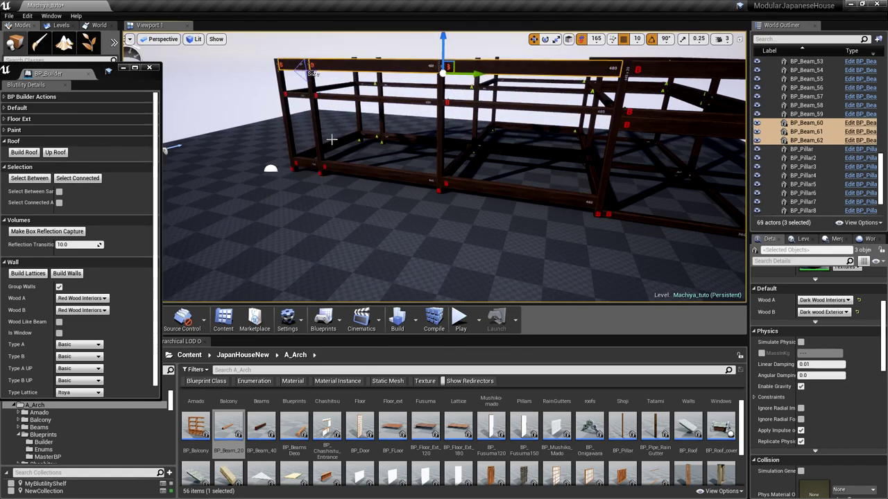
Duplicate an interior cross floor beam onto the inner pillars of the 120 bay, and copy both cross beams there up to the pillar tops
{"action": "left_click", "coordinate": [455, 161]}
{"action": "left_click_drag", "start_coordinate": [494, 155], "coordinate": [410, 146], "text": "alt"}
{"action": "right_click_drag", "start_coordinate": [403, 163], "coordinate": [349, 136]}
{"action": "key", "text": "w"}
{"action": "key", "text": "s"}
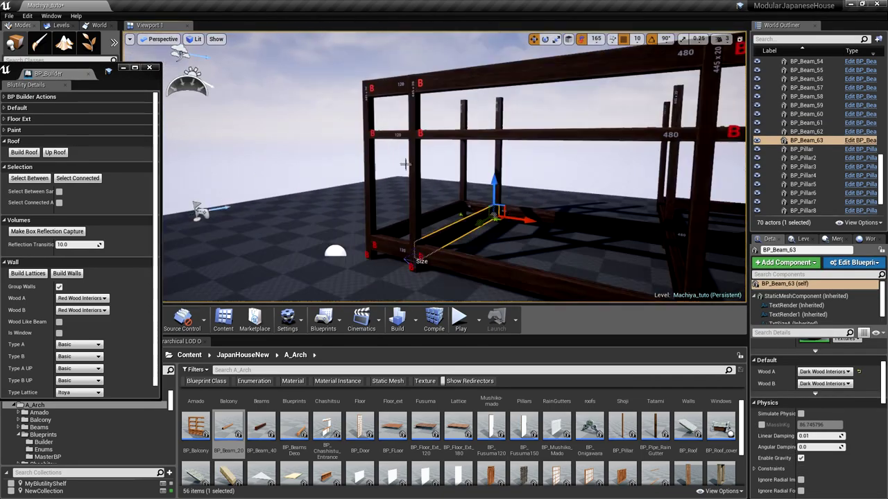
{"action": "left_click", "coordinate": [440, 213], "text": "ctrl"}
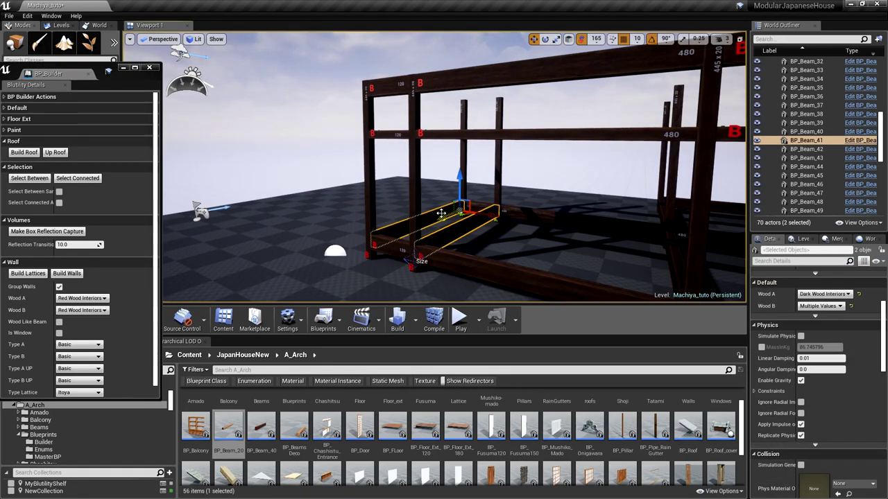
{"action": "left_click_drag", "start_coordinate": [463, 189], "coordinate": [463, 86], "text": "alt"}
Duplicate the end's mid-height 480 cross beam onto the inner pillars of the 120 bay and set its Wood B to Dark Wood Interiors
{"action": "mouse_move", "coordinate": [464, 164]}
{"action": "right_mouse_down"}
{"action": "mouse_move", "coordinate": [498, 182]}
{"action": "mouse_move", "coordinate": [458, 181]}
{"action": "mouse_move", "coordinate": [389, 147]}
{"action": "mouse_move", "coordinate": [444, 173]}
{"action": "mouse_move", "coordinate": [472, 158]}
{"action": "mouse_move", "coordinate": [478, 166]}
{"action": "right_mouse_up"}
{"action": "key", "text": "w"}
{"action": "key", "text": "s"}
{"action": "key", "text": "w"}
{"action": "right_click_drag", "start_coordinate": [378, 76], "coordinate": [462, 139]}
{"action": "key", "text": "w"}
{"action": "key", "text": "s"}
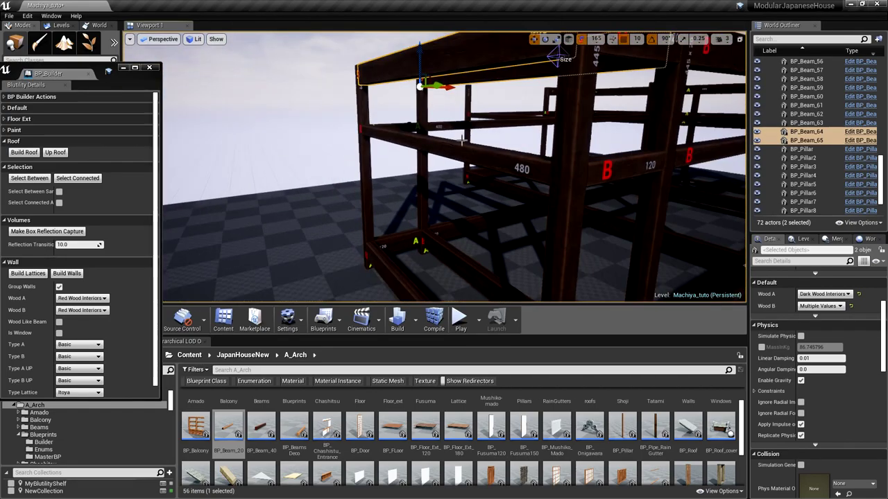
{"action": "left_click", "coordinate": [454, 148]}
{"action": "left_click_drag", "start_coordinate": [395, 131], "coordinate": [440, 130], "text": "alt"}
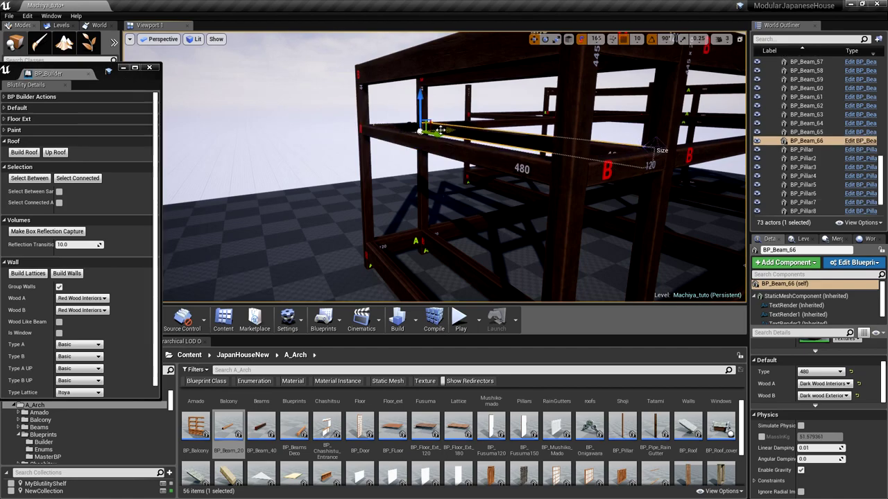
{"action": "left_click", "coordinate": [829, 397]}
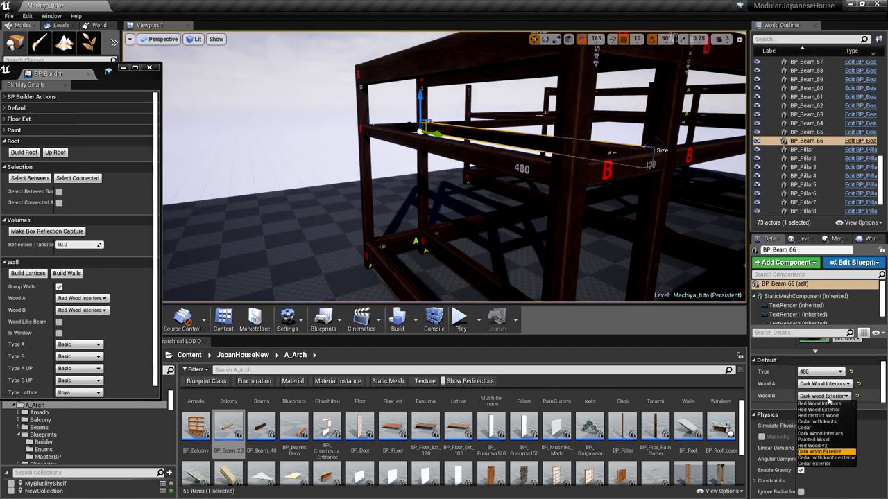
{"action": "left_click", "coordinate": [841, 434]}
Duplicate the interior mid-height cross beam across the 480 bay to the next pillar row
{"action": "right_click_drag", "start_coordinate": [541, 154], "coordinate": [479, 152]}
{"action": "scroll", "coordinate": [479, 153], "scroll_direction": "down", "scroll_amount": 4}
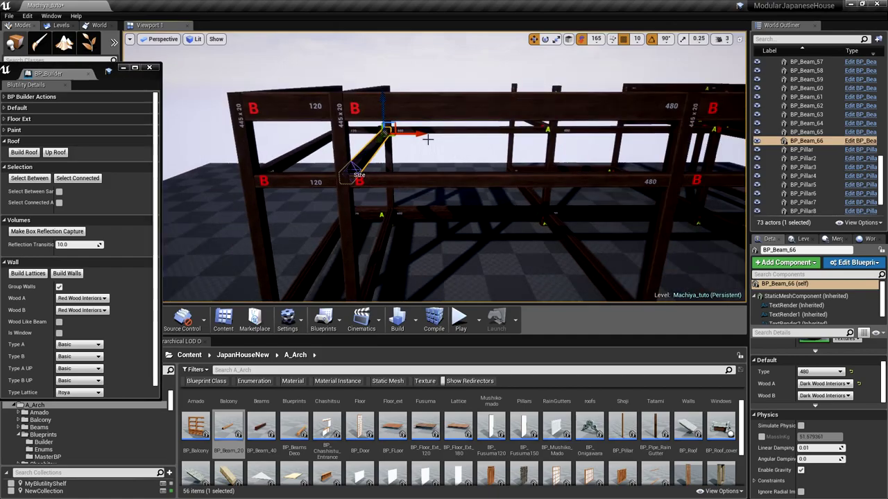
{"action": "left_click_drag", "start_coordinate": [408, 135], "coordinate": [547, 140], "text": "alt"}
Duplicate the opposite long side's 480 and 120 floor beams together up to the pillar tops
{"action": "right_click_drag", "start_coordinate": [564, 146], "coordinate": [645, 181]}
{"action": "left_click", "coordinate": [439, 220]}
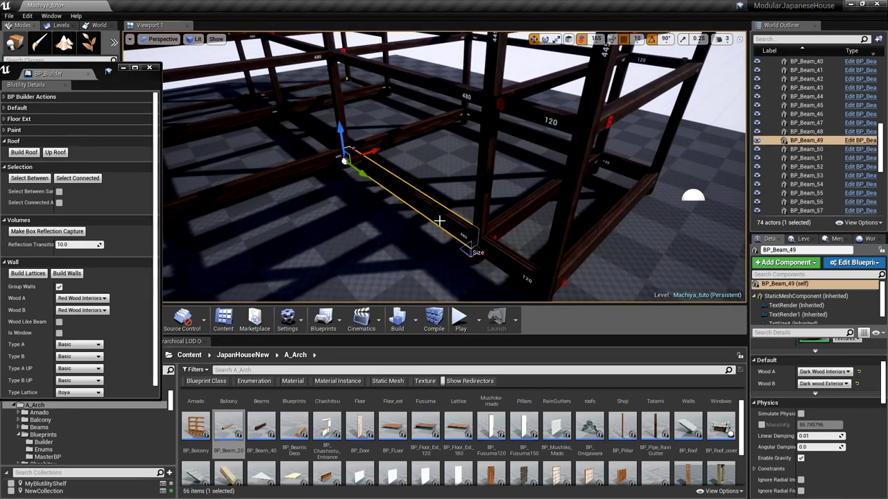
{"action": "left_click", "coordinate": [505, 262], "text": "ctrl"}
{"action": "scroll", "coordinate": [510, 221], "scroll_direction": "down", "scroll_amount": 5}
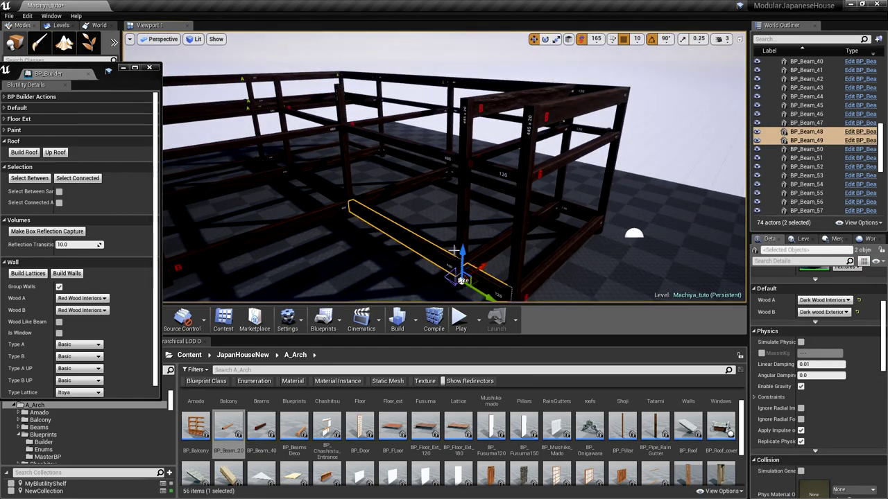
{"action": "left_click_drag", "start_coordinate": [463, 277], "coordinate": [486, 77], "text": "alt"}
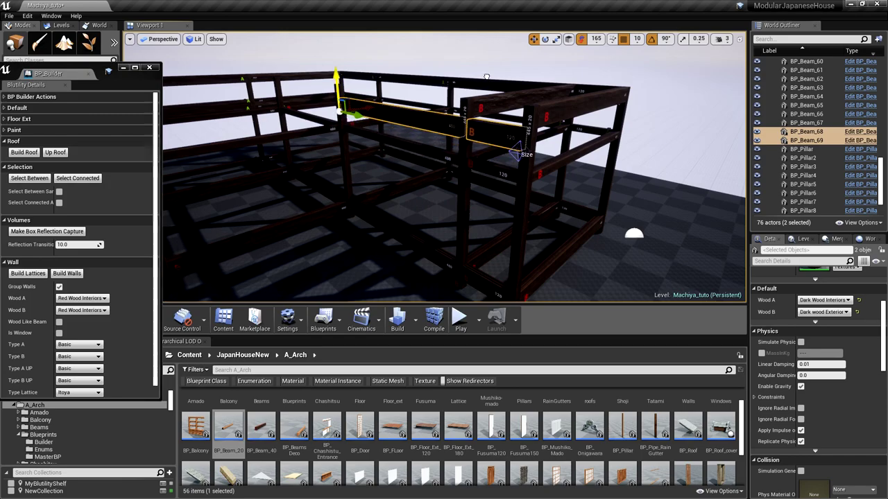
Duplicate the 480 cross floor beam beside that bay up to the pillar tops
{"action": "right_click_drag", "start_coordinate": [479, 74], "coordinate": [449, 92]}
{"action": "right_click_drag", "start_coordinate": [413, 185], "coordinate": [383, 180]}
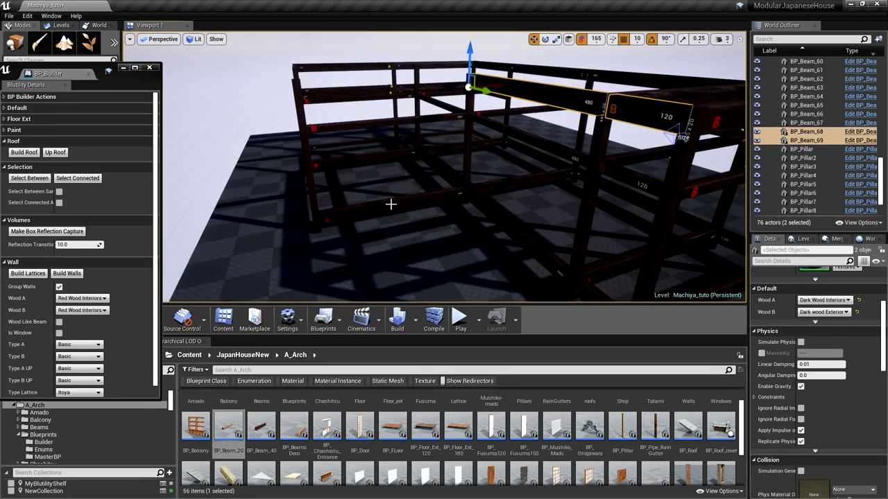
{"action": "left_click", "coordinate": [390, 204]}
{"action": "left_click_drag", "start_coordinate": [390, 193], "coordinate": [332, 46], "text": "alt"}
Duplicate the outer 480 floor beam next to the 360 corner bay up to the pillar tops
{"action": "right_click_drag", "start_coordinate": [360, 76], "coordinate": [256, 60]}
{"action": "right_click_drag", "start_coordinate": [462, 138], "coordinate": [364, 120]}
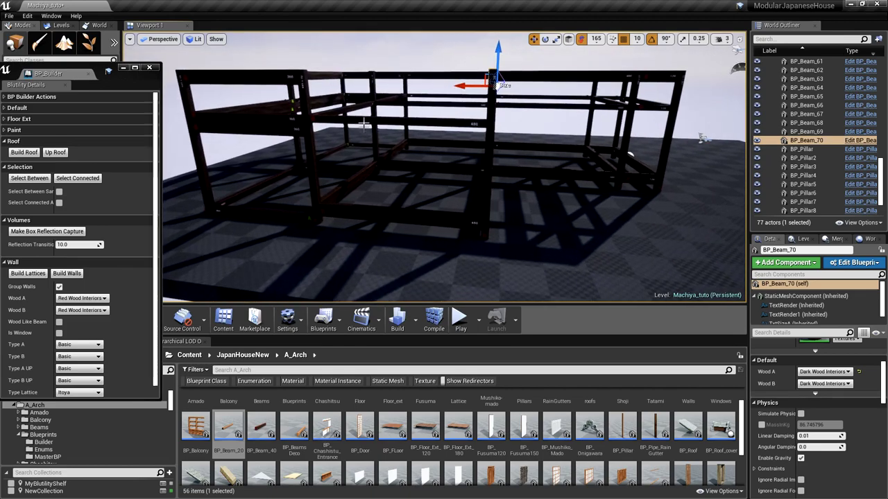
{"action": "scroll", "coordinate": [365, 207], "scroll_direction": "down", "scroll_amount": 2}
{"action": "left_click", "coordinate": [360, 202]}
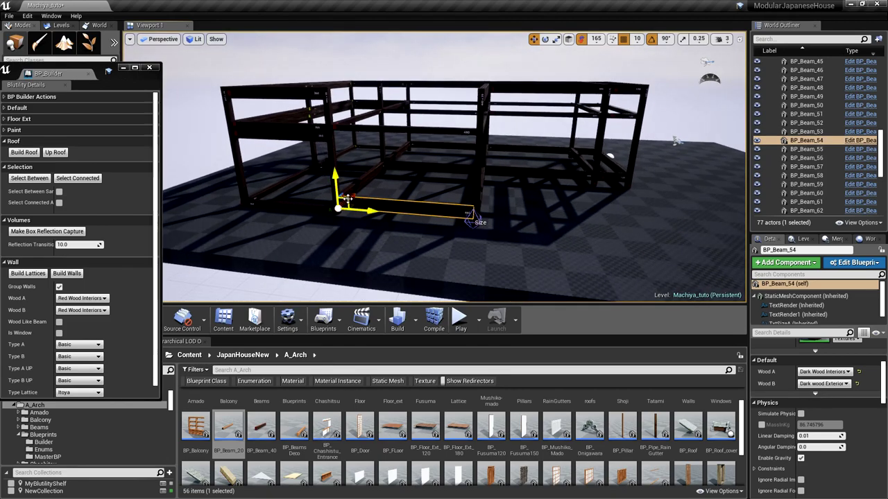
{"action": "left_click_drag", "start_coordinate": [336, 181], "coordinate": [338, 109], "text": "alt"}
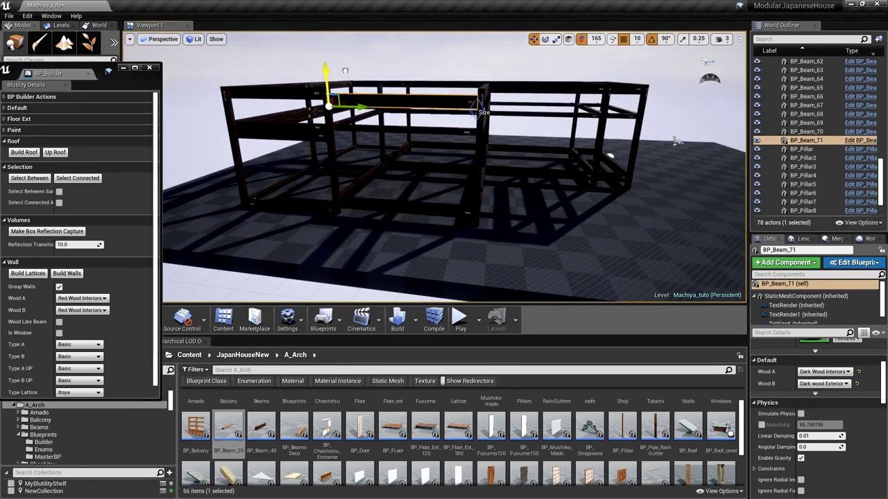
Duplicate the two adjoining interior 480 floor beams together and raise the copies to the pillar tops
{"action": "right_click_drag", "start_coordinate": [365, 133], "coordinate": [416, 184]}
{"action": "key", "text": "w"}
{"action": "scroll", "coordinate": [364, 142], "scroll_direction": "down", "scroll_amount": 5}
{"action": "left_click", "coordinate": [414, 193]}
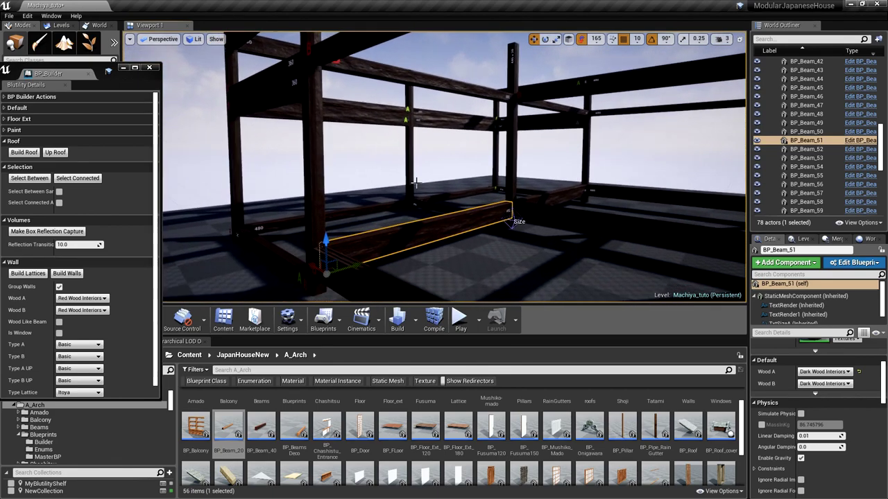
{"action": "left_click", "coordinate": [543, 198]}
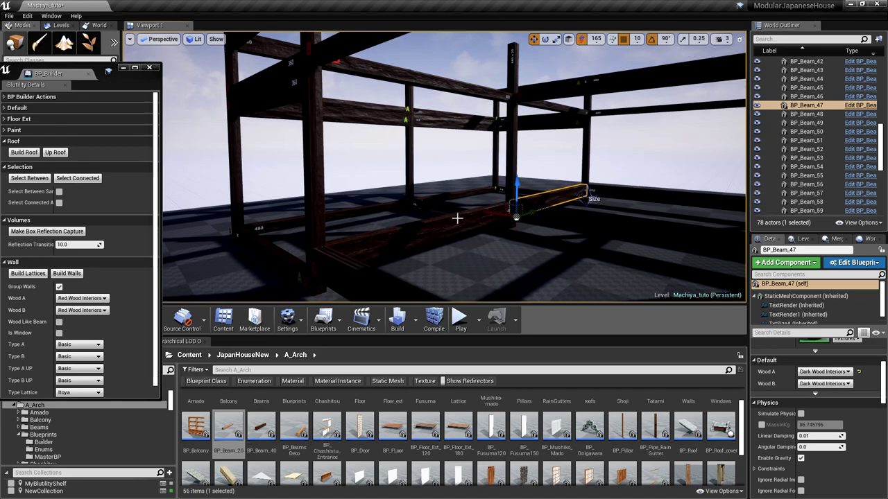
{"action": "left_click", "coordinate": [493, 211], "text": "ctrl"}
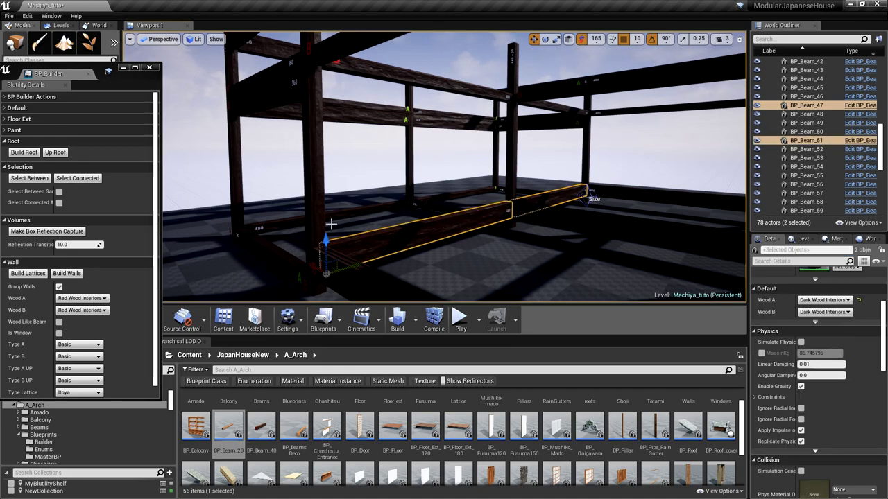
{"action": "left_click_drag", "start_coordinate": [326, 241], "coordinate": [333, 72], "text": "alt"}
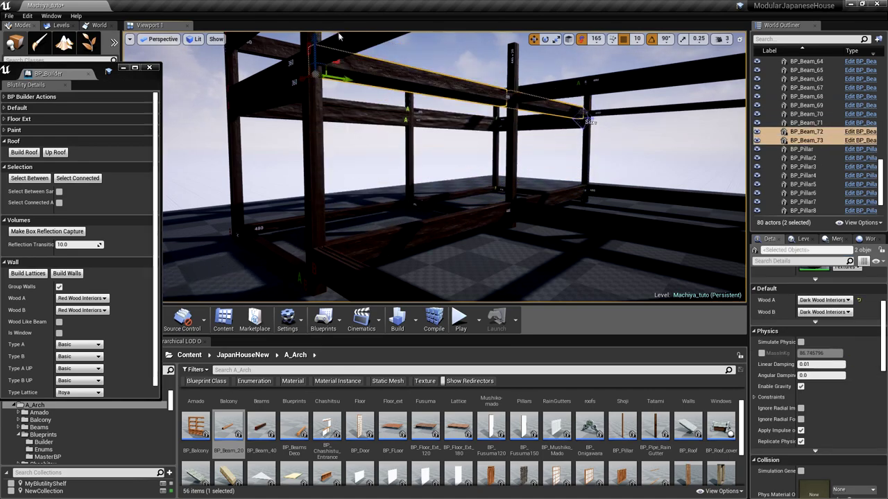
{"action": "left_click_drag", "start_coordinate": [314, 37], "coordinate": [316, 32], "text": "alt"}
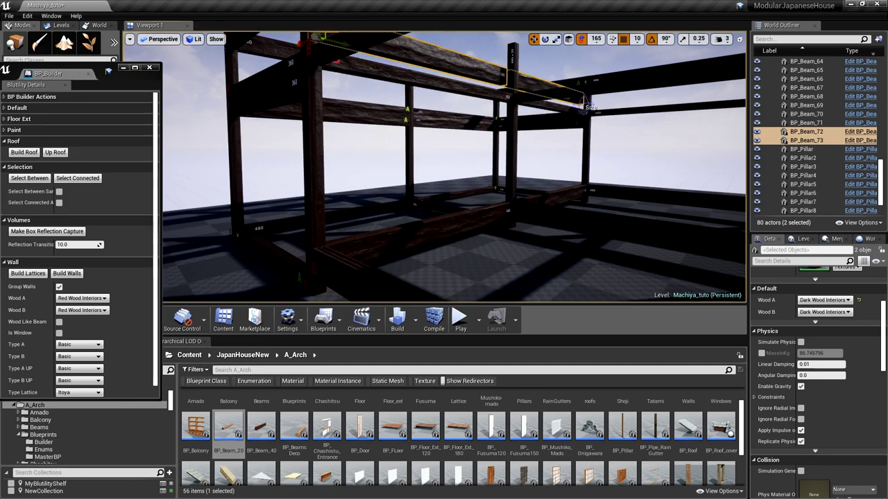
{"action": "right_click_drag", "start_coordinate": [374, 134], "coordinate": [401, 113]}
{"action": "left_click_drag", "start_coordinate": [421, 103], "coordinate": [430, 45]}
Duplicate the remaining 480 floor beam of the inner bay up to the pillar tops
{"action": "right_click_drag", "start_coordinate": [430, 46], "coordinate": [555, 51]}
{"action": "right_click_drag", "start_coordinate": [532, 94], "coordinate": [652, 121]}
{"action": "left_click", "coordinate": [485, 262]}
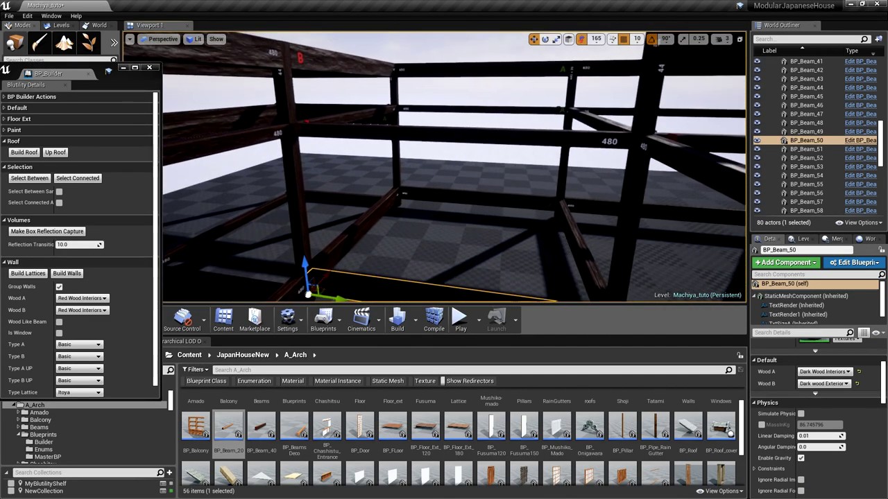
{"action": "left_click_drag", "start_coordinate": [306, 270], "coordinate": [311, 172], "text": "alt"}
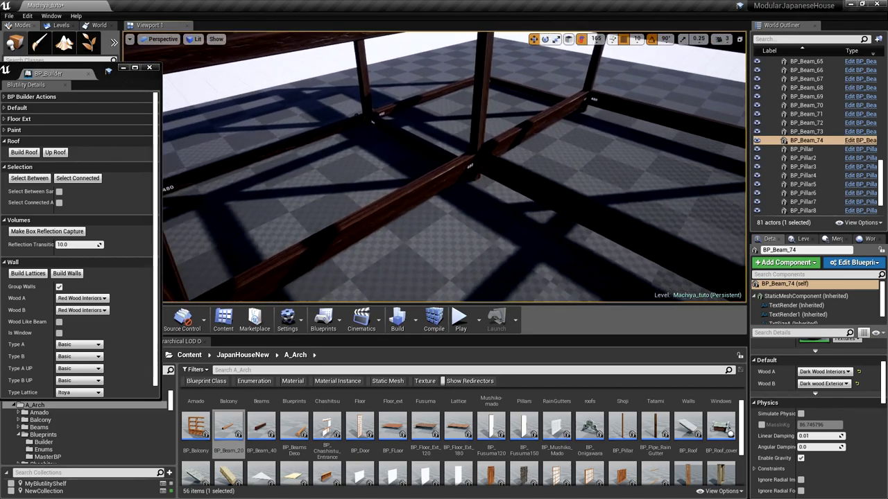
{"action": "right_click_drag", "start_coordinate": [340, 138], "coordinate": [333, 162]}
{"action": "scroll", "coordinate": [342, 140], "scroll_direction": "down", "scroll_amount": 5}
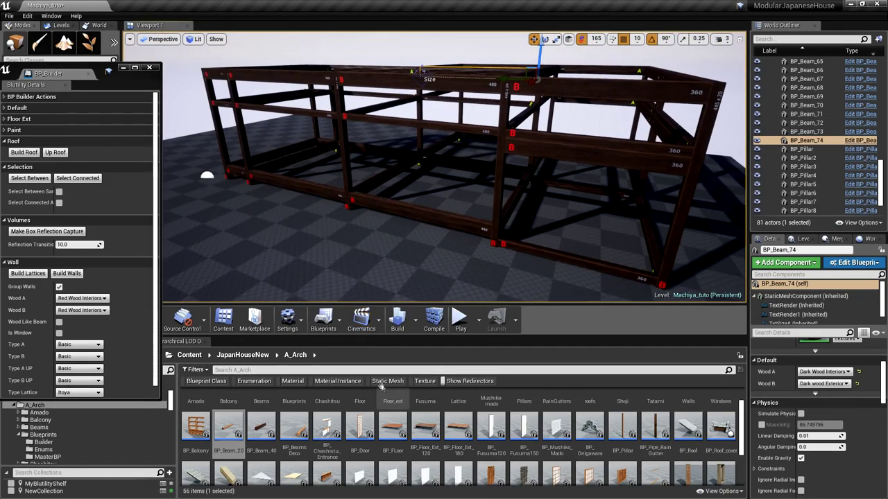
{"action": "right_click_drag", "start_coordinate": [432, 270], "coordinate": [442, 211]}
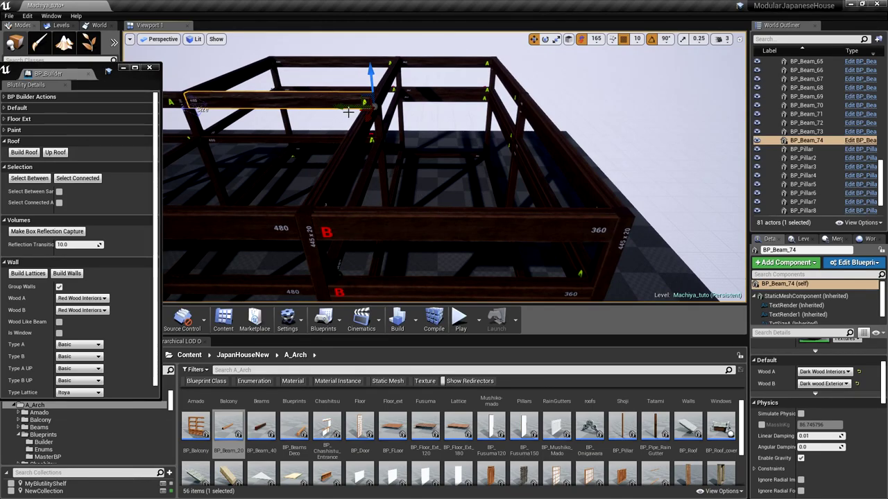
Duplicate the top 480 beam across into the adjoining 360 bay and shorten the copy to 360
{"action": "right_click_drag", "start_coordinate": [327, 124], "coordinate": [340, 112]}
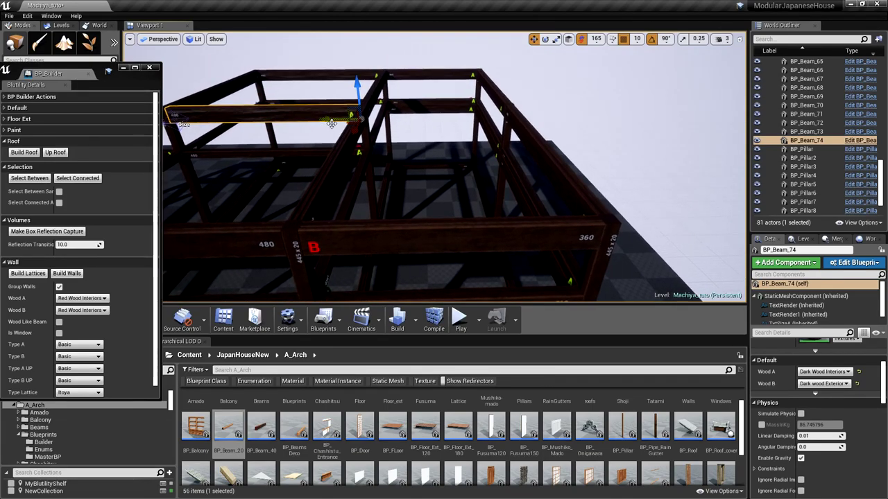
{"action": "left_click_drag", "start_coordinate": [334, 119], "coordinate": [480, 117], "text": "alt"}
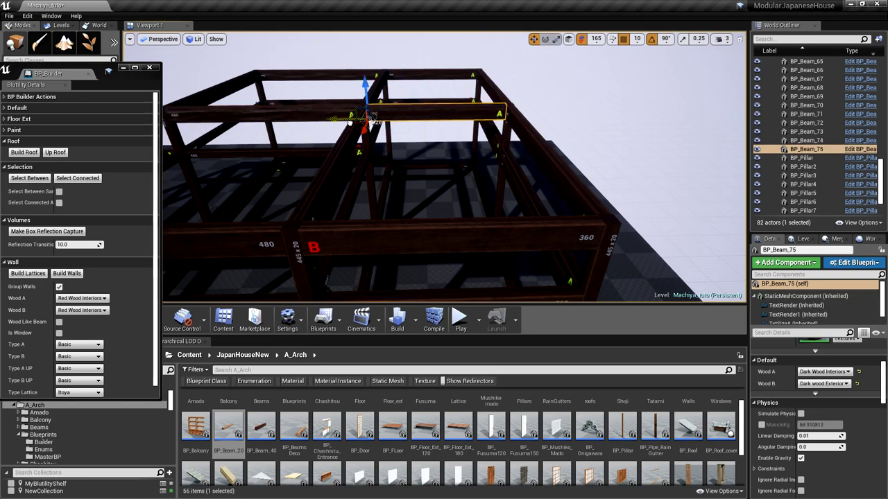
{"action": "left_click_drag", "start_coordinate": [509, 129], "coordinate": [502, 139]}
{"action": "right_click_drag", "start_coordinate": [498, 139], "coordinate": [499, 181]}
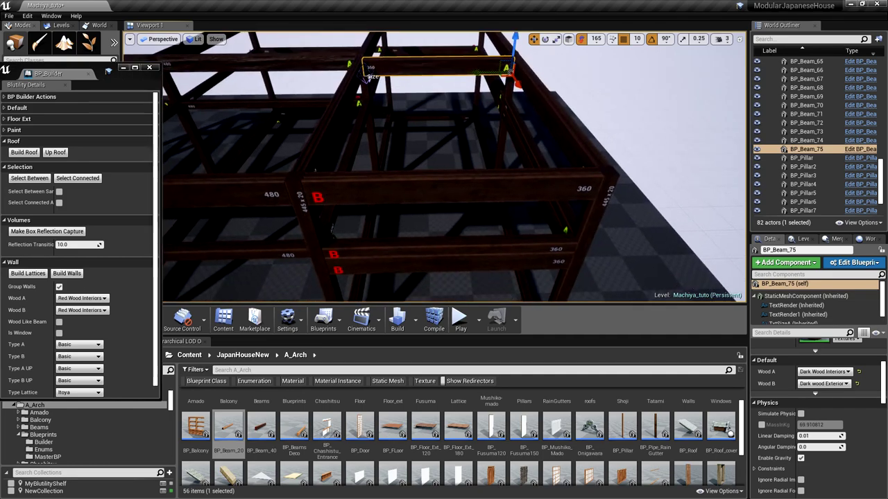
Duplicate the lower 360 beam of the 360-wide bay up to the pillar tops
{"action": "right_click_drag", "start_coordinate": [497, 144], "coordinate": [388, 249]}
{"action": "key", "text": "w"}
{"action": "key", "text": "s"}
{"action": "left_click", "coordinate": [424, 254]}
{"action": "left_click_drag", "start_coordinate": [342, 242], "coordinate": [448, 93], "text": "alt"}
{"action": "right_click_drag", "start_coordinate": [448, 93], "coordinate": [434, 140]}
{"action": "key", "text": "s"}
{"action": "key", "text": "w"}
{"action": "scroll", "coordinate": [432, 135], "scroll_direction": "down", "scroll_amount": 12}
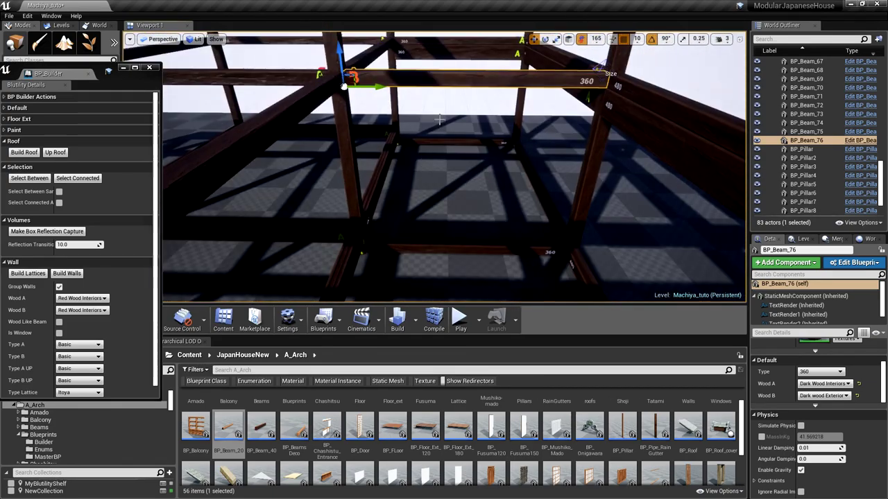
Duplicate the 480 cross floor beam between the two inner bays up to the pillar tops
{"action": "right_click_drag", "start_coordinate": [424, 149], "coordinate": [423, 187]}
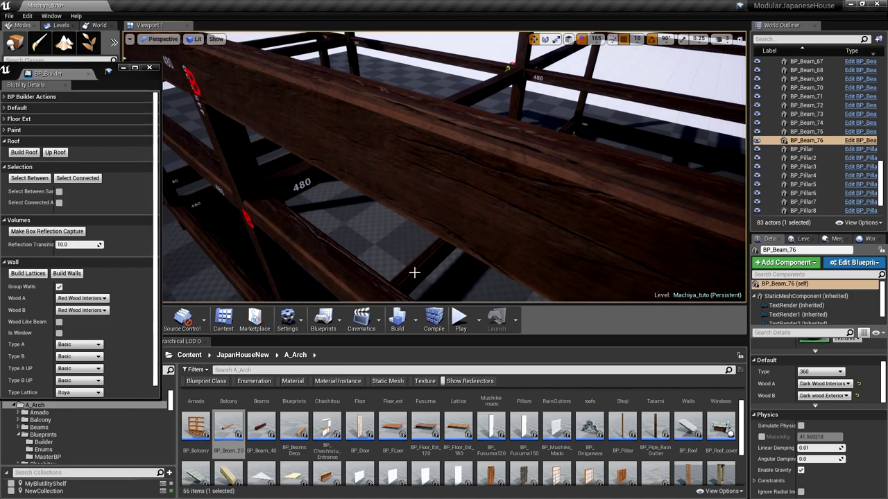
{"action": "left_click", "coordinate": [414, 272]}
{"action": "scroll", "coordinate": [414, 269], "scroll_direction": "down", "scroll_amount": 6}
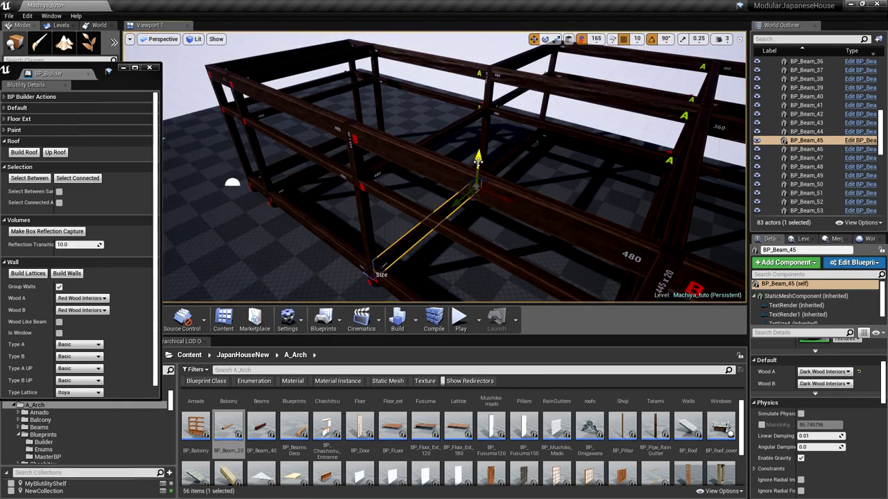
{"action": "left_click_drag", "start_coordinate": [478, 160], "coordinate": [480, 120], "text": "alt"}
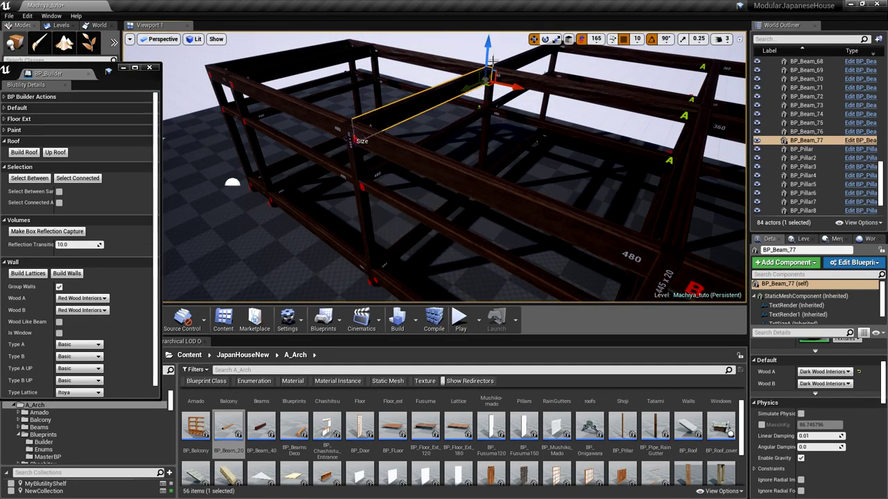
{"action": "left_click_drag", "start_coordinate": [485, 48], "coordinate": [485, 52]}
Select the Machiya_Demo root actor and examine the beam and pillar frame from the front
{"action": "right_click_drag", "start_coordinate": [486, 62], "coordinate": [438, 186]}
{"action": "left_click", "coordinate": [246, 242]}
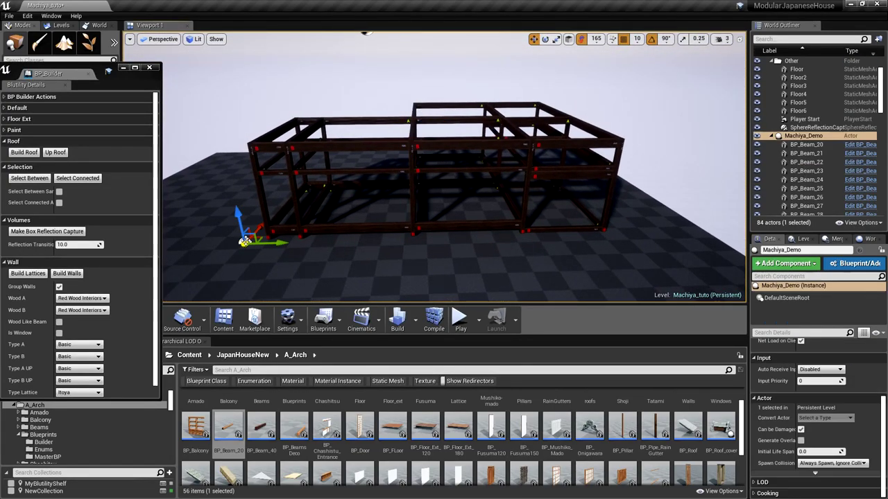
{"action": "left_click_drag", "start_coordinate": [276, 244], "coordinate": [255, 244]}
{"action": "key", "text": "w"}
{"action": "right_click_drag", "start_coordinate": [258, 248], "coordinate": [215, 248]}
{"action": "scroll", "coordinate": [351, 259], "scroll_direction": "down", "scroll_amount": 5}
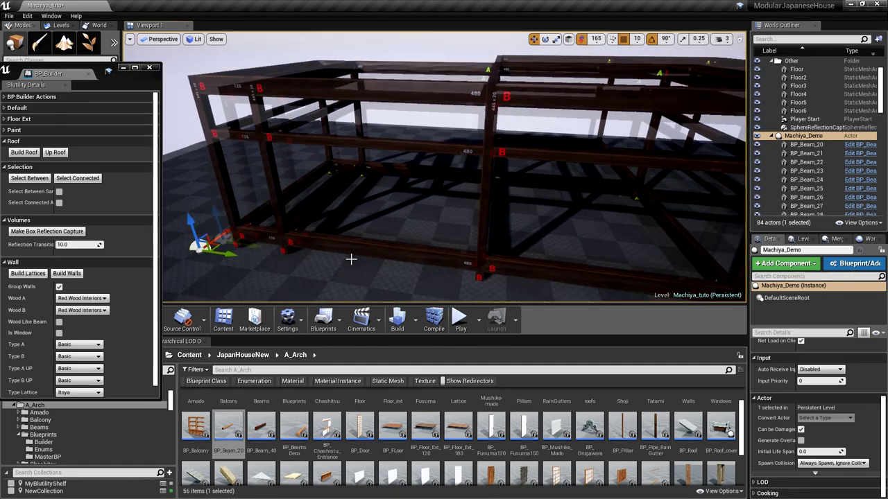
{"action": "right_click_drag", "start_coordinate": [351, 259], "coordinate": [388, 260]}
{"action": "key", "text": "w"}
{"action": "right_click_drag", "start_coordinate": [312, 248], "coordinate": [347, 264]}
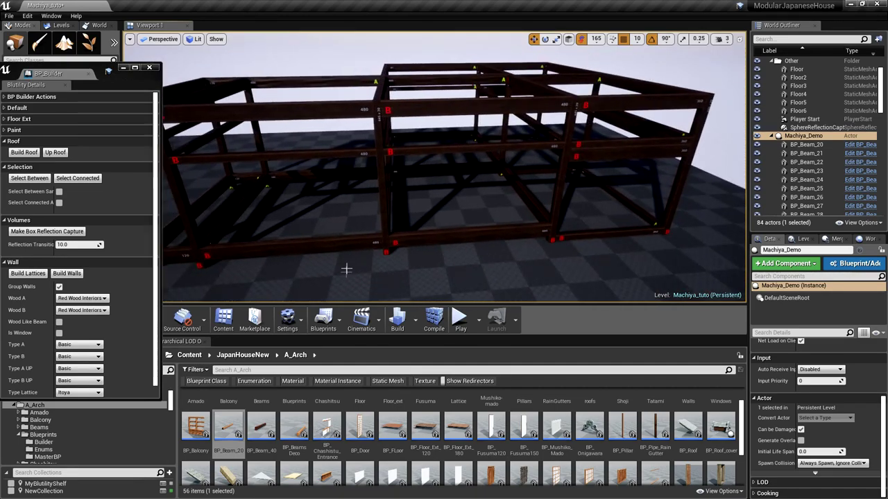
Place a BP_FLoor in the 480 bay beside the 120 bay, align it to the bay corner and enlarge it to 480x480
{"action": "left_click", "coordinate": [394, 429]}
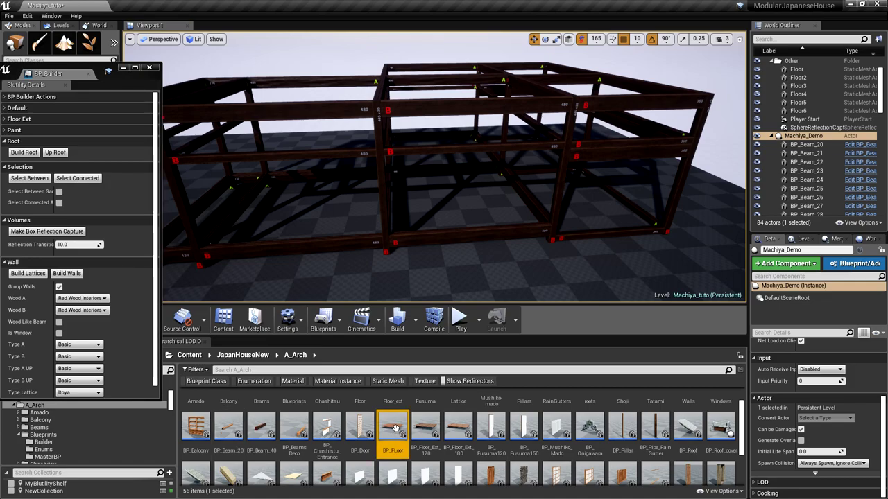
{"action": "left_click_drag", "start_coordinate": [361, 340], "coordinate": [298, 227]}
{"action": "right_click_drag", "start_coordinate": [298, 227], "coordinate": [268, 251]}
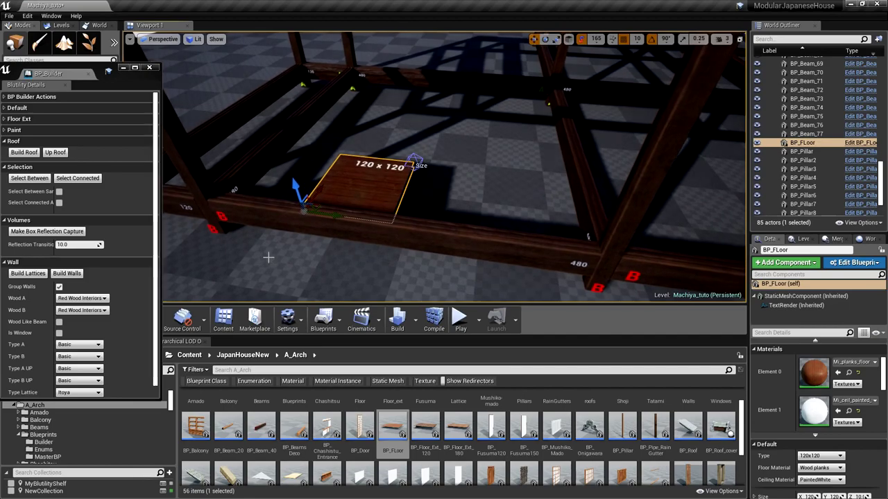
{"action": "left_click_drag", "start_coordinate": [317, 222], "coordinate": [243, 215]}
{"action": "left_click", "coordinate": [338, 156]}
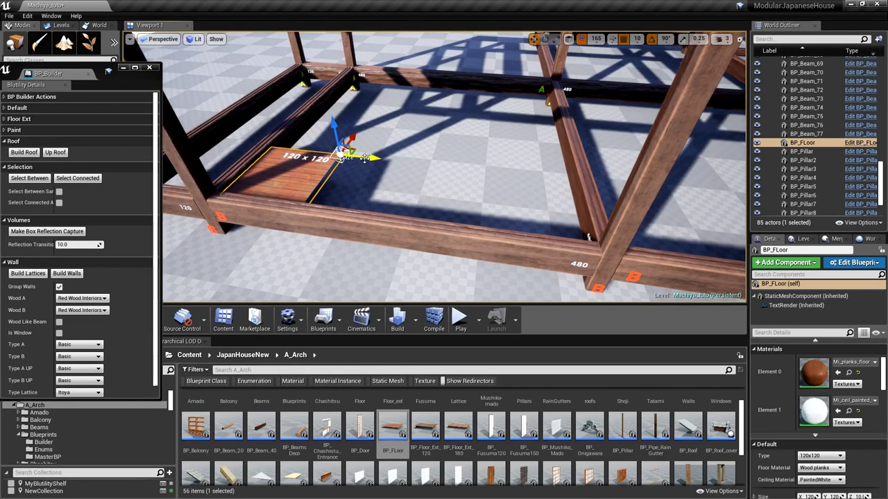
{"action": "left_click_drag", "start_coordinate": [365, 157], "coordinate": [548, 84]}
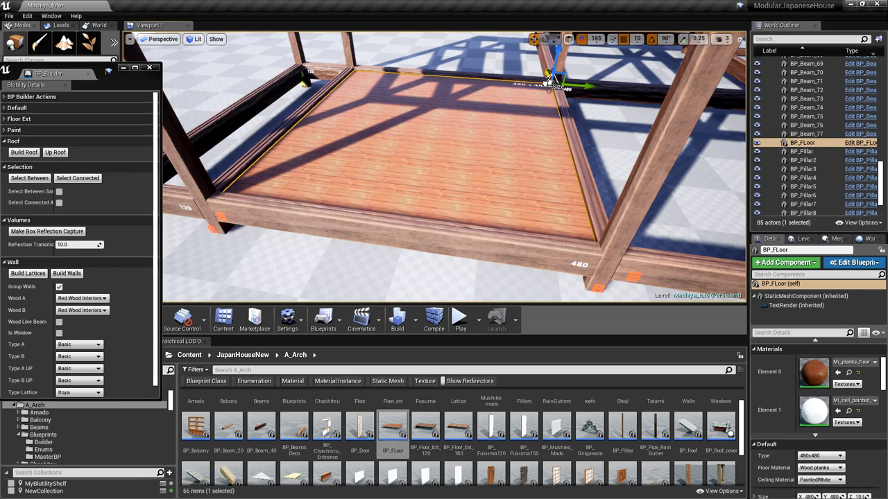
{"action": "right_click_drag", "start_coordinate": [522, 153], "coordinate": [548, 132]}
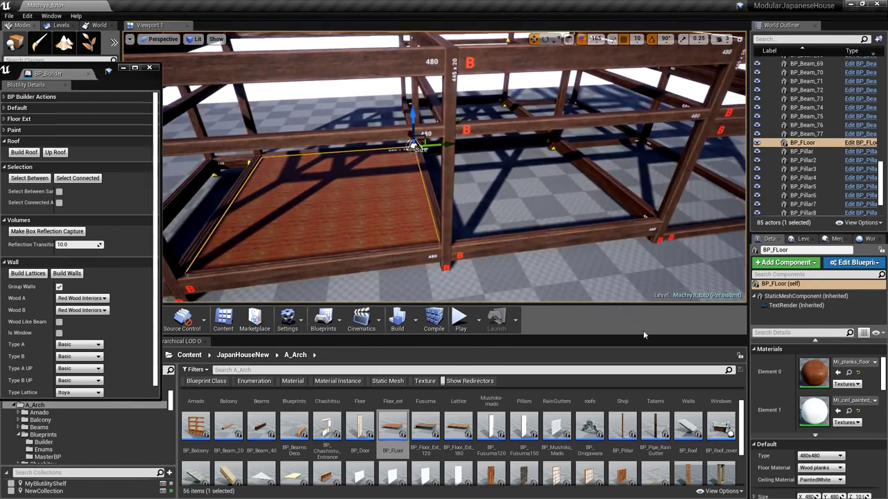
Set the floor's material to Parquet Wenge
{"action": "left_click", "coordinate": [831, 474]}
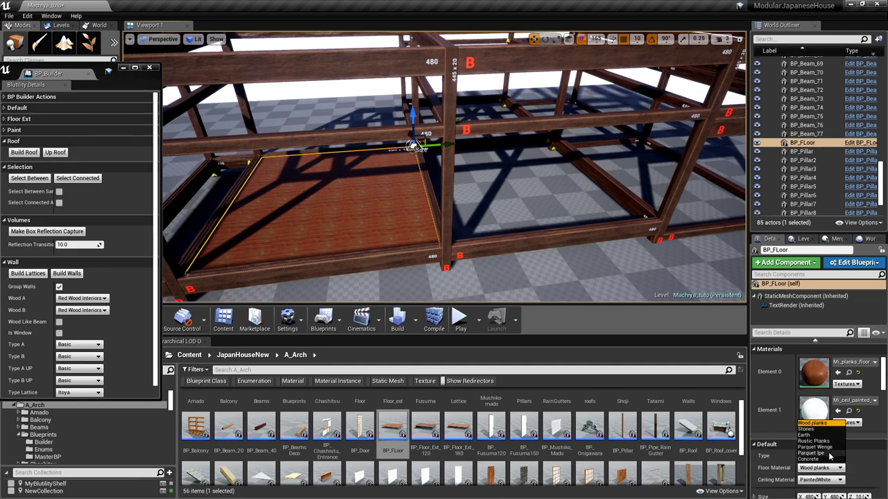
{"action": "left_click", "coordinate": [831, 452]}
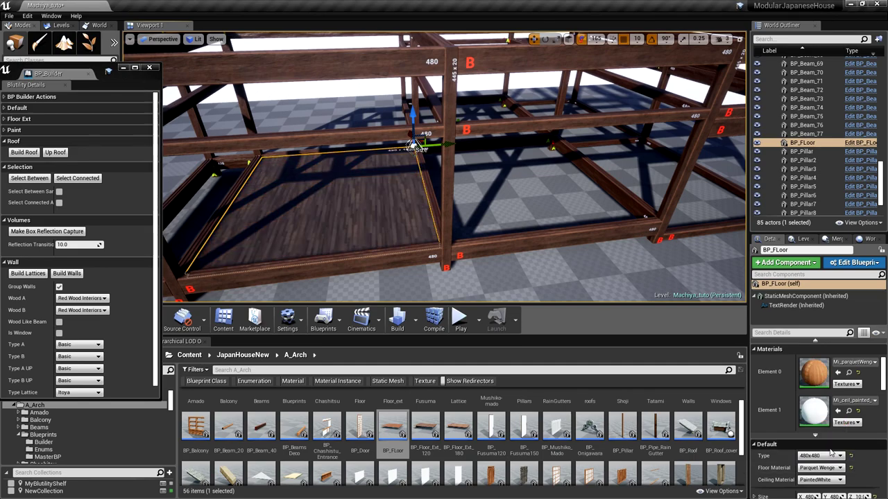
{"action": "right_click_drag", "start_coordinate": [379, 188], "coordinate": [350, 189]}
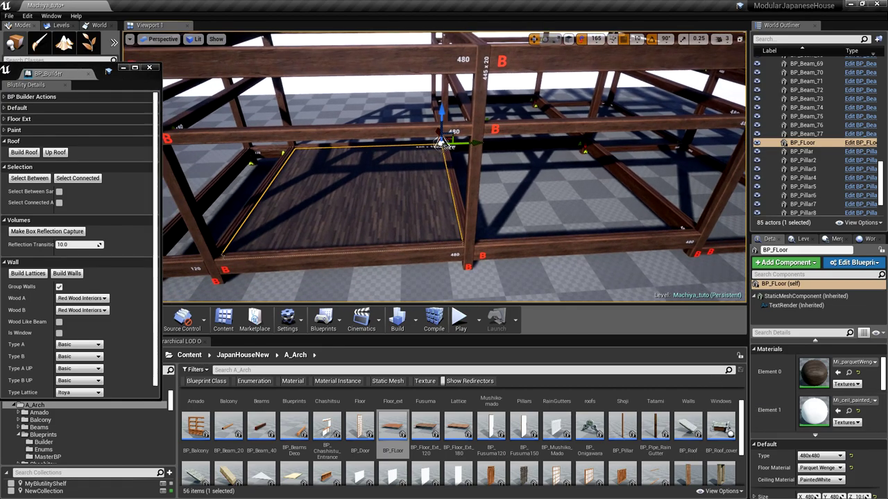
{"action": "scroll", "coordinate": [379, 189], "scroll_direction": "down", "scroll_amount": 2}
{"action": "scroll", "coordinate": [377, 193], "scroll_direction": "up", "scroll_amount": 1}
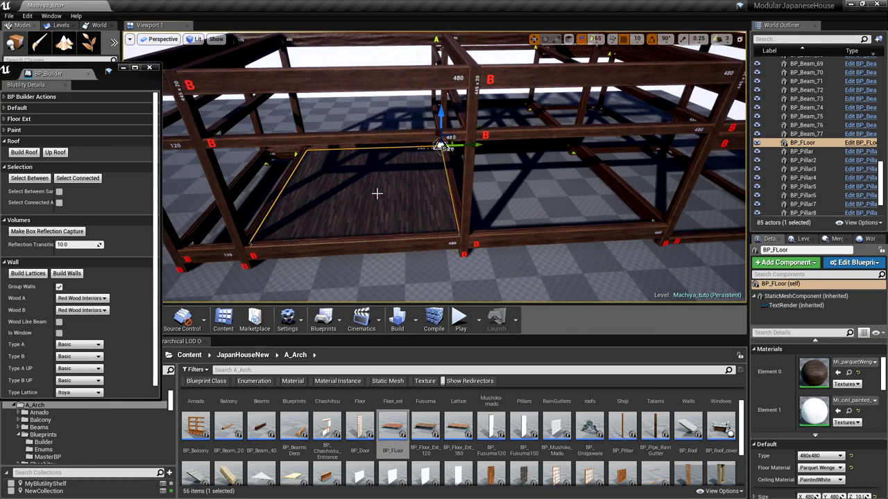
Duplicate the 480x480 floor into the neighbouring 480 bay along the front
{"action": "mouse_move", "coordinate": [440, 146]}
{"action": "left_mouse_down"}
{"action": "mouse_move", "coordinate": [539, 144]}
{"action": "mouse_move", "coordinate": [452, 157]}
{"action": "left_mouse_up"}
{"action": "left_click", "coordinate": [332, 204]}
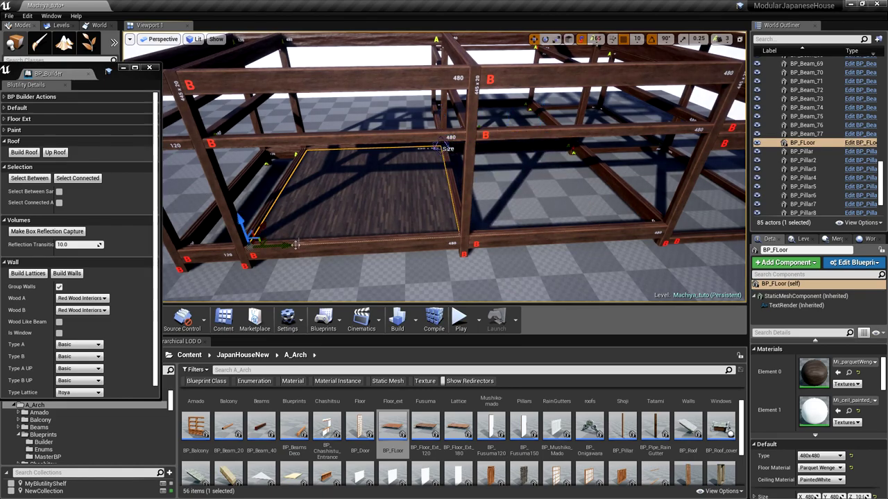
{"action": "left_click_drag", "start_coordinate": [280, 247], "coordinate": [492, 238], "text": "alt"}
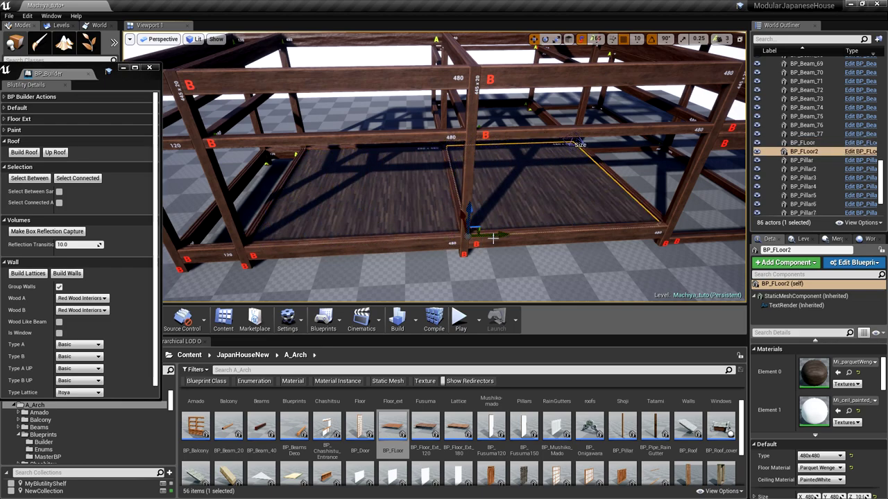
Duplicate the second front floor into the 480 bay directly behind it and align it to the beams
{"action": "right_click_drag", "start_coordinate": [508, 220], "coordinate": [460, 196]}
{"action": "scroll", "coordinate": [502, 222], "scroll_direction": "down", "scroll_amount": 6}
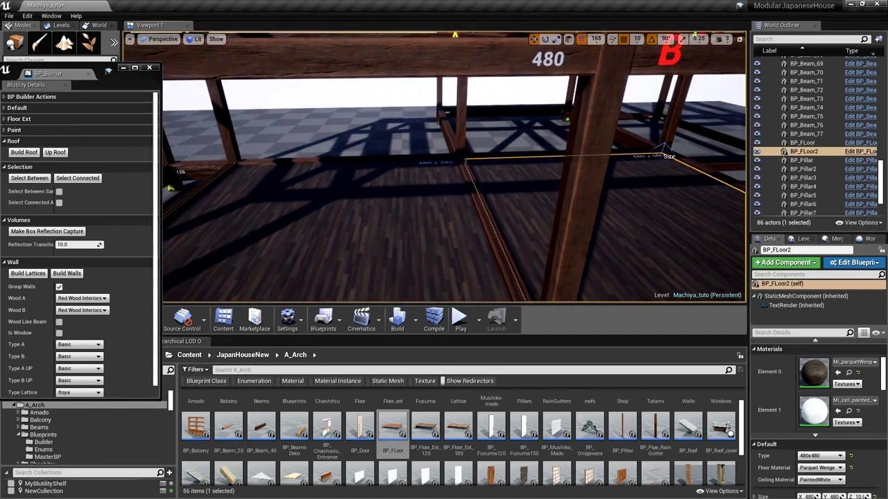
{"action": "scroll", "coordinate": [467, 230], "scroll_direction": "down", "scroll_amount": 4}
{"action": "left_click", "coordinate": [480, 234]}
{"action": "right_click_drag", "start_coordinate": [480, 235], "coordinate": [480, 225]}
{"action": "left_click", "coordinate": [554, 212]}
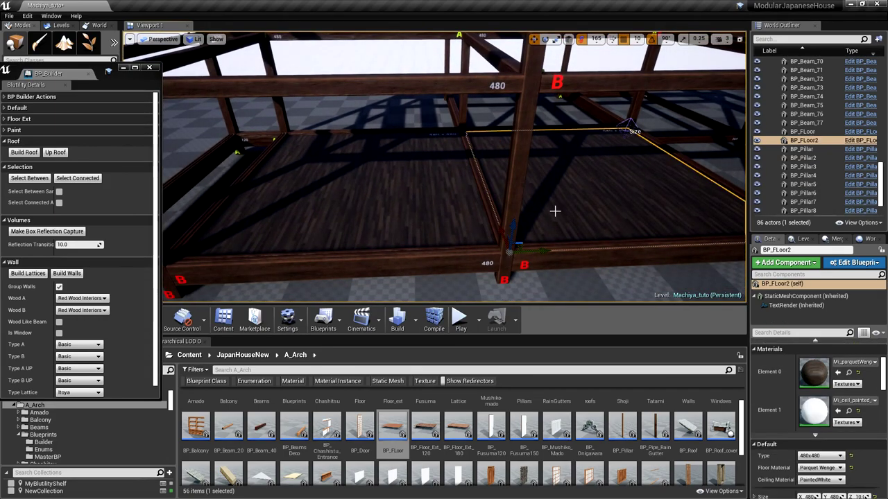
{"action": "right_click", "coordinate": [554, 212]}
{"action": "left_click", "coordinate": [500, 232]}
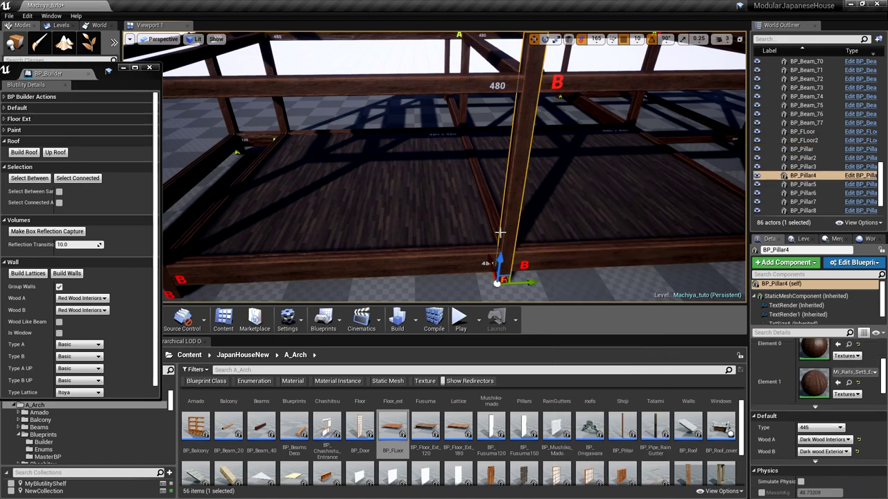
{"action": "left_click", "coordinate": [539, 231]}
{"action": "left_click_drag", "start_coordinate": [504, 233], "coordinate": [475, 148], "text": "alt"}
{"action": "right_click_drag", "start_coordinate": [535, 227], "coordinate": [535, 226]}
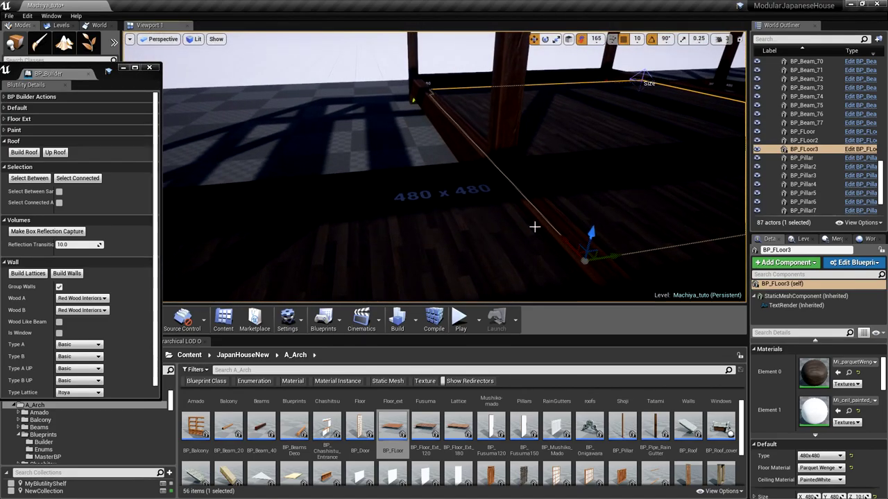
{"action": "left_click_drag", "start_coordinate": [567, 242], "coordinate": [487, 161]}
{"action": "scroll", "coordinate": [476, 177], "scroll_direction": "down", "scroll_amount": 8}
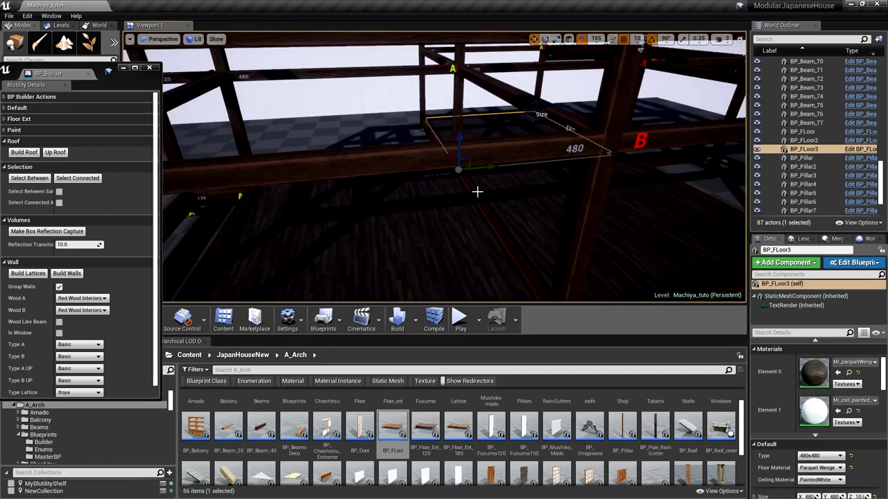
Duplicate the first front floor to the outer corner of the 120 bay and resize the copy to 480x120
{"action": "right_click_drag", "start_coordinate": [477, 192], "coordinate": [461, 221]}
{"action": "scroll", "coordinate": [471, 202], "scroll_direction": "down", "scroll_amount": 6}
{"action": "left_click", "coordinate": [394, 204]}
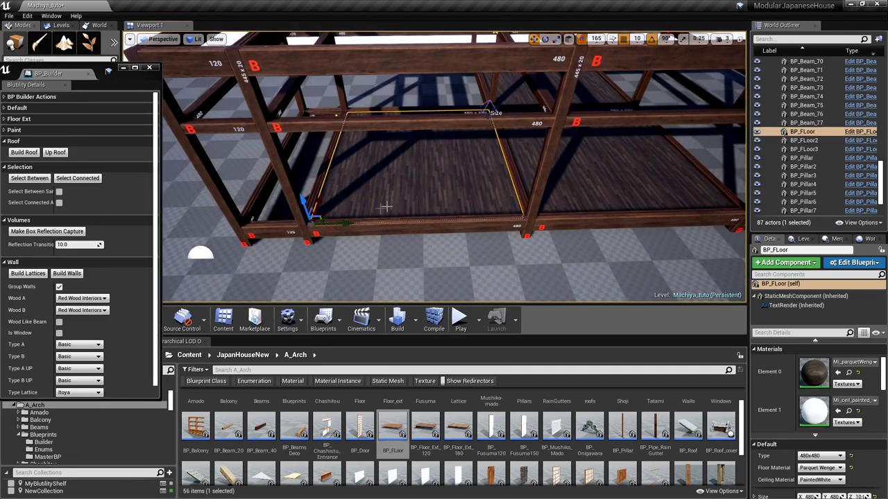
{"action": "left_click_drag", "start_coordinate": [342, 228], "coordinate": [269, 218], "text": "alt"}
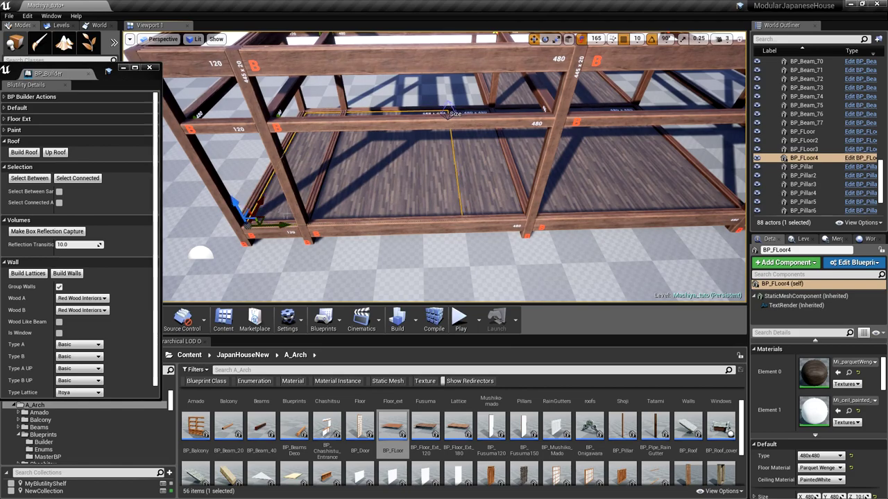
{"action": "left_click", "coordinate": [448, 108]}
{"action": "left_click_drag", "start_coordinate": [442, 93], "coordinate": [443, 149]}
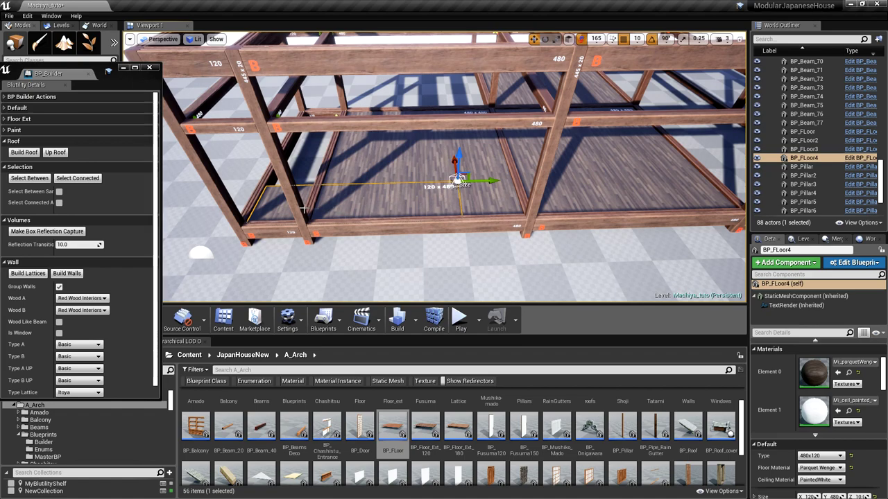
Rotate the 480x120 floor 90 degrees about the vertical axis and shift it to fill the 120 bay
{"action": "left_click", "coordinate": [261, 202]}
{"action": "key", "text": "e"}
{"action": "left_click_drag", "start_coordinate": [283, 241], "coordinate": [282, 243]}
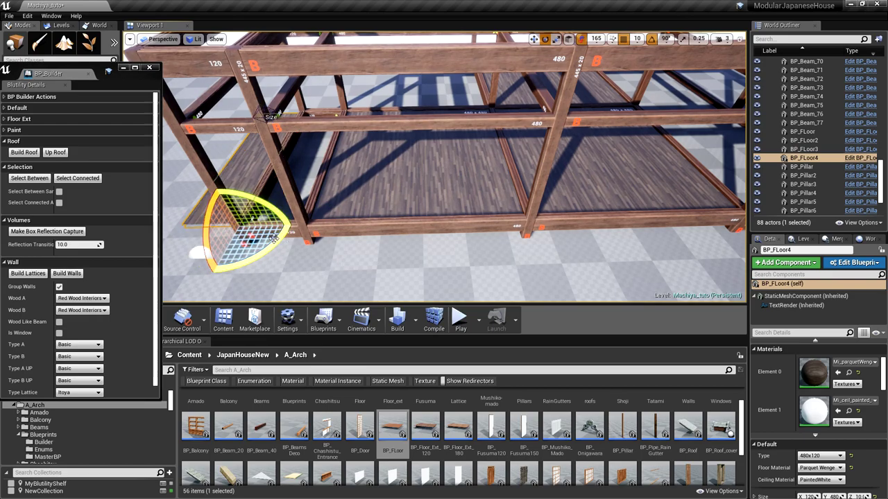
{"action": "key", "text": "w"}
{"action": "left_click_drag", "start_coordinate": [217, 228], "coordinate": [268, 237]}
Duplicate the 480x120 floor and the two front 480x480 floors together and raise the copies to the top beams
{"action": "right_click_drag", "start_coordinate": [390, 196], "coordinate": [404, 166]}
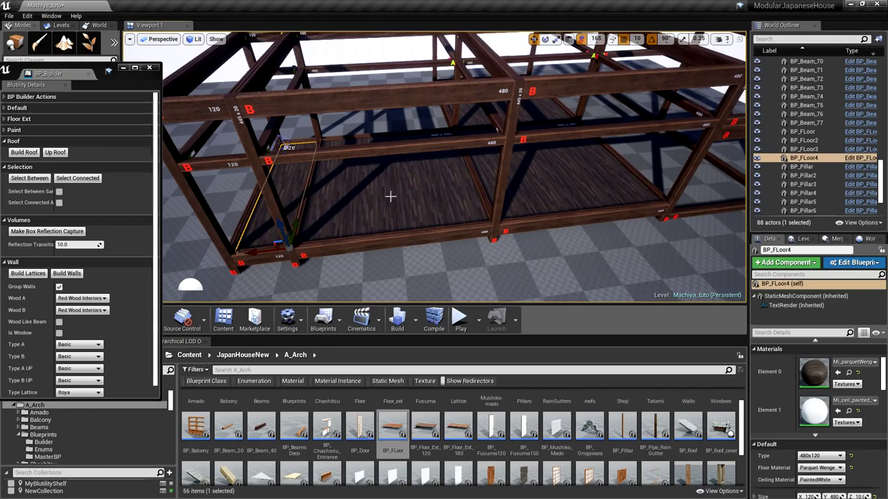
{"action": "left_click_drag", "start_coordinate": [377, 206], "coordinate": [382, 202], "text": "alt"}
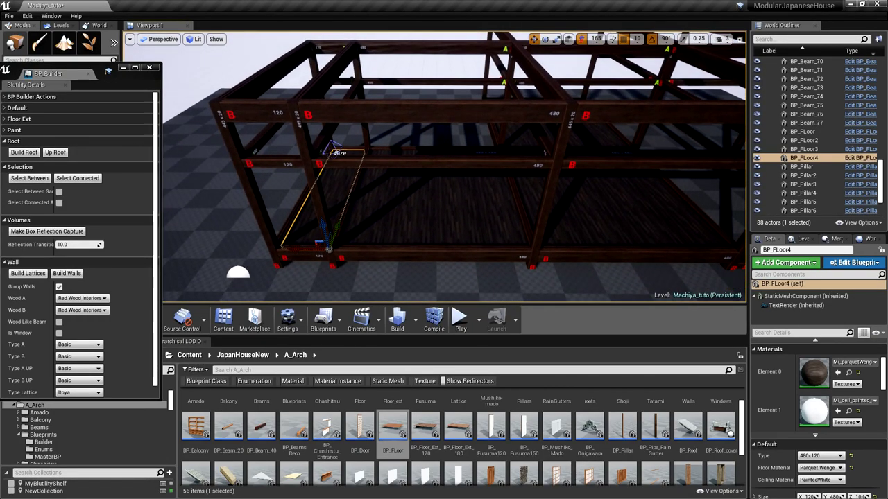
{"action": "left_click", "coordinate": [389, 218], "text": "ctrl"}
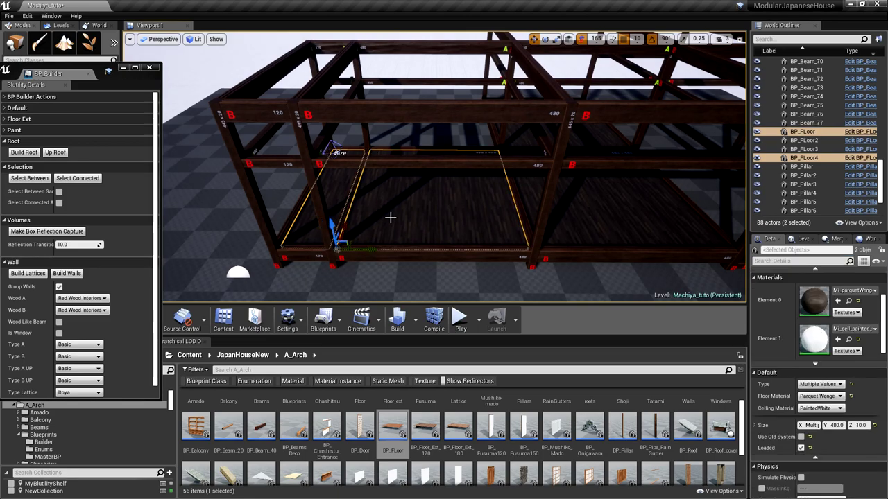
{"action": "left_click", "coordinate": [573, 222], "text": "ctrl"}
{"action": "key", "text": "f"}
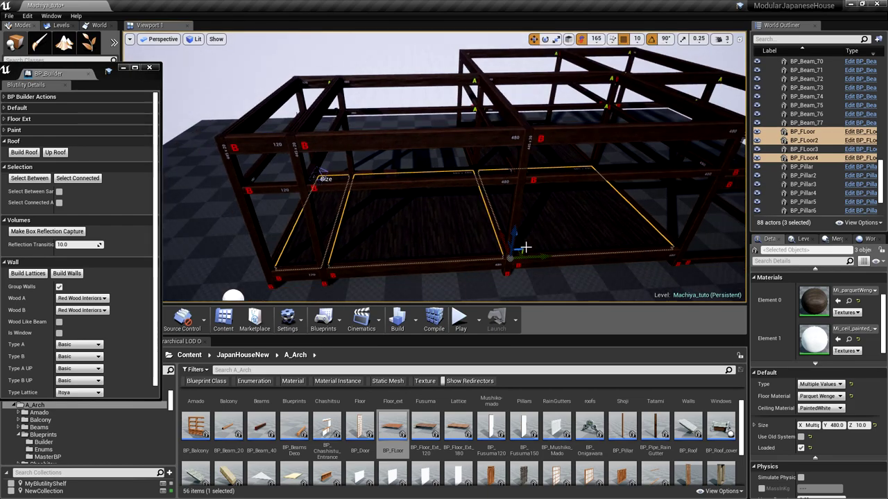
{"action": "left_click_drag", "start_coordinate": [515, 237], "coordinate": [495, 127], "text": "alt"}
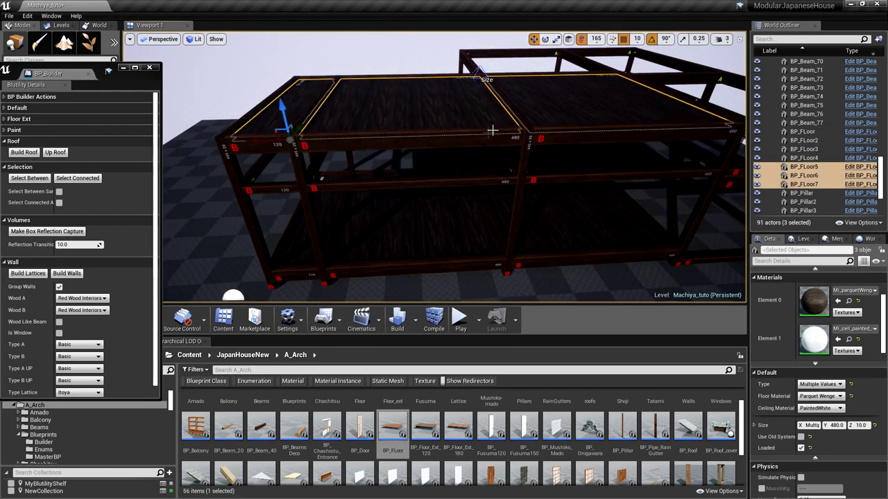
Duplicate the ground-level 480x480 floor into the adjoining 360 bay, lower it to the base beams and shift it to the outer pillar
{"action": "key", "text": "f"}
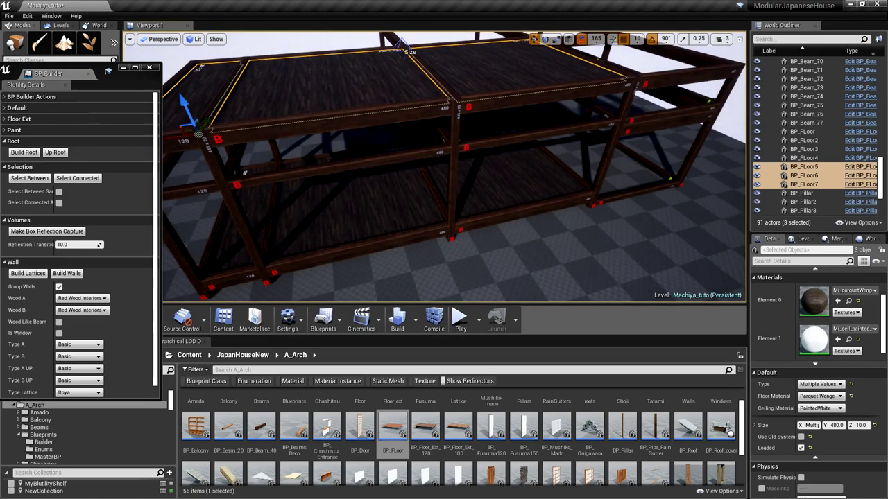
{"action": "right_click_drag", "start_coordinate": [454, 166], "coordinate": [435, 174]}
{"action": "scroll", "coordinate": [455, 165], "scroll_direction": "down", "scroll_amount": 5}
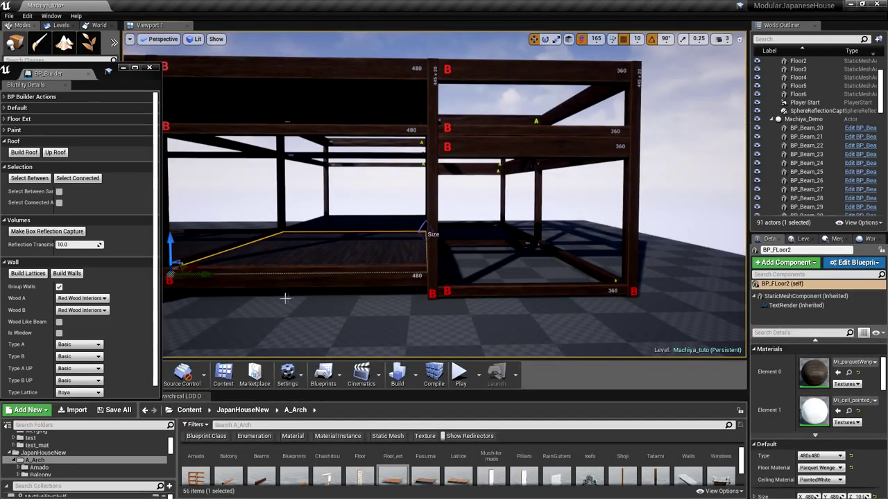
{"action": "left_click_drag", "start_coordinate": [201, 274], "coordinate": [471, 274], "text": "alt"}
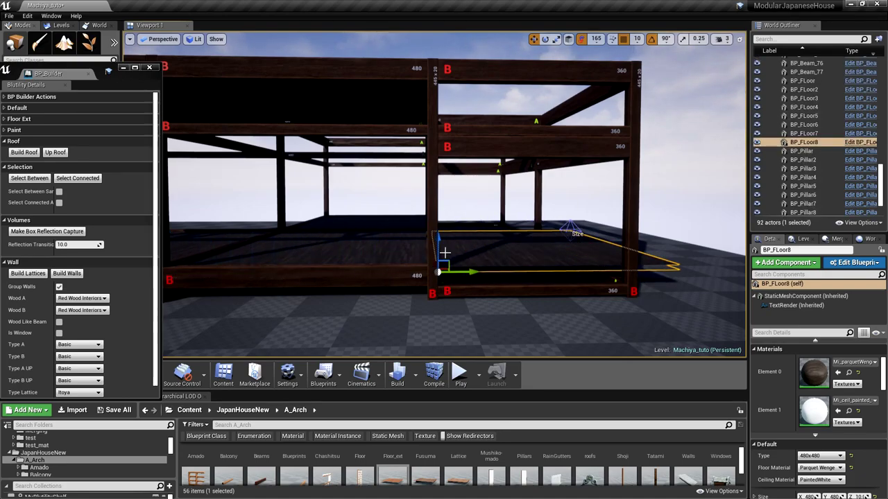
{"action": "left_click_drag", "start_coordinate": [436, 244], "coordinate": [439, 268]}
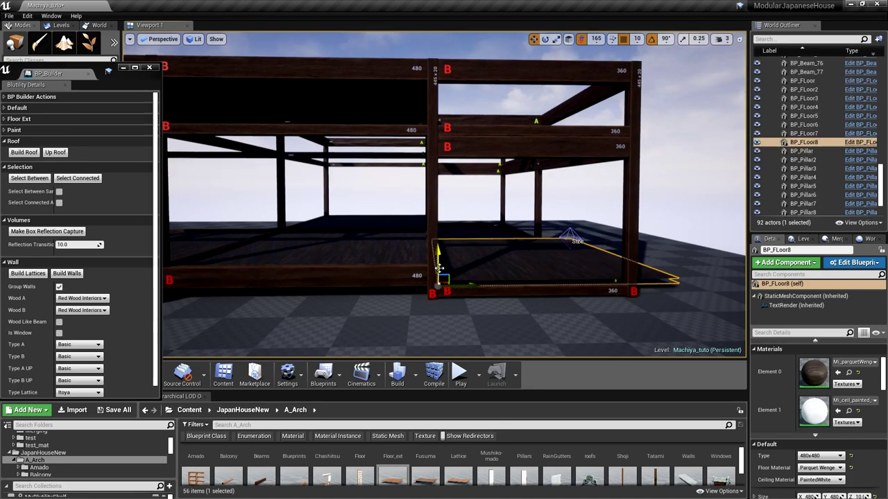
{"action": "right_click_drag", "start_coordinate": [457, 260], "coordinate": [503, 333]}
{"action": "key", "text": "w"}
{"action": "scroll", "coordinate": [460, 260], "scroll_direction": "down", "scroll_amount": 5}
{"action": "right_click_drag", "start_coordinate": [459, 259], "coordinate": [527, 262]}
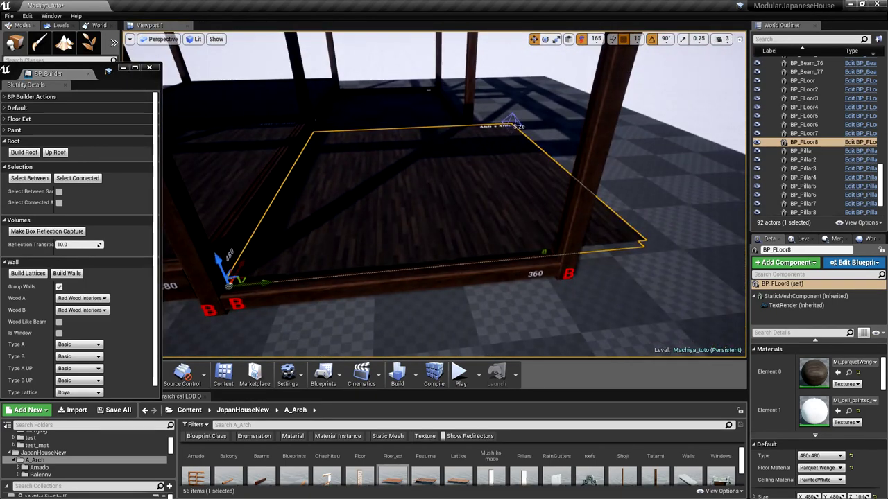
{"action": "left_click_drag", "start_coordinate": [268, 285], "coordinate": [566, 247]}
Duplicate the 480 base beam on the outer side of the 360 bay to its inner side and adjust the copy's height
{"action": "left_click", "coordinate": [540, 235]}
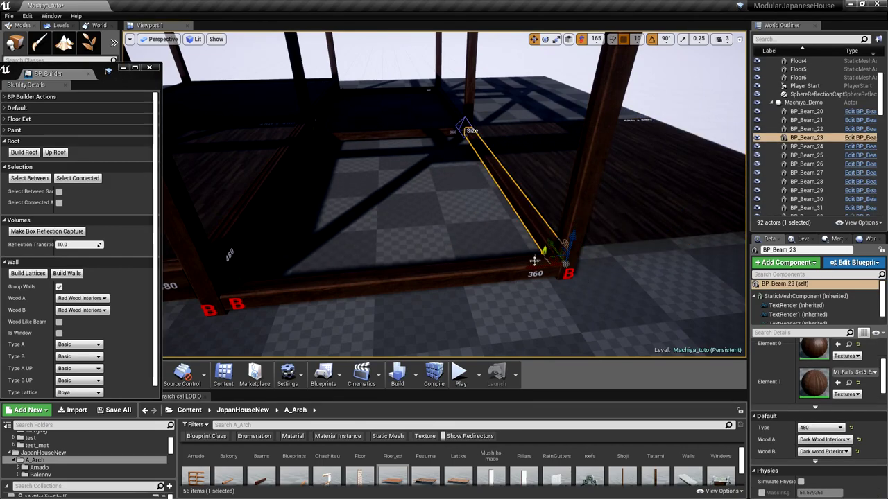
{"action": "left_click_drag", "start_coordinate": [537, 267], "coordinate": [240, 277], "text": "alt"}
{"action": "right_click_drag", "start_coordinate": [263, 264], "coordinate": [104, 260]}
{"action": "scroll", "coordinate": [245, 263], "scroll_direction": "down", "scroll_amount": 3}
{"action": "left_click_drag", "start_coordinate": [317, 213], "coordinate": [316, 239]}
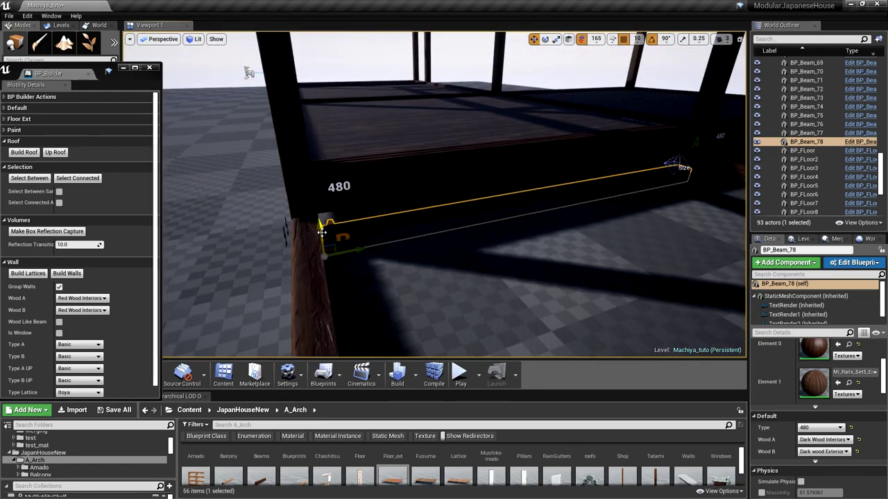
{"action": "left_click_drag", "start_coordinate": [320, 227], "coordinate": [319, 208]}
{"action": "right_click_drag", "start_coordinate": [341, 222], "coordinate": [361, 227]}
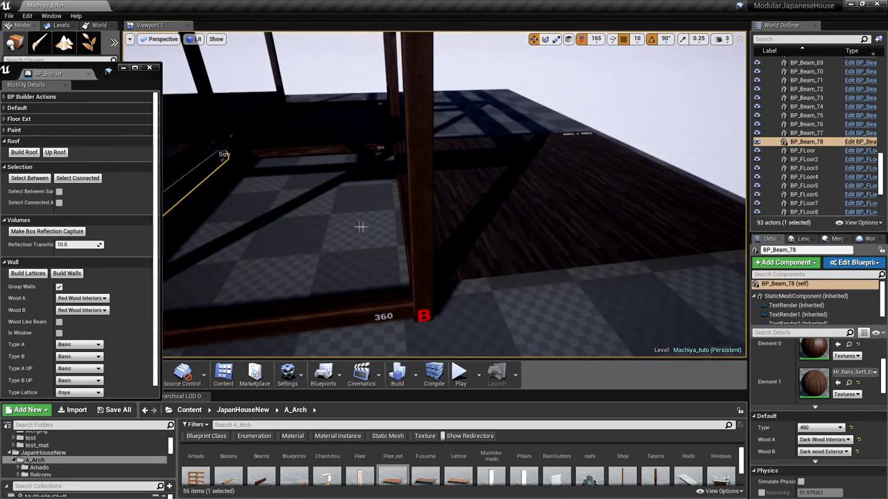
Resize the copied parquet floor beside the outer pillar to 480x360 using its size handle
{"action": "left_click", "coordinate": [556, 234]}
{"action": "left_click", "coordinate": [592, 127]}
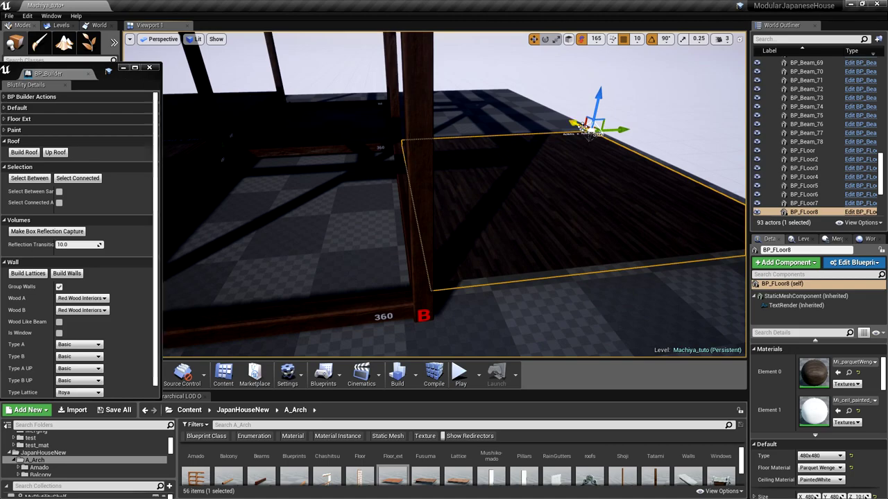
{"action": "left_click_drag", "start_coordinate": [577, 120], "coordinate": [623, 167]}
{"action": "scroll", "coordinate": [621, 174], "scroll_direction": "down", "scroll_amount": 2}
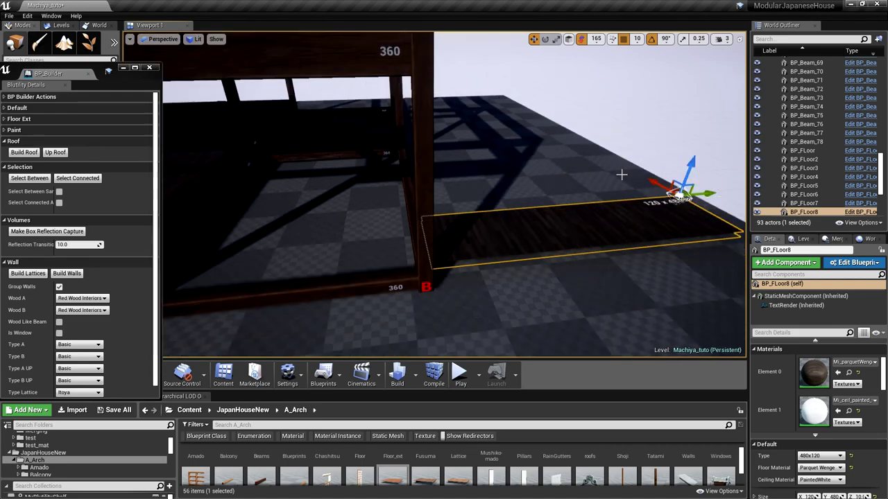
{"action": "left_click_drag", "start_coordinate": [653, 194], "coordinate": [549, 158]}
{"action": "mouse_move", "coordinate": [536, 183]}
{"action": "right_mouse_down"}
{"action": "mouse_move", "coordinate": [548, 178]}
{"action": "mouse_move", "coordinate": [539, 180]}
{"action": "right_mouse_up"}
{"action": "key", "text": "w"}
{"action": "scroll", "coordinate": [539, 181], "scroll_direction": "down", "scroll_amount": 3}
{"action": "left_click", "coordinate": [438, 212]}
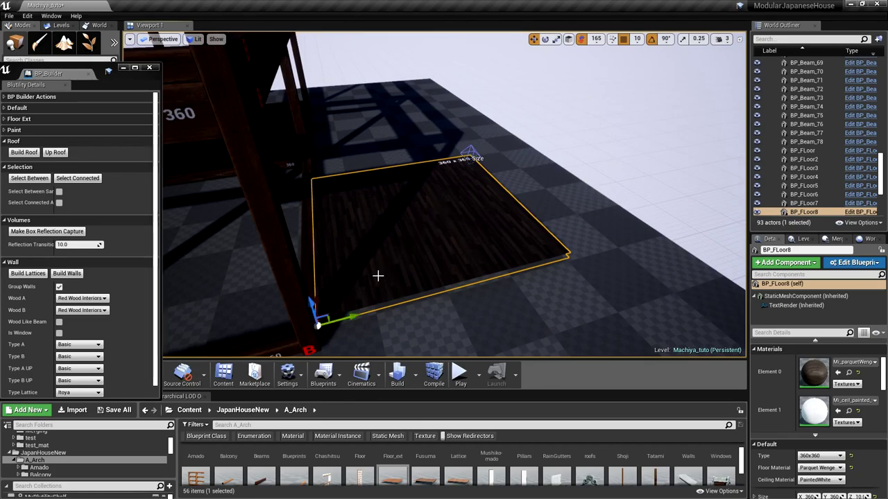
{"action": "left_click", "coordinate": [469, 152]}
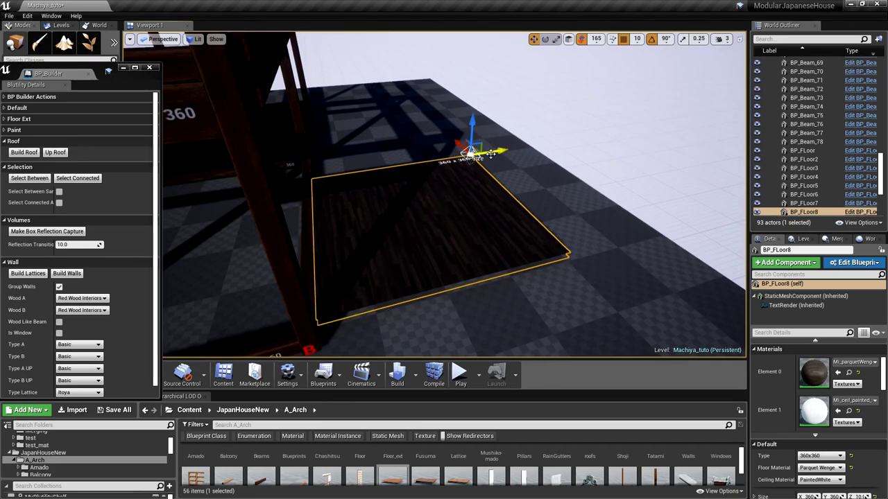
{"action": "left_click_drag", "start_coordinate": [471, 154], "coordinate": [512, 146]}
{"action": "left_click", "coordinate": [441, 206]}
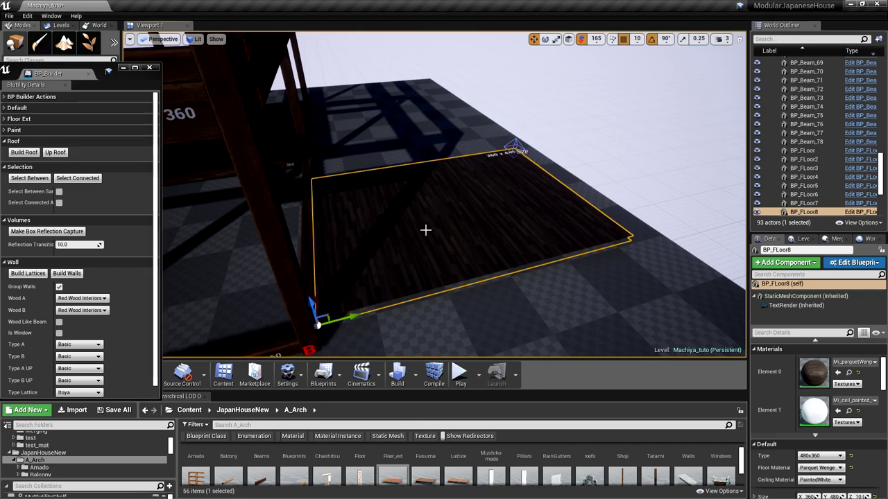
Rotate the 480x360 floor 90 degrees about the vertical axis into the 360 bay and lower it slightly between the beams
{"action": "key", "text": "e"}
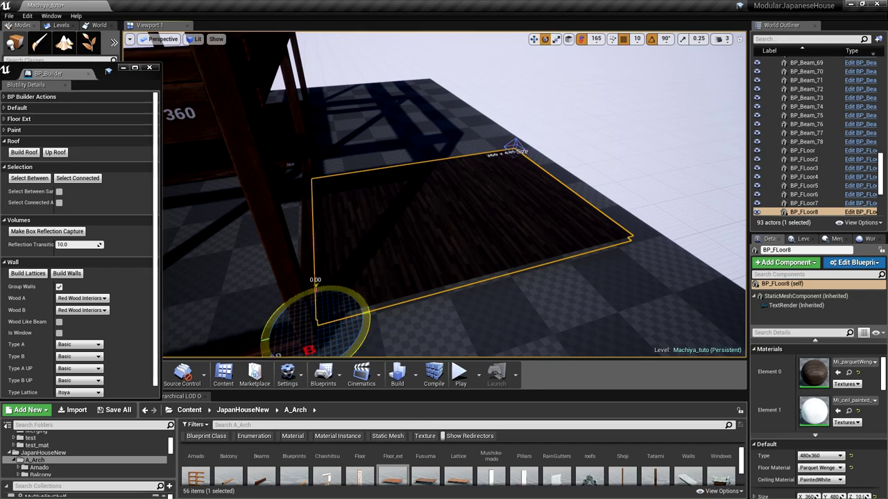
{"action": "left_click_drag", "start_coordinate": [355, 331], "coordinate": [326, 350]}
{"action": "key", "text": "f"}
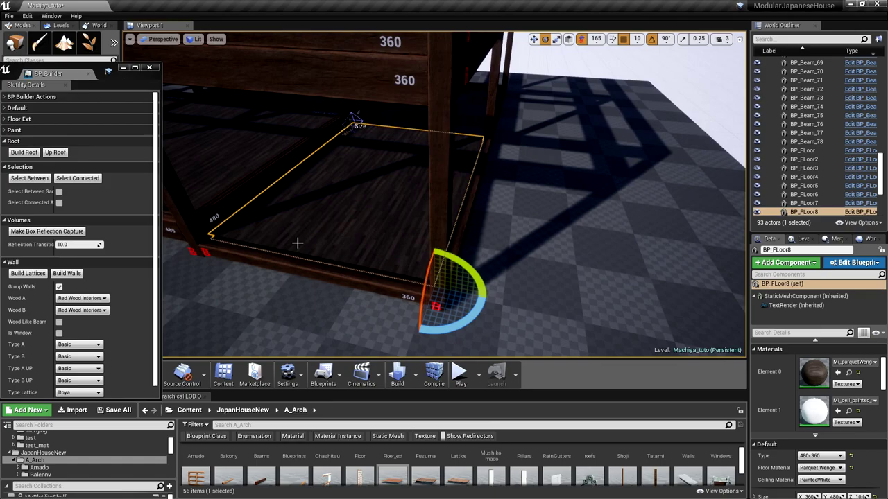
{"action": "right_click_drag", "start_coordinate": [298, 243], "coordinate": [298, 244]}
{"action": "key", "text": "w"}
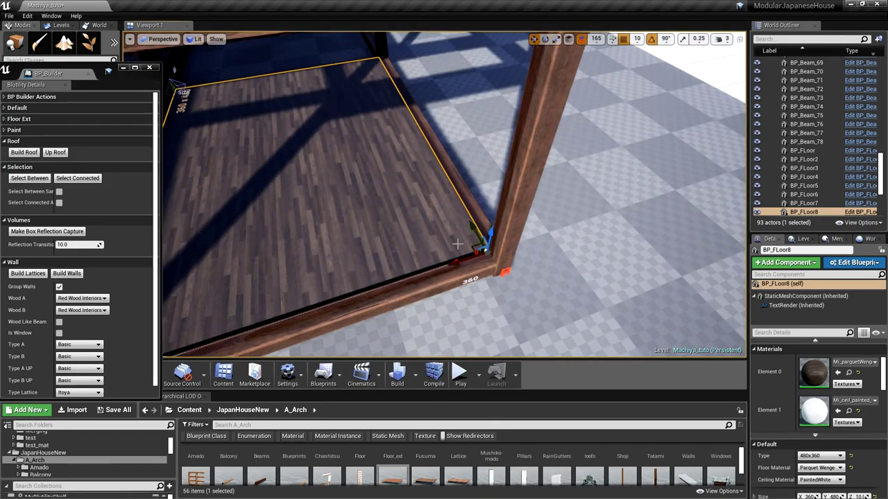
{"action": "left_click_drag", "start_coordinate": [487, 240], "coordinate": [487, 246]}
{"action": "right_click_drag", "start_coordinate": [463, 254], "coordinate": [464, 254]}
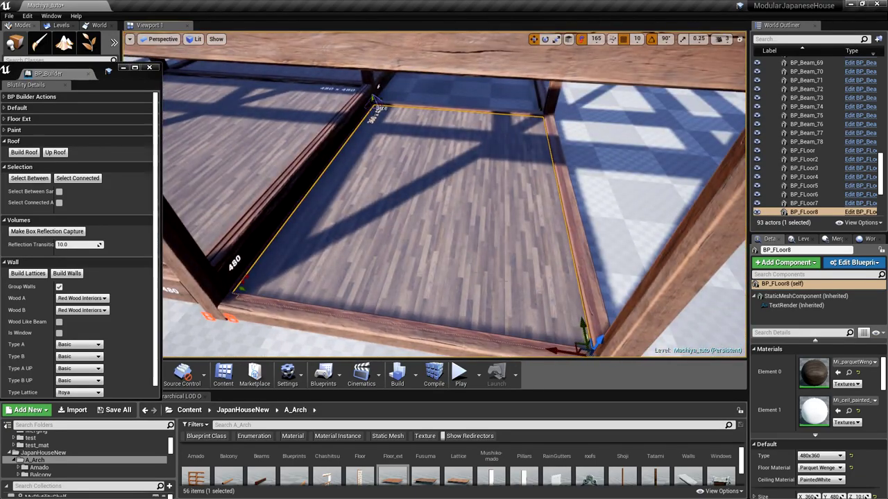
Try Wood planks on the 480x360 floor, then set its floor material to Stones
{"action": "left_click", "coordinate": [818, 468]}
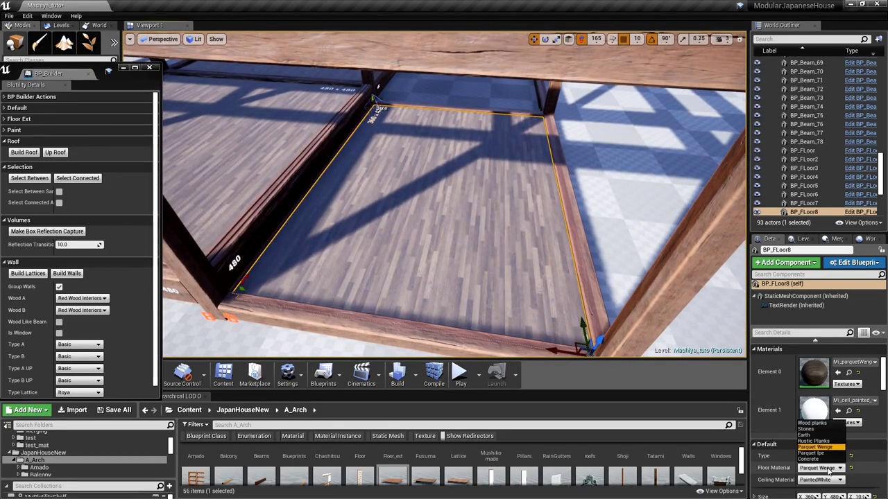
{"action": "left_click", "coordinate": [813, 424]}
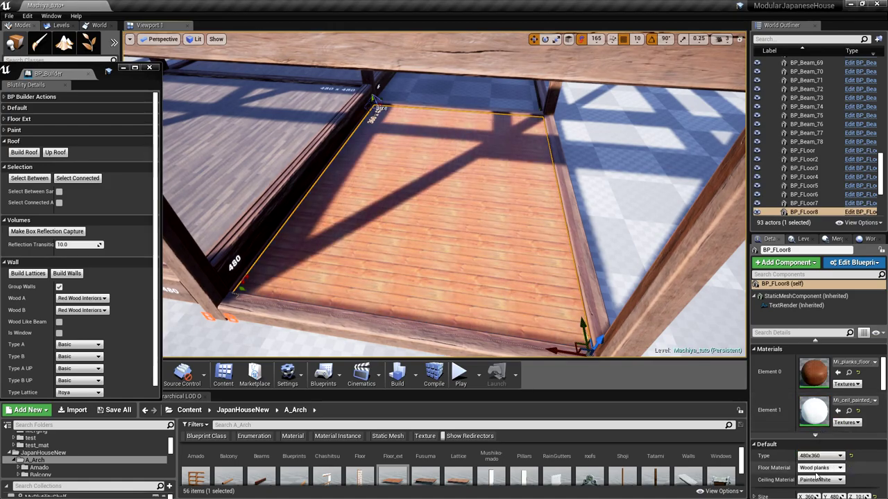
{"action": "left_click", "coordinate": [819, 468]}
{"action": "left_click", "coordinate": [818, 433]}
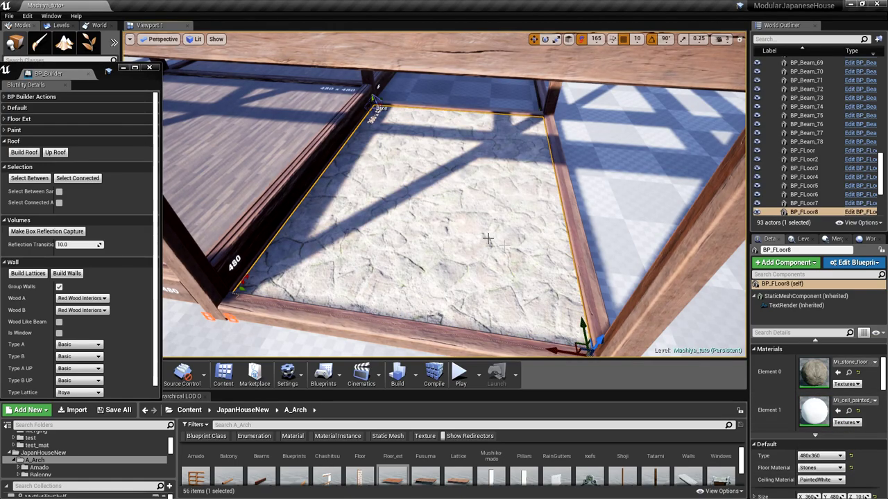
Duplicate the outer 480 base beam of the bay behind the stone floor to its inner side and lower the copy
{"action": "right_click_drag", "start_coordinate": [469, 263], "coordinate": [579, 353]}
{"action": "mouse_move", "coordinate": [440, 222]}
{"action": "right_mouse_down"}
{"action": "mouse_move", "coordinate": [444, 166]}
{"action": "mouse_move", "coordinate": [451, 188]}
{"action": "mouse_move", "coordinate": [439, 222]}
{"action": "right_mouse_up"}
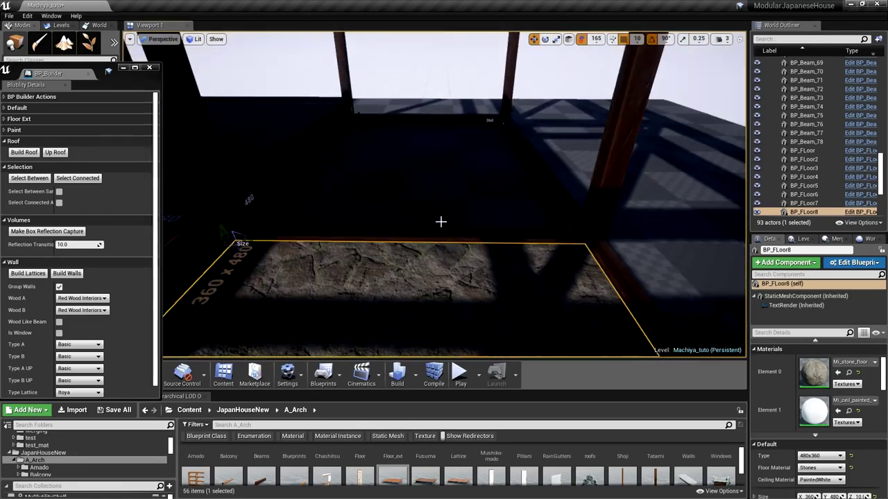
{"action": "left_click", "coordinate": [545, 186]}
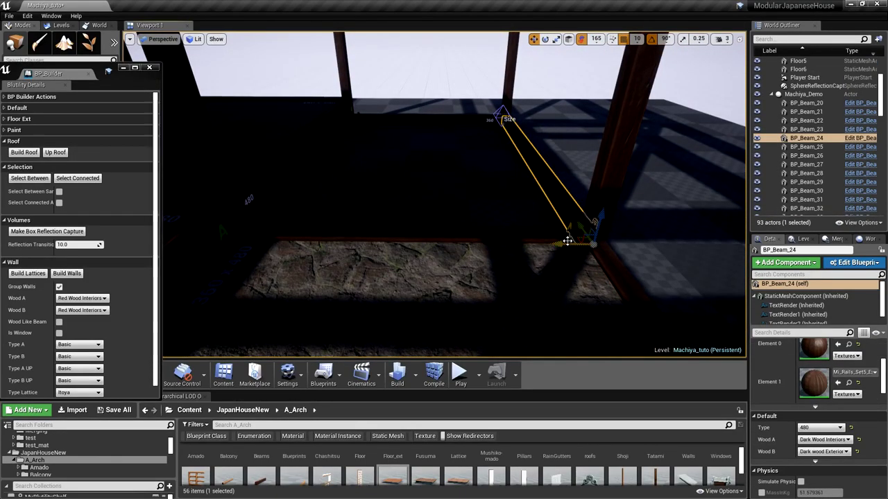
{"action": "left_click_drag", "start_coordinate": [564, 246], "coordinate": [295, 250], "text": "alt"}
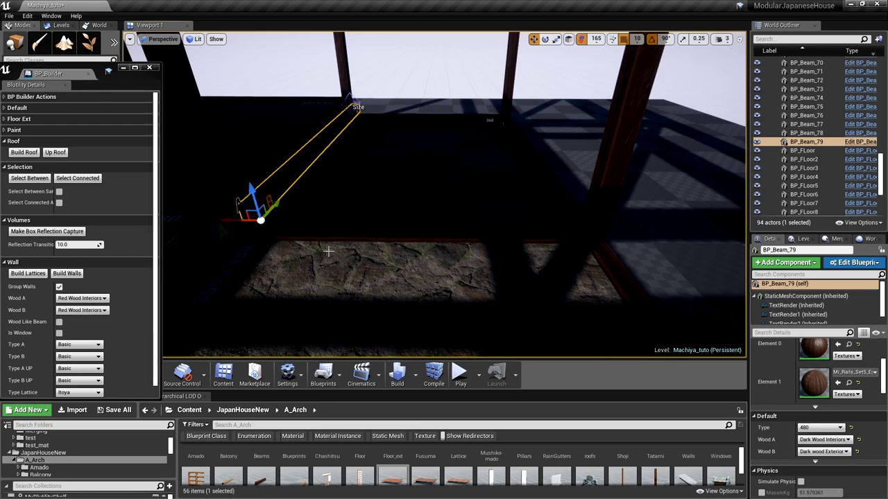
{"action": "left_click_drag", "start_coordinate": [255, 196], "coordinate": [228, 243]}
{"action": "right_click_drag", "start_coordinate": [295, 218], "coordinate": [297, 220]}
{"action": "right_click_drag", "start_coordinate": [384, 244], "coordinate": [347, 236]}
Duplicate the 480x360 stone floor into the adjacent bay along the outer side of the house, aligning it with the pillar
{"action": "left_click", "coordinate": [345, 213]}
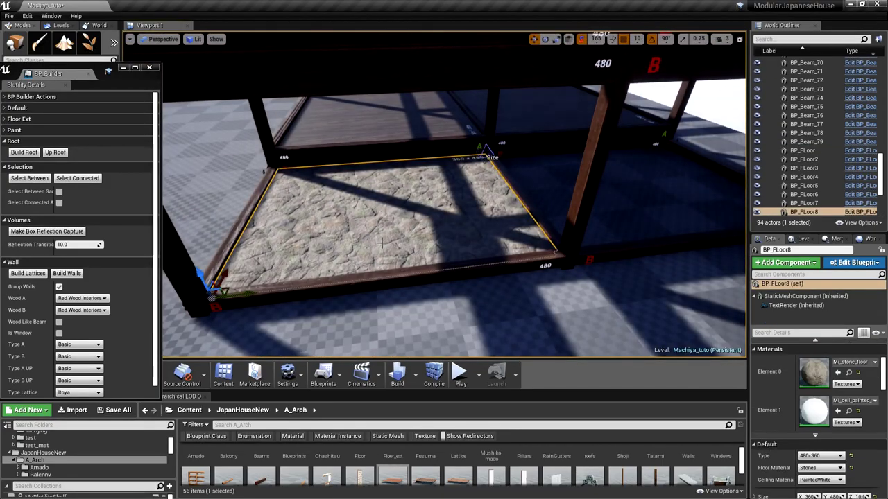
{"action": "left_click_drag", "start_coordinate": [224, 290], "coordinate": [589, 274], "text": "alt"}
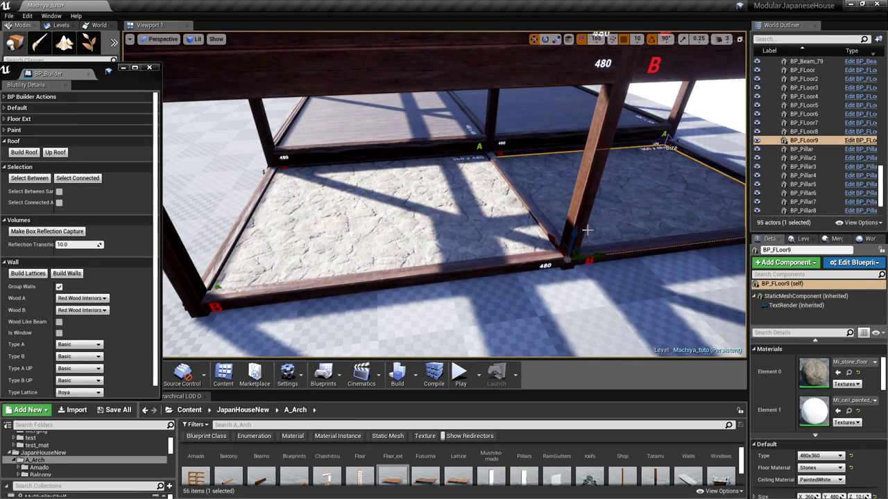
{"action": "key", "text": "f"}
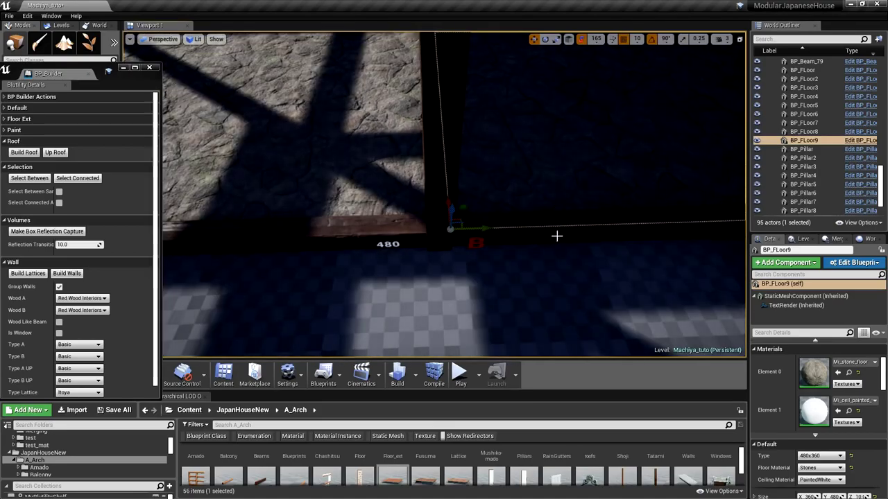
{"action": "right_click_drag", "start_coordinate": [489, 228], "coordinate": [544, 174]}
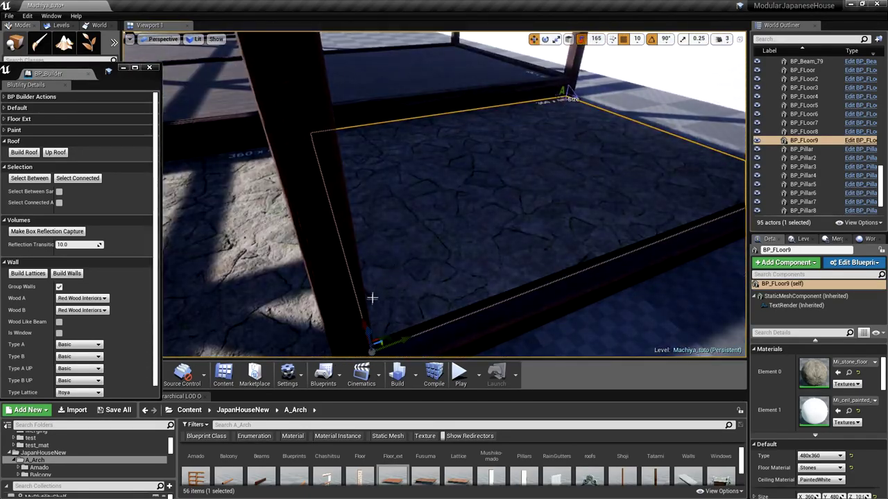
{"action": "mouse_move", "coordinate": [430, 292]}
{"action": "right_mouse_down"}
{"action": "mouse_move", "coordinate": [472, 267]}
{"action": "mouse_move", "coordinate": [434, 291]}
{"action": "right_mouse_up"}
{"action": "key", "text": "f"}
{"action": "right_click_drag", "start_coordinate": [379, 285], "coordinate": [312, 285]}
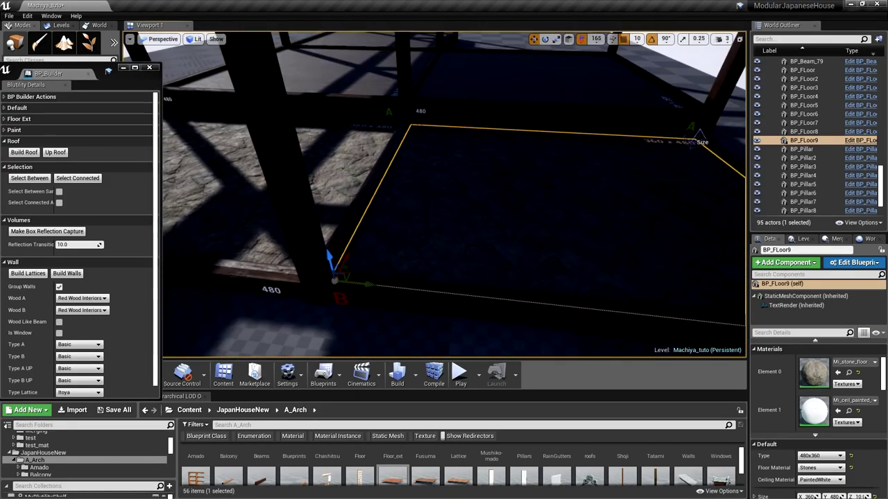
{"action": "left_click", "coordinate": [340, 239]}
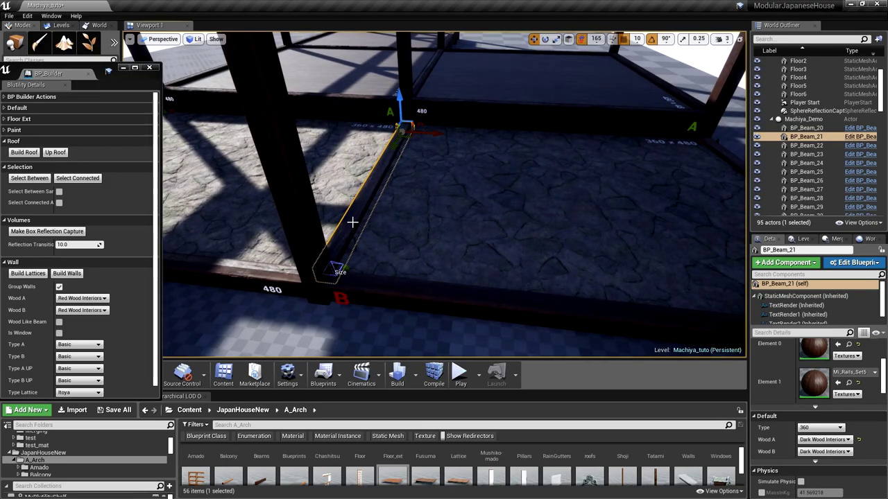
{"action": "scroll", "coordinate": [352, 222], "scroll_direction": "down", "scroll_amount": 3}
Duplicate the first stone floor outward in front of the frame and resize the copy to a 20x360 strip
{"action": "left_click", "coordinate": [319, 213]}
{"action": "right_click_drag", "start_coordinate": [321, 212], "coordinate": [242, 211]}
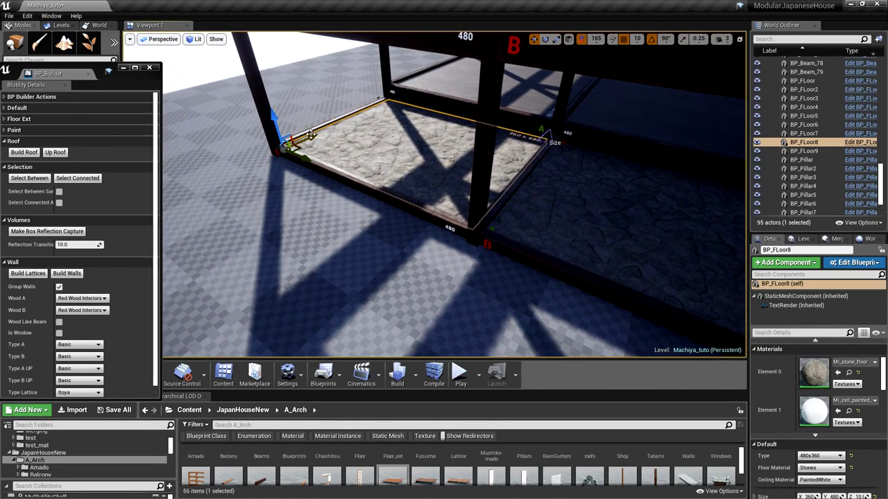
{"action": "left_click_drag", "start_coordinate": [306, 136], "coordinate": [203, 187], "text": "alt"}
{"action": "key", "text": "f"}
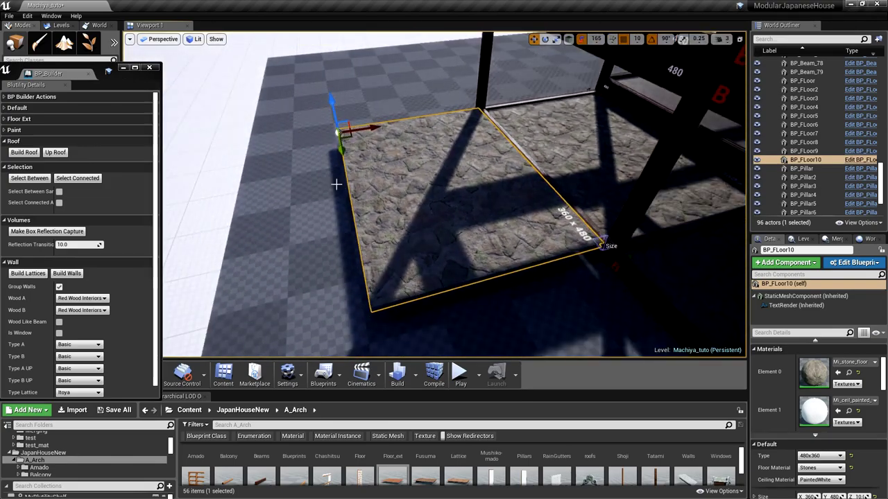
{"action": "left_click", "coordinate": [602, 243]}
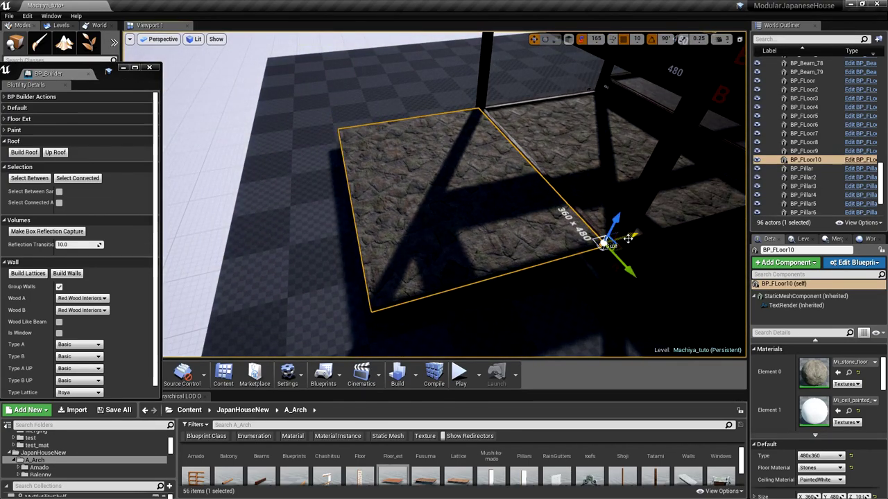
{"action": "left_click_drag", "start_coordinate": [602, 243], "coordinate": [421, 260]}
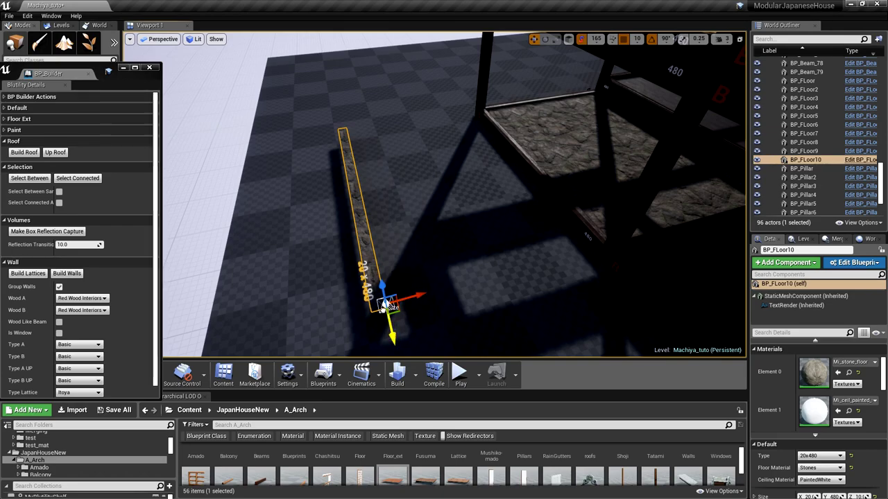
{"action": "left_click_drag", "start_coordinate": [384, 306], "coordinate": [376, 293]}
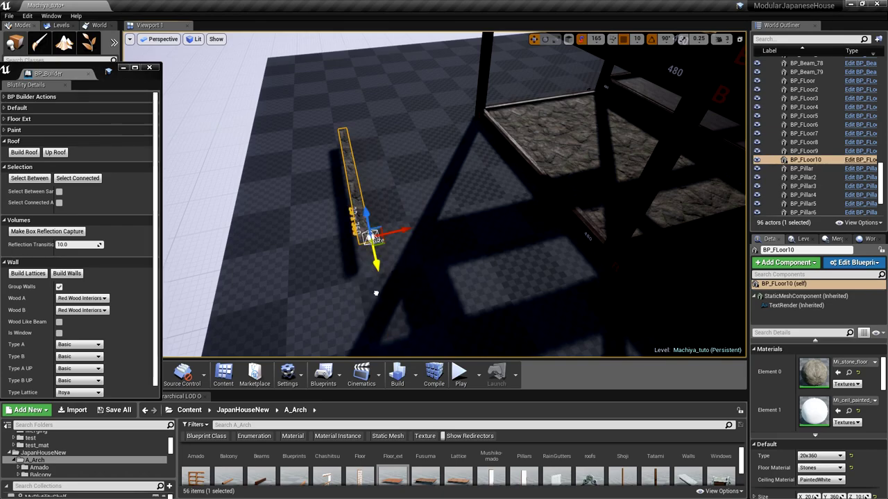
{"action": "left_click", "coordinate": [352, 195]}
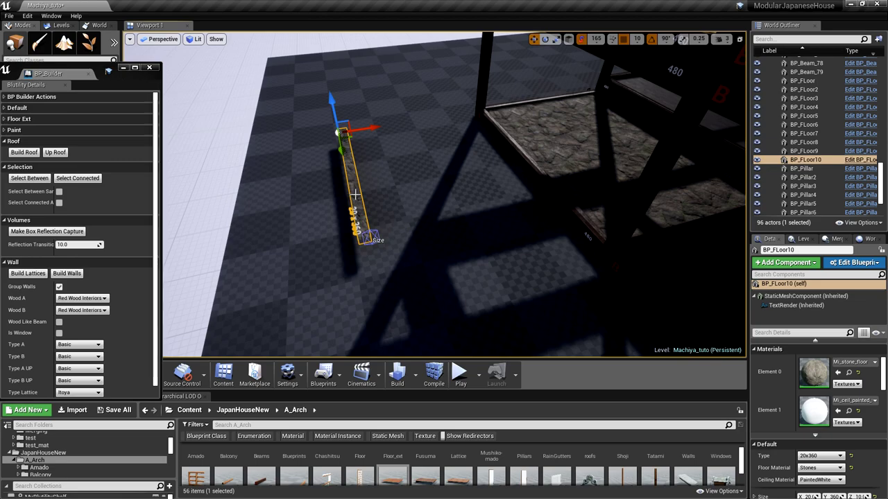
Rotate the 20x360 stone strip by 90° and delete the 360 base beam separating the two adjacent stone floors
{"action": "key", "text": "e"}
{"action": "left_click_drag", "start_coordinate": [355, 174], "coordinate": [370, 162]}
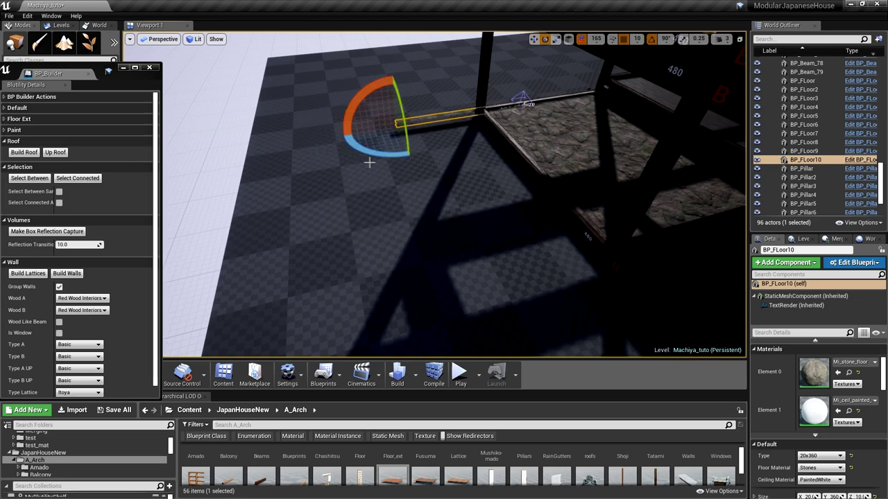
{"action": "right_click_drag", "start_coordinate": [369, 163], "coordinate": [438, 169]}
{"action": "left_click", "coordinate": [438, 171]}
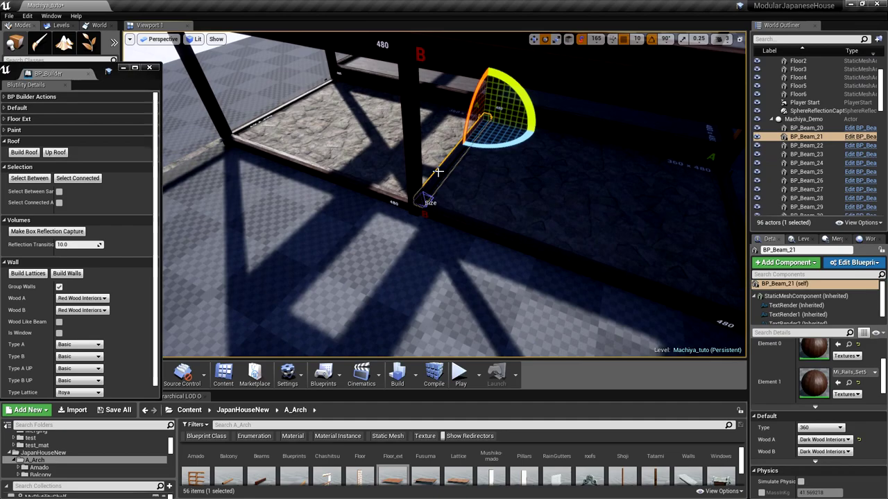
{"action": "key", "text": "Delete"}
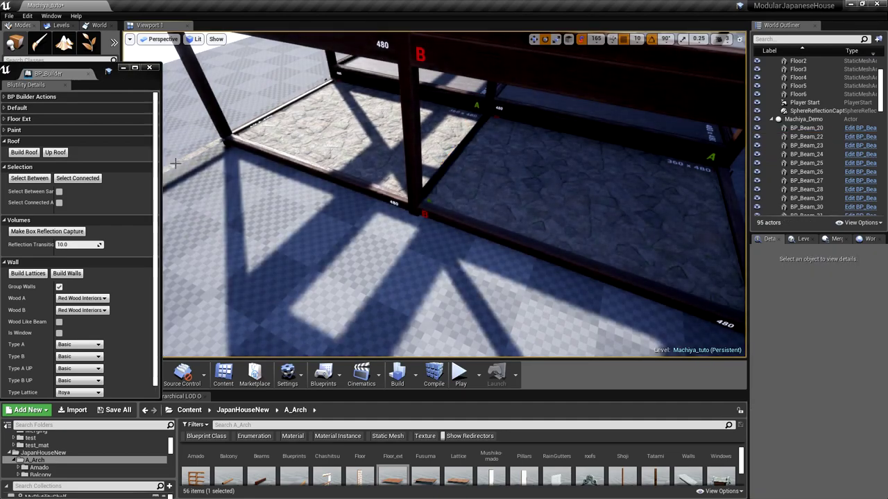
Move the 20x360 stone strip into the gap between the two 480x360 stone floors, aligning it with the pillar
{"action": "left_click", "coordinate": [176, 163]}
{"action": "right_click_drag", "start_coordinate": [244, 180], "coordinate": [240, 179]}
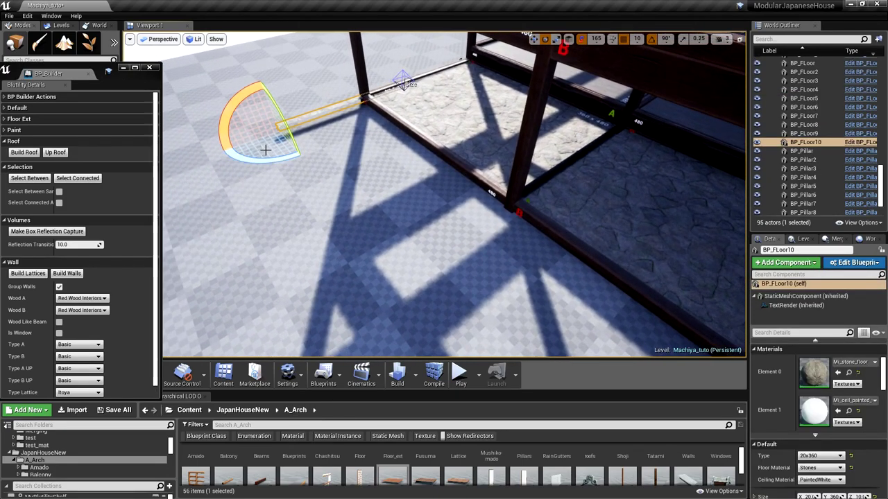
{"action": "key", "text": "w"}
{"action": "left_click_drag", "start_coordinate": [271, 124], "coordinate": [402, 263]}
{"action": "left_click_drag", "start_coordinate": [418, 220], "coordinate": [581, 214]}
{"action": "right_click_drag", "start_coordinate": [582, 213], "coordinate": [624, 210]}
{"action": "scroll", "coordinate": [590, 211], "scroll_direction": "up", "scroll_amount": 3}
{"action": "scroll", "coordinate": [572, 233], "scroll_direction": "down", "scroll_amount": 3}
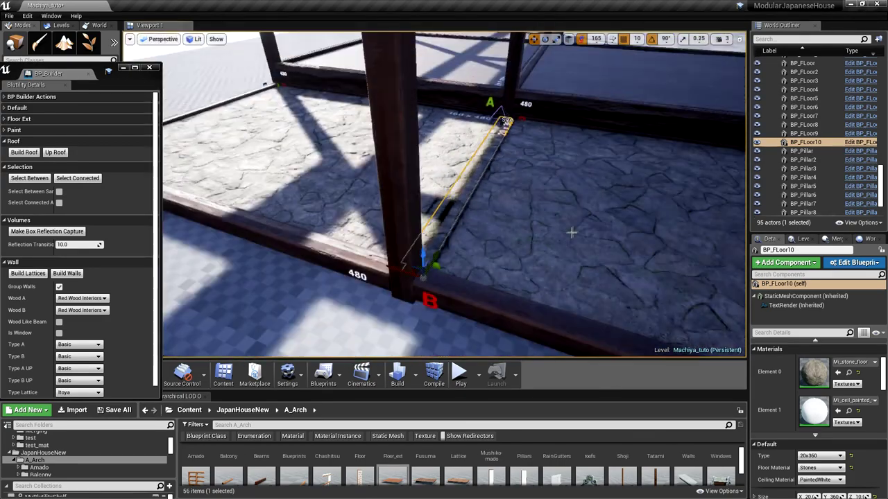
{"action": "left_click_drag", "start_coordinate": [404, 271], "coordinate": [397, 267]}
{"action": "mouse_move", "coordinate": [454, 256]}
{"action": "right_mouse_down"}
{"action": "mouse_move", "coordinate": [475, 232]}
{"action": "mouse_move", "coordinate": [438, 272]}
{"action": "mouse_move", "coordinate": [416, 267]}
{"action": "mouse_move", "coordinate": [449, 257]}
{"action": "mouse_move", "coordinate": [416, 250]}
{"action": "mouse_move", "coordinate": [444, 250]}
{"action": "mouse_move", "coordinate": [395, 243]}
{"action": "mouse_move", "coordinate": [454, 239]}
{"action": "right_mouse_up"}
{"action": "left_click", "coordinate": [456, 259]}
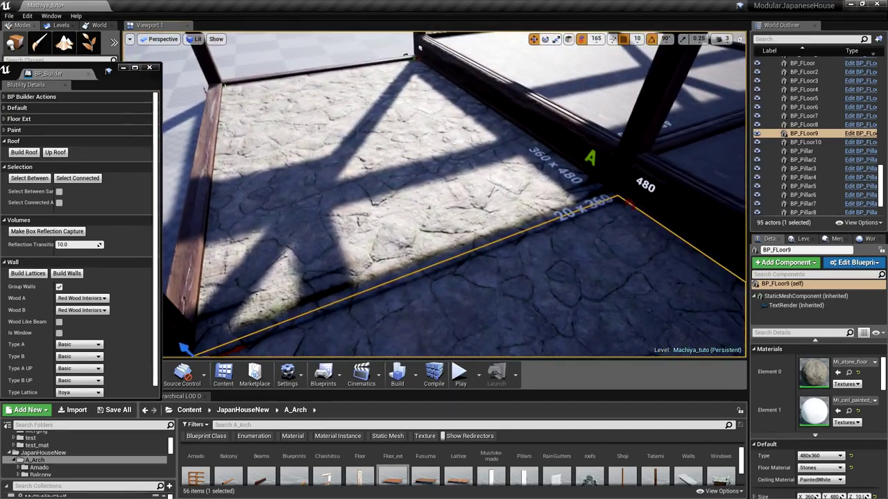
{"action": "left_click", "coordinate": [504, 223]}
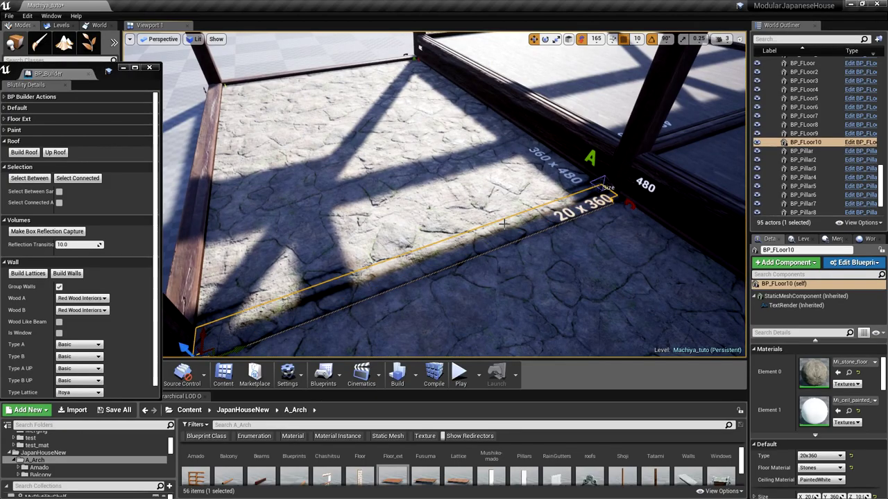
{"action": "left_click", "coordinate": [480, 210]}
Duplicate the 480x480 Parquet Wenge floor upward to the level of the frame's top beams
{"action": "right_click_drag", "start_coordinate": [480, 210], "coordinate": [445, 195]}
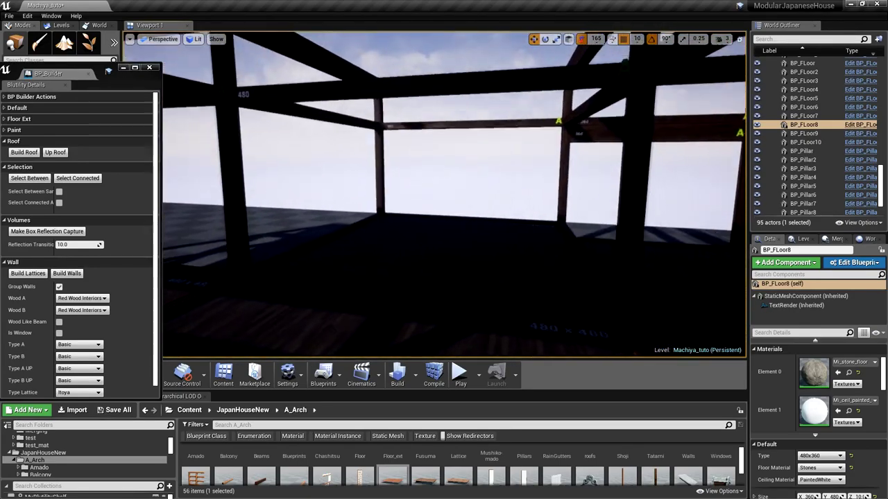
{"action": "right_click_drag", "start_coordinate": [426, 225], "coordinate": [423, 230]}
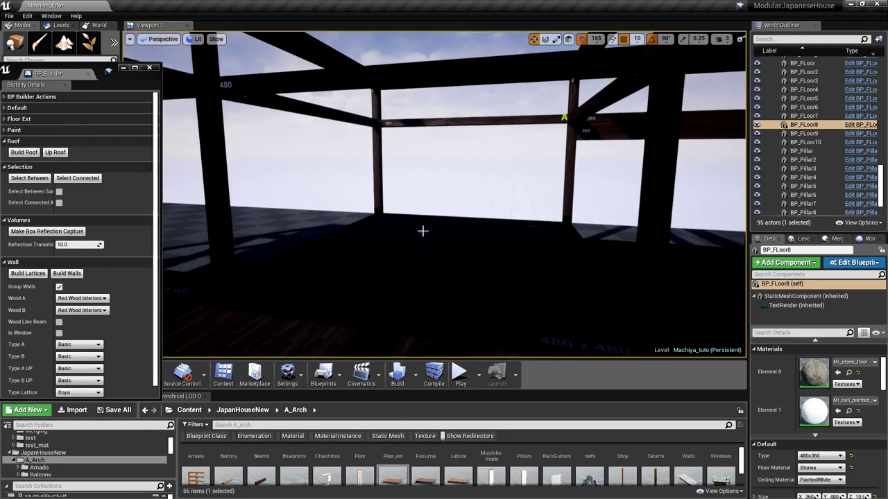
{"action": "left_click", "coordinate": [421, 241]}
{"action": "scroll", "coordinate": [416, 243], "scroll_direction": "down", "scroll_amount": 4}
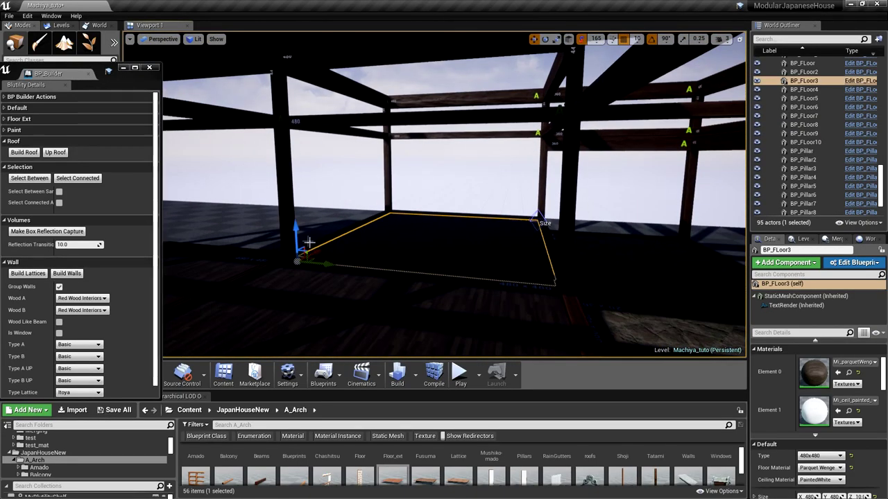
{"action": "left_click_drag", "start_coordinate": [296, 234], "coordinate": [300, 78], "text": "alt"}
{"action": "scroll", "coordinate": [306, 99], "scroll_direction": "down", "scroll_amount": 4}
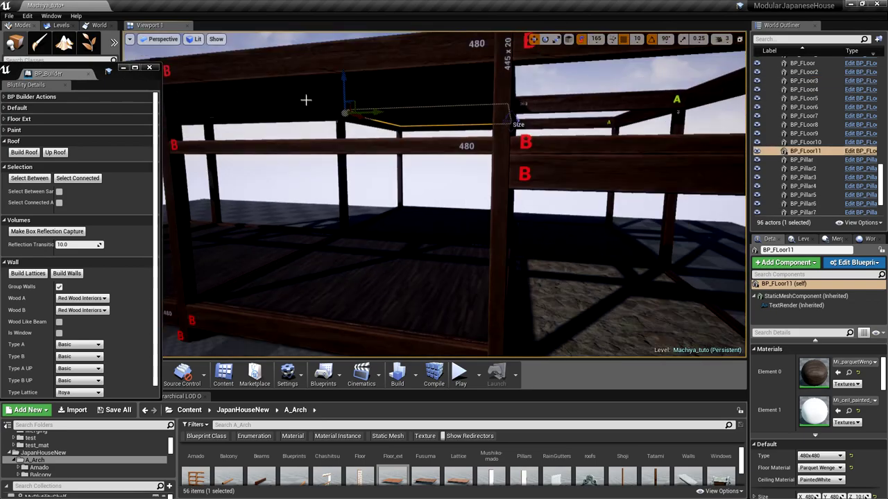
{"action": "scroll", "coordinate": [308, 114], "scroll_direction": "down", "scroll_amount": 5}
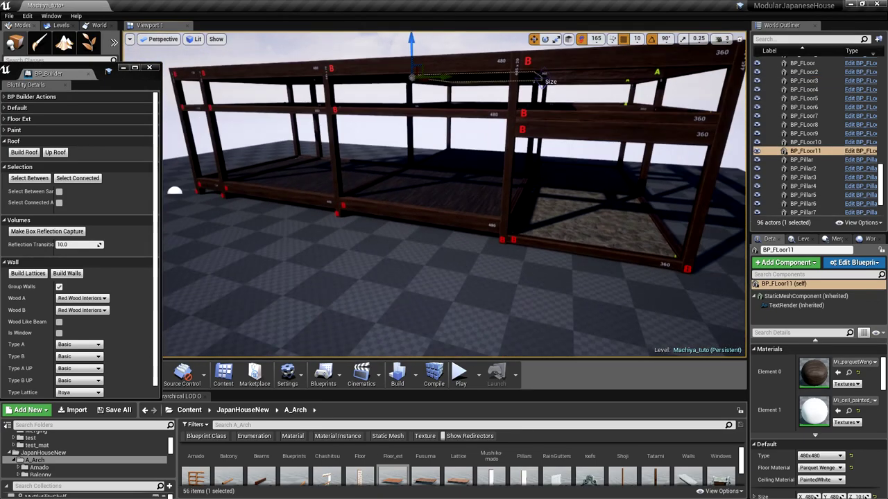
Enable Wood Like Beam in the wall-building options and select the 480 base beam at the short end of the house
{"action": "right_click_drag", "start_coordinate": [308, 114], "coordinate": [317, 196]}
{"action": "key", "text": "w"}
{"action": "scroll", "coordinate": [319, 163], "scroll_direction": "down", "scroll_amount": 4}
{"action": "key", "text": "w"}
{"action": "scroll", "coordinate": [324, 169], "scroll_direction": "down", "scroll_amount": 5}
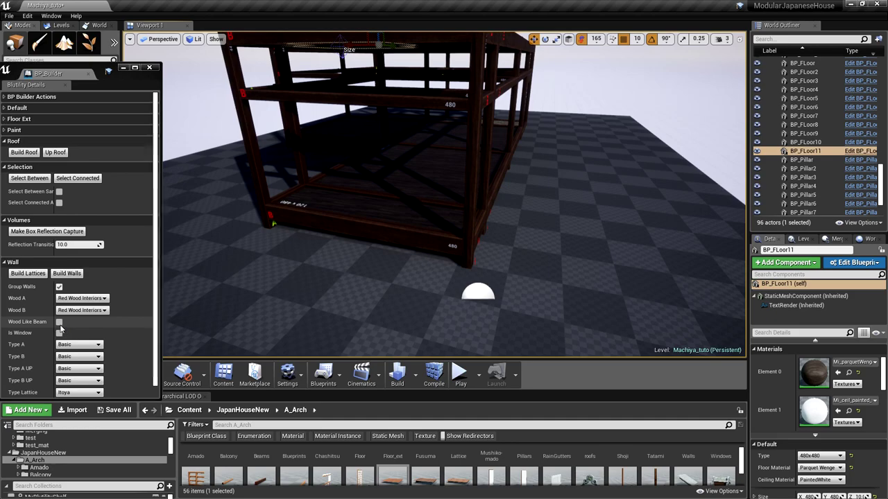
{"action": "key", "text": "f"}
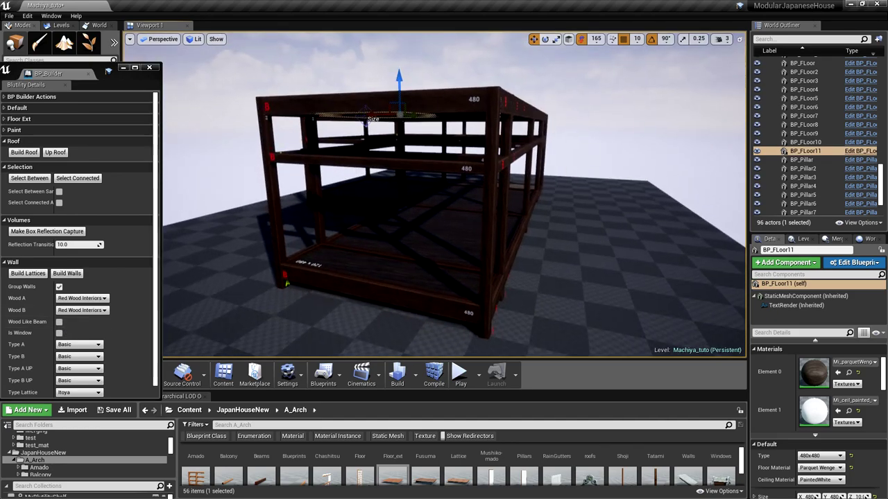
{"action": "scroll", "coordinate": [376, 254], "scroll_direction": "up", "scroll_amount": 3}
{"action": "scroll", "coordinate": [377, 247], "scroll_direction": "down", "scroll_amount": 3}
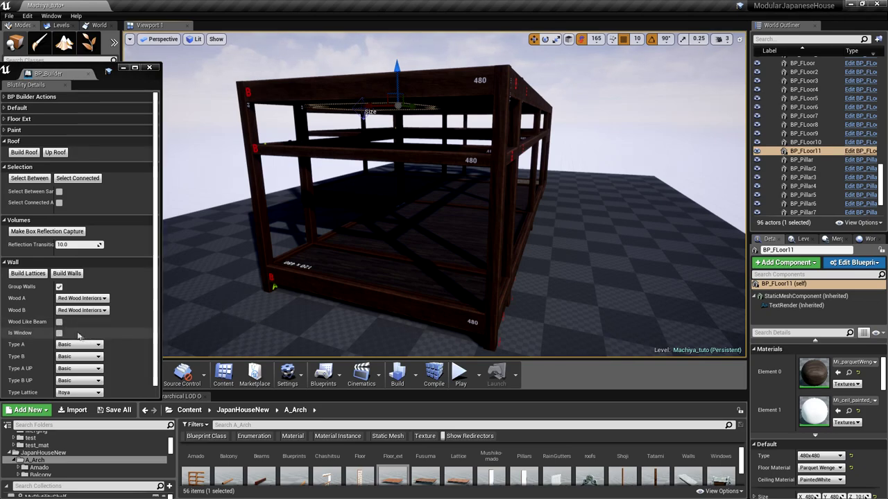
{"action": "left_click", "coordinate": [59, 322]}
{"action": "scroll", "coordinate": [298, 300], "scroll_direction": "down", "scroll_amount": 4}
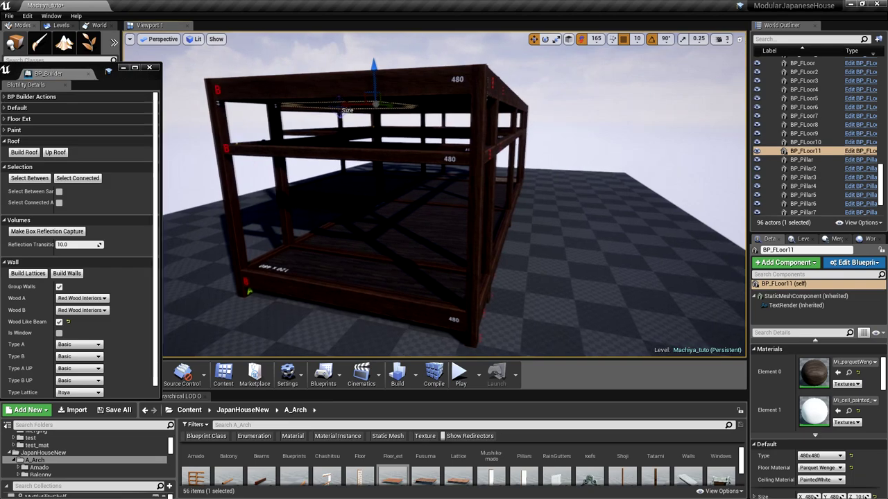
{"action": "left_click", "coordinate": [322, 271]}
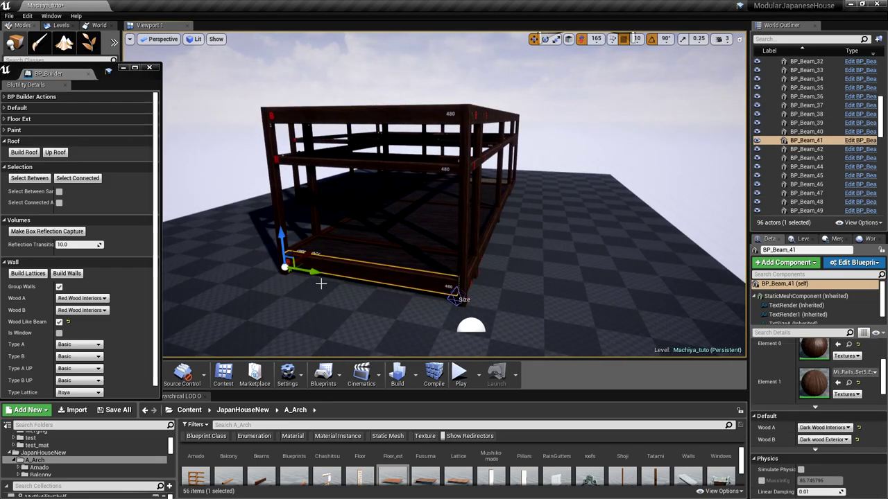
{"action": "scroll", "coordinate": [321, 280], "scroll_direction": "up", "scroll_amount": 5}
{"action": "scroll", "coordinate": [323, 285], "scroll_direction": "down", "scroll_amount": 3}
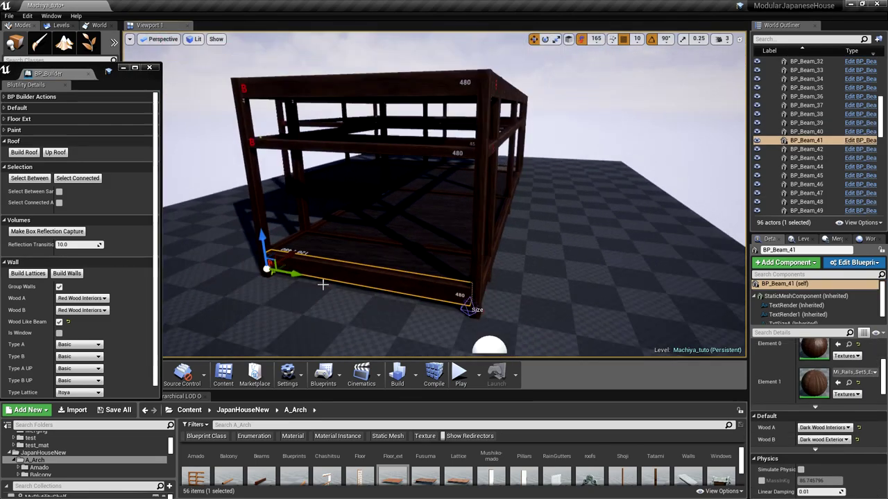
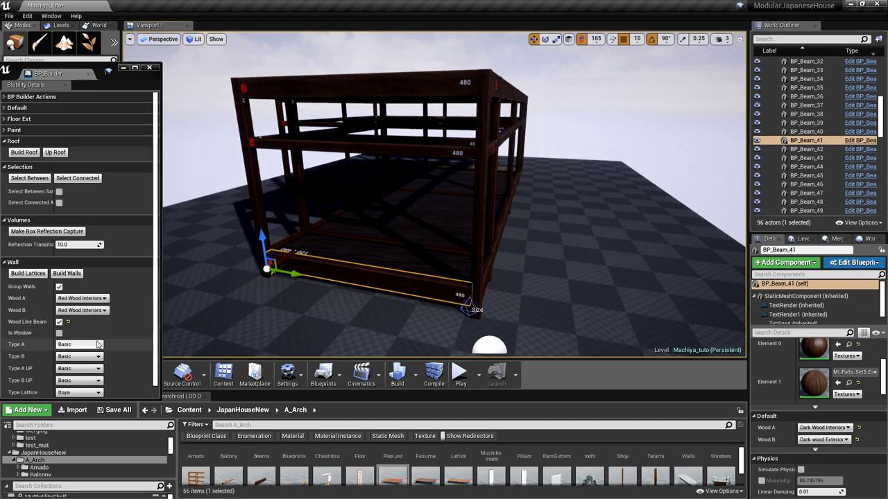
Add the middle 480 beam to the selected bottom beam and build Basic walls across the short end of the frame
{"action": "scroll", "coordinate": [96, 348], "scroll_direction": "down", "scroll_amount": 1}
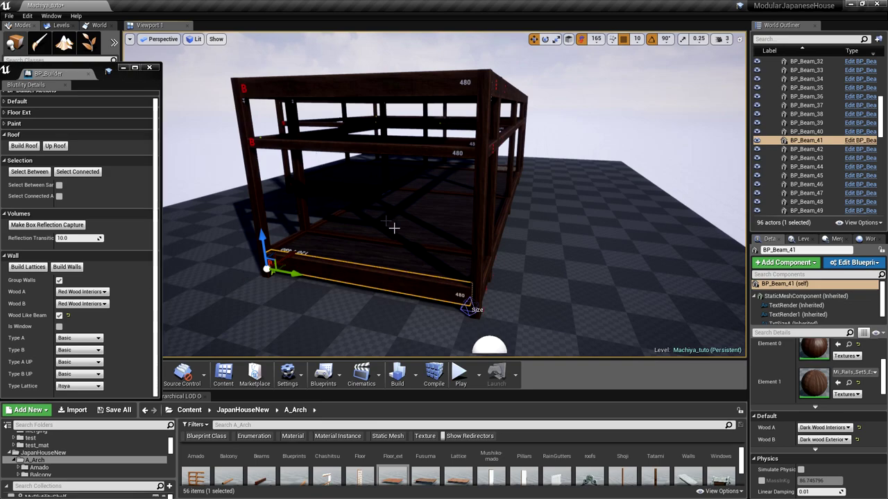
{"action": "left_click", "coordinate": [366, 149], "text": "ctrl"}
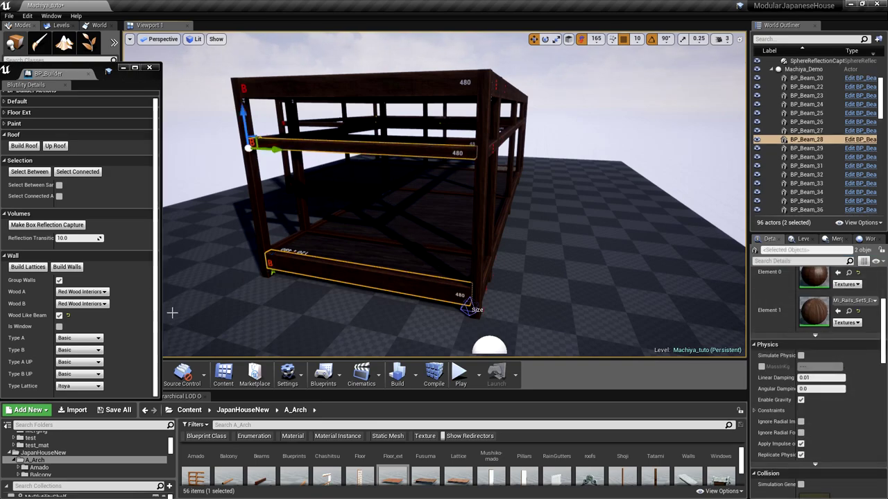
{"action": "left_click", "coordinate": [66, 267]}
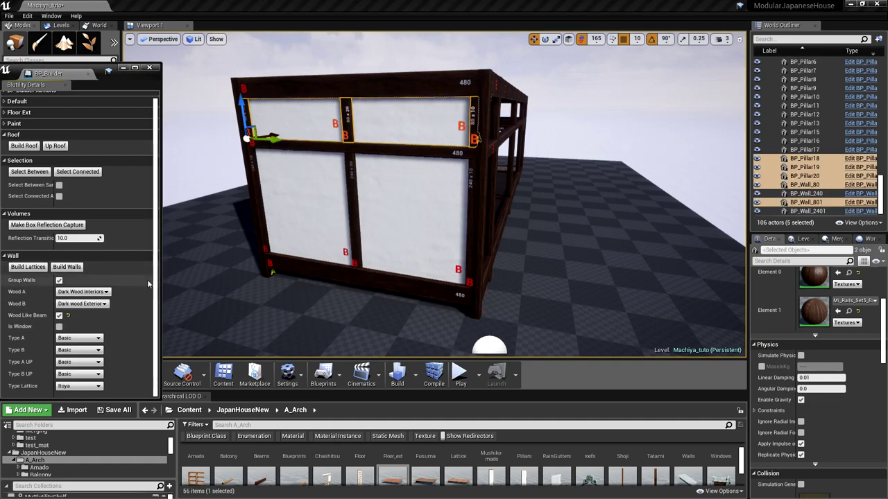
Select the bottom and middle 120 beams of the narrow bay around the corner from the walled end
{"action": "mouse_move", "coordinate": [329, 312]}
{"action": "right_mouse_down"}
{"action": "mouse_move", "coordinate": [389, 305]}
{"action": "mouse_move", "coordinate": [305, 305]}
{"action": "mouse_move", "coordinate": [315, 304]}
{"action": "mouse_move", "coordinate": [340, 335]}
{"action": "mouse_move", "coordinate": [311, 300]}
{"action": "mouse_move", "coordinate": [332, 316]}
{"action": "right_mouse_up"}
{"action": "key", "text": "w"}
{"action": "key", "text": "w"}
{"action": "scroll", "coordinate": [329, 313], "scroll_direction": "down", "scroll_amount": 5}
{"action": "scroll", "coordinate": [330, 316], "scroll_direction": "down", "scroll_amount": 3}
{"action": "key", "text": "w"}
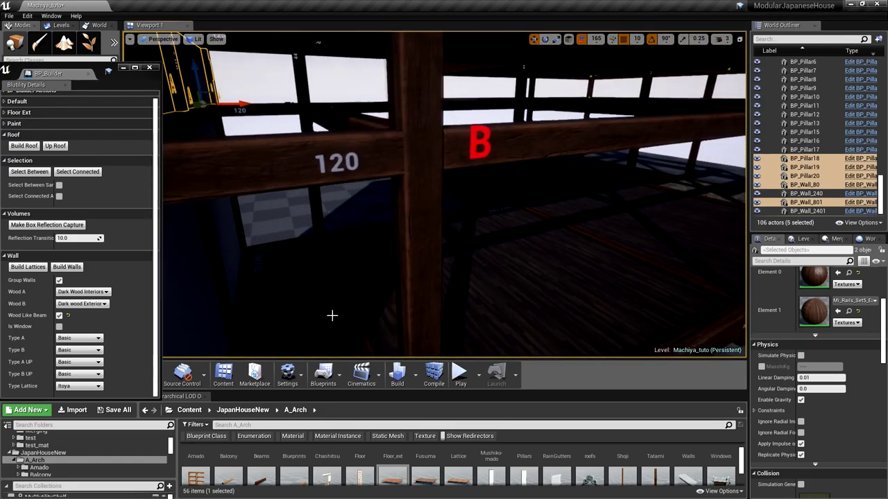
{"action": "key", "text": "f"}
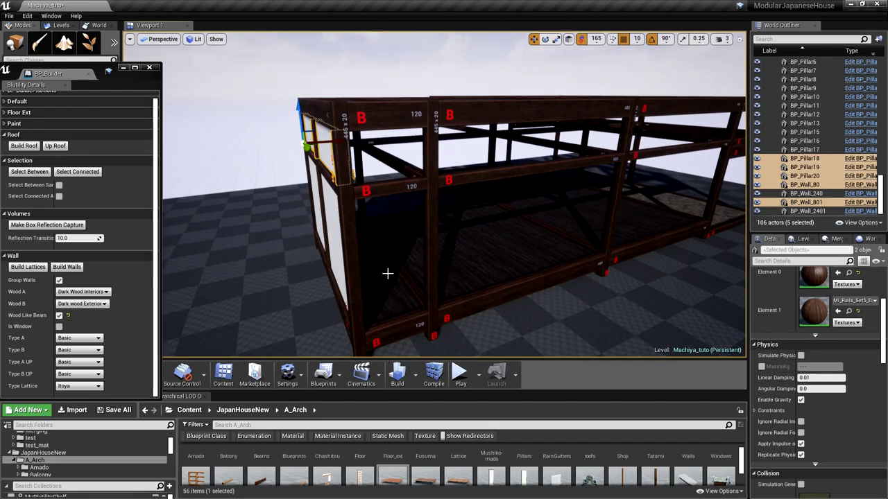
{"action": "right_click_drag", "start_coordinate": [416, 229], "coordinate": [462, 232]}
{"action": "right_click_drag", "start_coordinate": [417, 271], "coordinate": [365, 275]}
{"action": "left_click", "coordinate": [312, 266]}
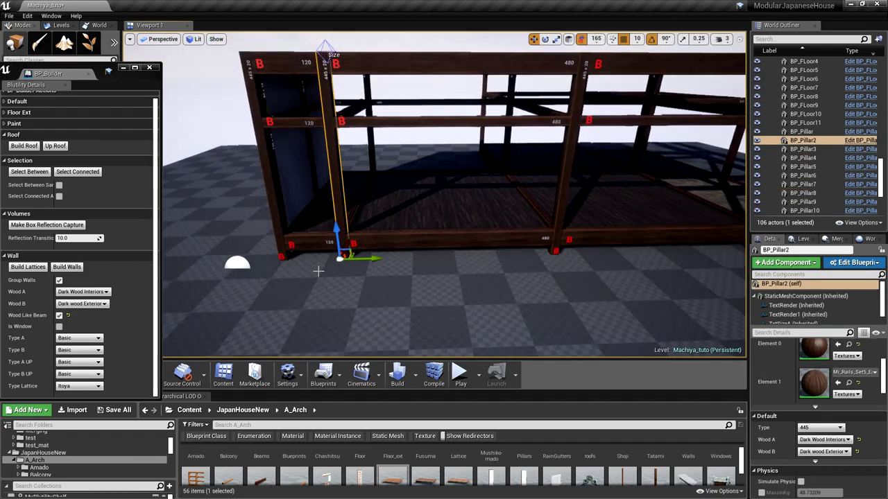
{"action": "scroll", "coordinate": [315, 263], "scroll_direction": "down", "scroll_amount": 2}
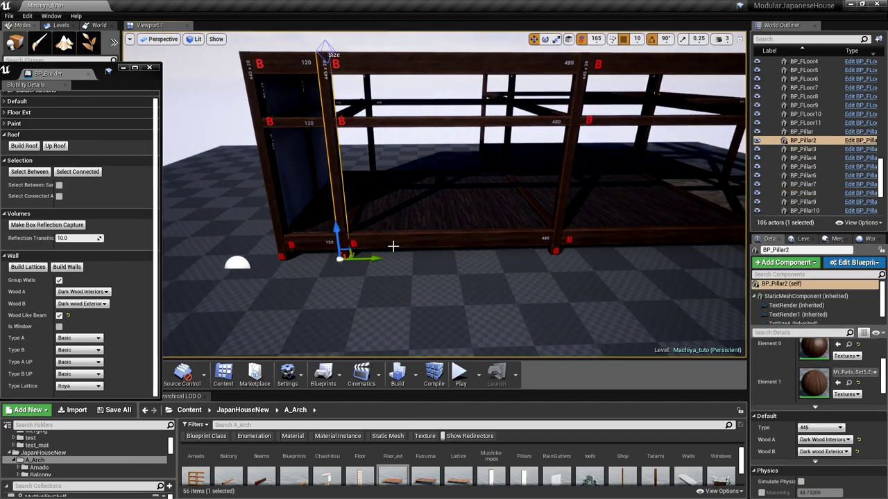
{"action": "right_click_drag", "start_coordinate": [486, 278], "coordinate": [524, 278]}
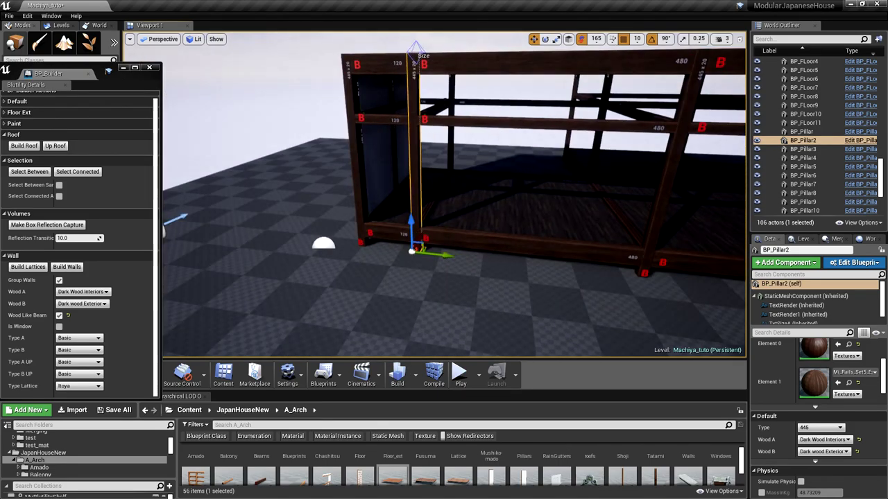
{"action": "right_click_drag", "start_coordinate": [463, 275], "coordinate": [446, 275]}
{"action": "scroll", "coordinate": [446, 276], "scroll_direction": "up", "scroll_amount": 4}
{"action": "left_click", "coordinate": [446, 275]}
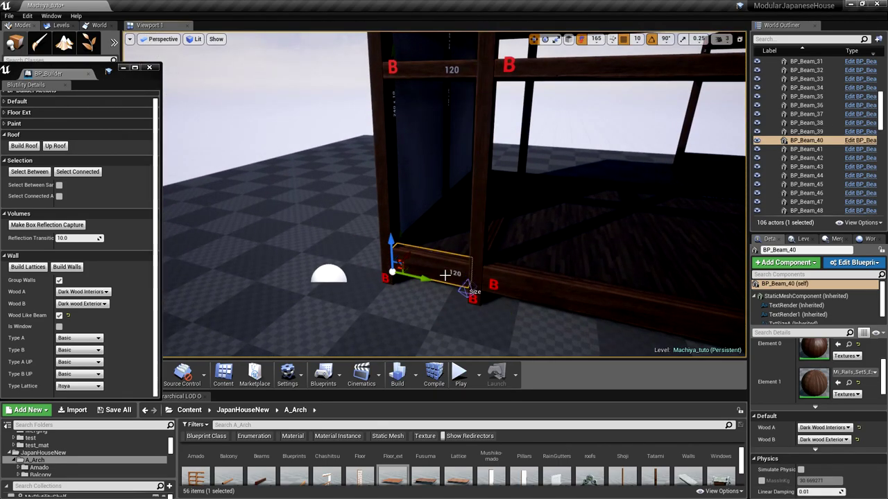
{"action": "scroll", "coordinate": [444, 267], "scroll_direction": "down", "scroll_amount": 4}
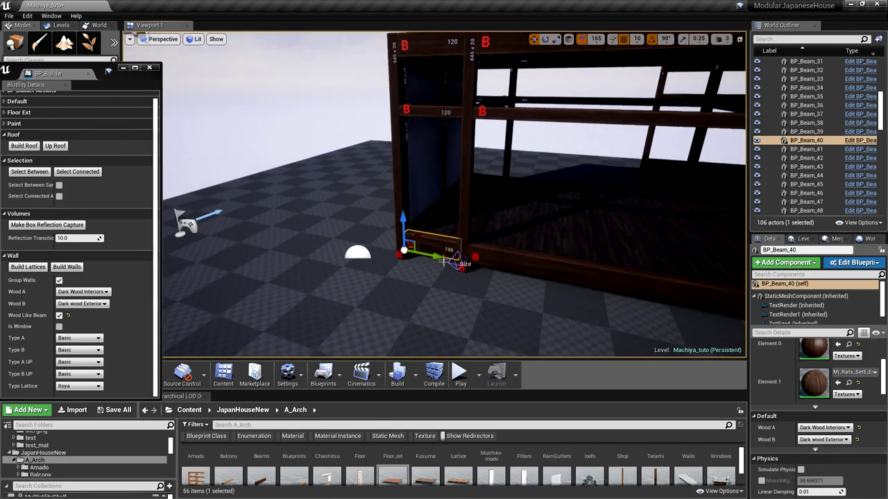
{"action": "left_click", "coordinate": [432, 112], "text": "ctrl"}
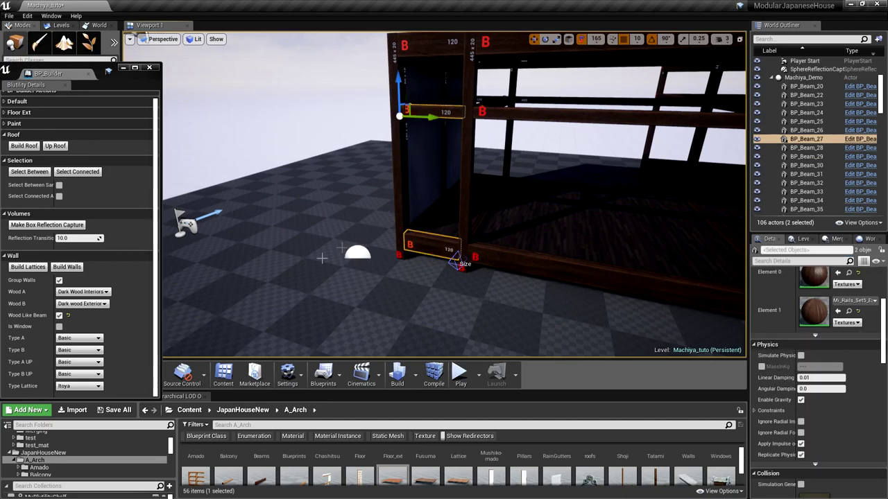
Set wall Type A to Basic 2 central, Type B to VPlanks HoleUp and Type B UP to VPlanks, and build the narrow bay's walls
{"action": "left_click", "coordinate": [82, 339]}
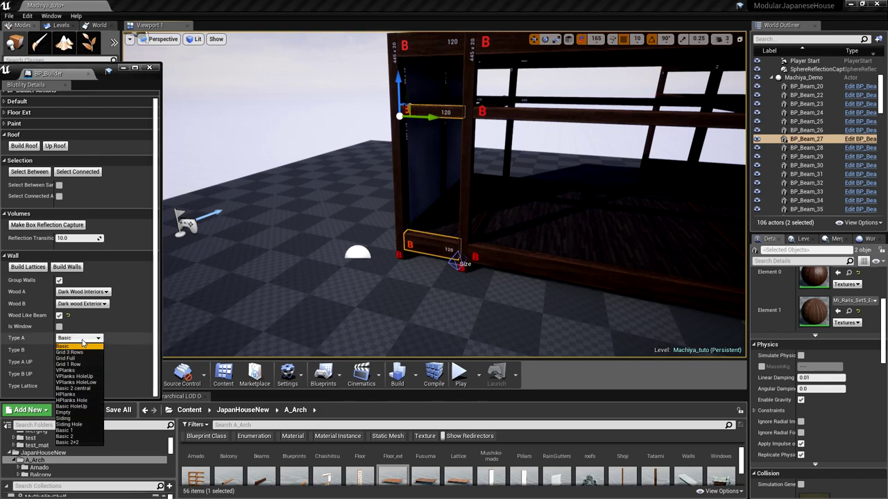
{"action": "left_click", "coordinate": [81, 389]}
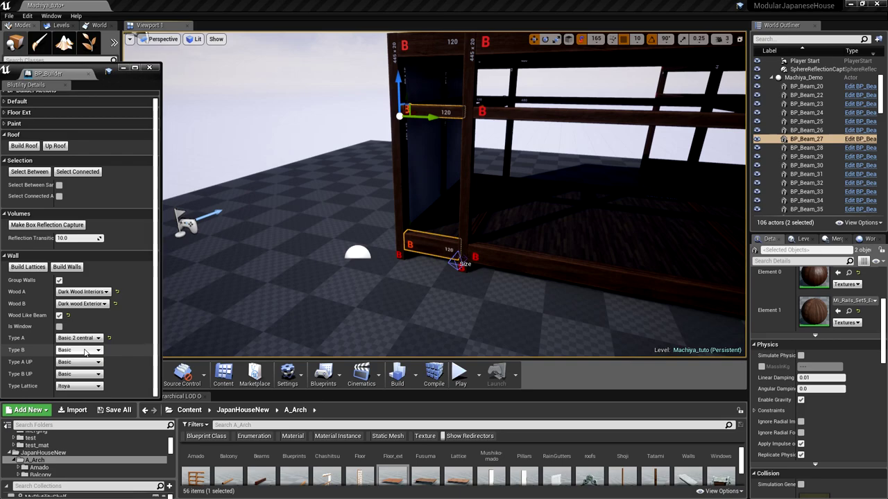
{"action": "left_click", "coordinate": [85, 350]}
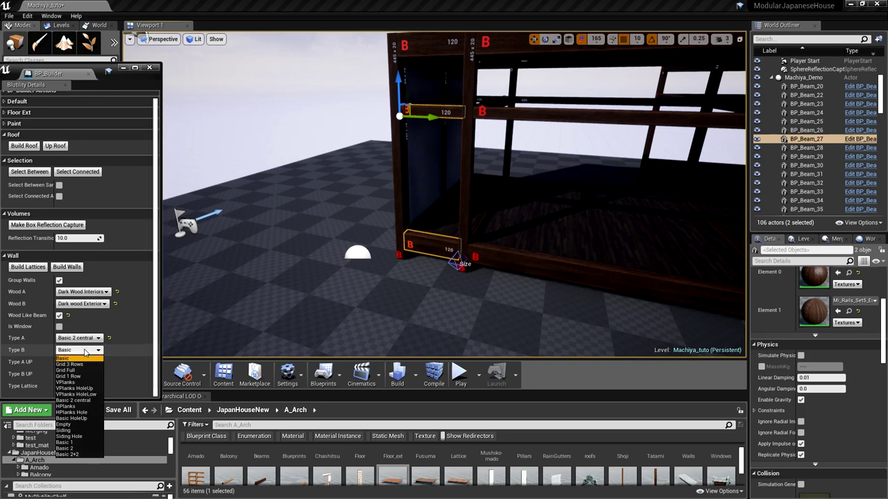
{"action": "left_click", "coordinate": [93, 389]}
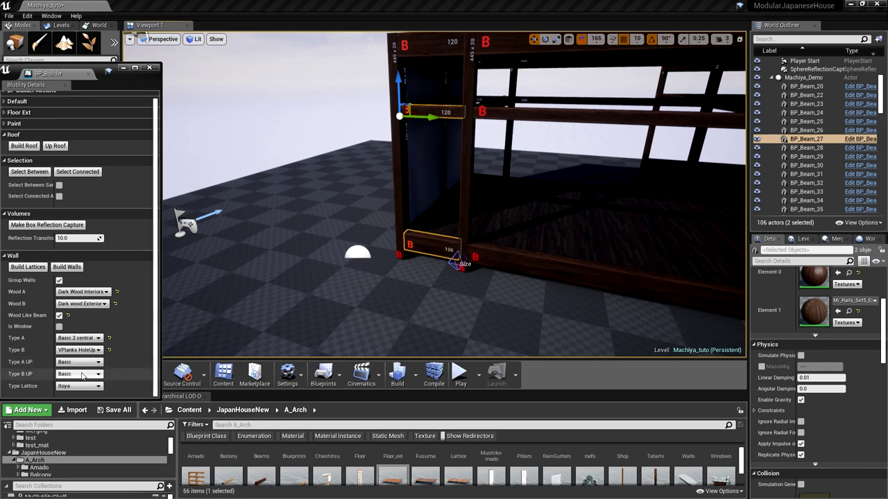
{"action": "left_click", "coordinate": [82, 375]}
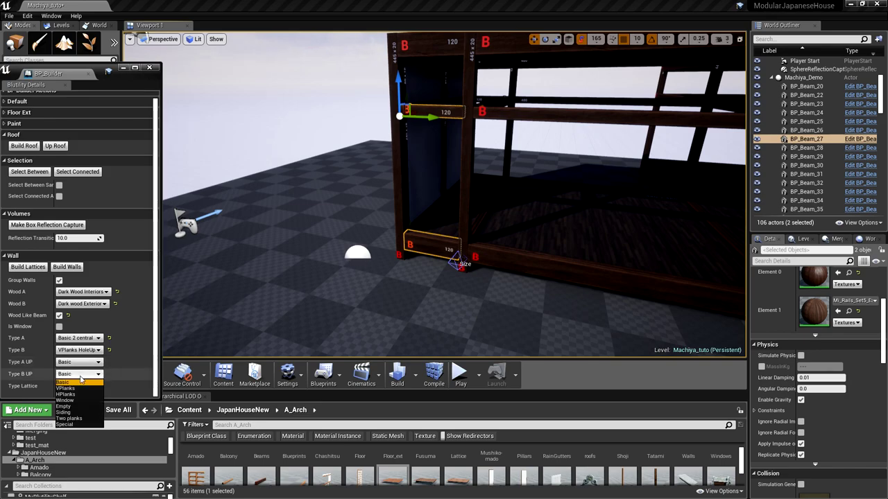
{"action": "left_click", "coordinate": [80, 390]}
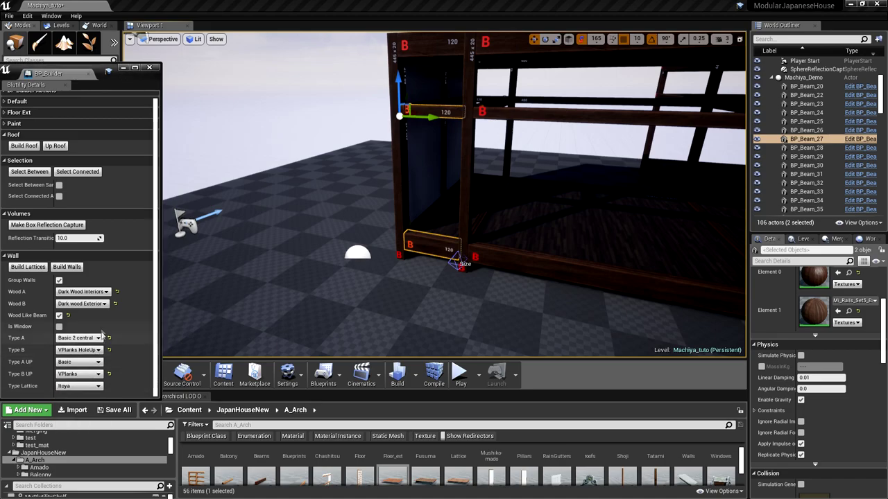
{"action": "left_click", "coordinate": [68, 267]}
{"action": "right_click_drag", "start_coordinate": [371, 276], "coordinate": [448, 241]}
{"action": "scroll", "coordinate": [399, 272], "scroll_direction": "down", "scroll_amount": 2}
{"action": "right_click_drag", "start_coordinate": [399, 271], "coordinate": [421, 271]}
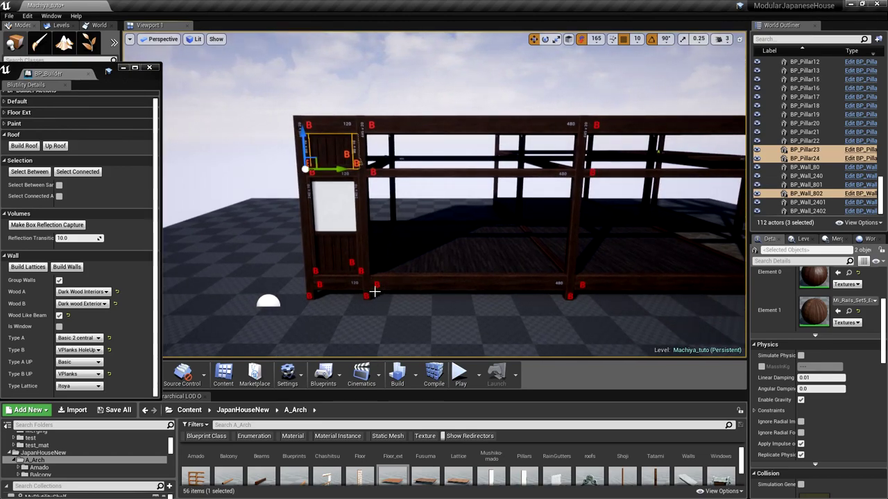
Place a BP_Beam_40 at the foot of the pillar beside the narrow bay and rotate it 90° to point outward
{"action": "scroll", "coordinate": [276, 456], "scroll_direction": "down", "scroll_amount": 2}
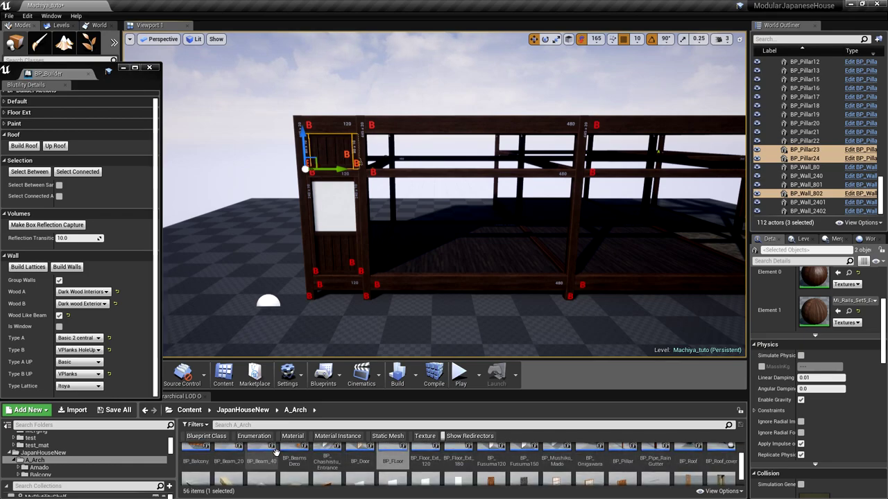
{"action": "left_click", "coordinate": [264, 459]}
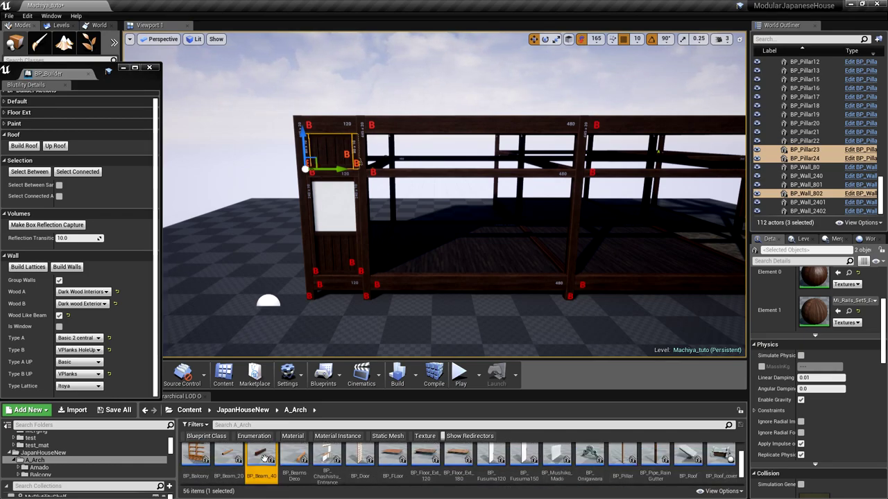
{"action": "left_click_drag", "start_coordinate": [335, 383], "coordinate": [367, 317]}
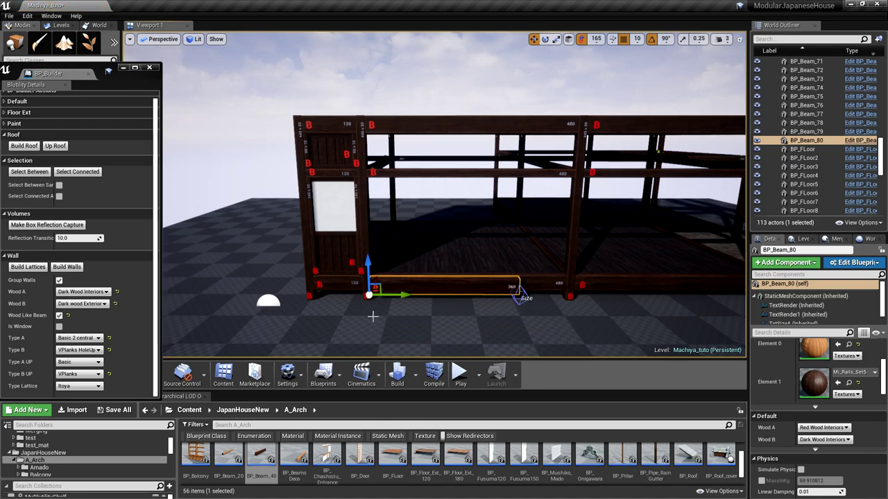
{"action": "key", "text": "e"}
{"action": "left_click_drag", "start_coordinate": [383, 312], "coordinate": [416, 312]}
{"action": "right_click_drag", "start_coordinate": [415, 315], "coordinate": [411, 332]}
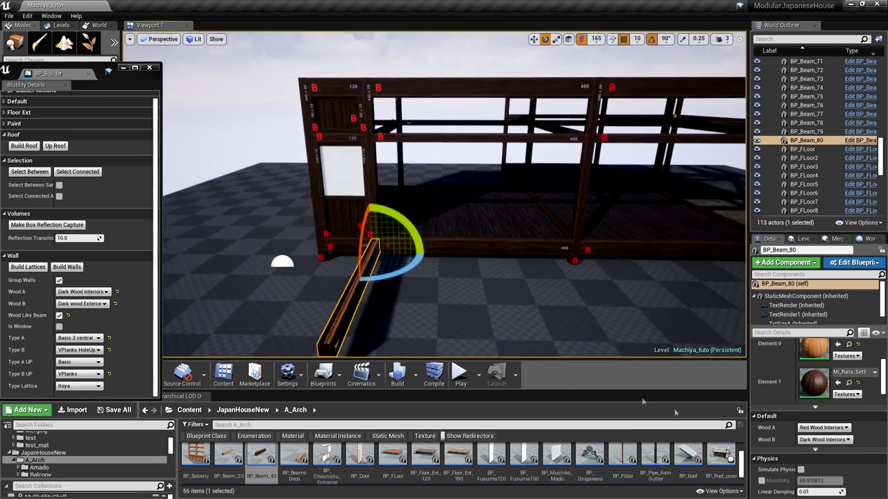
Set the new beam's Wood B to Dark wood Exterior and Wood A to Dark Wood Interiors
{"action": "left_click", "coordinate": [822, 442]}
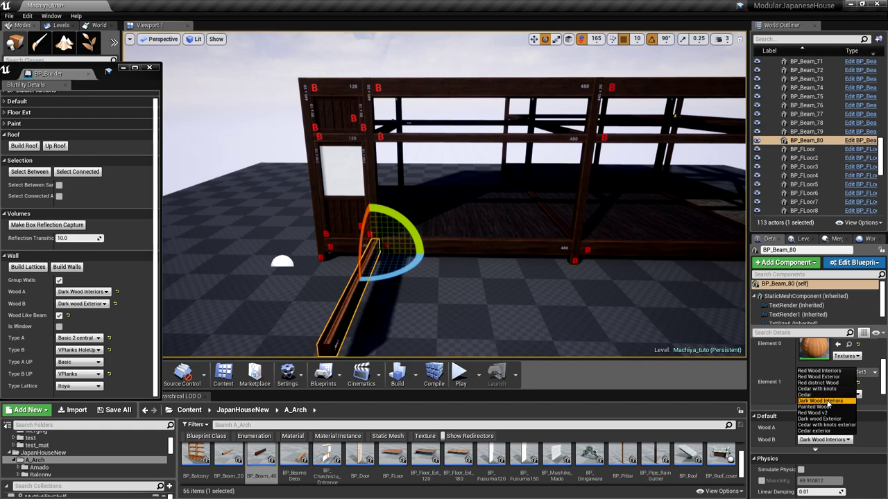
{"action": "left_click", "coordinate": [820, 419]}
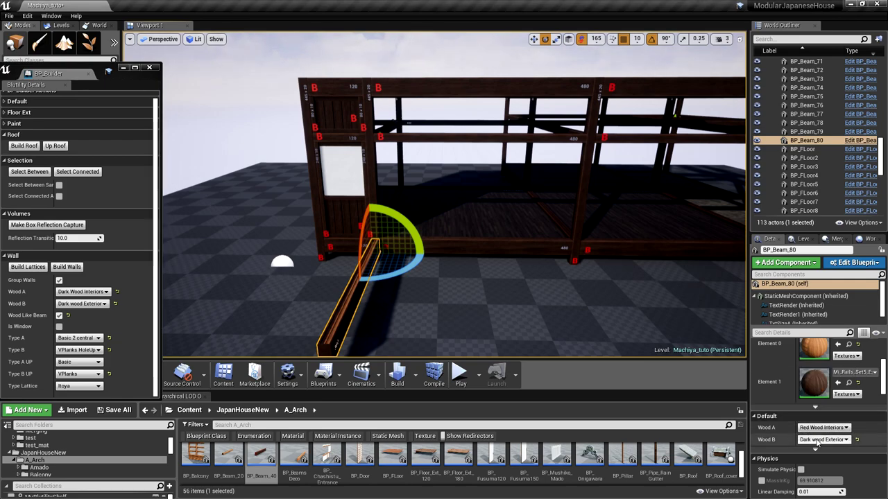
{"action": "left_click", "coordinate": [823, 428]}
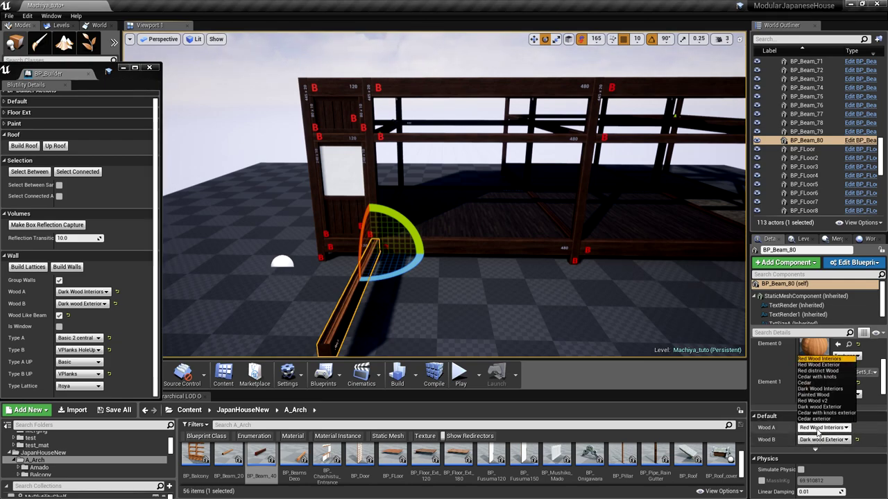
{"action": "left_click", "coordinate": [820, 390]}
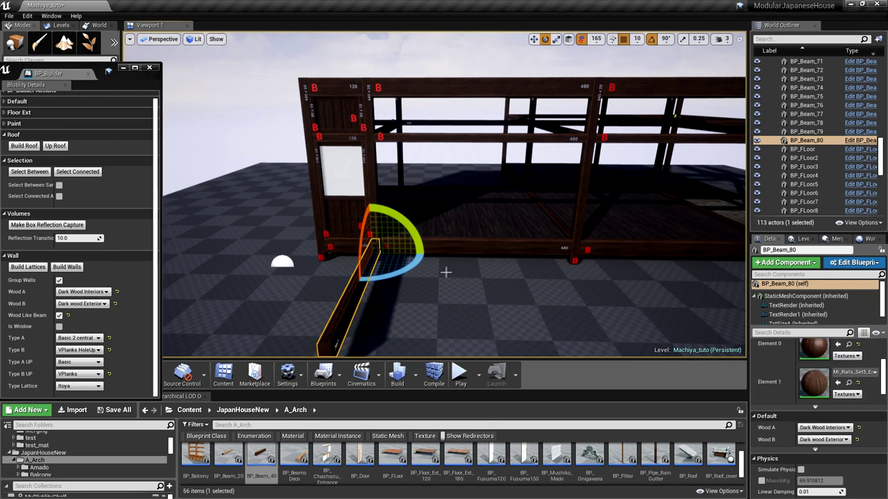
Shorten the outward-pointing beam to a short stub by moving its Size handle toward the pillar
{"action": "left_click", "coordinate": [364, 311]}
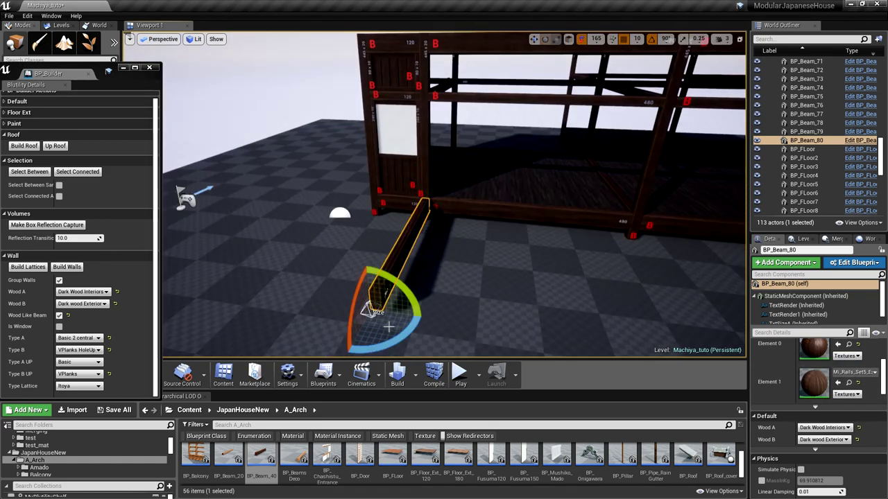
{"action": "key", "text": "w"}
{"action": "left_click_drag", "start_coordinate": [356, 337], "coordinate": [416, 241]}
{"action": "mouse_move", "coordinate": [425, 251]}
{"action": "right_mouse_down"}
{"action": "mouse_move", "coordinate": [368, 245]}
{"action": "mouse_move", "coordinate": [375, 260]}
{"action": "mouse_move", "coordinate": [444, 277]}
{"action": "mouse_move", "coordinate": [422, 256]}
{"action": "right_mouse_up"}
{"action": "mouse_move", "coordinate": [464, 232]}
{"action": "right_mouse_down"}
{"action": "mouse_move", "coordinate": [514, 208]}
{"action": "mouse_move", "coordinate": [467, 237]}
{"action": "mouse_move", "coordinate": [444, 232]}
{"action": "mouse_move", "coordinate": [466, 233]}
{"action": "mouse_move", "coordinate": [461, 242]}
{"action": "right_mouse_up"}
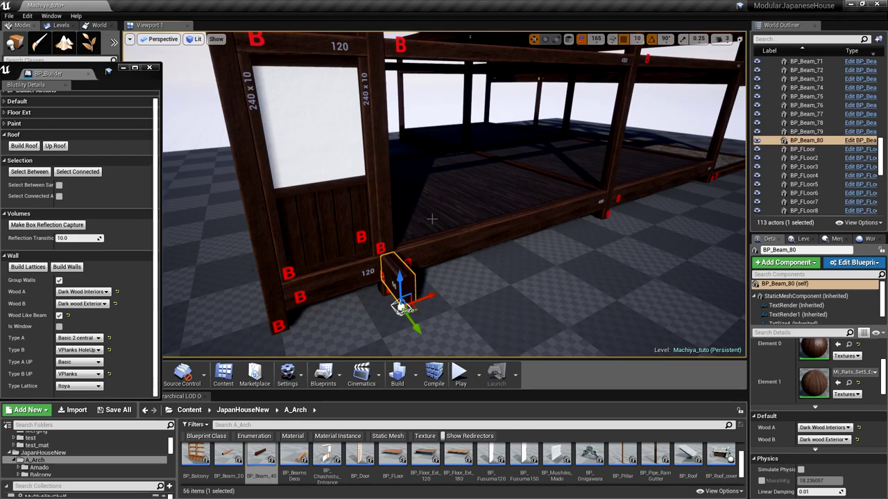
Duplicate the pillar beside the narrow bay and move the copy outward in front of the short beam
{"action": "left_click", "coordinate": [435, 221]}
{"action": "left_click", "coordinate": [382, 255]}
{"action": "scroll", "coordinate": [385, 267], "scroll_direction": "down", "scroll_amount": 3}
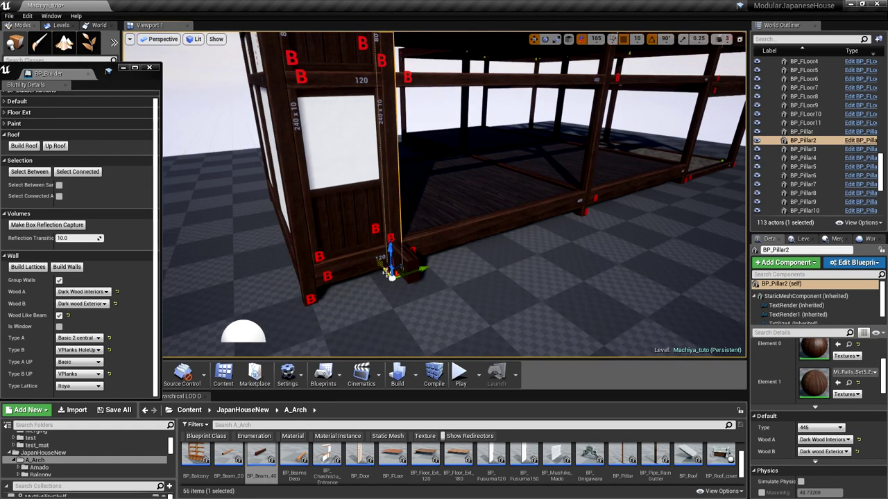
{"action": "left_click_drag", "start_coordinate": [384, 267], "coordinate": [406, 294], "text": "alt"}
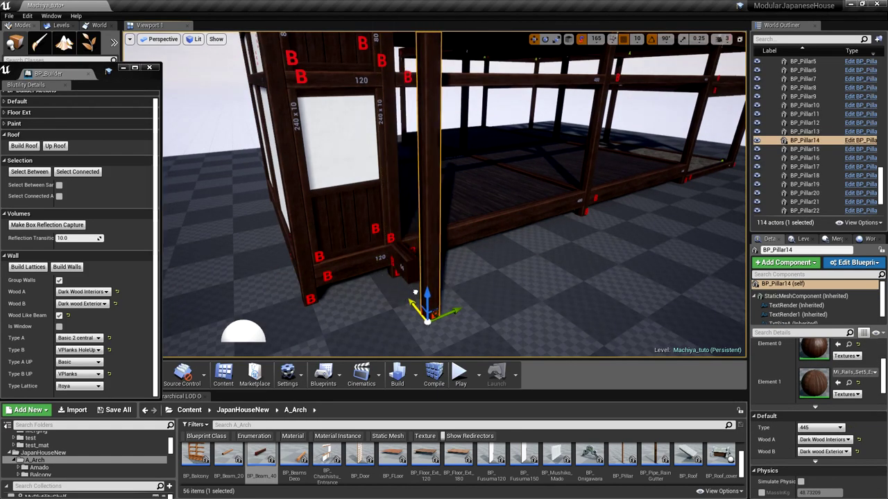
Duplicate the bottom 480 beam of the wide bay and move the copy outward in line with the front pillar
{"action": "left_click", "coordinate": [448, 237]}
{"action": "left_click_drag", "start_coordinate": [393, 252], "coordinate": [437, 275], "text": "alt"}
{"action": "right_click_drag", "start_coordinate": [369, 274], "coordinate": [387, 274]}
Duplicate the short side beam with a rotation and move the copy to the far end of the outer 480 beam
{"action": "left_click", "coordinate": [396, 260]}
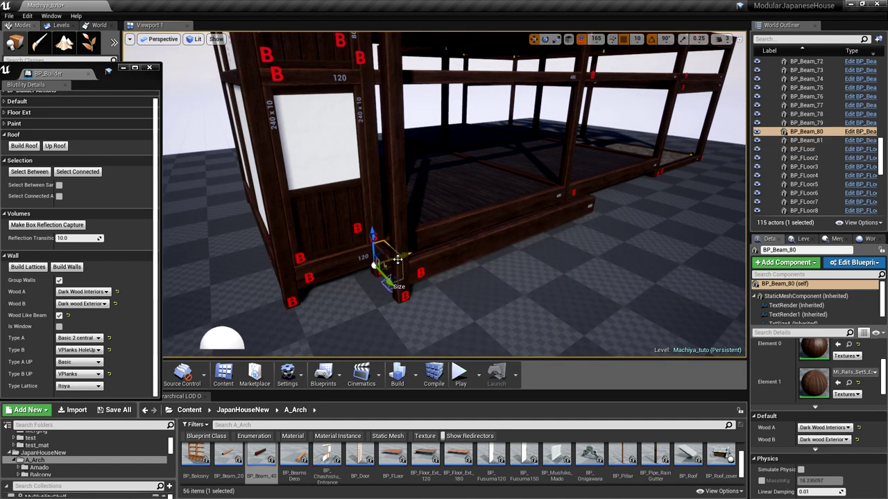
{"action": "key", "text": "e"}
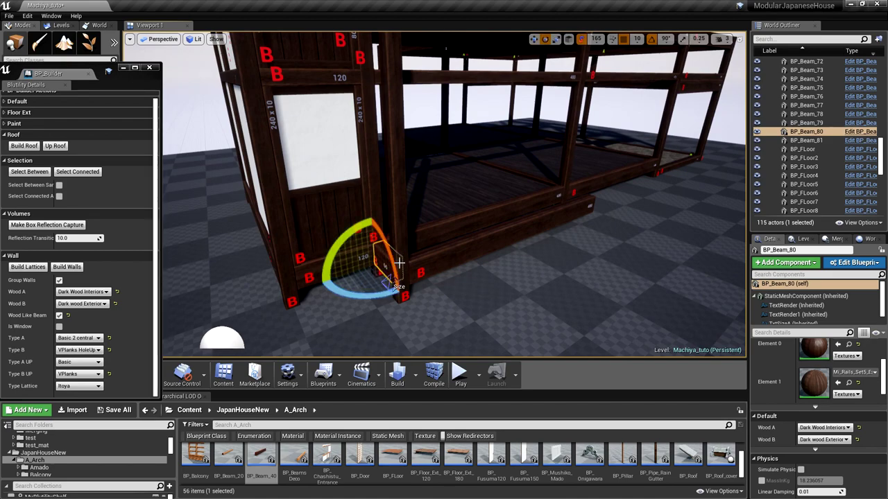
{"action": "left_click_drag", "start_coordinate": [393, 292], "coordinate": [319, 295], "text": "alt"}
{"action": "key", "text": "w"}
{"action": "left_click_drag", "start_coordinate": [364, 272], "coordinate": [546, 253]}
{"action": "left_click_drag", "start_coordinate": [534, 186], "coordinate": [564, 200]}
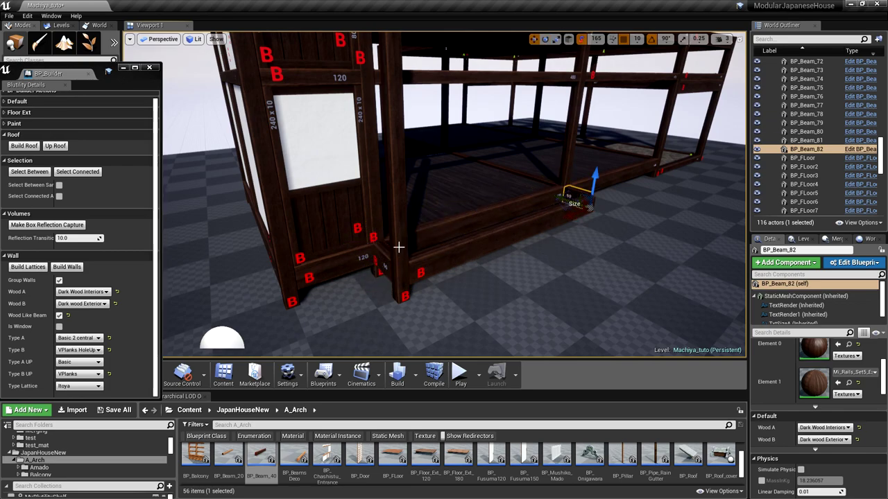
Duplicate the front pillar to the far end of the outer 480 beam and select both front pillars
{"action": "left_click", "coordinate": [399, 248]}
{"action": "scroll", "coordinate": [401, 251], "scroll_direction": "down", "scroll_amount": 3}
{"action": "left_click_drag", "start_coordinate": [431, 275], "coordinate": [501, 278], "text": "alt"}
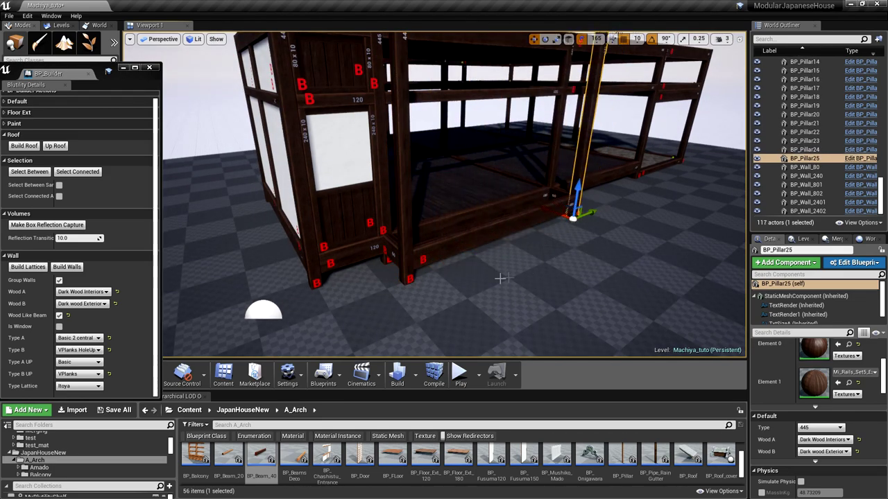
{"action": "left_click", "coordinate": [404, 240], "text": "ctrl"}
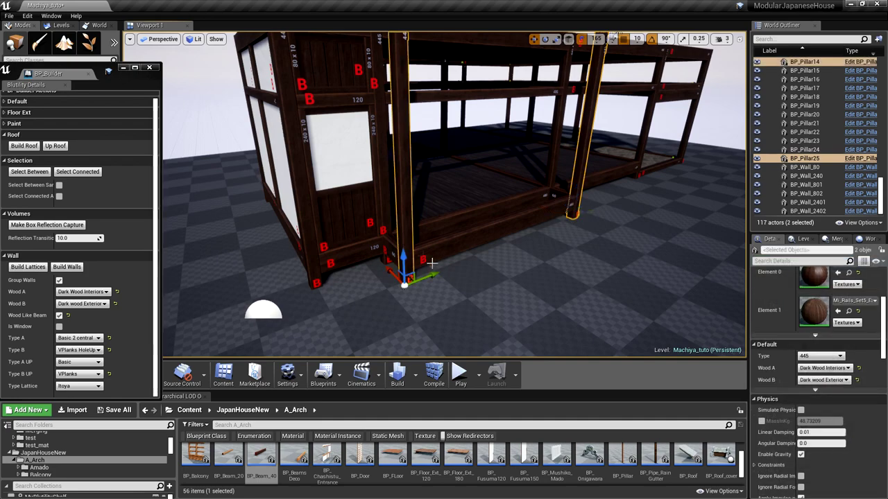
Set Wood A of the two selected front pillars to Dark wood Exterior
{"action": "left_click", "coordinate": [824, 368]}
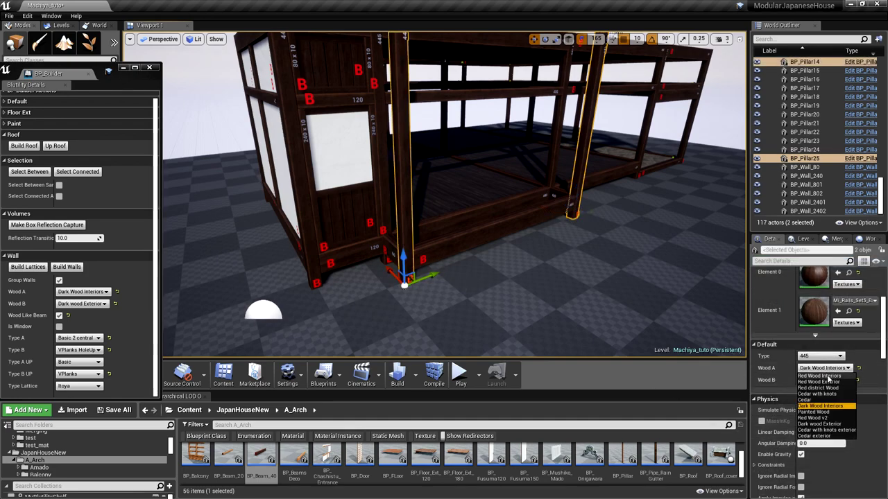
{"action": "left_click", "coordinate": [838, 425]}
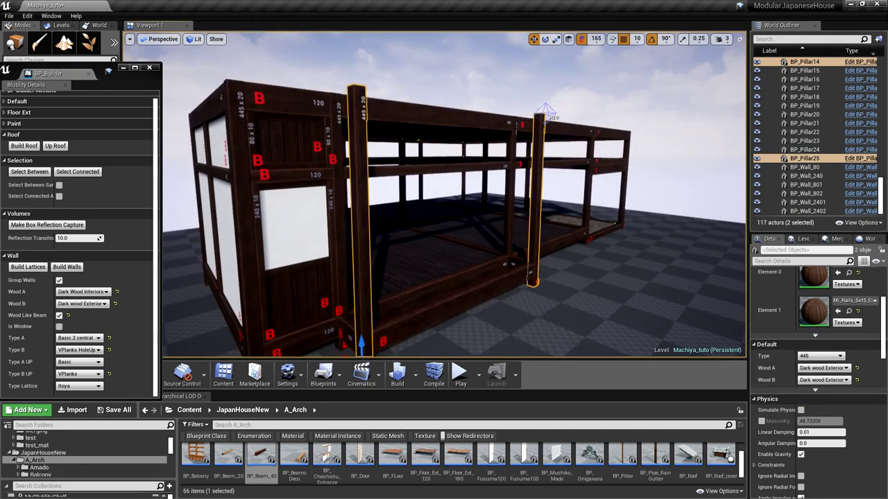
{"action": "right_click_drag", "start_coordinate": [572, 248], "coordinate": [541, 242]}
{"action": "scroll", "coordinate": [552, 252], "scroll_direction": "down", "scroll_amount": 5}
{"action": "scroll", "coordinate": [530, 255], "scroll_direction": "down", "scroll_amount": 5}
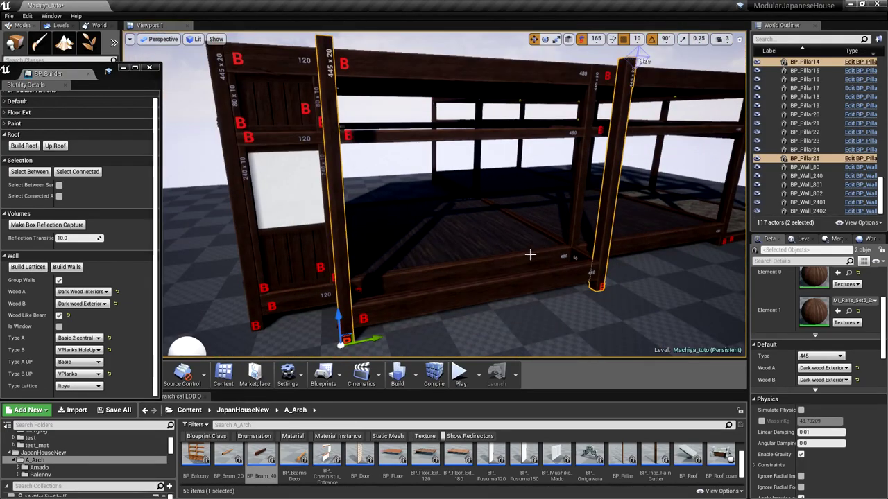
Duplicate the wide bay's floor outward, set the copy's type to 120x120 and size it to 60 x 480
{"action": "left_click", "coordinate": [500, 238]}
{"action": "right_click_drag", "start_coordinate": [426, 242], "coordinate": [427, 242]}
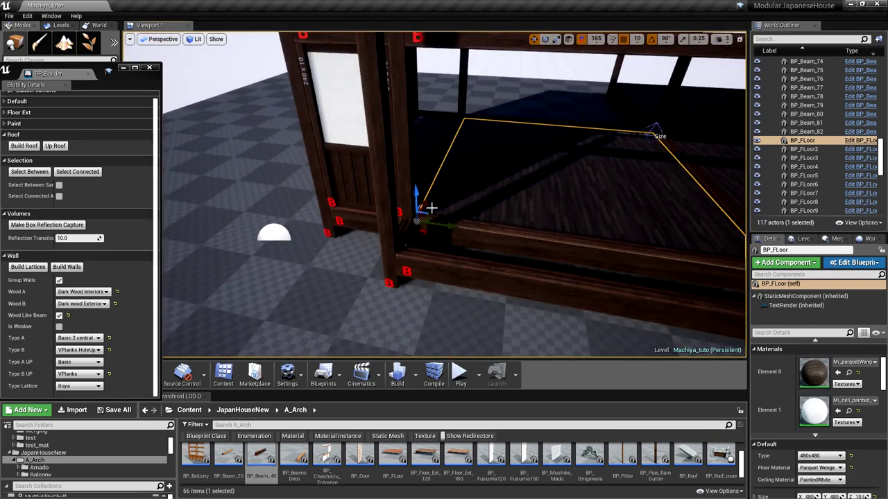
{"action": "left_click_drag", "start_coordinate": [427, 202], "coordinate": [368, 298], "text": "alt"}
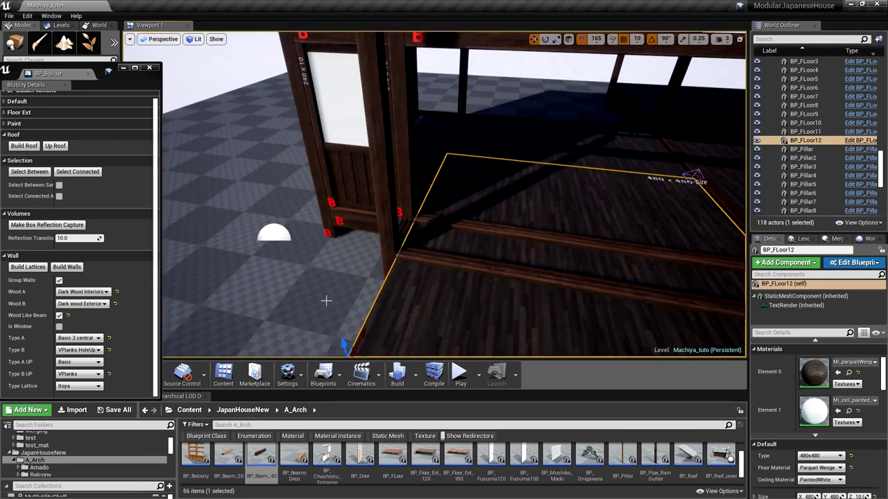
{"action": "scroll", "coordinate": [383, 272], "scroll_direction": "down", "scroll_amount": 5}
{"action": "left_click_drag", "start_coordinate": [403, 248], "coordinate": [360, 337]}
{"action": "right_click_drag", "start_coordinate": [323, 218], "coordinate": [324, 218]}
{"action": "left_click", "coordinate": [384, 134]}
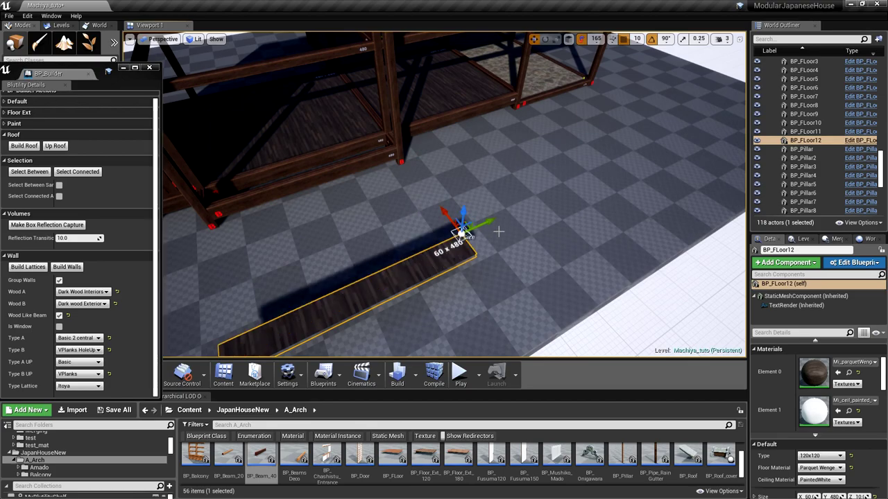
Move the 60 x 480 floor strip into the gap behind the outer bottom beam of the projecting bay
{"action": "right_click_drag", "start_coordinate": [498, 231], "coordinate": [473, 228]}
{"action": "left_click", "coordinate": [352, 259]}
{"action": "left_click_drag", "start_coordinate": [258, 290], "coordinate": [283, 154]}
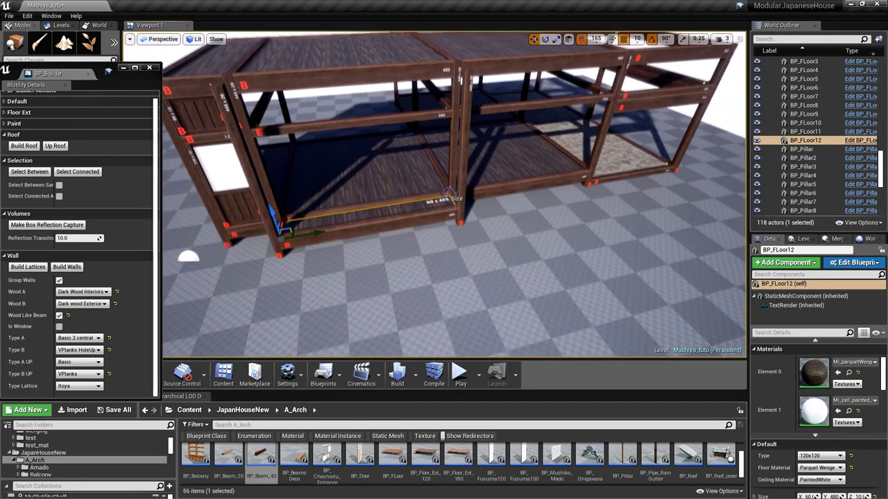
Select the three bottom beams of the projecting bay and build Itoya lattices on them
{"action": "mouse_move", "coordinate": [454, 208]}
{"action": "right_mouse_down"}
{"action": "mouse_move", "coordinate": [444, 240]}
{"action": "mouse_move", "coordinate": [444, 218]}
{"action": "right_mouse_up"}
{"action": "right_click_drag", "start_coordinate": [292, 151], "coordinate": [243, 173]}
{"action": "scroll", "coordinate": [301, 180], "scroll_direction": "down", "scroll_amount": 4}
{"action": "right_click_drag", "start_coordinate": [301, 181], "coordinate": [451, 206]}
{"action": "left_click", "coordinate": [317, 229]}
{"action": "left_click", "coordinate": [323, 212], "text": "ctrl"}
{"action": "left_click", "coordinate": [494, 202], "text": "ctrl"}
{"action": "scroll", "coordinate": [493, 205], "scroll_direction": "down", "scroll_amount": 5}
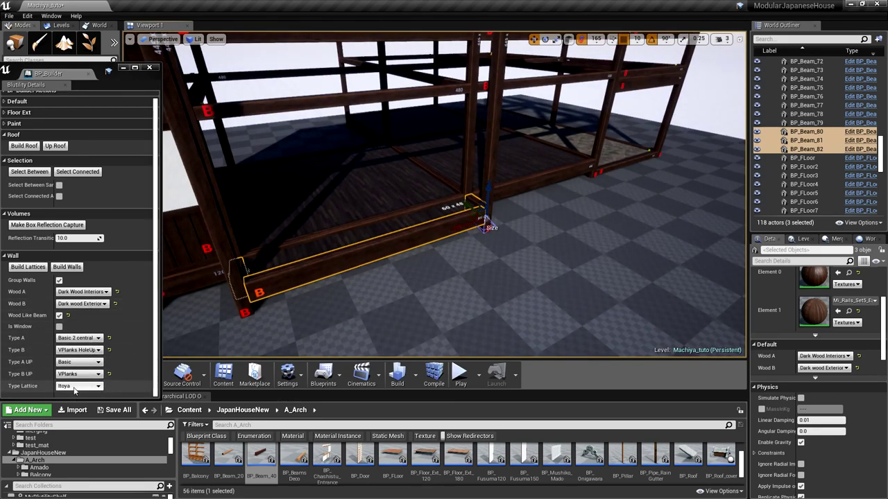
{"action": "left_click", "coordinate": [29, 268]}
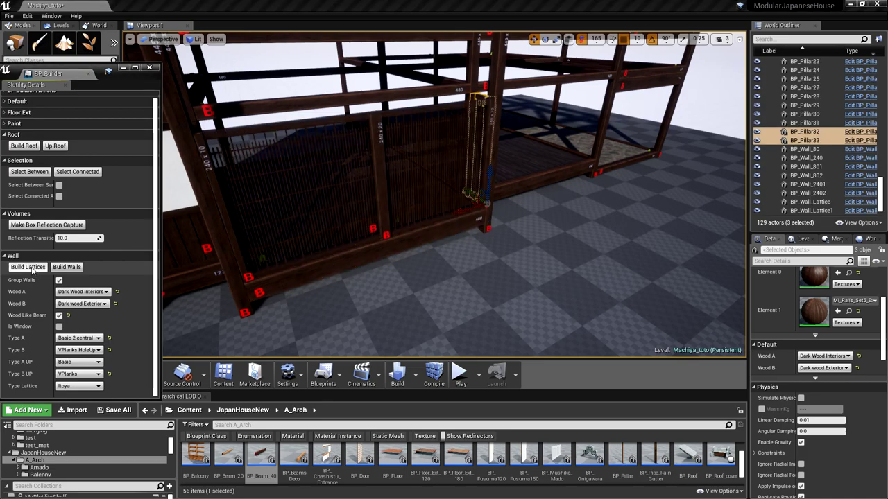
Check the lattices around the projecting bay and remove them together with their small pillars
{"action": "right_click_drag", "start_coordinate": [366, 281], "coordinate": [499, 282]}
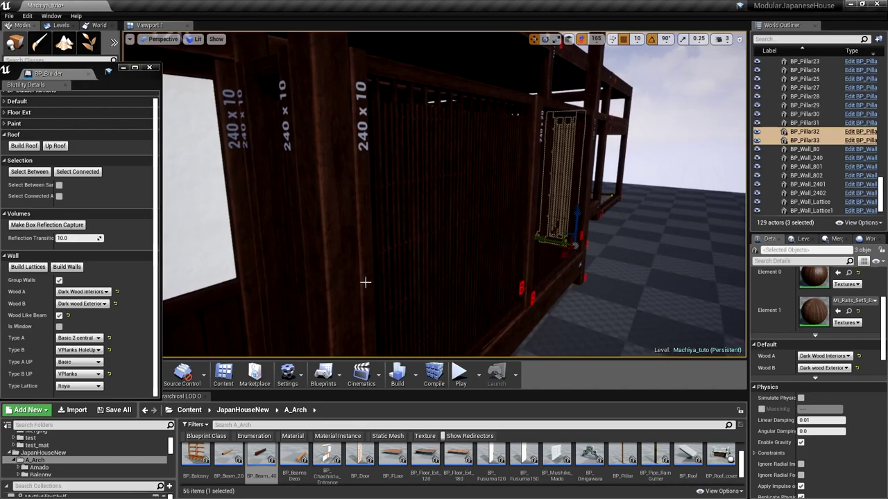
{"action": "scroll", "coordinate": [366, 283], "scroll_direction": "down", "scroll_amount": 5}
{"action": "right_click_drag", "start_coordinate": [367, 283], "coordinate": [427, 282]}
{"action": "right_click_drag", "start_coordinate": [367, 283], "coordinate": [290, 343]}
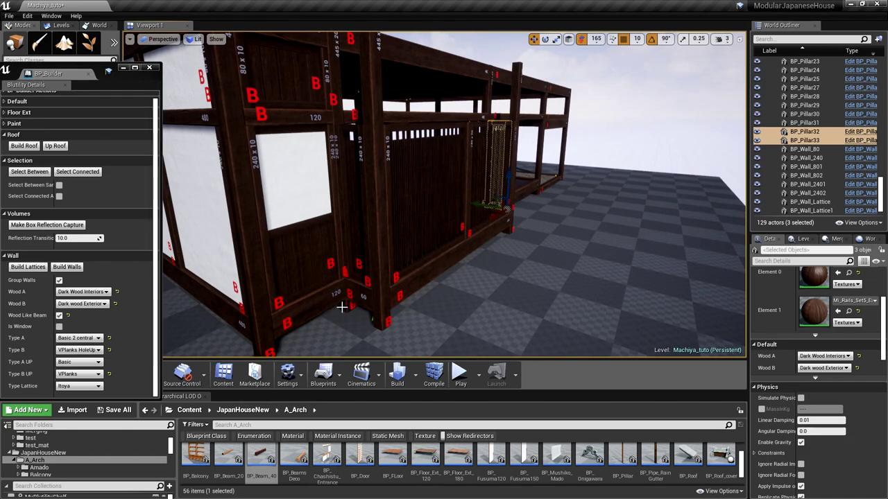
{"action": "key", "text": "Delete"}
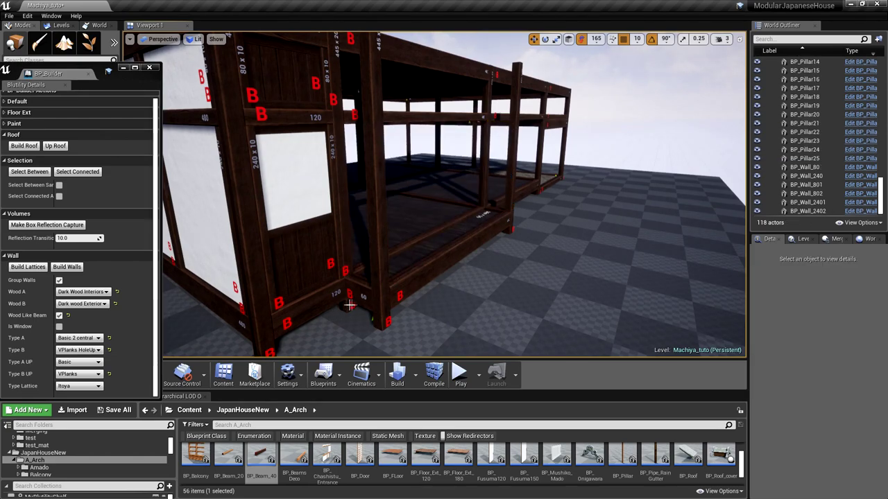
Select the projecting bay's three bottom beams and build lattices of type Komeya on them
{"action": "left_click", "coordinate": [358, 298]}
{"action": "left_click", "coordinate": [413, 270], "text": "ctrl"}
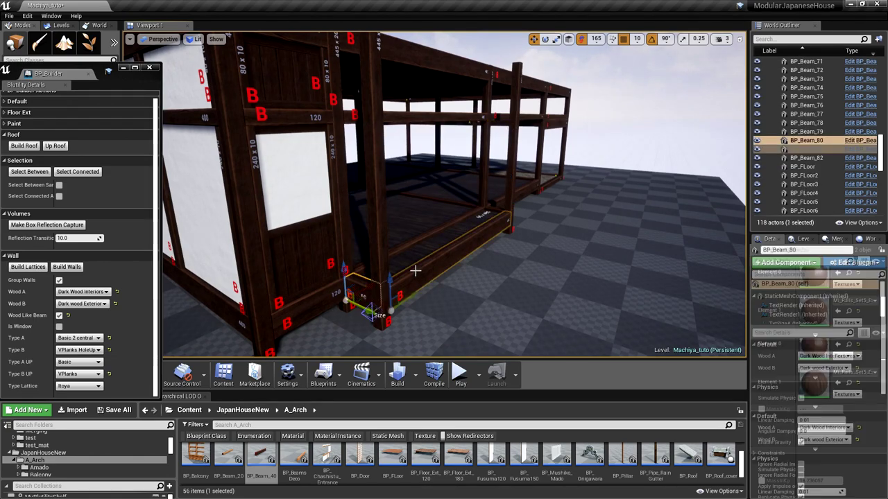
{"action": "left_click", "coordinate": [491, 208], "text": "ctrl"}
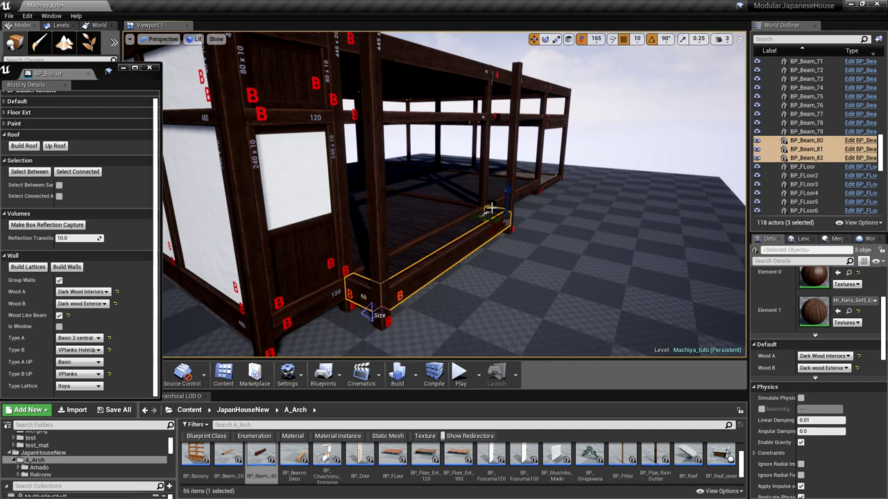
{"action": "left_click", "coordinate": [79, 385]}
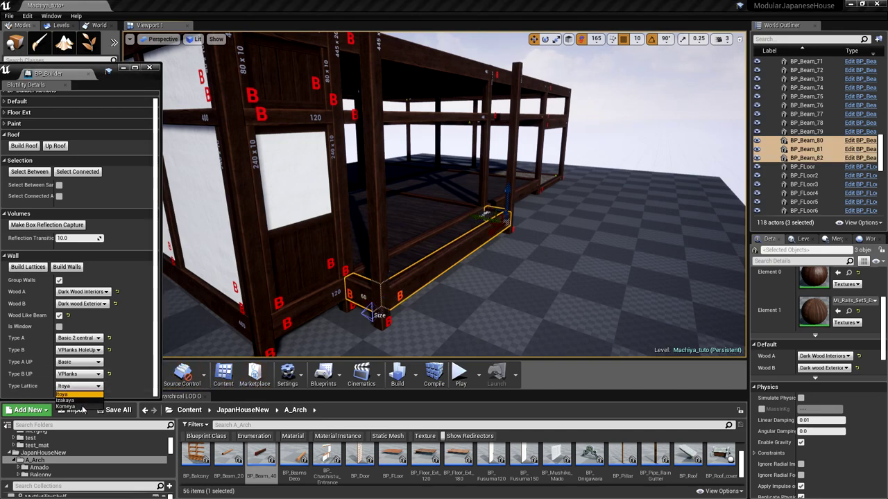
{"action": "left_click", "coordinate": [70, 407]}
{"action": "left_click", "coordinate": [67, 267]}
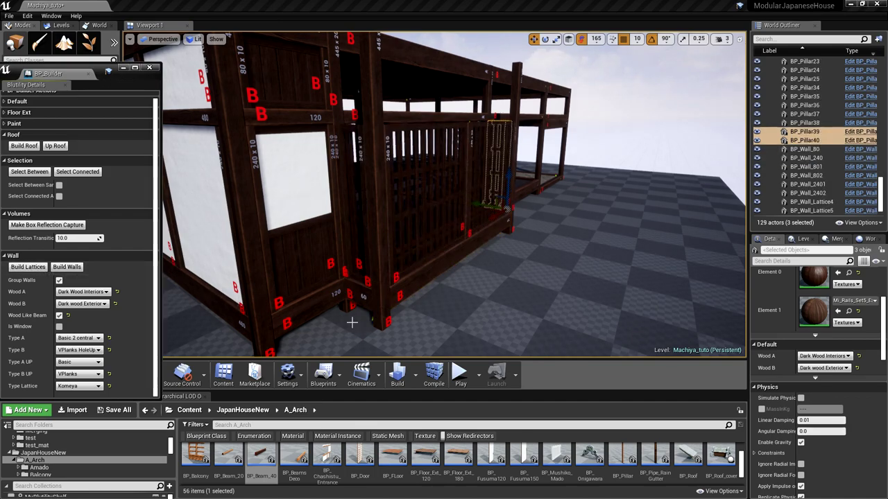
{"action": "left_click", "coordinate": [359, 248]}
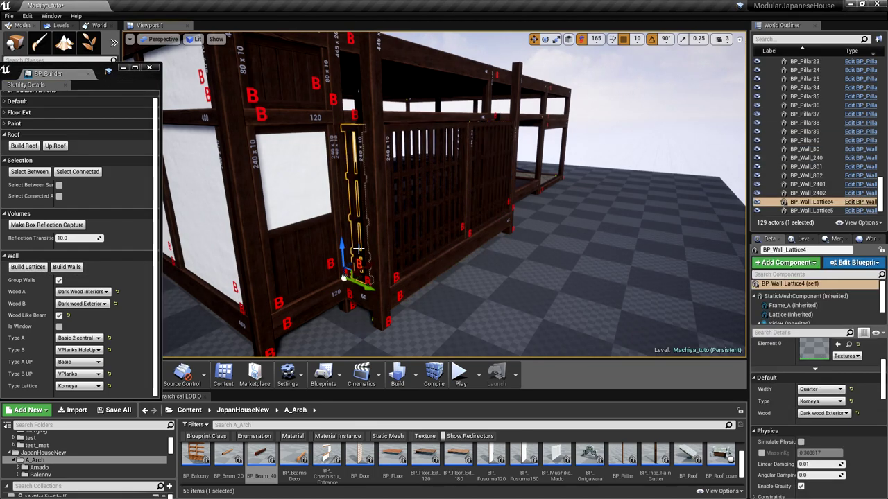
{"action": "left_click", "coordinate": [413, 256], "text": "ctrl"}
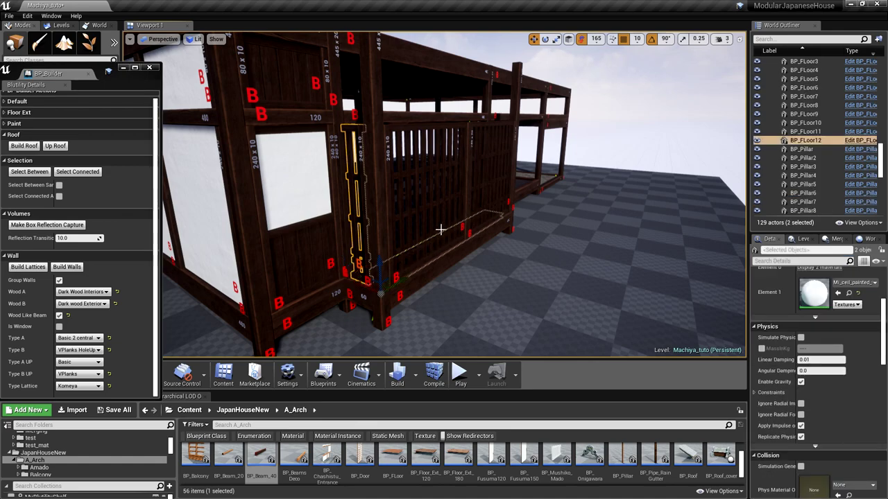
{"action": "left_click", "coordinate": [471, 278]}
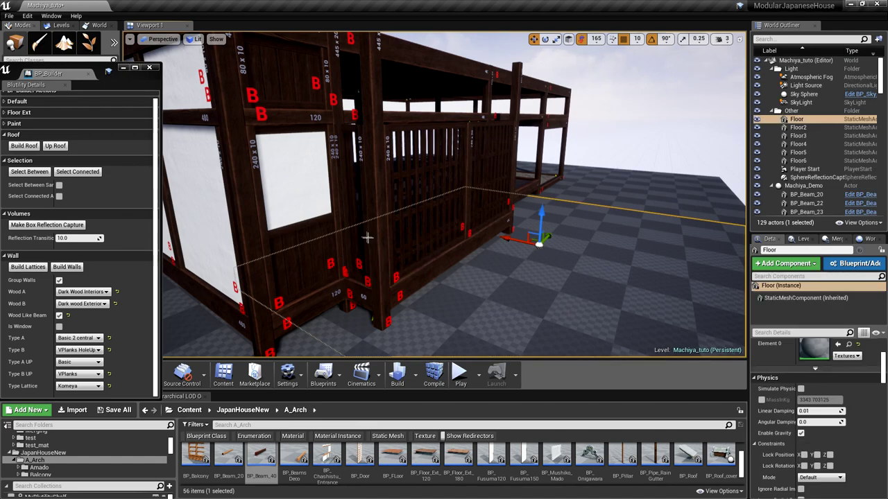
Select all four lattice panels on the front and both short sides of the projecting bay
{"action": "left_click", "coordinate": [355, 142]}
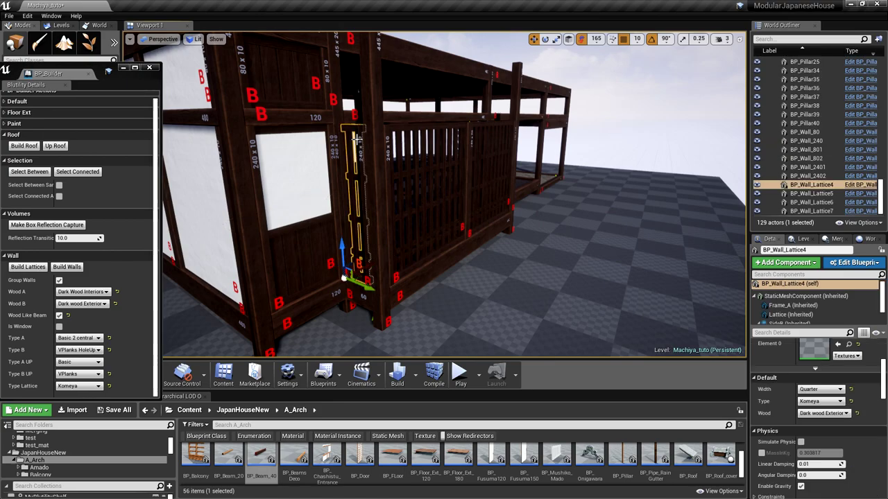
{"action": "left_click", "coordinate": [435, 125], "text": "ctrl"}
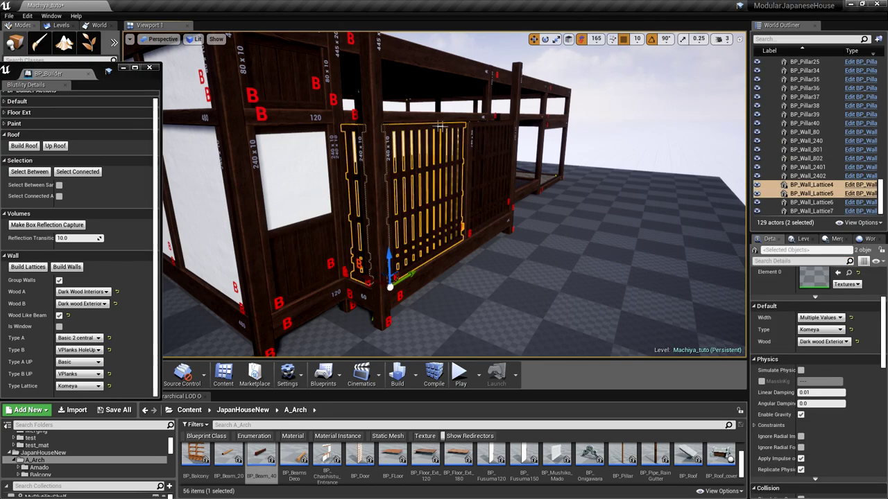
{"action": "left_click", "coordinate": [483, 123], "text": "ctrl"}
{"action": "key", "text": "w"}
{"action": "right_click_drag", "start_coordinate": [515, 173], "coordinate": [451, 197]}
{"action": "scroll", "coordinate": [504, 166], "scroll_direction": "down", "scroll_amount": 3}
{"action": "right_click_drag", "start_coordinate": [451, 163], "coordinate": [444, 132]}
{"action": "right_click_drag", "start_coordinate": [416, 167], "coordinate": [448, 155]}
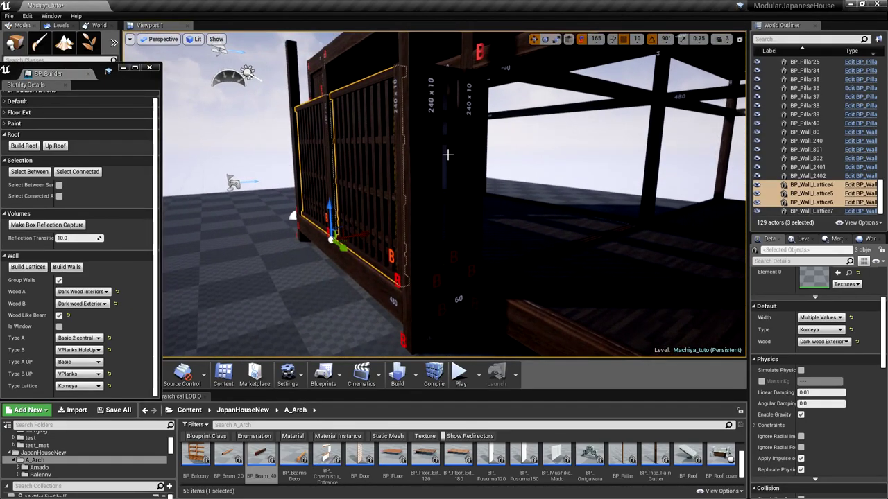
{"action": "left_click", "coordinate": [442, 140], "text": "ctrl"}
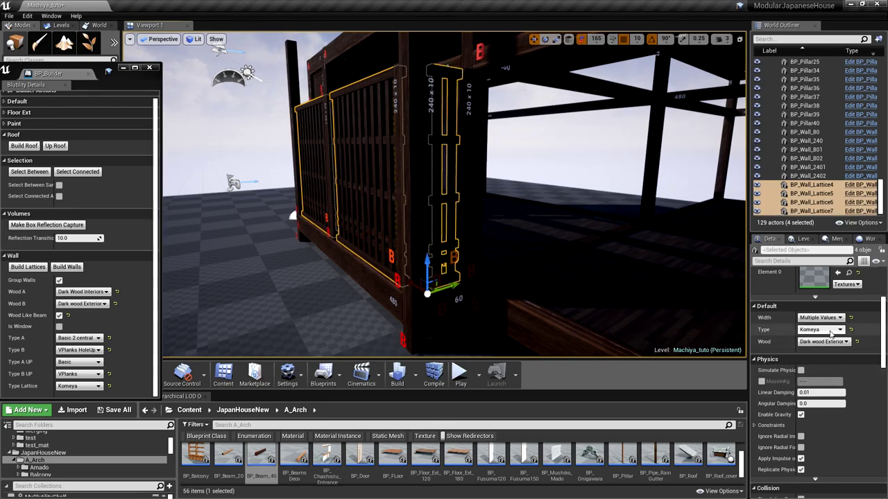
Try the Izakaya type on the four selected lattice panels and settle on Itoya
{"action": "left_click", "coordinate": [831, 334]}
{"action": "left_click", "coordinate": [824, 344]}
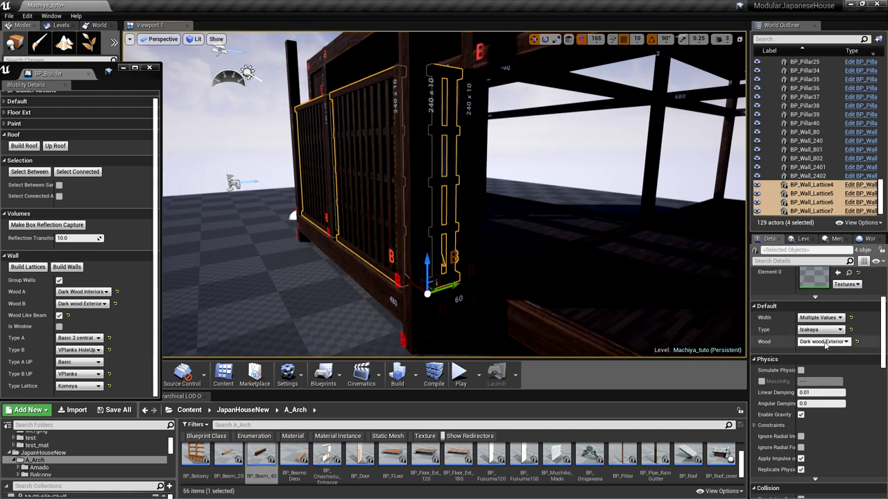
{"action": "left_click", "coordinate": [820, 329]}
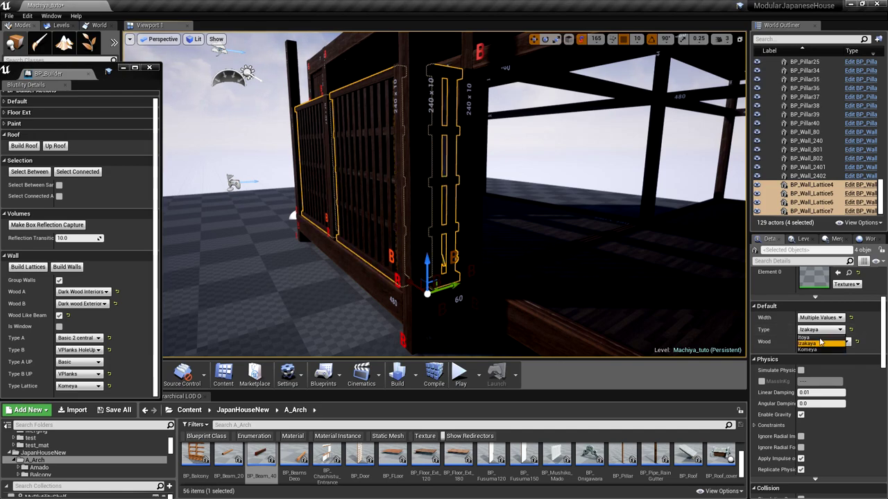
{"action": "left_click", "coordinate": [818, 334]}
{"action": "right_click_drag", "start_coordinate": [492, 272], "coordinate": [478, 255]}
{"action": "scroll", "coordinate": [496, 285], "scroll_direction": "down", "scroll_amount": 3}
{"action": "mouse_move", "coordinate": [493, 291]}
{"action": "right_mouse_down"}
{"action": "mouse_move", "coordinate": [452, 283]}
{"action": "mouse_move", "coordinate": [492, 299]}
{"action": "right_mouse_up"}
{"action": "scroll", "coordinate": [492, 299], "scroll_direction": "down", "scroll_amount": 4}
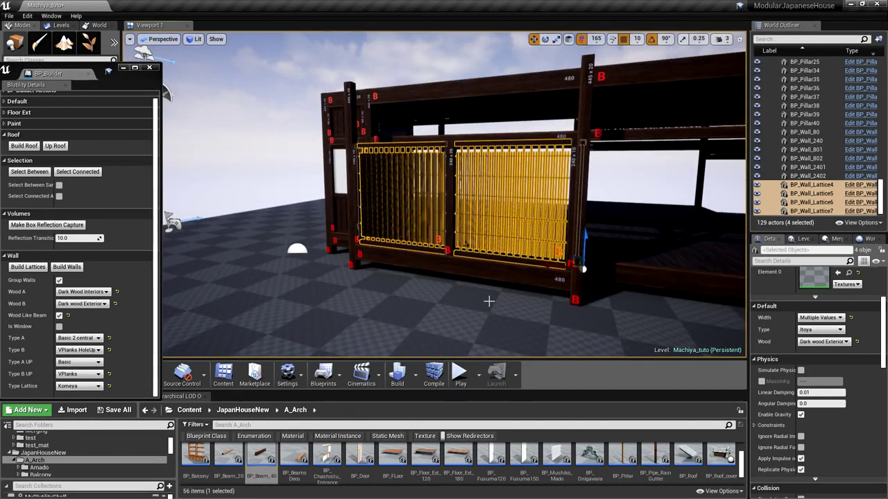
Duplicate the middle 480 beam of the wide bay and move the copy outward onto the top of the front lattices
{"action": "right_click_drag", "start_coordinate": [405, 265], "coordinate": [416, 239]}
{"action": "scroll", "coordinate": [406, 265], "scroll_direction": "up", "scroll_amount": 4}
{"action": "scroll", "coordinate": [405, 265], "scroll_direction": "down", "scroll_amount": 4}
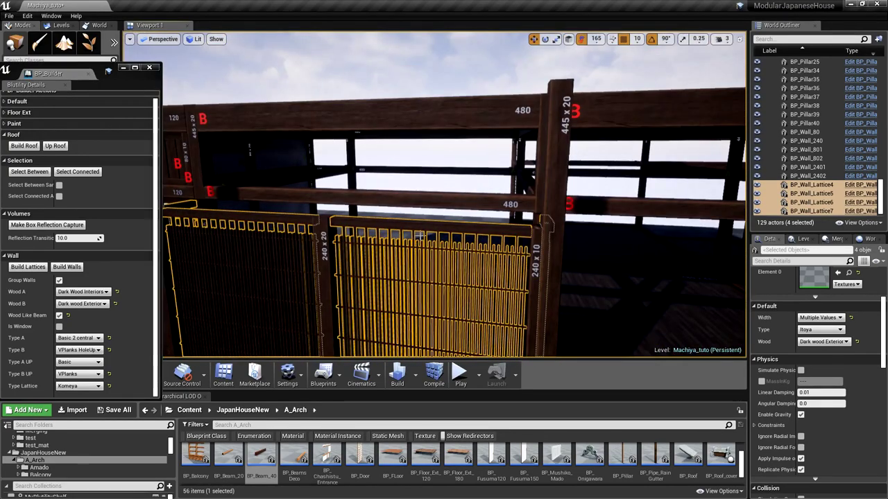
{"action": "left_click", "coordinate": [434, 200]}
{"action": "scroll", "coordinate": [433, 200], "scroll_direction": "down", "scroll_amount": 4}
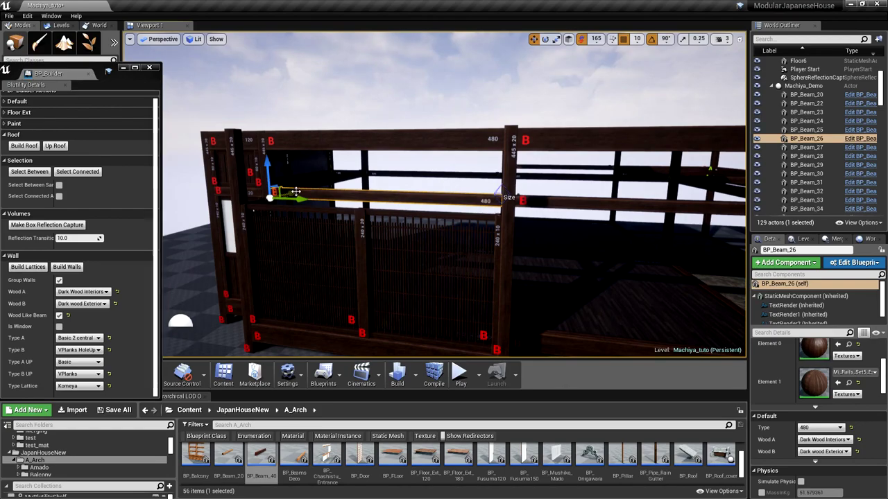
{"action": "left_click_drag", "start_coordinate": [291, 193], "coordinate": [263, 203], "text": "alt"}
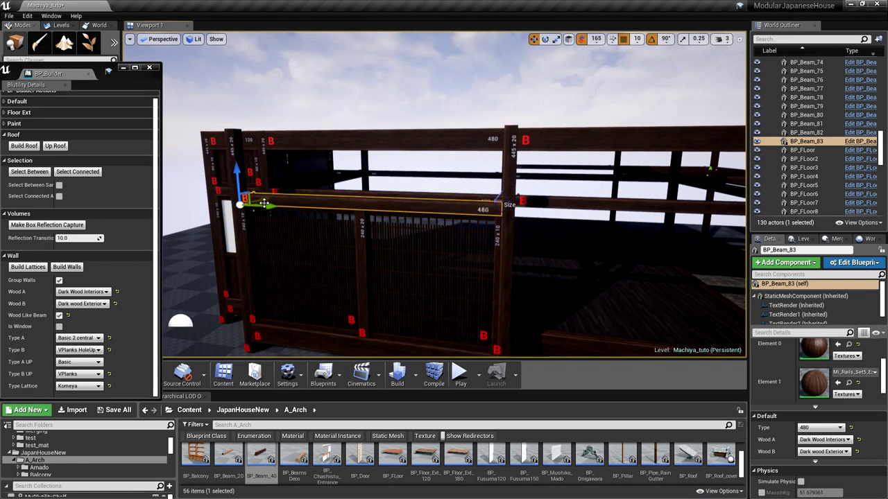
Duplicate the beam above the lattices with a rotation, change the copy to type 120 and fit it on the bay's short side
{"action": "mouse_move", "coordinate": [301, 223]}
{"action": "right_mouse_down"}
{"action": "mouse_move", "coordinate": [198, 226]}
{"action": "mouse_move", "coordinate": [311, 230]}
{"action": "right_mouse_up"}
{"action": "scroll", "coordinate": [301, 222], "scroll_direction": "up", "scroll_amount": 4}
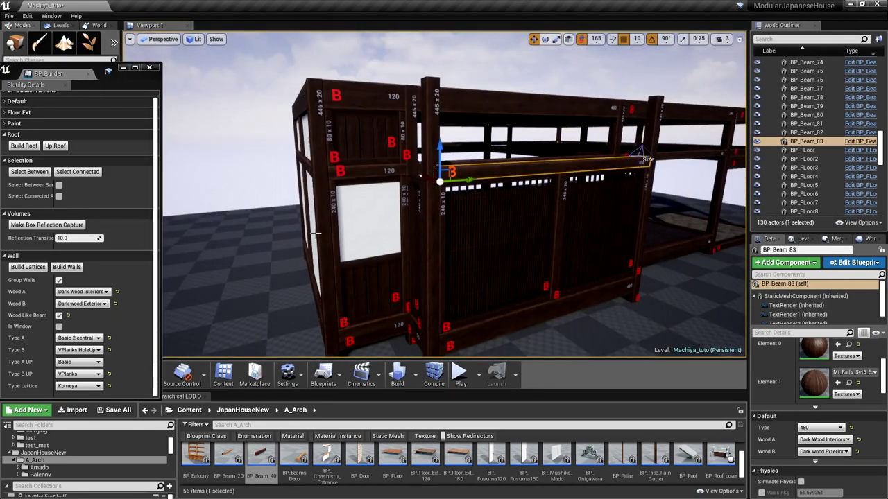
{"action": "key", "text": "e"}
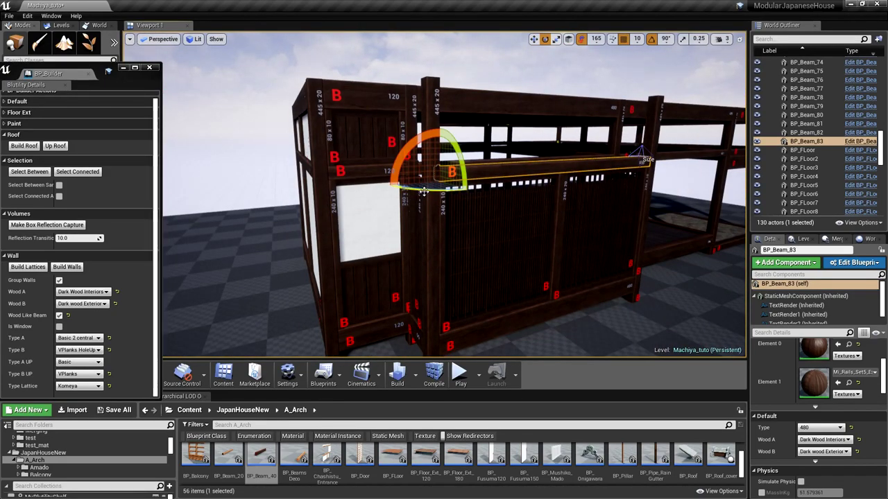
{"action": "mouse_move", "coordinate": [423, 191]}
{"action": "left_mouse_down", "text": "alt"}
{"action": "mouse_move", "coordinate": [432, 183]}
{"action": "mouse_move", "coordinate": [420, 181]}
{"action": "left_mouse_up", "text": "alt"}
{"action": "key", "text": "w"}
{"action": "right_click_drag", "start_coordinate": [420, 180], "coordinate": [428, 202]}
{"action": "left_click", "coordinate": [509, 200]}
{"action": "left_click_drag", "start_coordinate": [536, 200], "coordinate": [201, 194]}
Duplicate the short side beam above the lattices and fit the copy at the opposite end of the projecting bay
{"action": "right_click_drag", "start_coordinate": [197, 217], "coordinate": [173, 213]}
{"action": "right_click_drag", "start_coordinate": [337, 177], "coordinate": [416, 182]}
{"action": "right_click_drag", "start_coordinate": [212, 219], "coordinate": [191, 221]}
{"action": "scroll", "coordinate": [191, 222], "scroll_direction": "down", "scroll_amount": 5}
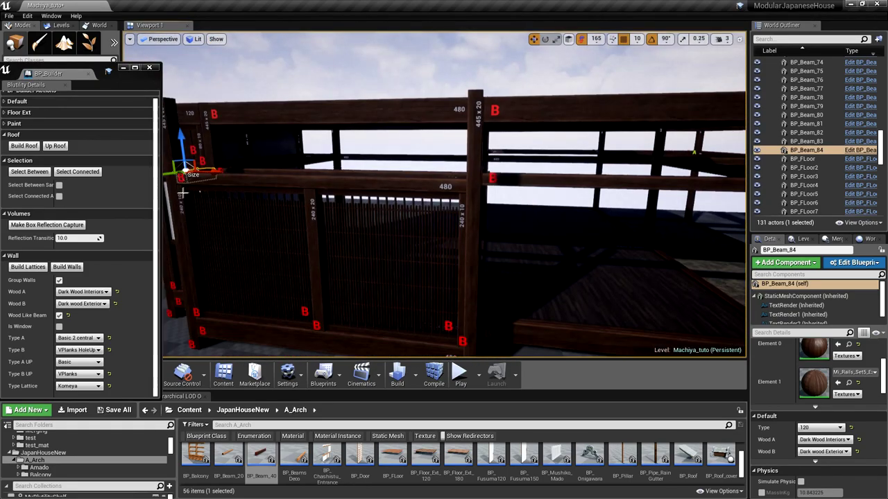
{"action": "left_click_drag", "start_coordinate": [208, 171], "coordinate": [466, 197]}
{"action": "key", "text": "e"}
{"action": "key", "text": "w"}
{"action": "right_click_drag", "start_coordinate": [499, 189], "coordinate": [517, 189]}
{"action": "left_click_drag", "start_coordinate": [511, 189], "coordinate": [467, 211]}
{"action": "scroll", "coordinate": [467, 214], "scroll_direction": "down", "scroll_amount": 3}
{"action": "right_click_drag", "start_coordinate": [467, 217], "coordinate": [450, 222]}
Place a BP_Door on the lower 480 beam of the bay next to the projecting lattice bay
{"action": "right_click_drag", "start_coordinate": [525, 191], "coordinate": [478, 264]}
{"action": "left_click", "coordinate": [480, 272]}
{"action": "scroll", "coordinate": [480, 273], "scroll_direction": "down", "scroll_amount": 4}
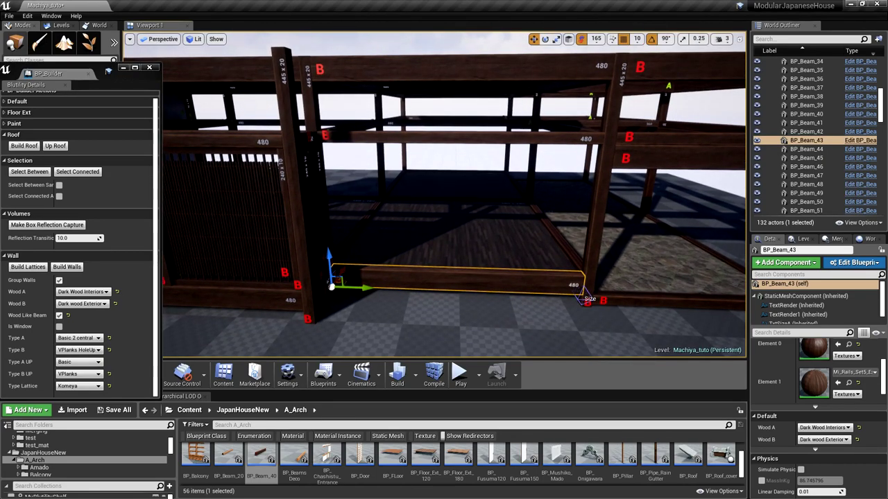
{"action": "right_click_drag", "start_coordinate": [477, 265], "coordinate": [471, 267]}
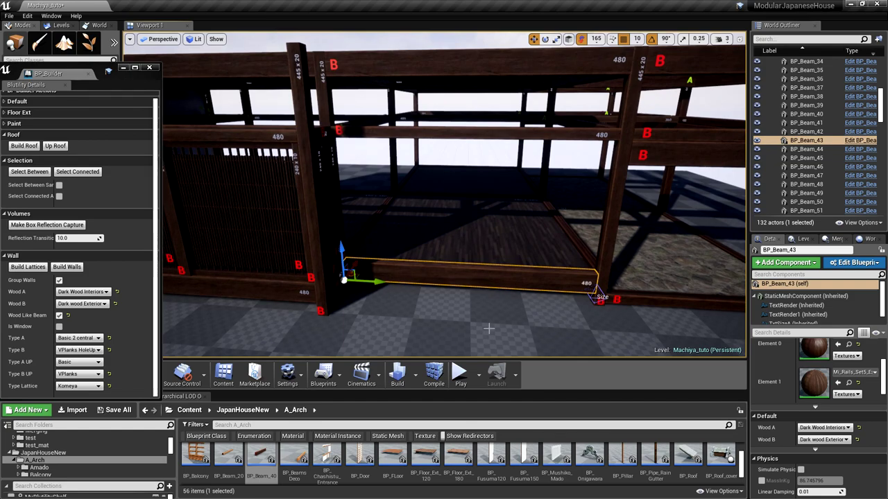
{"action": "scroll", "coordinate": [553, 448], "scroll_direction": "up", "scroll_amount": 1}
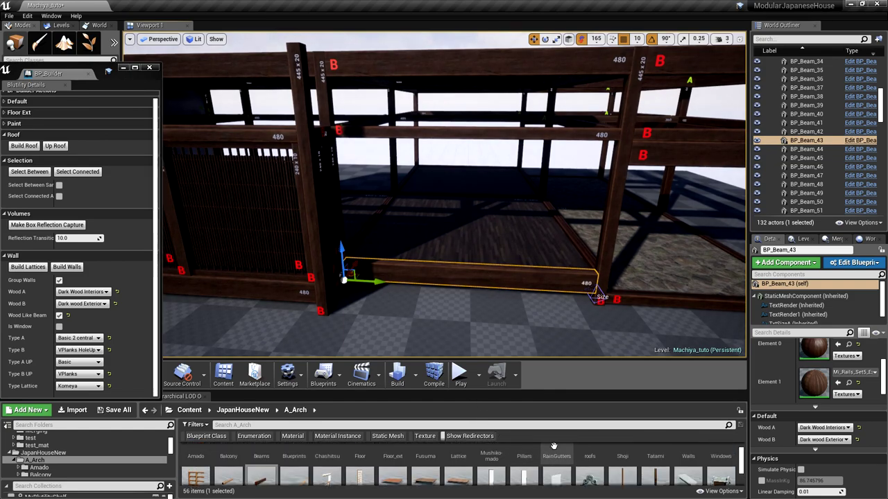
{"action": "scroll", "coordinate": [553, 451], "scroll_direction": "down", "scroll_amount": 1}
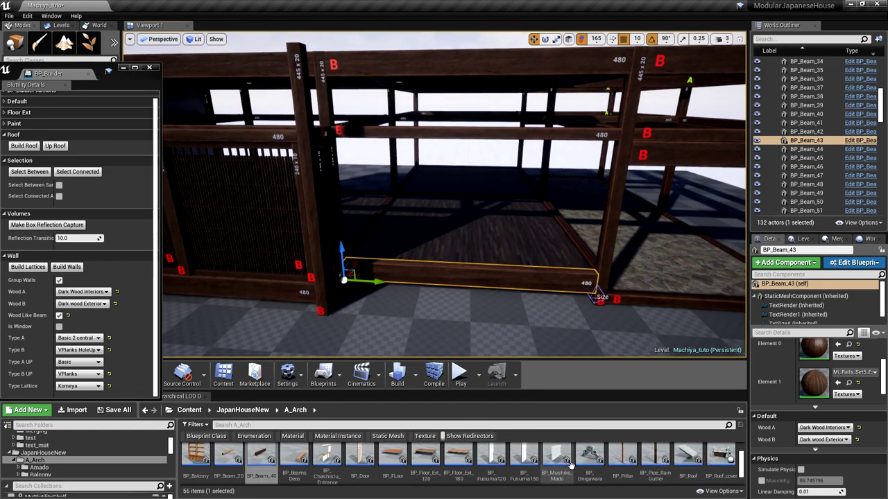
{"action": "left_click", "coordinate": [361, 463]}
{"action": "left_click_drag", "start_coordinate": [361, 463], "coordinate": [372, 263]}
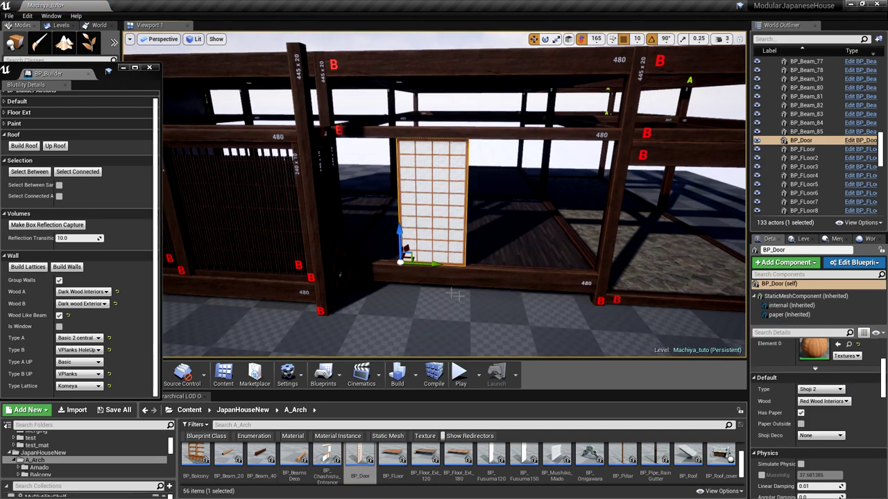
Set the door's wood to Dark wood Exterior and, after trying Door 3 with and without paper, settle on type Door 2
{"action": "left_click", "coordinate": [831, 407]}
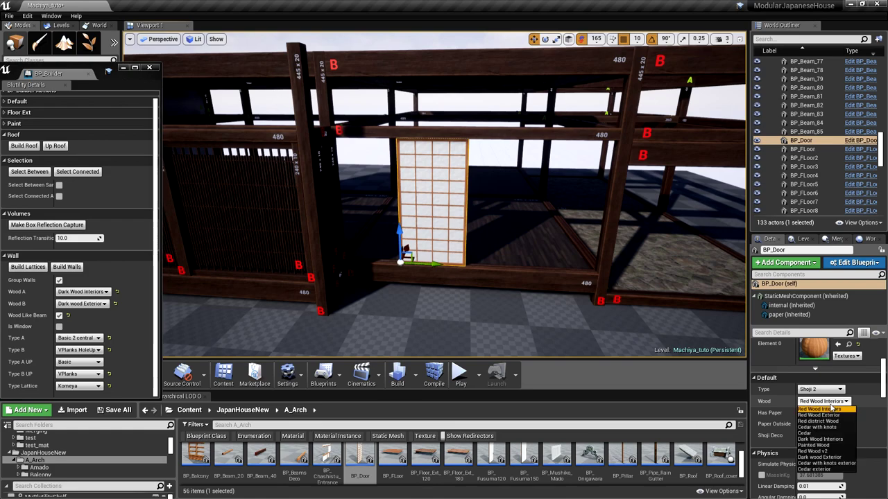
{"action": "left_click", "coordinate": [841, 458]}
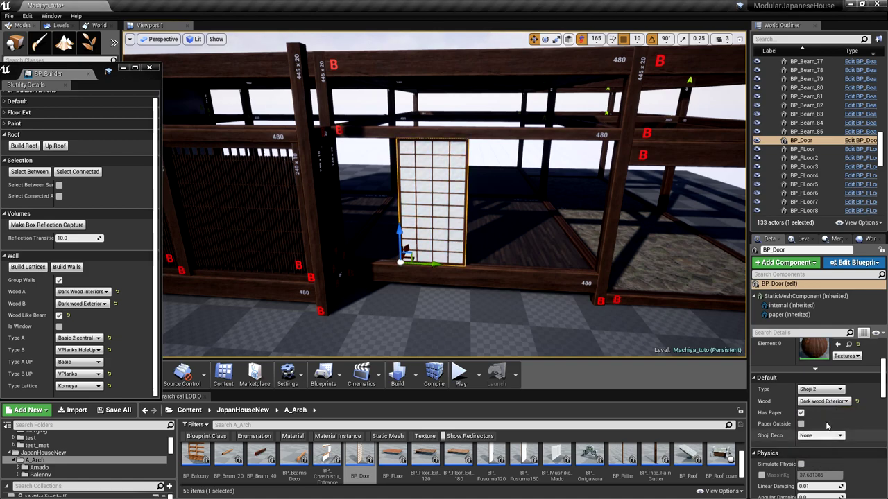
{"action": "left_click", "coordinate": [821, 391]}
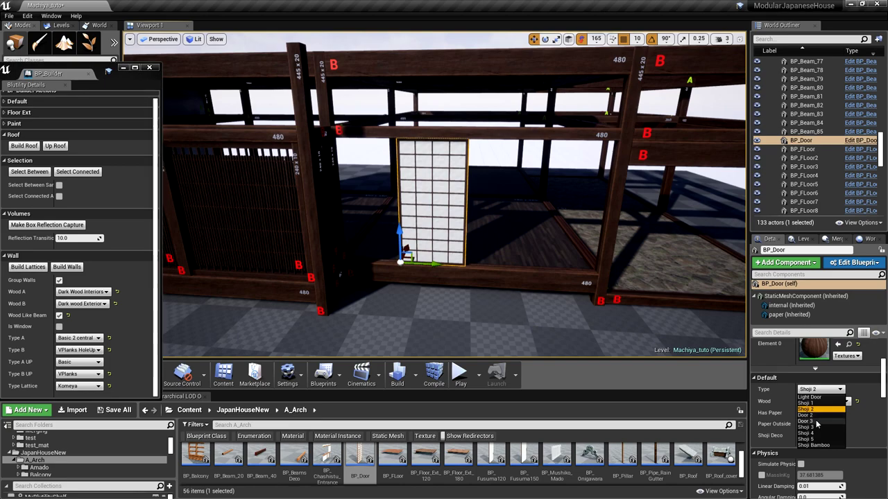
{"action": "left_click", "coordinate": [816, 421]}
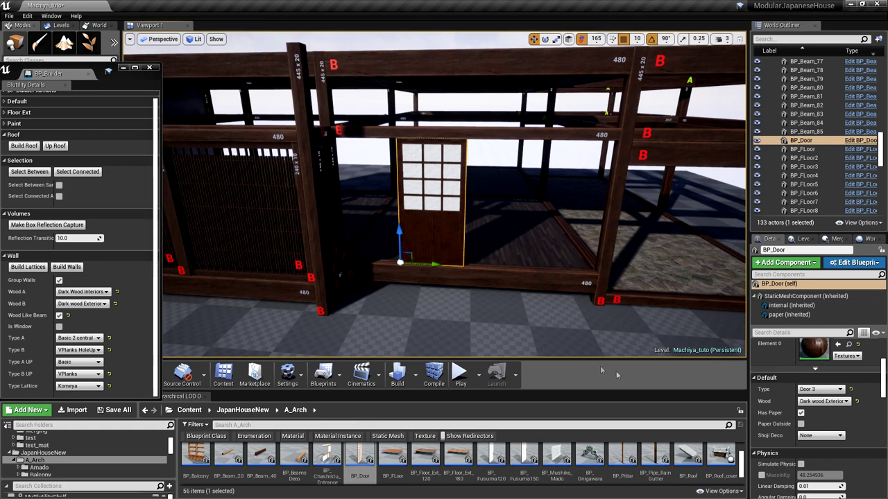
{"action": "left_click", "coordinate": [802, 414]}
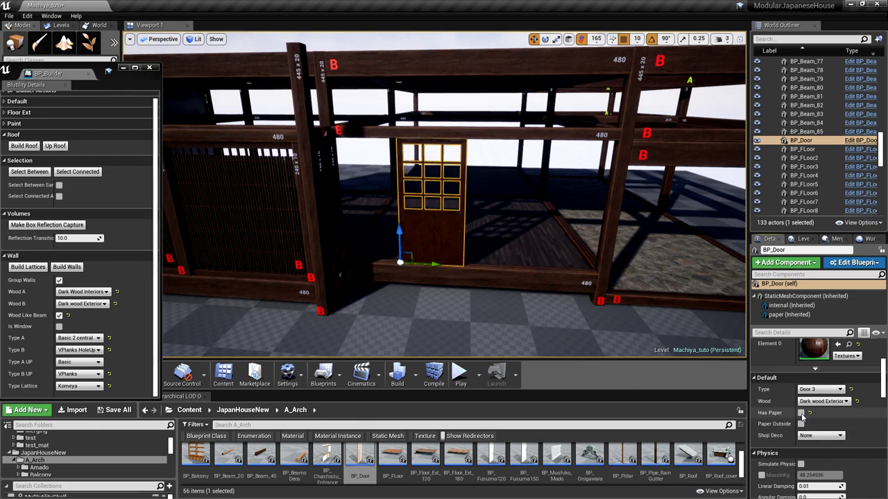
{"action": "left_click", "coordinate": [801, 414]}
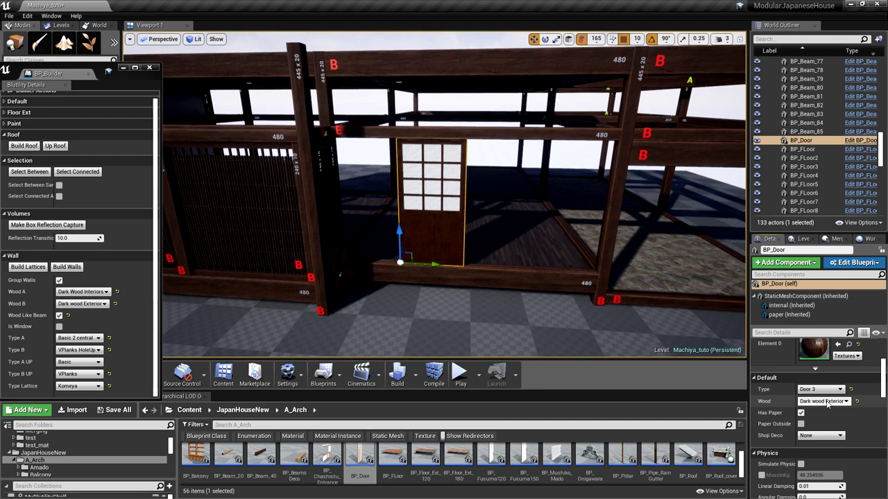
{"action": "left_click", "coordinate": [822, 389]}
{"action": "left_click", "coordinate": [818, 414]}
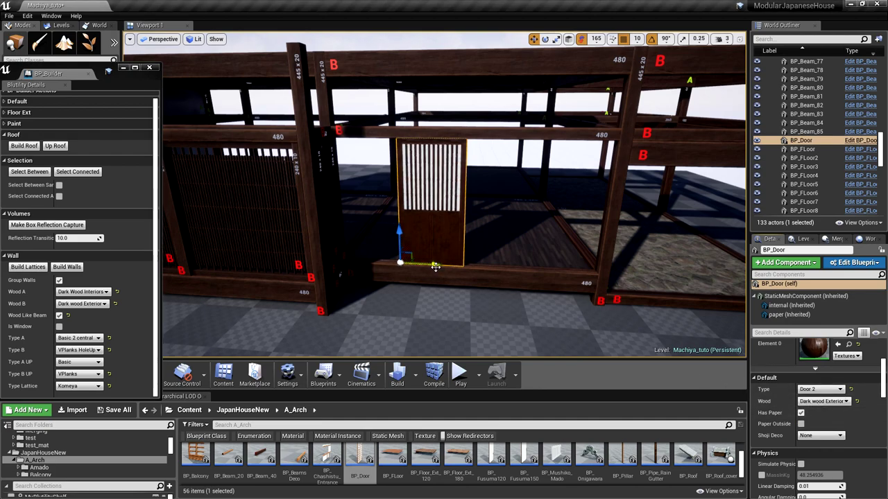
Duplicate the door along the lower beam until four doors fill the bay, and adjust the third door's position
{"action": "mouse_move", "coordinate": [434, 266]}
{"action": "left_mouse_down", "text": "alt"}
{"action": "mouse_move", "coordinate": [539, 287]}
{"action": "mouse_move", "coordinate": [494, 268]}
{"action": "mouse_move", "coordinate": [424, 265]}
{"action": "mouse_move", "coordinate": [433, 265]}
{"action": "left_mouse_up", "text": "alt"}
{"action": "left_click", "coordinate": [488, 258]}
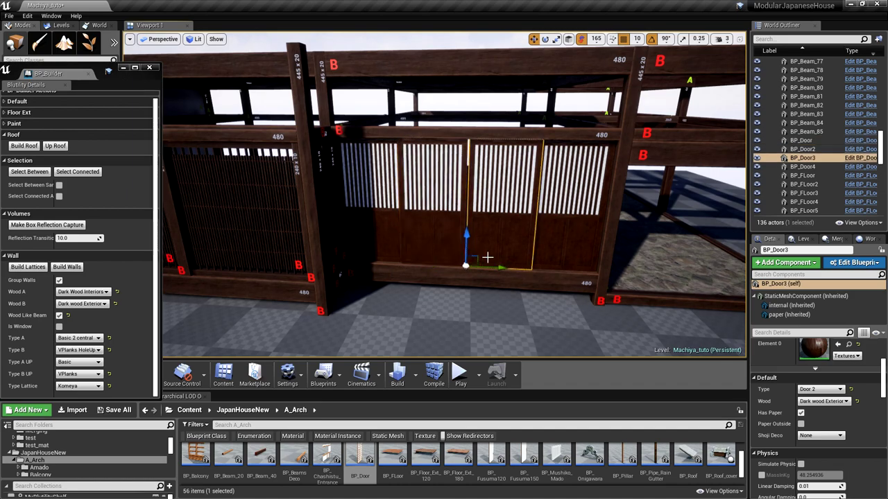
{"action": "left_click_drag", "start_coordinate": [493, 264], "coordinate": [499, 269]}
Set Type B UP to Basic and build the upper walls on the middle 480 beams of the lattice and door bays
{"action": "scroll", "coordinate": [459, 273], "scroll_direction": "down", "scroll_amount": 4}
{"action": "scroll", "coordinate": [459, 273], "scroll_direction": "down", "scroll_amount": 5}
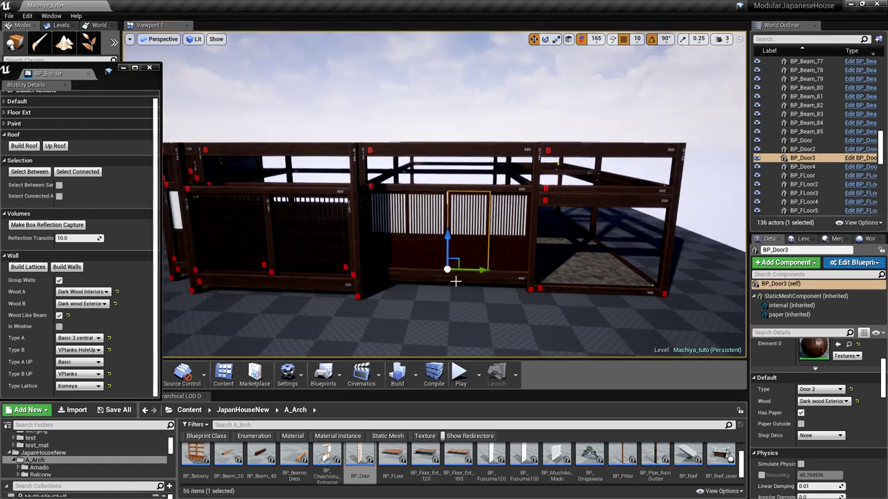
{"action": "right_click_drag", "start_coordinate": [459, 273], "coordinate": [438, 273]}
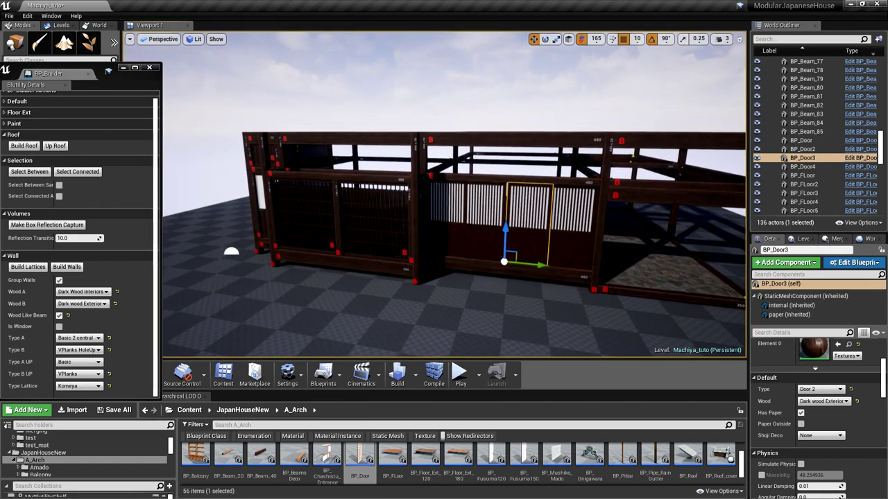
{"action": "right_click_drag", "start_coordinate": [480, 228], "coordinate": [482, 227]}
{"action": "mouse_move", "coordinate": [454, 192]}
{"action": "right_mouse_down"}
{"action": "mouse_move", "coordinate": [377, 188]}
{"action": "mouse_move", "coordinate": [371, 178]}
{"action": "mouse_move", "coordinate": [378, 164]}
{"action": "mouse_move", "coordinate": [419, 202]}
{"action": "mouse_move", "coordinate": [398, 202]}
{"action": "mouse_move", "coordinate": [486, 206]}
{"action": "mouse_move", "coordinate": [455, 206]}
{"action": "right_mouse_up"}
{"action": "key", "text": "w"}
{"action": "left_click", "coordinate": [420, 203]}
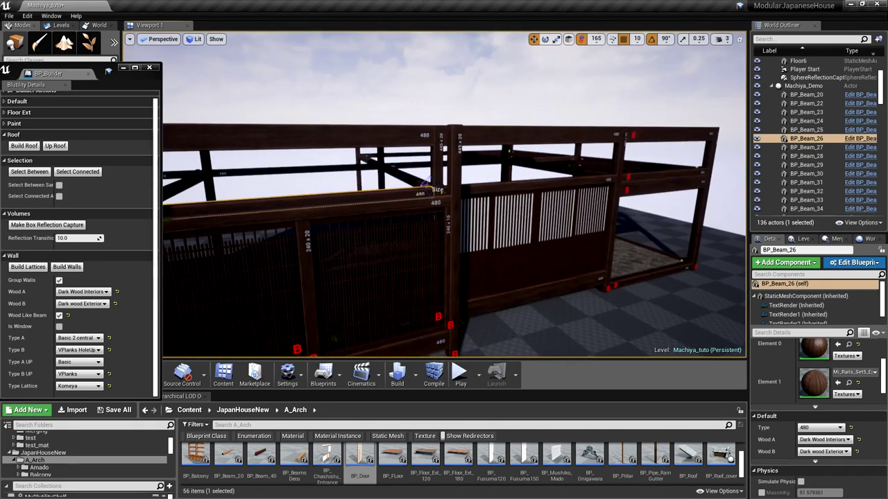
{"action": "left_click", "coordinate": [490, 191], "text": "ctrl"}
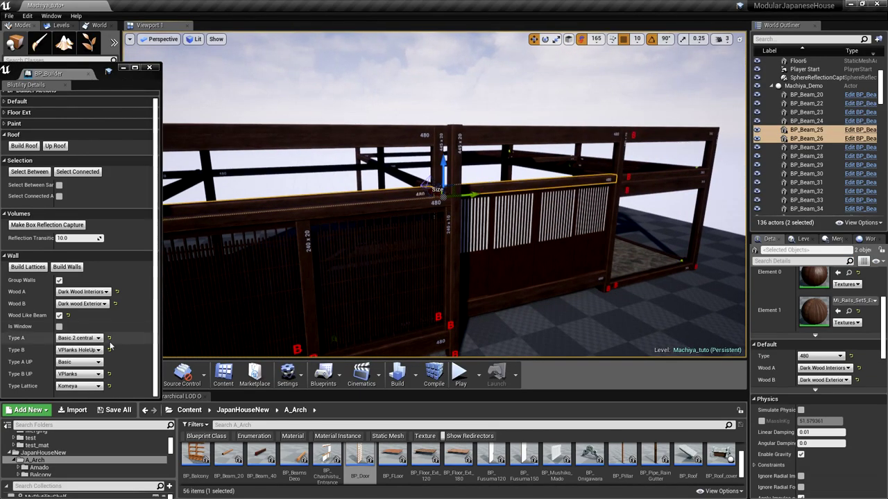
{"action": "left_click", "coordinate": [79, 374]}
{"action": "left_click", "coordinate": [66, 382]}
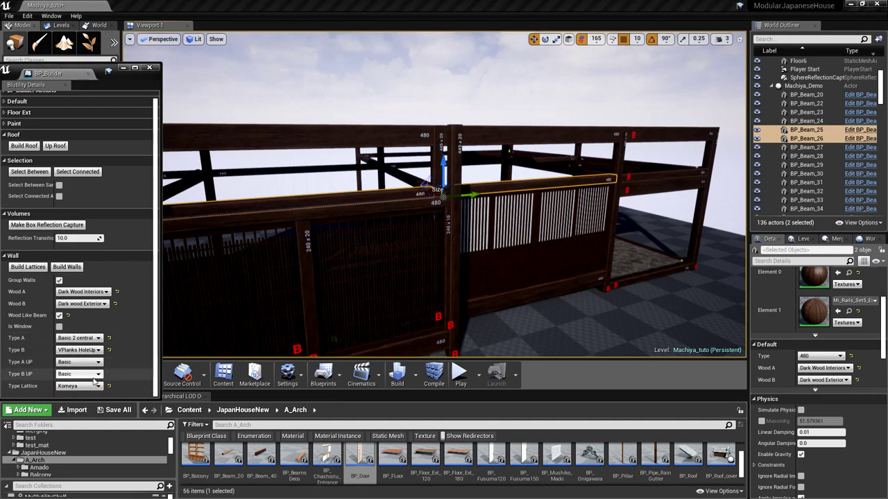
{"action": "left_click", "coordinate": [59, 280]}
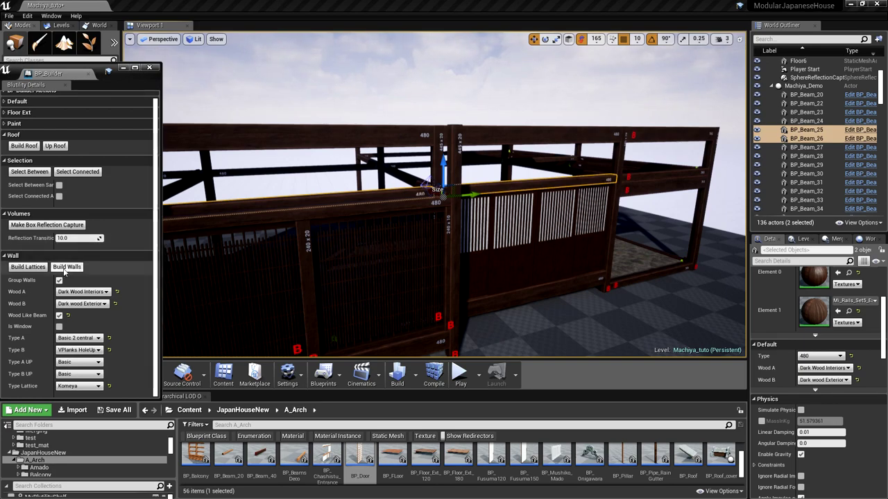
{"action": "left_click", "coordinate": [64, 269]}
Build the upper wall on the middle 360 beam of the stone-floored end bay
{"action": "scroll", "coordinate": [502, 278], "scroll_direction": "up", "scroll_amount": 4}
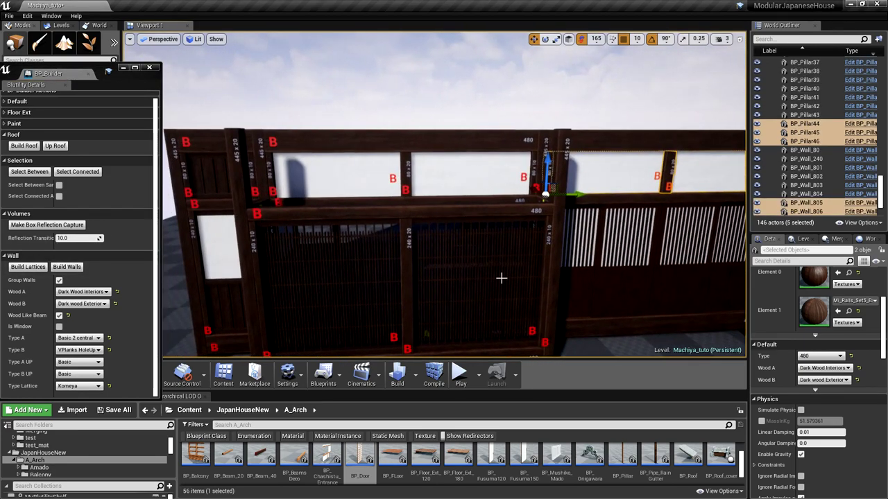
{"action": "scroll", "coordinate": [502, 278], "scroll_direction": "down", "scroll_amount": 4}
{"action": "mouse_move", "coordinate": [502, 278]}
{"action": "right_mouse_down"}
{"action": "mouse_move", "coordinate": [645, 276]}
{"action": "mouse_move", "coordinate": [502, 280]}
{"action": "right_mouse_up"}
{"action": "right_click_drag", "start_coordinate": [167, 242], "coordinate": [215, 244]}
{"action": "right_click_drag", "start_coordinate": [519, 279], "coordinate": [455, 271]}
{"action": "scroll", "coordinate": [462, 276], "scroll_direction": "down", "scroll_amount": 3}
{"action": "key", "text": "w"}
{"action": "left_click", "coordinate": [440, 290]}
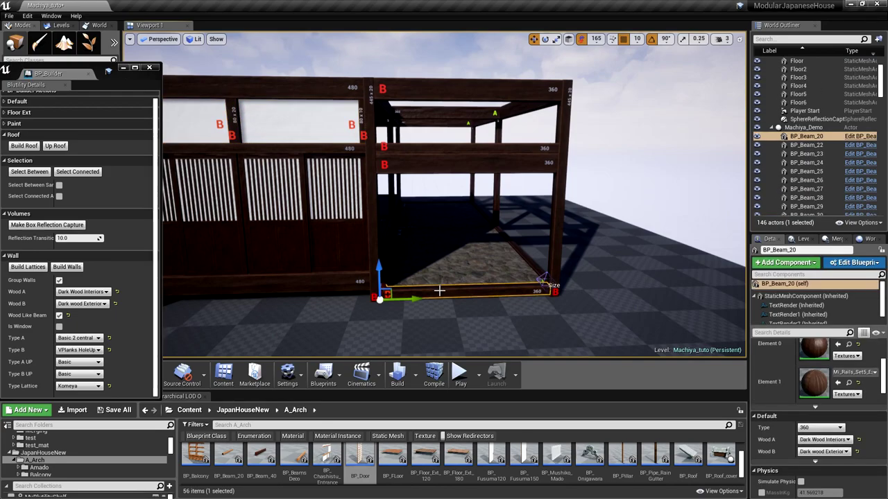
{"action": "scroll", "coordinate": [441, 300], "scroll_direction": "down", "scroll_amount": 1}
{"action": "mouse_move", "coordinate": [441, 303]}
{"action": "right_mouse_down"}
{"action": "mouse_move", "coordinate": [422, 301]}
{"action": "mouse_move", "coordinate": [433, 300]}
{"action": "right_mouse_up"}
{"action": "key", "text": "w"}
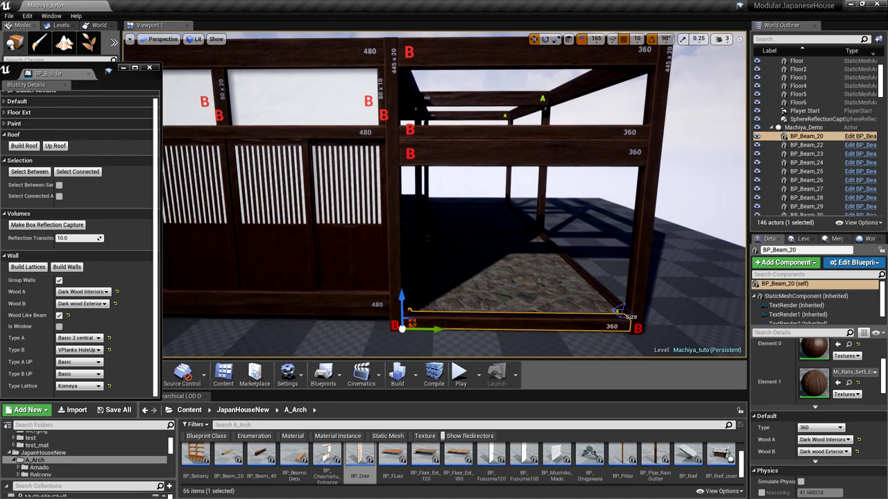
{"action": "right_click_drag", "start_coordinate": [433, 300], "coordinate": [467, 336]}
{"action": "key", "text": "w"}
{"action": "scroll", "coordinate": [434, 284], "scroll_direction": "down", "scroll_amount": 4}
{"action": "right_click_drag", "start_coordinate": [435, 284], "coordinate": [430, 258]}
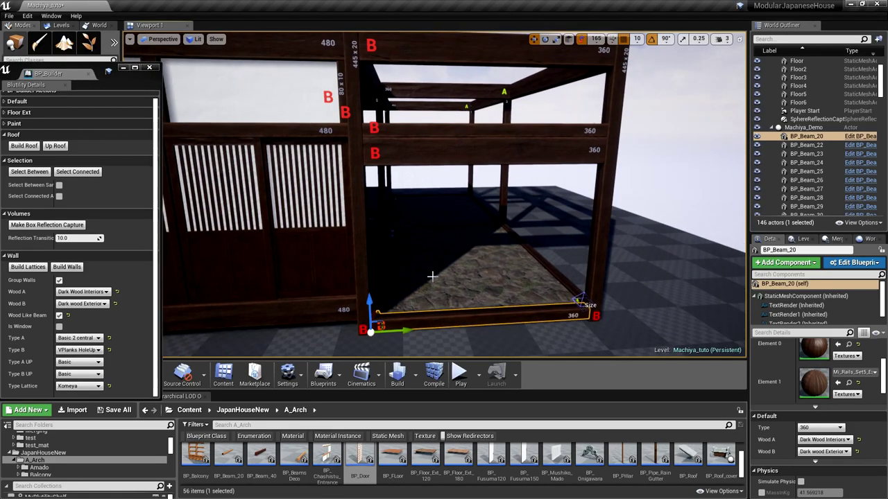
{"action": "scroll", "coordinate": [434, 281], "scroll_direction": "down", "scroll_amount": 1}
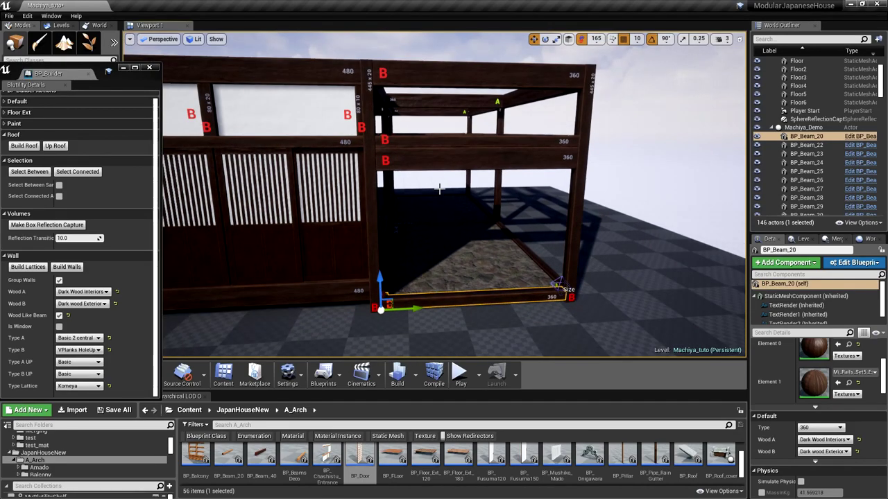
{"action": "left_click", "coordinate": [432, 141]}
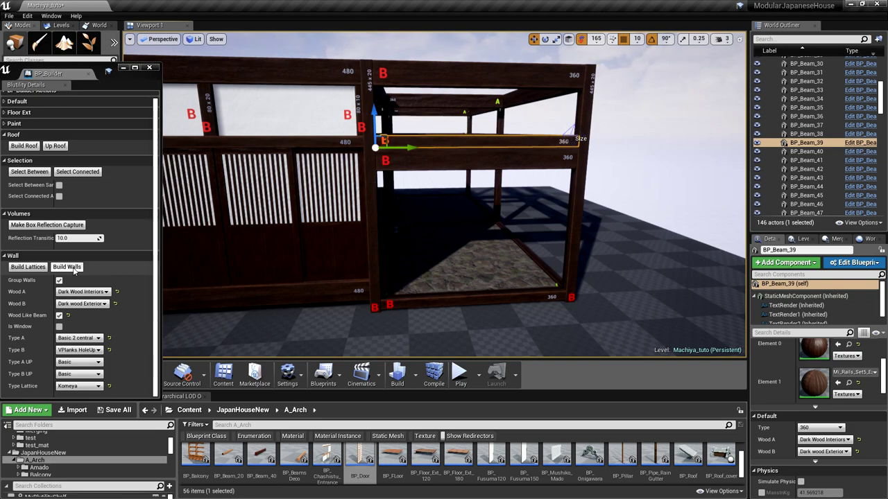
{"action": "left_click", "coordinate": [68, 267]}
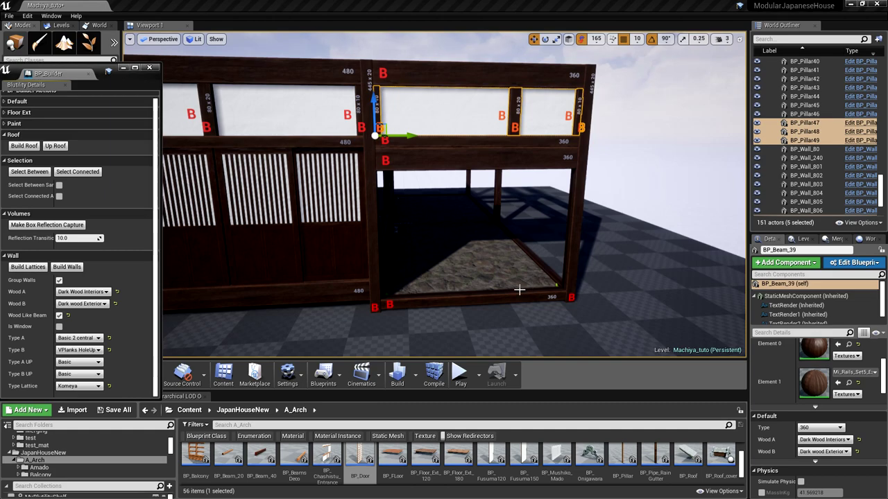
Duplicate the outer corner pillar of the stone-floored bay and move the copy inward beside it
{"action": "left_click", "coordinate": [569, 267]}
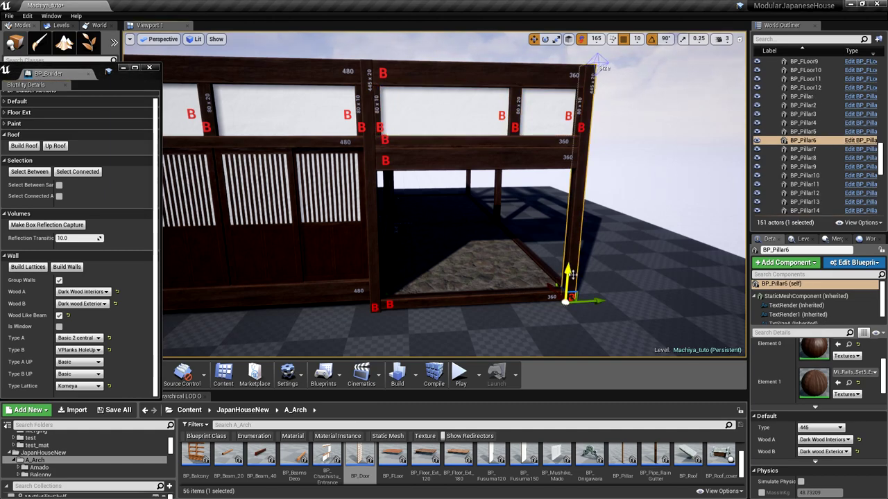
{"action": "mouse_move", "coordinate": [602, 288]}
{"action": "right_mouse_down"}
{"action": "mouse_move", "coordinate": [645, 290]}
{"action": "mouse_move", "coordinate": [604, 287]}
{"action": "right_mouse_up"}
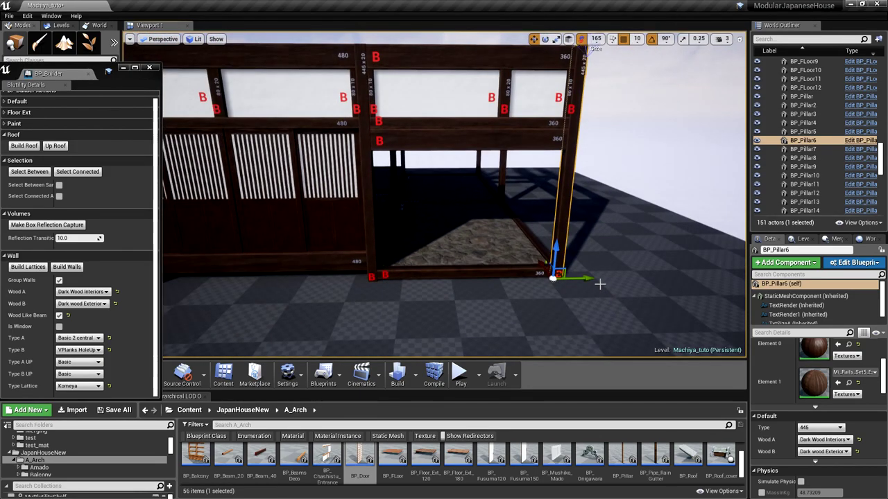
{"action": "left_click_drag", "start_coordinate": [591, 279], "coordinate": [575, 278], "text": "alt"}
{"action": "right_click_drag", "start_coordinate": [575, 279], "coordinate": [575, 239]}
Resize the copied pillar to type 240 Half and fit it against the corner pillar beneath the 360 beam
{"action": "middle_click", "coordinate": [566, 123], "text": "alt"}
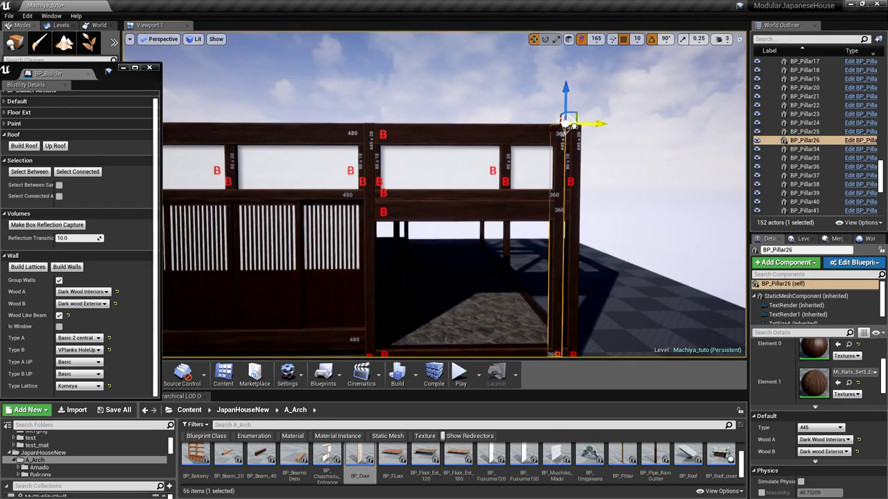
{"action": "right_click_drag", "start_coordinate": [568, 211], "coordinate": [567, 242]}
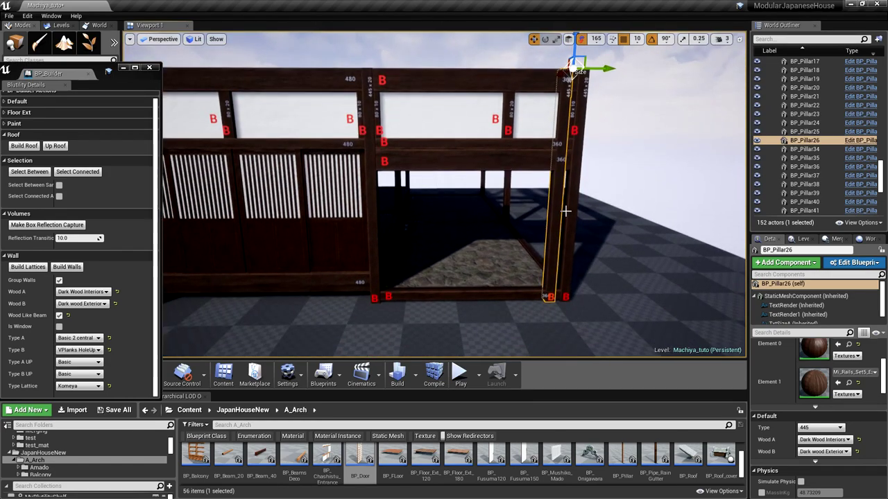
{"action": "left_click", "coordinate": [557, 204]}
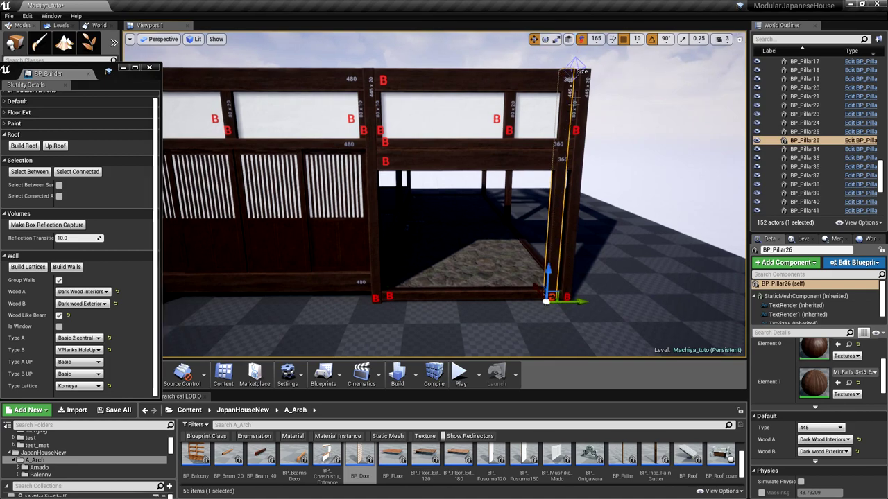
{"action": "left_click", "coordinate": [574, 62]}
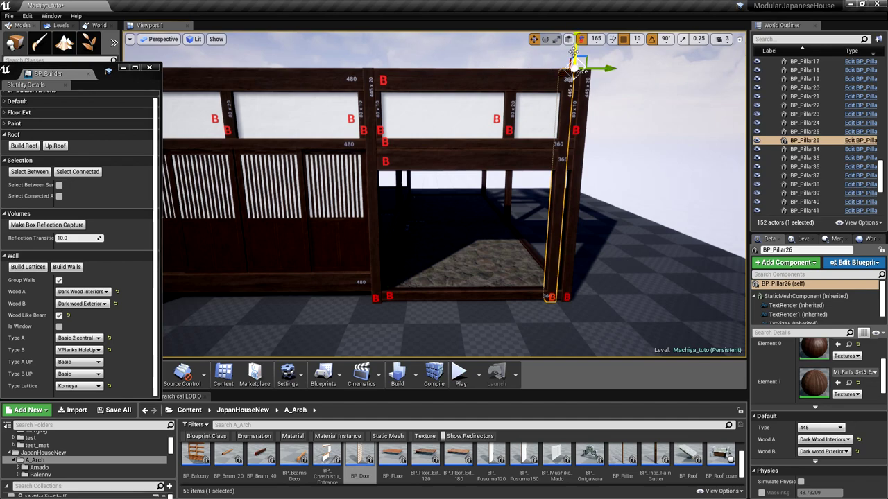
{"action": "left_click_drag", "start_coordinate": [574, 51], "coordinate": [560, 161]}
{"action": "left_click_drag", "start_coordinate": [610, 172], "coordinate": [591, 173]}
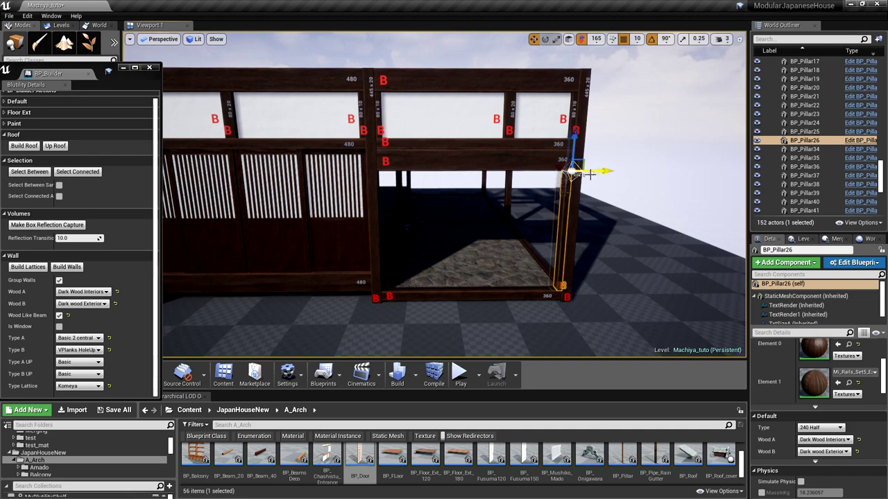
Place a BP_Wall_240 at Half width against the end bay's corner pillar and copy the 240 Half pillar to the wall's inner edge
{"action": "left_click", "coordinate": [560, 249]}
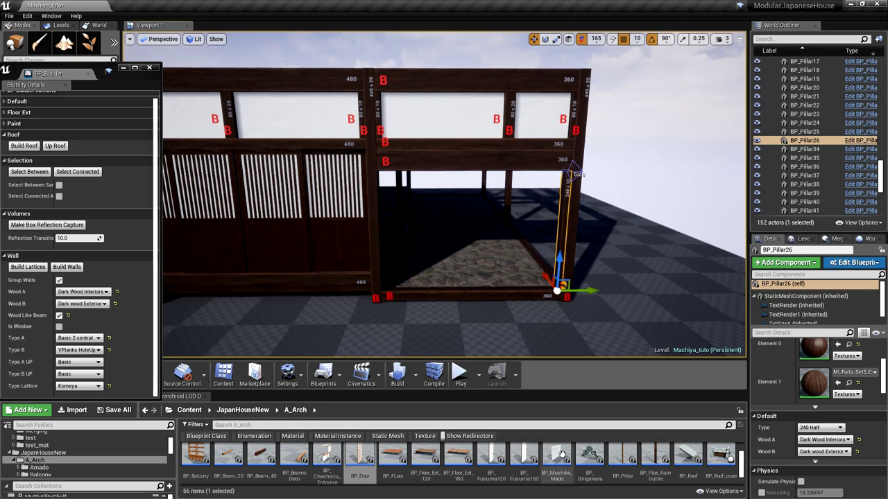
{"action": "scroll", "coordinate": [559, 452], "scroll_direction": "down", "scroll_amount": 1}
{"action": "scroll", "coordinate": [440, 471], "scroll_direction": "down", "scroll_amount": 1}
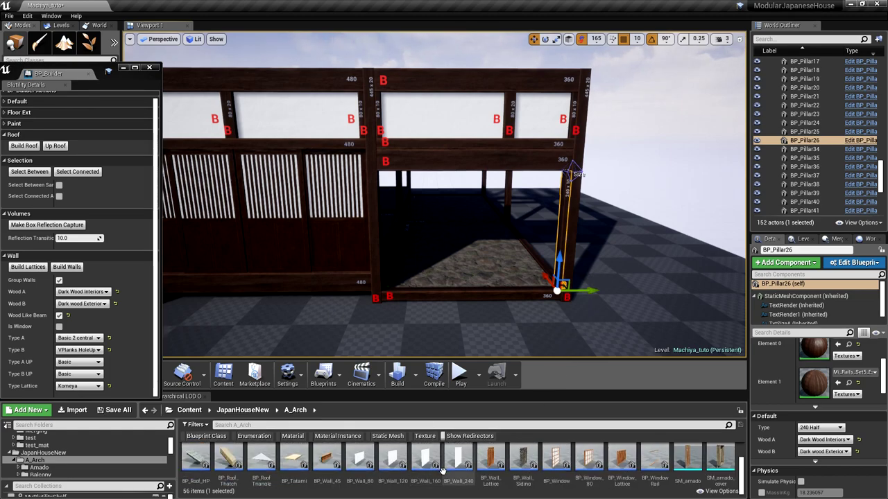
{"action": "left_click_drag", "start_coordinate": [458, 463], "coordinate": [435, 297]}
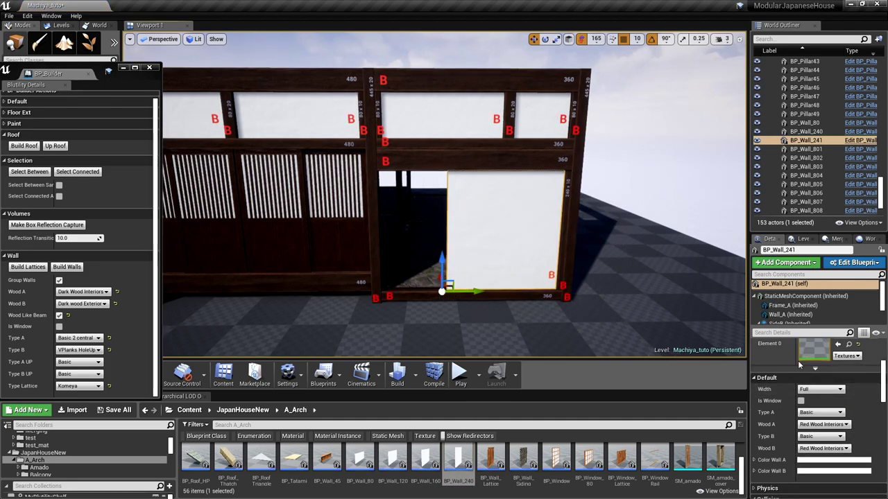
{"action": "left_click", "coordinate": [821, 389]}
{"action": "left_click", "coordinate": [806, 392]}
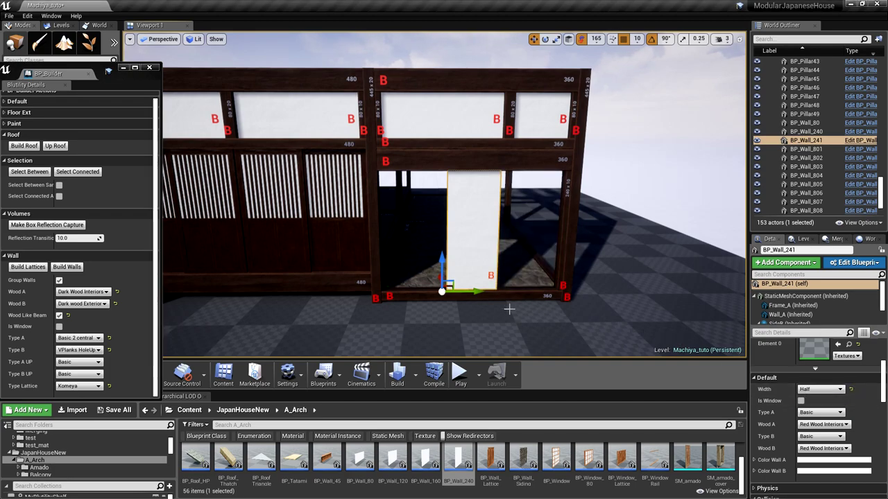
{"action": "left_click_drag", "start_coordinate": [465, 292], "coordinate": [524, 292]}
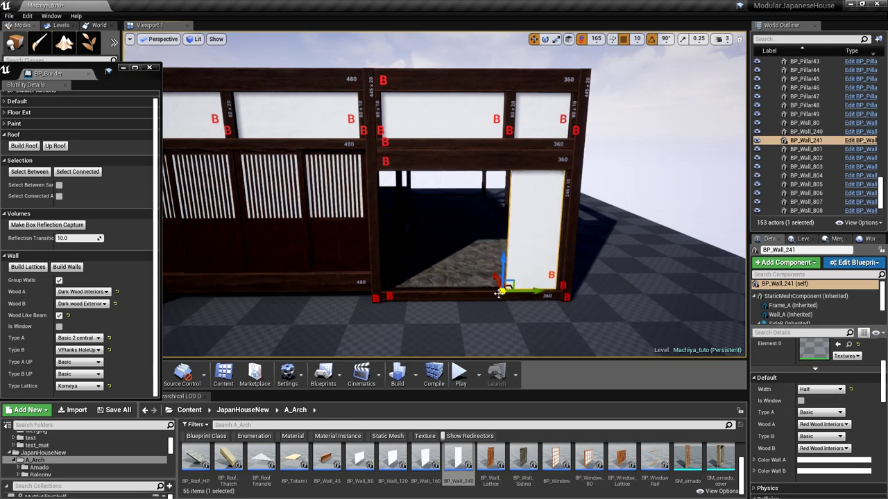
{"action": "left_click", "coordinate": [561, 248]}
{"action": "left_click_drag", "start_coordinate": [591, 290], "coordinate": [534, 292], "text": "alt"}
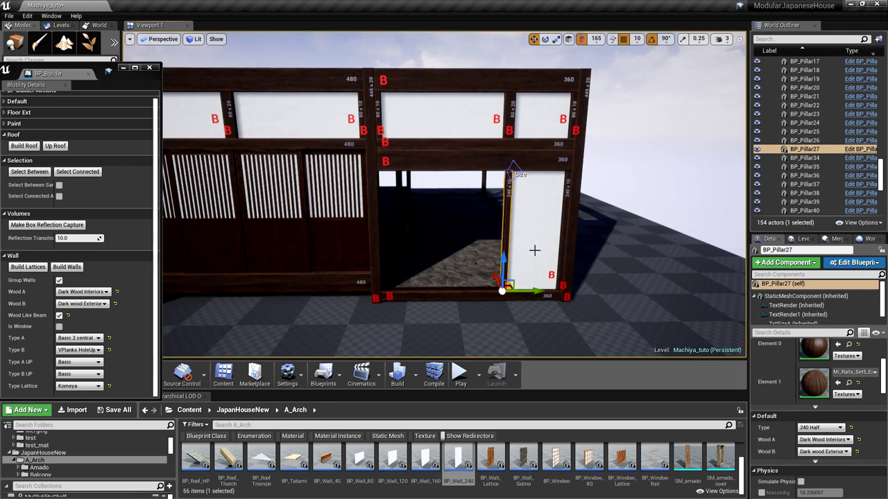
Set both Type A and Type B of the new half-width wall to Basic 2 central
{"action": "left_click", "coordinate": [538, 243]}
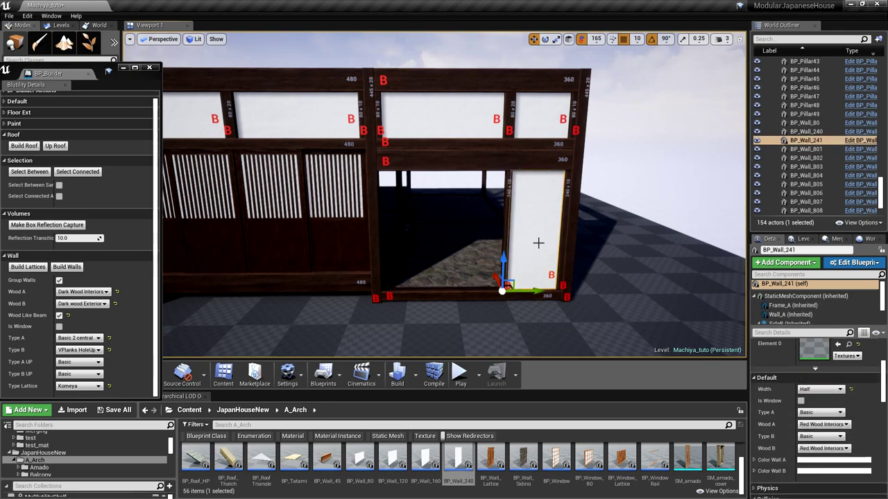
{"action": "left_click", "coordinate": [817, 414]}
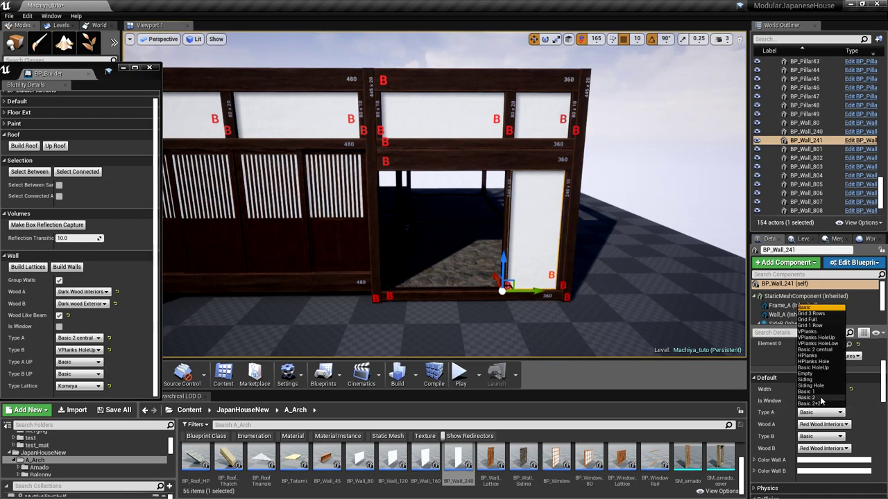
{"action": "left_click", "coordinate": [820, 354]}
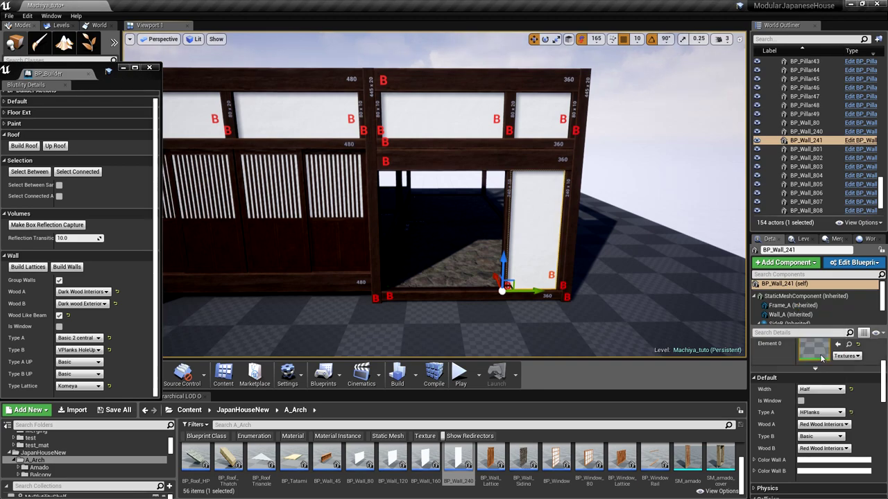
{"action": "left_click", "coordinate": [825, 414]}
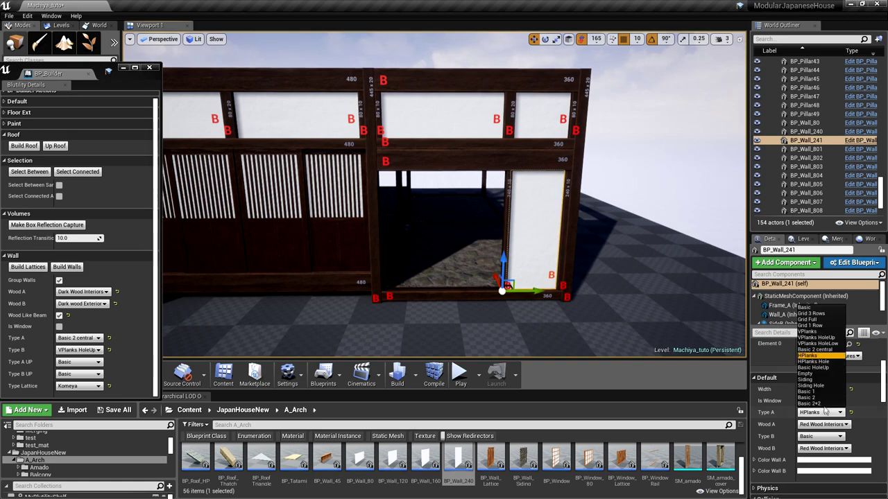
{"action": "left_click", "coordinate": [826, 350]}
{"action": "left_click", "coordinate": [820, 436]}
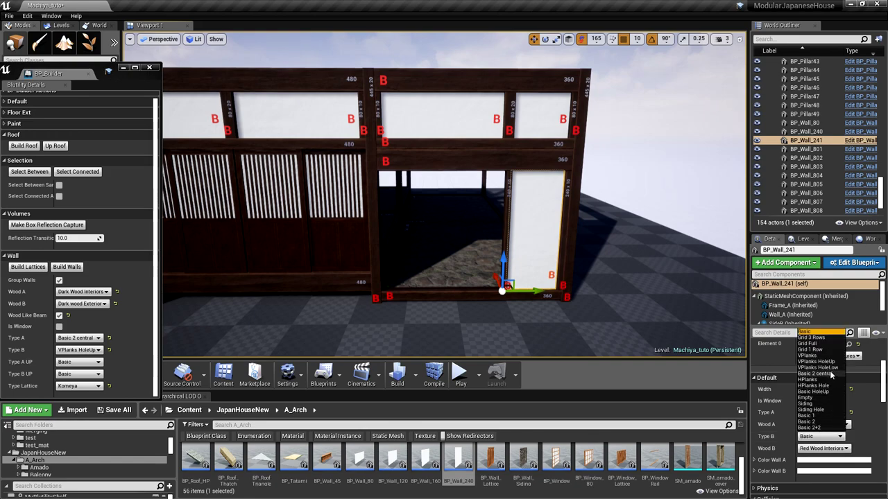
{"action": "left_click", "coordinate": [828, 374]}
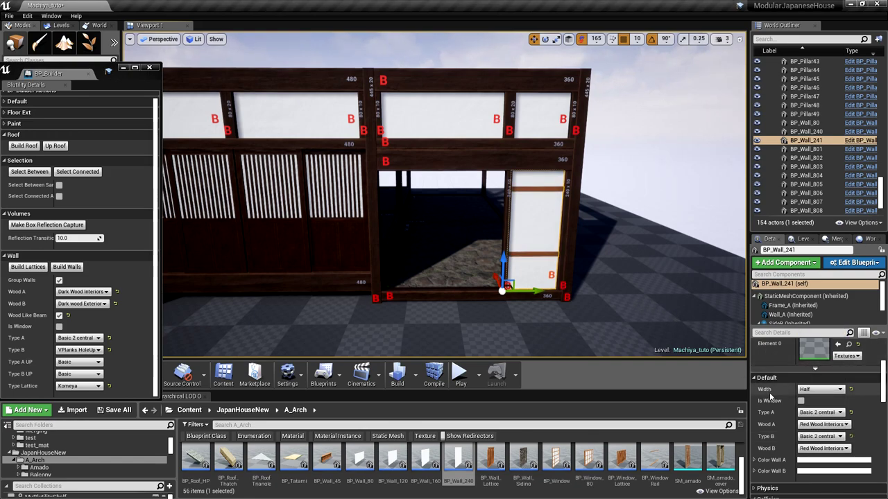
Finish the half-width wall with Wood A Dark Wood Interiors, Wood B Dark wood Exterior and Type B Grid 3 Rows
{"action": "left_click", "coordinate": [817, 427]}
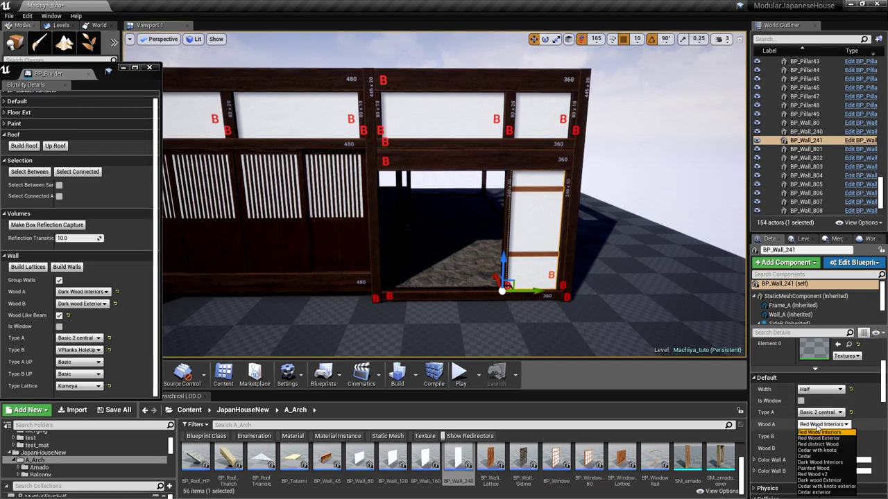
{"action": "left_click", "coordinate": [830, 463]}
{"action": "left_click", "coordinate": [829, 448]}
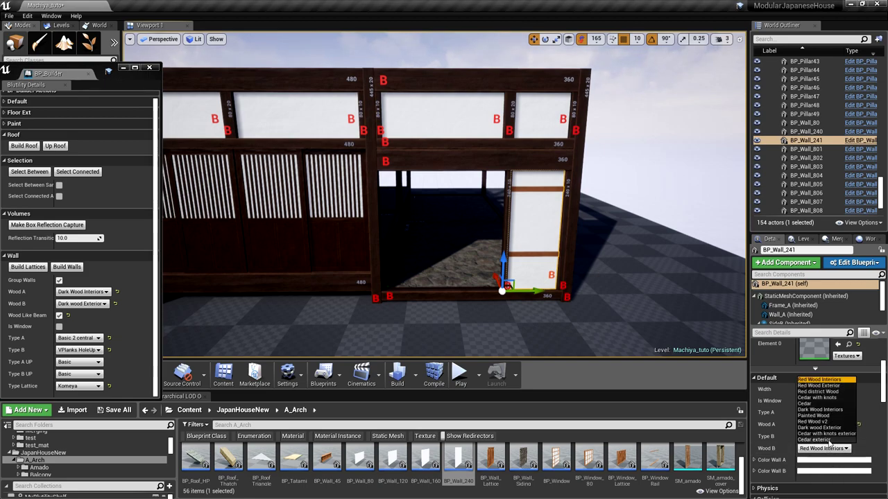
{"action": "left_click", "coordinate": [830, 428]}
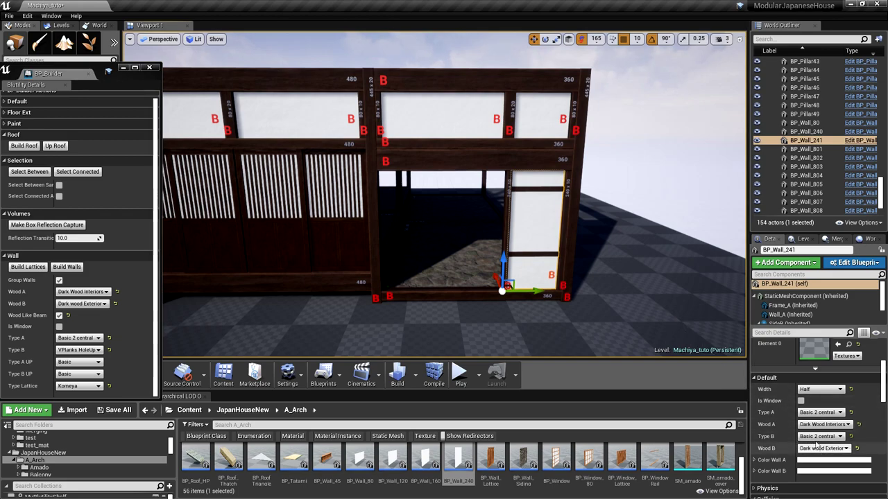
{"action": "left_click", "coordinate": [818, 412]}
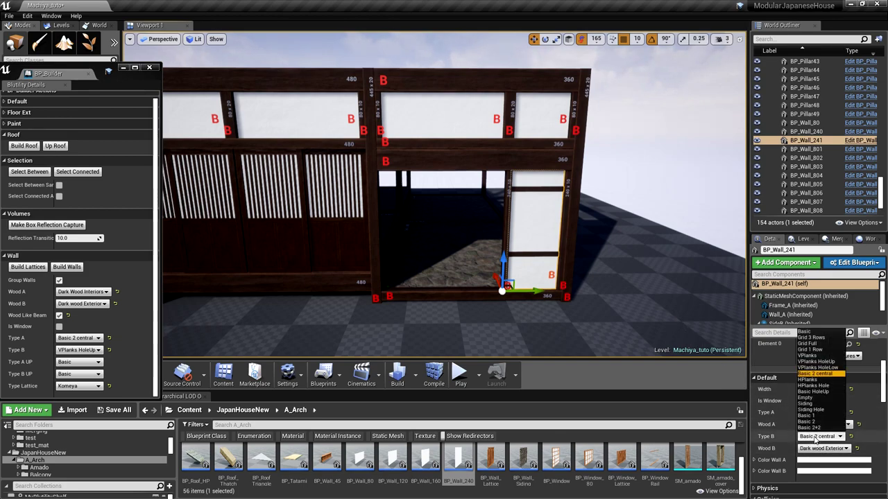
{"action": "left_click", "coordinate": [820, 339]}
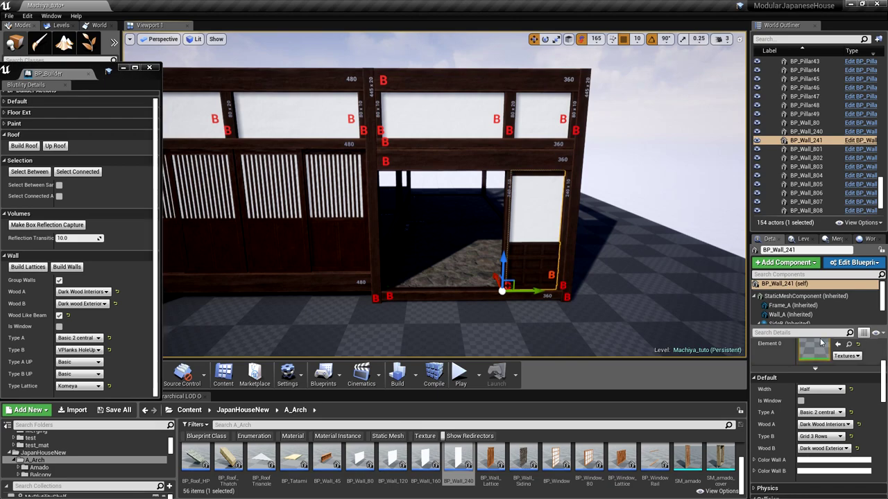
Copy the nearest lattice door panel of the adjacent bay into the stone-floored bay, beside the half-width wall
{"action": "right_click_drag", "start_coordinate": [602, 307], "coordinate": [584, 298]}
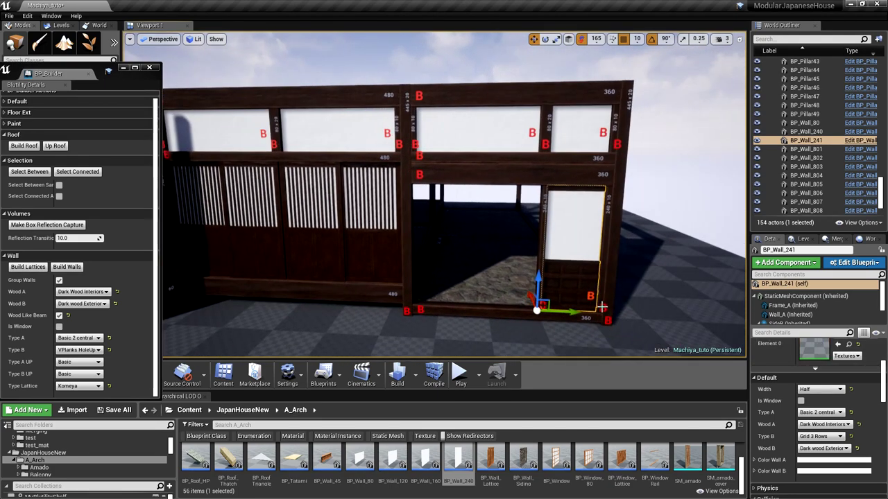
{"action": "scroll", "coordinate": [601, 307], "scroll_direction": "down", "scroll_amount": 2}
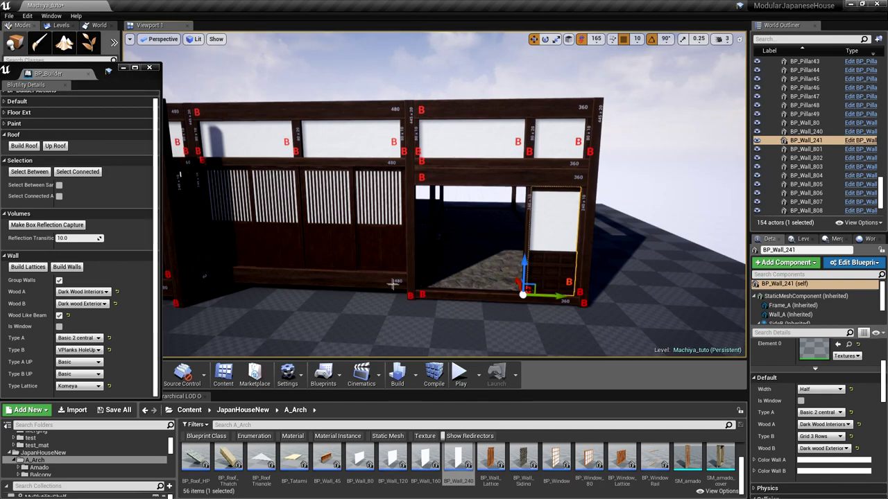
{"action": "left_click", "coordinate": [374, 259]}
{"action": "left_click_drag", "start_coordinate": [379, 275], "coordinate": [491, 278], "text": "alt"}
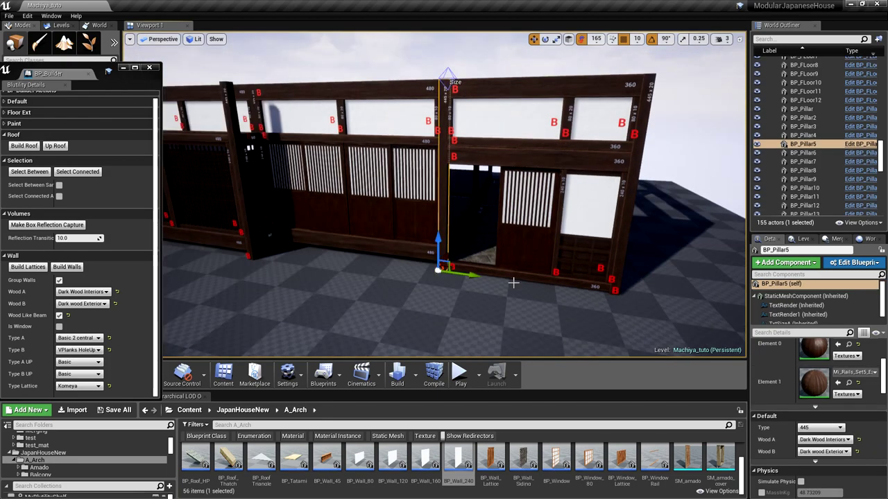
Delete the thick 360 beam above the end bay's doorway and lower the middle 360 beam into its place
{"action": "left_click", "coordinate": [509, 161]}
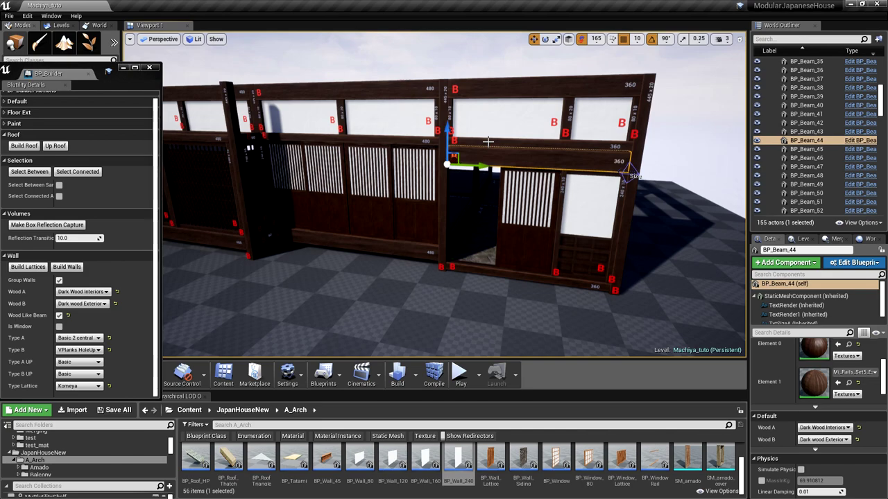
{"action": "key", "text": "Delete"}
{"action": "left_click", "coordinate": [455, 143]}
{"action": "left_click_drag", "start_coordinate": [448, 124], "coordinate": [447, 146]}
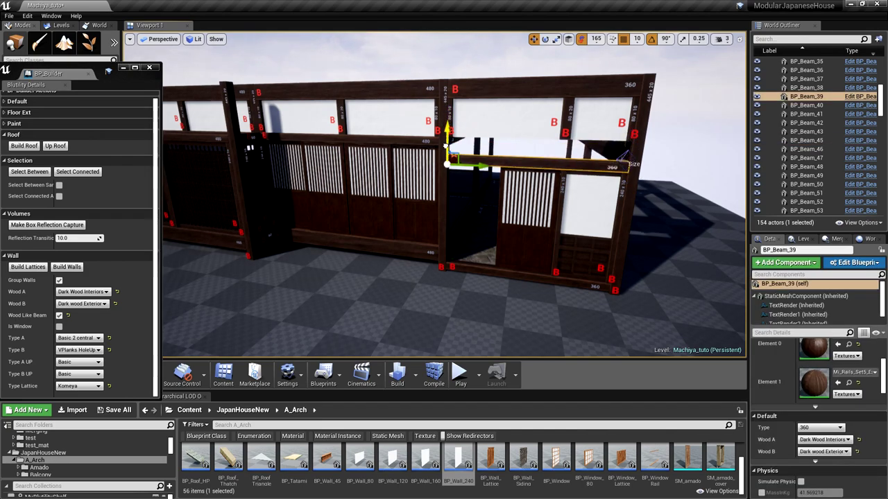
Lower the 80 Half pillar at the upper outer corner to the moved beam and resize it to 120 Half
{"action": "left_click", "coordinate": [591, 132]}
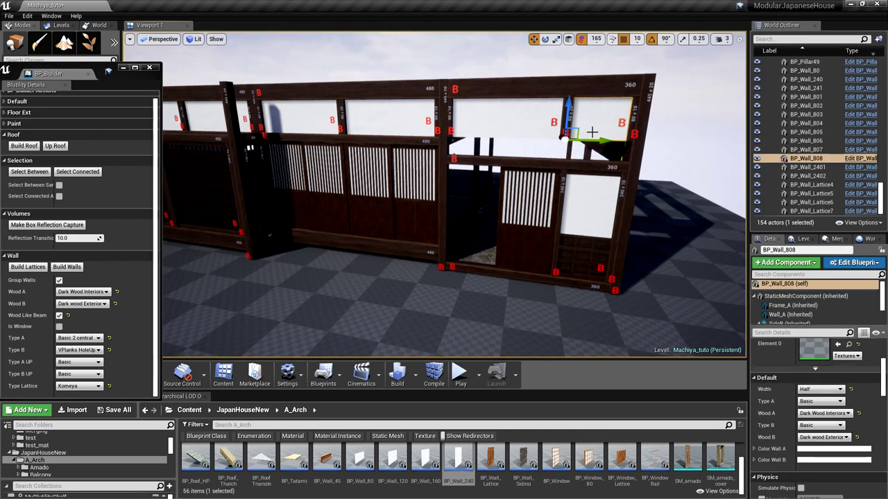
{"action": "left_click", "coordinate": [633, 128]}
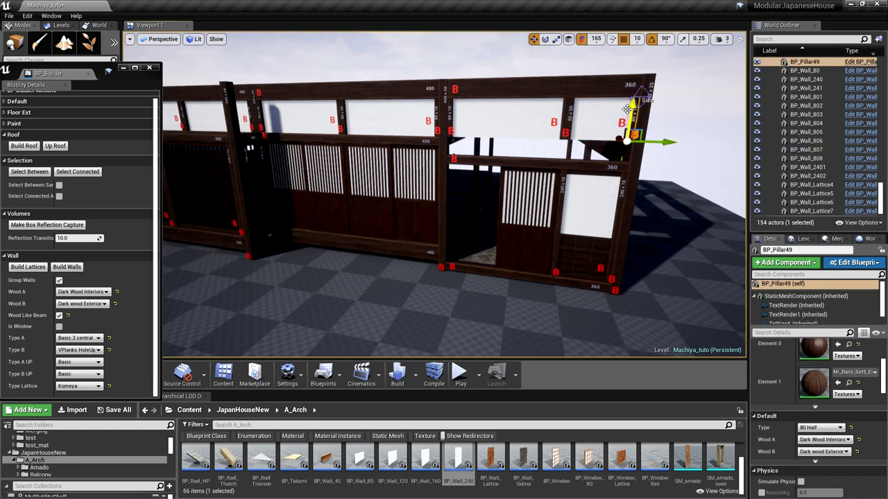
{"action": "mouse_move", "coordinate": [632, 106]}
{"action": "left_mouse_down"}
{"action": "mouse_move", "coordinate": [623, 138]}
{"action": "mouse_move", "coordinate": [641, 109]}
{"action": "left_mouse_up"}
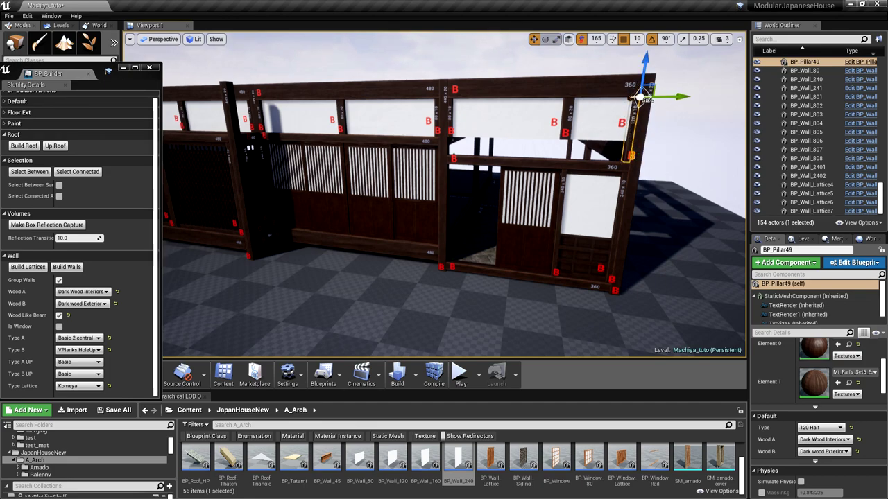
Delete the two upper wall panels of the end bay
{"action": "left_click", "coordinate": [604, 114]}
{"action": "key", "text": "Delete"}
{"action": "left_click", "coordinate": [551, 130]}
{"action": "key", "text": "Delete"}
Try to lower the pillar dividing the end bay's upper opening onto the moved beam
{"action": "left_click", "coordinate": [570, 118]}
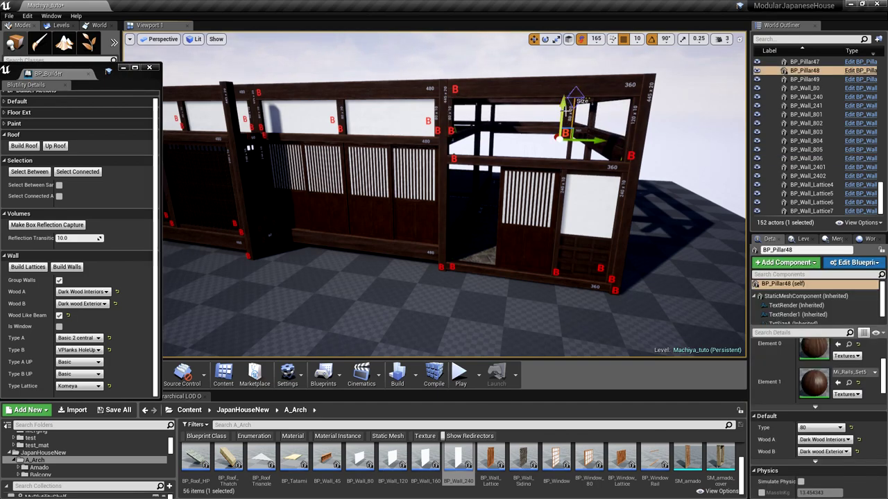
{"action": "left_click_drag", "start_coordinate": [564, 107], "coordinate": [564, 117]}
{"action": "left_click_drag", "start_coordinate": [580, 150], "coordinate": [562, 139]}
{"action": "key", "text": "ctrl+z"}
{"action": "key", "text": "ctrl+z"}
{"action": "left_click_drag", "start_coordinate": [645, 152], "coordinate": [588, 150]}
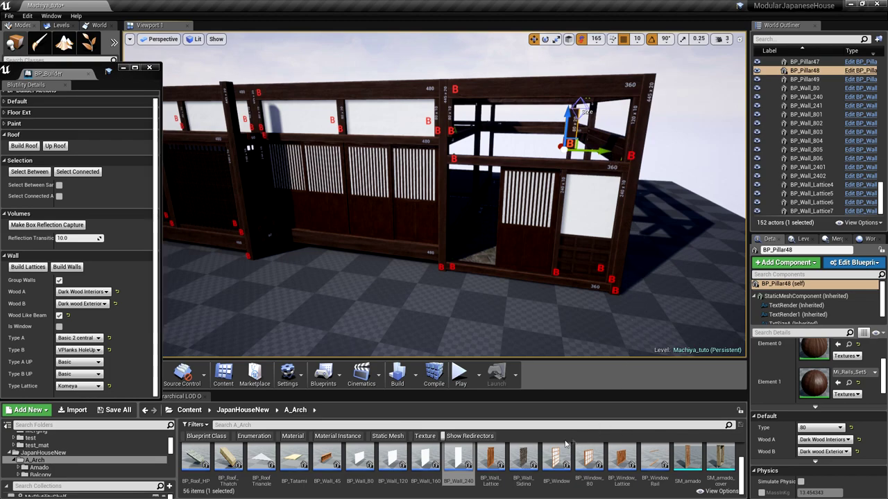
Place a BP_Wall_120 at Half width in the end bay's upper opening, against the outer corner pillar
{"action": "left_click", "coordinate": [395, 465]}
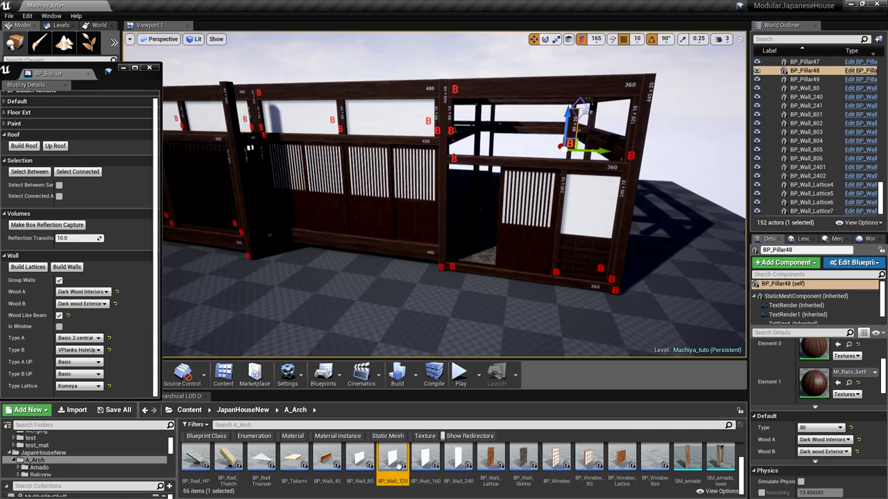
{"action": "left_click_drag", "start_coordinate": [397, 465], "coordinate": [562, 131]}
{"action": "left_click_drag", "start_coordinate": [656, 163], "coordinate": [529, 160]}
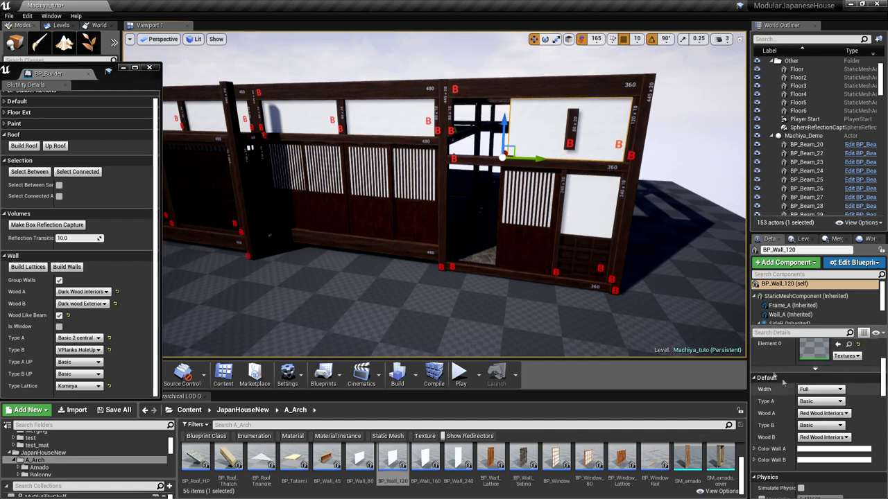
{"action": "left_click", "coordinate": [821, 389]}
{"action": "left_click", "coordinate": [826, 401]}
{"action": "left_click_drag", "start_coordinate": [533, 159], "coordinate": [595, 166]}
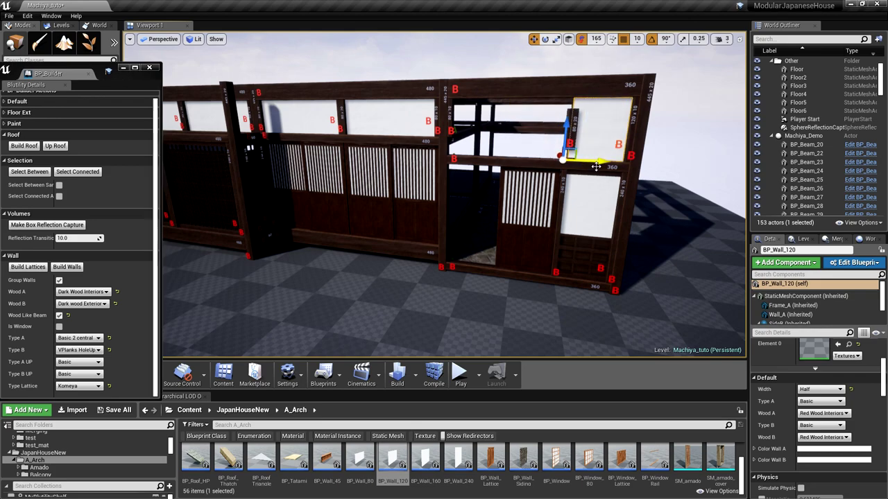
Fit the upper dividing pillar as type 120 beside the half wall and the pillar by the main post as 120 Half, both on the lowered beam
{"action": "left_click", "coordinate": [568, 124]}
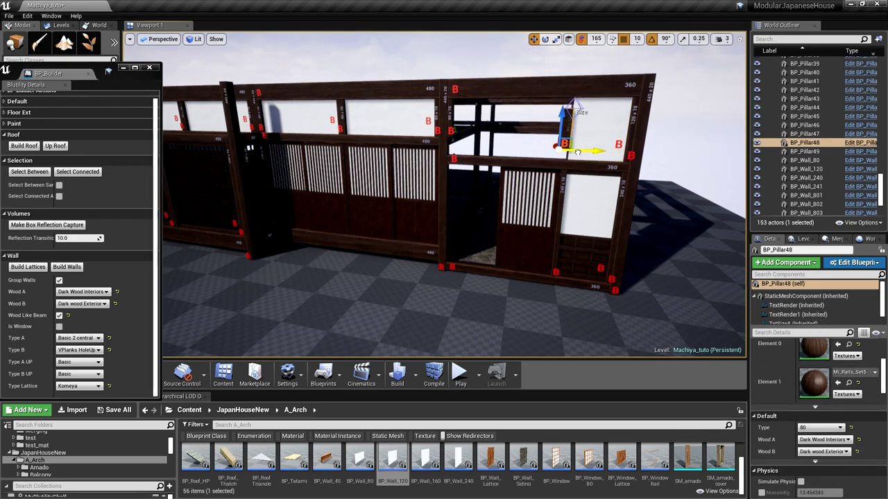
{"action": "left_click_drag", "start_coordinate": [577, 150], "coordinate": [635, 152]}
{"action": "left_click_drag", "start_coordinate": [638, 109], "coordinate": [635, 129]}
{"action": "left_click_drag", "start_coordinate": [654, 159], "coordinate": [581, 167]}
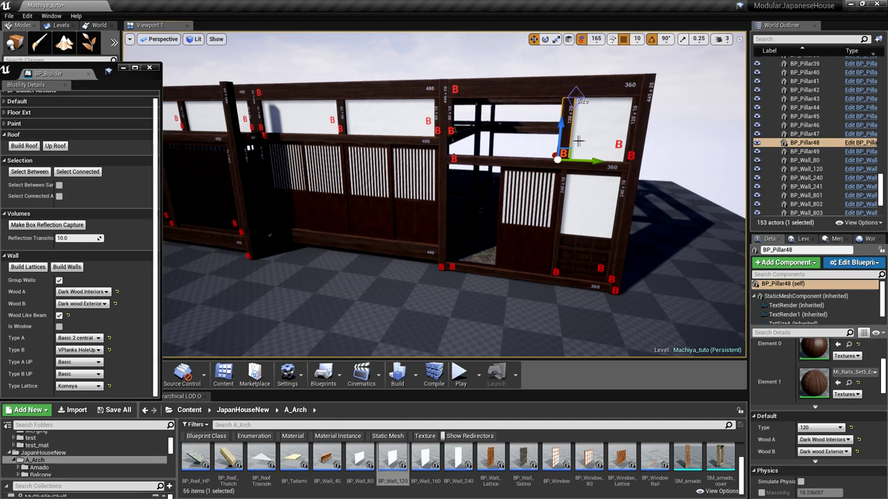
{"action": "left_click", "coordinate": [447, 125]}
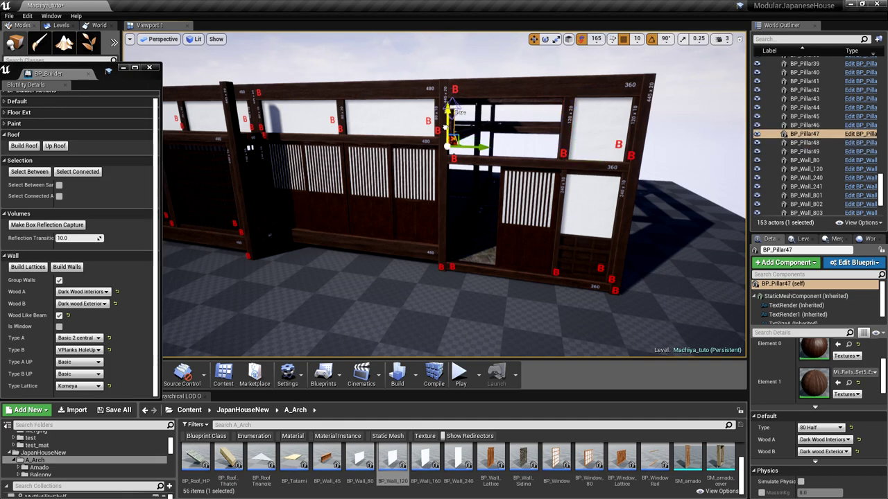
{"action": "mouse_move", "coordinate": [448, 145]}
{"action": "left_mouse_down"}
{"action": "mouse_move", "coordinate": [451, 61]}
{"action": "mouse_move", "coordinate": [447, 159]}
{"action": "mouse_move", "coordinate": [446, 130]}
{"action": "left_mouse_up"}
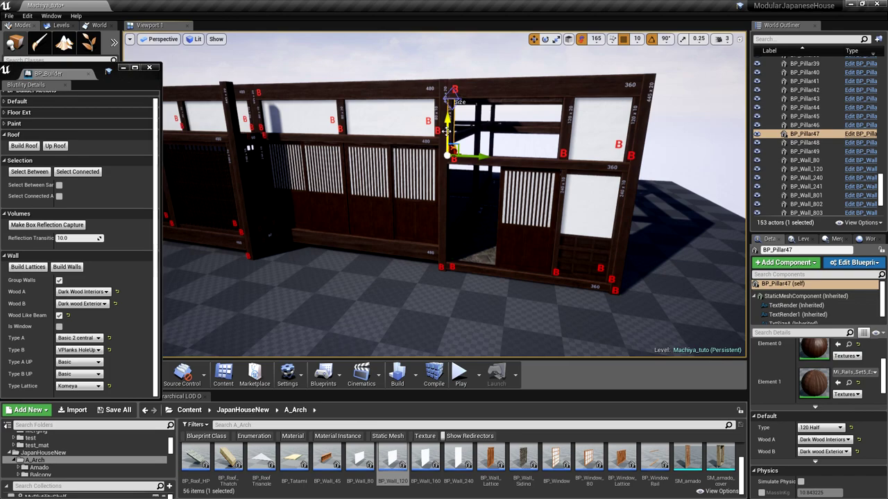
Duplicate the half-width BP_Wall_120 into the remaining upper opening and set the copy's width to Full
{"action": "left_click", "coordinate": [602, 141]}
{"action": "left_click_drag", "start_coordinate": [602, 162], "coordinate": [494, 157], "text": "alt"}
{"action": "left_click", "coordinate": [821, 389]}
{"action": "left_click", "coordinate": [819, 403]}
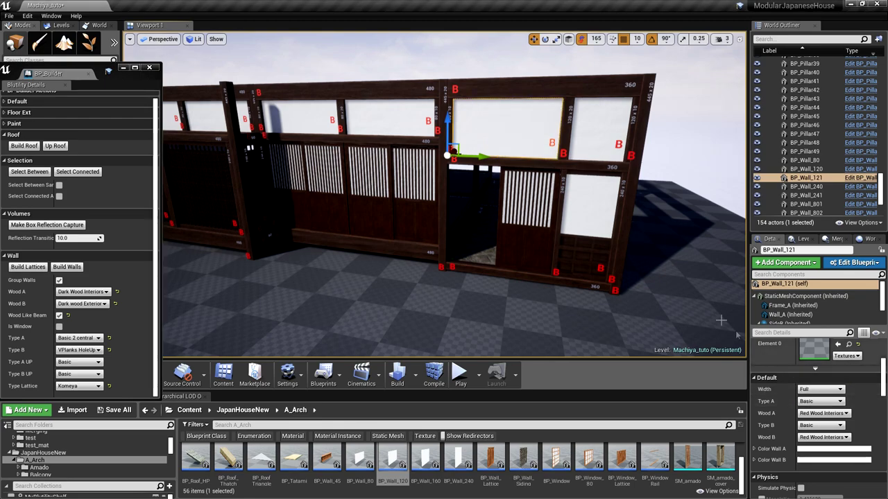
Lower the beam under the mid rail in the side wall's corner bay onto the bottom beam
{"action": "left_click_drag", "start_coordinate": [481, 156], "coordinate": [480, 156]}
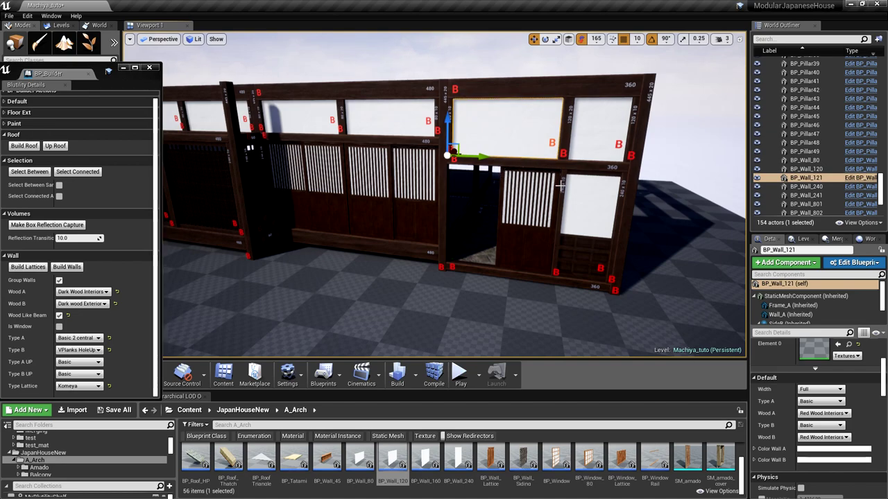
{"action": "right_click_drag", "start_coordinate": [582, 195], "coordinate": [701, 181]}
{"action": "key", "text": "w"}
{"action": "key", "text": "w"}
{"action": "right_click_drag", "start_coordinate": [620, 182], "coordinate": [530, 208]}
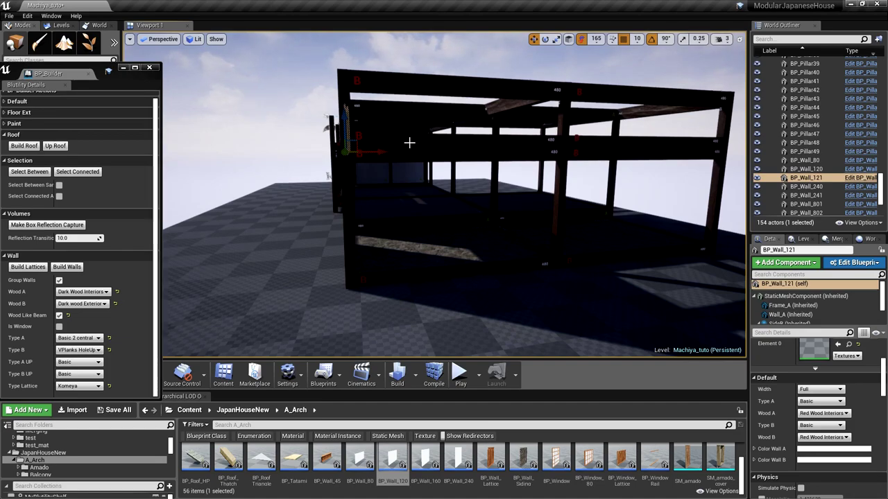
{"action": "left_click", "coordinate": [409, 275]}
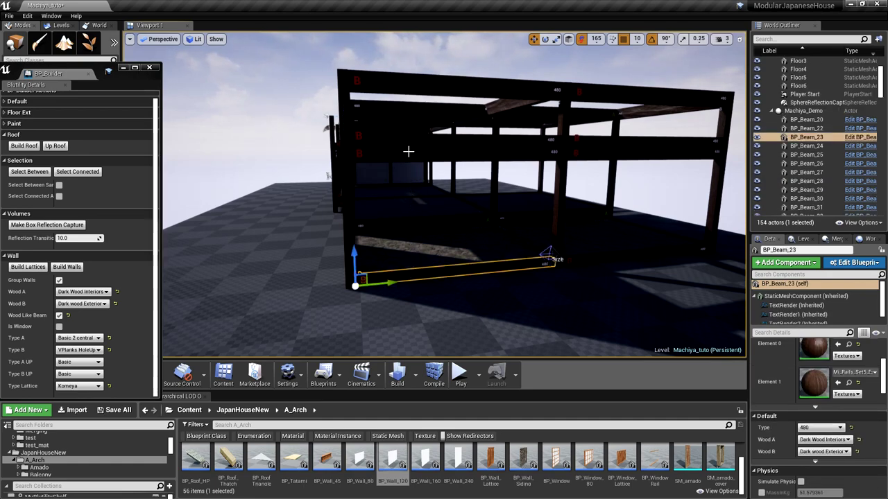
{"action": "left_click", "coordinate": [363, 151]}
{"action": "left_click_drag", "start_coordinate": [350, 139], "coordinate": [343, 255]}
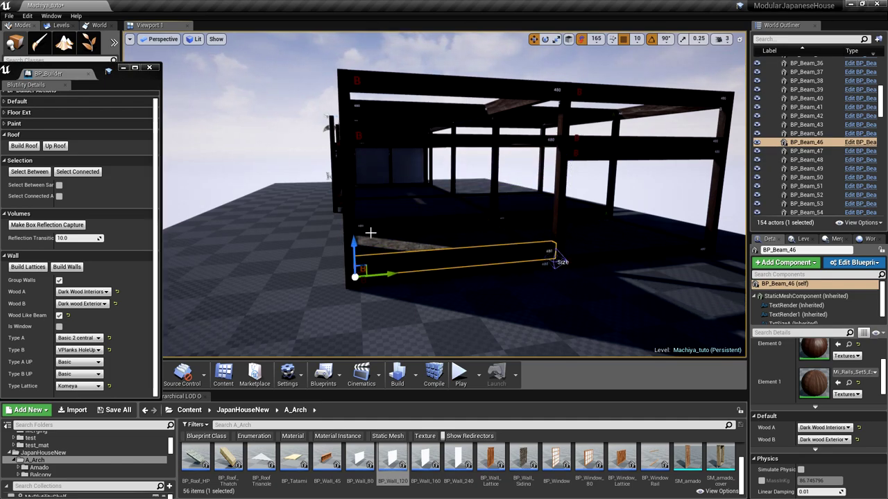
Lower the matching beam in the neighbouring side bay onto its bottom beam
{"action": "scroll", "coordinate": [370, 233], "scroll_direction": "down", "scroll_amount": 1}
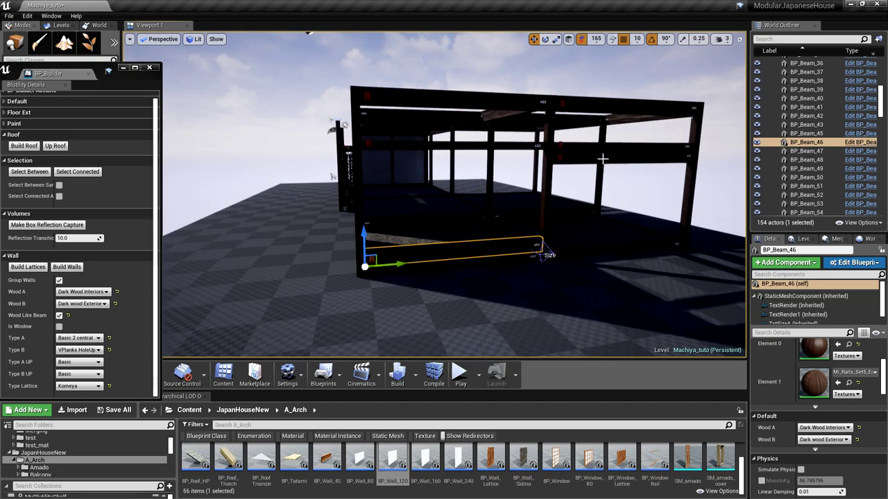
{"action": "left_click", "coordinate": [568, 157]}
{"action": "left_click_drag", "start_coordinate": [554, 139], "coordinate": [539, 228]}
Build walls between the corner bay's lowered beam and mid rail with Type B and Type B UP set to Empty
{"action": "left_click", "coordinate": [497, 249]}
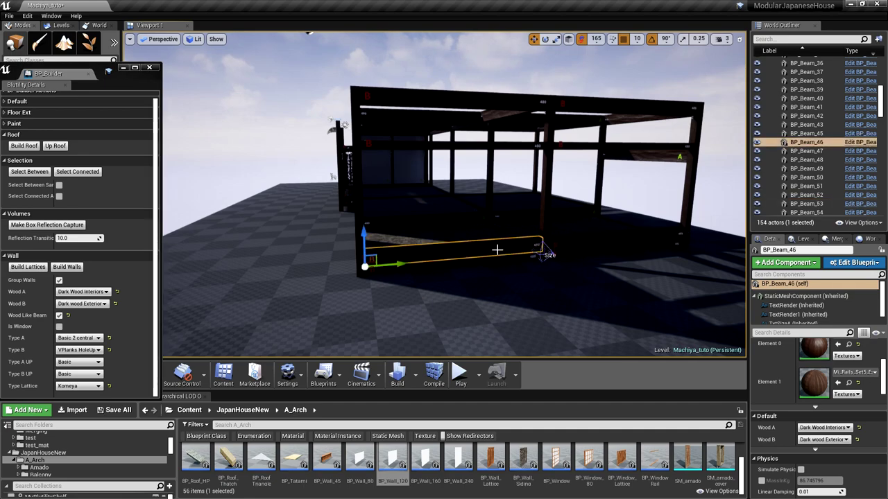
{"action": "left_click", "coordinate": [566, 245], "text": "ctrl"}
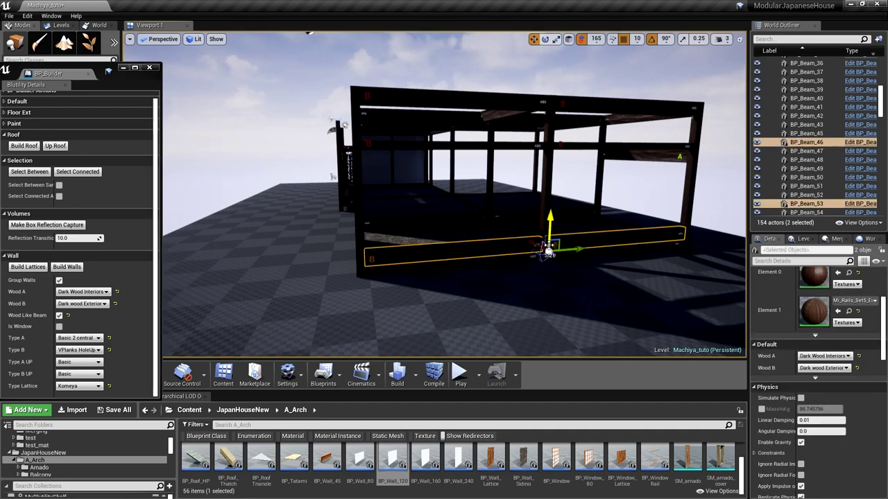
{"action": "left_click", "coordinate": [496, 248]}
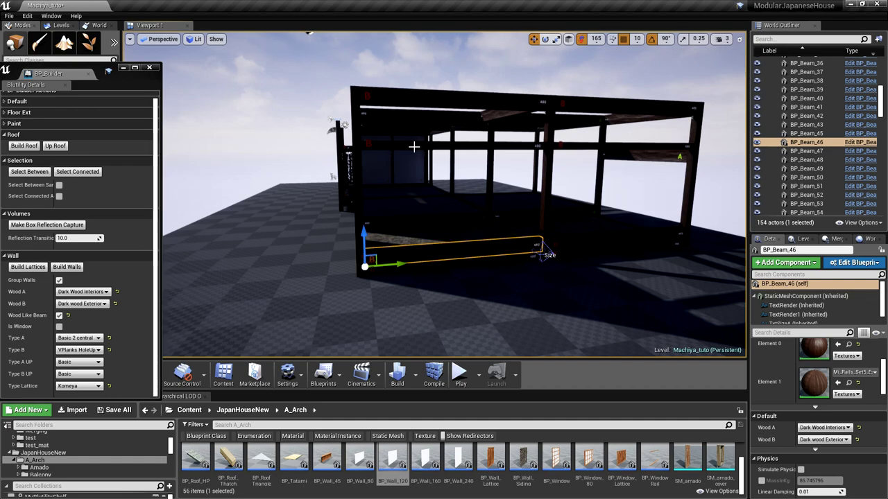
{"action": "left_click", "coordinate": [414, 148], "text": "ctrl"}
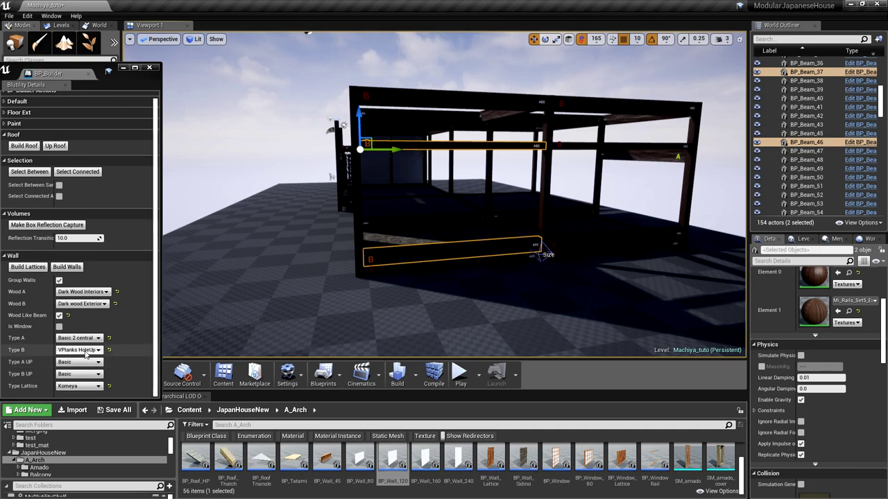
{"action": "left_click", "coordinate": [87, 350]}
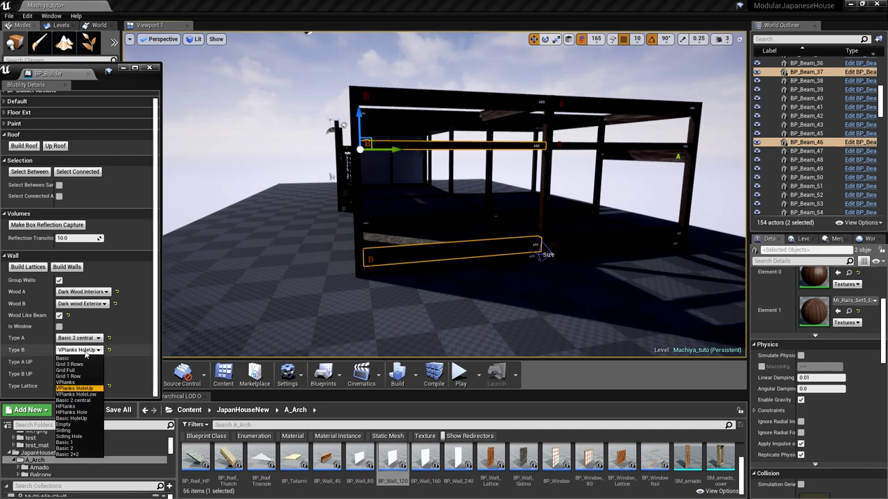
{"action": "left_click", "coordinate": [74, 425]}
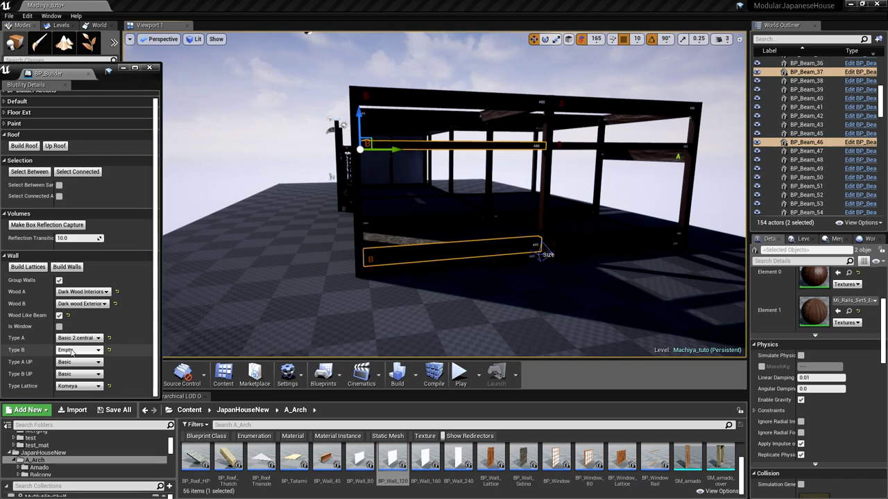
{"action": "left_click", "coordinate": [75, 375]}
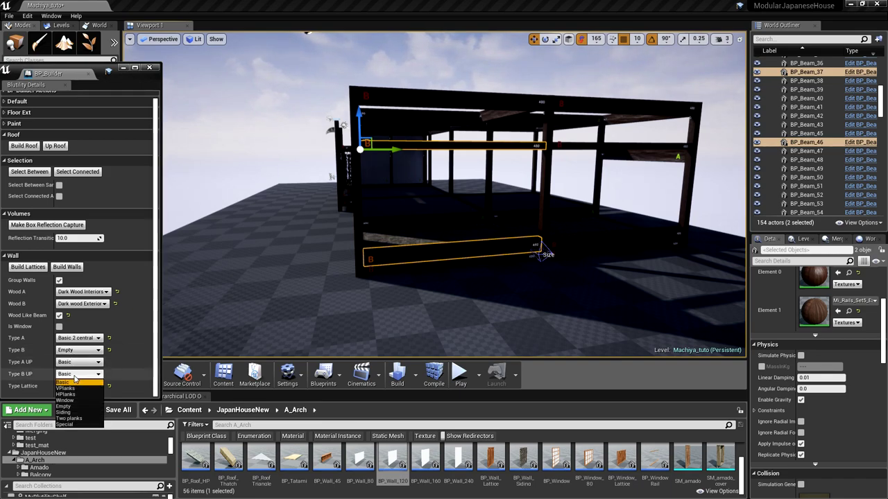
{"action": "left_click", "coordinate": [69, 406]}
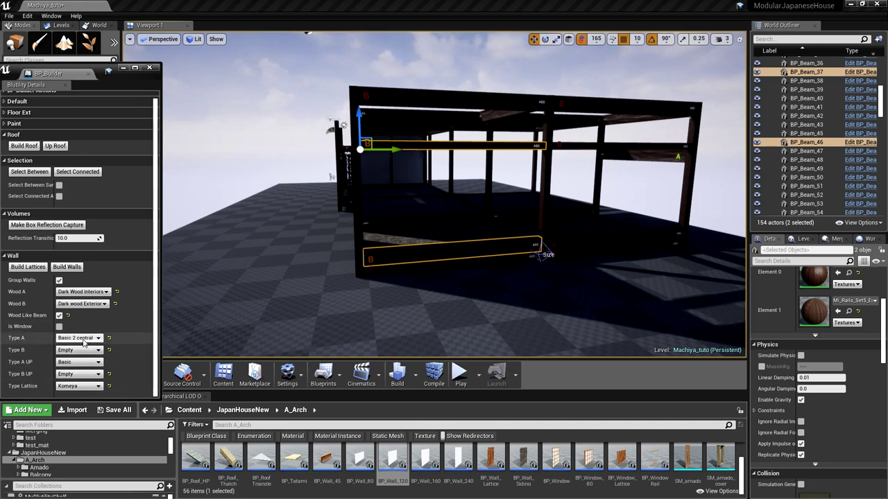
{"action": "left_click", "coordinate": [64, 268]}
Place a BP_Wall_Siding panel in front of the side wall and rotate it 90° parallel to the wall
{"action": "right_click_drag", "start_coordinate": [441, 264], "coordinate": [152, 264]}
{"action": "key", "text": "w"}
{"action": "key", "text": "w"}
{"action": "scroll", "coordinate": [440, 264], "scroll_direction": "down", "scroll_amount": 4}
{"action": "scroll", "coordinate": [440, 263], "scroll_direction": "down", "scroll_amount": 8}
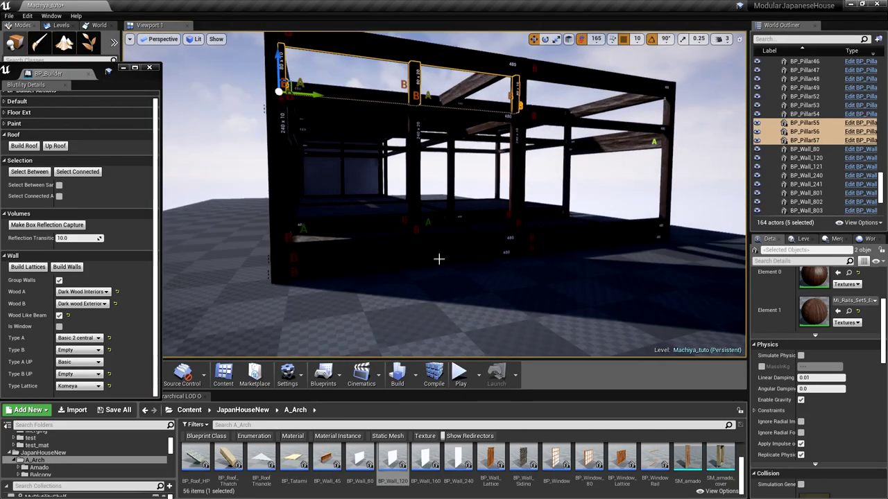
{"action": "left_click", "coordinate": [525, 462]}
{"action": "left_click_drag", "start_coordinate": [526, 462], "coordinate": [432, 312]}
{"action": "scroll", "coordinate": [432, 312], "scroll_direction": "down", "scroll_amount": 5}
{"action": "key", "text": "e"}
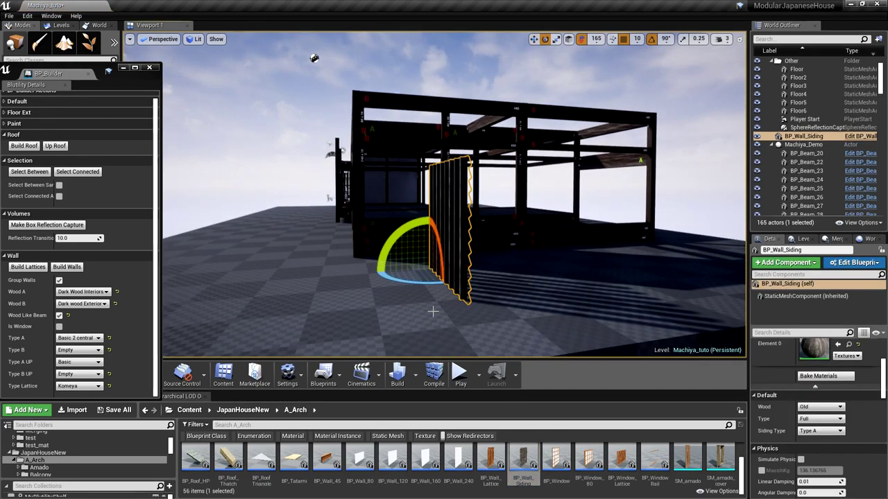
{"action": "right_click_drag", "start_coordinate": [469, 289], "coordinate": [430, 289]}
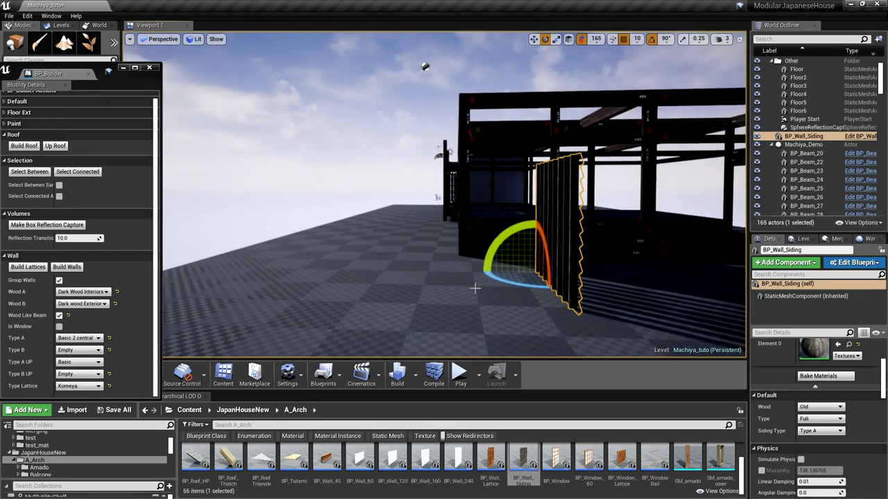
{"action": "left_click_drag", "start_coordinate": [511, 282], "coordinate": [555, 286]}
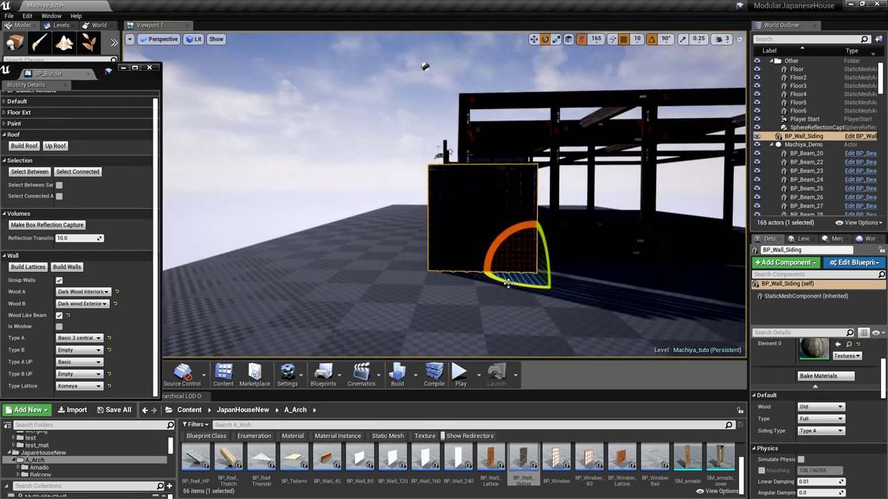
Move the siding panel into the corner bay's lower opening, between the corner pillar and the dividing pillar
{"action": "key", "text": "w"}
{"action": "left_click_drag", "start_coordinate": [534, 277], "coordinate": [573, 278]}
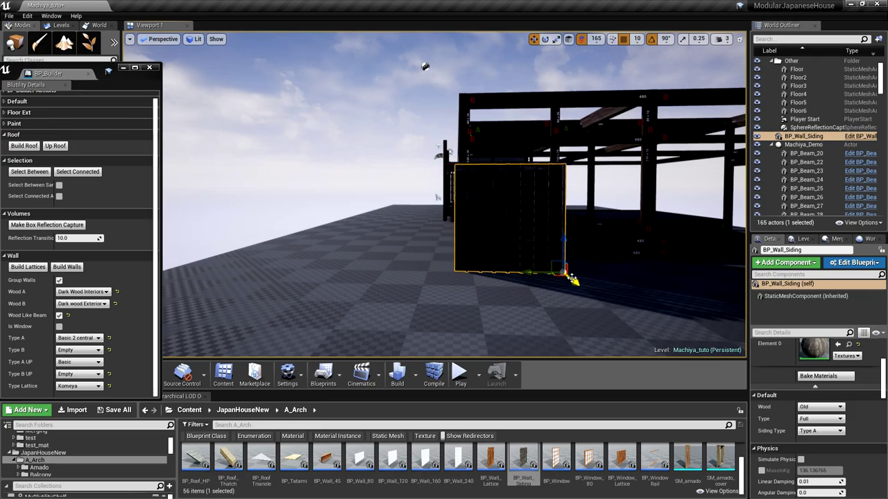
{"action": "right_click_drag", "start_coordinate": [567, 248], "coordinate": [483, 248]}
{"action": "left_click_drag", "start_coordinate": [426, 234], "coordinate": [383, 206]}
{"action": "right_click_drag", "start_coordinate": [377, 208], "coordinate": [370, 201]}
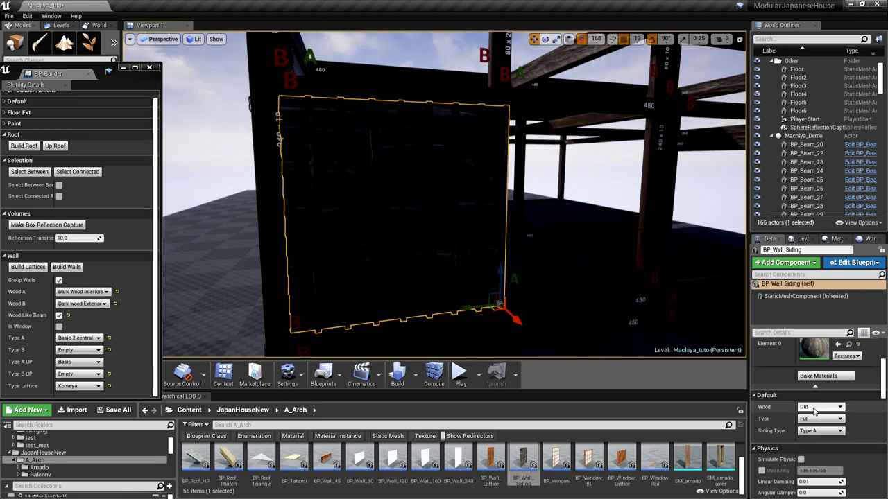
Set the siding panel's Wood to Dark wood and its Siding Type to Type B
{"action": "left_click", "coordinate": [814, 409]}
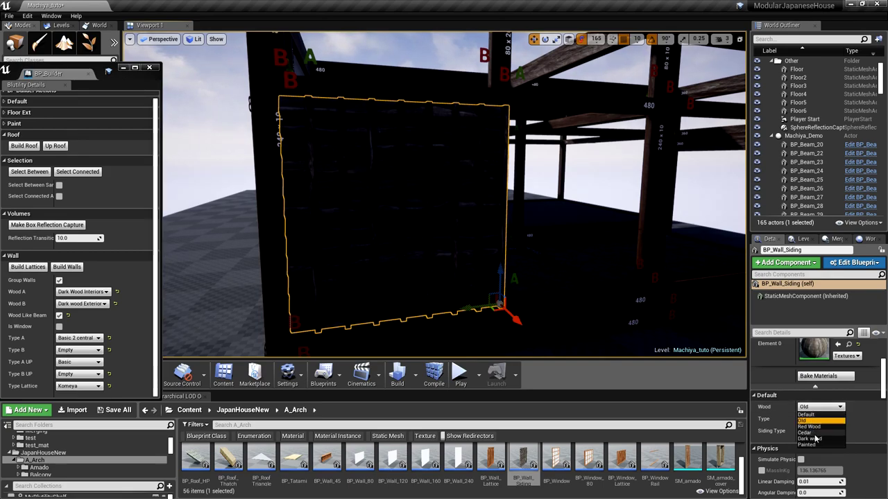
{"action": "left_click", "coordinate": [810, 439]}
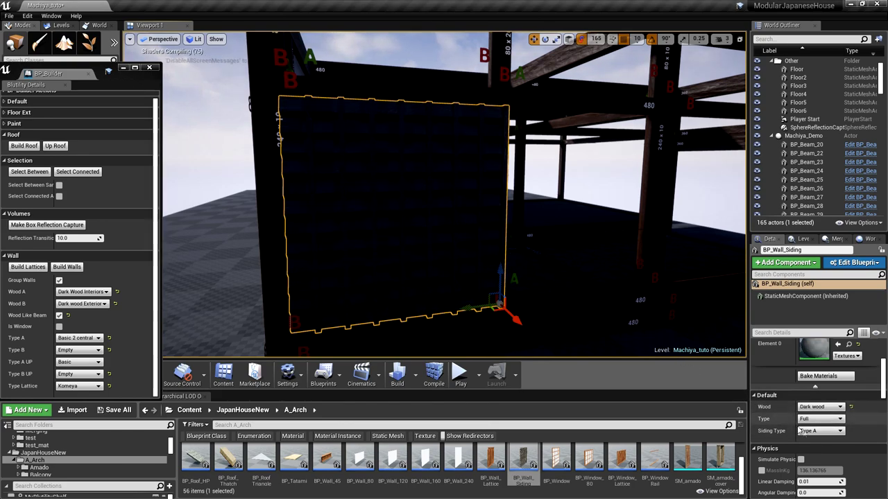
{"action": "left_click", "coordinate": [821, 432]}
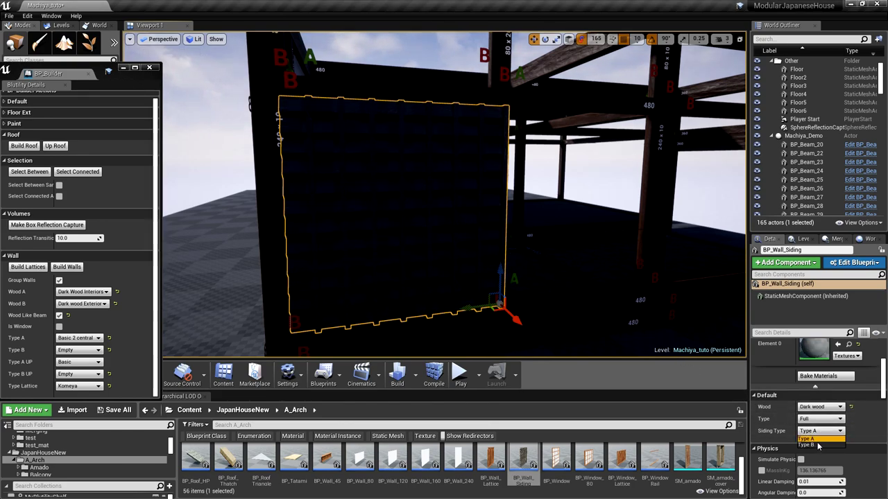
{"action": "left_click", "coordinate": [811, 446]}
Turn off rotation snapping and rotate the Light Source away from the front facade
{"action": "right_click_drag", "start_coordinate": [583, 250], "coordinate": [458, 250]}
{"action": "right_click_drag", "start_coordinate": [555, 306], "coordinate": [624, 319]}
{"action": "scroll", "coordinate": [597, 314], "scroll_direction": "down", "scroll_amount": 5}
{"action": "right_click_drag", "start_coordinate": [545, 325], "coordinate": [572, 344]}
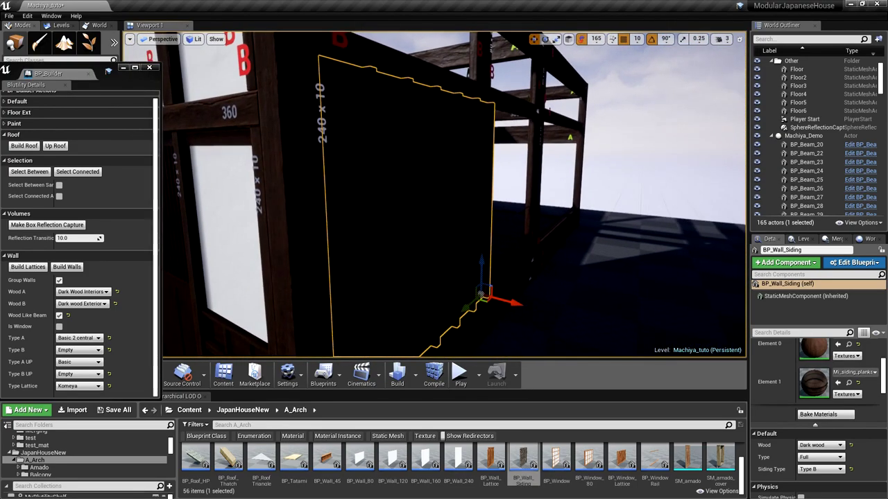
{"action": "scroll", "coordinate": [541, 327], "scroll_direction": "down", "scroll_amount": 2}
{"action": "scroll", "coordinate": [543, 317], "scroll_direction": "down", "scroll_amount": 4}
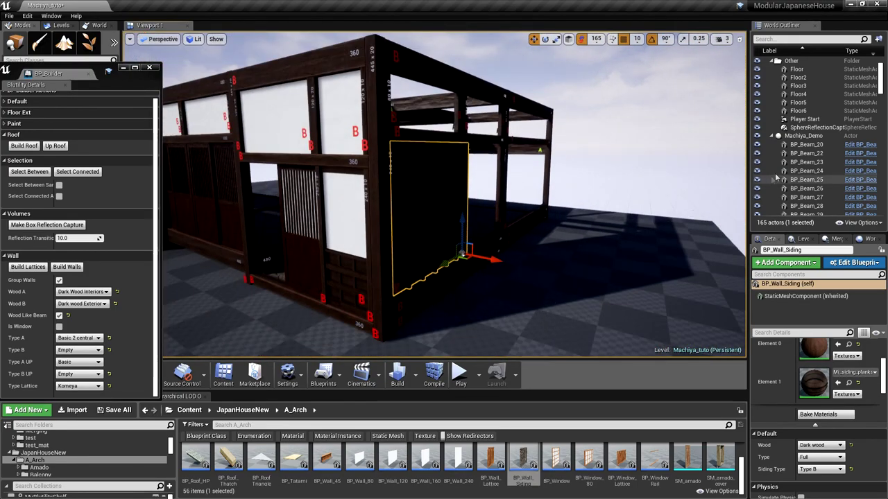
{"action": "scroll", "coordinate": [817, 82], "scroll_direction": "up", "scroll_amount": 3}
{"action": "scroll", "coordinate": [822, 91], "scroll_direction": "up", "scroll_amount": 1}
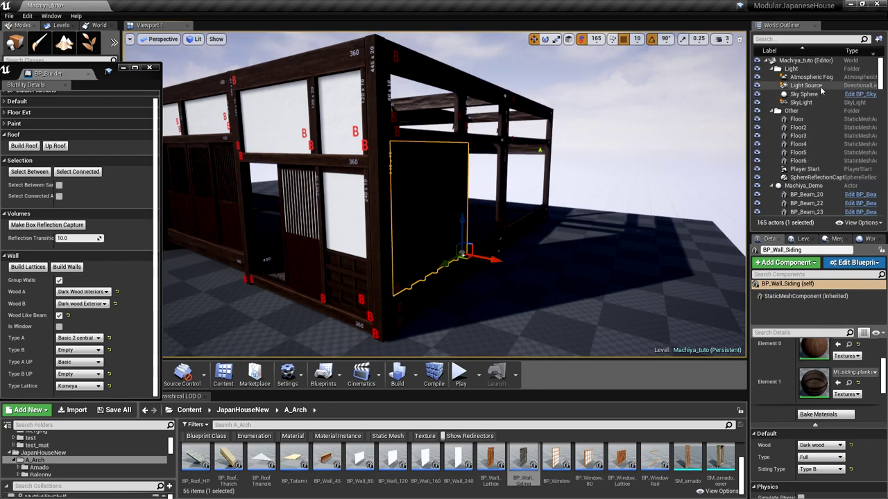
{"action": "left_click", "coordinate": [806, 85]}
{"action": "scroll", "coordinate": [885, 374], "scroll_direction": "up", "scroll_amount": 5}
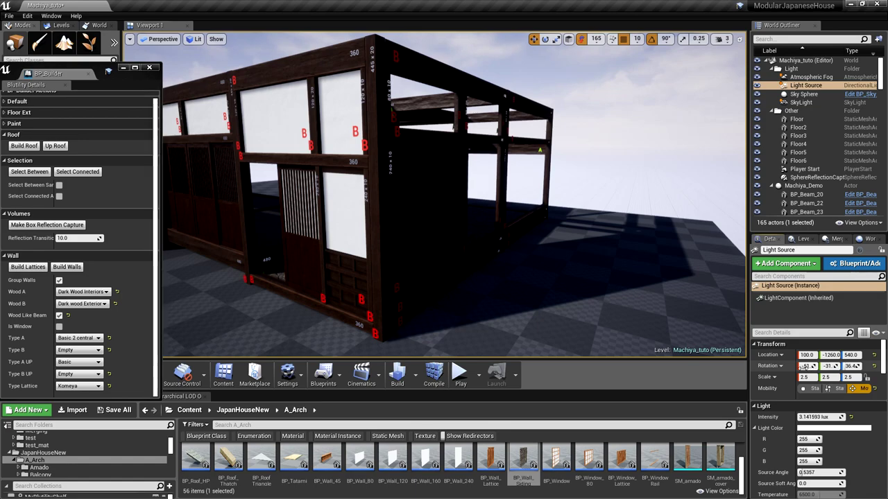
{"action": "right_click_drag", "start_coordinate": [578, 217], "coordinate": [524, 217]}
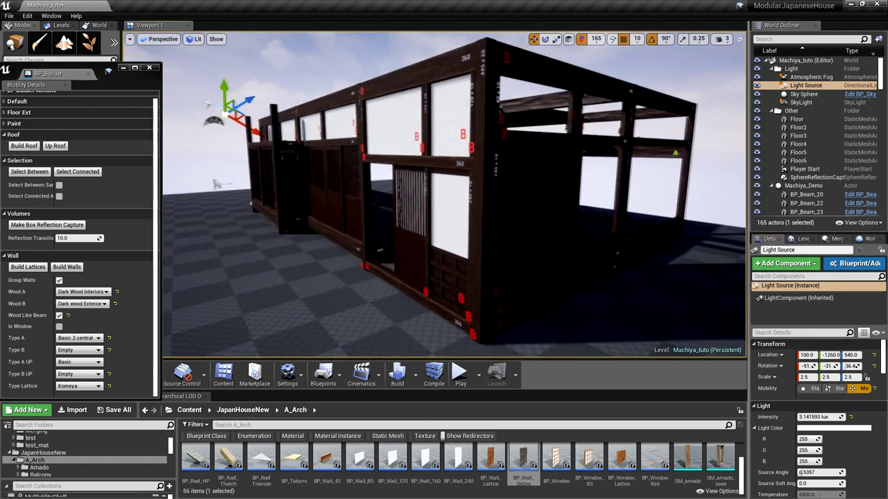
{"action": "key", "text": "e"}
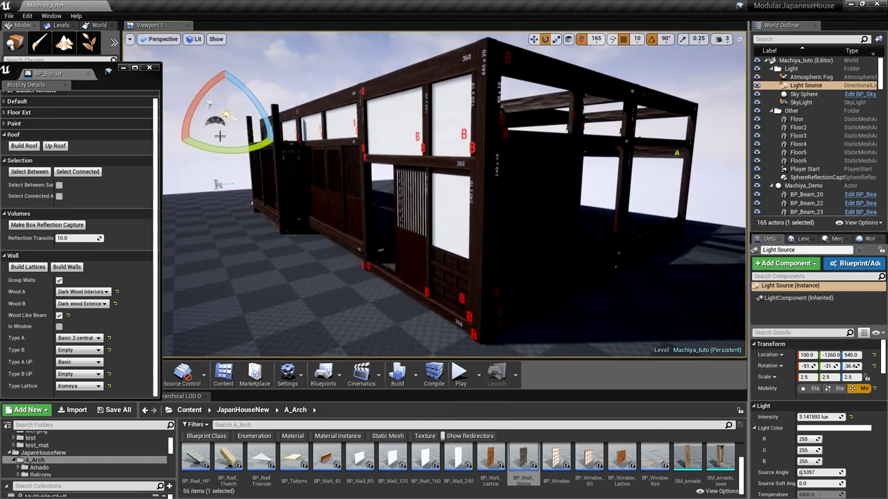
{"action": "left_click", "coordinate": [652, 42]}
{"action": "left_click_drag", "start_coordinate": [228, 147], "coordinate": [160, 145]}
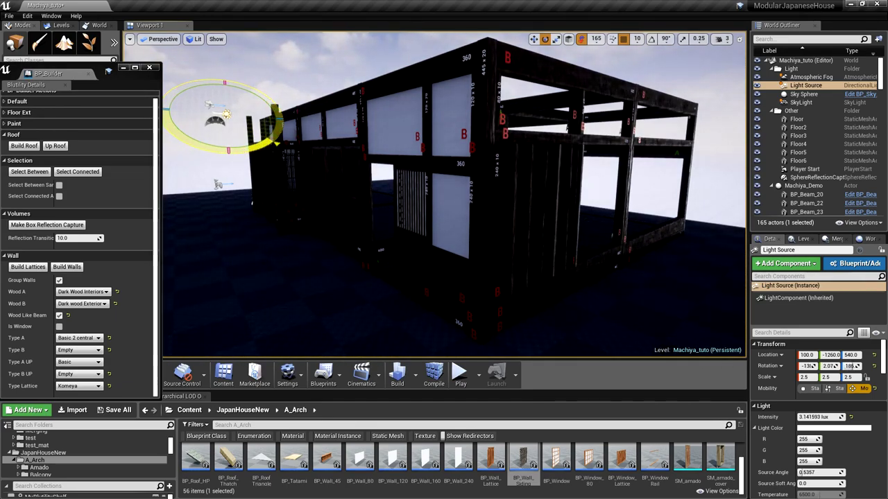
{"action": "left_click_drag", "start_coordinate": [204, 186], "coordinate": [358, 189]}
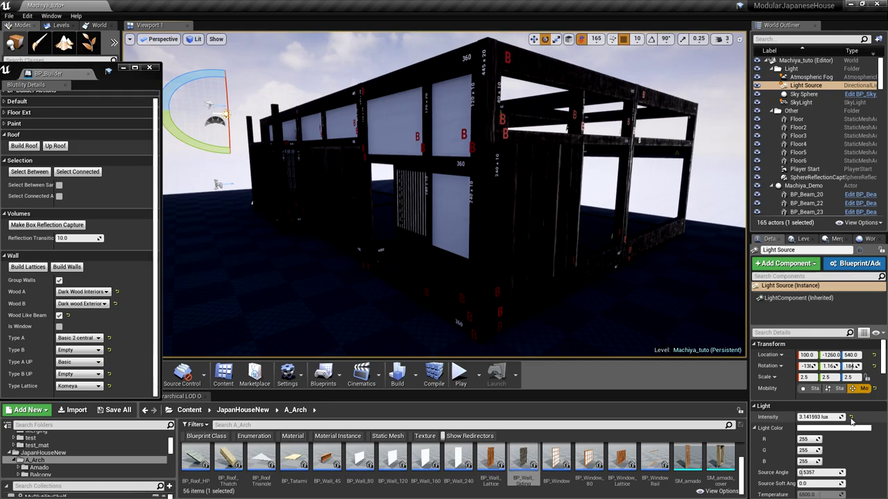
Reset the Light Source intensity to its default 10.0 lux and rotate the light until it illuminates the side wall
{"action": "left_click", "coordinate": [851, 417]}
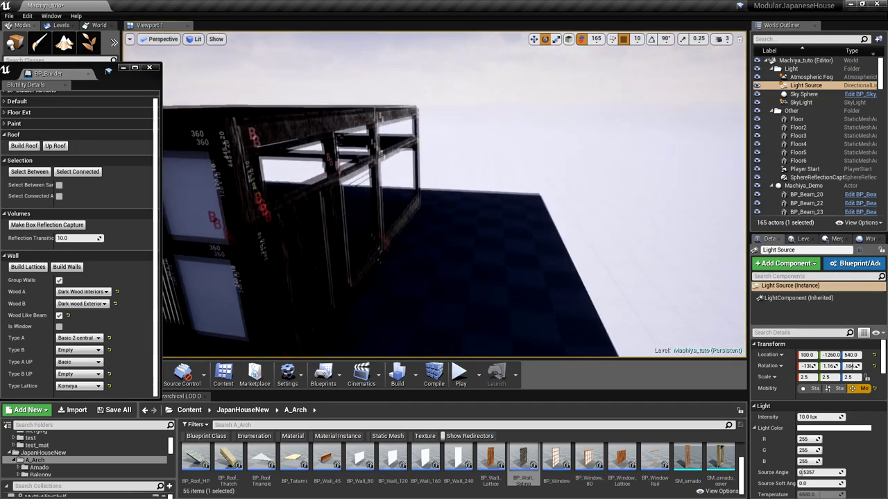
{"action": "mouse_move", "coordinate": [656, 251]}
{"action": "right_mouse_down"}
{"action": "mouse_move", "coordinate": [645, 250]}
{"action": "mouse_move", "coordinate": [656, 252]}
{"action": "right_mouse_up"}
{"action": "key", "text": "w"}
{"action": "right_click_drag", "start_coordinate": [609, 278], "coordinate": [573, 269]}
{"action": "scroll", "coordinate": [603, 259], "scroll_direction": "down", "scroll_amount": 4}
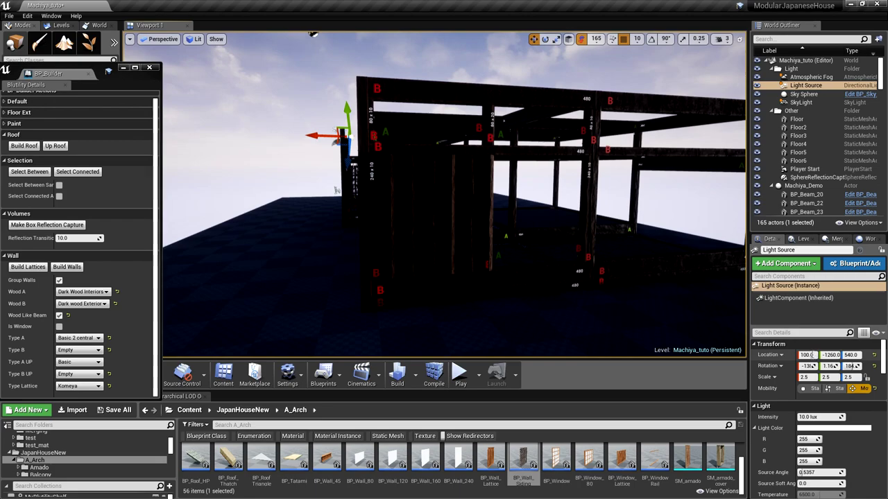
{"action": "key", "text": "e"}
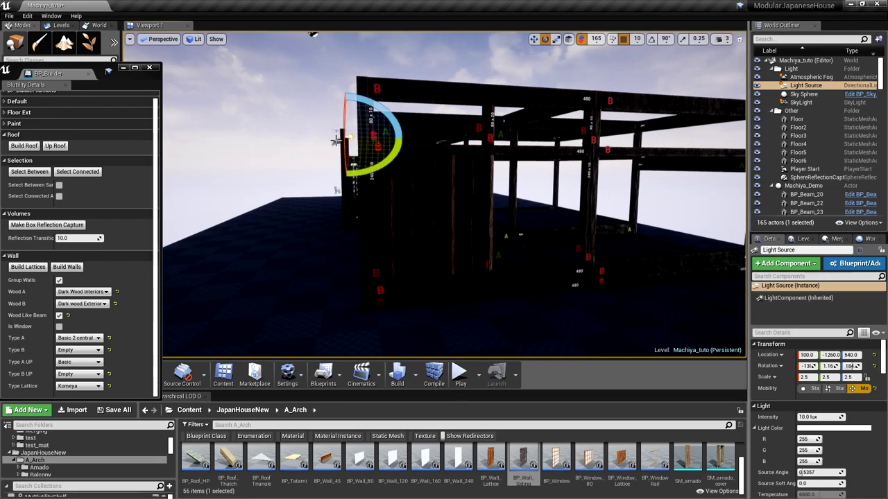
{"action": "mouse_move", "coordinate": [380, 110]}
{"action": "left_mouse_down"}
{"action": "mouse_move", "coordinate": [300, 136]}
{"action": "mouse_move", "coordinate": [308, 143]}
{"action": "left_mouse_up"}
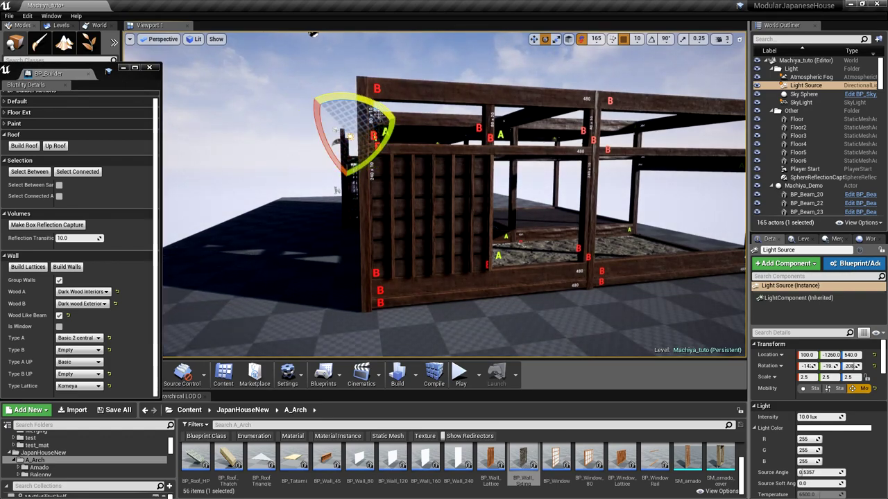
Set the corner bay panel's Siding Type to Type A and copy it into the neighbouring lower opening
{"action": "left_click", "coordinate": [446, 250]}
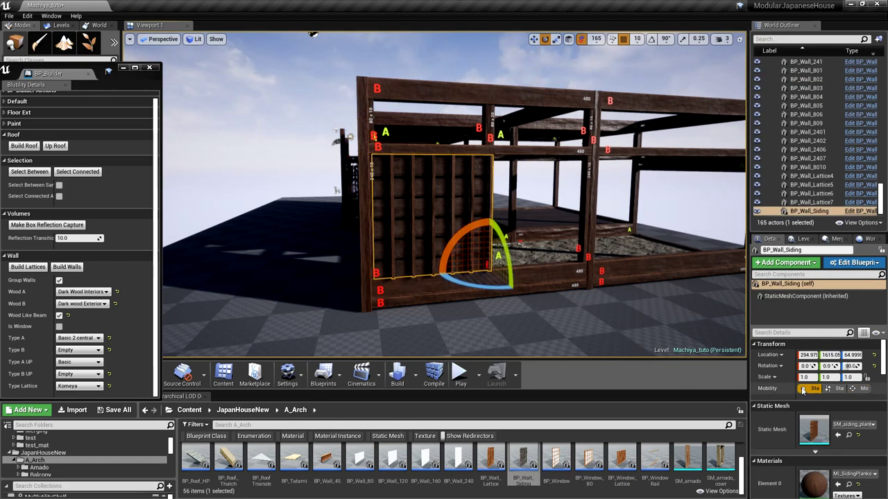
{"action": "scroll", "coordinate": [805, 398], "scroll_direction": "down", "scroll_amount": 5}
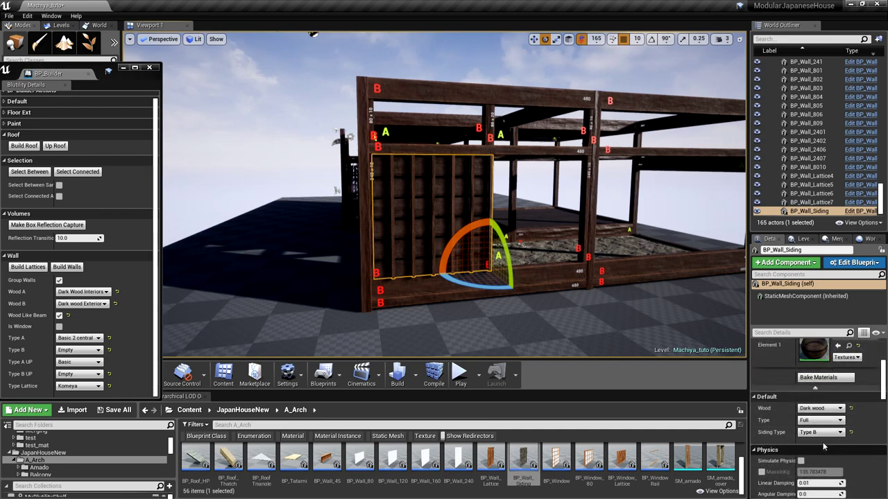
{"action": "left_click", "coordinate": [818, 433]}
{"action": "left_click", "coordinate": [813, 445]}
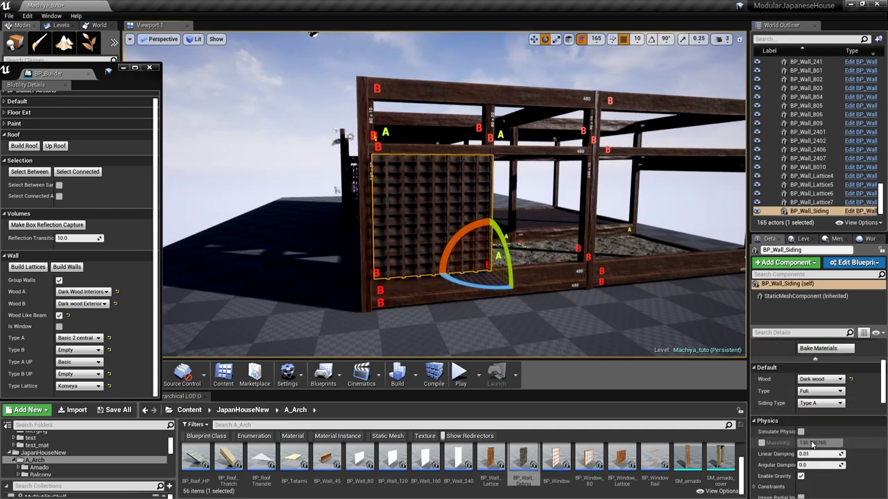
{"action": "left_click", "coordinate": [819, 403]}
{"action": "left_click", "coordinate": [817, 417]}
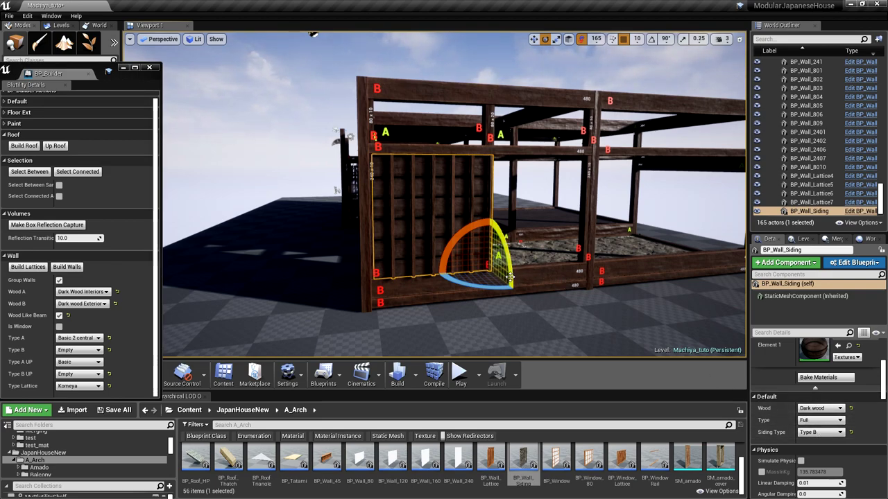
{"action": "key", "text": "w"}
{"action": "left_click", "coordinate": [820, 433]}
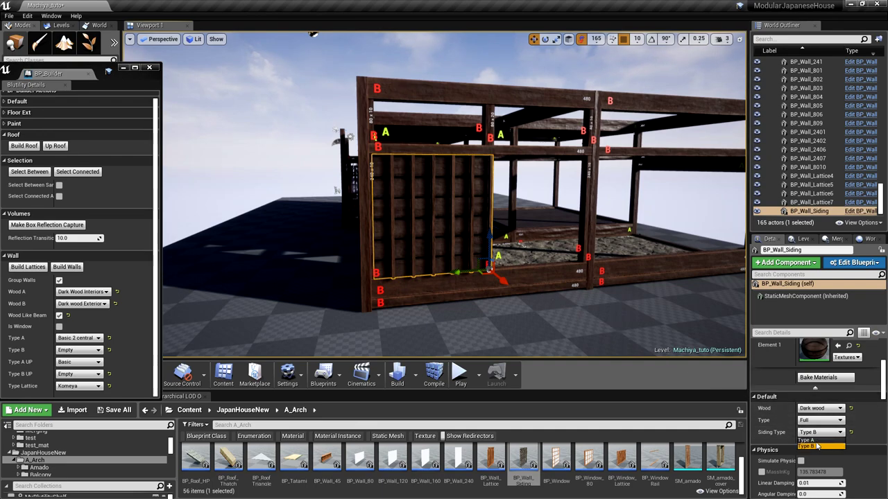
{"action": "left_click", "coordinate": [809, 440]}
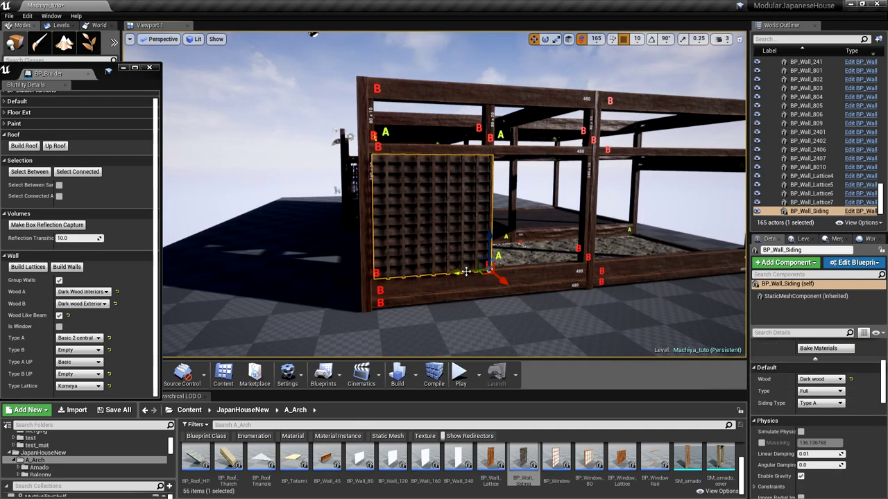
{"action": "left_click_drag", "start_coordinate": [465, 272], "coordinate": [588, 257], "text": "alt"}
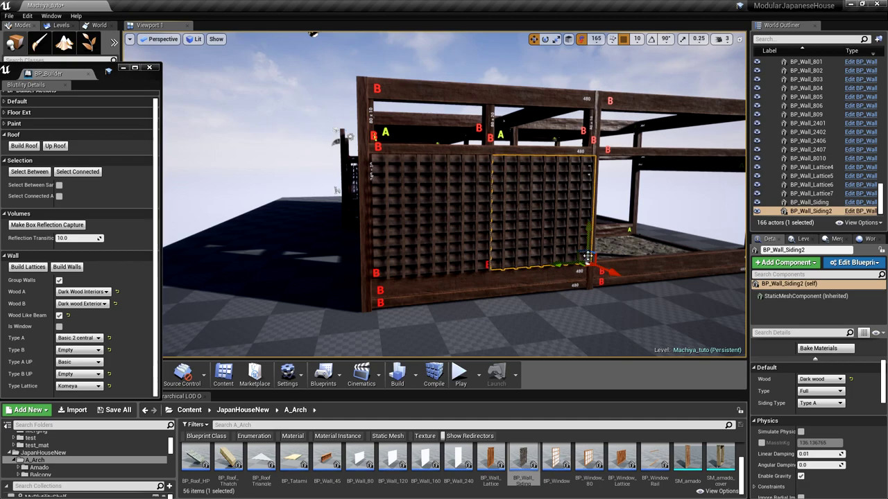
Copy the siding downward, set its Type to Full40, fit it below the full panel, and duplicate it below the corner panel
{"action": "left_click_drag", "start_coordinate": [587, 236], "coordinate": [609, 320], "text": "alt"}
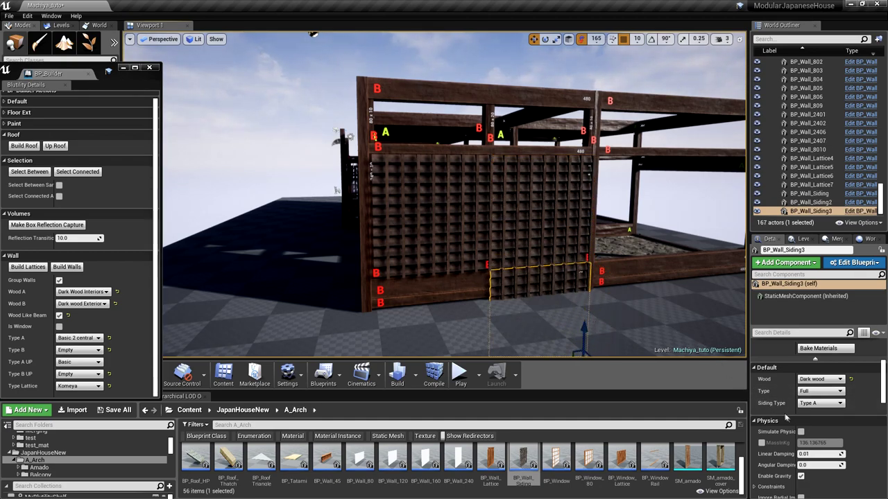
{"action": "left_click", "coordinate": [817, 393]}
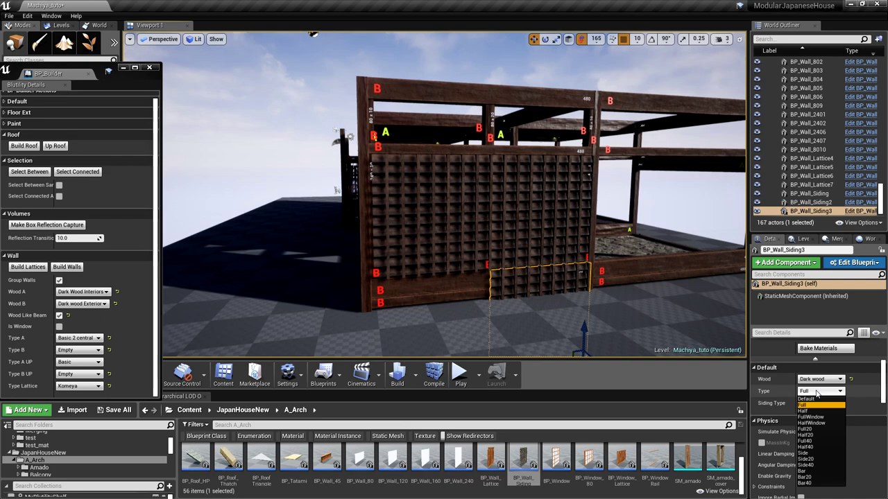
{"action": "left_click", "coordinate": [819, 466]}
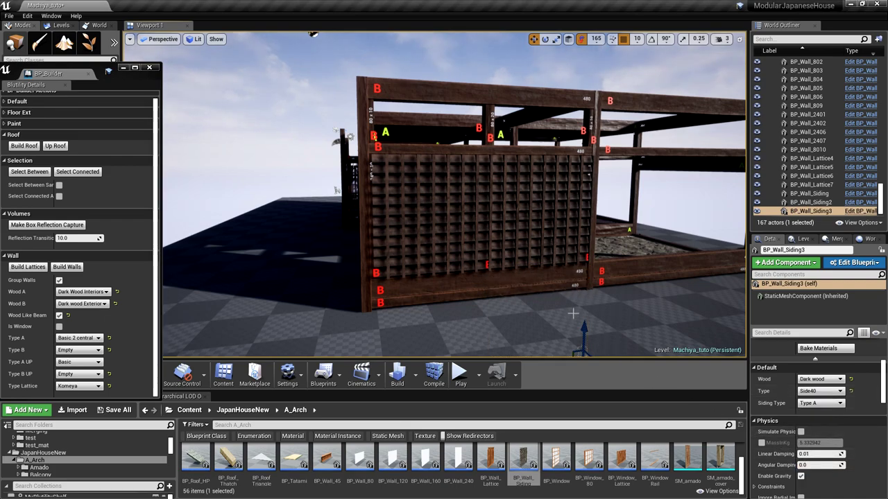
{"action": "scroll", "coordinate": [592, 307], "scroll_direction": "down", "scroll_amount": 3}
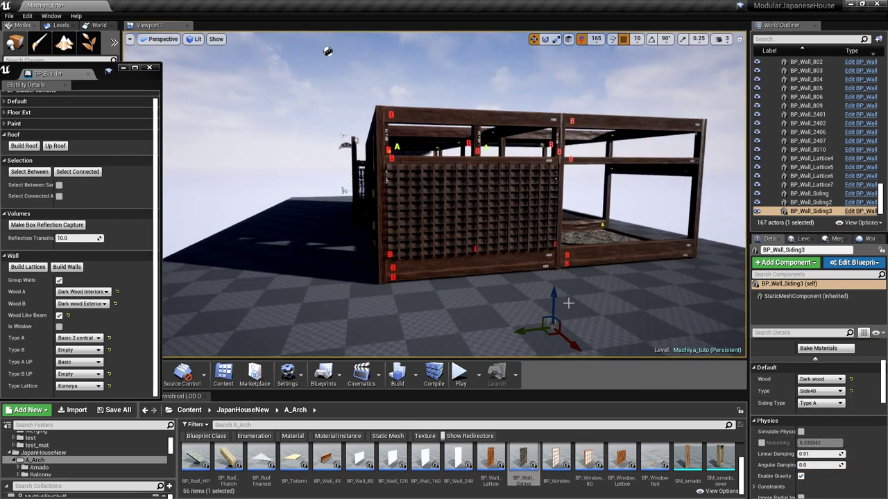
{"action": "left_click", "coordinate": [821, 390]}
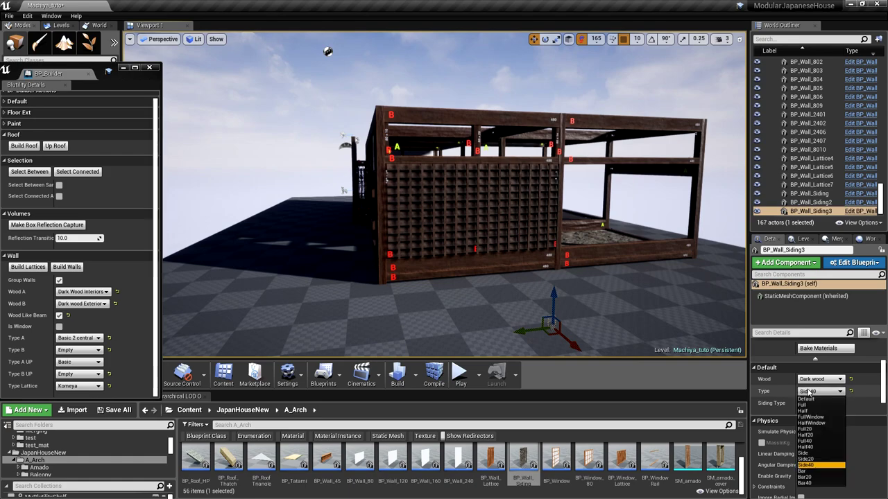
{"action": "left_click", "coordinate": [825, 441]}
{"action": "left_click_drag", "start_coordinate": [555, 299], "coordinate": [477, 278]}
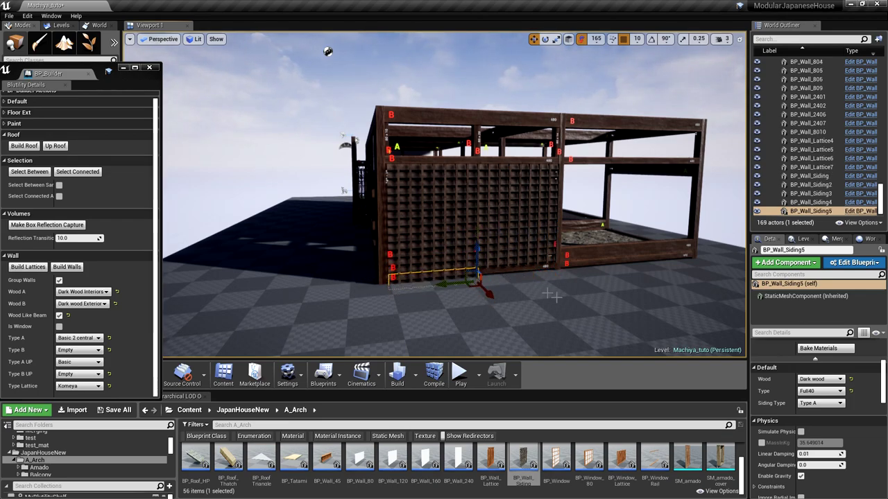
Set the lowest siding strip's Type to Full20, raise it against the strip above, and copy it under the neighbouring panel
{"action": "left_click", "coordinate": [821, 391]}
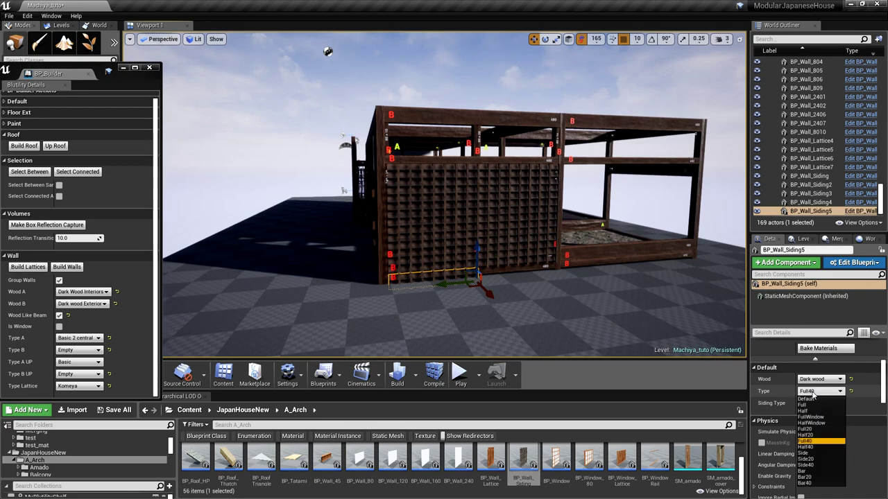
{"action": "left_click", "coordinate": [818, 429]}
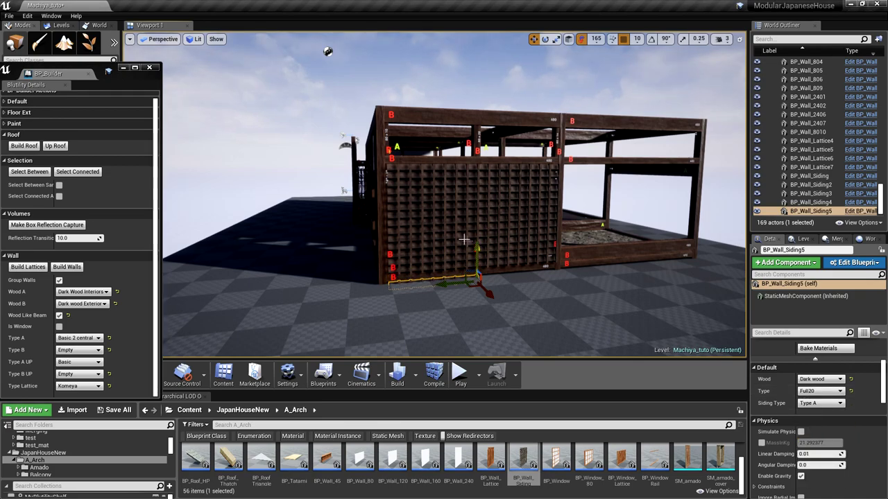
{"action": "left_click_drag", "start_coordinate": [479, 251], "coordinate": [479, 244]}
{"action": "left_click_drag", "start_coordinate": [464, 279], "coordinate": [544, 278], "text": "alt"}
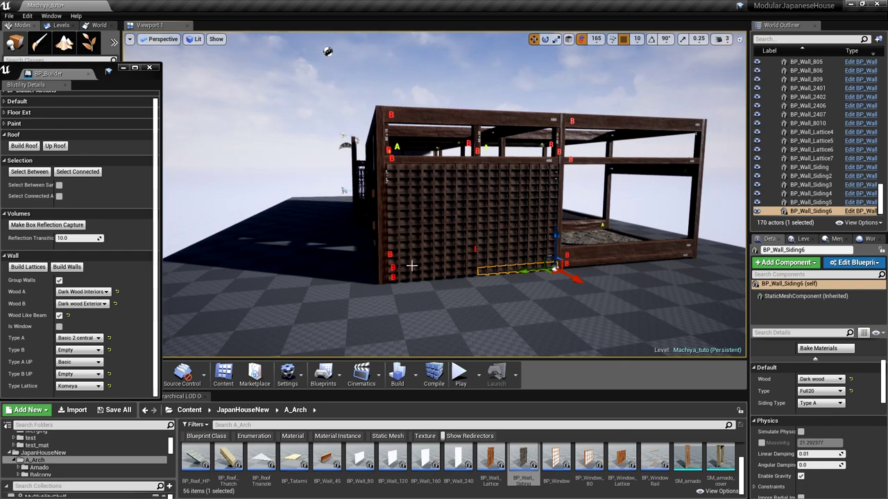
Copy the four Full40 and Full20 siding strips from the base up to just above the full panels
{"action": "left_click", "coordinate": [412, 276]}
{"action": "left_click", "coordinate": [409, 267], "text": "ctrl"}
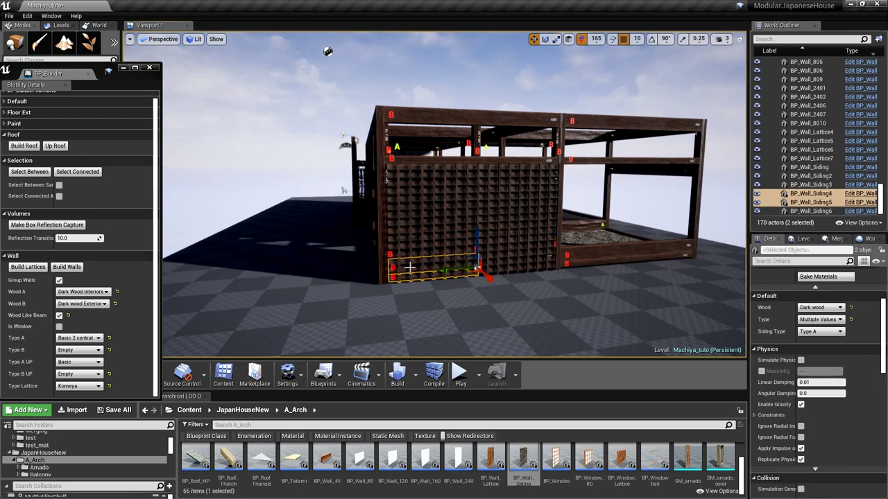
{"action": "left_click", "coordinate": [502, 277], "text": "ctrl"}
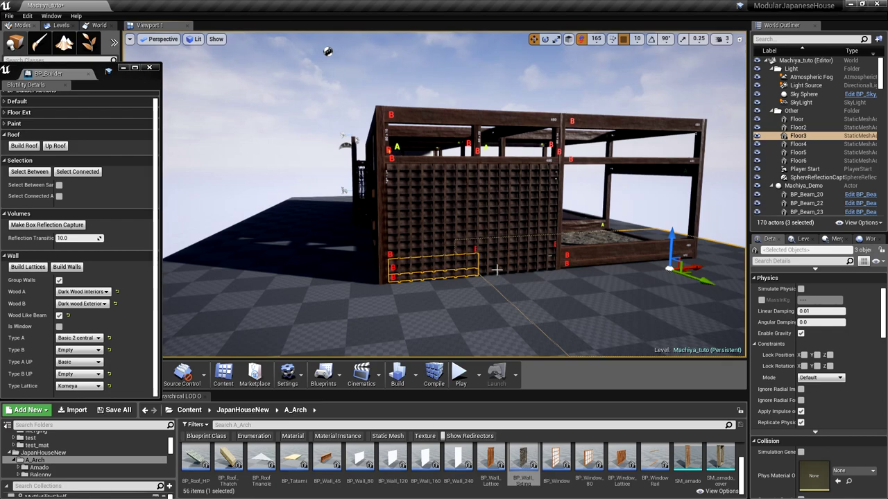
{"action": "left_click", "coordinate": [598, 299], "text": "ctrl"}
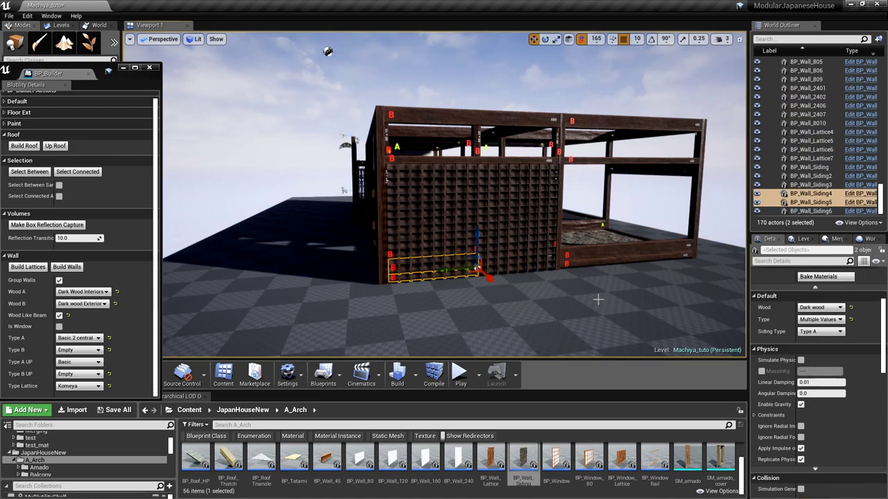
{"action": "left_click", "coordinate": [520, 267], "text": "ctrl"}
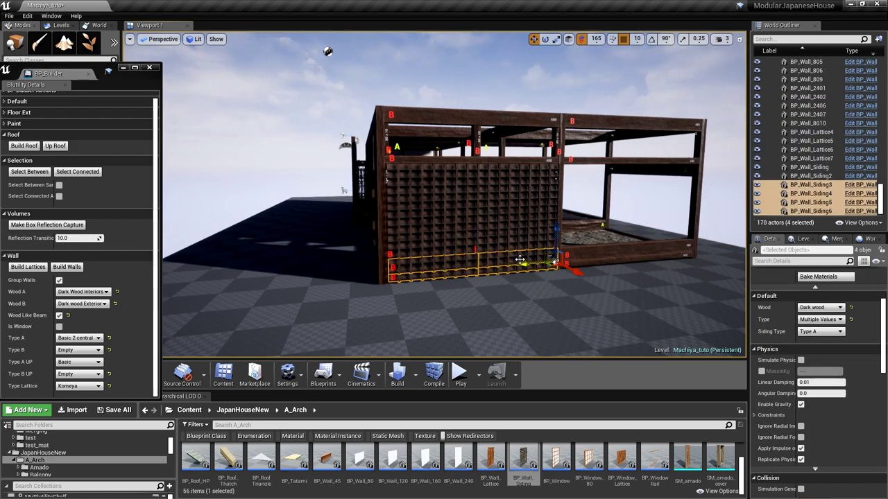
{"action": "left_click_drag", "start_coordinate": [554, 239], "coordinate": [520, 134], "text": "alt"}
Copy the two upper Full40 siding strips upward twice to cover the wall up to the top beam
{"action": "left_click", "coordinate": [464, 148]}
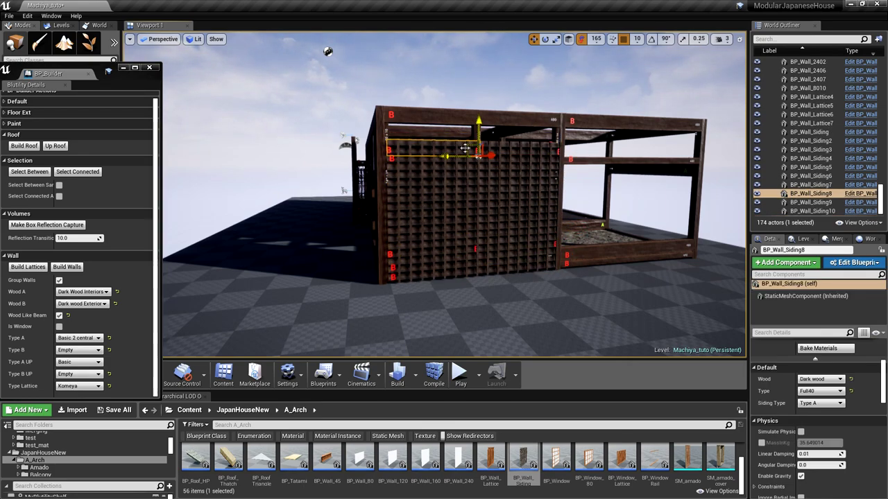
{"action": "left_click", "coordinate": [516, 148], "text": "ctrl"}
{"action": "left_click_drag", "start_coordinate": [559, 136], "coordinate": [557, 106], "text": "alt"}
{"action": "left_click_drag", "start_coordinate": [480, 108], "coordinate": [481, 91], "text": "alt"}
Build walls between the open bay's bottom and middle beams with Type B and Type B UP set to Siding
{"action": "scroll", "coordinate": [487, 125], "scroll_direction": "down", "scroll_amount": 2}
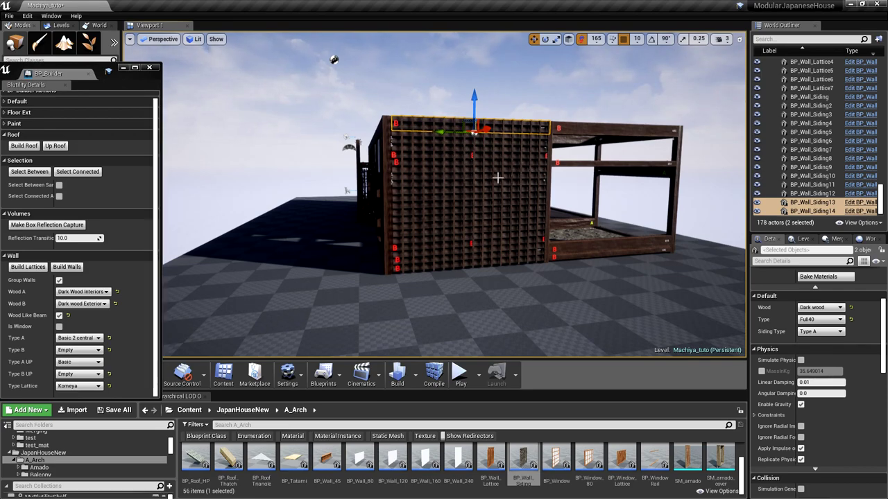
{"action": "left_click", "coordinate": [588, 246]}
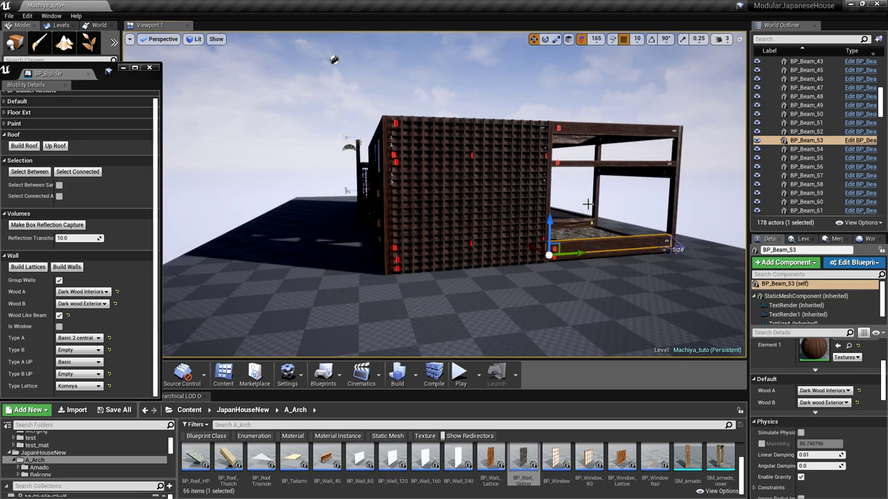
{"action": "left_click", "coordinate": [587, 167], "text": "ctrl"}
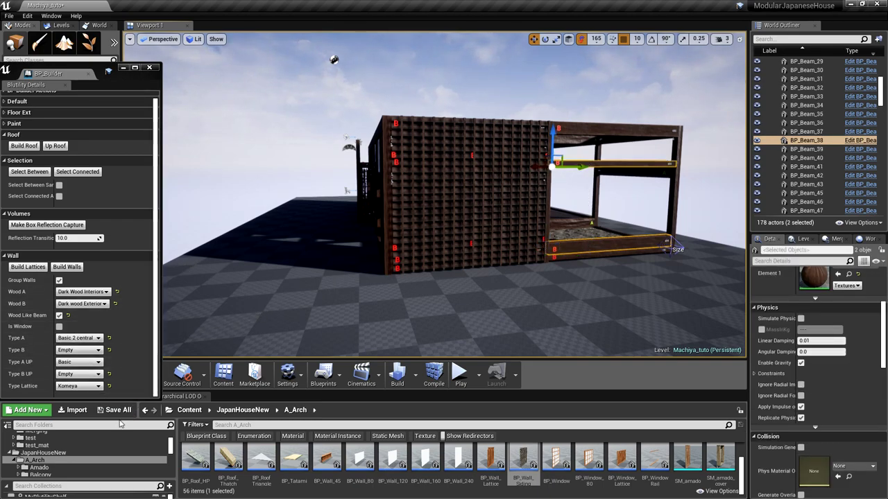
{"action": "left_click", "coordinate": [79, 375]}
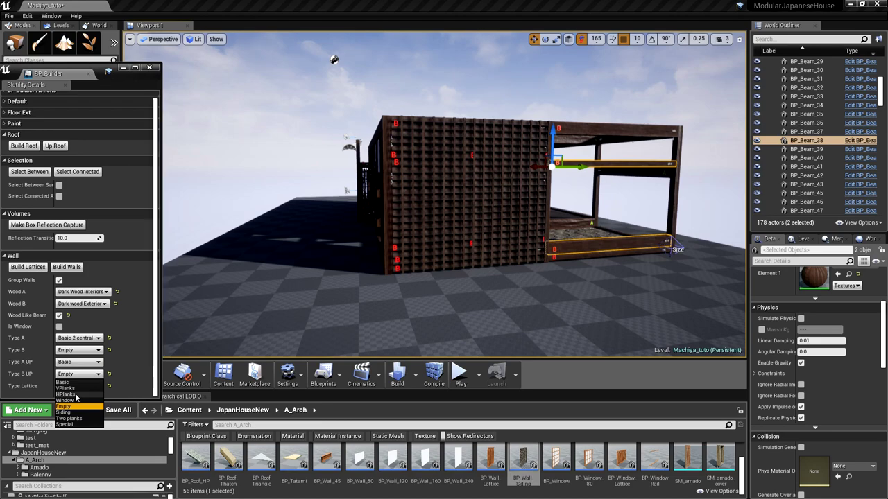
{"action": "left_click", "coordinate": [75, 395]}
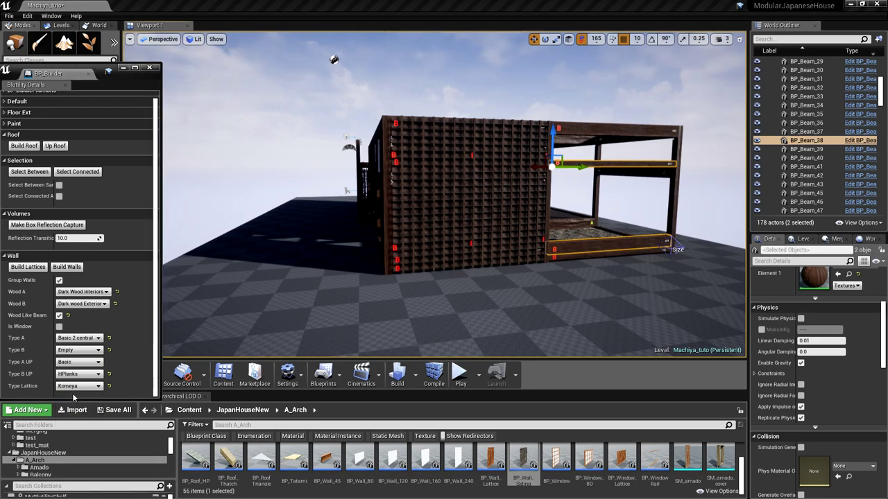
{"action": "left_click", "coordinate": [68, 376]}
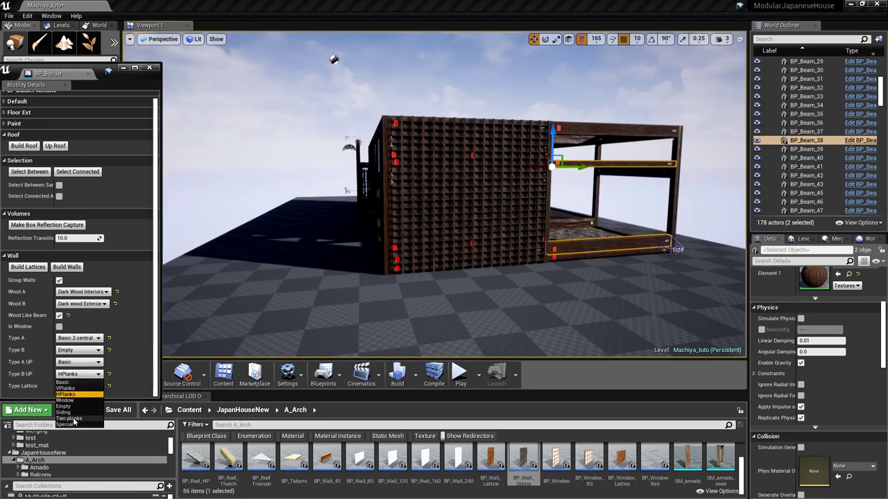
{"action": "left_click", "coordinate": [70, 414]}
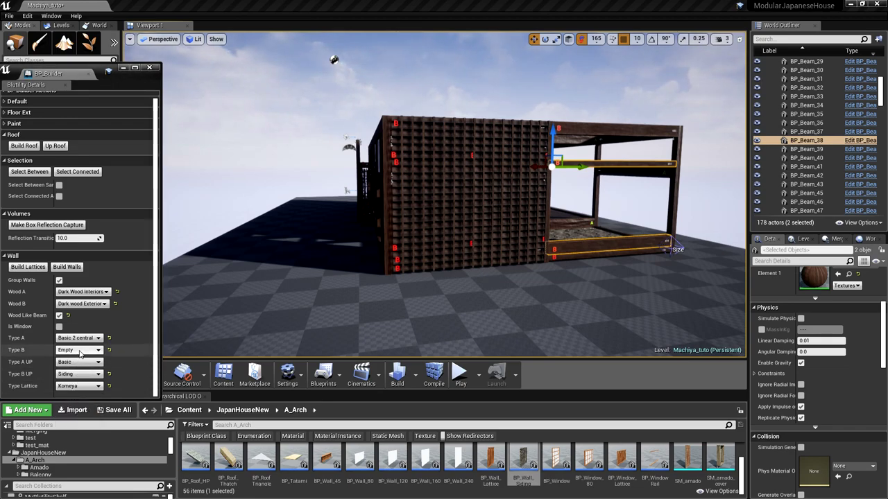
{"action": "left_click", "coordinate": [80, 351]}
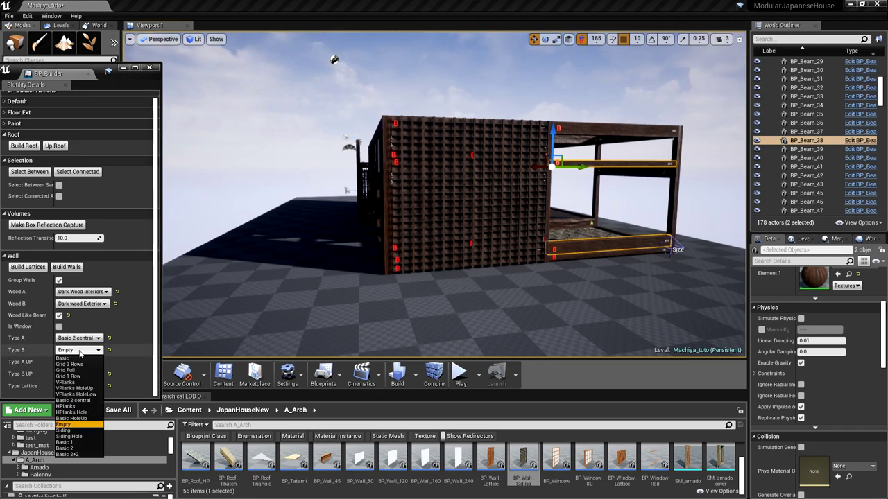
{"action": "left_click", "coordinate": [82, 431]}
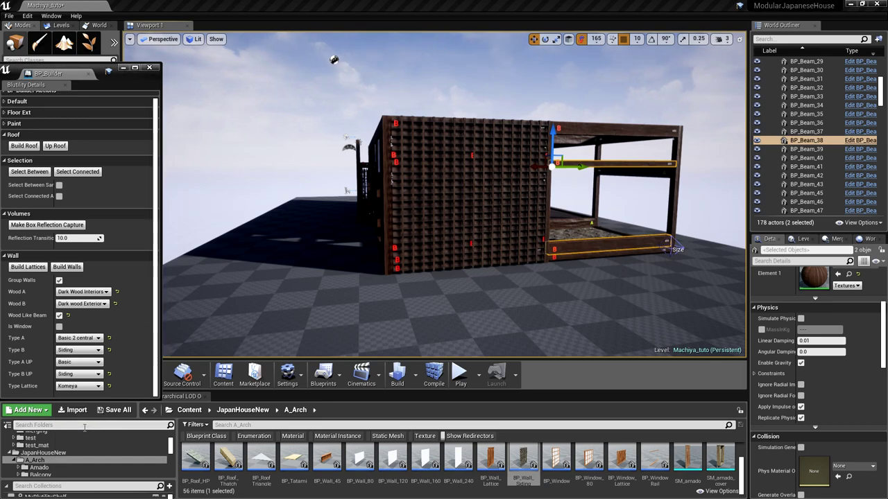
{"action": "left_click", "coordinate": [67, 267]}
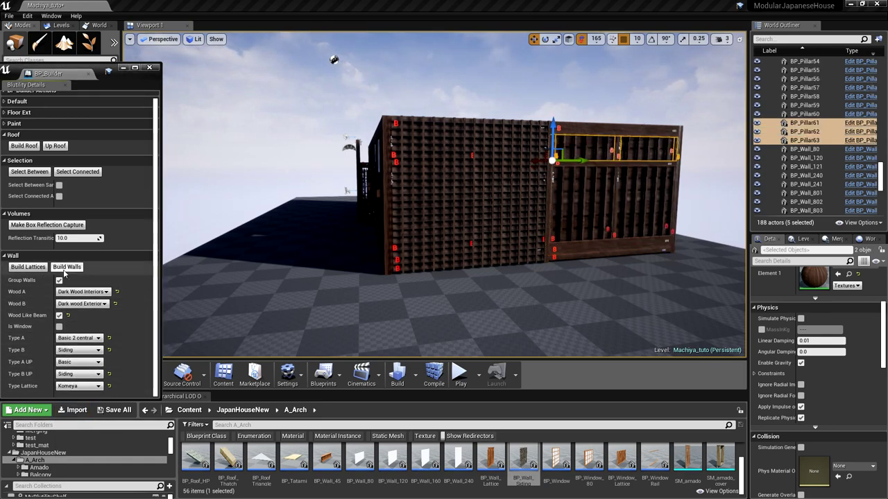
Try Siding Type B on the full panel beside the newly built walls, and restore Type A
{"action": "right_click_drag", "start_coordinate": [624, 257], "coordinate": [649, 250]}
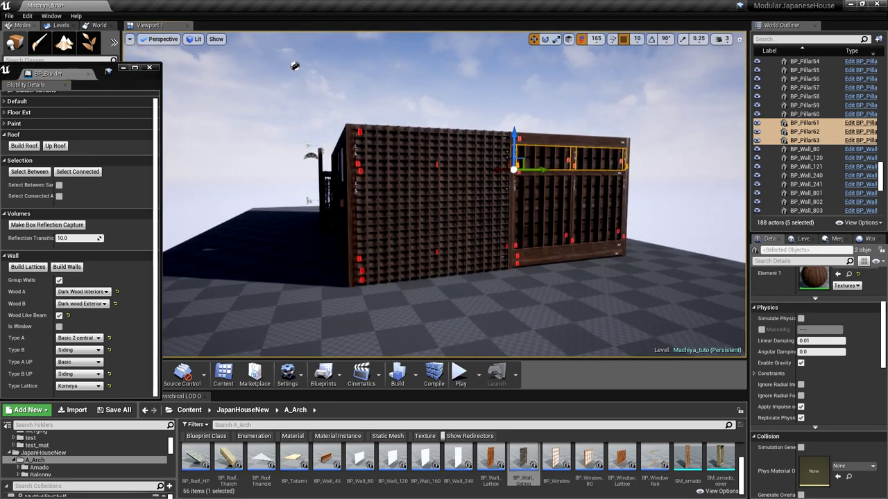
{"action": "left_click", "coordinate": [468, 213]}
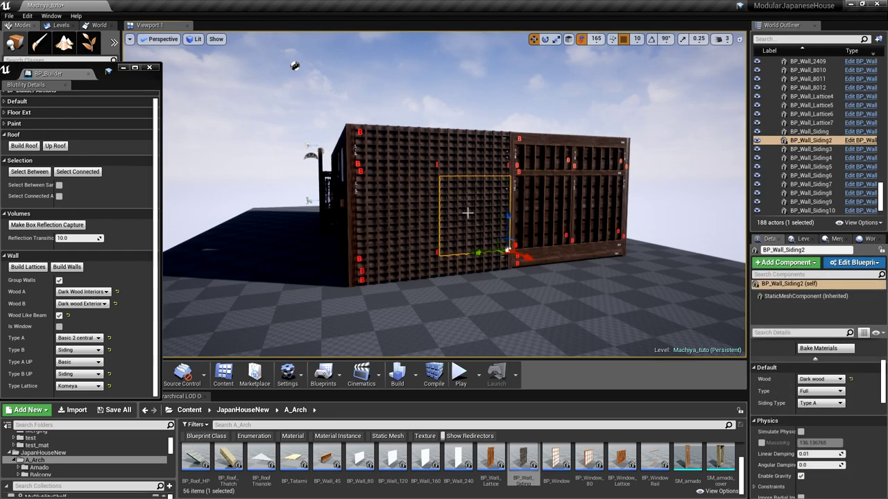
{"action": "left_click", "coordinate": [819, 403]}
{"action": "left_click", "coordinate": [808, 417]}
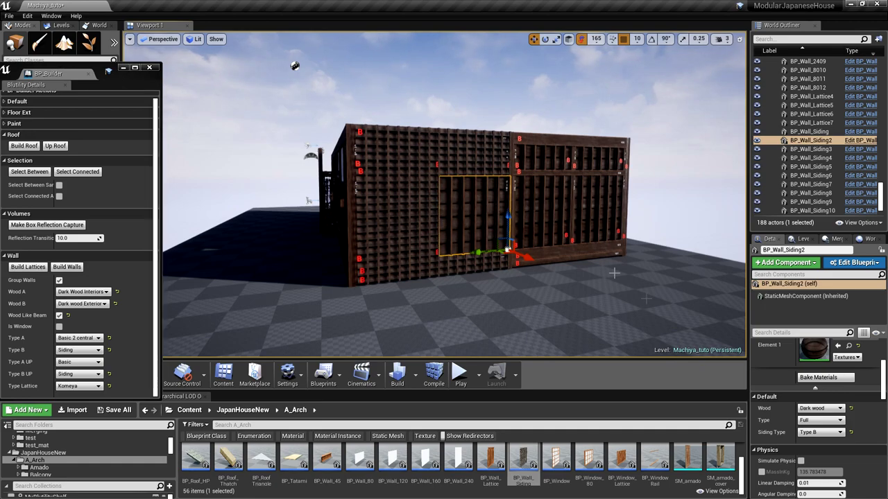
{"action": "left_click", "coordinate": [814, 432]}
{"action": "left_click", "coordinate": [809, 439]}
{"action": "right_click_drag", "start_coordinate": [550, 289], "coordinate": [526, 271]}
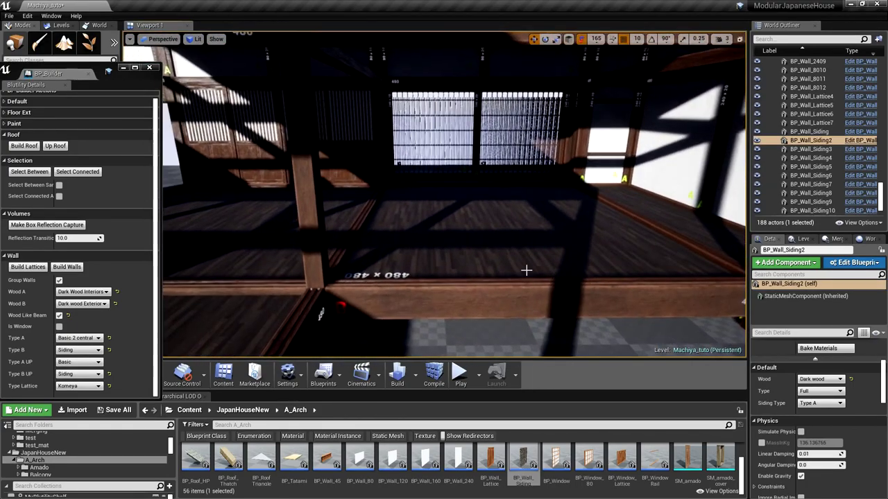
{"action": "scroll", "coordinate": [526, 271], "scroll_direction": "down", "scroll_amount": 3}
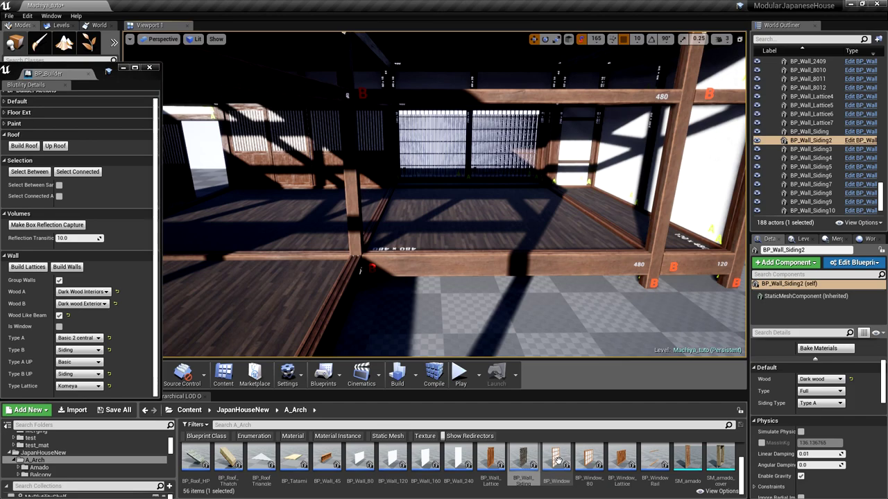
{"action": "left_click", "coordinate": [559, 462]}
{"action": "left_click_drag", "start_coordinate": [558, 462], "coordinate": [586, 294]}
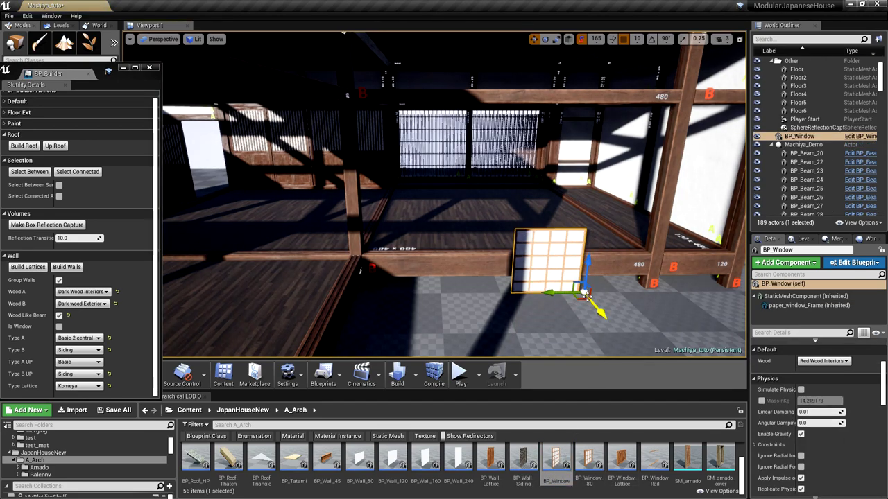
{"action": "key", "text": "Delete"}
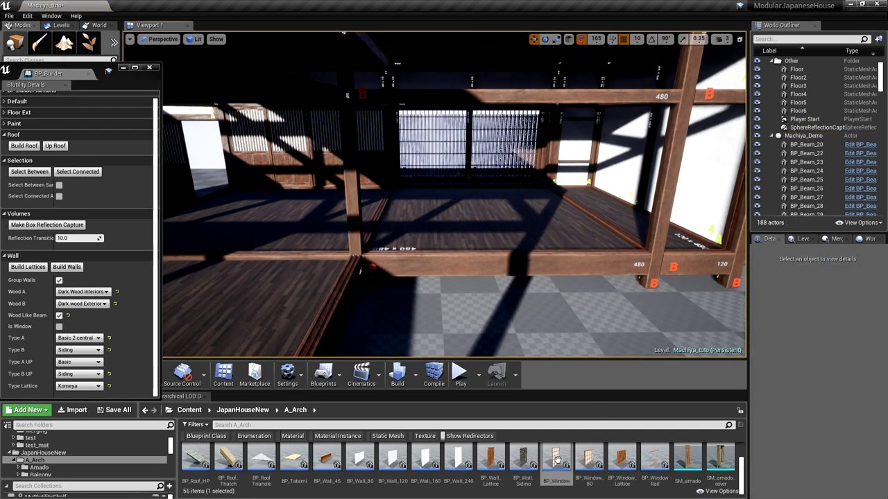
Place a BP_Door on the beam at the open 480 bay's corner post and set its Wood to Dark Wood Interiors
{"action": "scroll", "coordinate": [624, 461], "scroll_direction": "down", "scroll_amount": 2}
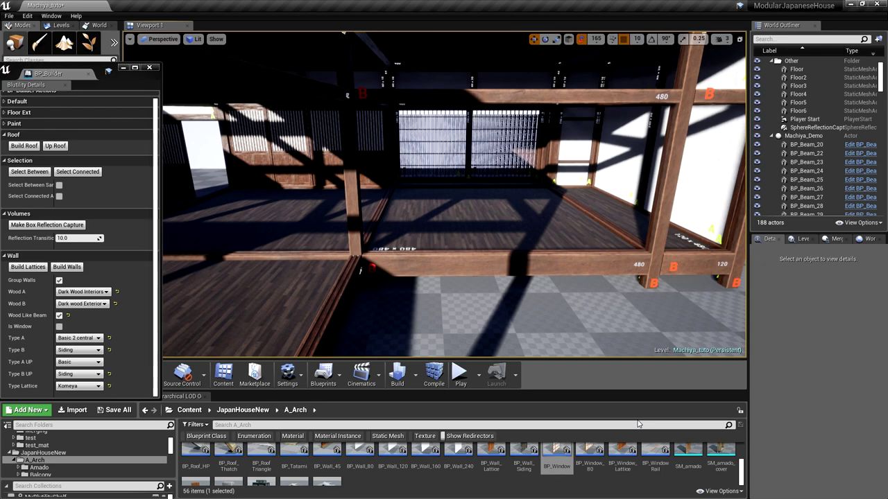
{"action": "left_click_drag", "start_coordinate": [744, 478], "coordinate": [741, 473]}
{"action": "left_click_drag", "start_coordinate": [360, 459], "coordinate": [483, 297]}
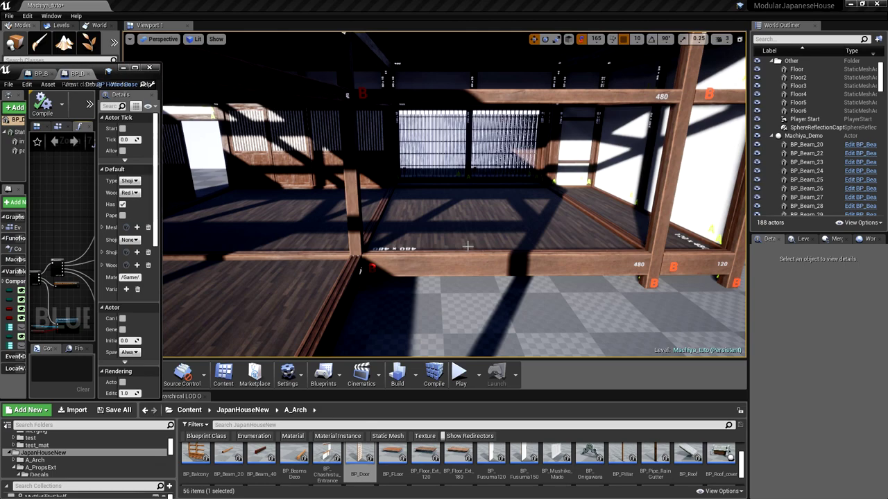
{"action": "left_click_drag", "start_coordinate": [359, 456], "coordinate": [472, 261]}
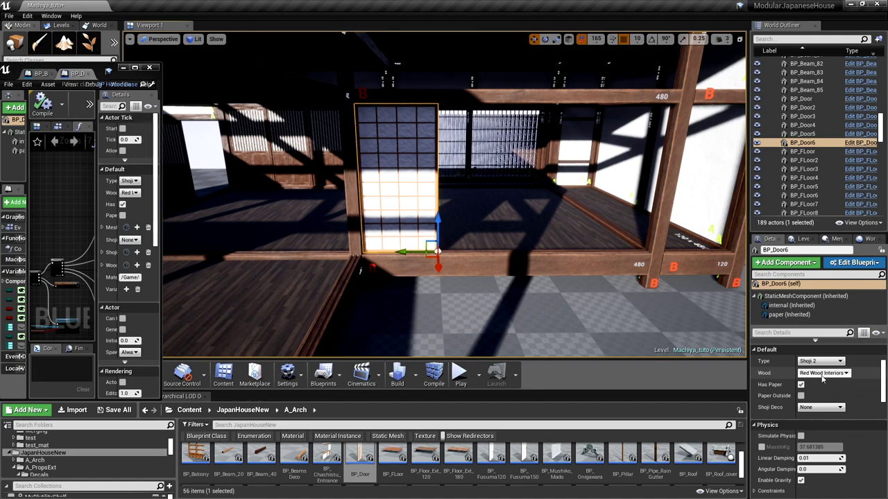
{"action": "left_click", "coordinate": [823, 375]}
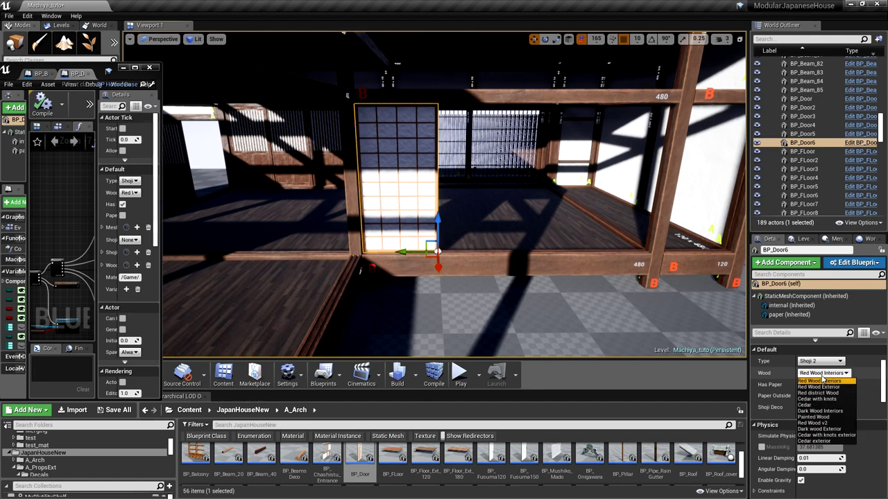
{"action": "left_click", "coordinate": [842, 412]}
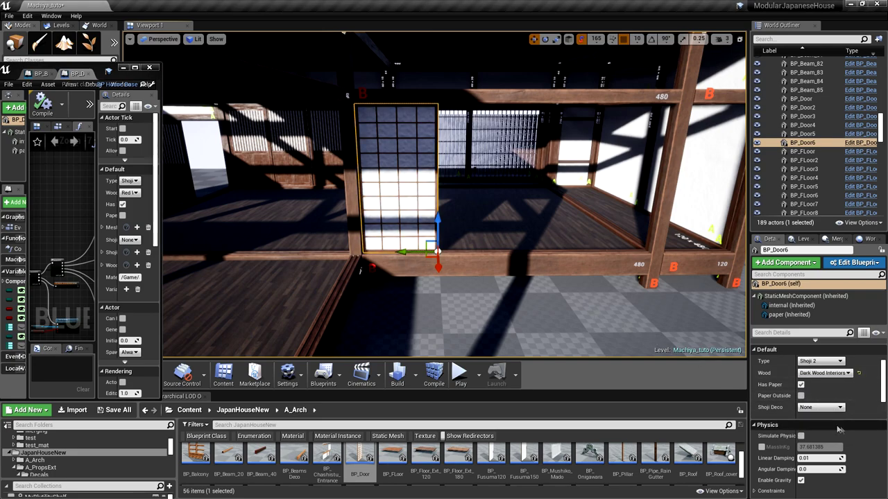
Try the types Shoji 1, Shoji 3, Shoji 4, Shoji 5 and Shoji Bamboo on the new door
{"action": "left_click", "coordinate": [818, 362]}
{"action": "left_click", "coordinate": [816, 370]}
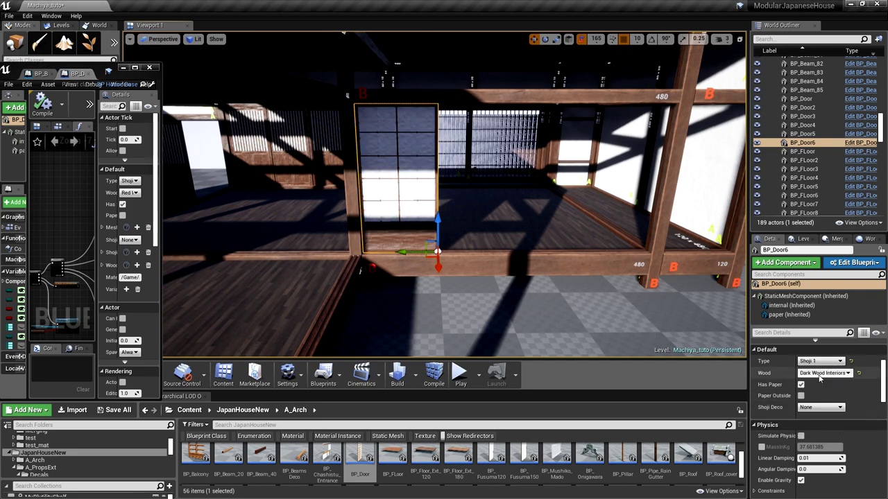
{"action": "left_click", "coordinate": [812, 360]}
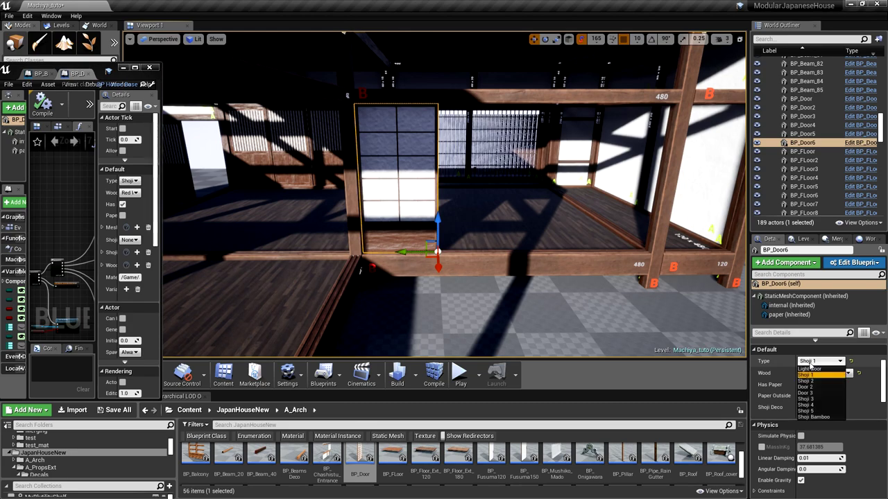
{"action": "left_click", "coordinate": [817, 399]}
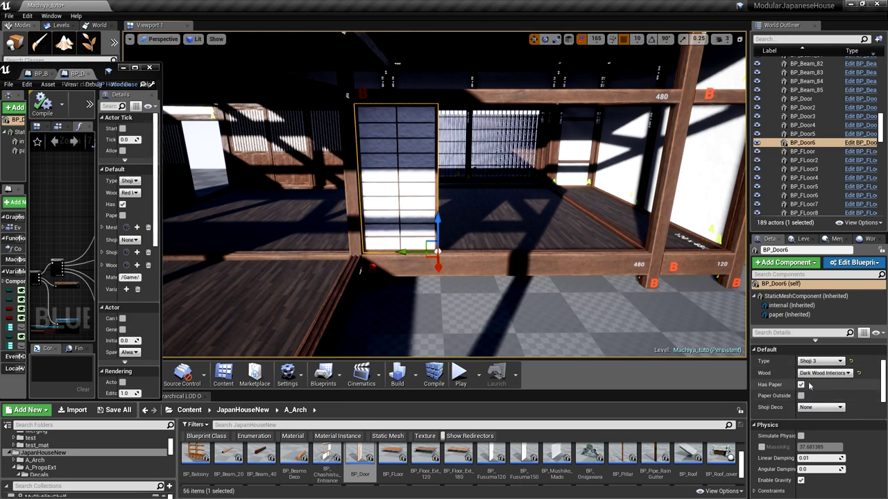
{"action": "left_click", "coordinate": [820, 361]}
{"action": "left_click", "coordinate": [814, 406]}
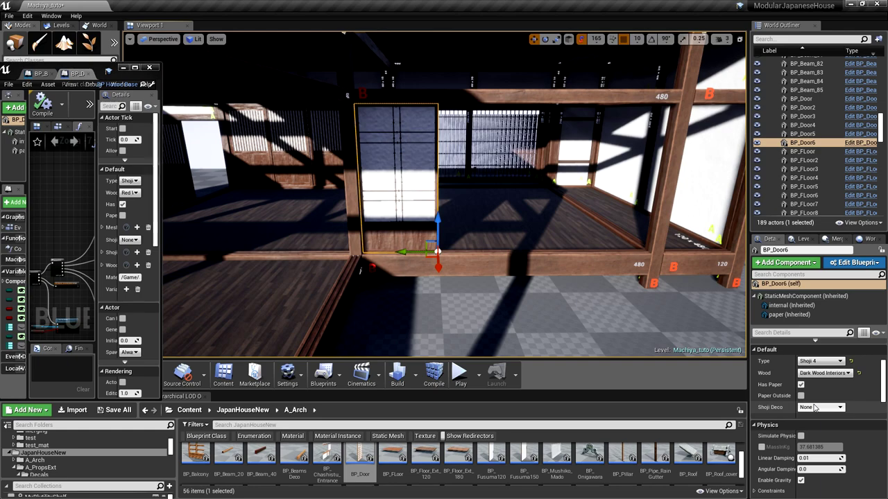
{"action": "left_click", "coordinate": [818, 361]}
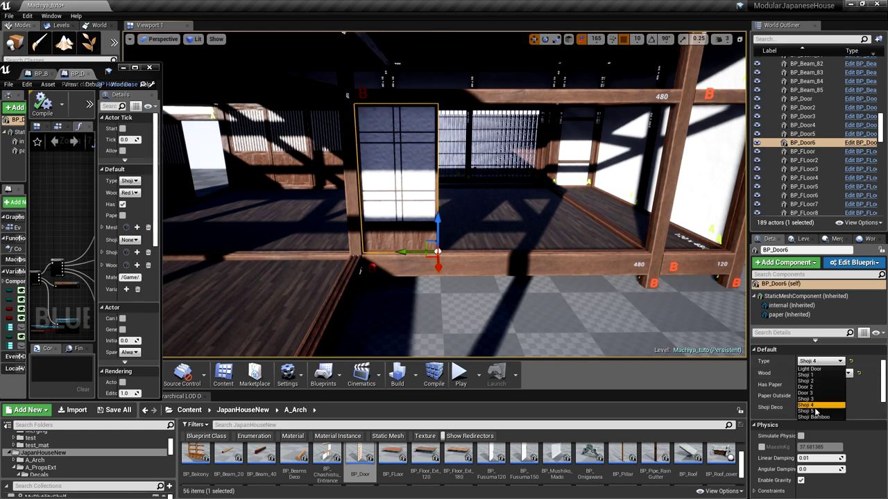
{"action": "left_click", "coordinate": [816, 411]}
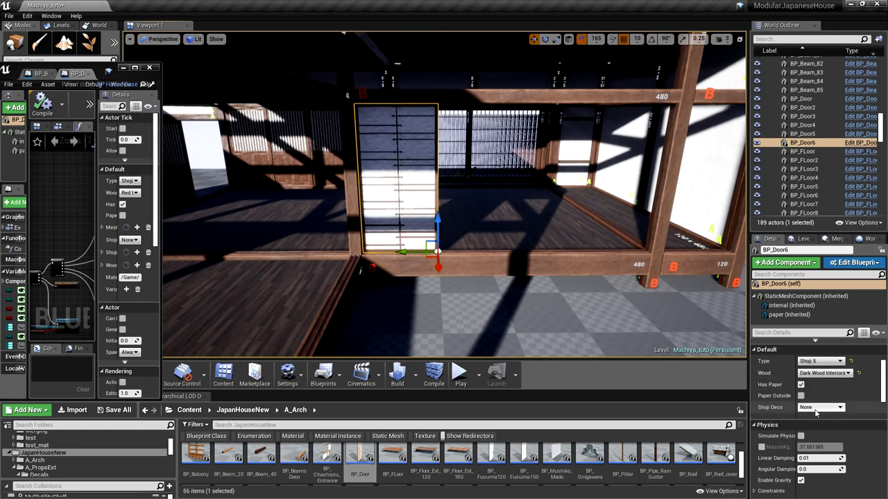
{"action": "left_click", "coordinate": [819, 362]}
{"action": "left_click", "coordinate": [813, 417]}
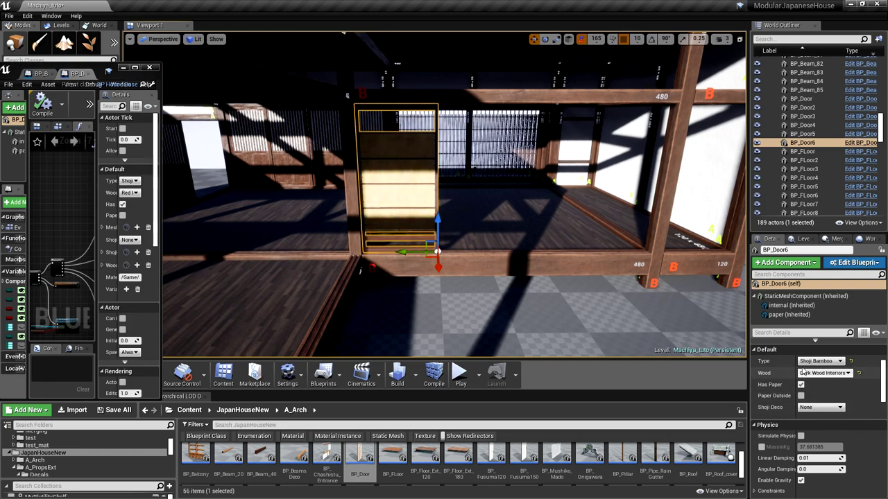
Set the door's type to Shoji 5 with Paper Outside enabled, and rotate the door 180 degrees about its vertical axis
{"action": "left_click", "coordinate": [818, 361]}
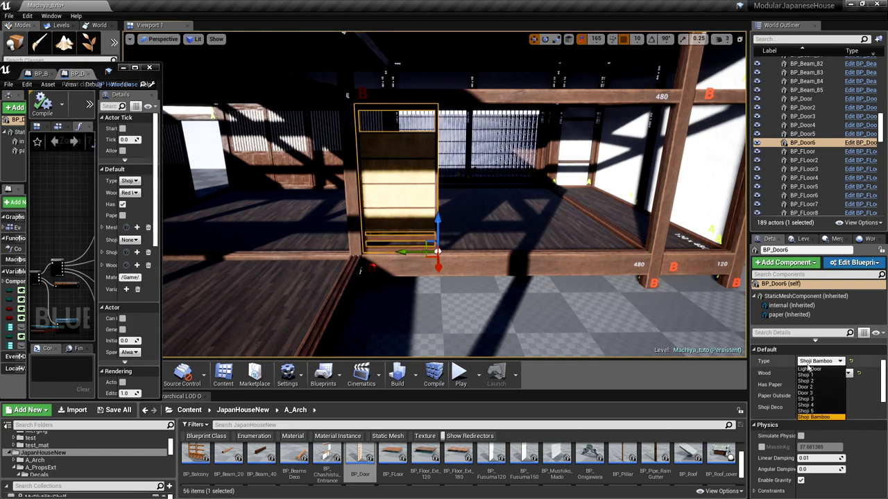
{"action": "left_click", "coordinate": [818, 411]}
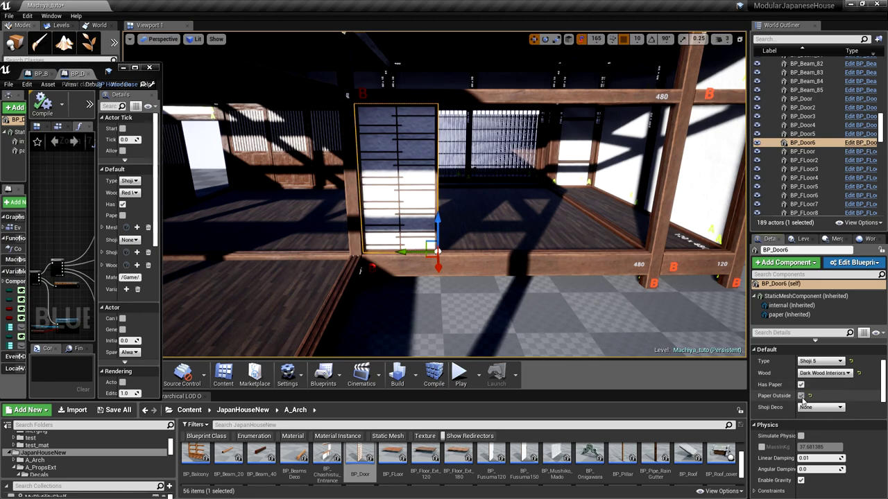
{"action": "key", "text": "e"}
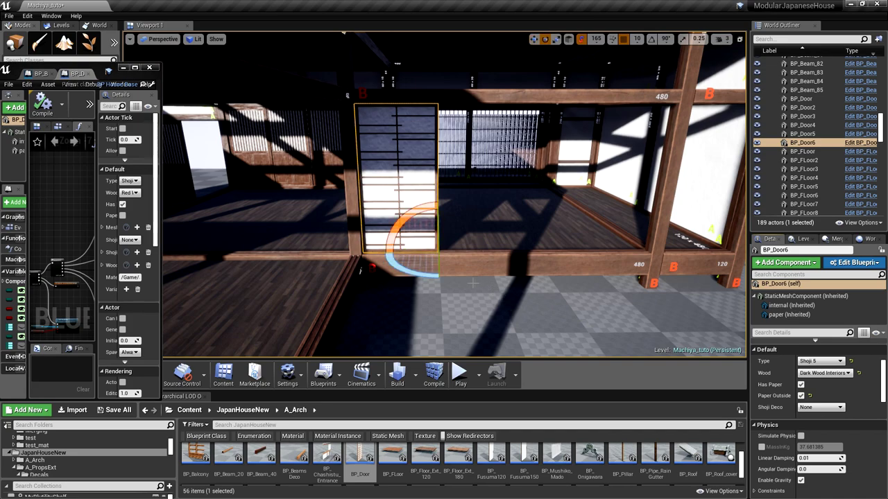
{"action": "left_click_drag", "start_coordinate": [360, 271], "coordinate": [414, 280]}
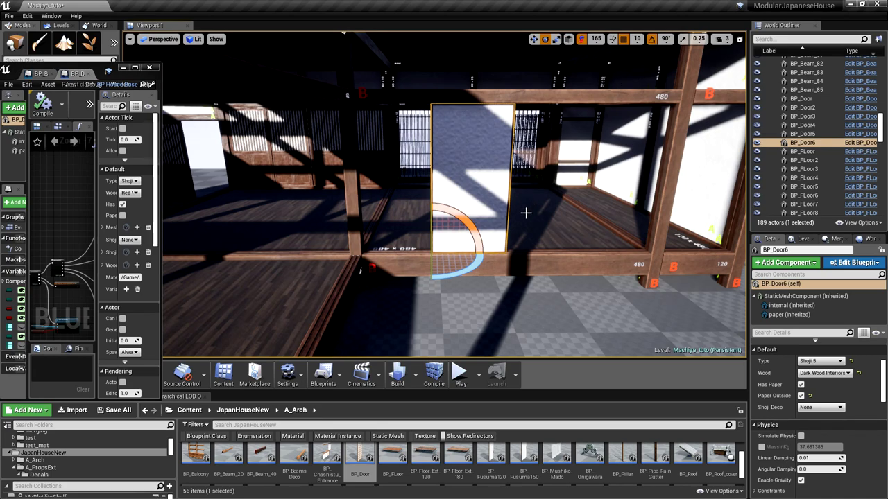
Copy the door three times along the beam to fill the 480 bay with four doors
{"action": "key", "text": "w"}
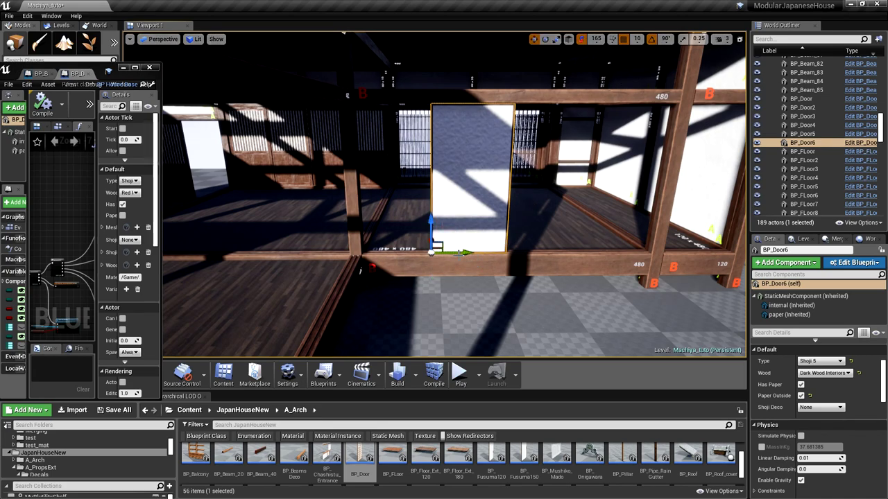
{"action": "left_click_drag", "start_coordinate": [458, 255], "coordinate": [402, 258], "text": "alt"}
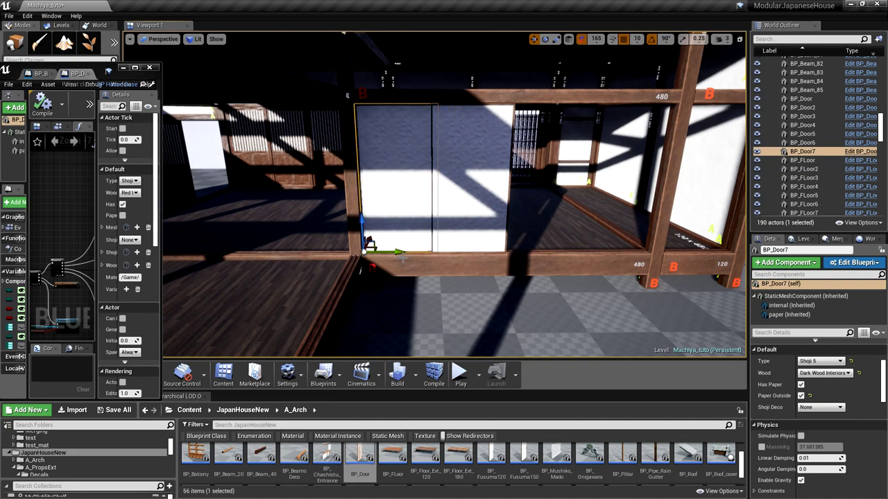
{"action": "left_click", "coordinate": [453, 233]}
{"action": "left_click_drag", "start_coordinate": [461, 251], "coordinate": [586, 261], "text": "alt"}
Duplicate the door at the corner post and rotate the copy 90 degrees onto the perpendicular side of the room
{"action": "right_click_drag", "start_coordinate": [552, 263], "coordinate": [430, 265]}
{"action": "key", "text": "w"}
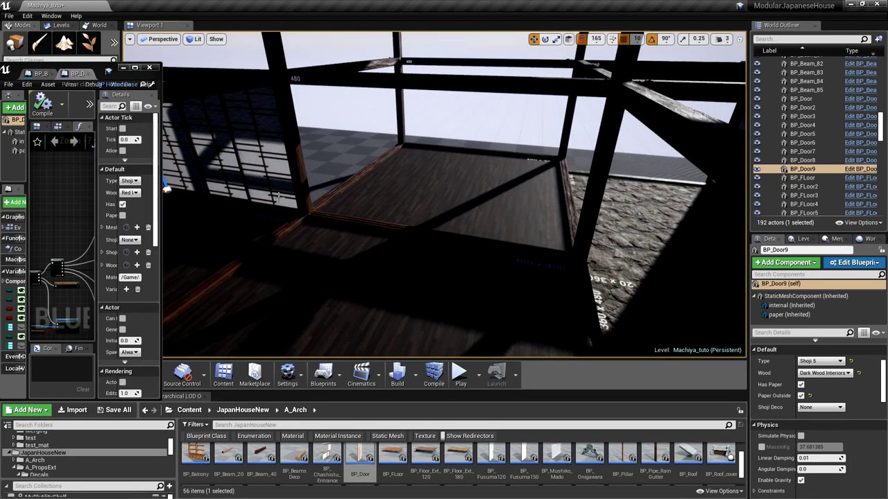
{"action": "left_click", "coordinate": [277, 199]}
{"action": "key", "text": "e"}
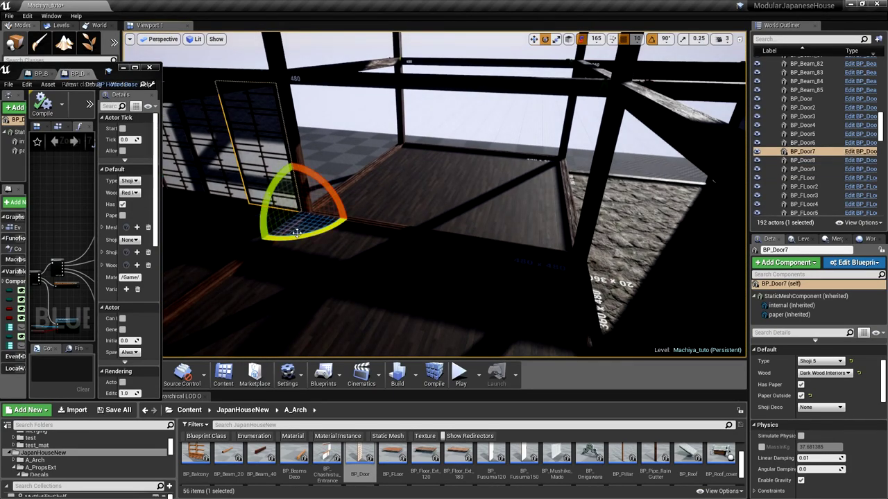
{"action": "left_click_drag", "start_coordinate": [298, 237], "coordinate": [535, 312], "text": "alt"}
{"action": "key", "text": "w"}
Copy the rotated door past the post into the adjoining 480 bay and repeat it to fill that bay with four doors
{"action": "right_click_drag", "start_coordinate": [535, 312], "coordinate": [645, 309]}
{"action": "right_click_drag", "start_coordinate": [554, 285], "coordinate": [423, 282]}
{"action": "scroll", "coordinate": [485, 292], "scroll_direction": "down", "scroll_amount": 5}
{"action": "scroll", "coordinate": [484, 282], "scroll_direction": "down", "scroll_amount": 3}
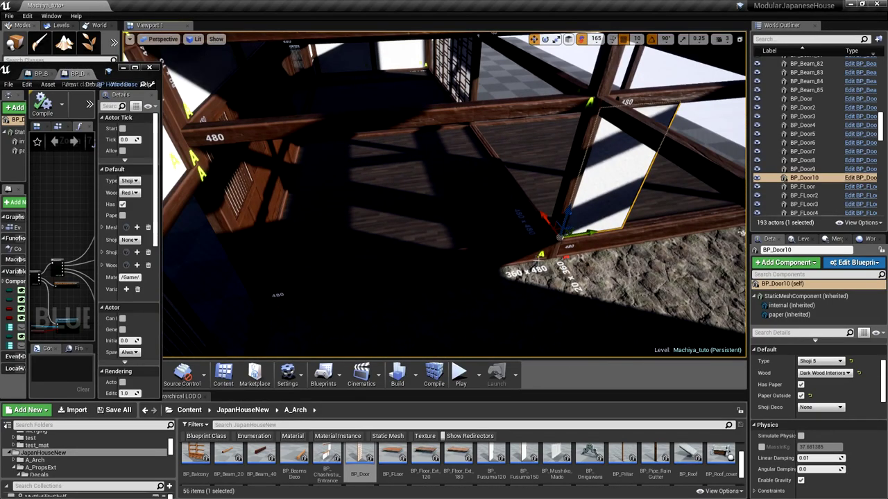
{"action": "left_click_drag", "start_coordinate": [578, 232], "coordinate": [380, 283], "text": "alt"}
{"action": "left_click_drag", "start_coordinate": [302, 278], "coordinate": [502, 264], "text": "alt"}
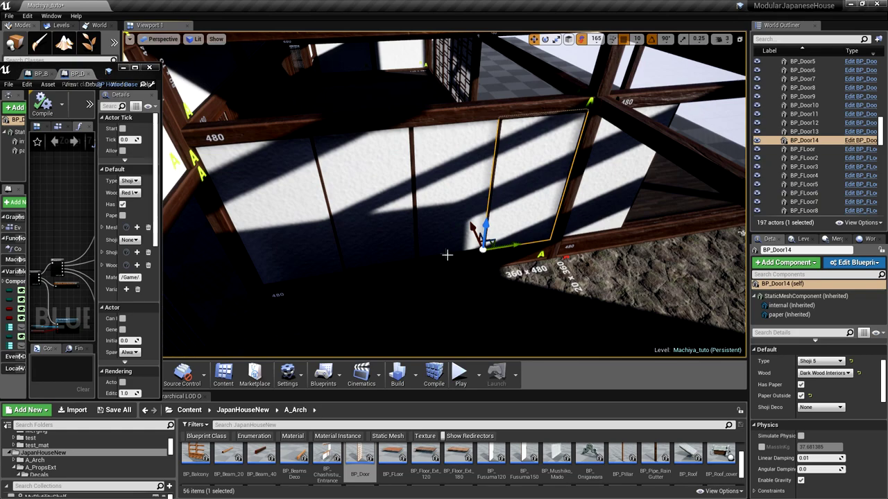
Disable Paper Outside on the adjoining bay's four doors and set their type to Shoji 4
{"action": "right_click_drag", "start_coordinate": [449, 256], "coordinate": [414, 256]}
{"action": "left_click", "coordinate": [375, 208]}
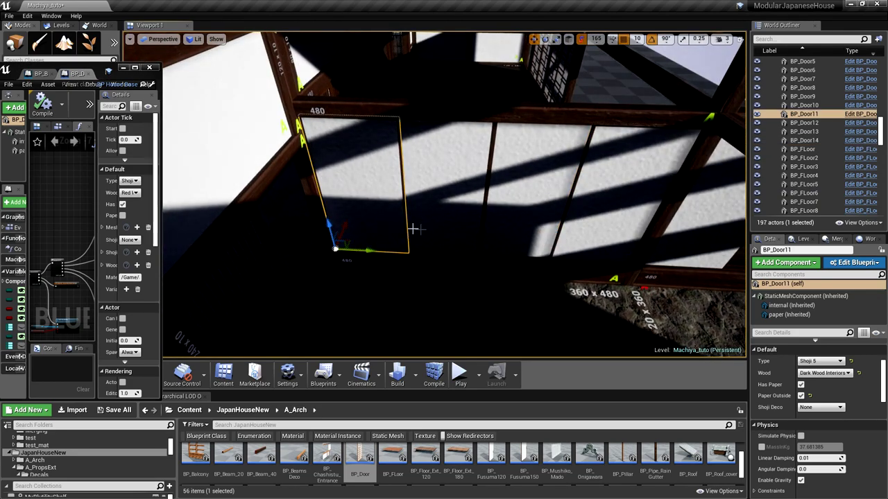
{"action": "left_click", "coordinate": [466, 216], "text": "ctrl"}
{"action": "left_click", "coordinate": [531, 215], "text": "ctrl"}
{"action": "left_click", "coordinate": [584, 220], "text": "ctrl"}
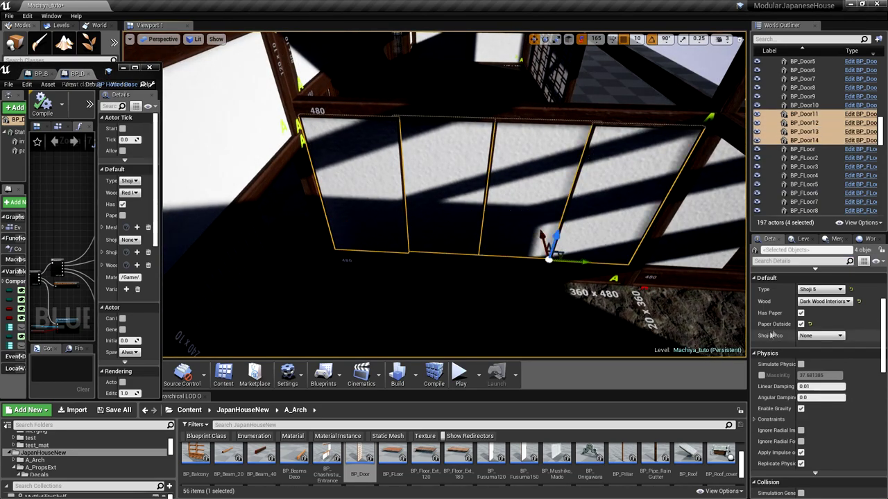
{"action": "left_click", "coordinate": [801, 324]}
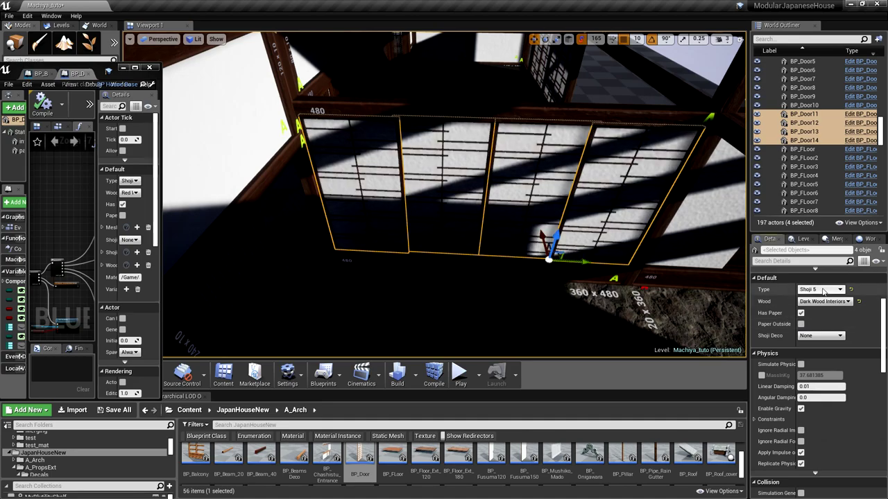
{"action": "left_click", "coordinate": [823, 290]}
{"action": "left_click", "coordinate": [819, 333]}
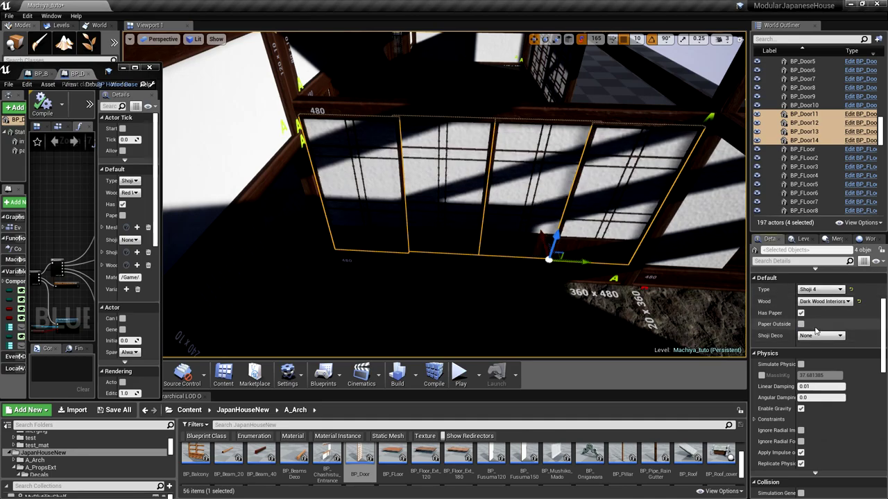
Copy the single rotated Shoji 5 door three times along its beam to fill the bay beside the Shoji 4 doors
{"action": "right_click_drag", "start_coordinate": [444, 208], "coordinate": [555, 201]}
{"action": "right_click_drag", "start_coordinate": [454, 194], "coordinate": [454, 194]}
{"action": "left_click", "coordinate": [503, 228]}
{"action": "scroll", "coordinate": [504, 229], "scroll_direction": "down", "scroll_amount": 1}
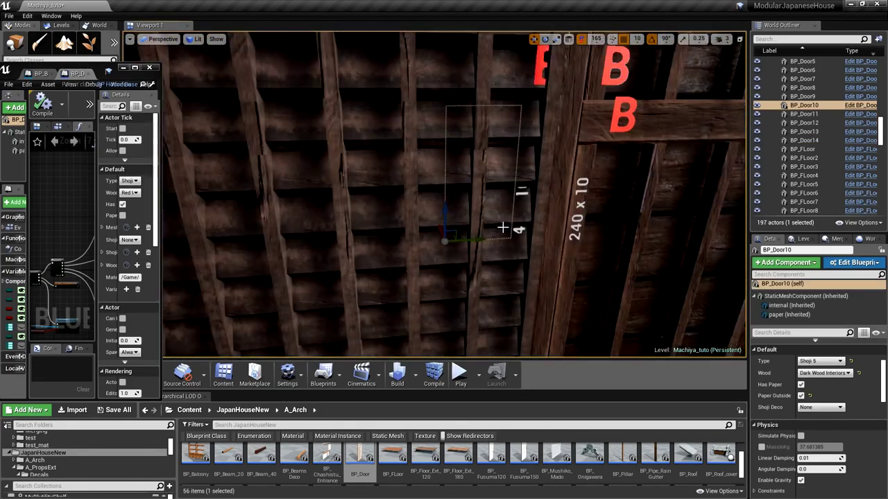
{"action": "scroll", "coordinate": [504, 228], "scroll_direction": "up", "scroll_amount": 1}
{"action": "right_click_drag", "start_coordinate": [504, 228], "coordinate": [541, 208]}
{"action": "right_click_drag", "start_coordinate": [479, 240], "coordinate": [479, 240]}
{"action": "left_click_drag", "start_coordinate": [452, 248], "coordinate": [694, 219], "text": "alt"}
{"action": "right_click_drag", "start_coordinate": [693, 218], "coordinate": [693, 219]}
{"action": "right_click_drag", "start_coordinate": [645, 250], "coordinate": [645, 251]}
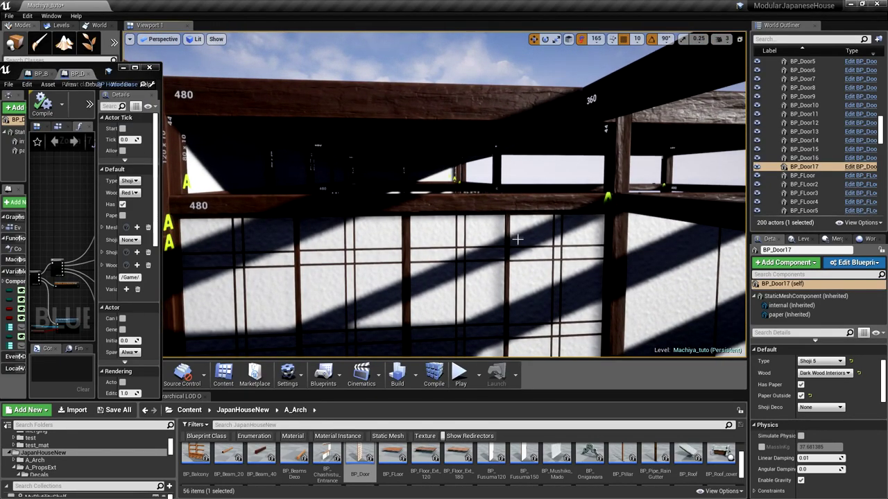
Place a BP_Window_80 on the beam above the Shoji 4 doors, against the post, and set its wood to Dark Wood Interiors
{"action": "scroll", "coordinate": [611, 455], "scroll_direction": "down", "scroll_amount": 2}
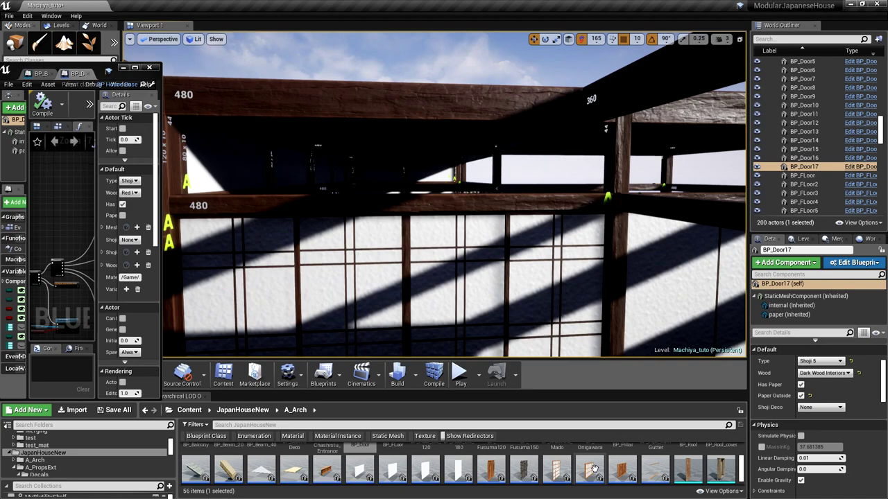
{"action": "left_click_drag", "start_coordinate": [590, 458], "coordinate": [536, 202]}
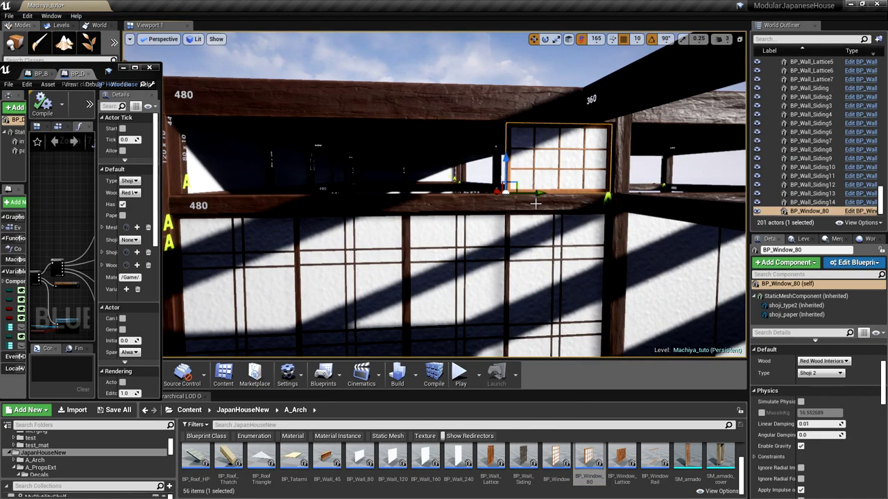
{"action": "left_click", "coordinate": [824, 360]}
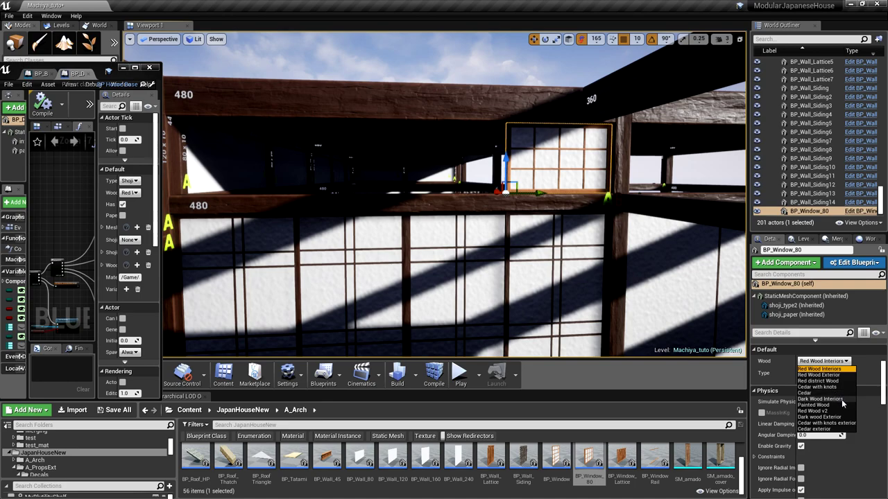
{"action": "left_click", "coordinate": [821, 398]}
Copy the upper window alongside itself on the beam and set the type of both windows to Shoji 4
{"action": "left_click_drag", "start_coordinate": [532, 193], "coordinate": [449, 198], "text": "alt"}
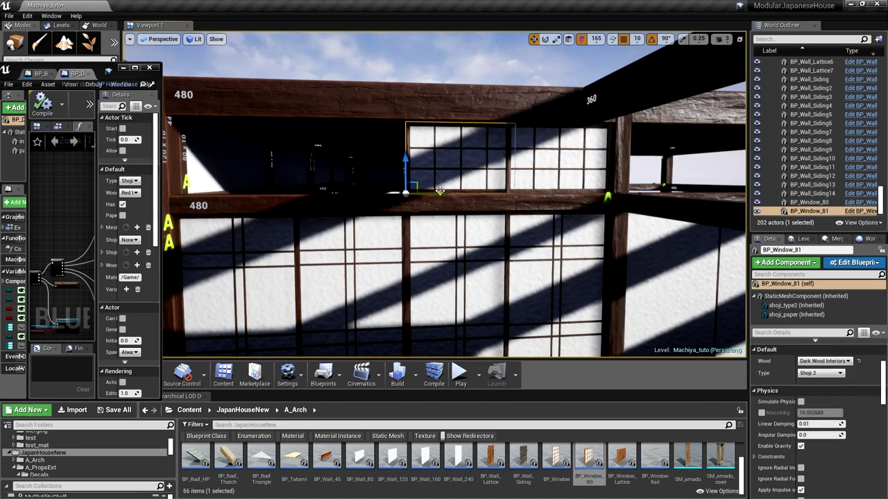
{"action": "left_click", "coordinate": [541, 185]}
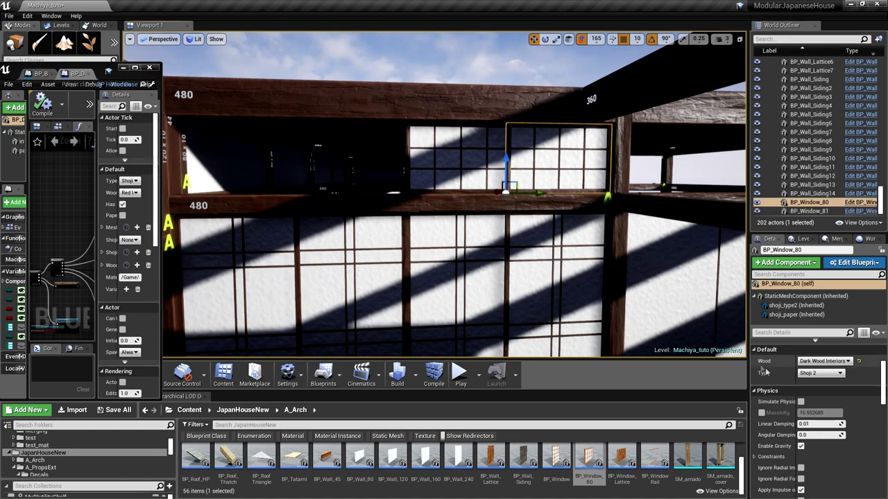
{"action": "left_click", "coordinate": [821, 373]}
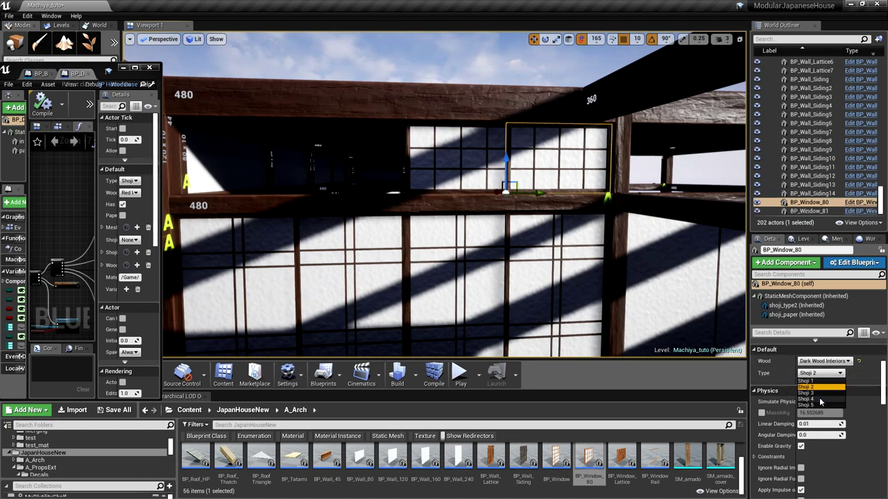
{"action": "left_click", "coordinate": [820, 399]}
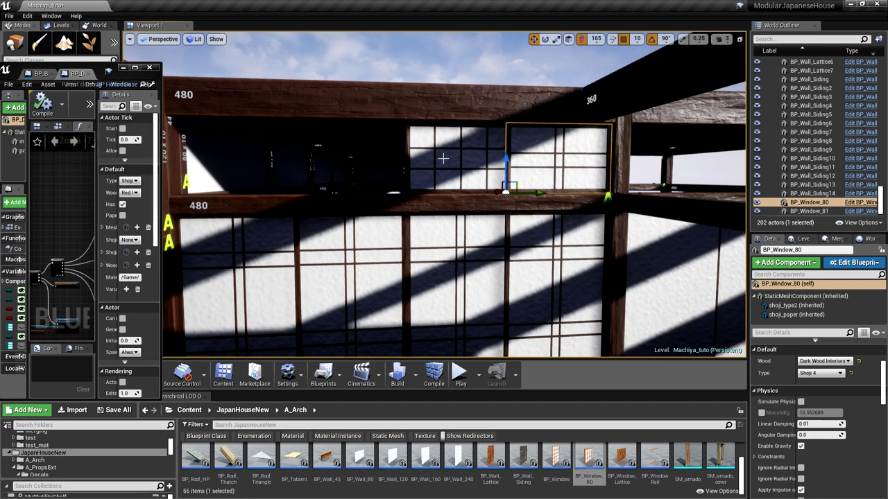
{"action": "left_click", "coordinate": [474, 187]}
{"action": "left_click", "coordinate": [821, 373]}
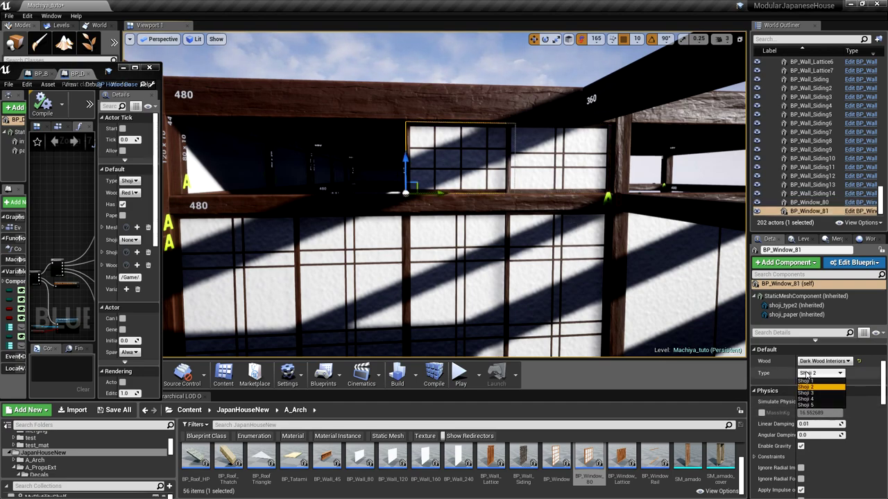
{"action": "left_click", "coordinate": [819, 399]}
Copy the Shoji 4 window twice more along the beam to fill the upper opening with four windows
{"action": "left_click_drag", "start_coordinate": [435, 192], "coordinate": [222, 196], "text": "alt"}
{"action": "right_click_drag", "start_coordinate": [232, 196], "coordinate": [358, 213]}
{"action": "scroll", "coordinate": [350, 211], "scroll_direction": "up", "scroll_amount": 3}
{"action": "scroll", "coordinate": [349, 210], "scroll_direction": "down", "scroll_amount": 3}
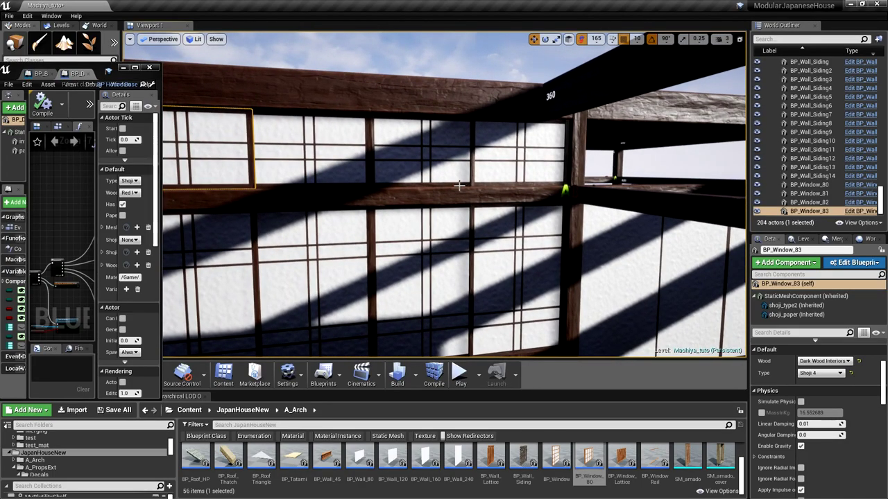
Set the builder's Type B UP to Basic and build the upper walls on the 480 beam above the Shoji 5 doors
{"action": "right_click_drag", "start_coordinate": [495, 183], "coordinate": [468, 178]}
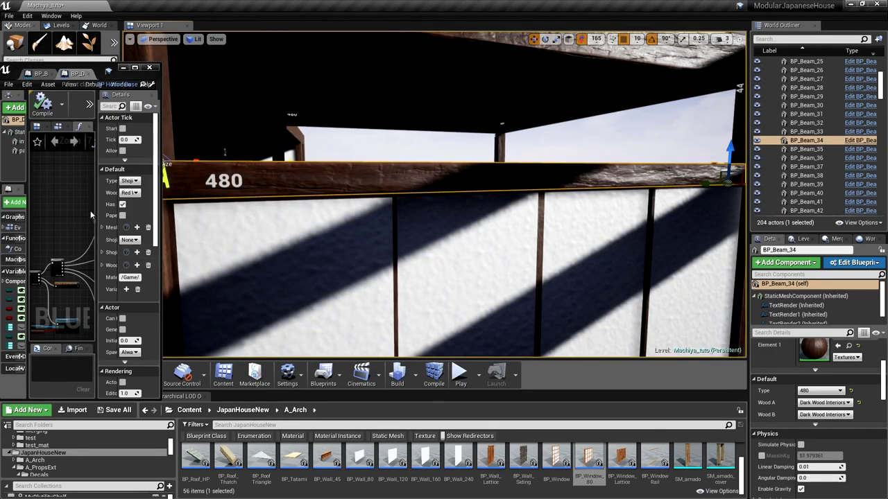
{"action": "left_click", "coordinate": [86, 75]}
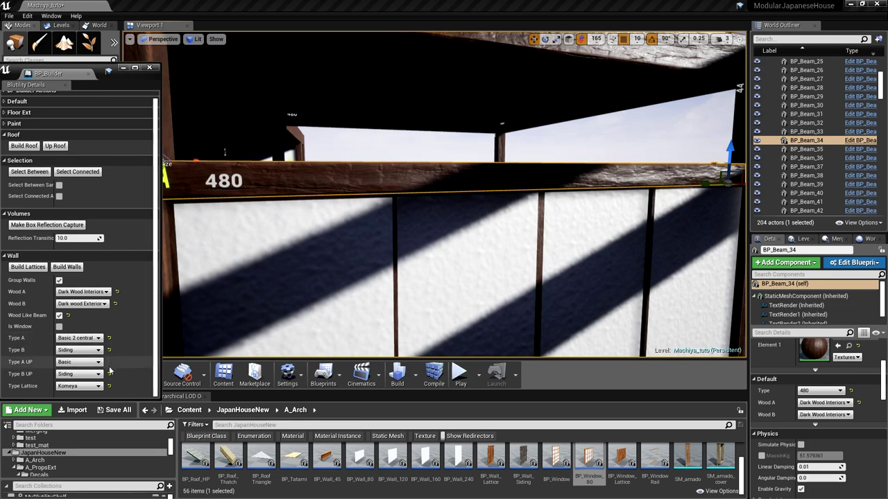
{"action": "left_click", "coordinate": [88, 374]}
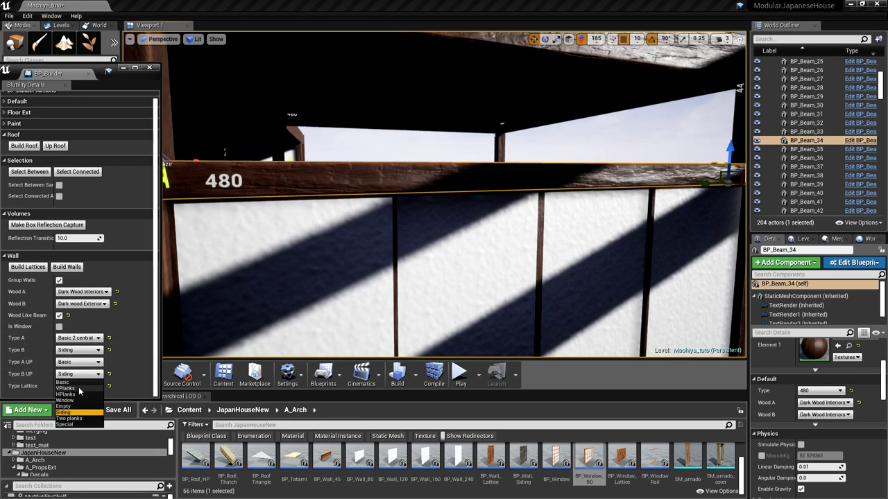
{"action": "left_click", "coordinate": [76, 414]}
{"action": "left_click", "coordinate": [67, 267]}
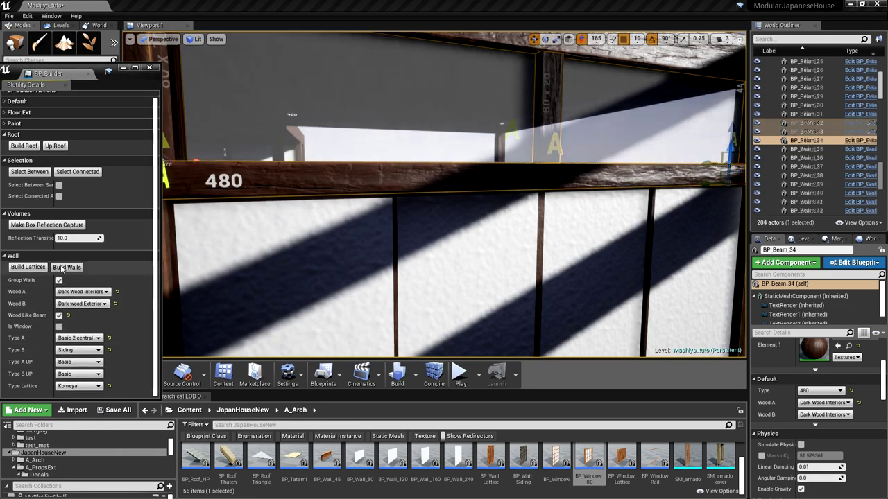
Build walls between the lower and middle beams of the narrow 120 bay, with the builder's Type B set to Grid Full
{"action": "key", "text": "f"}
{"action": "right_click_drag", "start_coordinate": [444, 194], "coordinate": [583, 198]}
{"action": "right_click_drag", "start_coordinate": [321, 218], "coordinate": [359, 236]}
{"action": "scroll", "coordinate": [324, 219], "scroll_direction": "down", "scroll_amount": 5}
{"action": "left_click", "coordinate": [423, 306]}
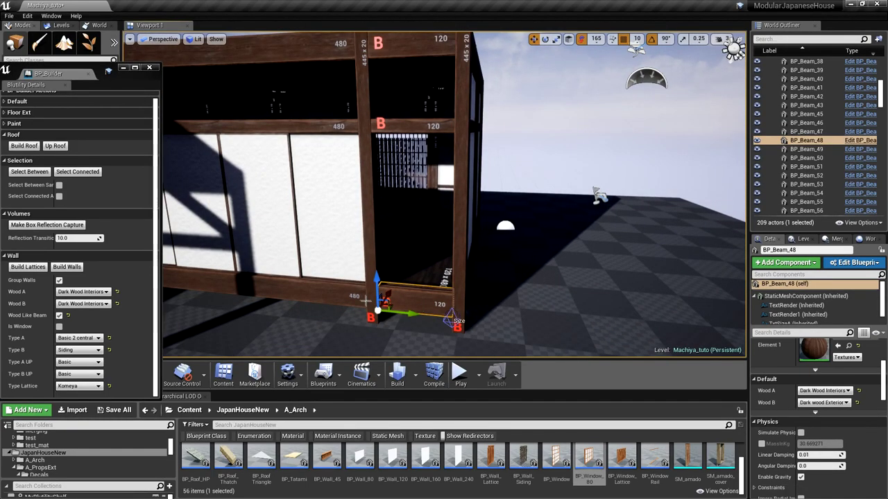
{"action": "left_click", "coordinate": [397, 126], "text": "ctrl"}
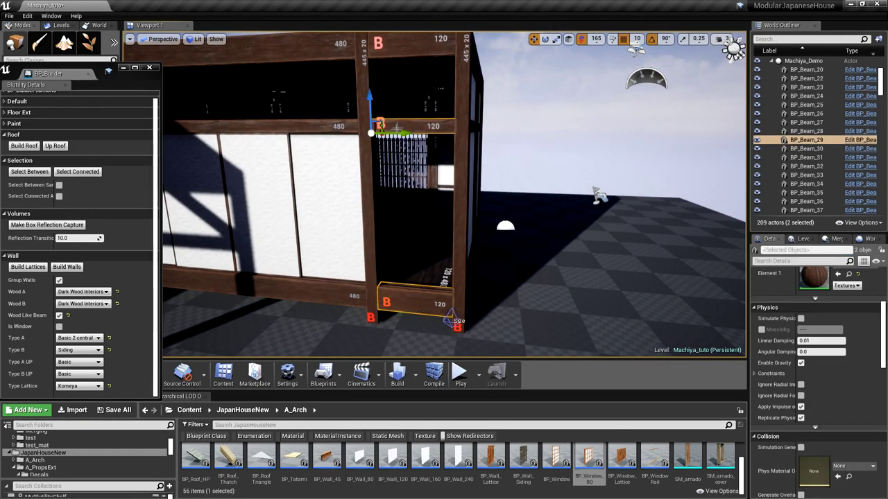
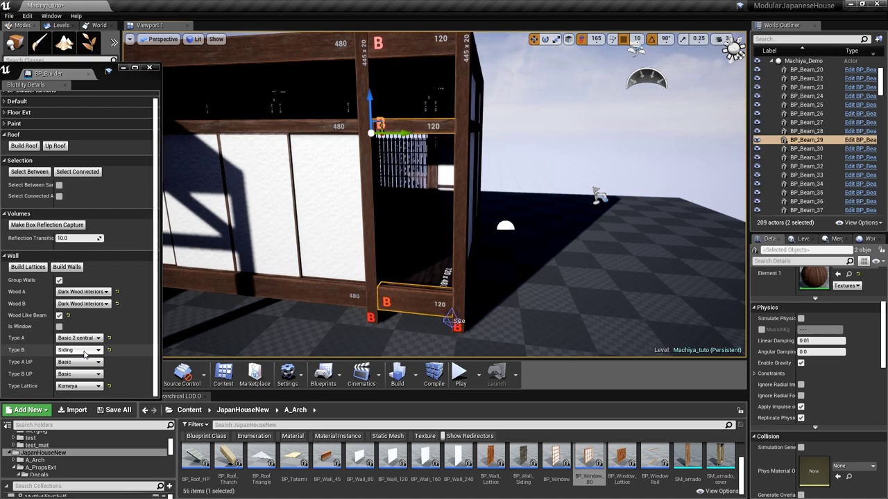
{"action": "left_click", "coordinate": [84, 354]}
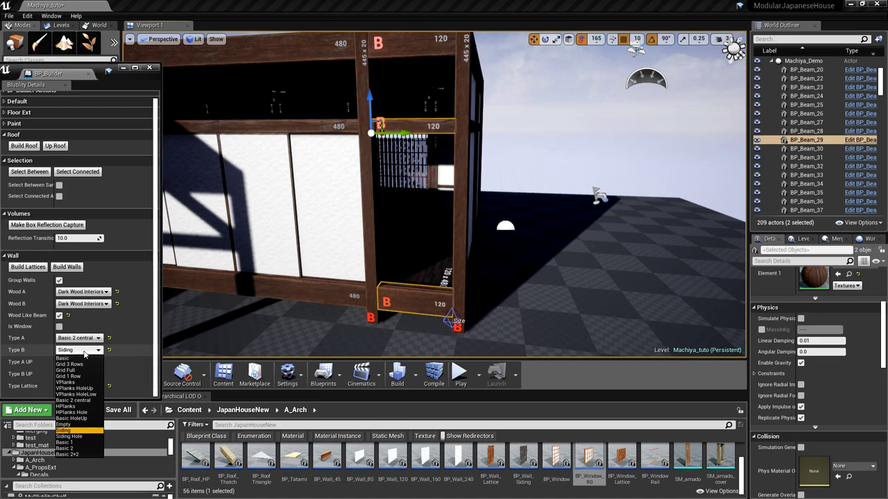
{"action": "left_click", "coordinate": [80, 371]}
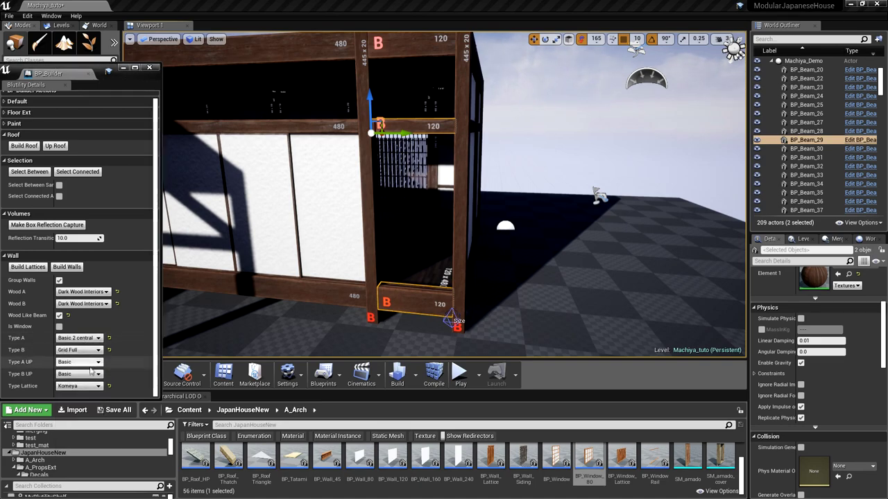
{"action": "left_click", "coordinate": [69, 267]}
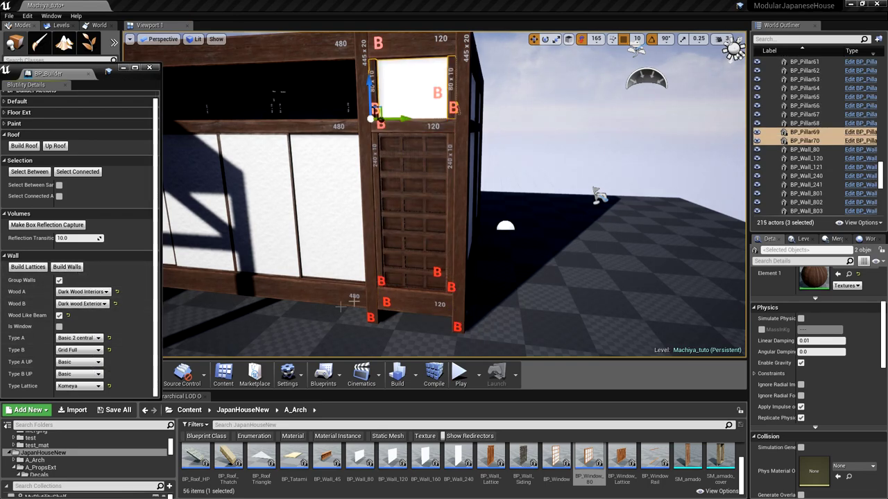
Try Grid 3 Rows as Type B for the lower wall of the 120 bay
{"action": "left_click", "coordinate": [403, 241]}
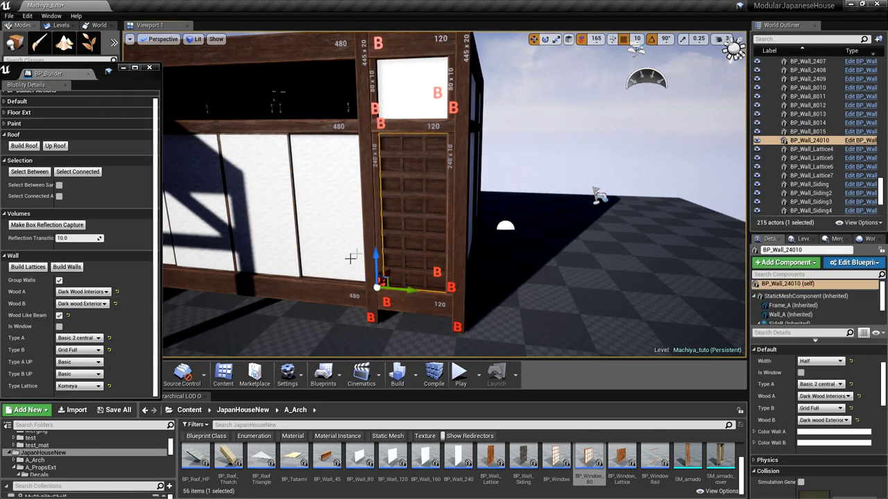
{"action": "left_click", "coordinate": [80, 352]}
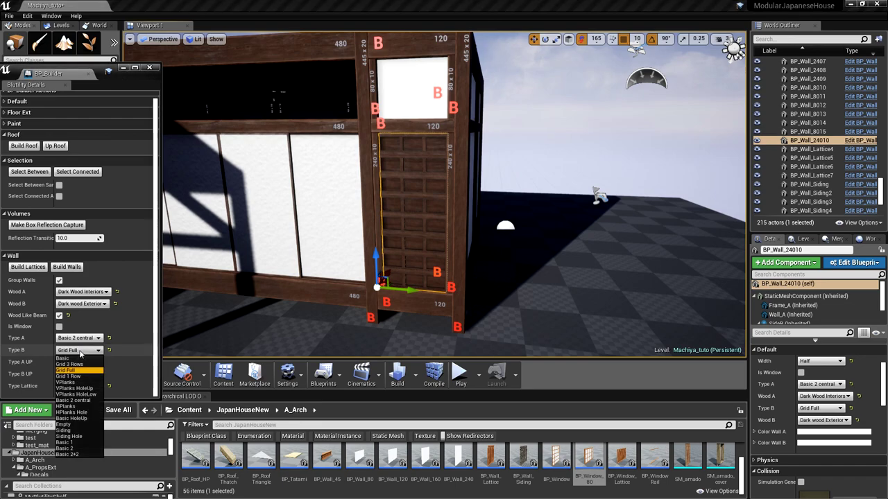
{"action": "left_click", "coordinate": [80, 368]}
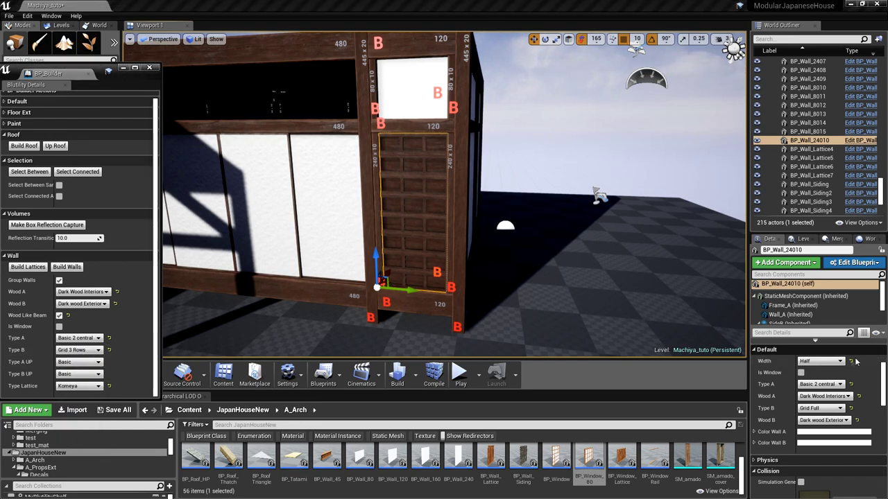
{"action": "left_click", "coordinate": [832, 410]}
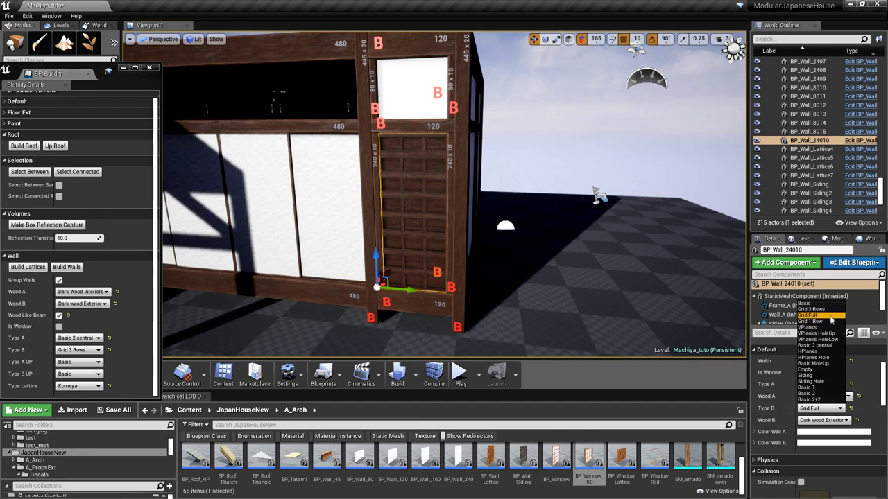
{"action": "left_click", "coordinate": [830, 310]}
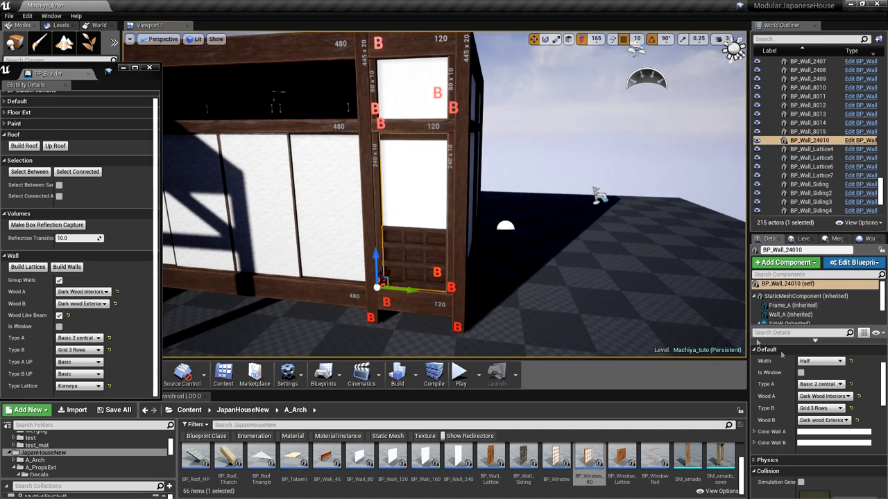
Try HPlanks as Type B on the lower wall of the 120 bay and settle on VPlanks
{"action": "left_click", "coordinate": [829, 408]}
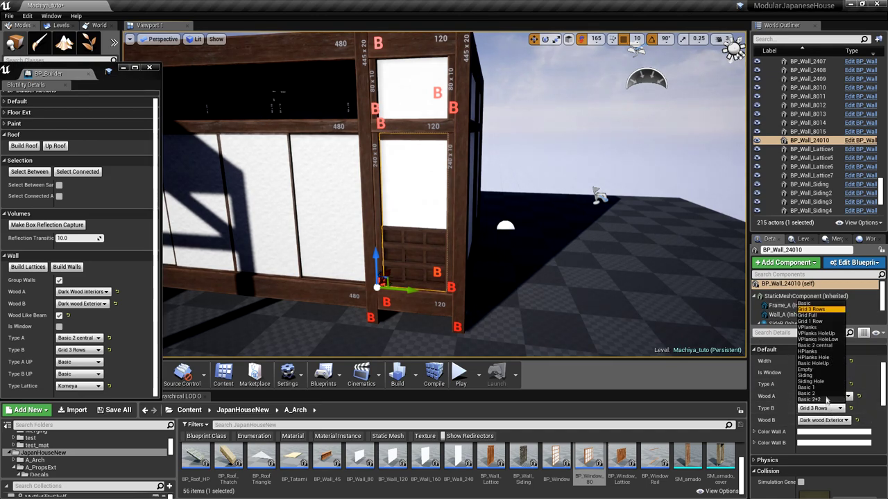
{"action": "left_click", "coordinate": [820, 352]}
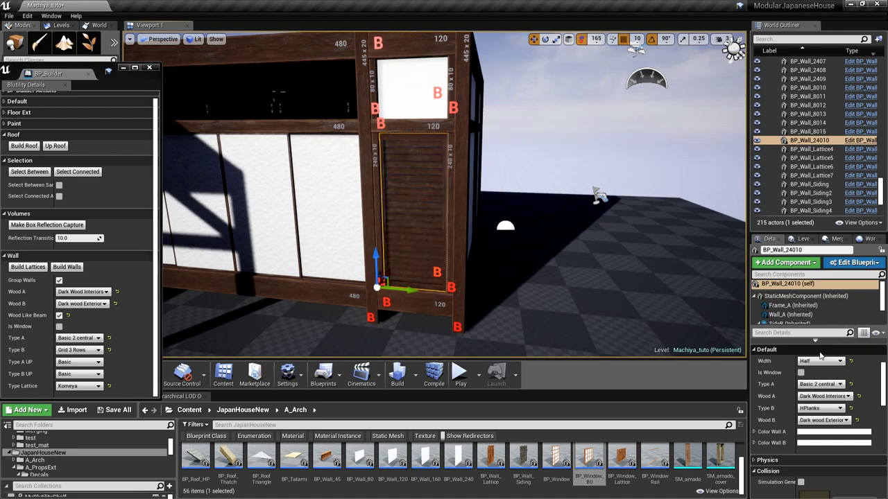
{"action": "left_click", "coordinate": [829, 409]}
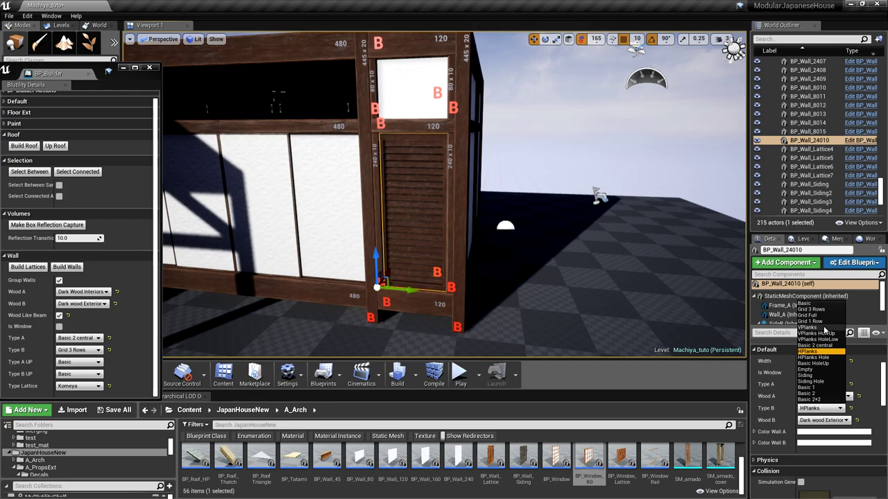
{"action": "left_click", "coordinate": [824, 328]}
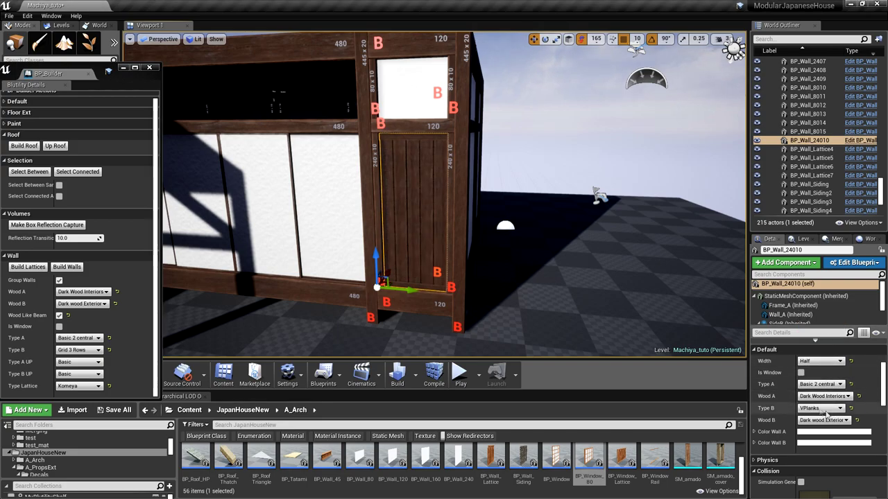
Duplicate the corner Shoji 5 door, rotate the copy 90 degrees and repeat it along the perpendicular 480 bay to make four doors
{"action": "right_click_drag", "start_coordinate": [532, 303], "coordinate": [441, 289]}
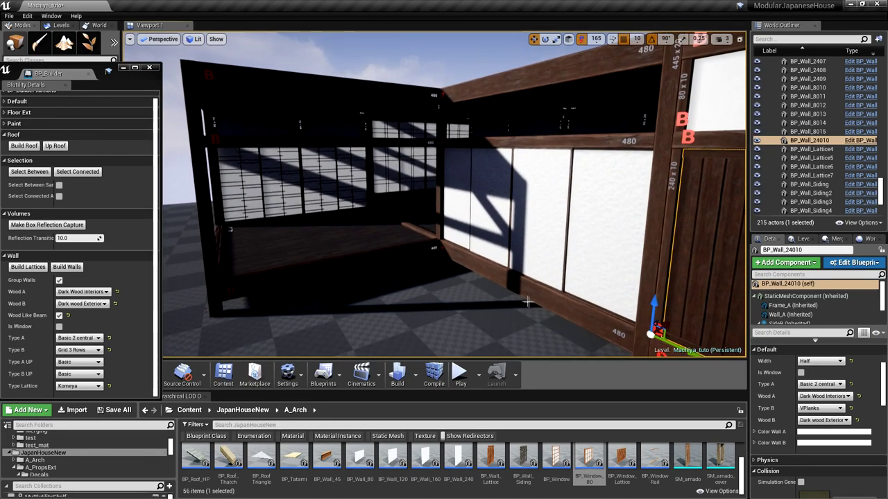
{"action": "left_click", "coordinate": [462, 237]}
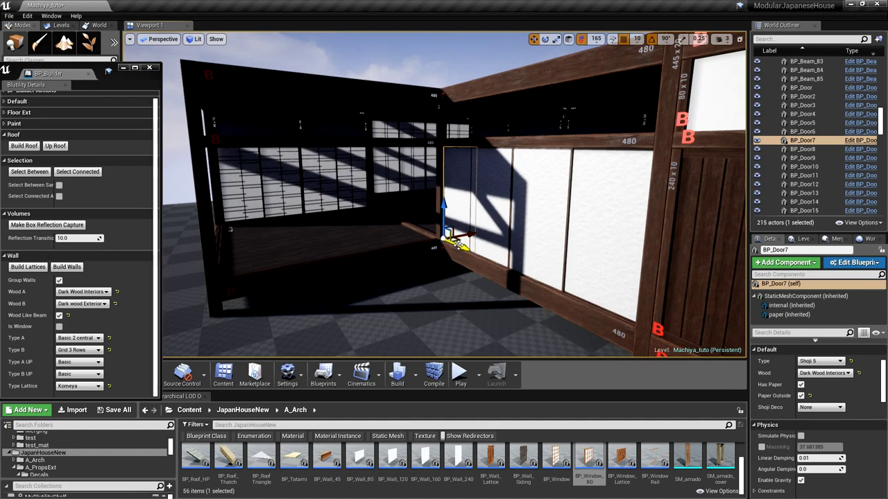
{"action": "key", "text": "e"}
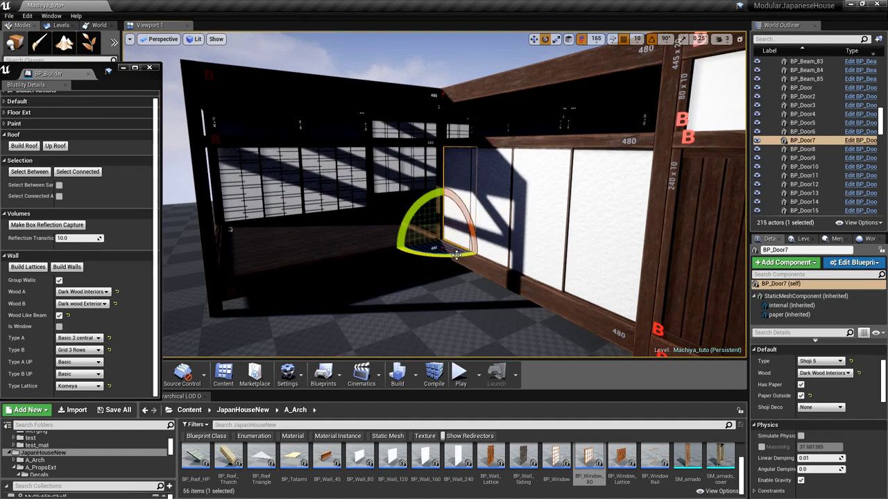
{"action": "mouse_move", "coordinate": [441, 261]}
{"action": "left_mouse_down", "text": "alt"}
{"action": "mouse_move", "coordinate": [417, 263]}
{"action": "mouse_move", "coordinate": [429, 258]}
{"action": "left_mouse_up", "text": "alt"}
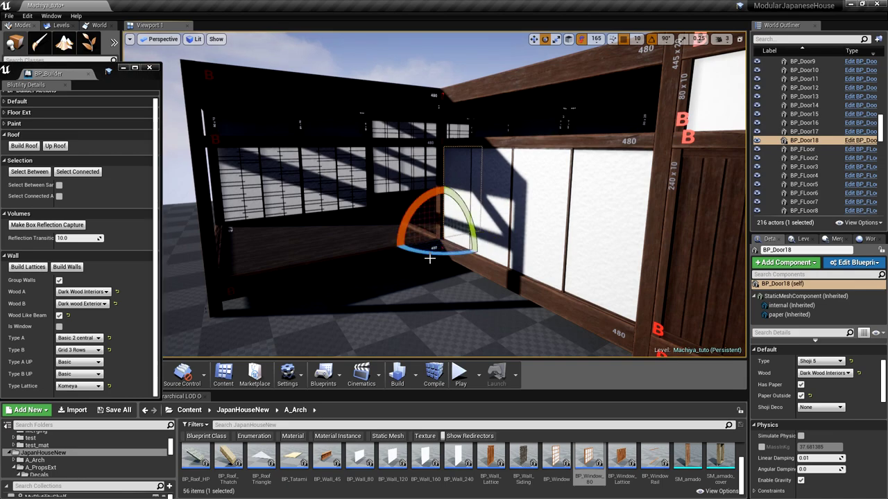
{"action": "key", "text": "w"}
{"action": "left_click_drag", "start_coordinate": [467, 231], "coordinate": [266, 276]}
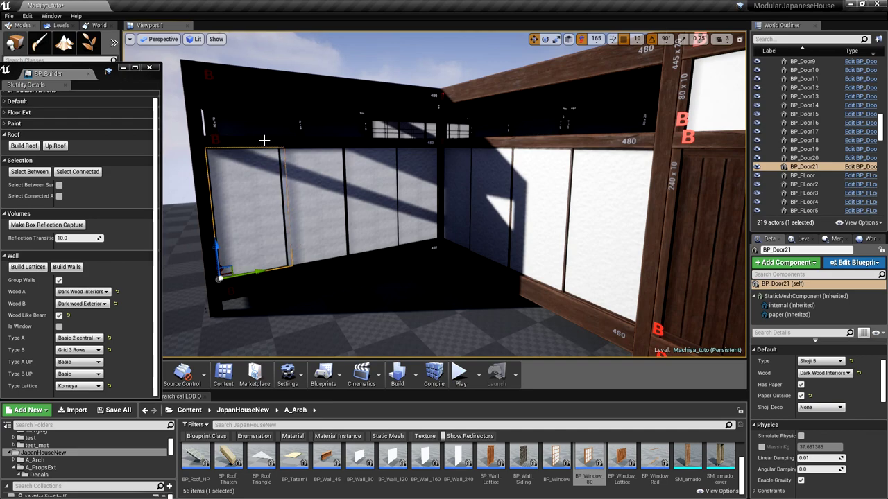
Turn off Paper Outside for all four shoji doors in the perpendicular 480 bay
{"action": "left_click", "coordinate": [308, 206], "text": "ctrl"}
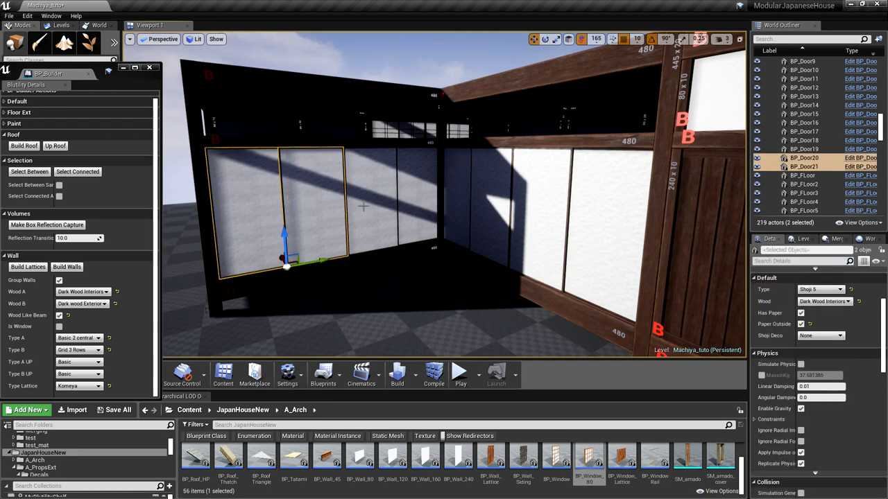
{"action": "left_click", "coordinate": [364, 206], "text": "ctrl"}
{"action": "left_click", "coordinate": [421, 211], "text": "ctrl"}
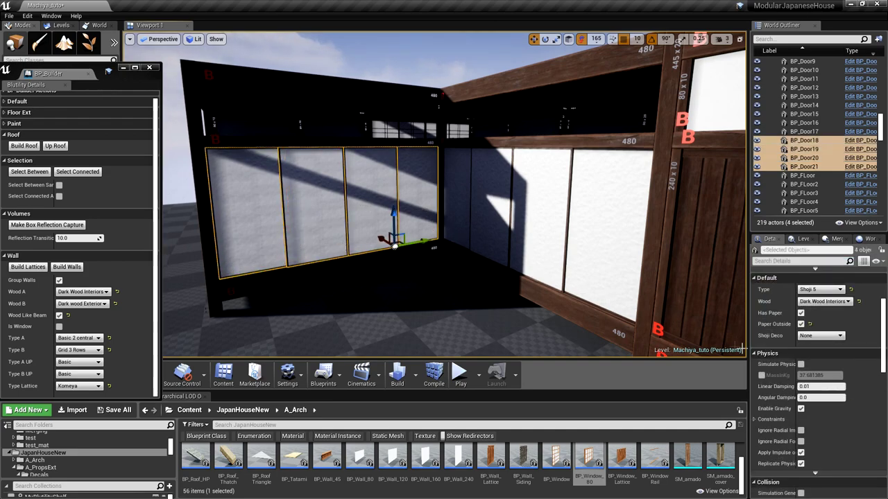
{"action": "left_click", "coordinate": [801, 324]}
{"action": "right_click_drag", "start_coordinate": [406, 278], "coordinate": [400, 239]}
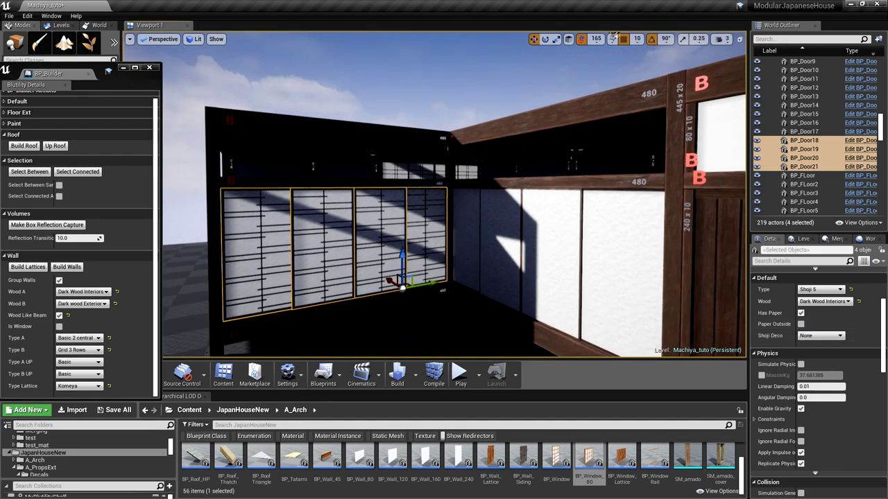
Build walls from the two 480 beams that run directly above the shoji doors and meet at the corner
{"action": "left_click", "coordinate": [270, 181]}
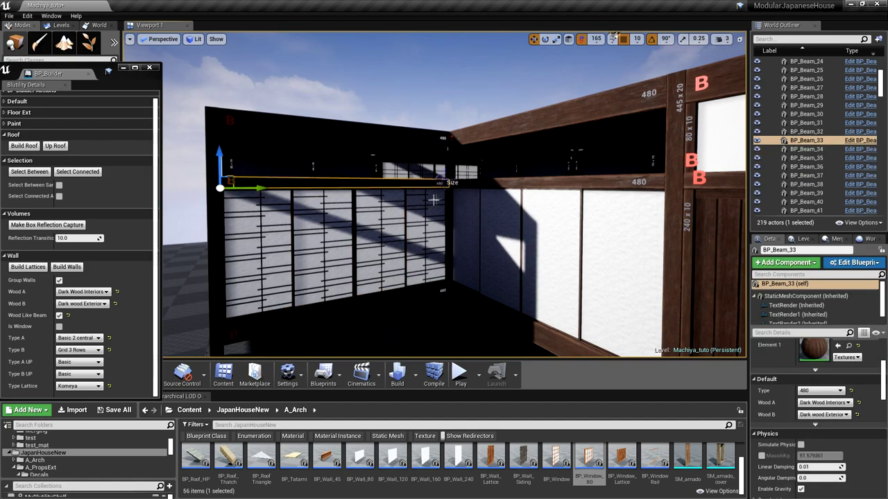
{"action": "left_click", "coordinate": [487, 181], "text": "ctrl"}
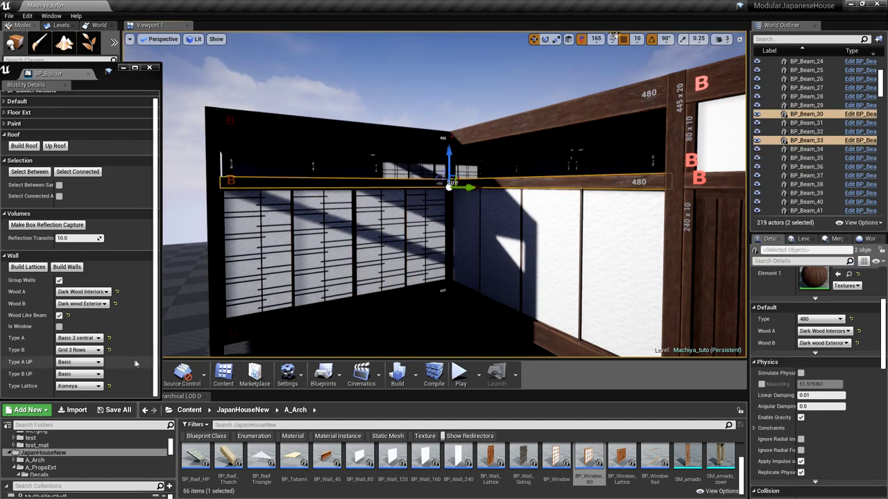
{"action": "left_click", "coordinate": [66, 267]}
Place a BP_Fusuma120 panel at the pillar end of the open interior 480 bay
{"action": "right_click_drag", "start_coordinate": [338, 264], "coordinate": [370, 290]}
{"action": "key", "text": "w"}
{"action": "scroll", "coordinate": [341, 265], "scroll_direction": "down", "scroll_amount": 3}
{"action": "scroll", "coordinate": [342, 262], "scroll_direction": "up", "scroll_amount": 2}
{"action": "right_click_drag", "start_coordinate": [342, 262], "coordinate": [359, 242]}
{"action": "scroll", "coordinate": [396, 296], "scroll_direction": "down", "scroll_amount": 2}
{"action": "right_click_drag", "start_coordinate": [444, 278], "coordinate": [472, 327]}
{"action": "scroll", "coordinate": [559, 472], "scroll_direction": "up", "scroll_amount": 3}
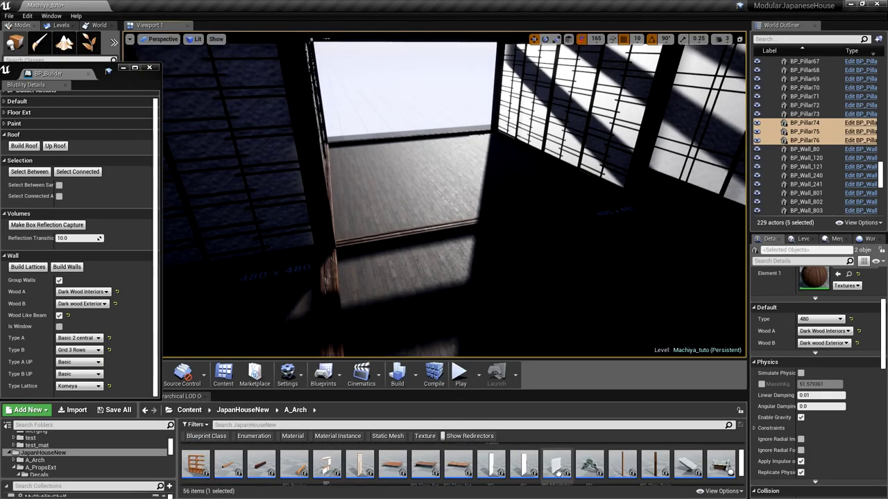
{"action": "scroll", "coordinate": [559, 472], "scroll_direction": "down", "scroll_amount": 1}
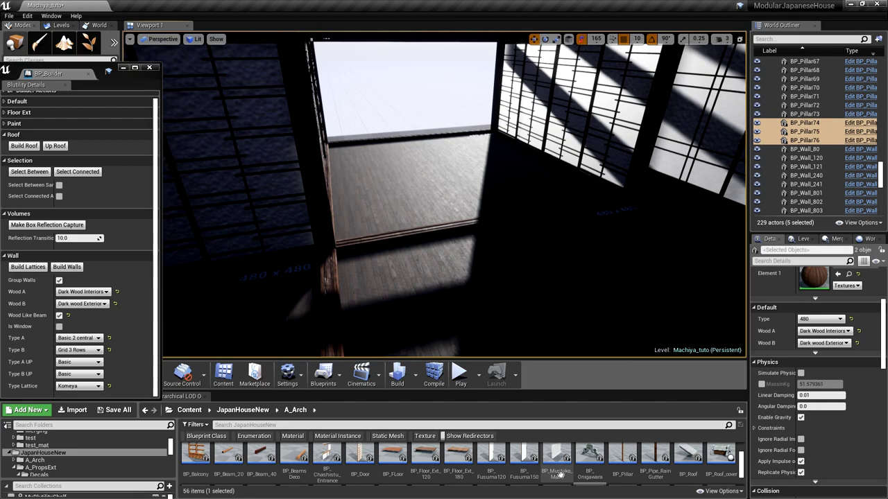
{"action": "left_click_drag", "start_coordinate": [493, 463], "coordinate": [381, 241]}
{"action": "right_click_drag", "start_coordinate": [381, 241], "coordinate": [368, 222]}
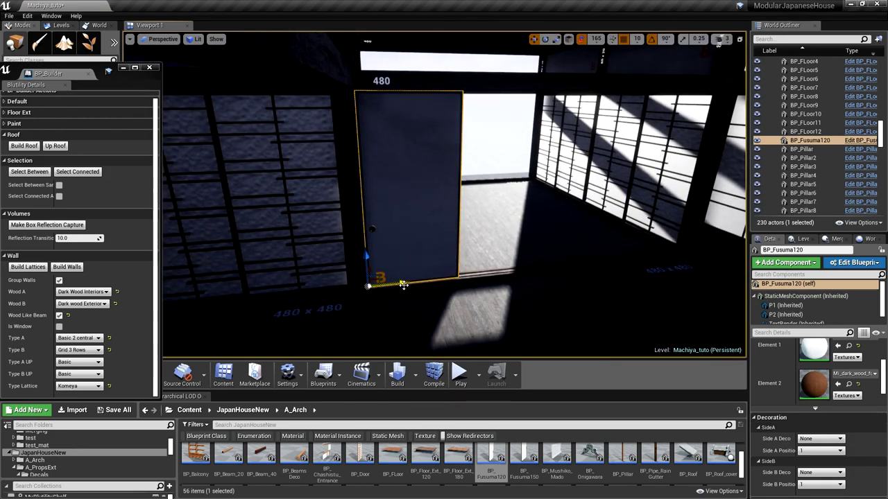
Duplicate the fusuma along the 480 bay to make four panels, with the second and fourth turned to show side A
{"action": "left_click_drag", "start_coordinate": [402, 284], "coordinate": [630, 260], "text": "alt"}
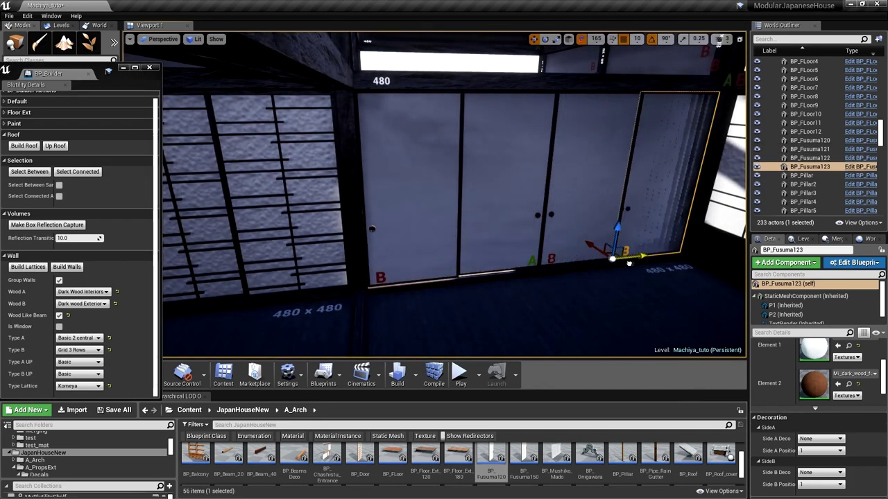
{"action": "key", "text": "m"}
{"action": "mouse_move", "coordinate": [625, 268]}
{"action": "right_mouse_down"}
{"action": "mouse_move", "coordinate": [631, 251]}
{"action": "mouse_move", "coordinate": [628, 262]}
{"action": "right_mouse_up"}
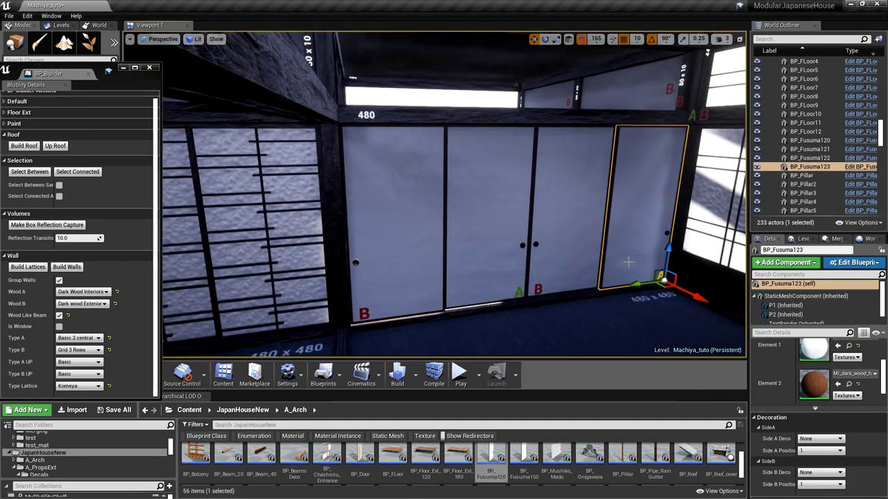
Try Deco1 as the Side A Deco of the first fusuma panel and reset it to None
{"action": "left_click", "coordinate": [402, 240]}
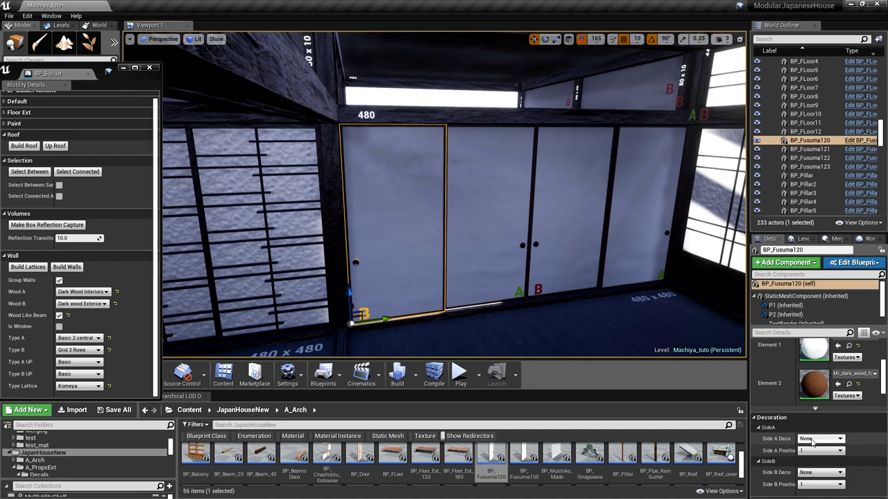
{"action": "left_click", "coordinate": [812, 441]}
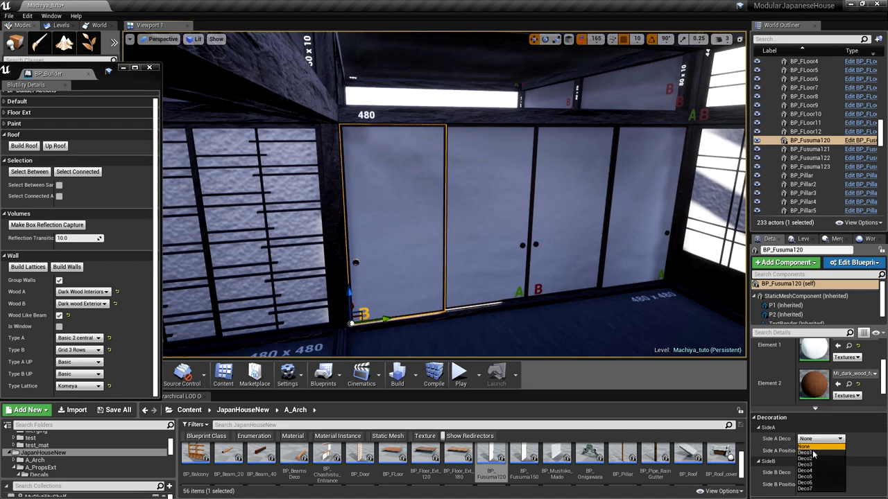
{"action": "left_click", "coordinate": [813, 454]}
{"action": "left_click", "coordinate": [816, 441]}
{"action": "left_click", "coordinate": [810, 447]}
Try Deco1, Deco2, Deco3 and Deco4 as the Side B Deco of the first fusuma panel
{"action": "left_click", "coordinate": [816, 473]}
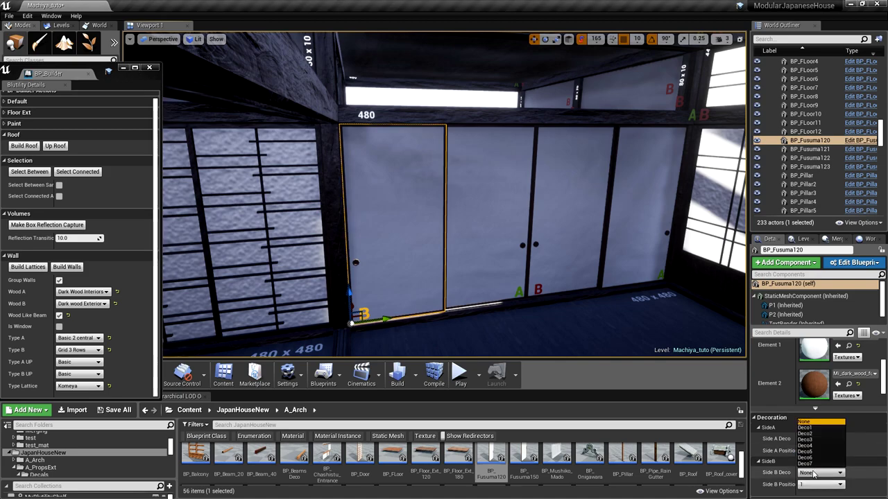
{"action": "left_click", "coordinate": [817, 429]}
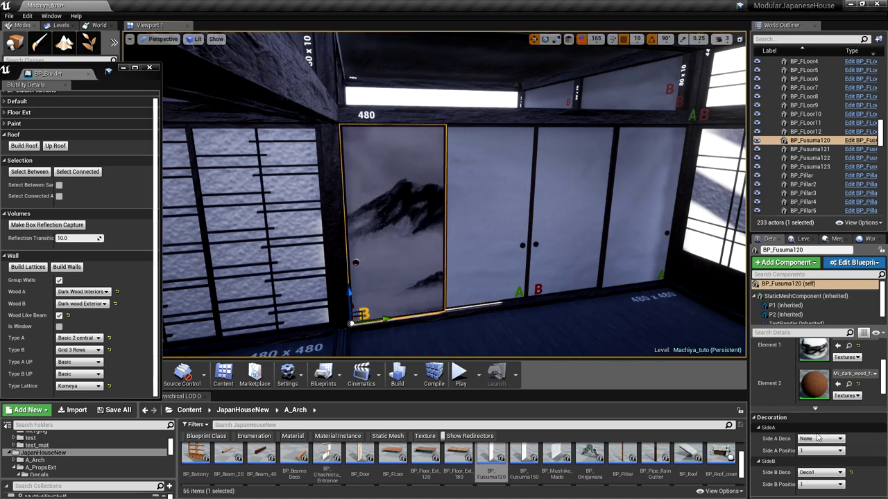
{"action": "left_click", "coordinate": [817, 473]}
{"action": "left_click", "coordinate": [818, 438]}
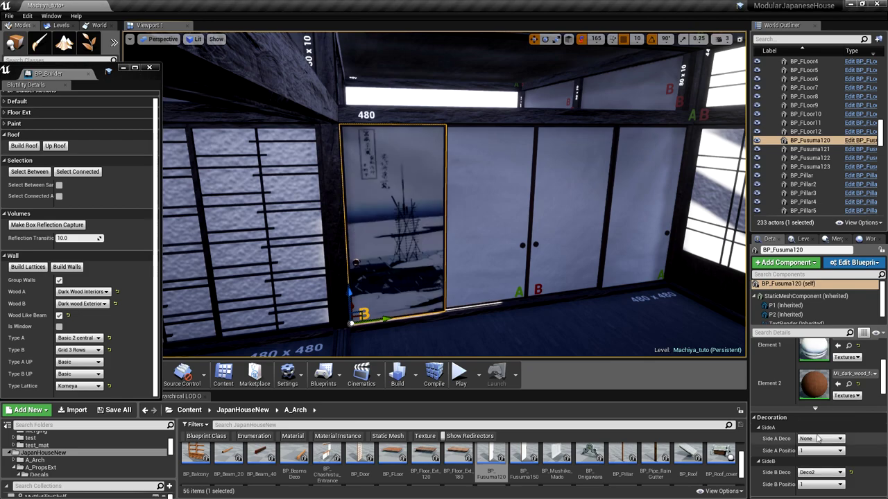
{"action": "left_click", "coordinate": [819, 472]}
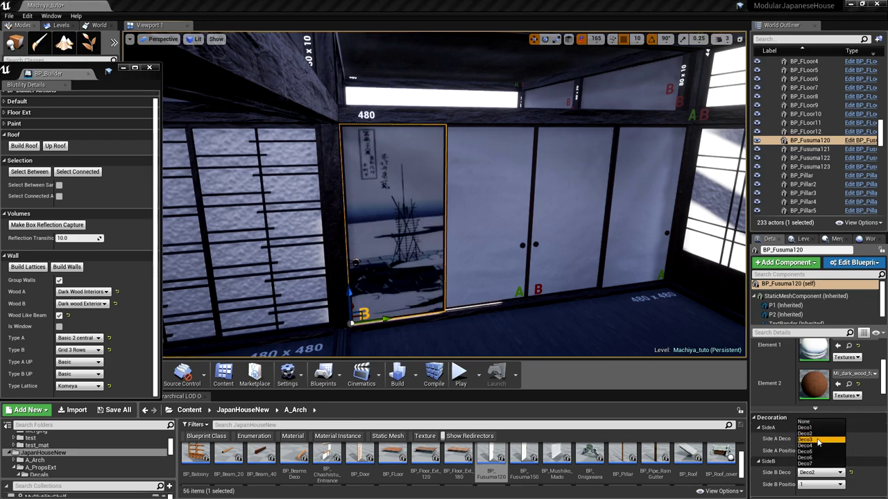
{"action": "left_click", "coordinate": [817, 446]}
{"action": "left_click", "coordinate": [817, 472]}
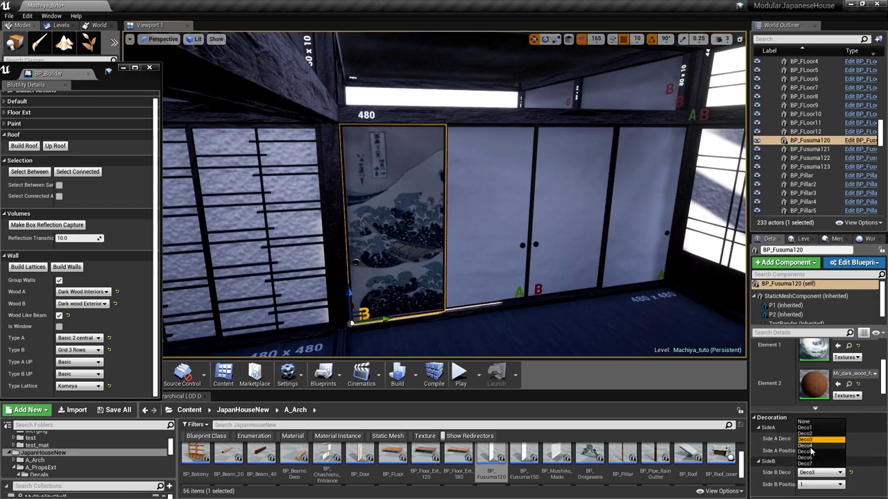
{"action": "left_click", "coordinate": [817, 456]}
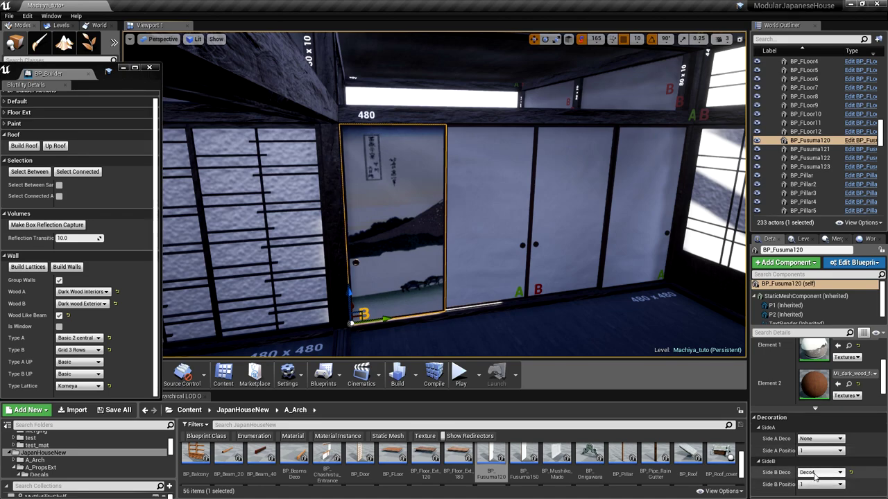
Try Deco5 and Deco6 as the first fusuma's Side B Deco and settle on Deco7
{"action": "left_click", "coordinate": [817, 472]}
{"action": "left_click", "coordinate": [816, 453]}
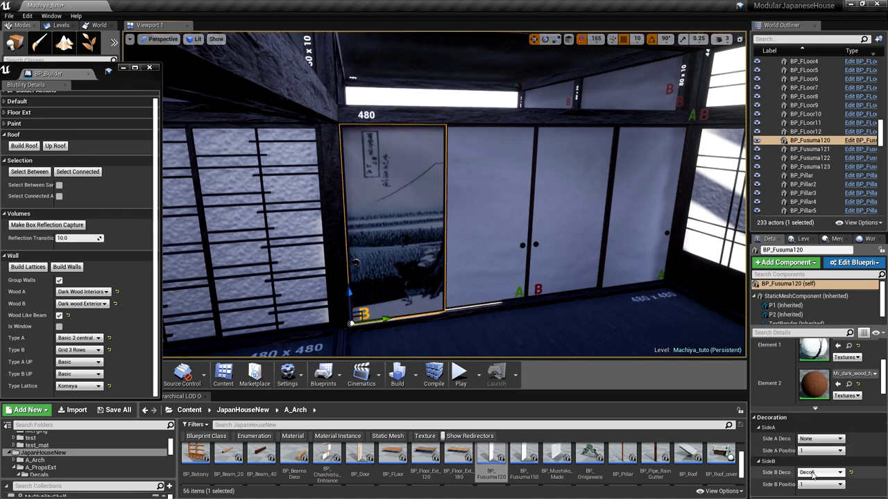
{"action": "left_click", "coordinate": [813, 473]}
{"action": "left_click", "coordinate": [813, 459]}
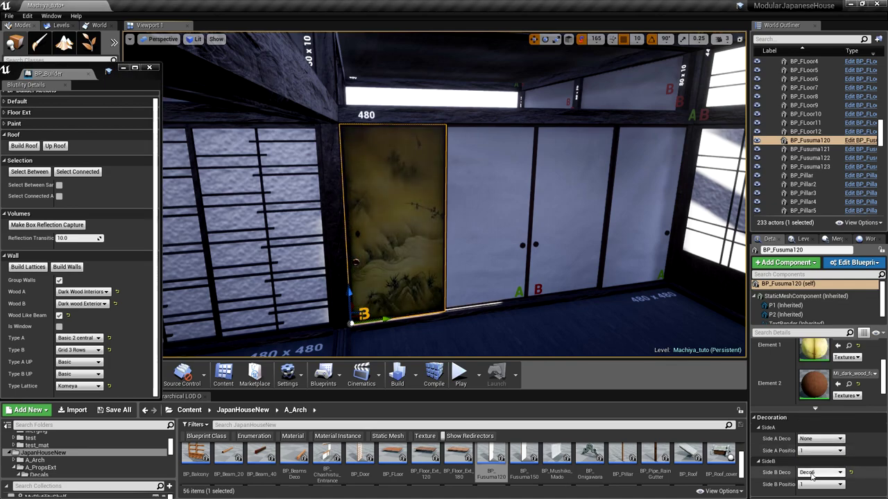
{"action": "left_click", "coordinate": [811, 473]}
{"action": "left_click", "coordinate": [808, 463]}
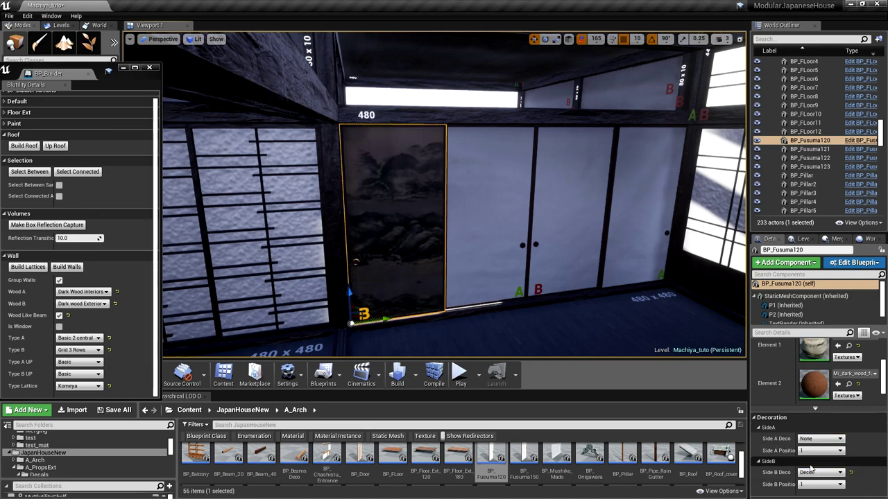
Set the second fusuma's Side A Deco to Deco7 and its Side A Position to 2
{"action": "left_click", "coordinate": [493, 236]}
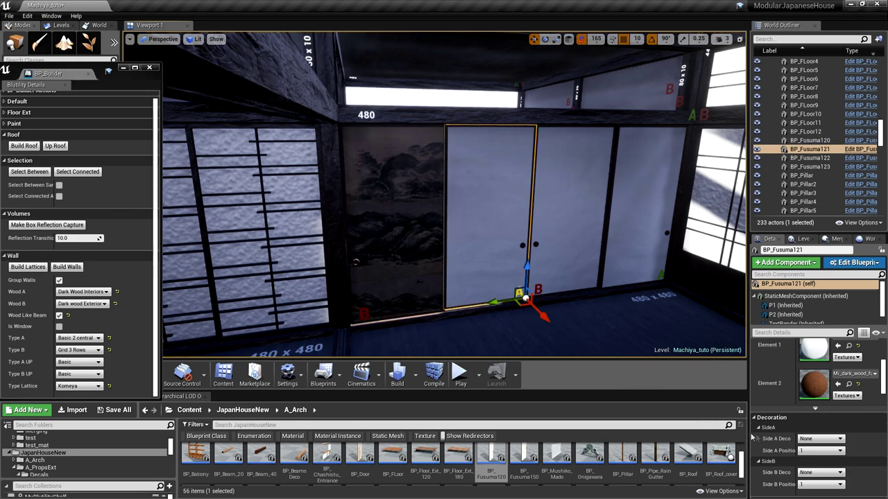
{"action": "left_click", "coordinate": [820, 441]}
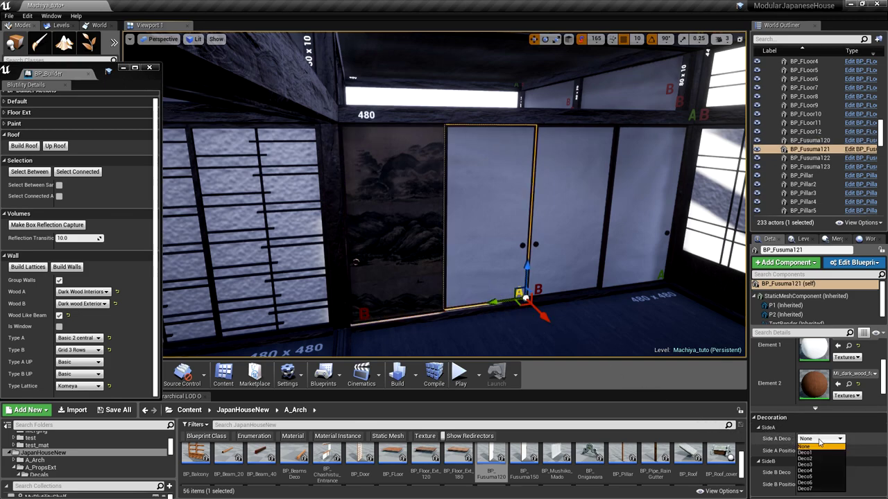
{"action": "left_click", "coordinate": [819, 489]}
{"action": "left_click", "coordinate": [819, 451]}
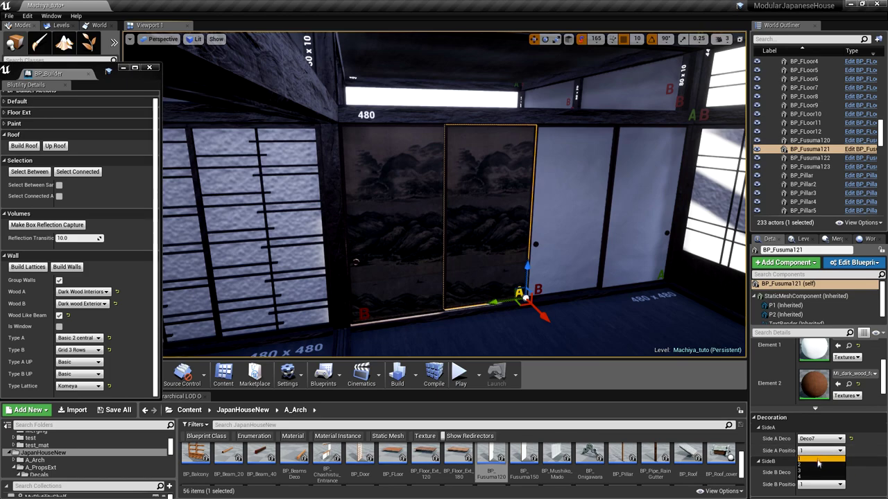
{"action": "left_click", "coordinate": [818, 478]}
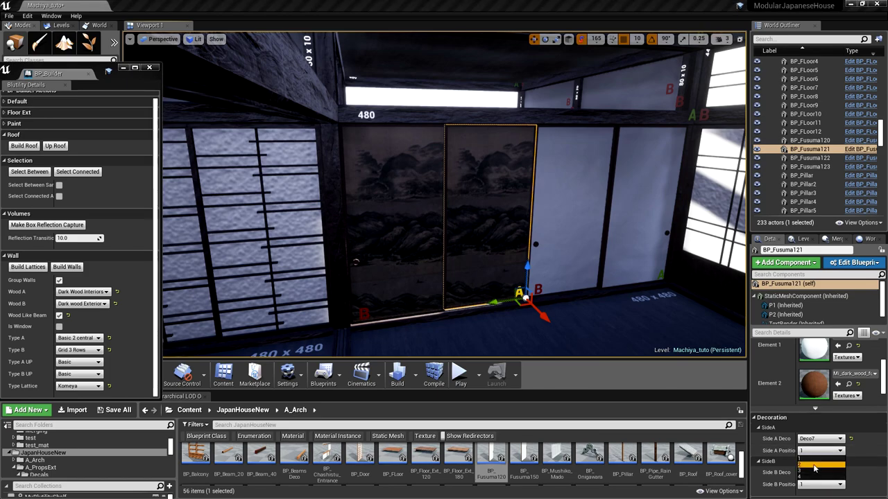
Select the third fusuma panel of the 480 bay to edit its decoration
{"action": "left_click", "coordinate": [568, 249]}
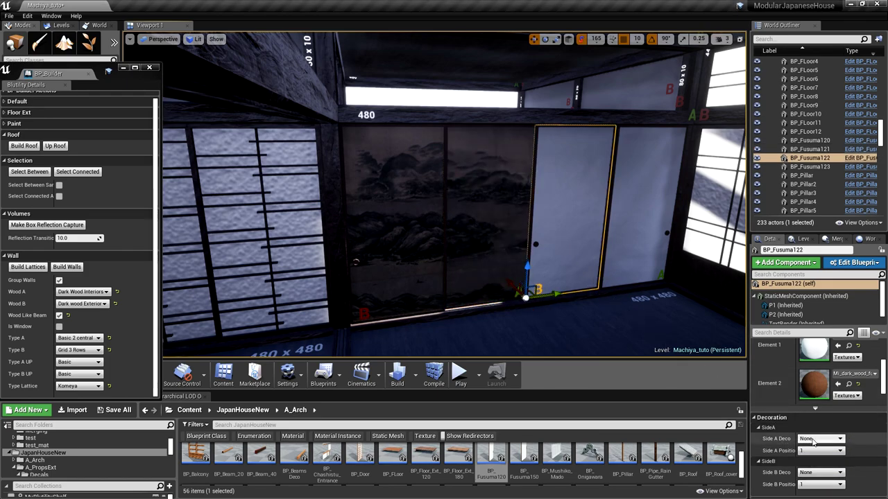
Set the third fusuma panel's Side B decoration to Deco7 and its Side A position to 3
{"action": "left_click", "coordinate": [818, 473]}
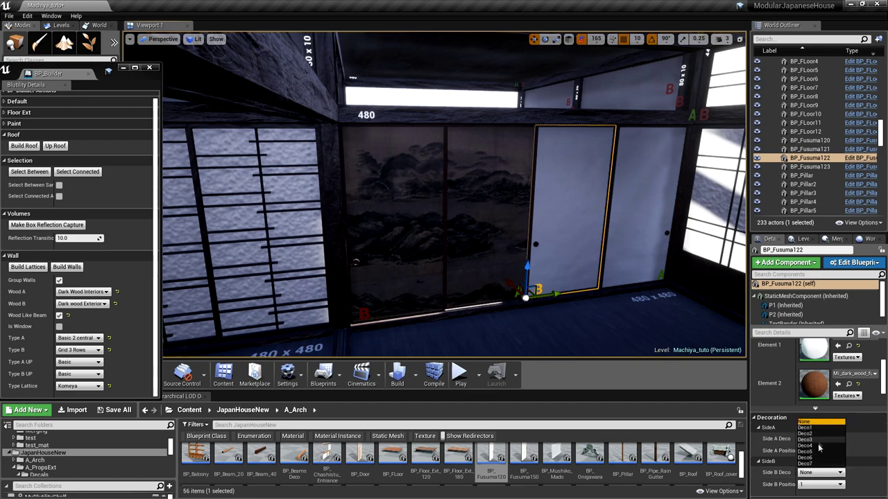
{"action": "left_click", "coordinate": [818, 463]}
{"action": "left_click", "coordinate": [819, 484]}
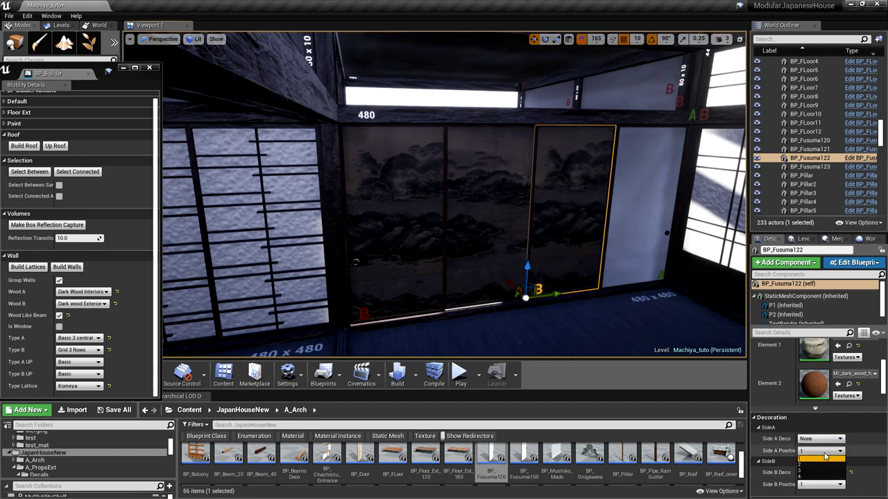
{"action": "left_click", "coordinate": [818, 472]}
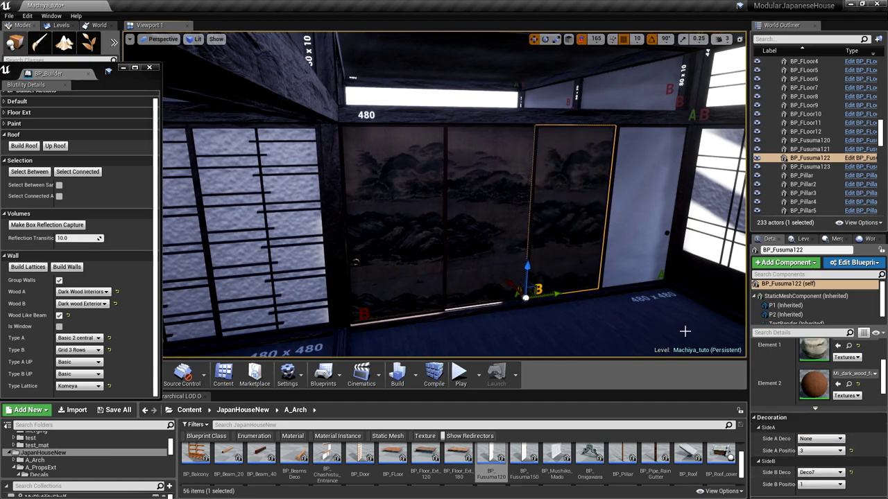
Set the fourth fusuma panel's Side A decoration to Deco7 and its Side A position to 4
{"action": "left_click", "coordinate": [656, 274]}
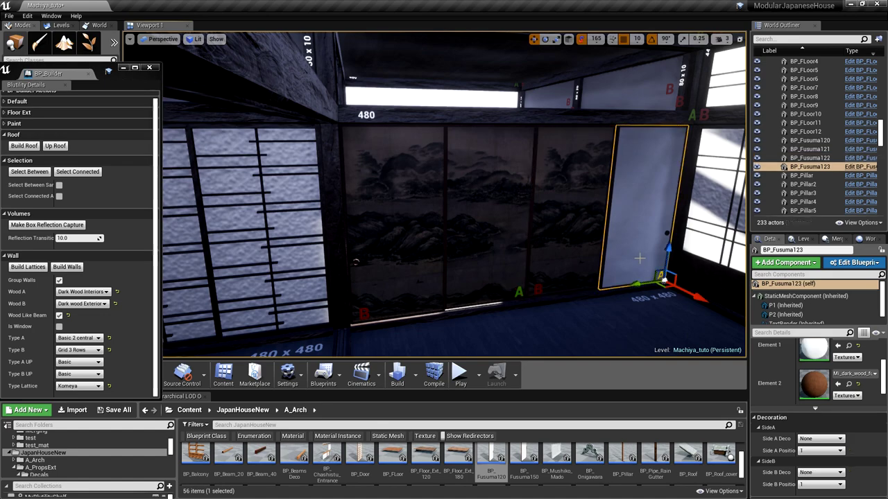
{"action": "left_click", "coordinate": [808, 442]}
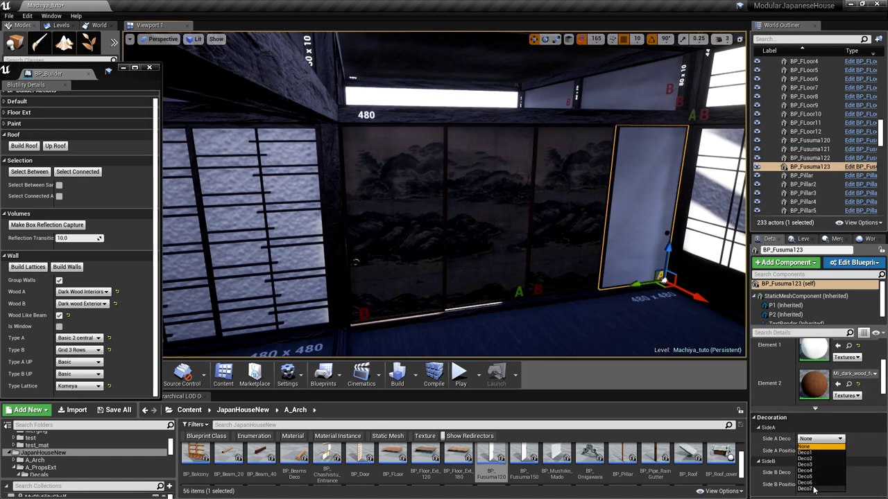
{"action": "left_click", "coordinate": [810, 490]}
{"action": "left_click", "coordinate": [816, 452]}
{"action": "left_click", "coordinate": [809, 477]}
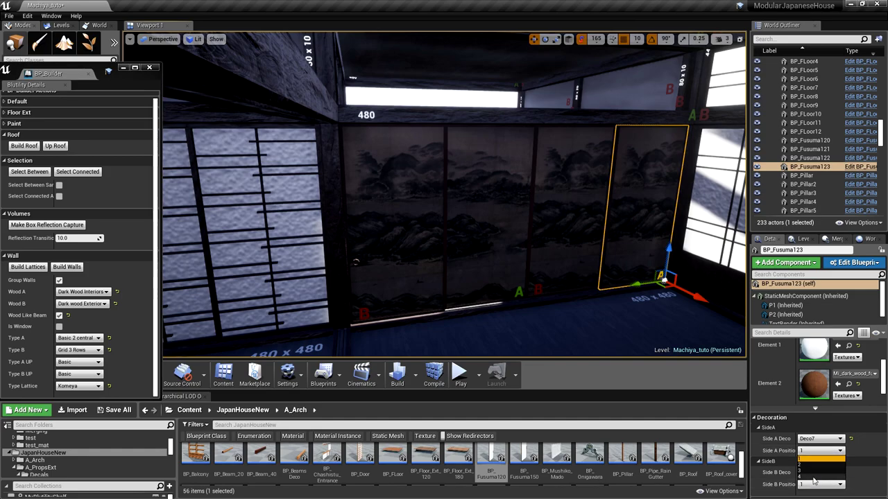
Build a wall from the 480 beam above the fusuma panels, using Dark Wood Interiors for both Wood A and Wood B
{"action": "right_click_drag", "start_coordinate": [454, 194], "coordinate": [505, 179]}
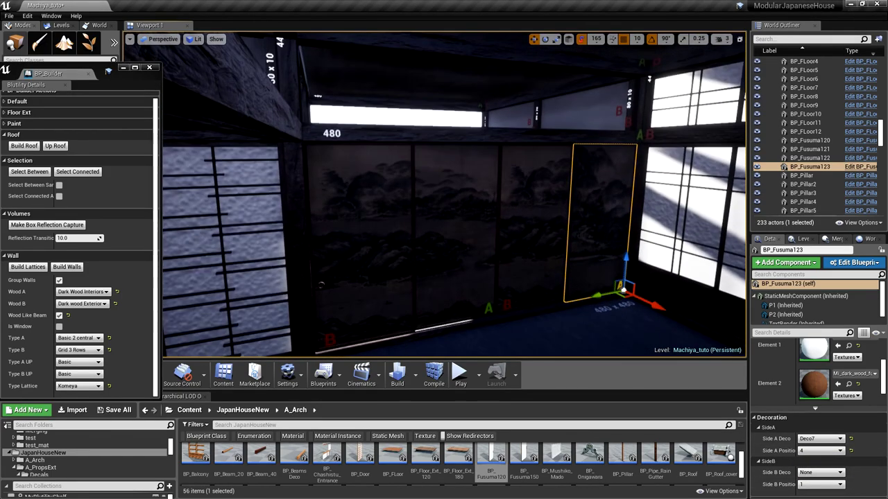
{"action": "left_click", "coordinate": [412, 136]}
{"action": "scroll", "coordinate": [412, 142], "scroll_direction": "up", "scroll_amount": 3}
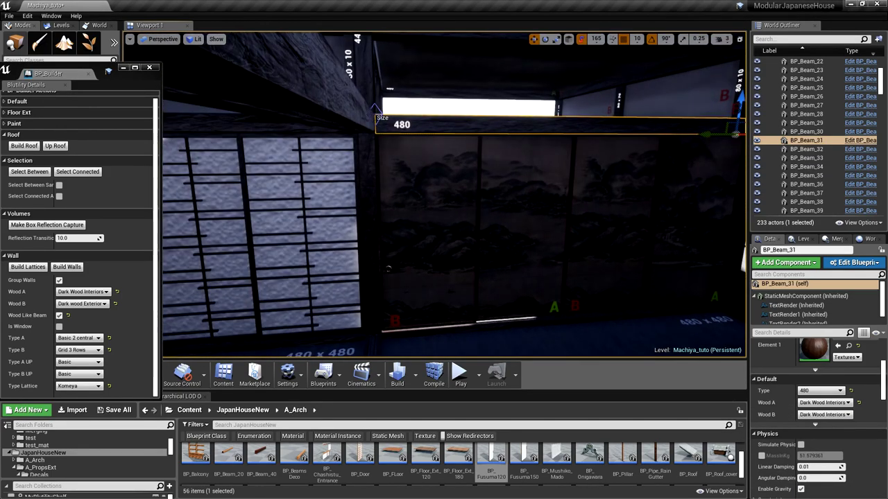
{"action": "left_click", "coordinate": [67, 267]}
{"action": "right_click_drag", "start_coordinate": [531, 223], "coordinate": [590, 177]}
{"action": "right_click_drag", "start_coordinate": [435, 194], "coordinate": [555, 239]}
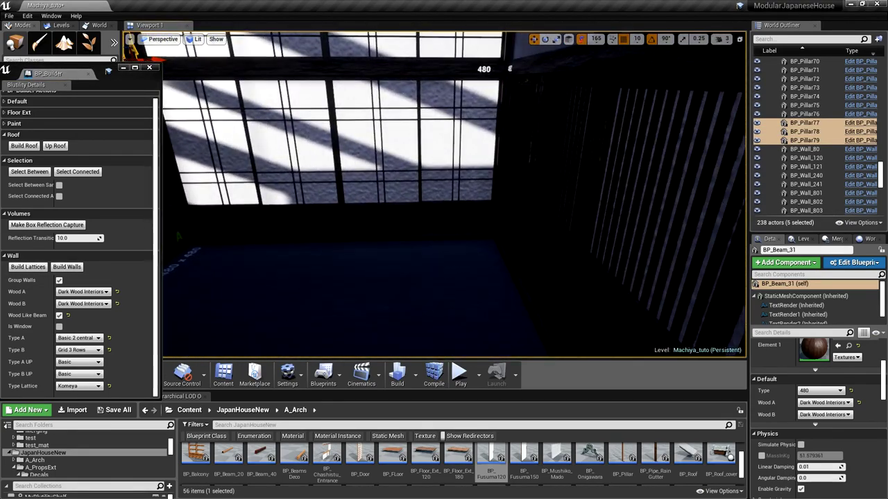
Duplicate the 445 pillar at the house's outer corner and raise the copy onto the top of the ground floor
{"action": "right_click_drag", "start_coordinate": [521, 215], "coordinate": [492, 213]}
{"action": "scroll", "coordinate": [521, 215], "scroll_direction": "down", "scroll_amount": 4}
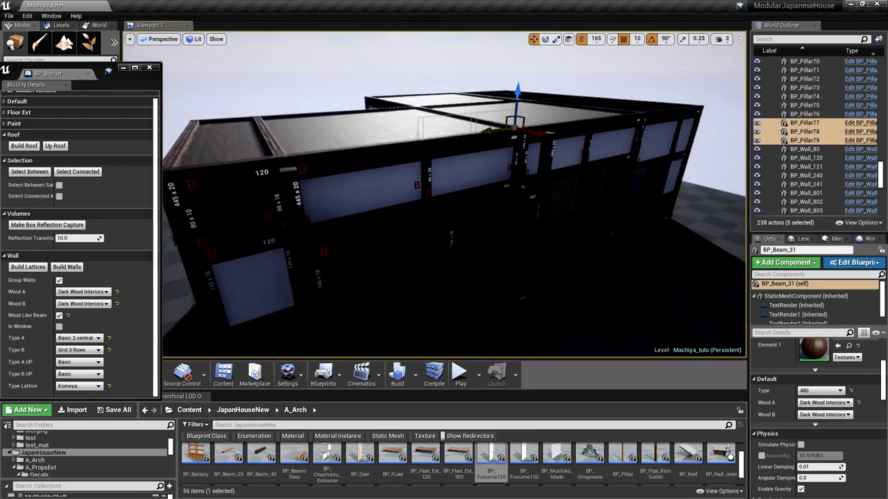
{"action": "right_click_drag", "start_coordinate": [456, 206], "coordinate": [456, 207]}
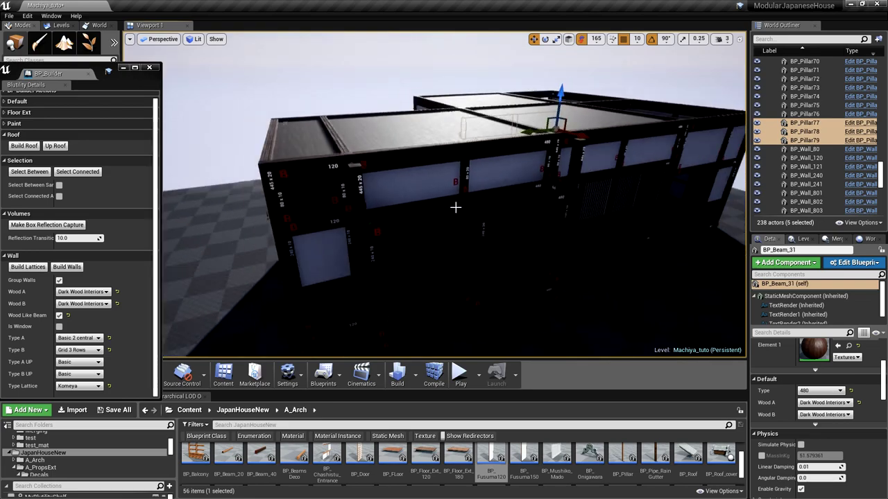
{"action": "scroll", "coordinate": [456, 207], "scroll_direction": "down", "scroll_amount": 2}
{"action": "left_click", "coordinate": [294, 189]}
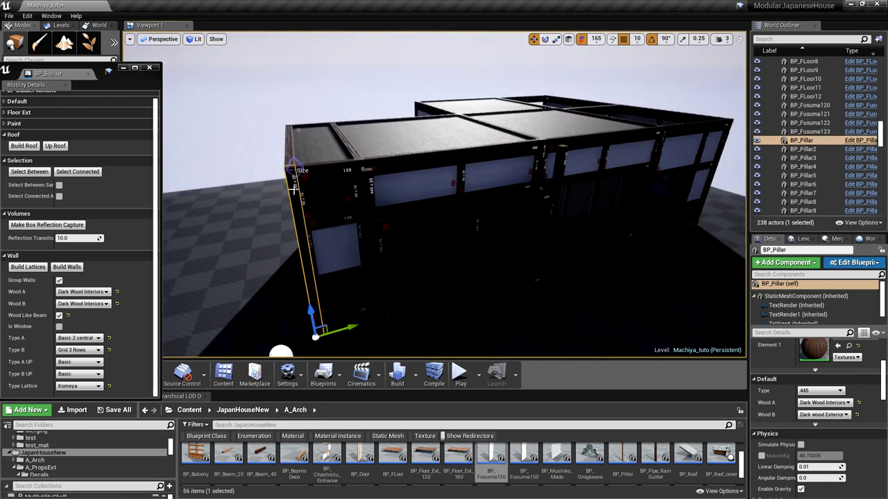
{"action": "right_click_drag", "start_coordinate": [305, 189], "coordinate": [305, 190]}
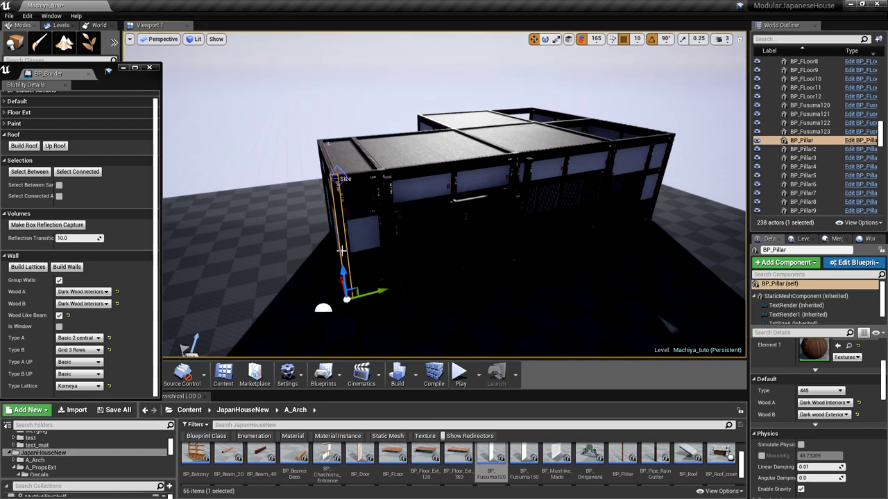
{"action": "left_click_drag", "start_coordinate": [344, 278], "coordinate": [330, 175], "text": "alt"}
{"action": "right_click_drag", "start_coordinate": [355, 158], "coordinate": [339, 137]}
{"action": "scroll", "coordinate": [358, 197], "scroll_direction": "up", "scroll_amount": 2}
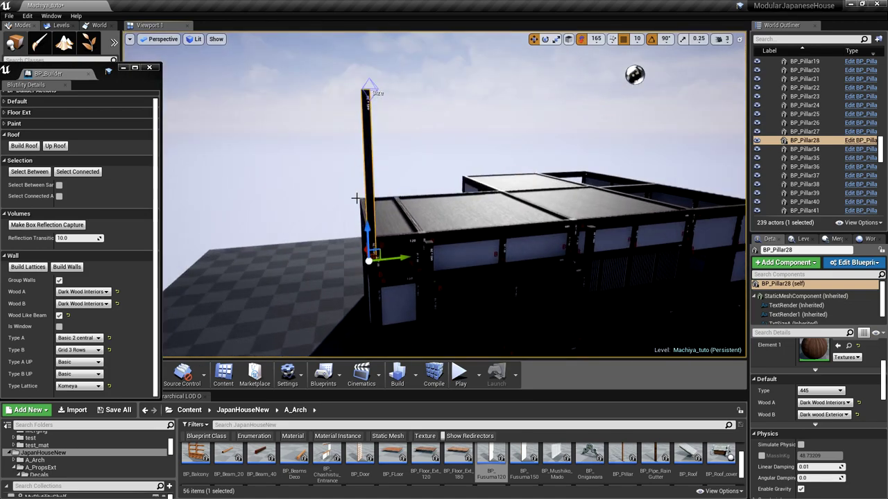
{"action": "left_click_drag", "start_coordinate": [370, 235], "coordinate": [368, 229]}
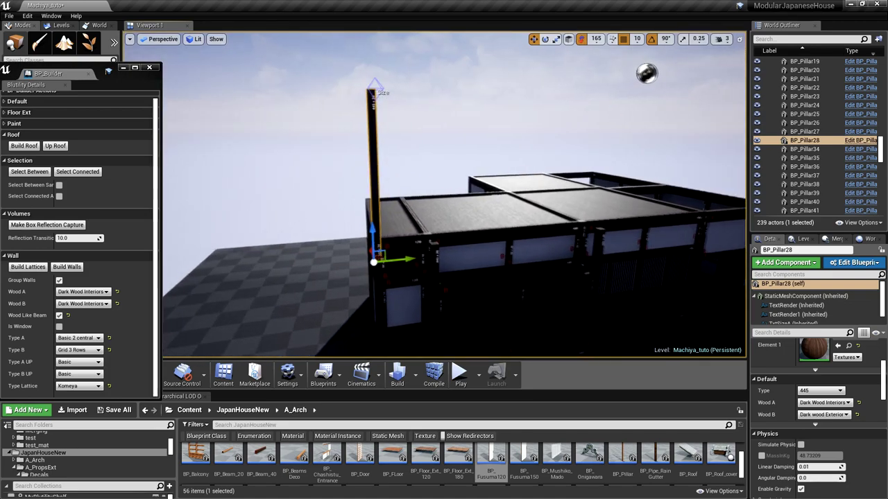
Shorten the raised corner pillar to 280 using its size handle
{"action": "left_click", "coordinate": [376, 89]}
{"action": "left_click_drag", "start_coordinate": [376, 53], "coordinate": [374, 87]}
{"action": "scroll", "coordinate": [339, 164], "scroll_direction": "up", "scroll_amount": 4}
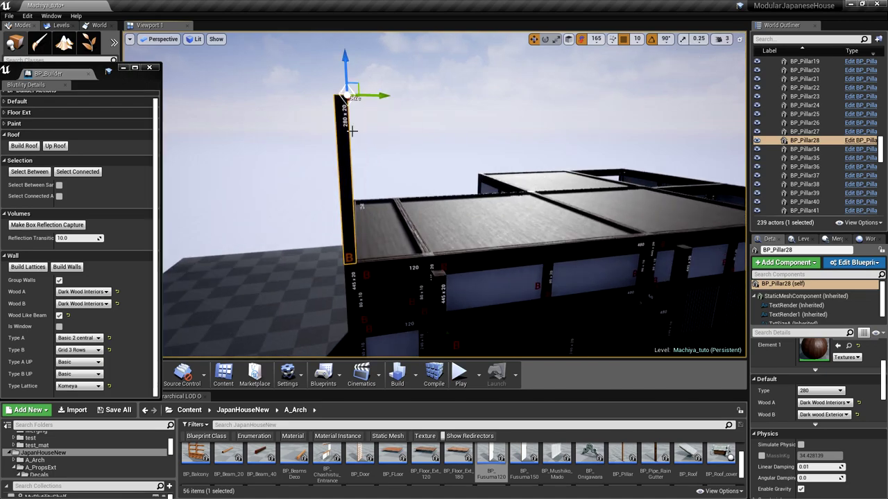
{"action": "scroll", "coordinate": [359, 161], "scroll_direction": "down", "scroll_amount": 2}
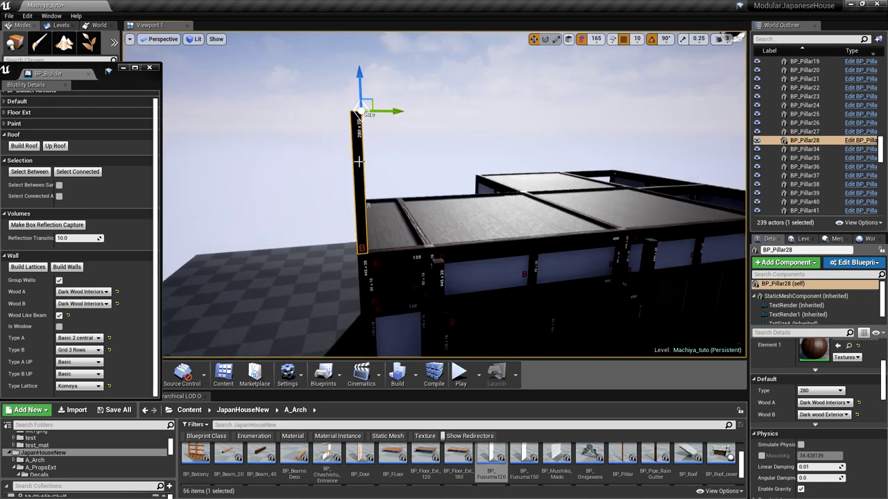
{"action": "scroll", "coordinate": [369, 188], "scroll_direction": "down", "scroll_amount": 2}
{"action": "mouse_move", "coordinate": [361, 194]}
{"action": "right_mouse_down"}
{"action": "mouse_move", "coordinate": [312, 194]}
{"action": "mouse_move", "coordinate": [313, 205]}
{"action": "mouse_move", "coordinate": [361, 194]}
{"action": "mouse_move", "coordinate": [350, 206]}
{"action": "right_mouse_up"}
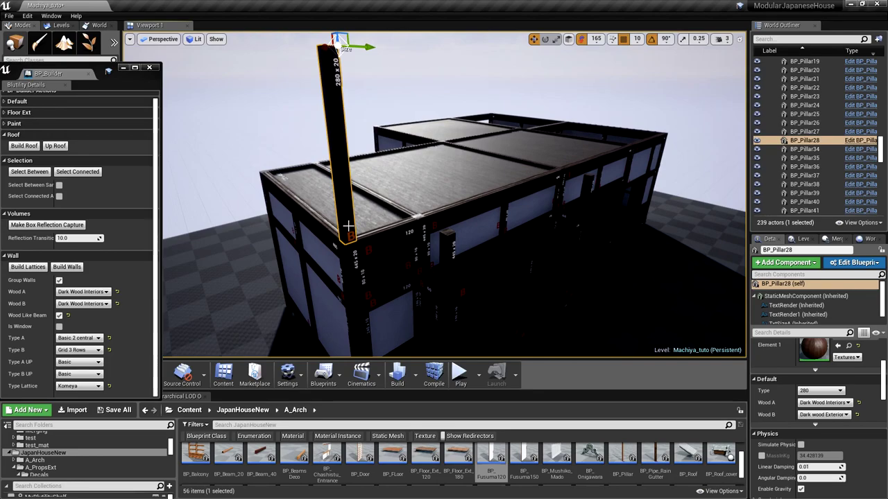
Place four copies of the 280 pillar along the top of the long outer wall
{"action": "left_click", "coordinate": [348, 226]}
{"action": "scroll", "coordinate": [351, 225], "scroll_direction": "down", "scroll_amount": 3}
{"action": "left_click_drag", "start_coordinate": [391, 226], "coordinate": [624, 154], "text": "alt"}
{"action": "scroll", "coordinate": [547, 170], "scroll_direction": "down", "scroll_amount": 2}
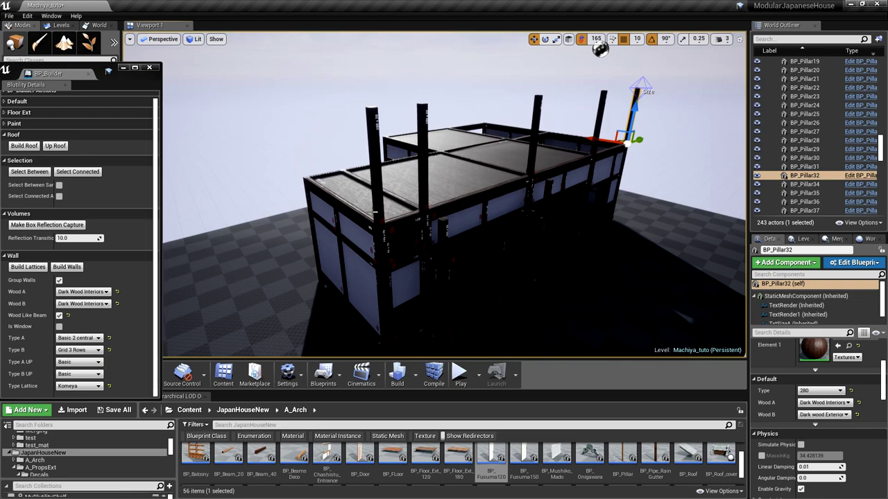
Duplicate the 445 pillar at the other corner of the short end wall and raise the copy to the upper floor
{"action": "key", "text": "w"}
{"action": "right_click_drag", "start_coordinate": [363, 210], "coordinate": [342, 216]}
{"action": "scroll", "coordinate": [342, 216], "scroll_direction": "down", "scroll_amount": 2}
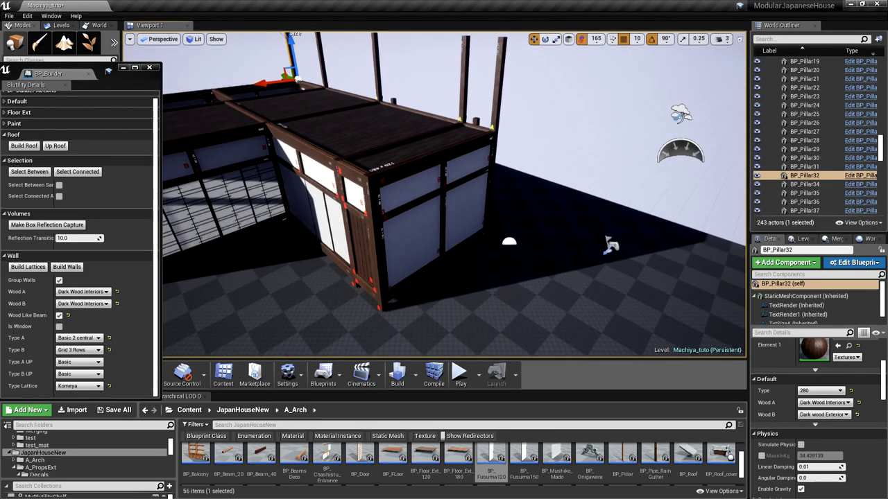
{"action": "left_click", "coordinate": [369, 200]}
{"action": "scroll", "coordinate": [370, 207], "scroll_direction": "down", "scroll_amount": 2}
{"action": "left_click_drag", "start_coordinate": [382, 249], "coordinate": [384, 141], "text": "alt"}
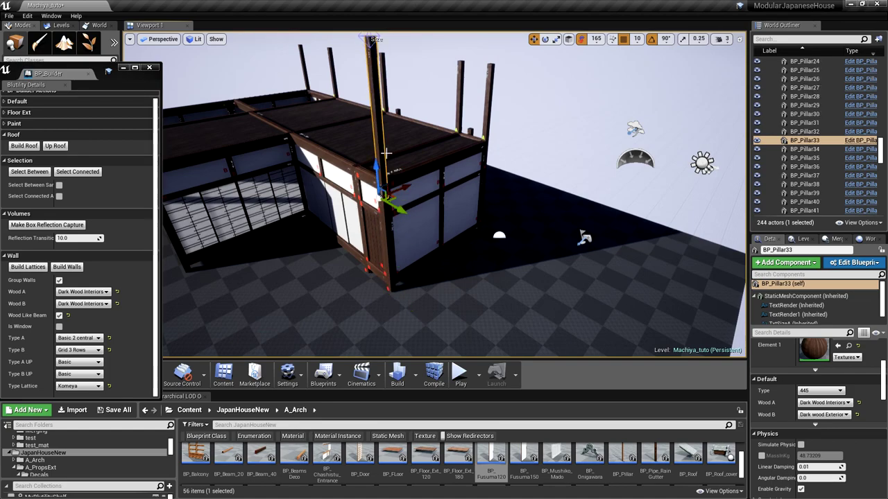
Shorten the second raised corner pillar to 280 using its size handle
{"action": "right_click_drag", "start_coordinate": [384, 141], "coordinate": [387, 151]}
{"action": "left_click", "coordinate": [375, 119]}
{"action": "left_click_drag", "start_coordinate": [377, 104], "coordinate": [376, 166]}
{"action": "right_click_drag", "start_coordinate": [365, 155], "coordinate": [315, 170]}
{"action": "mouse_move", "coordinate": [390, 285]}
{"action": "right_mouse_down"}
{"action": "mouse_move", "coordinate": [378, 281]}
{"action": "mouse_move", "coordinate": [382, 264]}
{"action": "mouse_move", "coordinate": [402, 274]}
{"action": "mouse_move", "coordinate": [389, 285]}
{"action": "right_mouse_up"}
Place two copies of the 280 pillar along the courtyard-side wall, ending at the inner corner where the wings meet
{"action": "left_click", "coordinate": [420, 272]}
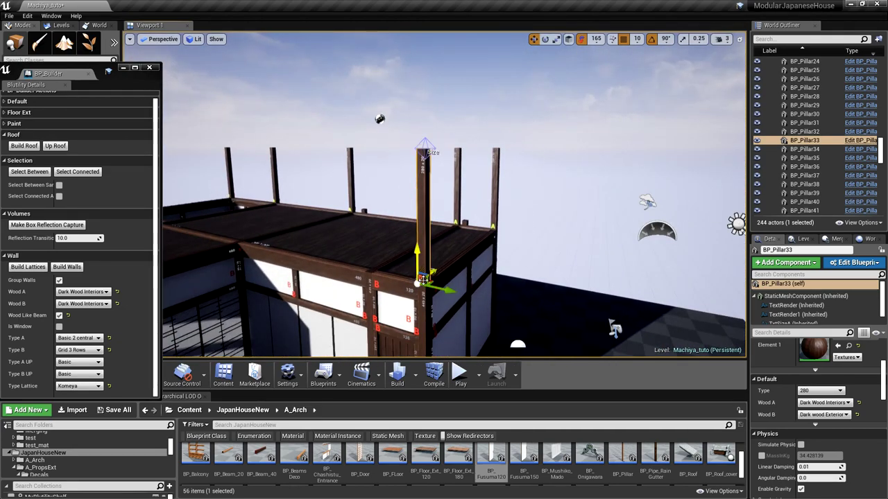
{"action": "left_click_drag", "start_coordinate": [443, 292], "coordinate": [255, 263], "text": "alt"}
{"action": "right_click_drag", "start_coordinate": [255, 262], "coordinate": [215, 260]}
{"action": "right_click_drag", "start_coordinate": [355, 237], "coordinate": [298, 229]}
{"action": "key", "text": "w"}
{"action": "right_click_drag", "start_coordinate": [215, 265], "coordinate": [254, 262]}
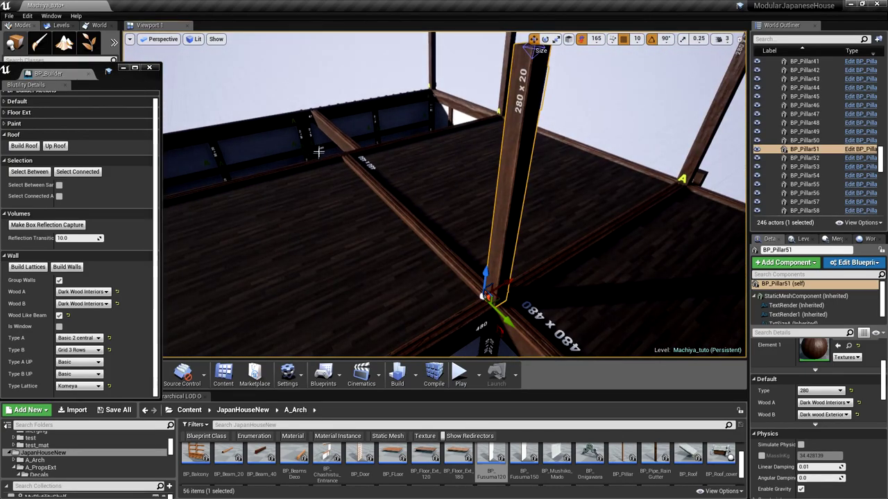
Copy the inner-corner 280 pillar twice more along the central beam, to both ends of the short beam section
{"action": "left_click", "coordinate": [336, 136]}
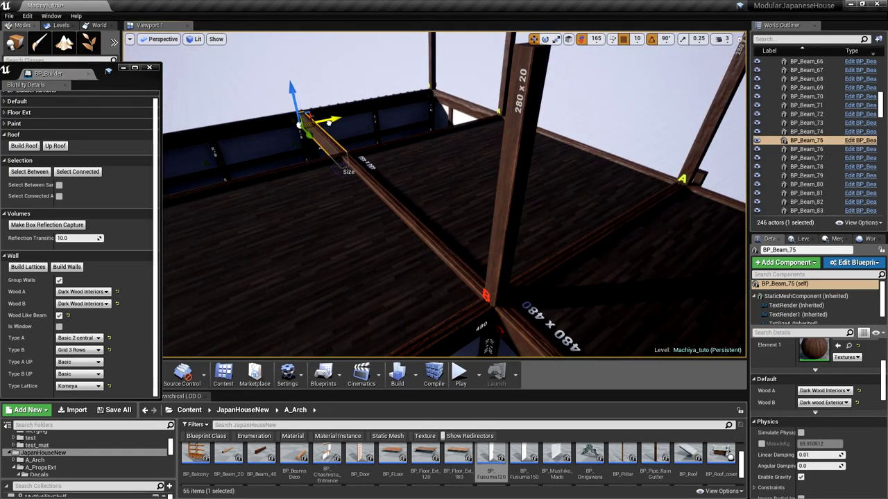
{"action": "scroll", "coordinate": [341, 139], "scroll_direction": "down", "scroll_amount": 5}
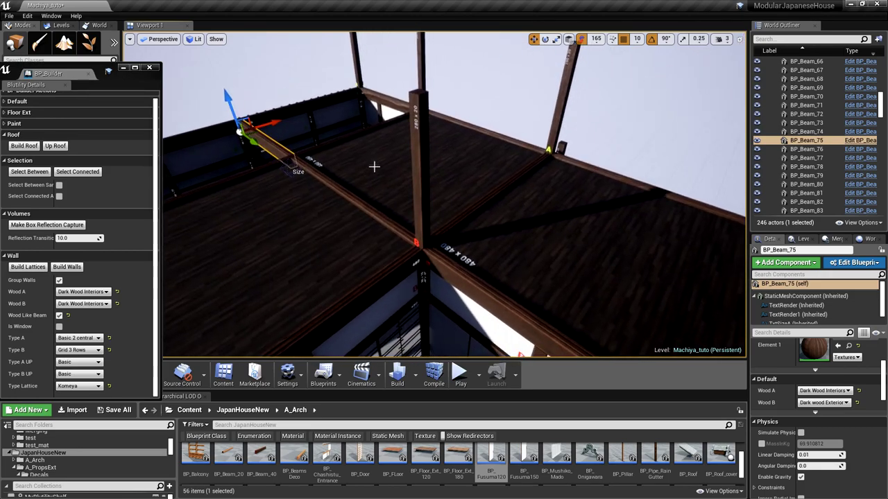
{"action": "left_click", "coordinate": [424, 222]}
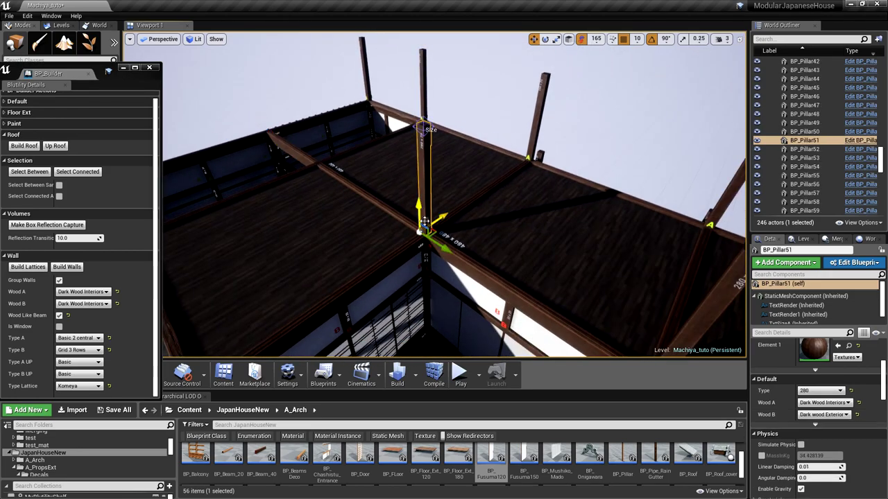
{"action": "left_click_drag", "start_coordinate": [441, 246], "coordinate": [288, 164], "text": "alt"}
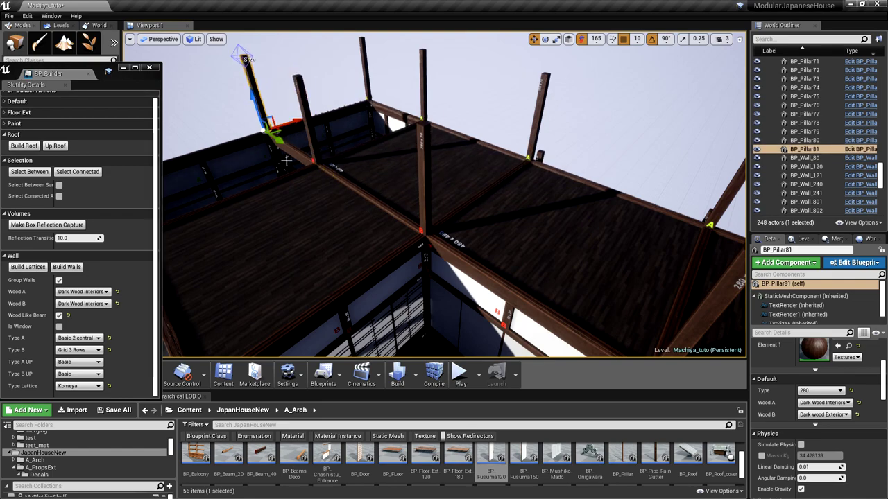
{"action": "scroll", "coordinate": [287, 163], "scroll_direction": "down", "scroll_amount": 2}
{"action": "right_click_drag", "start_coordinate": [286, 162], "coordinate": [413, 181]}
{"action": "scroll", "coordinate": [219, 170], "scroll_direction": "down", "scroll_amount": 2}
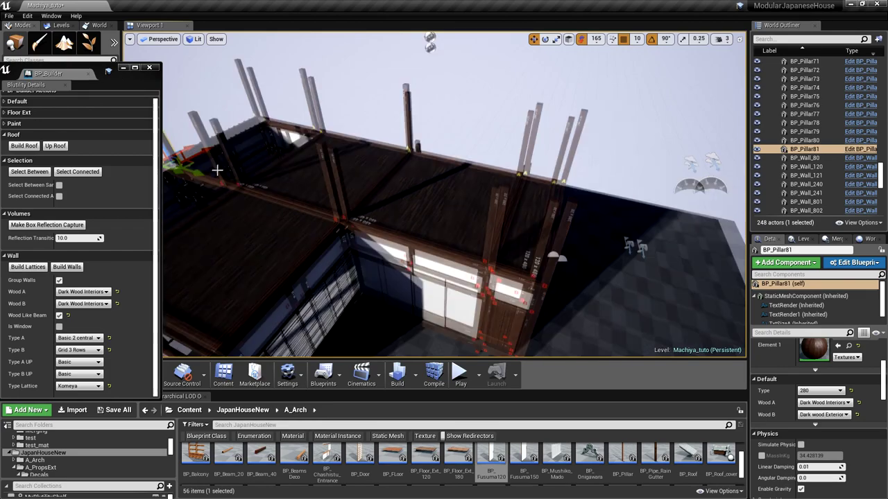
{"action": "left_click", "coordinate": [219, 176]}
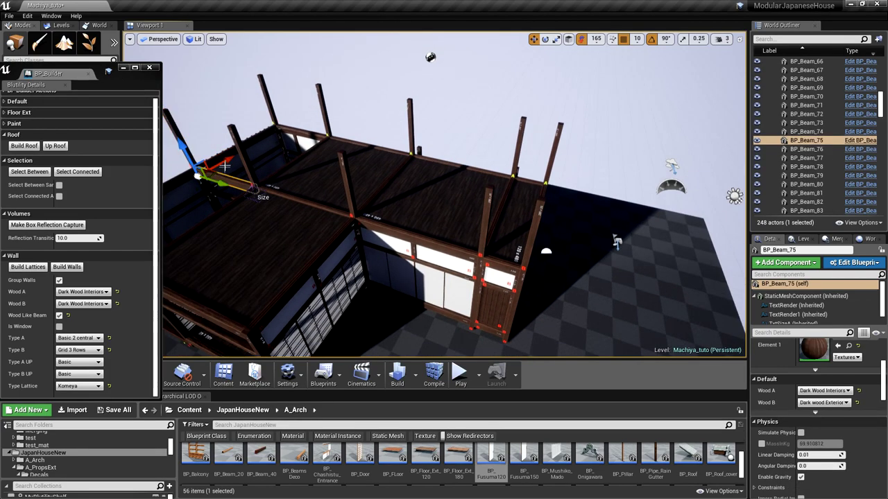
{"action": "left_click", "coordinate": [221, 158], "text": "ctrl"}
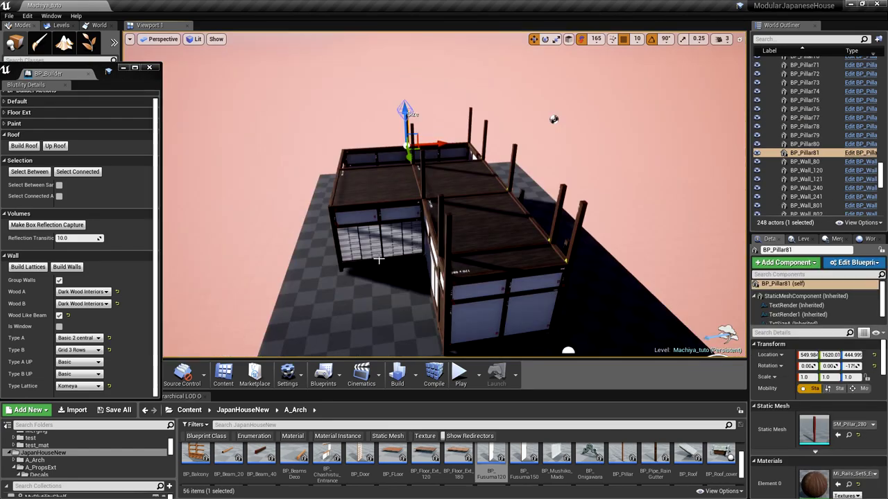
Copy the seven 120 and 480 beams framing the first two floor bays straight up onto the tops of the 280 pillars
{"action": "left_click", "coordinate": [510, 275]}
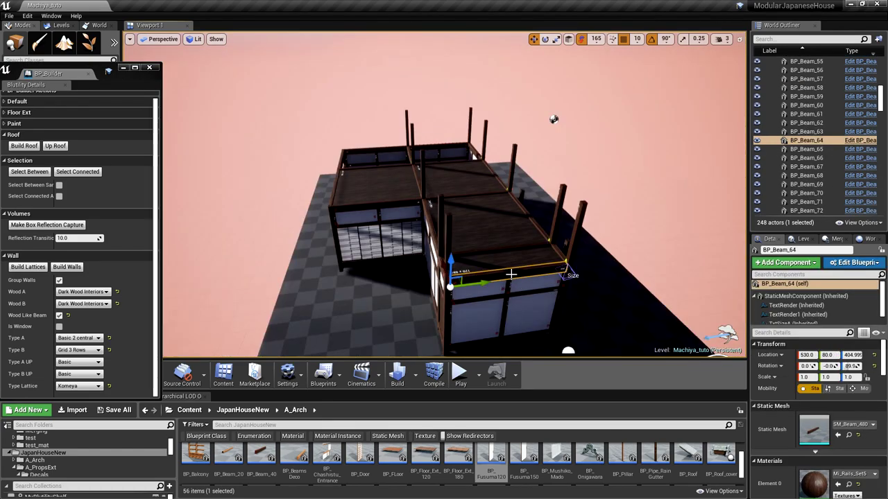
{"action": "scroll", "coordinate": [514, 275], "scroll_direction": "up", "scroll_amount": 2}
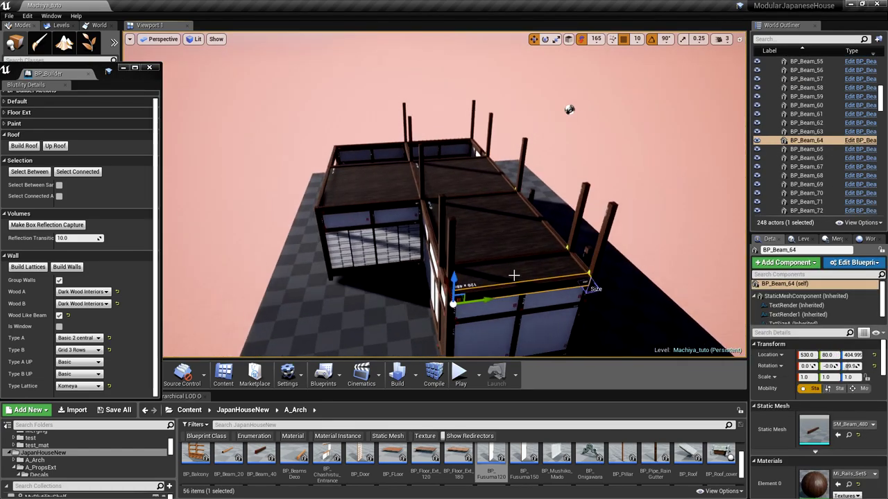
{"action": "left_click", "coordinate": [442, 275], "text": "ctrl"}
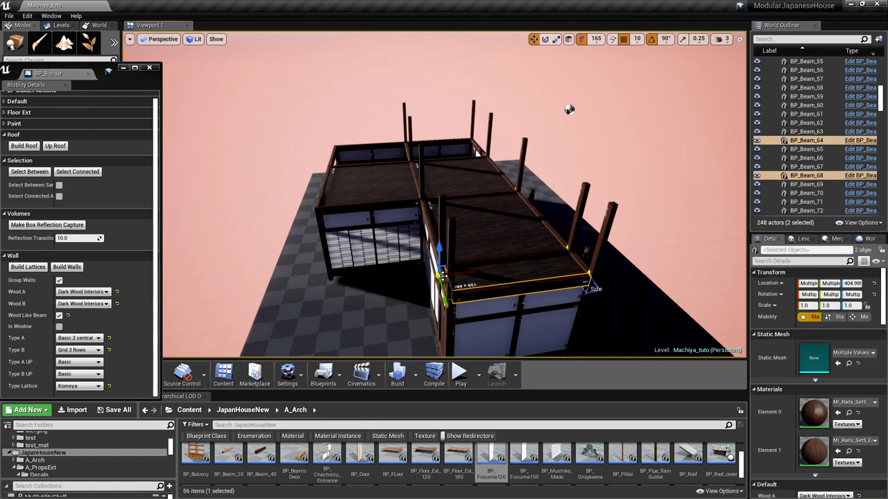
{"action": "left_click", "coordinate": [576, 259], "text": "ctrl"}
{"action": "left_click", "coordinate": [525, 259], "text": "ctrl"}
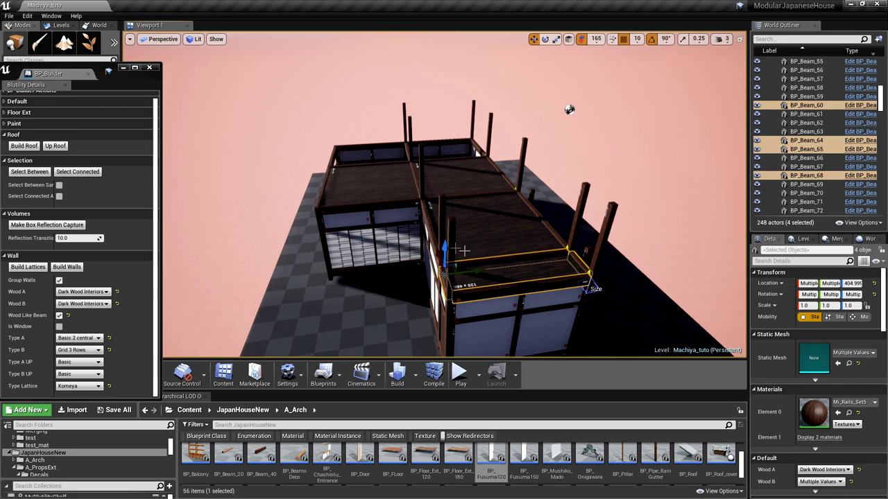
{"action": "left_click", "coordinate": [431, 235], "text": "ctrl"}
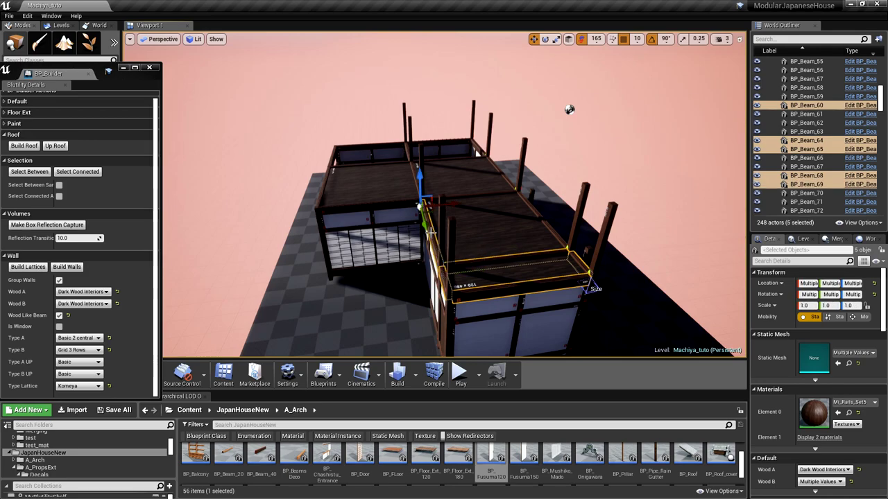
{"action": "left_click", "coordinate": [546, 222], "text": "ctrl"}
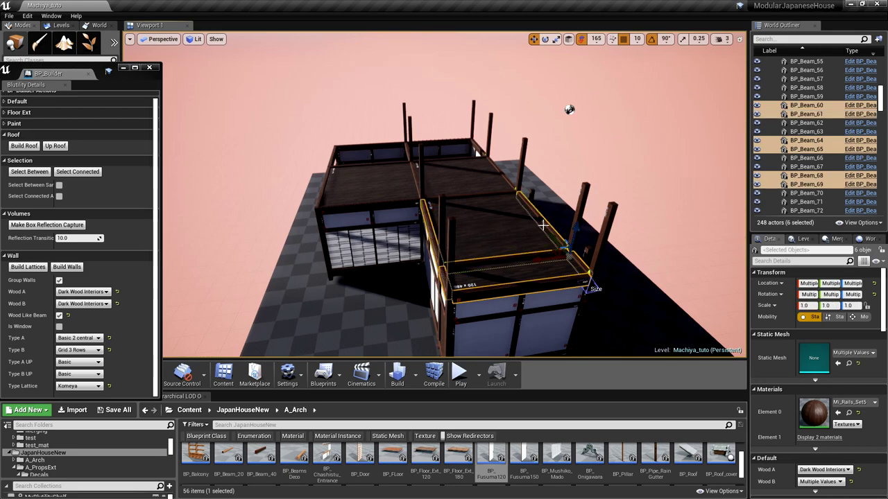
{"action": "left_click", "coordinate": [471, 195], "text": "ctrl"}
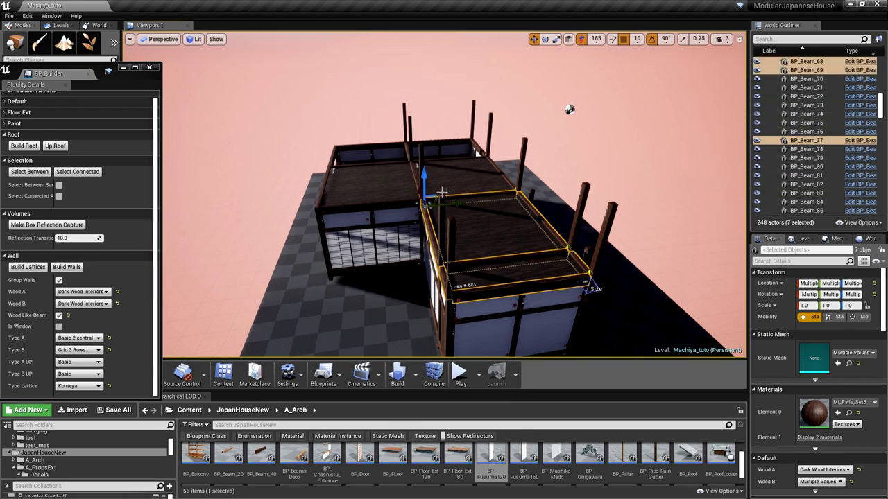
{"action": "left_click_drag", "start_coordinate": [426, 181], "coordinate": [422, 127], "text": "alt"}
Copy the six beams around the remaining pillared bays, including the narrow end bay, up to the pillar tops to extend the upper frame
{"action": "mouse_move", "coordinate": [409, 162]}
{"action": "right_mouse_down"}
{"action": "mouse_move", "coordinate": [343, 140]}
{"action": "mouse_move", "coordinate": [334, 126]}
{"action": "mouse_move", "coordinate": [410, 167]}
{"action": "right_mouse_up"}
{"action": "key", "text": "w"}
{"action": "right_click_drag", "start_coordinate": [383, 247], "coordinate": [389, 248]}
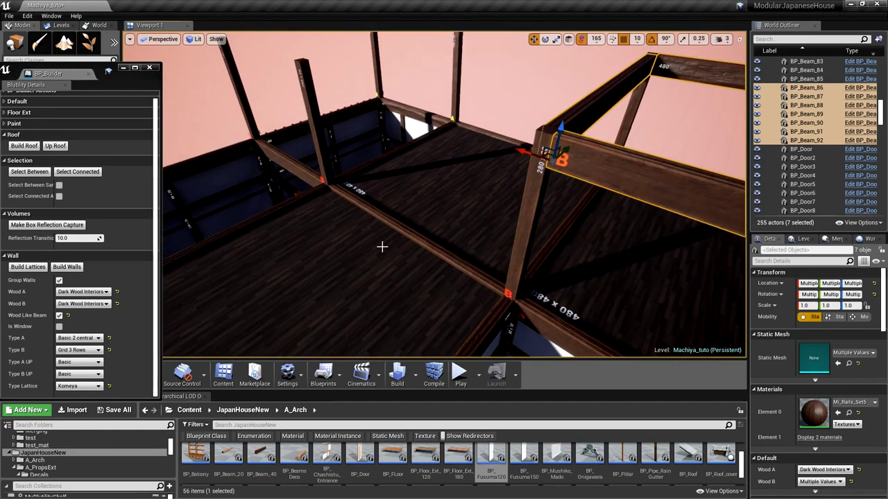
{"action": "left_click", "coordinate": [398, 224]}
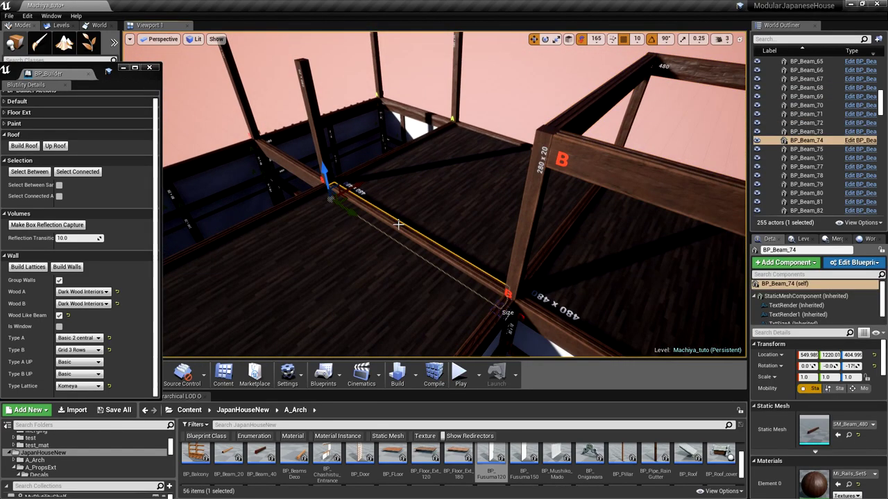
{"action": "left_click", "coordinate": [460, 127], "text": "ctrl"}
{"action": "left_click", "coordinate": [427, 137], "text": "ctrl"}
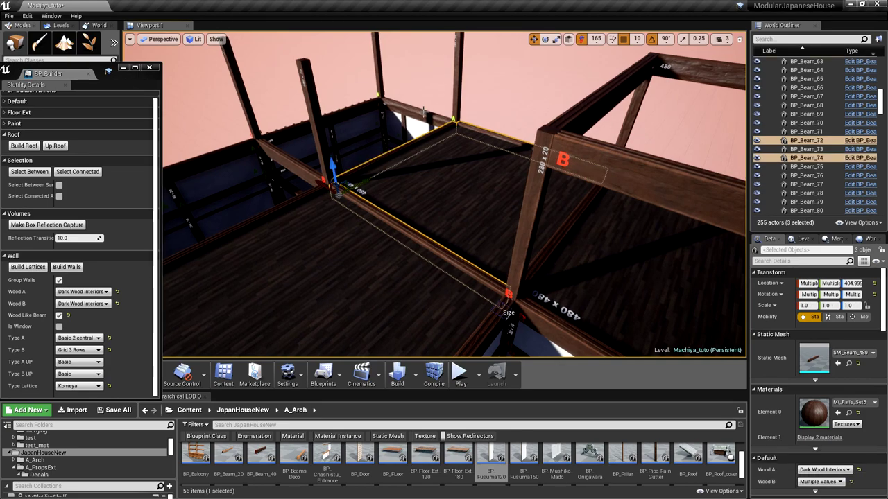
{"action": "left_click", "coordinate": [421, 112], "text": "ctrl"}
{"action": "left_click", "coordinate": [349, 107], "text": "ctrl"}
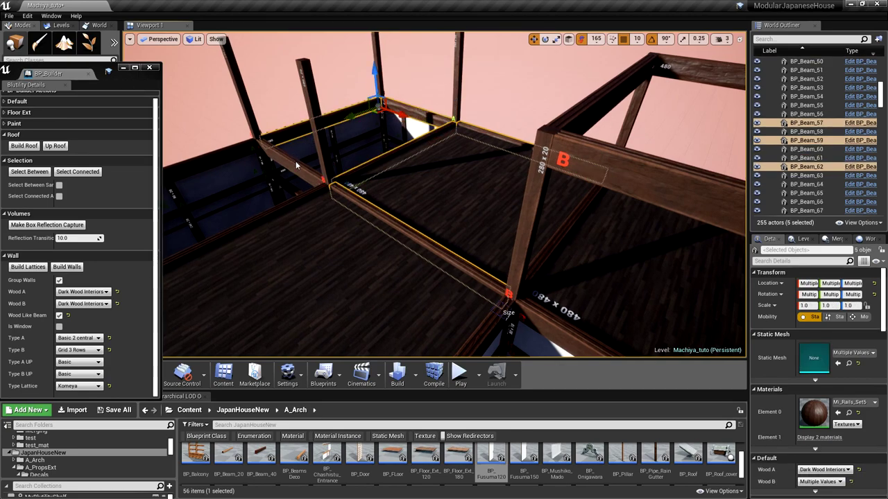
{"action": "left_click", "coordinate": [296, 165], "text": "ctrl"}
{"action": "scroll", "coordinate": [296, 165], "scroll_direction": "down", "scroll_amount": 4}
{"action": "left_click_drag", "start_coordinate": [299, 132], "coordinate": [288, 81], "text": "alt"}
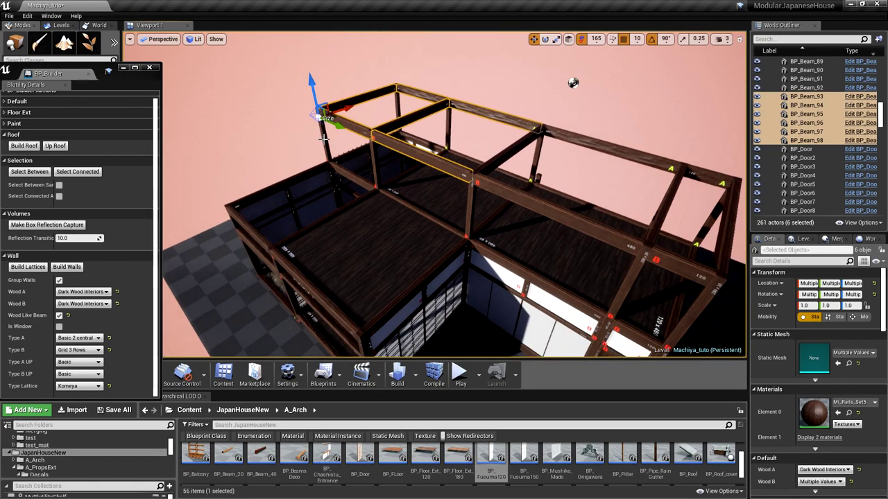
Copy the three floor panels under the pillared main wing up onto the new upper beams
{"action": "right_click_drag", "start_coordinate": [323, 139], "coordinate": [361, 138]}
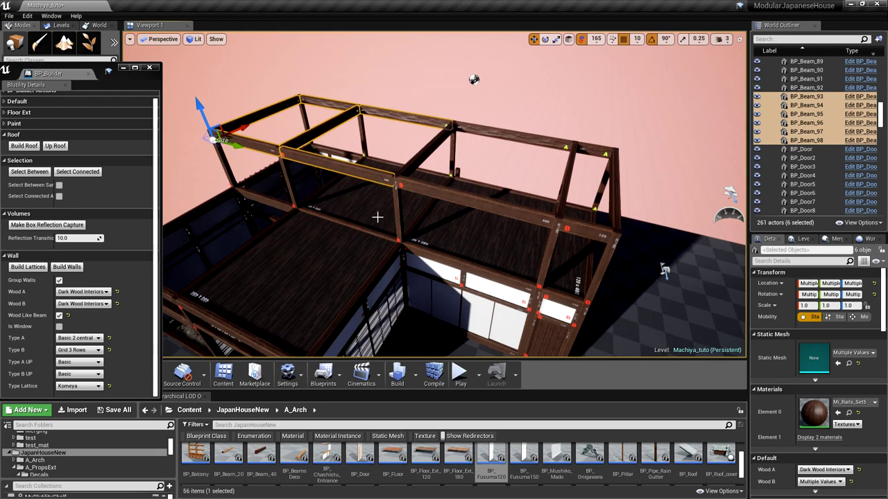
{"action": "left_click", "coordinate": [377, 217]}
{"action": "left_click", "coordinate": [460, 224], "text": "ctrl"}
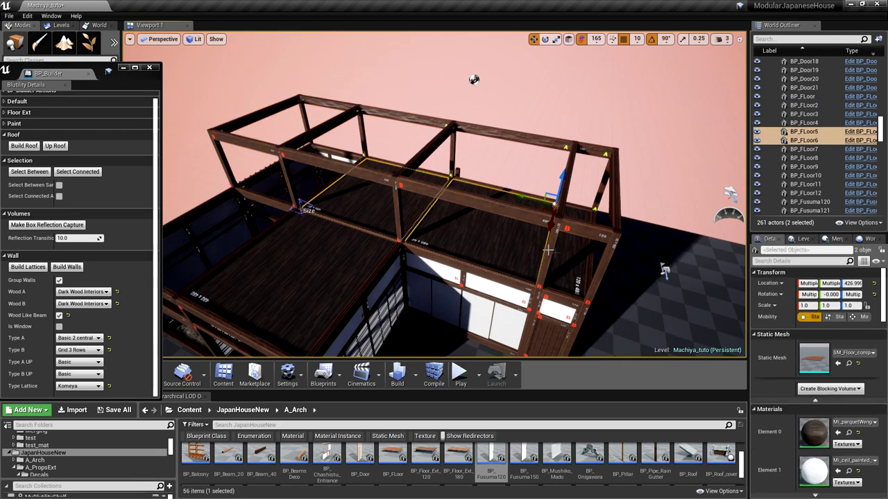
{"action": "left_click", "coordinate": [577, 263], "text": "ctrl"}
{"action": "left_click_drag", "start_coordinate": [568, 187], "coordinate": [585, 124], "text": "alt"}
Build an upper-floor wall on the 120 beam of the outer facade, with Type B Basic 2 central and Wood B Dark wood Exterior
{"action": "right_click_drag", "start_coordinate": [585, 123], "coordinate": [473, 199]}
{"action": "left_click", "coordinate": [408, 234]}
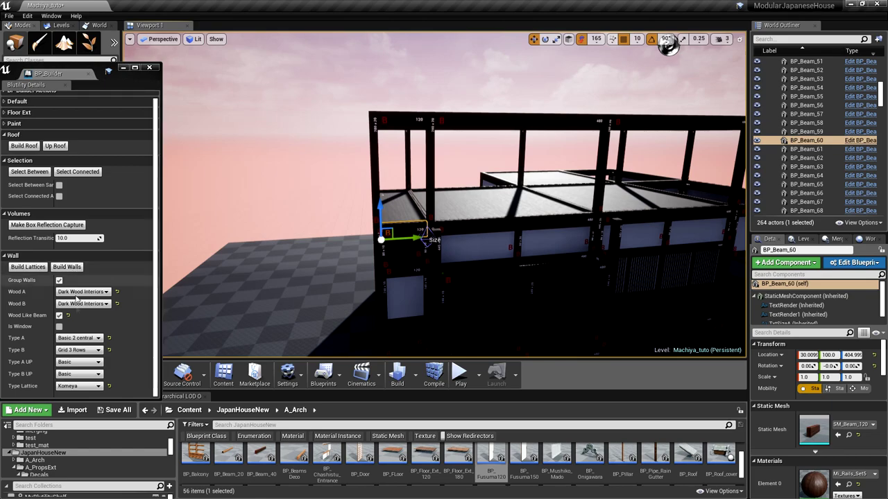
{"action": "left_click", "coordinate": [78, 350]}
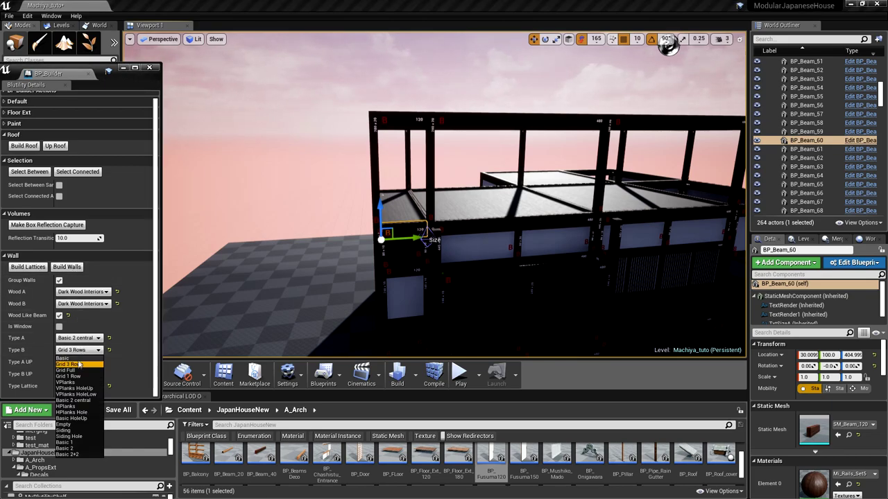
{"action": "left_click", "coordinate": [84, 358]}
{"action": "left_click", "coordinate": [85, 351]}
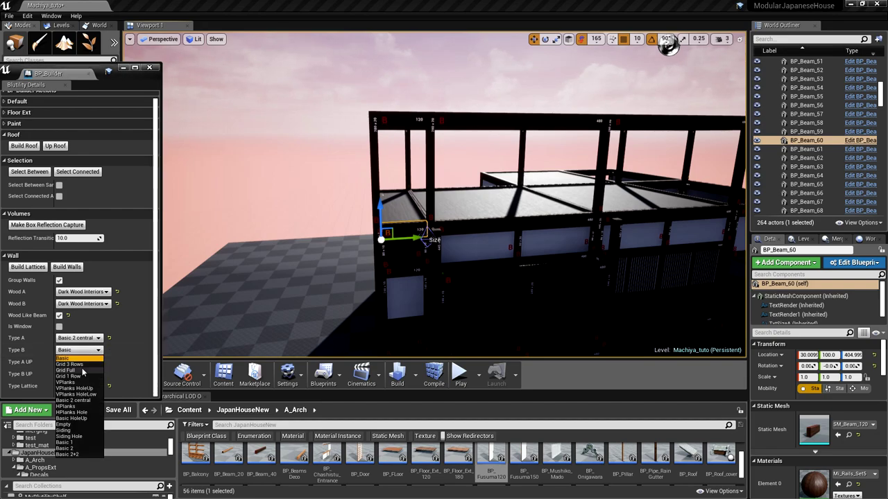
{"action": "left_click", "coordinate": [89, 401]}
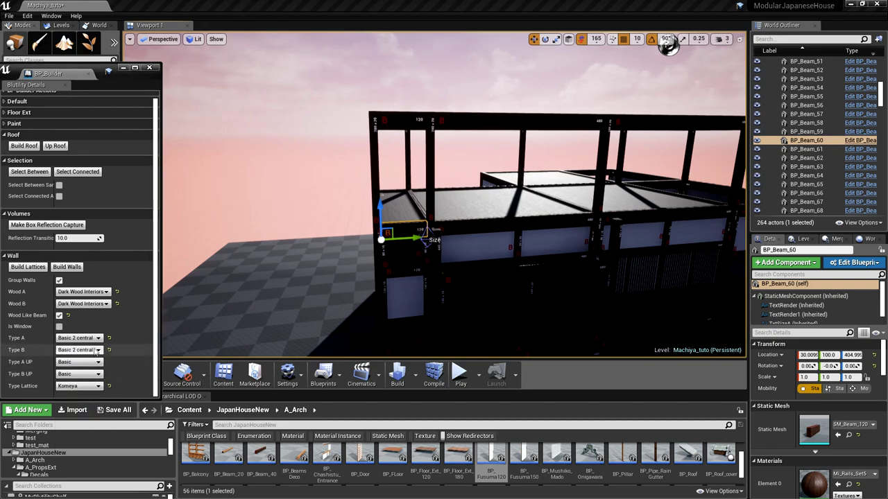
{"action": "left_click", "coordinate": [70, 268]}
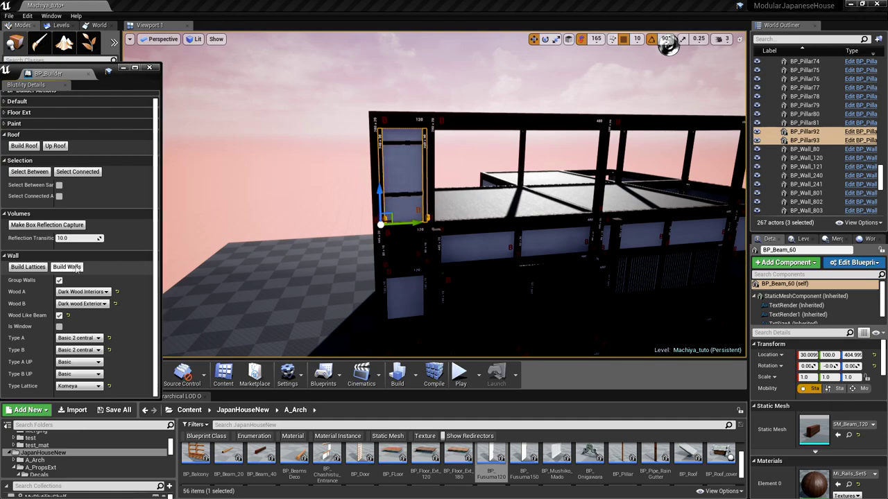
Build upper-floor window walls on the two adjoining 480 facade beams with the Is Window option enabled
{"action": "mouse_move", "coordinate": [481, 226]}
{"action": "right_mouse_down"}
{"action": "mouse_move", "coordinate": [555, 229]}
{"action": "mouse_move", "coordinate": [480, 227]}
{"action": "right_mouse_up"}
{"action": "left_click", "coordinate": [472, 230]}
{"action": "scroll", "coordinate": [472, 229], "scroll_direction": "down", "scroll_amount": 2}
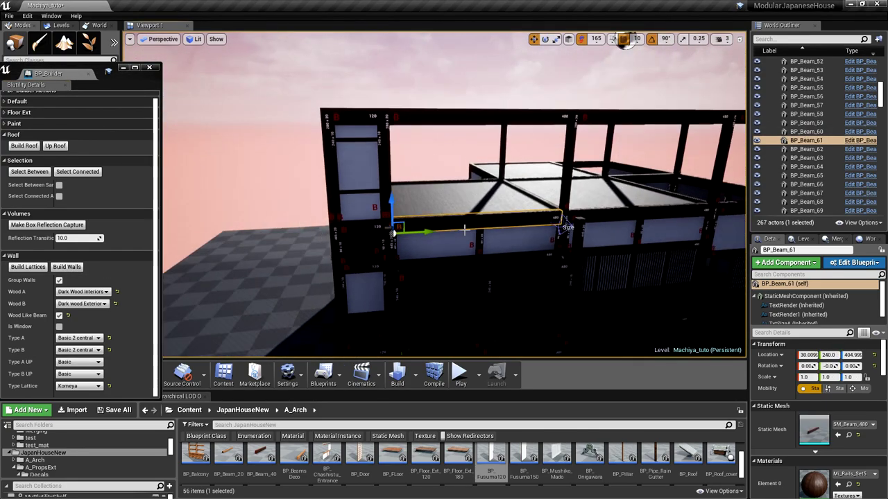
{"action": "left_click", "coordinate": [624, 212], "text": "ctrl"}
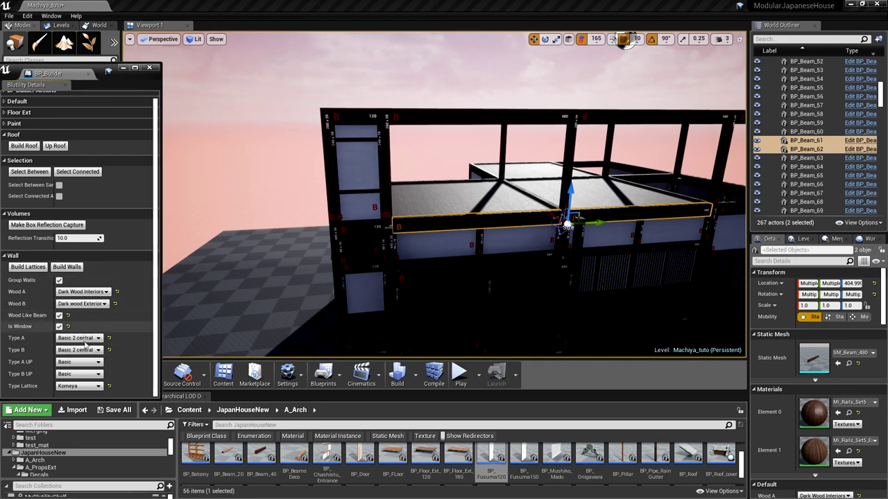
{"action": "left_click", "coordinate": [67, 267]}
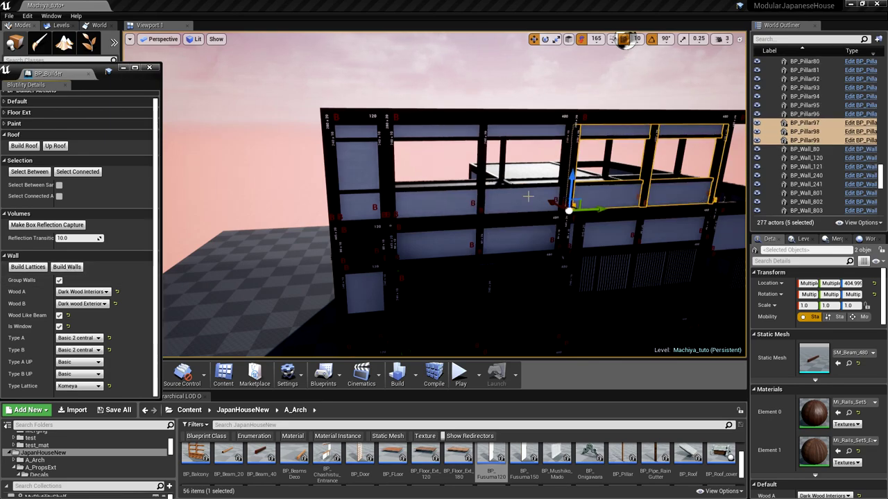
Build a solid upper-floor wall on the 360 end beam of the facade with the Is Window option disabled
{"action": "mouse_move", "coordinate": [588, 244]}
{"action": "right_mouse_down"}
{"action": "mouse_move", "coordinate": [721, 240]}
{"action": "mouse_move", "coordinate": [582, 248]}
{"action": "right_mouse_up"}
{"action": "scroll", "coordinate": [582, 248], "scroll_direction": "down", "scroll_amount": 5}
{"action": "left_click", "coordinate": [505, 221]}
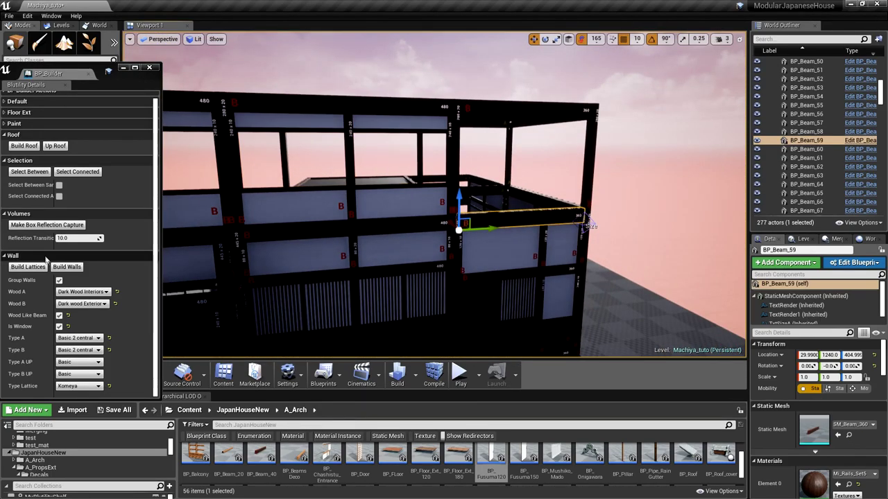
{"action": "left_click", "coordinate": [60, 327]}
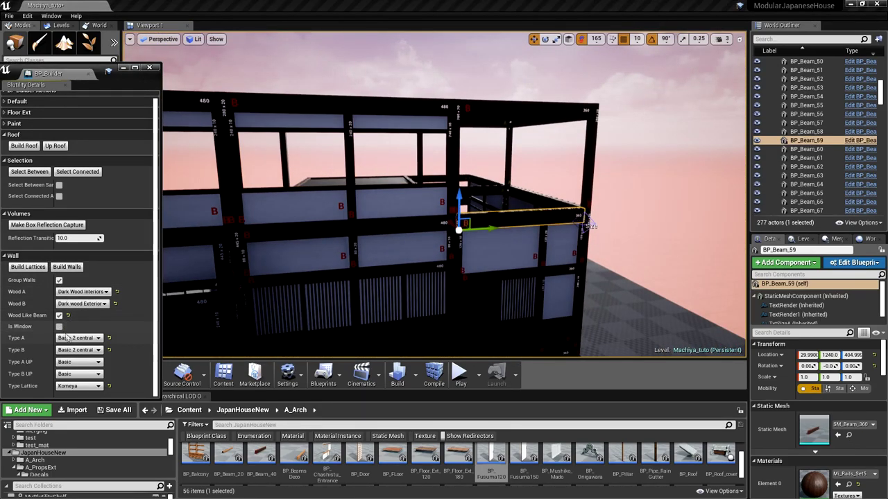
{"action": "left_click", "coordinate": [68, 267]}
Place a BP_WindowRail in the upper-floor window opening beside the 120 wall, fitted to its upper and lower edges
{"action": "scroll", "coordinate": [393, 262], "scroll_direction": "down", "scroll_amount": 2}
{"action": "right_click_drag", "start_coordinate": [381, 253], "coordinate": [250, 249]}
{"action": "right_click_drag", "start_coordinate": [379, 252], "coordinate": [472, 252]}
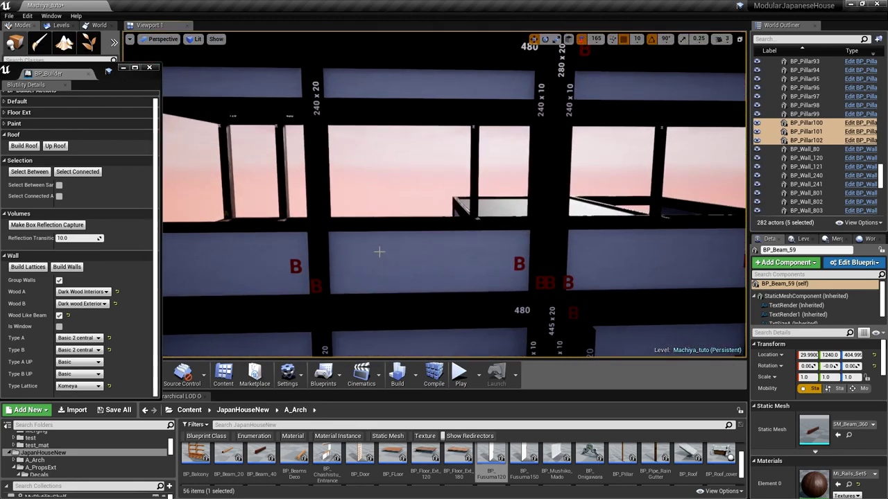
{"action": "scroll", "coordinate": [379, 252], "scroll_direction": "down", "scroll_amount": 5}
{"action": "left_click", "coordinate": [331, 219]}
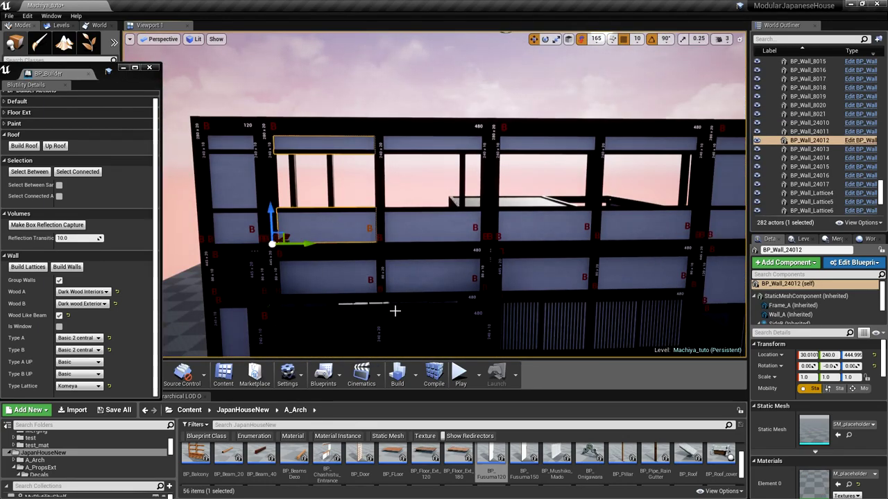
{"action": "scroll", "coordinate": [551, 478], "scroll_direction": "down", "scroll_amount": 2}
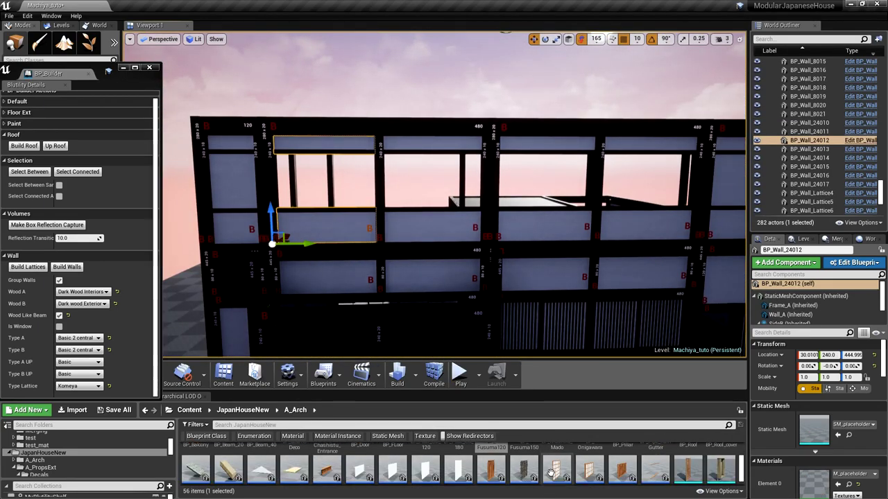
{"action": "scroll", "coordinate": [581, 472], "scroll_direction": "down", "scroll_amount": 1}
{"action": "scroll", "coordinate": [580, 471], "scroll_direction": "up", "scroll_amount": 2}
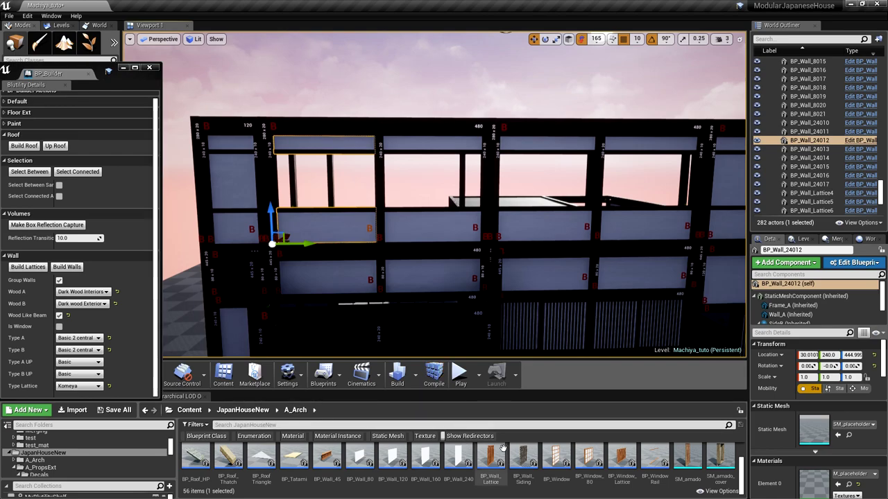
{"action": "scroll", "coordinate": [541, 461], "scroll_direction": "up", "scroll_amount": 1}
{"action": "scroll", "coordinate": [572, 454], "scroll_direction": "down", "scroll_amount": 1}
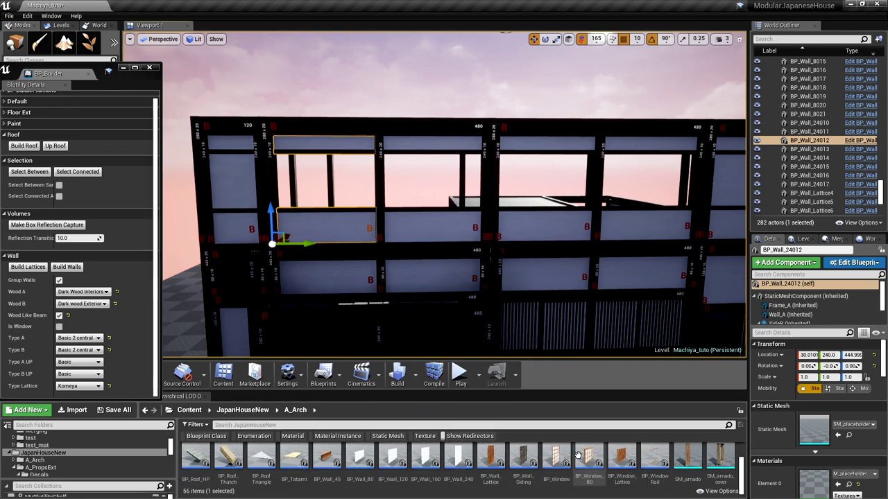
{"action": "left_click_drag", "start_coordinate": [663, 470], "coordinate": [284, 260]}
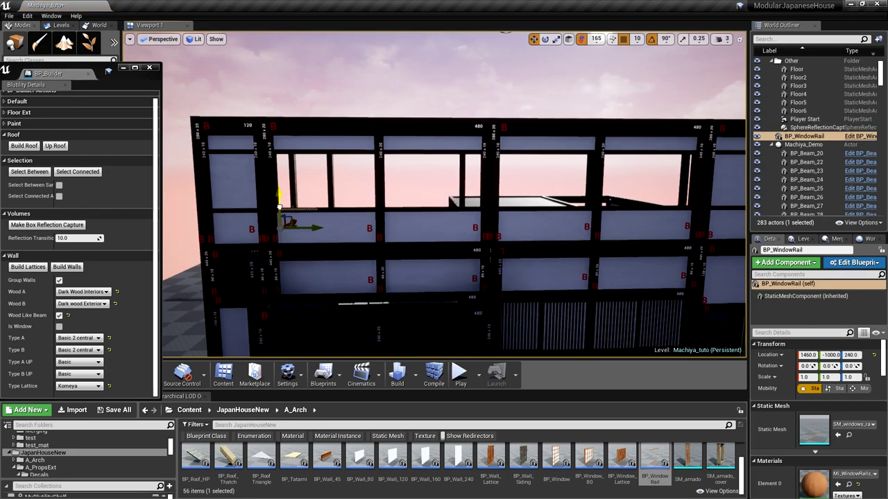
{"action": "left_click_drag", "start_coordinate": [280, 206], "coordinate": [280, 191]}
{"action": "mouse_move", "coordinate": [335, 196]}
{"action": "right_mouse_down"}
{"action": "mouse_move", "coordinate": [375, 182]}
{"action": "mouse_move", "coordinate": [335, 196]}
{"action": "right_mouse_up"}
{"action": "left_click_drag", "start_coordinate": [406, 188], "coordinate": [317, 185]}
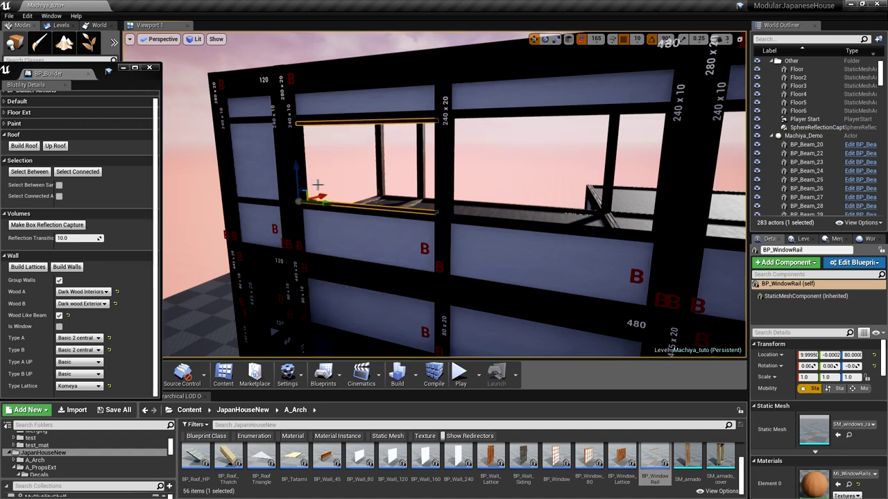
Set the window rail's wood to Dark Wood Interiors
{"action": "scroll", "coordinate": [860, 418], "scroll_direction": "down", "scroll_amount": 4}
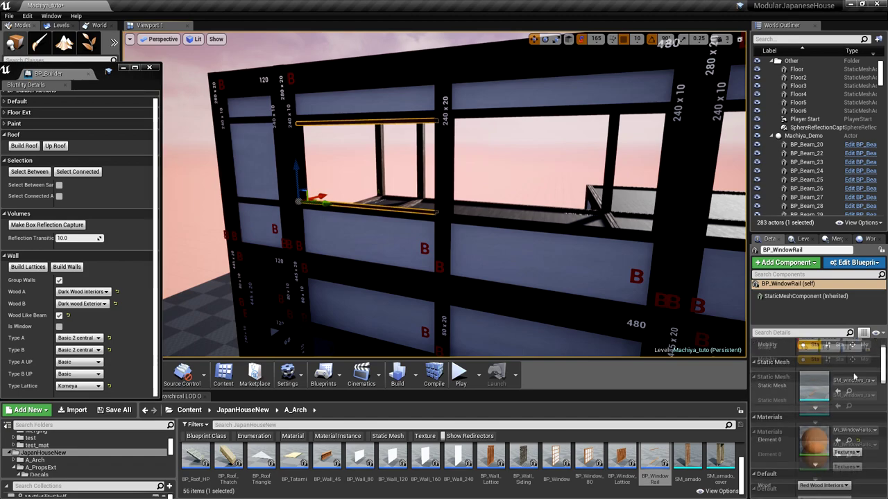
{"action": "left_click", "coordinate": [824, 442]}
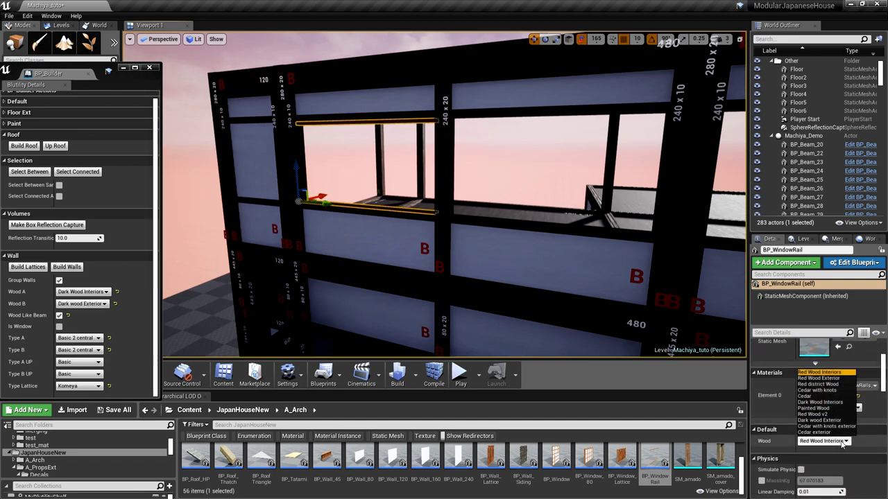
{"action": "left_click", "coordinate": [834, 404]}
Place a BP_Window in the first half of the upper-floor window rail and set its wood to Dark Wood Interiors
{"action": "right_click_drag", "start_coordinate": [503, 208], "coordinate": [479, 210]}
{"action": "right_click_drag", "start_coordinate": [444, 276], "coordinate": [398, 221]}
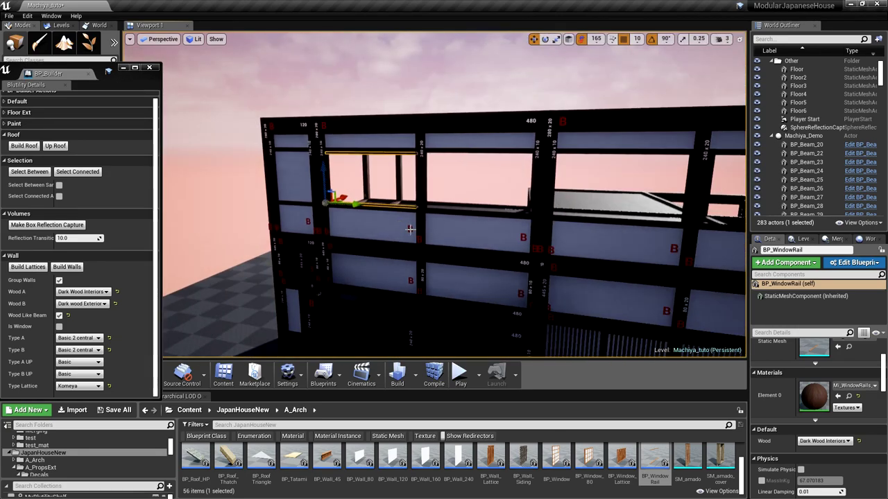
{"action": "left_click_drag", "start_coordinate": [556, 458], "coordinate": [345, 210]}
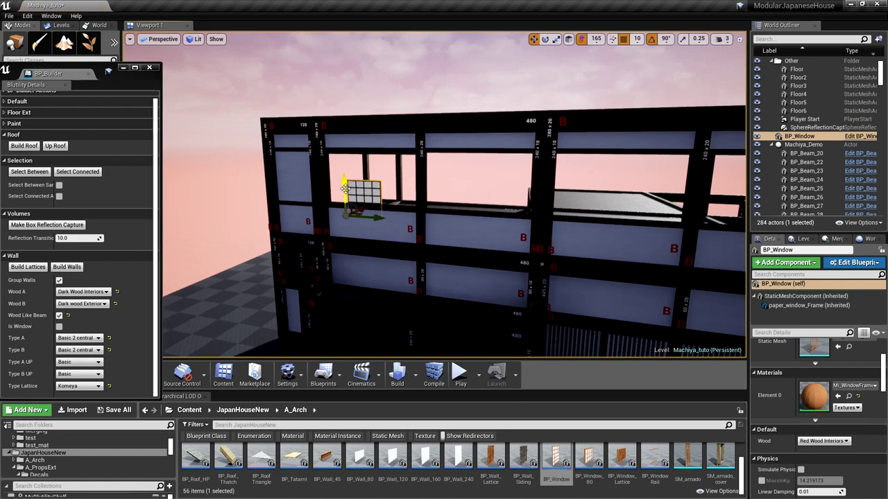
{"action": "left_click_drag", "start_coordinate": [367, 184], "coordinate": [345, 201]}
{"action": "left_click", "coordinate": [824, 441]}
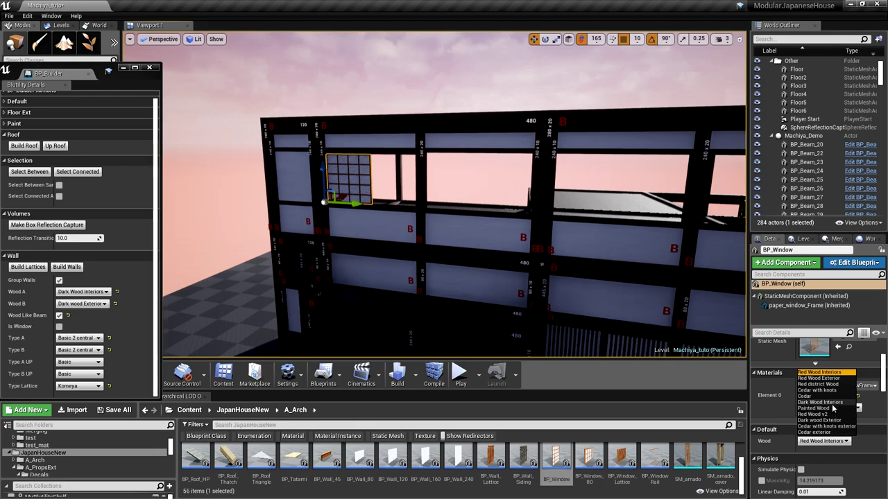
{"action": "left_click", "coordinate": [820, 402]}
Duplicate the window along its rail to fill the other half of the opening
{"action": "mouse_move", "coordinate": [363, 179]}
{"action": "right_mouse_down"}
{"action": "mouse_move", "coordinate": [374, 179]}
{"action": "mouse_move", "coordinate": [363, 179]}
{"action": "right_mouse_up"}
{"action": "scroll", "coordinate": [363, 178], "scroll_direction": "down", "scroll_amount": 2}
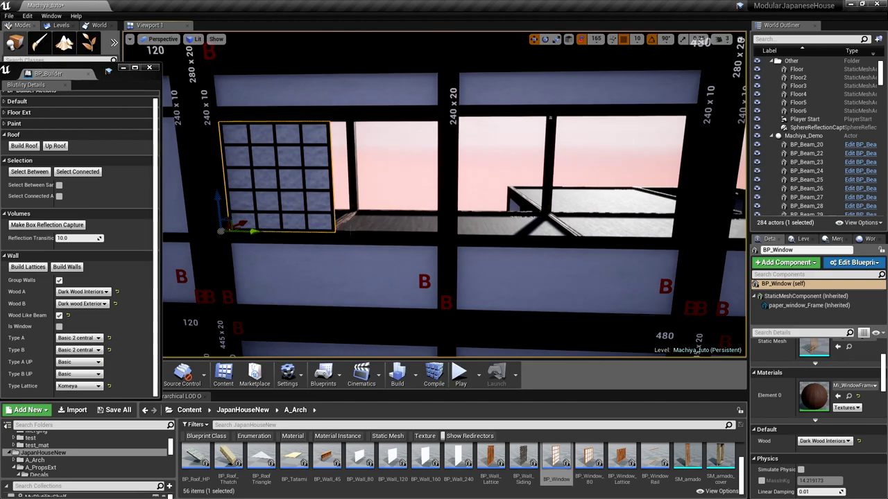
{"action": "left_click", "coordinate": [352, 236]}
{"action": "left_click", "coordinate": [296, 207]}
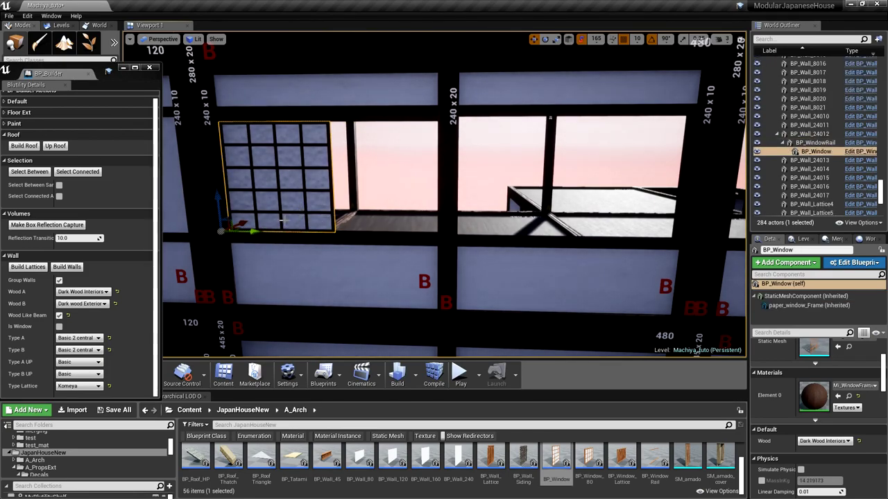
{"action": "left_click_drag", "start_coordinate": [251, 229], "coordinate": [354, 236], "text": "alt"}
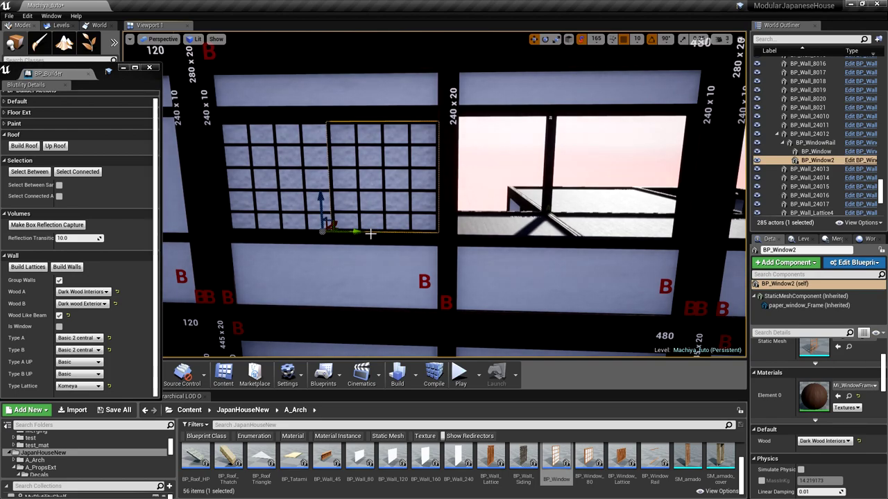
Duplicate the window rail with its two windows into the three remaining upper-floor openings of the two 480 facade bays
{"action": "left_click", "coordinate": [371, 234]}
{"action": "left_click", "coordinate": [305, 210], "text": "ctrl"}
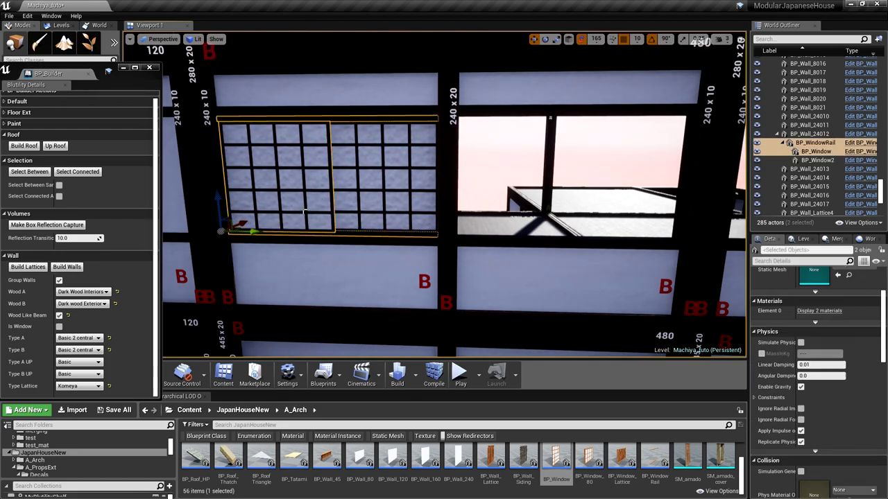
{"action": "left_click", "coordinate": [355, 207], "text": "ctrl"}
{"action": "scroll", "coordinate": [358, 207], "scroll_direction": "down", "scroll_amount": 4}
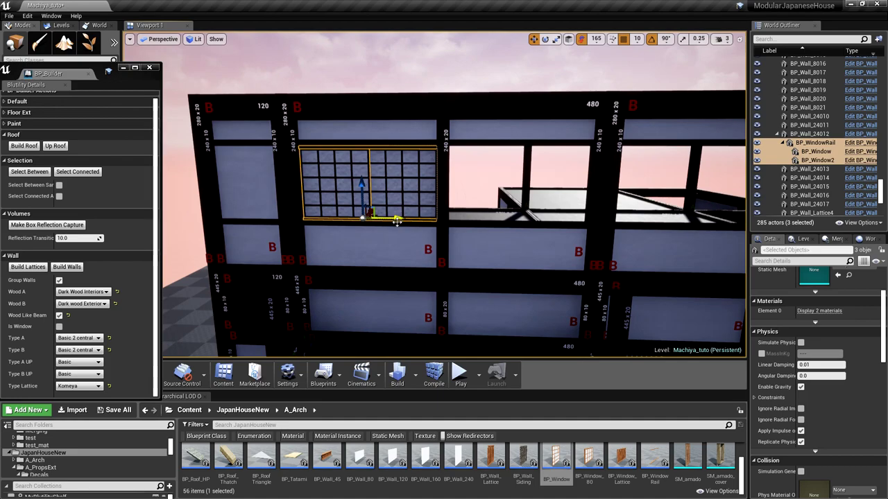
{"action": "left_click_drag", "start_coordinate": [390, 220], "coordinate": [480, 225], "text": "alt"}
{"action": "right_click_drag", "start_coordinate": [480, 231], "coordinate": [463, 245]}
{"action": "left_click_drag", "start_coordinate": [415, 240], "coordinate": [627, 236], "text": "alt"}
{"action": "scroll", "coordinate": [627, 236], "scroll_direction": "down", "scroll_amount": 4}
{"action": "mouse_move", "coordinate": [555, 229]}
{"action": "right_mouse_down"}
{"action": "mouse_move", "coordinate": [557, 254]}
{"action": "mouse_move", "coordinate": [544, 241]}
{"action": "mouse_move", "coordinate": [556, 233]}
{"action": "right_mouse_up"}
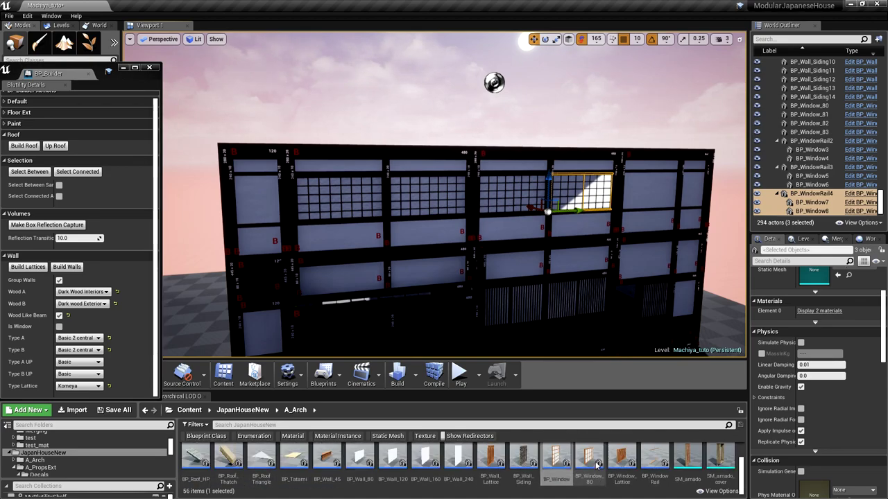
Place a BP_Window_Lattice with Dark wood Exterior wood over the second upper-floor window opening of the facade
{"action": "scroll", "coordinate": [593, 464], "scroll_direction": "up", "scroll_amount": 1}
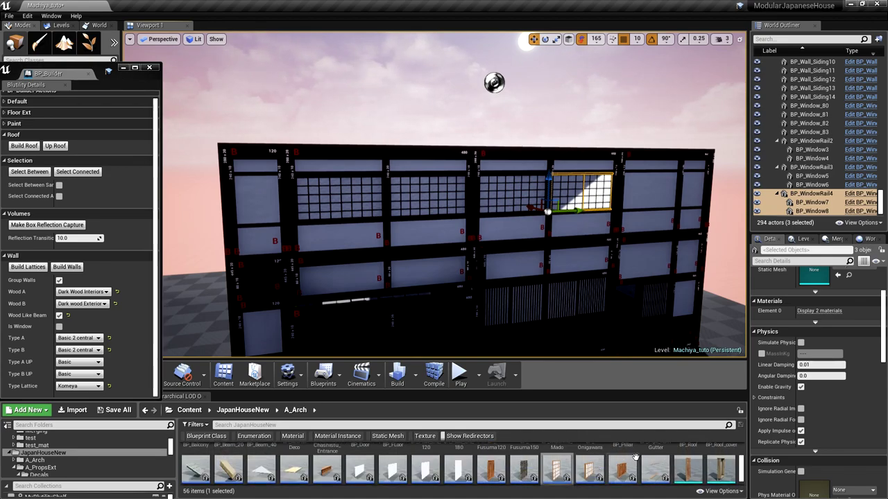
{"action": "scroll", "coordinate": [642, 458], "scroll_direction": "up", "scroll_amount": 1}
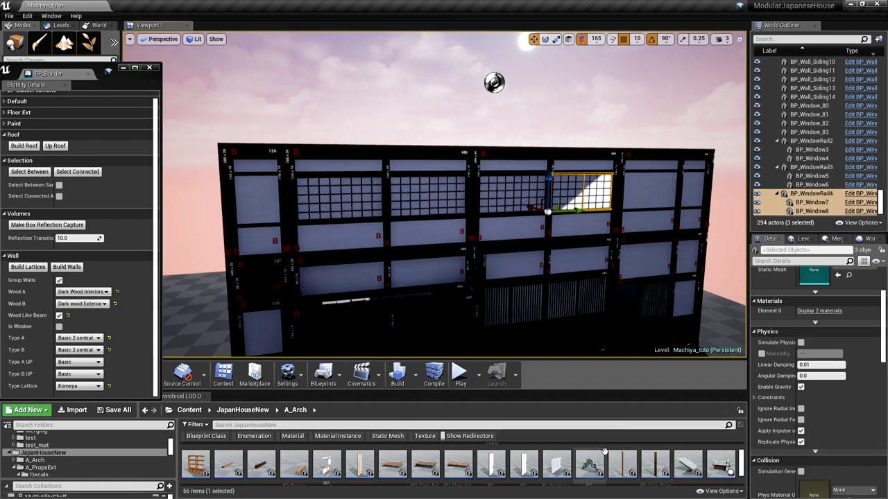
{"action": "scroll", "coordinate": [605, 452], "scroll_direction": "down", "scroll_amount": 2}
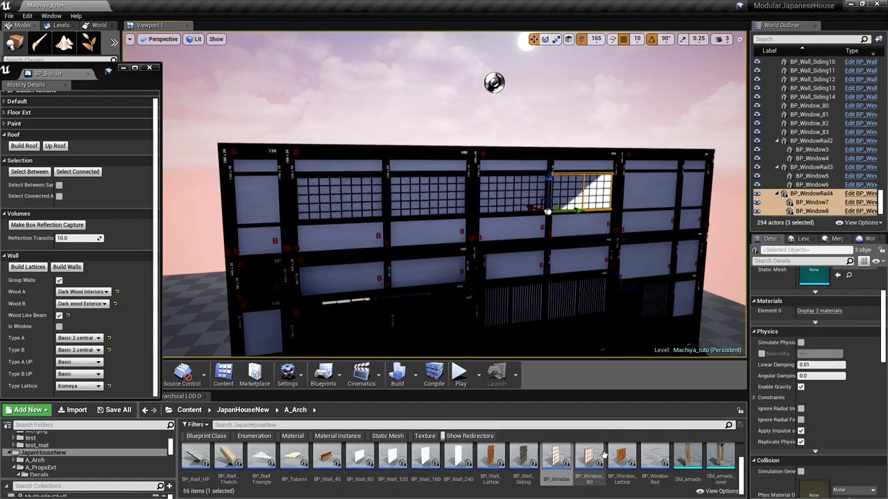
{"action": "left_click", "coordinate": [494, 461]}
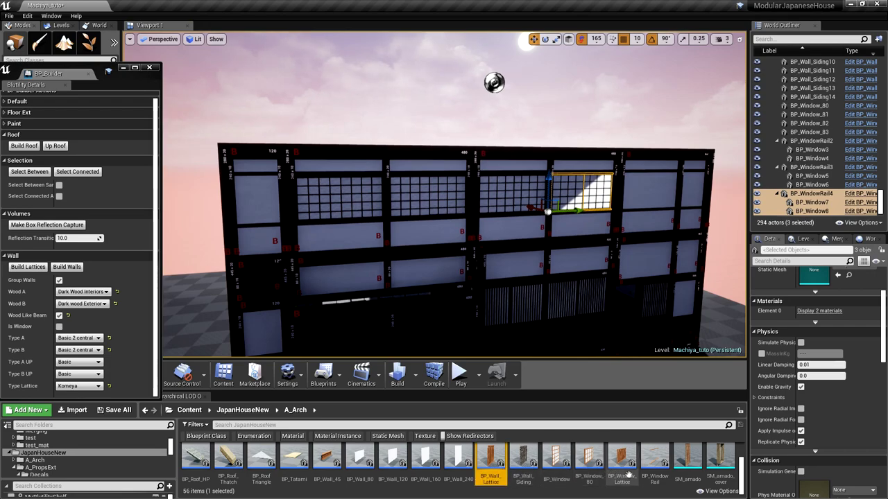
{"action": "left_click_drag", "start_coordinate": [620, 470], "coordinate": [417, 277]}
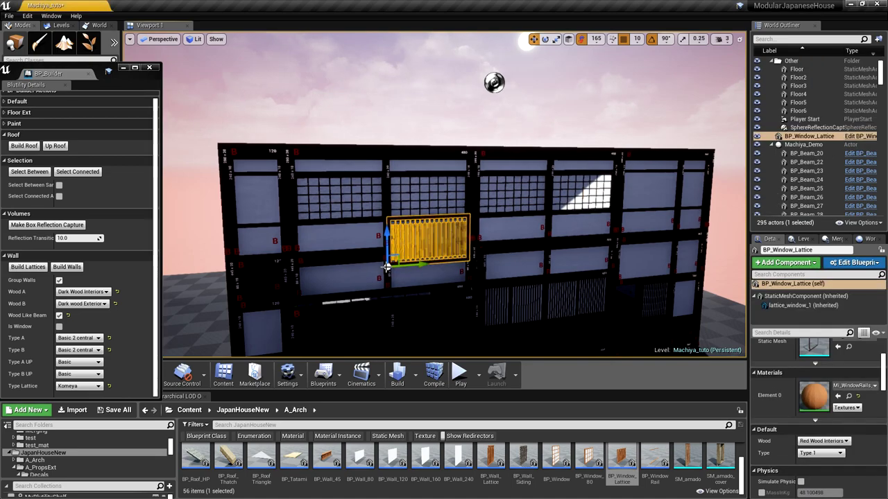
{"action": "left_click", "coordinate": [827, 441]}
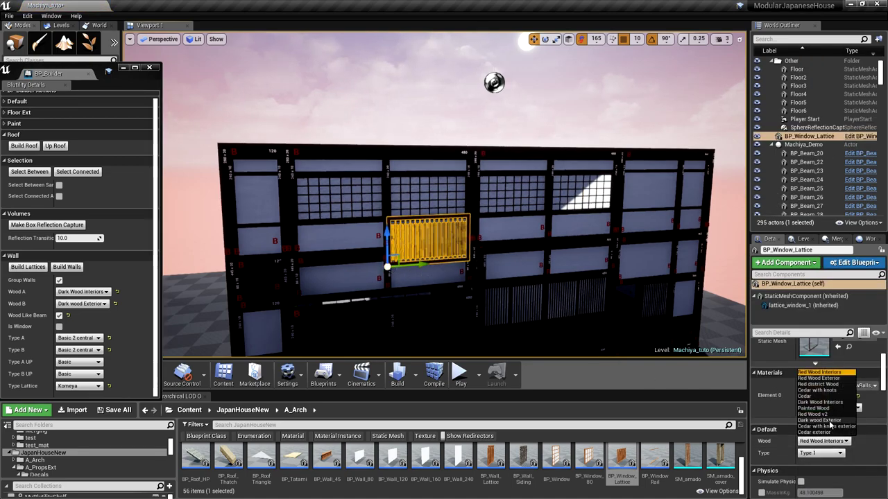
{"action": "left_click", "coordinate": [829, 421]}
{"action": "scroll", "coordinate": [402, 257], "scroll_direction": "up", "scroll_amount": 3}
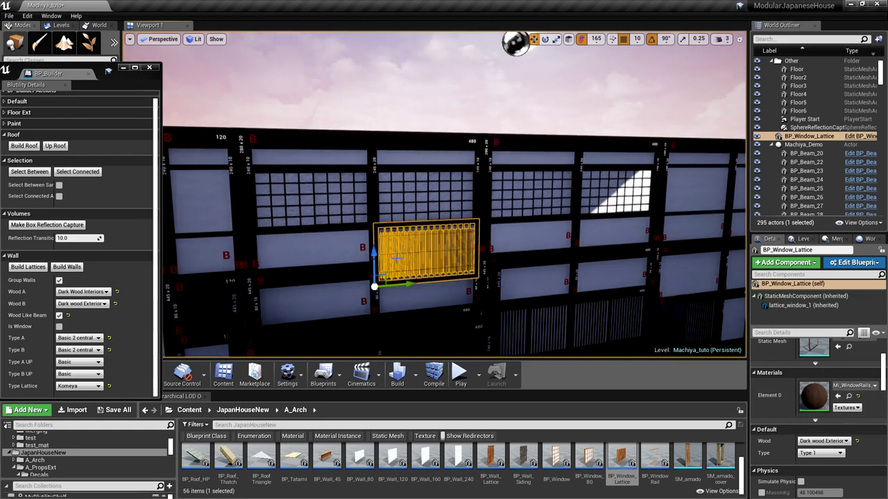
{"action": "left_click_drag", "start_coordinate": [373, 252], "coordinate": [373, 203]}
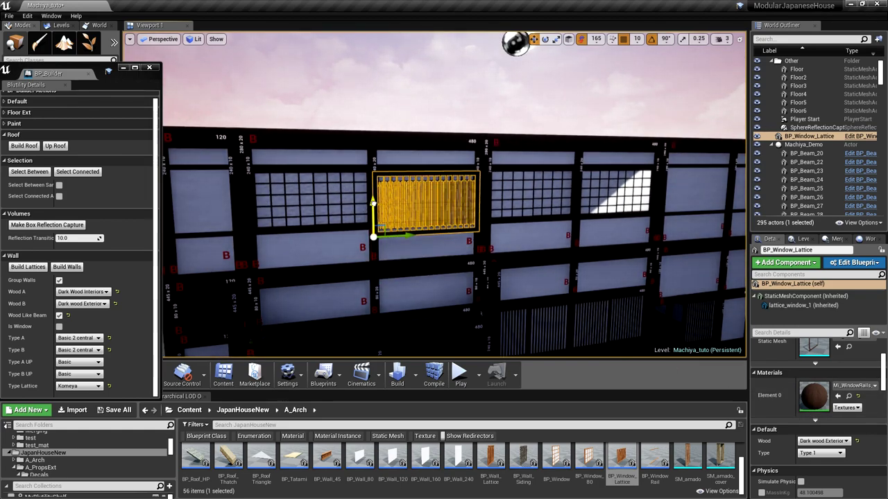
Try the Type 2 pattern on the window lattice, then return it to Type 1
{"action": "left_click", "coordinate": [821, 453]}
{"action": "left_click", "coordinate": [817, 463]}
{"action": "left_click", "coordinate": [821, 455]}
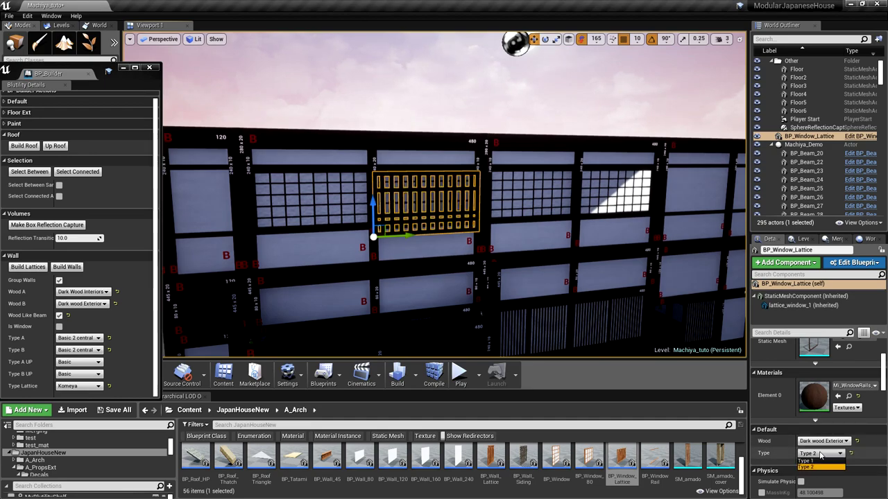
{"action": "left_click", "coordinate": [808, 460]}
Duplicate the lattice over the first window opening, and copy both lattices onto the windows of the adjoining 480 bay
{"action": "scroll", "coordinate": [437, 250], "scroll_direction": "up", "scroll_amount": 3}
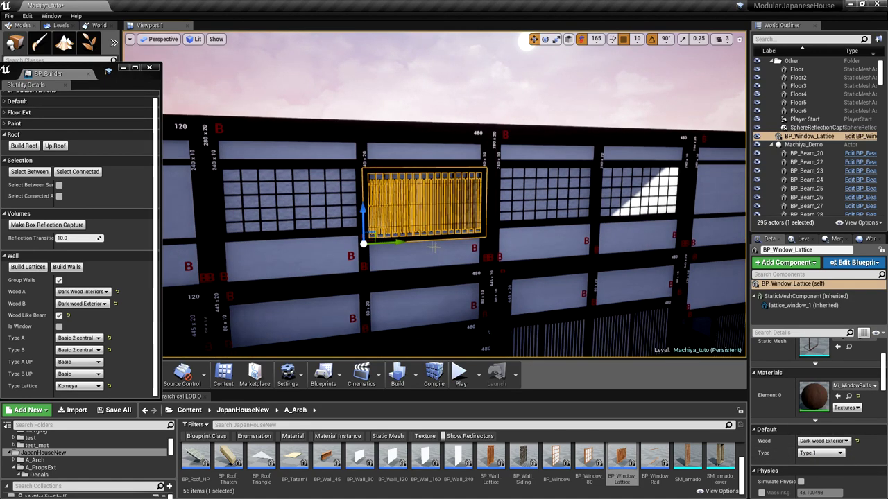
{"action": "left_click_drag", "start_coordinate": [348, 220], "coordinate": [348, 213]}
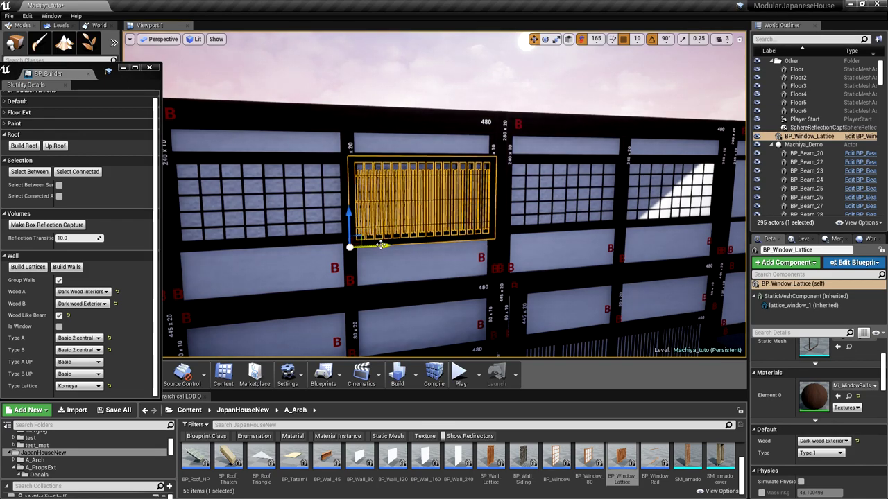
{"action": "left_click_drag", "start_coordinate": [380, 245], "coordinate": [251, 245], "text": "alt"}
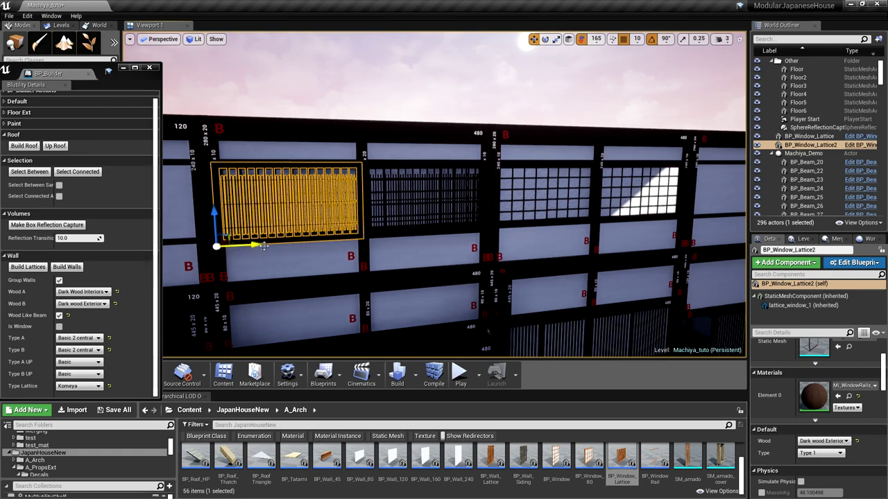
{"action": "left_click", "coordinate": [414, 219]}
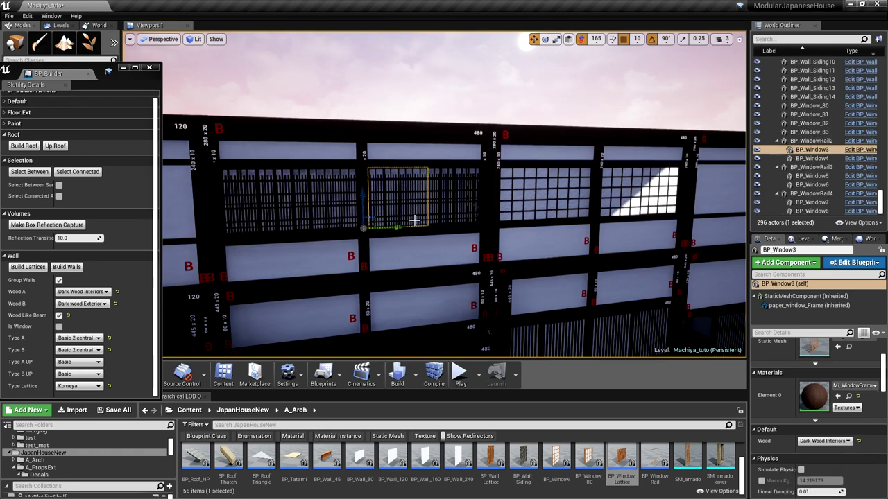
{"action": "left_click", "coordinate": [459, 193]}
{"action": "left_click_drag", "start_coordinate": [393, 236], "coordinate": [626, 229], "text": "alt"}
Build an upper-floor wall on the 480 beam at the house's open end, with Type B set to Basic 2 central
{"action": "right_click_drag", "start_coordinate": [608, 233], "coordinate": [610, 253]}
{"action": "mouse_move", "coordinate": [387, 218]}
{"action": "right_mouse_down"}
{"action": "mouse_move", "coordinate": [409, 219]}
{"action": "mouse_move", "coordinate": [357, 226]}
{"action": "mouse_move", "coordinate": [386, 218]}
{"action": "right_mouse_up"}
{"action": "scroll", "coordinate": [387, 218], "scroll_direction": "down", "scroll_amount": 3}
{"action": "left_click", "coordinate": [373, 234]}
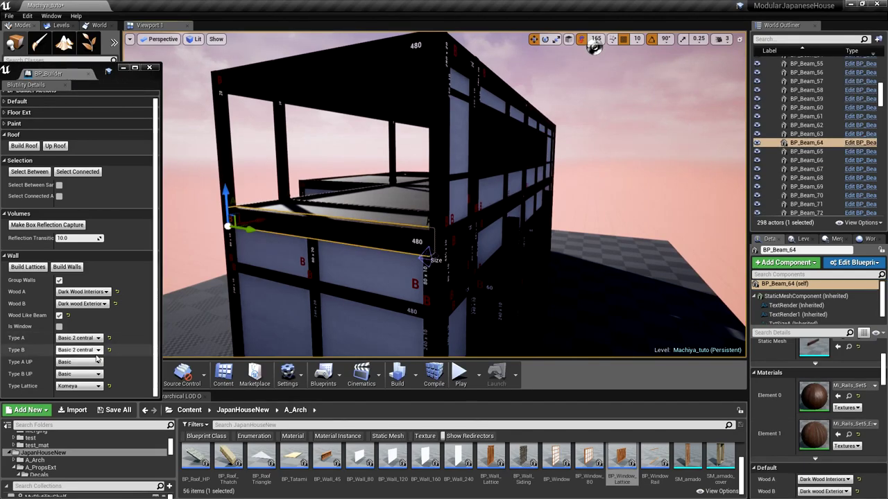
{"action": "left_click", "coordinate": [66, 267]}
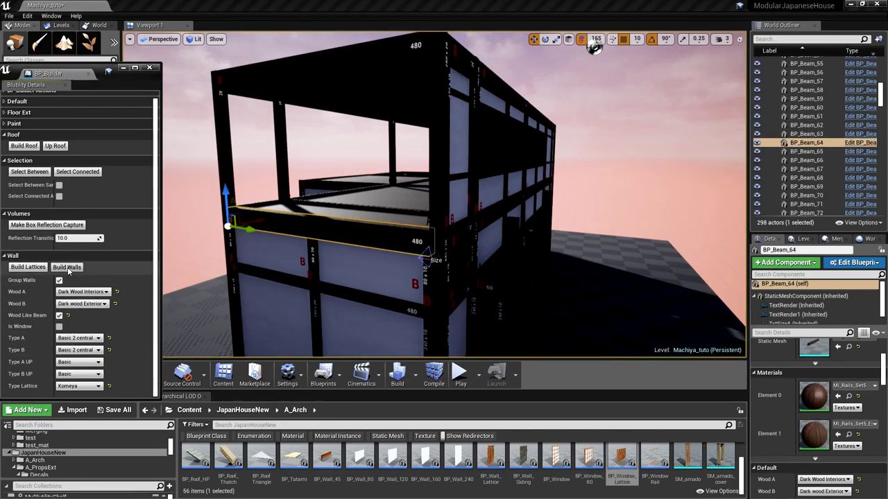
Build an upper-floor wall on the 480 beam above the siding-clad side wall, with Type B set to Empty
{"action": "right_click_drag", "start_coordinate": [333, 225], "coordinate": [271, 239]}
{"action": "right_click_drag", "start_coordinate": [381, 160], "coordinate": [419, 240]}
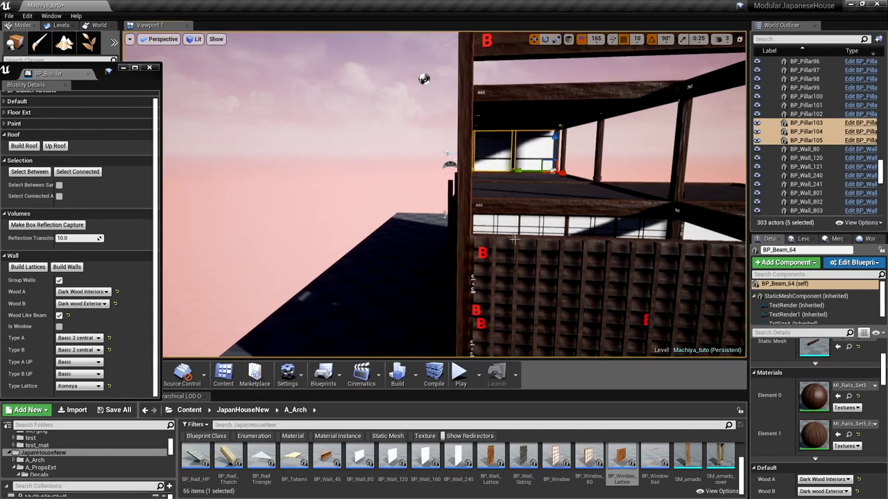
{"action": "left_click", "coordinate": [483, 253]}
{"action": "scroll", "coordinate": [479, 254], "scroll_direction": "down", "scroll_amount": 3}
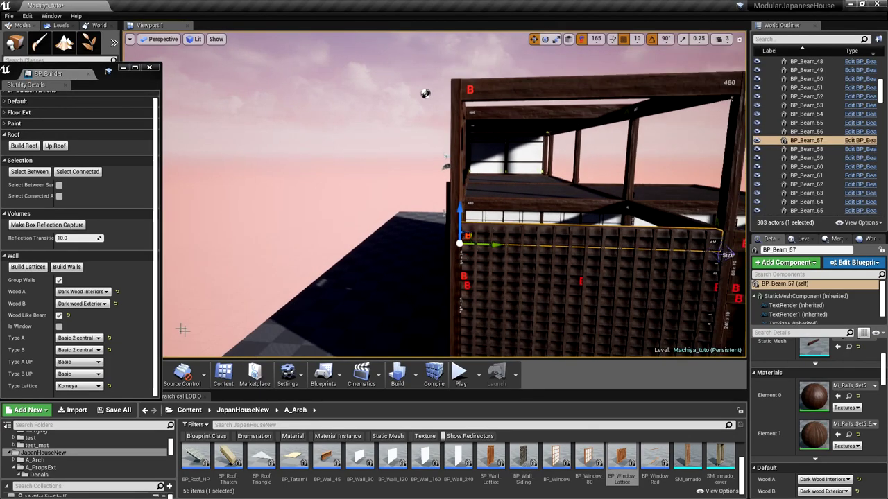
{"action": "left_click", "coordinate": [89, 352]}
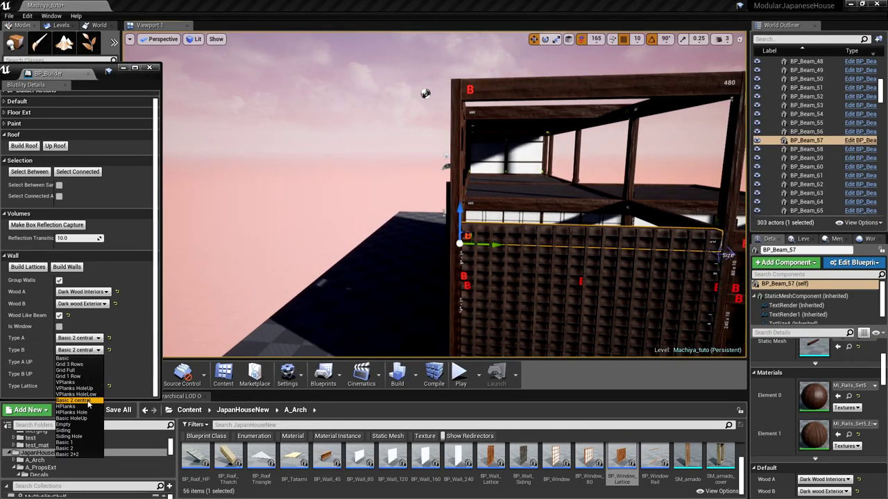
{"action": "left_click", "coordinate": [76, 424]}
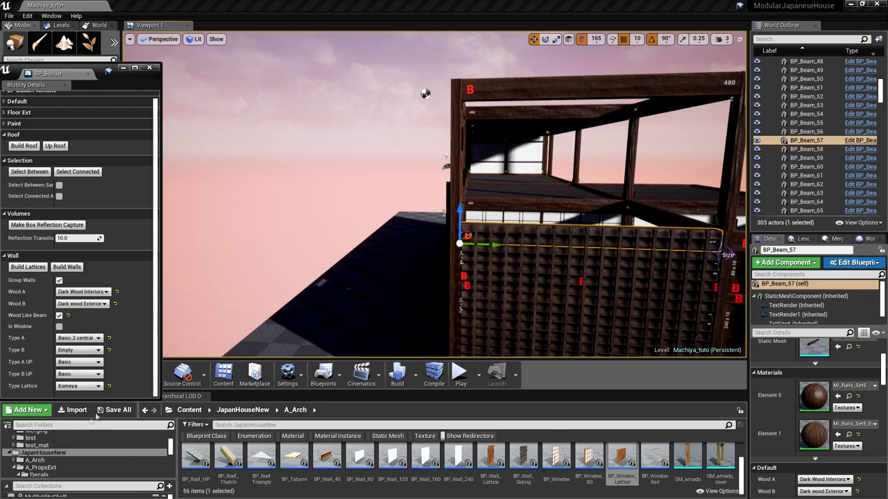
{"action": "left_click", "coordinate": [78, 269]}
Duplicate the two large ground-floor siding panels upward to cover the upper-floor side wall
{"action": "right_click_drag", "start_coordinate": [458, 222], "coordinate": [500, 239]}
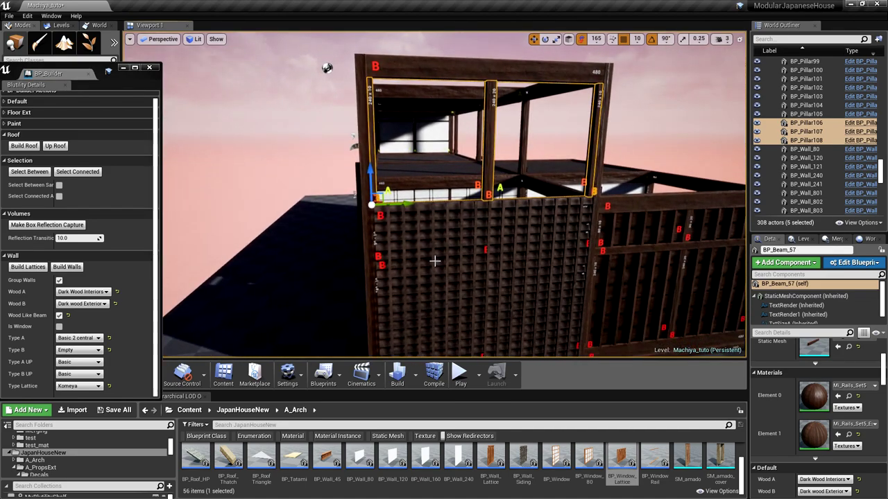
{"action": "left_click", "coordinate": [435, 261]}
{"action": "scroll", "coordinate": [434, 260], "scroll_direction": "down", "scroll_amount": 2}
{"action": "left_click", "coordinate": [440, 286]}
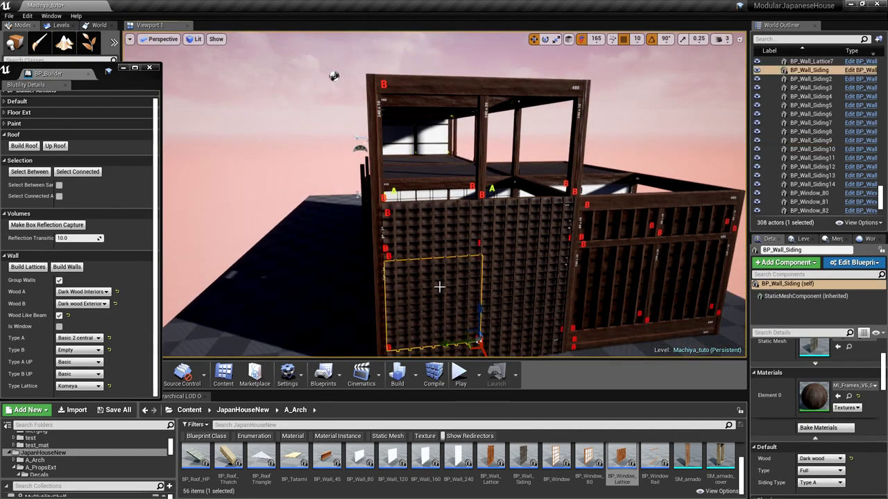
{"action": "left_click", "coordinate": [518, 298], "text": "ctrl"}
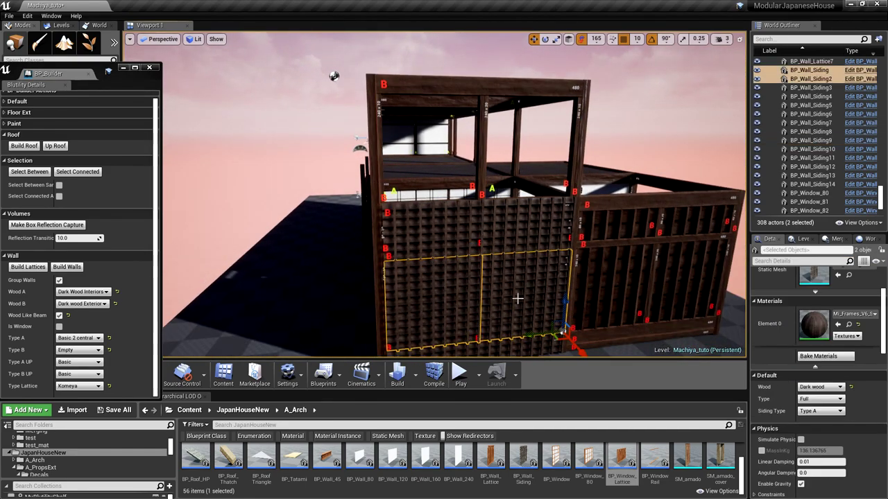
{"action": "left_click_drag", "start_coordinate": [563, 303], "coordinate": [562, 175], "text": "alt"}
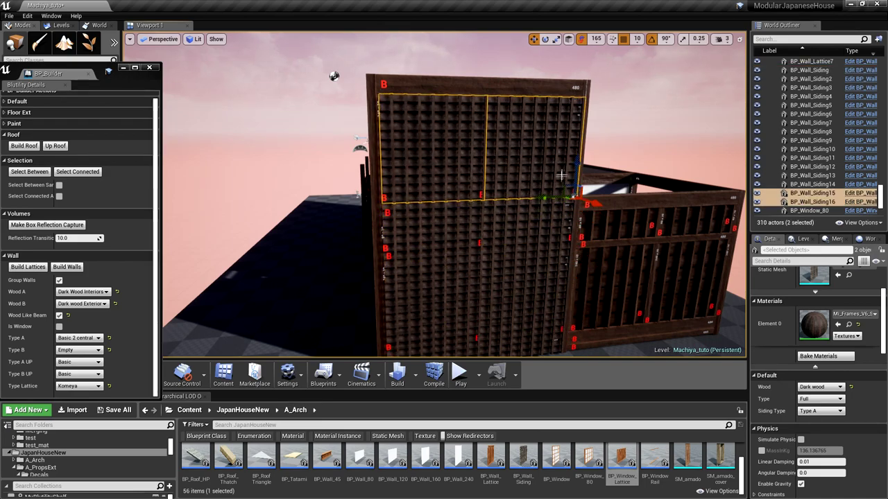
Duplicate the two narrow Full40 siding strips upward onto the top beam of the side wall
{"action": "left_click", "coordinate": [423, 224]}
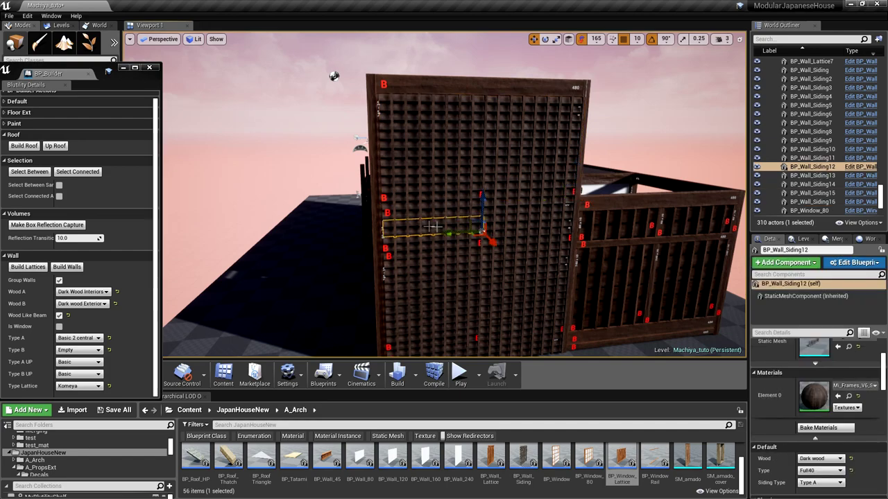
{"action": "left_click", "coordinate": [512, 223], "text": "ctrl"}
{"action": "left_click_drag", "start_coordinate": [571, 199], "coordinate": [563, 86], "text": "alt"}
Set Type A and Type B to Special on the two upper wall panels above the landscape-painted sliding doors
{"action": "scroll", "coordinate": [538, 125], "scroll_direction": "down", "scroll_amount": 2}
{"action": "right_click_drag", "start_coordinate": [499, 181], "coordinate": [434, 201]}
{"action": "right_click_drag", "start_coordinate": [541, 194], "coordinate": [438, 220]}
{"action": "left_click", "coordinate": [368, 185]}
{"action": "right_click_drag", "start_coordinate": [368, 184], "coordinate": [403, 188]}
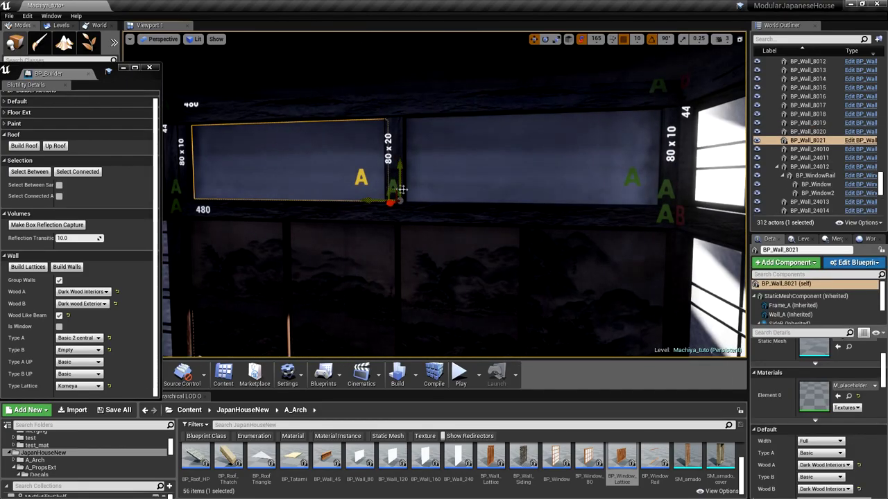
{"action": "left_click", "coordinate": [442, 181], "text": "ctrl"}
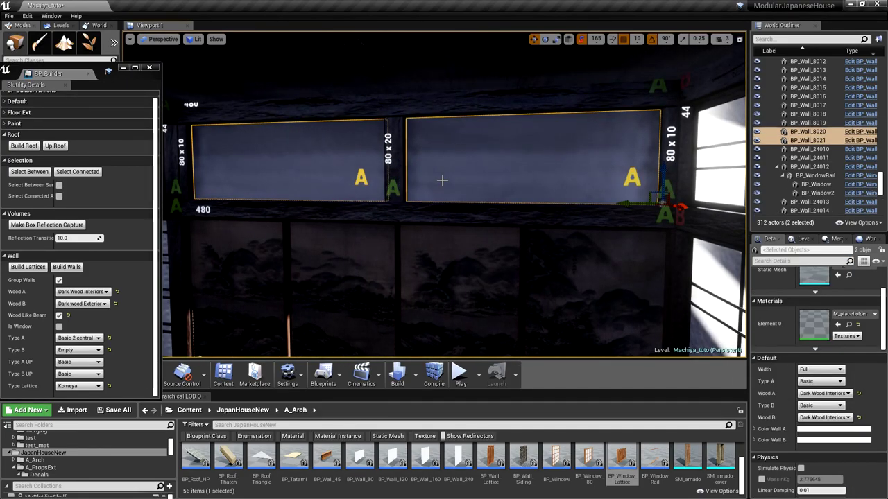
{"action": "left_click", "coordinate": [822, 409]}
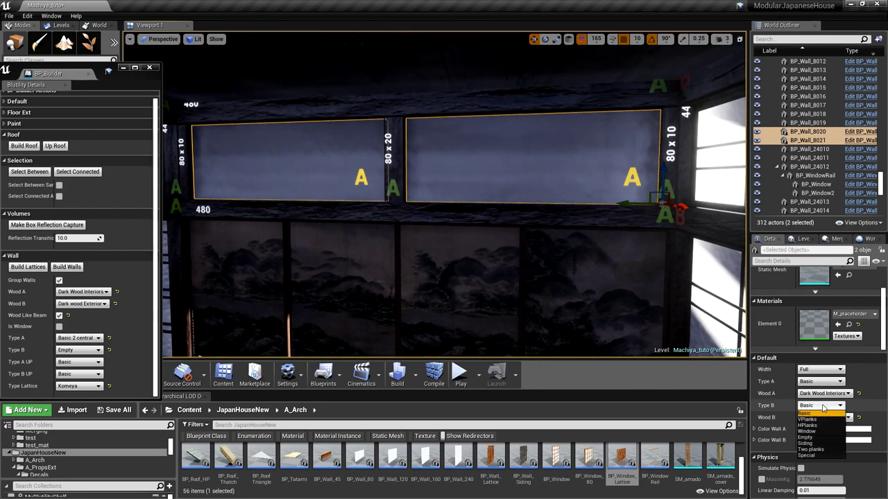
{"action": "left_click", "coordinate": [821, 456]}
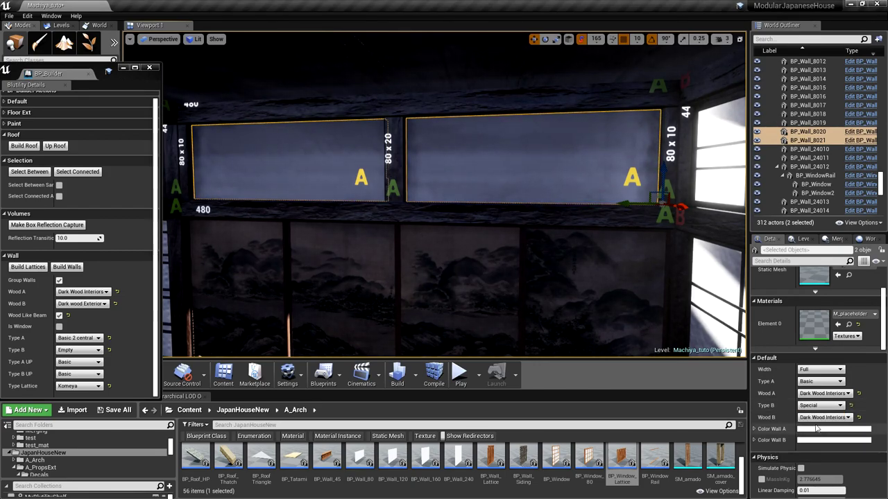
{"action": "left_click", "coordinate": [821, 381]}
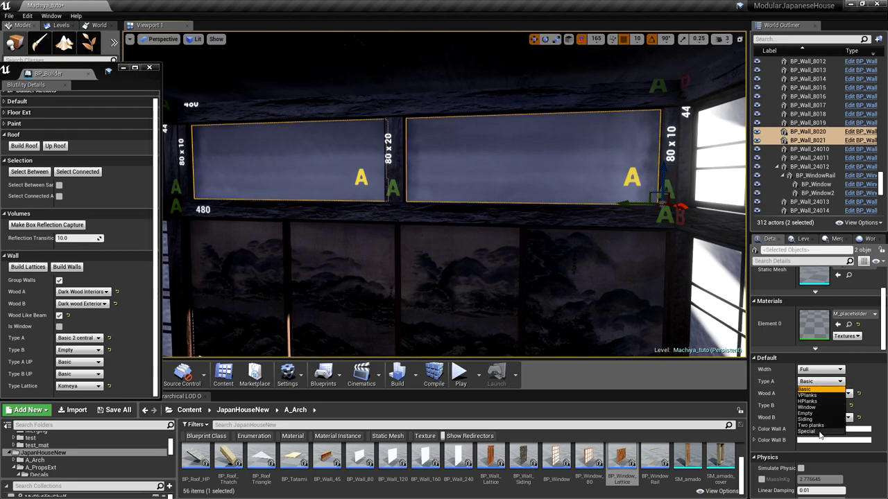
{"action": "left_click", "coordinate": [819, 433]}
Place a BP_Wall_45 panel in one opening above the painted doors, set its wood to Dark Wood Interiors and duplicate it into the neighbouring opening
{"action": "left_click_drag", "start_coordinate": [324, 479], "coordinate": [377, 208]}
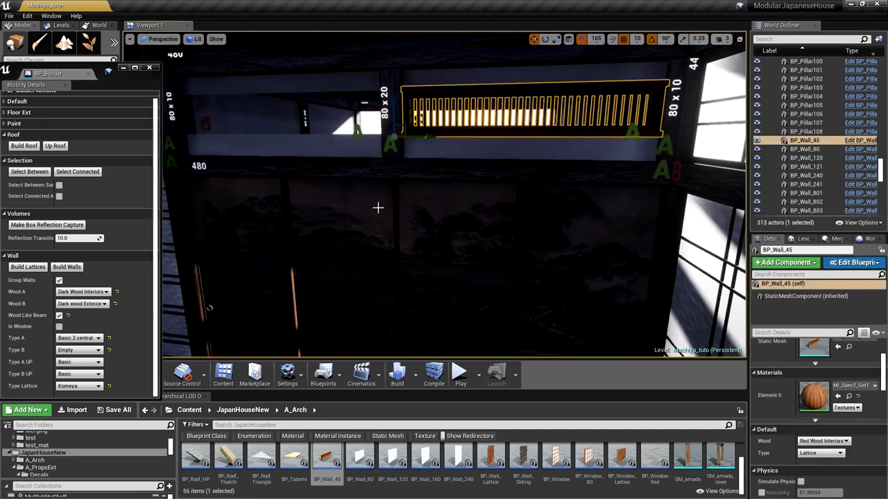
{"action": "left_click", "coordinate": [821, 441]}
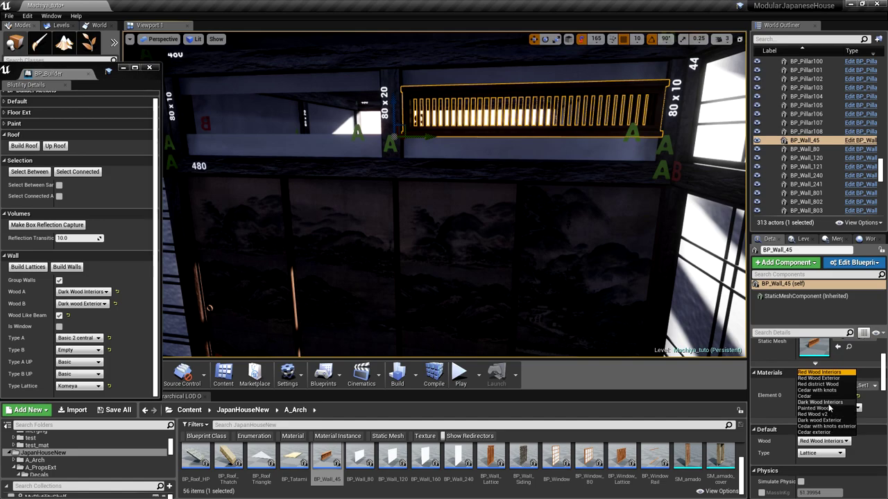
{"action": "left_click", "coordinate": [826, 403]}
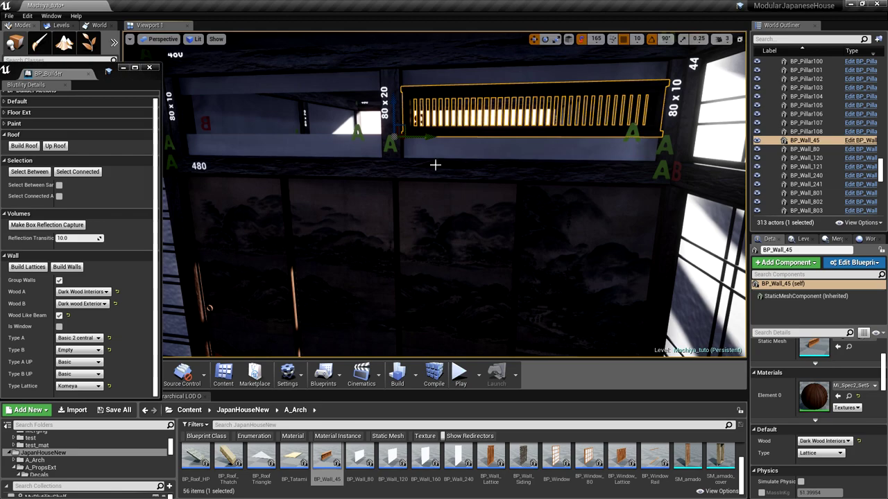
{"action": "left_click_drag", "start_coordinate": [415, 136], "coordinate": [217, 136], "text": "alt"}
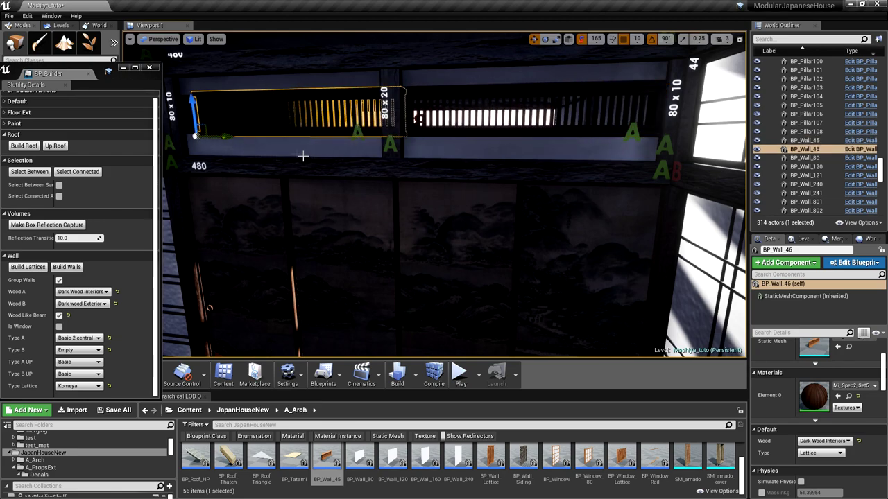
Set the type of both transom panels above the painted doors to WoodDeco
{"action": "right_click_drag", "start_coordinate": [278, 143], "coordinate": [220, 168]}
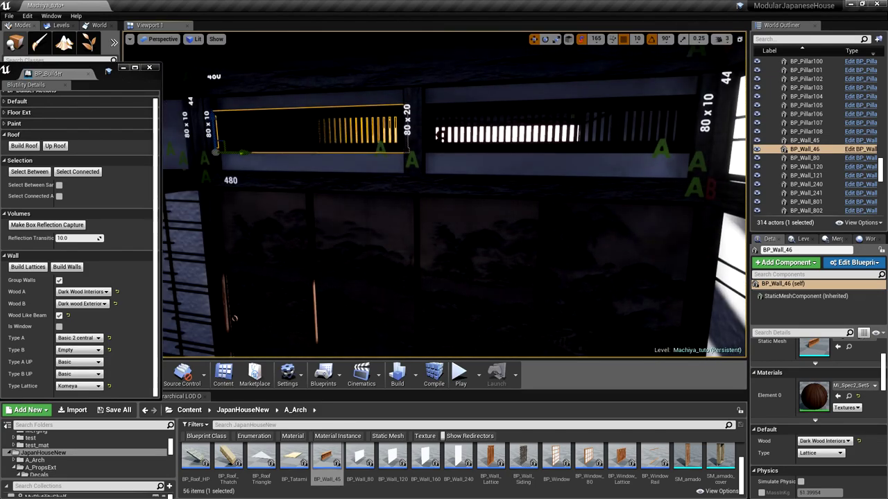
{"action": "left_click", "coordinate": [439, 152], "text": "ctrl"}
{"action": "left_click", "coordinate": [821, 382]}
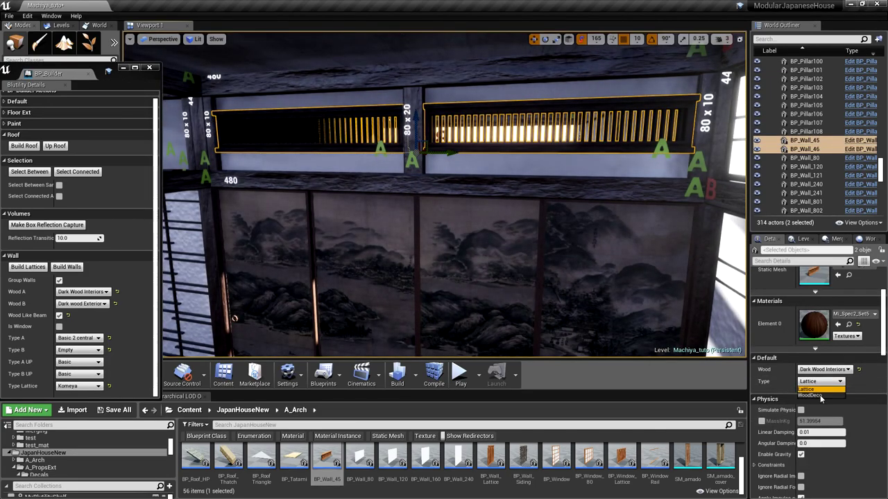
{"action": "left_click", "coordinate": [821, 396]}
{"action": "right_click_drag", "start_coordinate": [458, 208], "coordinate": [329, 220]}
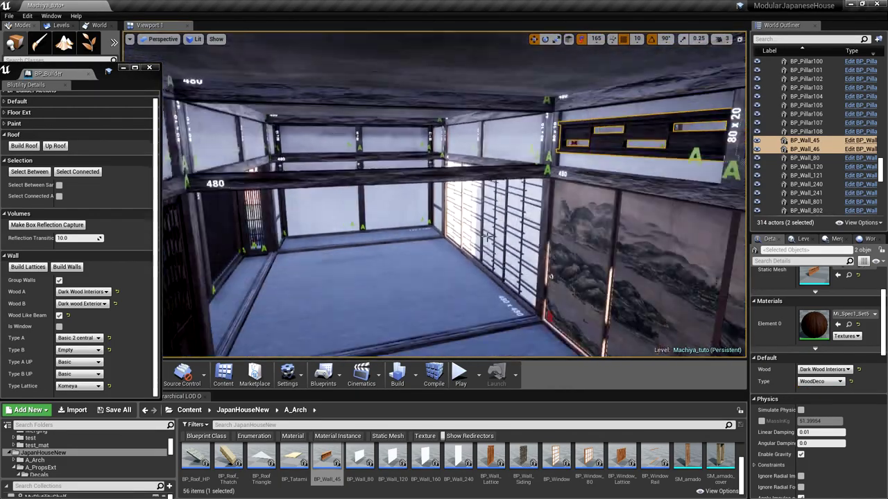
{"action": "right_click_drag", "start_coordinate": [485, 236], "coordinate": [444, 244]}
{"action": "right_click_drag", "start_coordinate": [629, 270], "coordinate": [494, 164]}
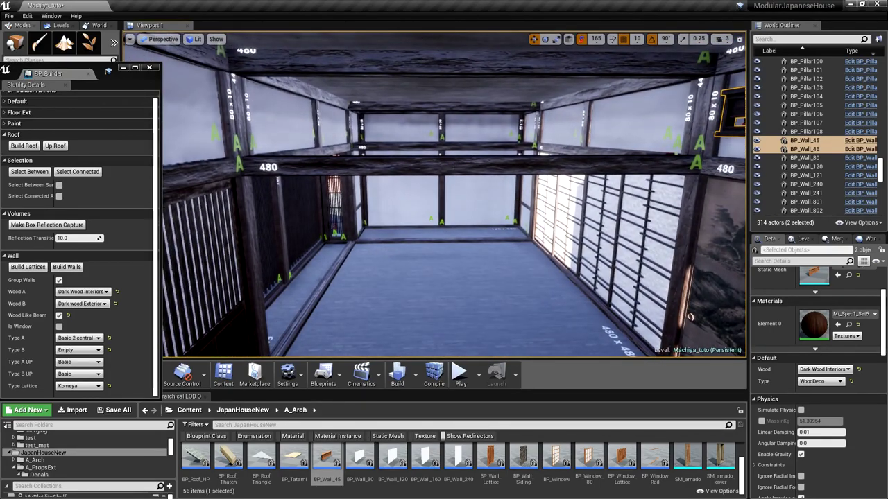
{"action": "left_click", "coordinate": [494, 164]}
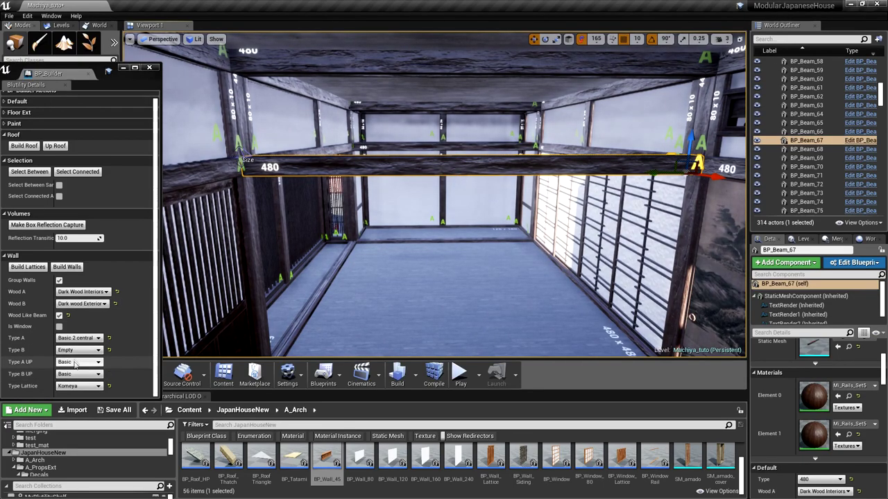
{"action": "left_click", "coordinate": [67, 266]}
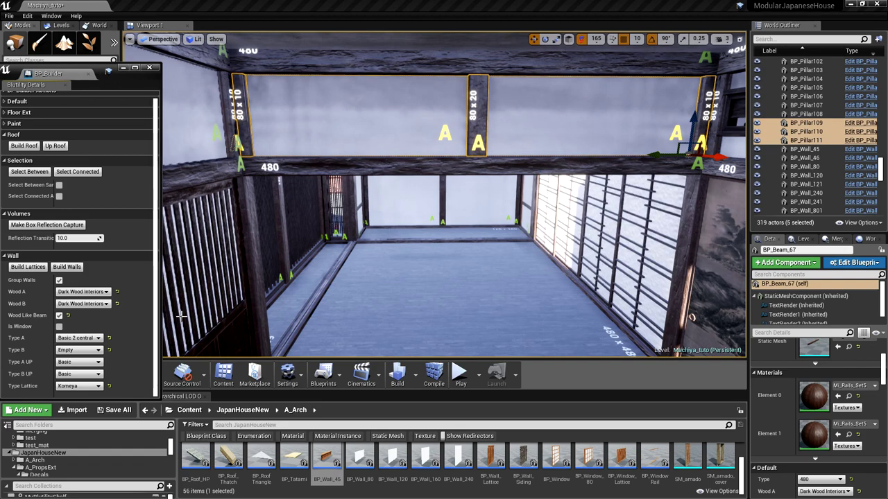
{"action": "key", "text": "Delete"}
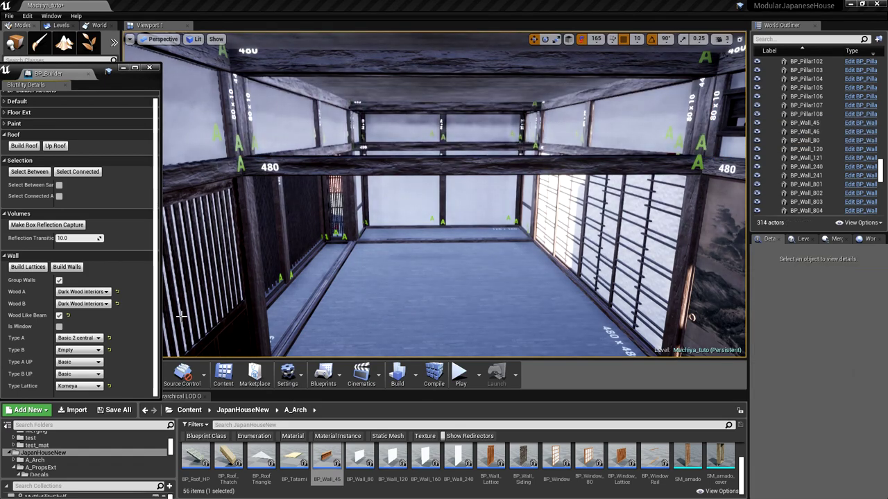
Build an upper wall on the 480 beam crossing the room, with Type A UP and Type B UP set to Special
{"action": "left_click", "coordinate": [368, 160]}
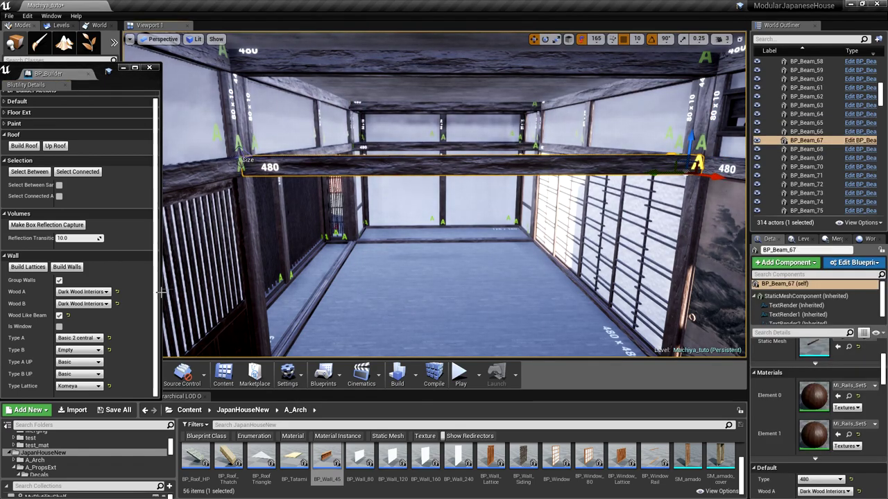
{"action": "left_click", "coordinate": [81, 362]}
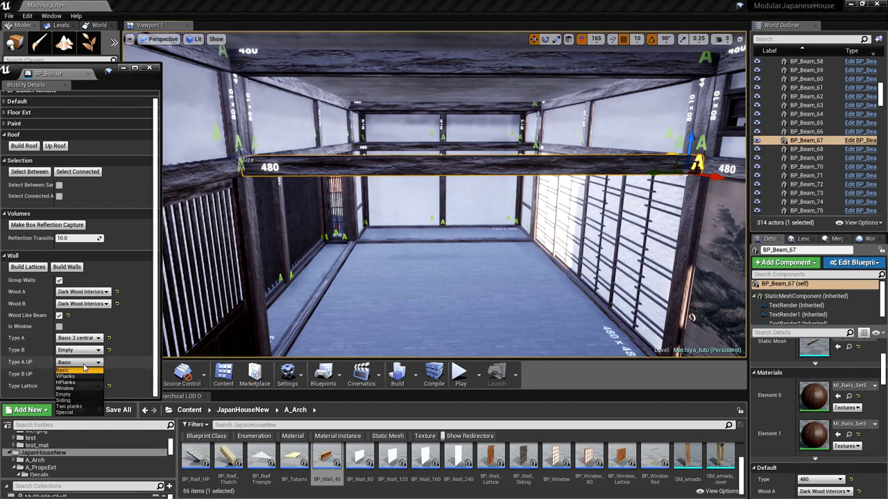
{"action": "left_click", "coordinate": [83, 413]}
{"action": "left_click", "coordinate": [79, 374]}
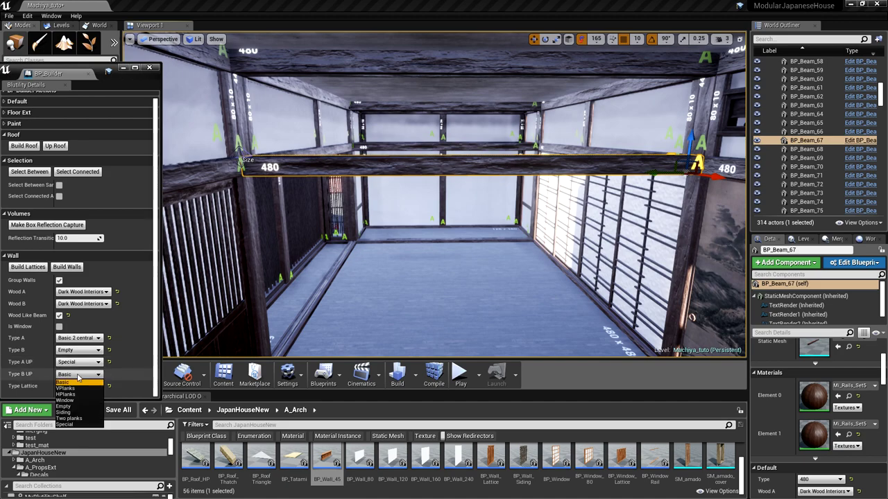
{"action": "left_click", "coordinate": [80, 424]}
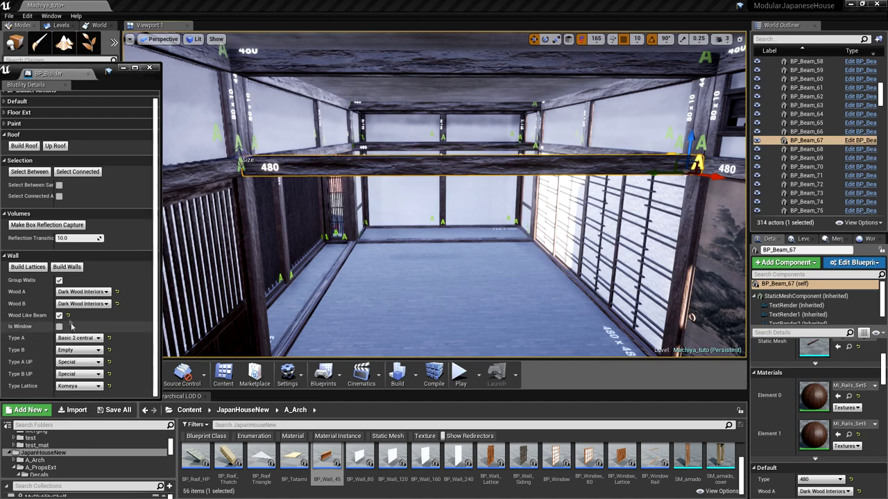
{"action": "left_click", "coordinate": [67, 267]}
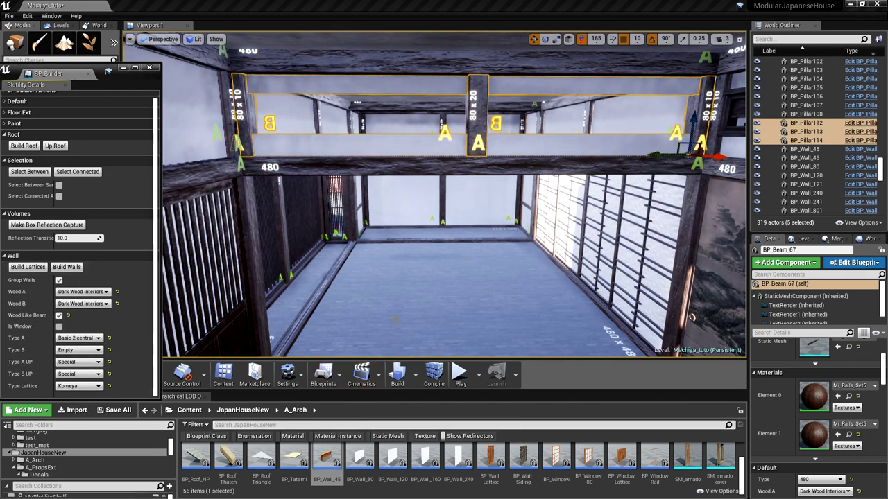
Place a BP_Wall_45 panel, rotated to match the new wall, in one of the openings above the crossing 480 beam
{"action": "left_click_drag", "start_coordinate": [327, 456], "coordinate": [436, 150]}
{"action": "key", "text": "e"}
{"action": "key", "text": "w"}
{"action": "right_click_drag", "start_coordinate": [436, 150], "coordinate": [472, 154]}
{"action": "left_click_drag", "start_coordinate": [449, 169], "coordinate": [499, 200]}
{"action": "right_click_drag", "start_coordinate": [498, 201], "coordinate": [442, 199]}
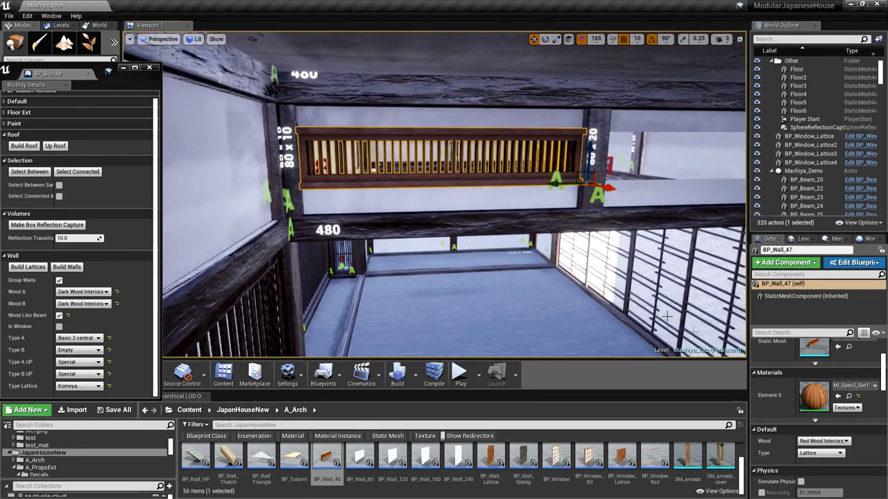
Set the placed transom panel to Dark Wood Interiors and WoodDeco, and duplicate it into the adjacent opening of the same wall
{"action": "left_click", "coordinate": [822, 441]}
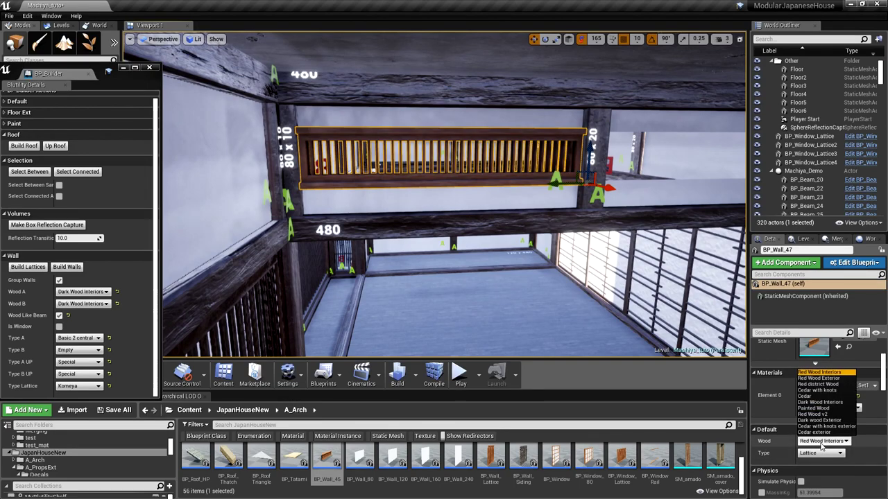
{"action": "left_click", "coordinate": [826, 402]}
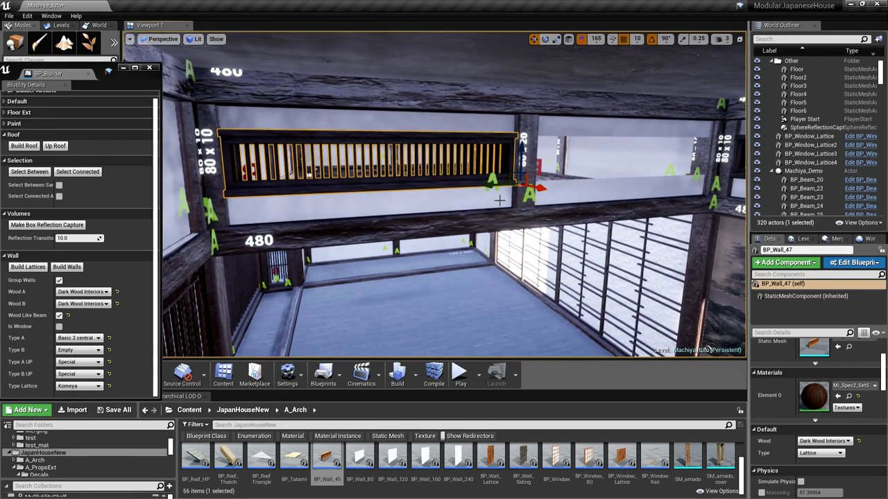
{"action": "left_click", "coordinate": [821, 453]}
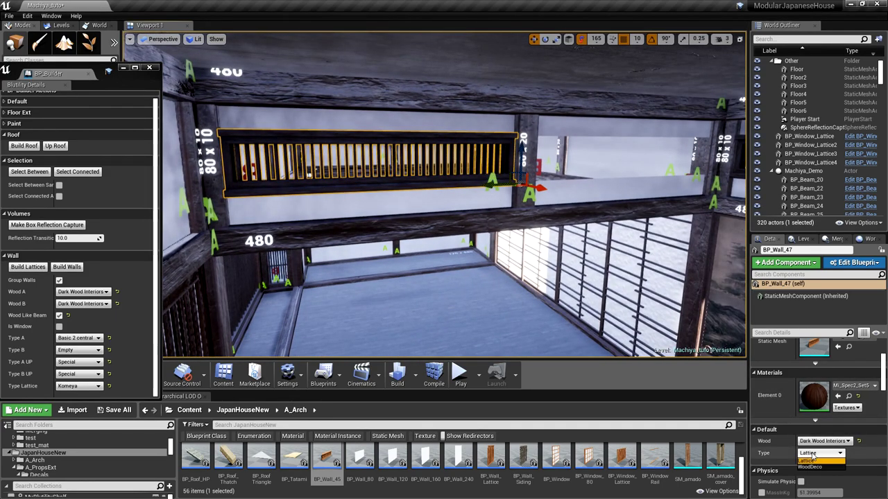
{"action": "left_click", "coordinate": [822, 470]}
{"action": "left_click_drag", "start_coordinate": [489, 184], "coordinate": [668, 179], "text": "alt"}
Place a BP_Roof piece on the exterior 120 beam at the house's upper corner, rotated so it slopes outward
{"action": "mouse_move", "coordinate": [557, 186]}
{"action": "right_mouse_down"}
{"action": "mouse_move", "coordinate": [680, 208]}
{"action": "mouse_move", "coordinate": [714, 225]}
{"action": "mouse_move", "coordinate": [555, 214]}
{"action": "mouse_move", "coordinate": [614, 208]}
{"action": "mouse_move", "coordinate": [617, 149]}
{"action": "mouse_move", "coordinate": [576, 139]}
{"action": "mouse_move", "coordinate": [721, 145]}
{"action": "right_mouse_up"}
{"action": "key", "text": "s"}
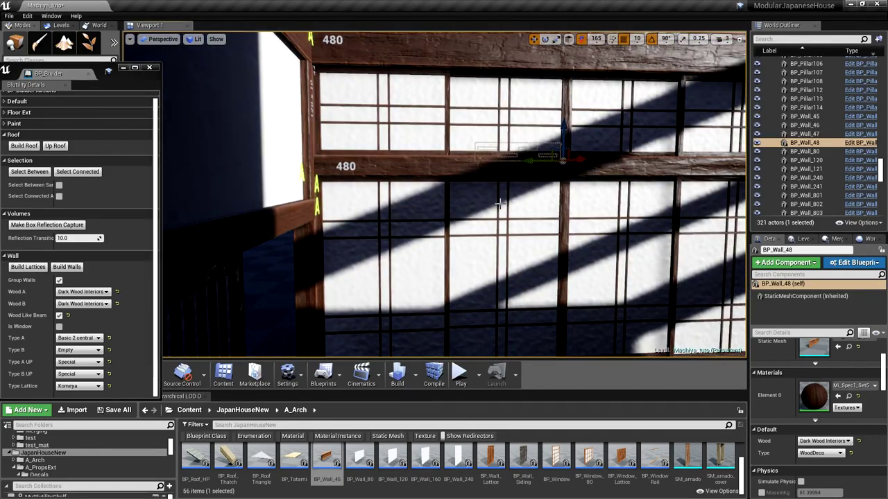
{"action": "scroll", "coordinate": [501, 204], "scroll_direction": "down", "scroll_amount": 5}
{"action": "right_click_drag", "start_coordinate": [500, 204], "coordinate": [514, 222]}
{"action": "scroll", "coordinate": [500, 206], "scroll_direction": "down", "scroll_amount": 8}
{"action": "right_click_drag", "start_coordinate": [443, 188], "coordinate": [390, 210]}
{"action": "scroll", "coordinate": [485, 214], "scroll_direction": "down", "scroll_amount": 4}
{"action": "left_click", "coordinate": [358, 199]}
{"action": "scroll", "coordinate": [491, 461], "scroll_direction": "up", "scroll_amount": 2}
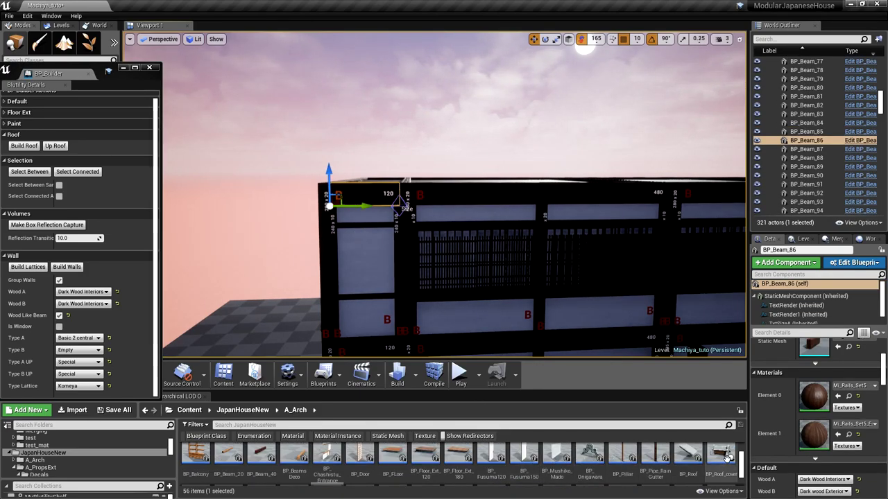
{"action": "left_click", "coordinate": [689, 459]}
{"action": "left_click_drag", "start_coordinate": [691, 458], "coordinate": [371, 184]}
{"action": "key", "text": "e"}
{"action": "key", "text": "w"}
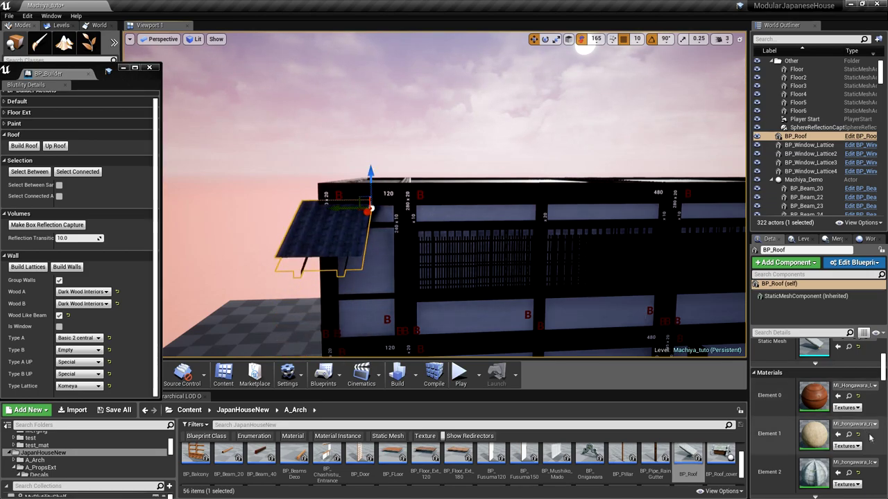
Set the roof piece's type to Final and shift it along the facade into line with the 120 bay
{"action": "scroll", "coordinate": [864, 431], "scroll_direction": "down", "scroll_amount": 1}
{"action": "scroll", "coordinate": [856, 423], "scroll_direction": "down", "scroll_amount": 1}
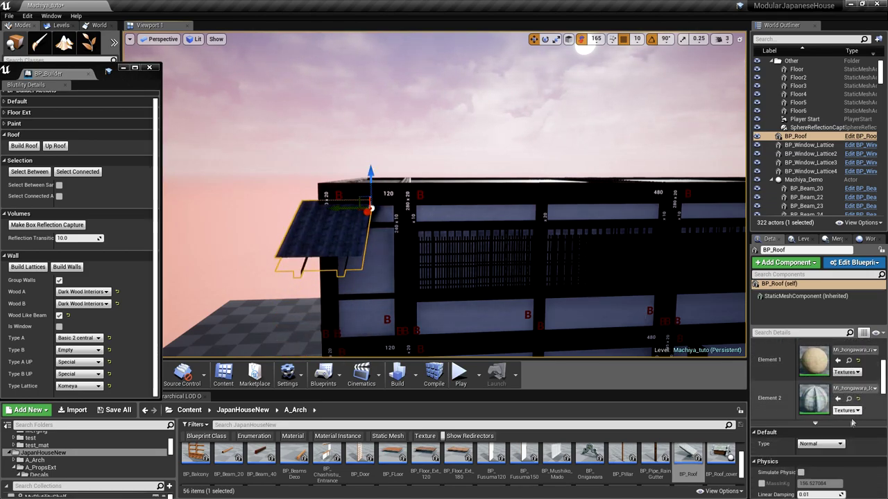
{"action": "left_click", "coordinate": [821, 444]}
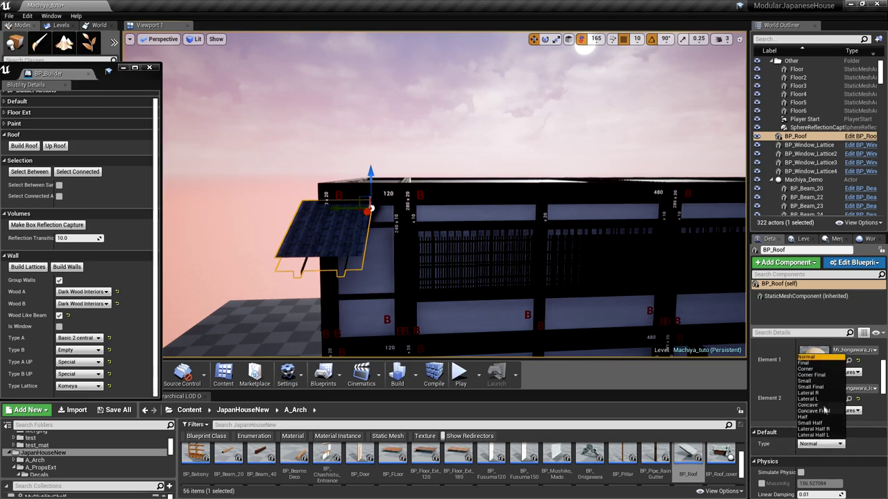
{"action": "left_click", "coordinate": [805, 369]}
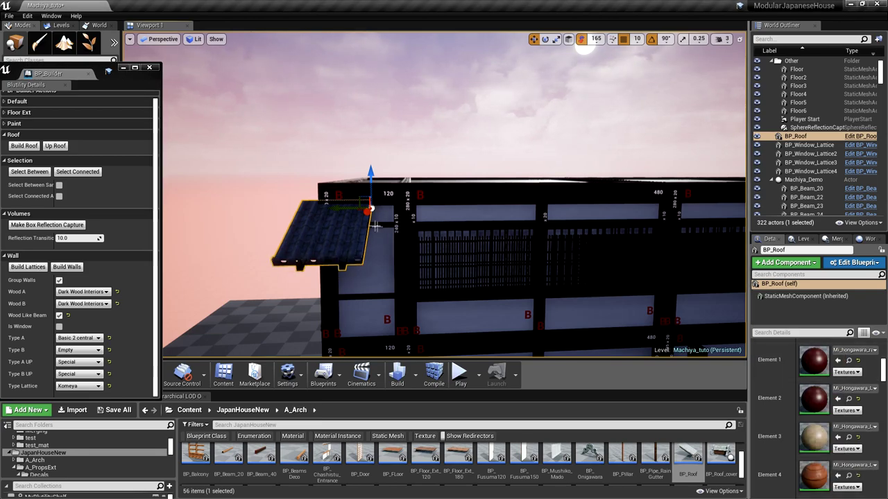
{"action": "left_click_drag", "start_coordinate": [339, 214], "coordinate": [381, 210]}
{"action": "mouse_move", "coordinate": [409, 207]}
{"action": "right_mouse_down"}
{"action": "mouse_move", "coordinate": [354, 211]}
{"action": "mouse_move", "coordinate": [409, 207]}
{"action": "right_mouse_up"}
{"action": "key", "text": "w"}
{"action": "scroll", "coordinate": [410, 207], "scroll_direction": "down", "scroll_amount": 4}
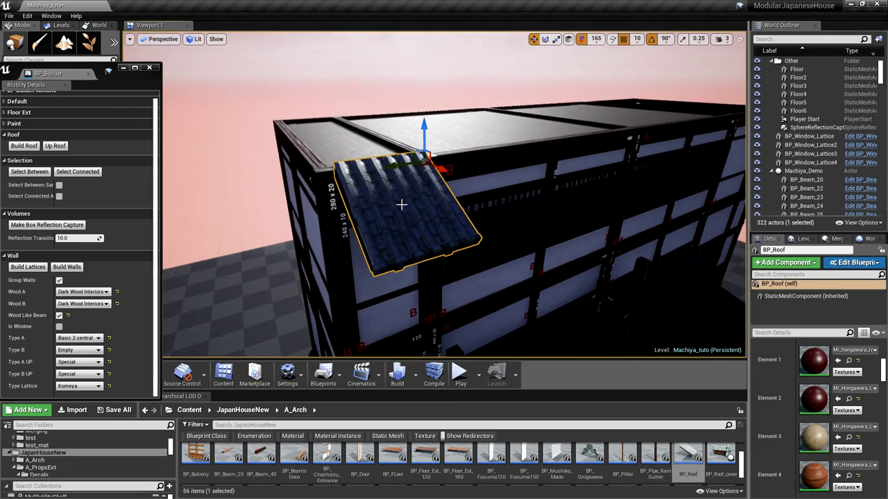
Extend the roof slope upward with two more roof pieces using Up Roof
{"action": "right_click_drag", "start_coordinate": [388, 198], "coordinate": [424, 199]}
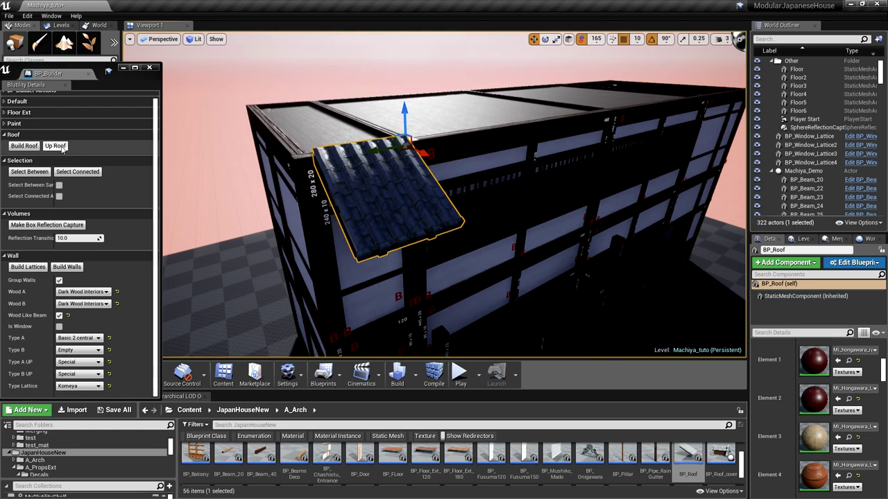
{"action": "left_click", "coordinate": [55, 146]}
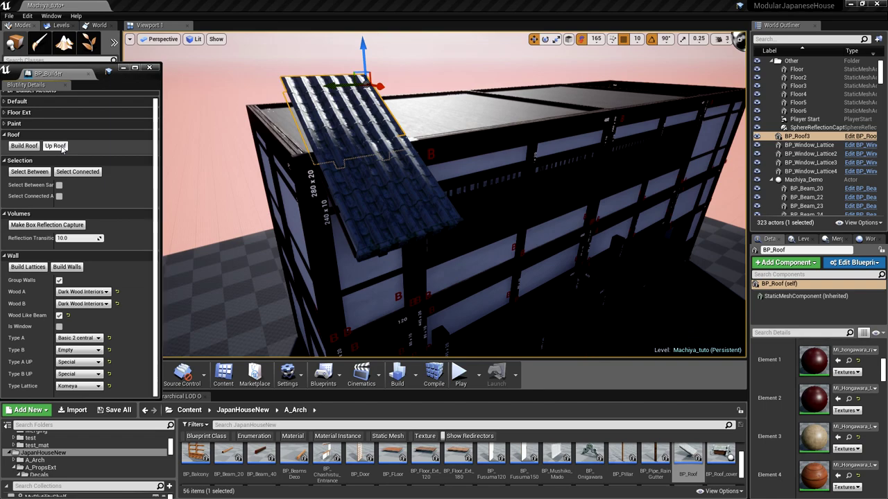
{"action": "left_click", "coordinate": [56, 146]}
{"action": "right_click_drag", "start_coordinate": [290, 164], "coordinate": [292, 165]}
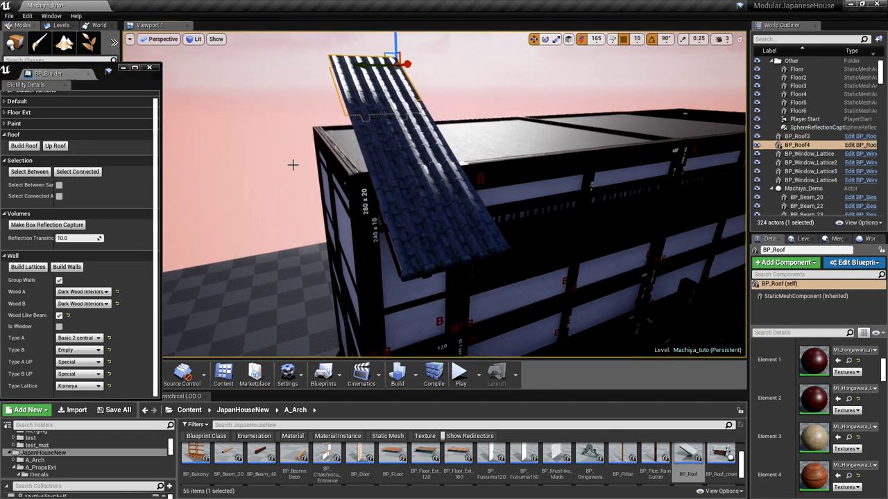
Duplicate the lowest roof piece toward the house's corner as type Small Final, and extend the narrow strip upward with two Up Roof pieces
{"action": "scroll", "coordinate": [292, 165], "scroll_direction": "down", "scroll_amount": 3}
{"action": "left_click", "coordinate": [434, 194]}
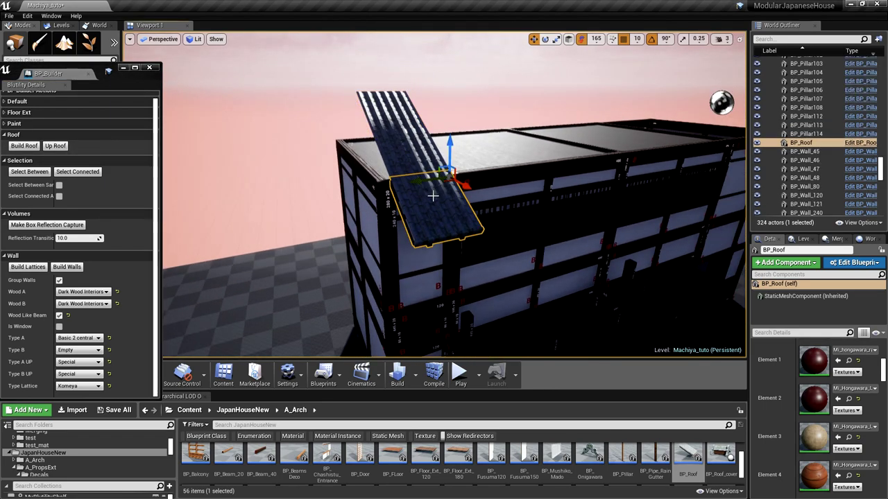
{"action": "left_click_drag", "start_coordinate": [425, 181], "coordinate": [351, 206], "text": "alt"}
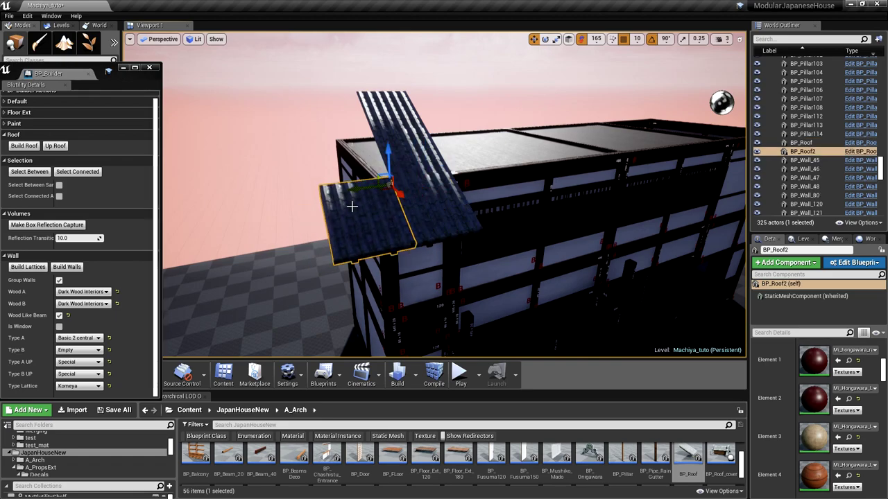
{"action": "scroll", "coordinate": [841, 432], "scroll_direction": "down", "scroll_amount": 5}
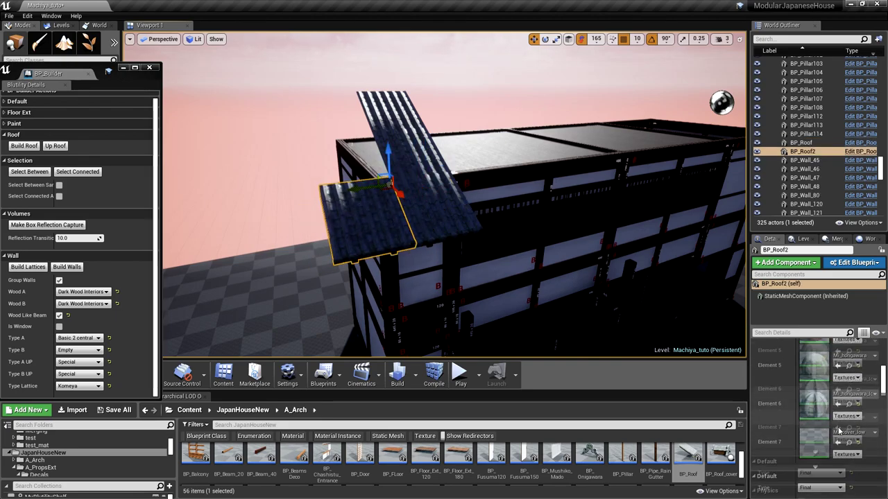
{"action": "left_click", "coordinate": [821, 385]}
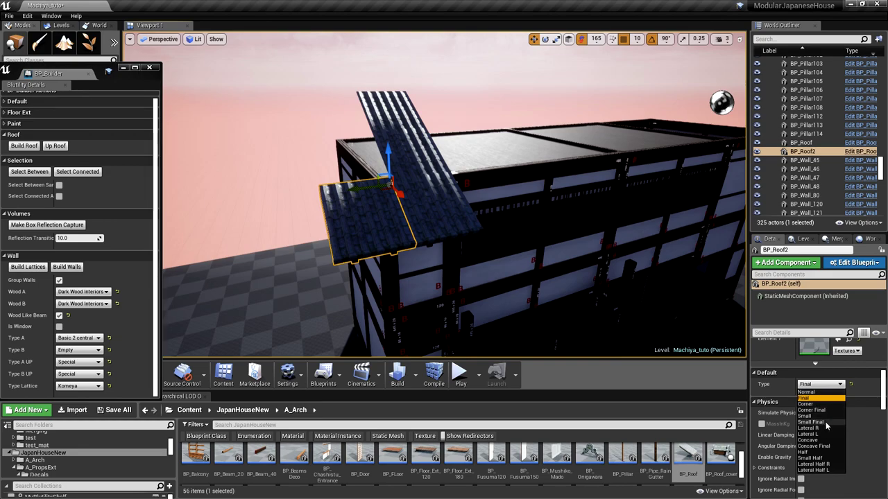
{"action": "left_click", "coordinate": [826, 422]}
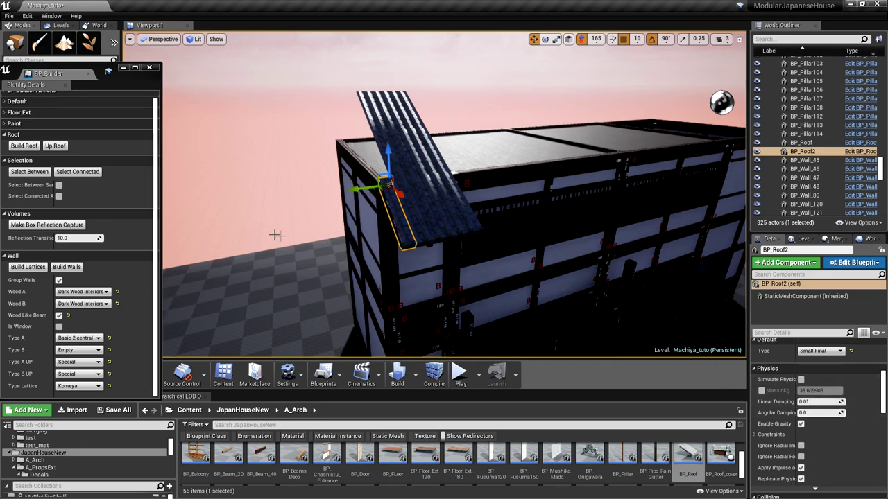
{"action": "left_click", "coordinate": [56, 147]}
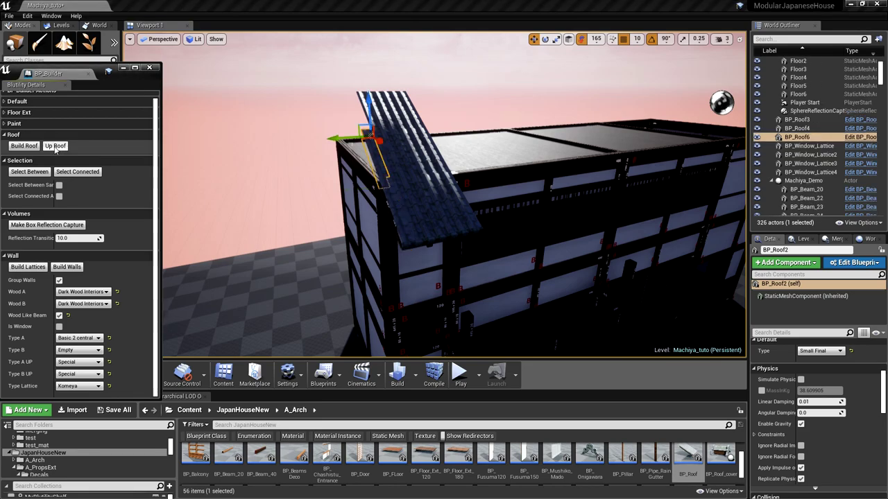
{"action": "left_click", "coordinate": [56, 147]}
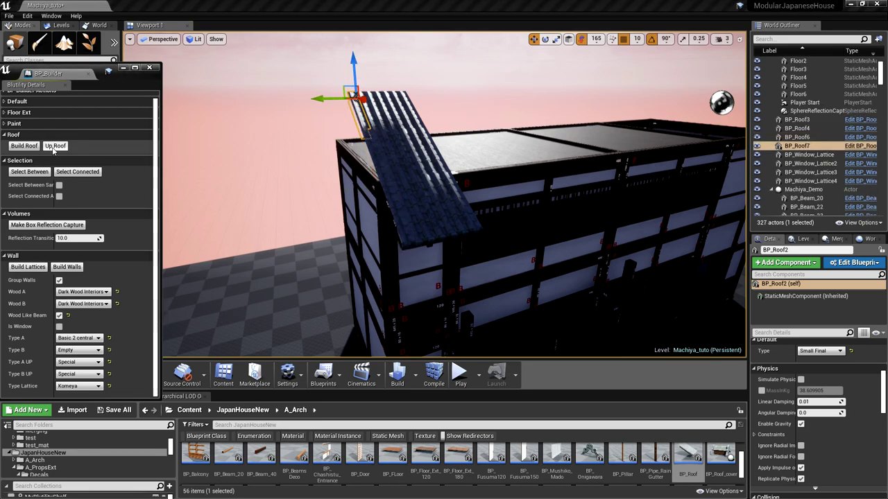
Duplicate the lowest full-width roof piece, rotate the copy to slope the opposite way, and align it along the house's opposite eave
{"action": "left_click", "coordinate": [403, 210]}
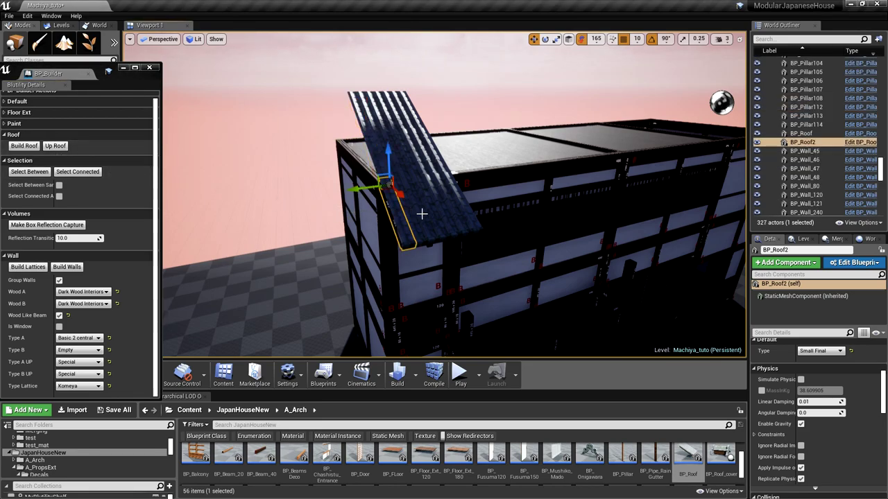
{"action": "left_click", "coordinate": [424, 210], "text": "ctrl"}
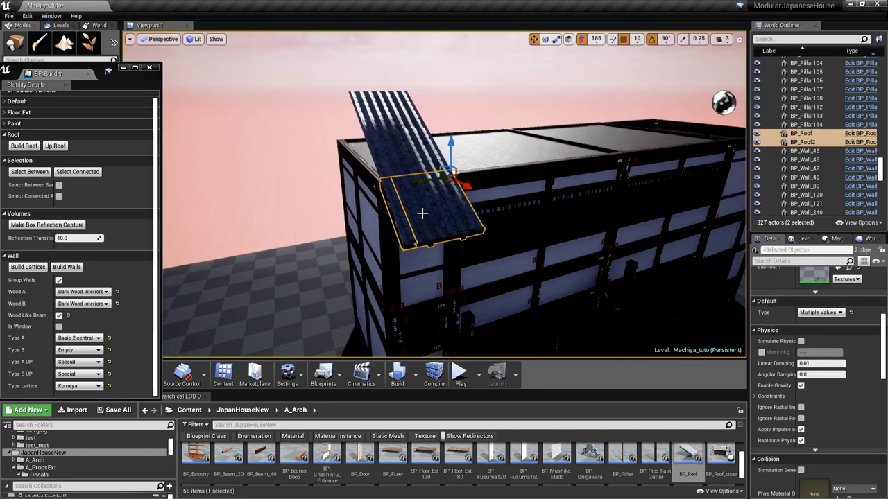
{"action": "key", "text": "e"}
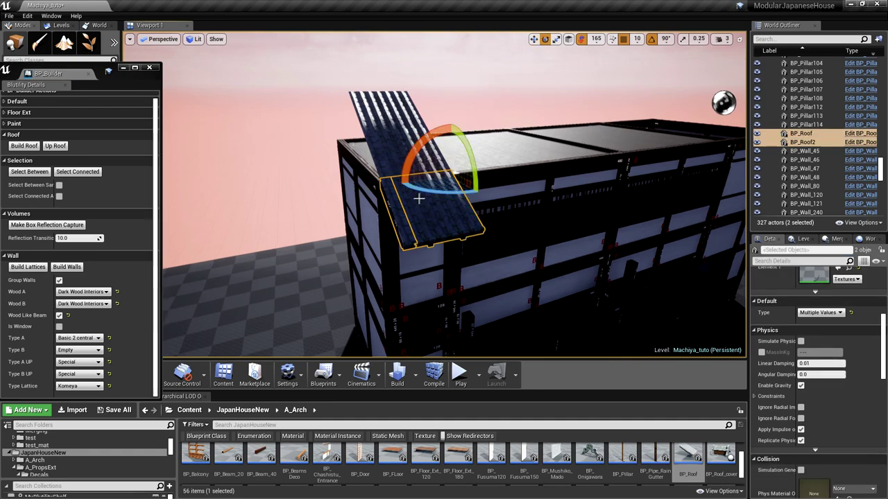
{"action": "left_click", "coordinate": [419, 199]}
{"action": "left_click_drag", "start_coordinate": [431, 197], "coordinate": [351, 149], "text": "alt"}
{"action": "key", "text": "w"}
{"action": "right_click_drag", "start_coordinate": [340, 164], "coordinate": [312, 143]}
{"action": "right_click_drag", "start_coordinate": [382, 133], "coordinate": [329, 177]}
{"action": "left_click_drag", "start_coordinate": [297, 130], "coordinate": [420, 180]}
{"action": "right_click_drag", "start_coordinate": [431, 188], "coordinate": [312, 135]}
{"action": "right_click_drag", "start_coordinate": [450, 169], "coordinate": [431, 214]}
{"action": "mouse_move", "coordinate": [449, 193]}
{"action": "left_mouse_down"}
{"action": "mouse_move", "coordinate": [449, 181]}
{"action": "mouse_move", "coordinate": [449, 193]}
{"action": "left_mouse_up"}
Extend the opposite slope up to the ridge with two more roof pieces using Up Roof
{"action": "left_click", "coordinate": [55, 146]}
{"action": "right_click_drag", "start_coordinate": [552, 170], "coordinate": [522, 199]}
{"action": "scroll", "coordinate": [548, 184], "scroll_direction": "down", "scroll_amount": 5}
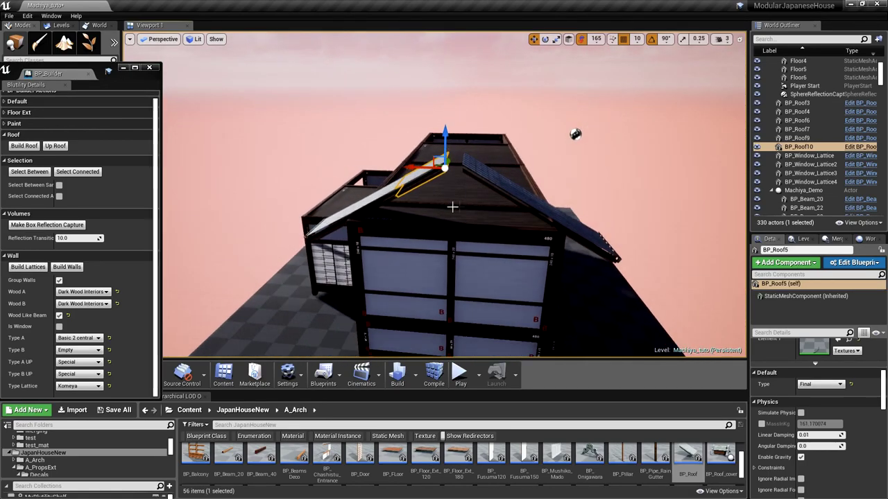
Select the full-width roof pieces of both slopes and group them into one roof section
{"action": "left_click", "coordinate": [327, 223], "text": "ctrl"}
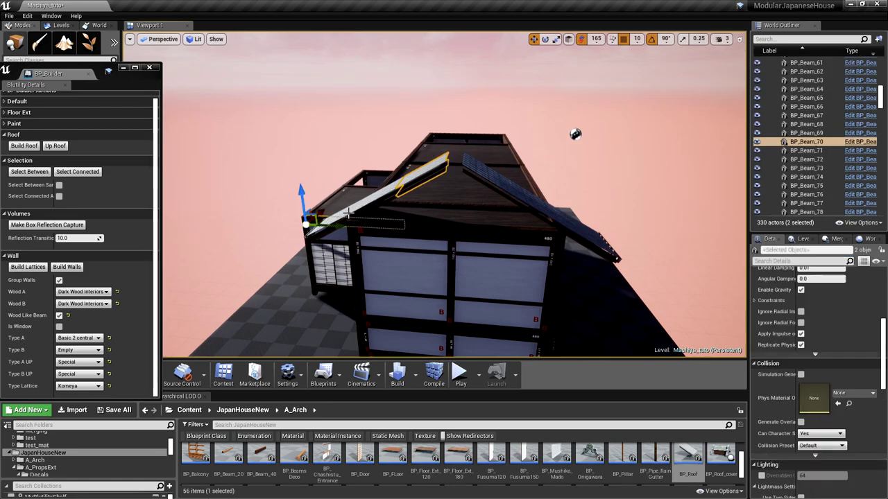
{"action": "left_click", "coordinate": [353, 212]}
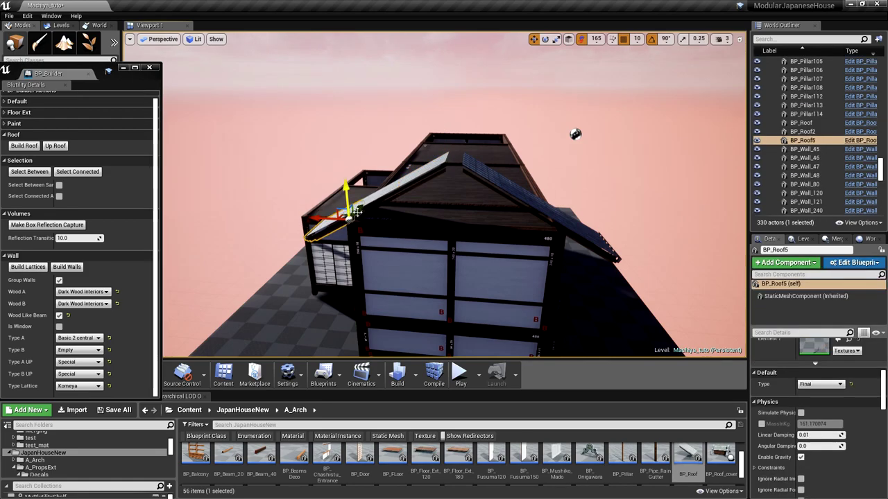
{"action": "left_click", "coordinate": [383, 196], "text": "ctrl"}
{"action": "left_click", "coordinate": [431, 174], "text": "ctrl"}
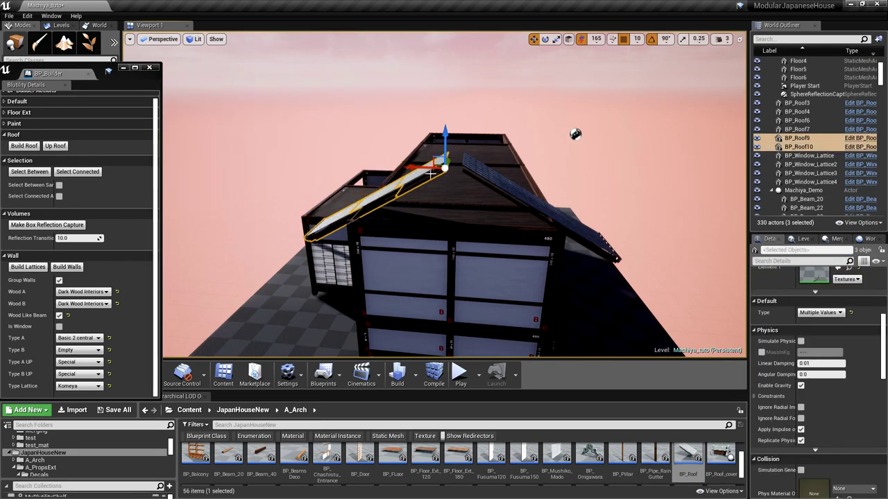
{"action": "left_click", "coordinate": [487, 177], "text": "ctrl"}
{"action": "left_click", "coordinate": [564, 221], "text": "ctrl"}
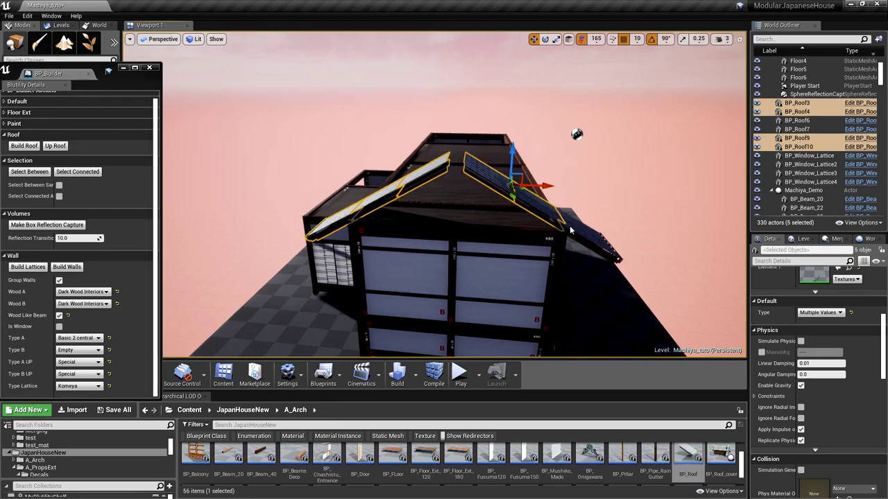
{"action": "left_click", "coordinate": [579, 237], "text": "ctrl"}
{"action": "scroll", "coordinate": [567, 264], "scroll_direction": "down", "scroll_amount": 2}
{"action": "right_click_drag", "start_coordinate": [568, 264], "coordinate": [656, 260]}
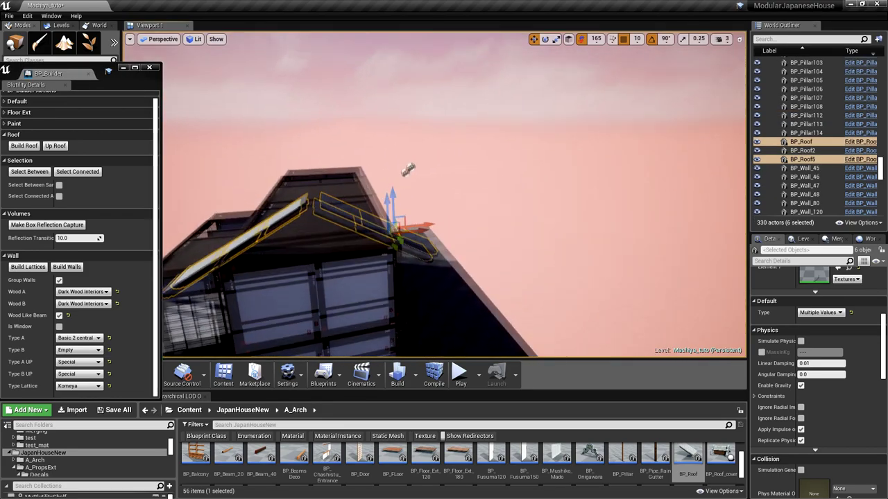
{"action": "key", "text": "f"}
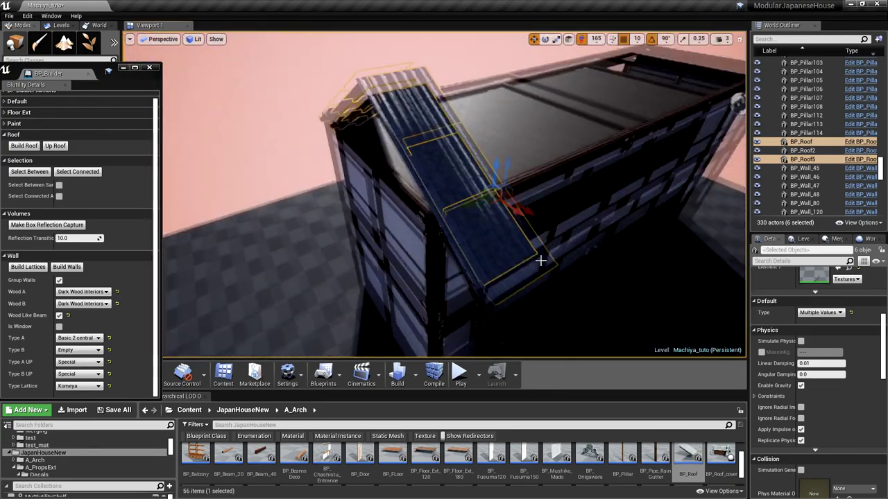
{"action": "mouse_move", "coordinate": [542, 210]}
{"action": "right_mouse_down"}
{"action": "mouse_move", "coordinate": [559, 207]}
{"action": "mouse_move", "coordinate": [555, 197]}
{"action": "right_mouse_up"}
{"action": "scroll", "coordinate": [547, 199], "scroll_direction": "down", "scroll_amount": 6}
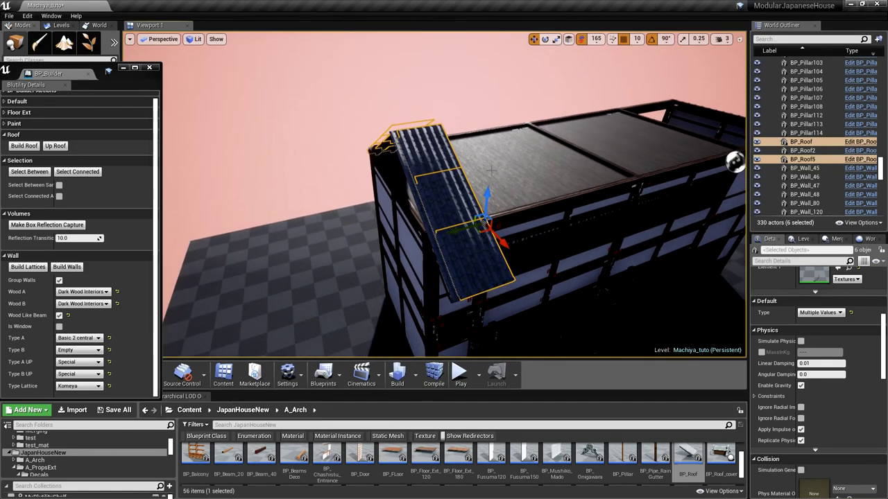
{"action": "left_click", "coordinate": [441, 184]}
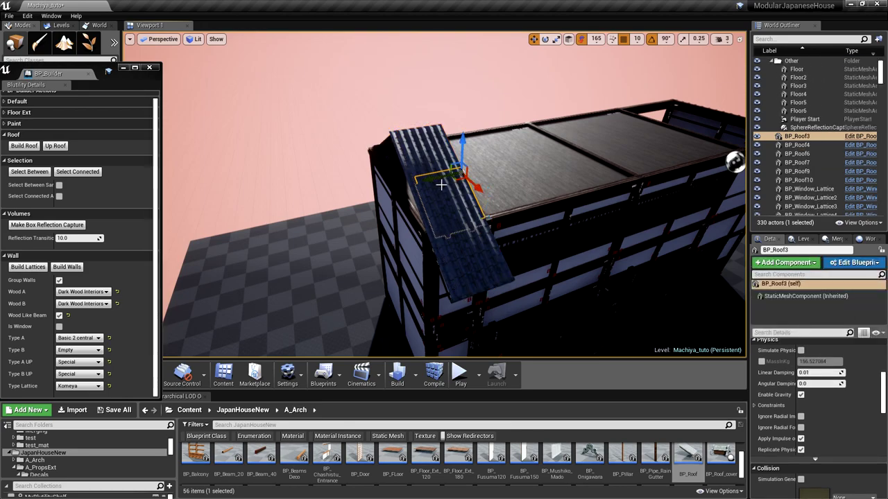
{"action": "left_click", "coordinate": [430, 179], "text": "ctrl"}
{"action": "left_click", "coordinate": [419, 159], "text": "ctrl"}
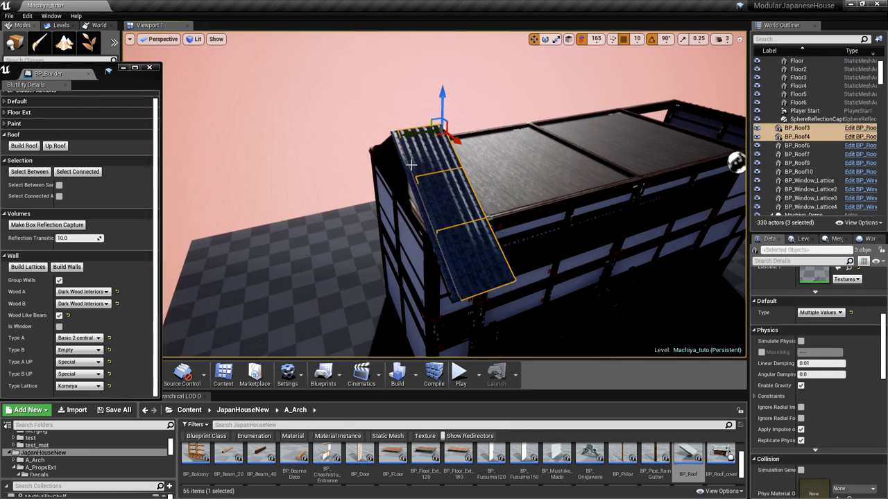
{"action": "right_click_drag", "start_coordinate": [419, 159], "coordinate": [368, 133]}
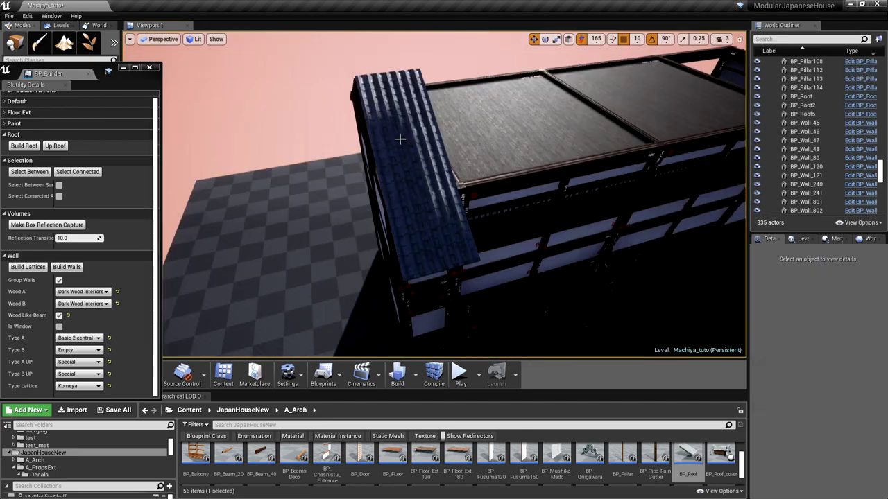
Duplicate the grouped narrow strip past the first full-width roof section, and continue the roof with four duplicated full-width sections
{"action": "left_click", "coordinate": [377, 164]}
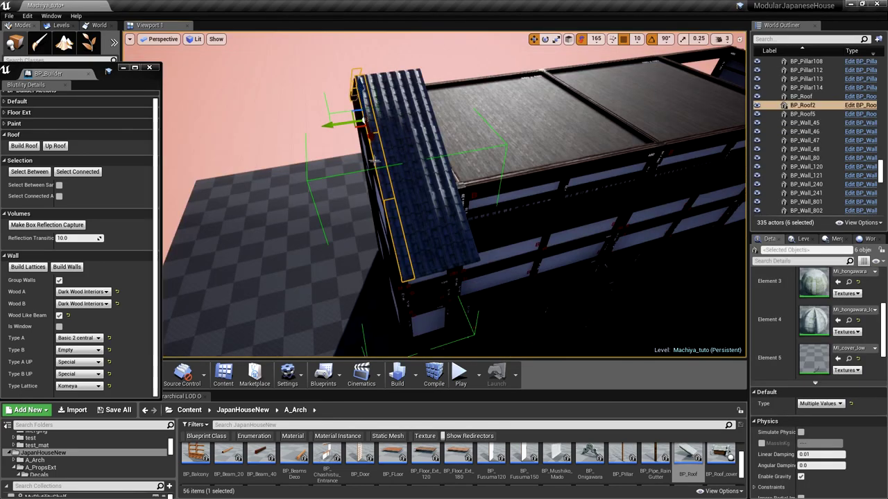
{"action": "left_click_drag", "start_coordinate": [341, 129], "coordinate": [402, 133], "text": "alt"}
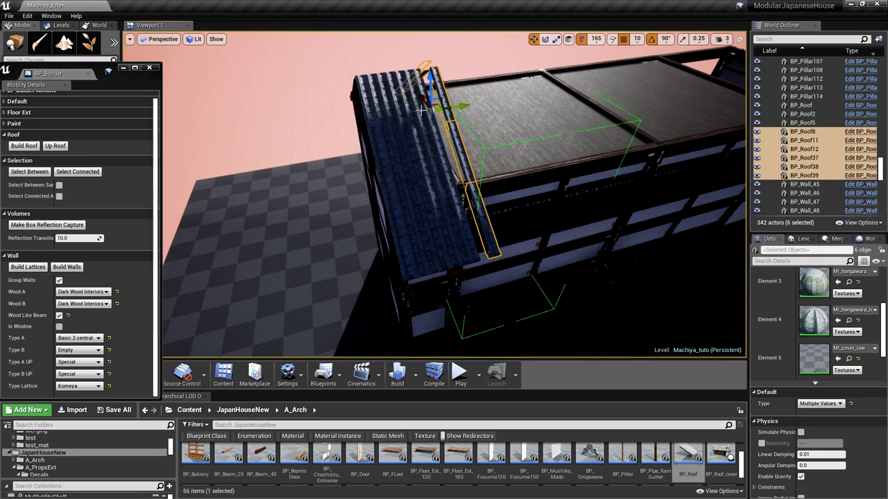
{"action": "left_click_drag", "start_coordinate": [455, 108], "coordinate": [512, 124]}
{"action": "left_click", "coordinate": [434, 150]}
{"action": "scroll", "coordinate": [427, 145], "scroll_direction": "down", "scroll_amount": 3}
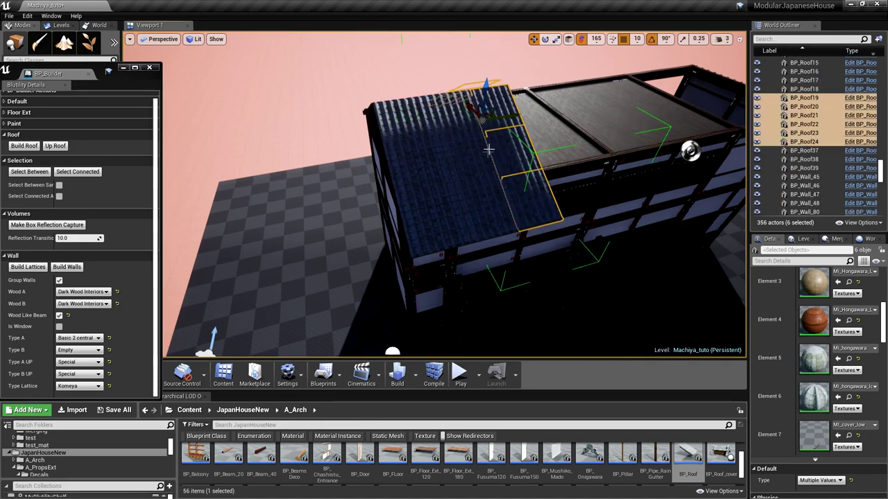
{"action": "left_click", "coordinate": [485, 151], "text": "ctrl"}
{"action": "left_click_drag", "start_coordinate": [477, 123], "coordinate": [567, 111], "text": "alt"}
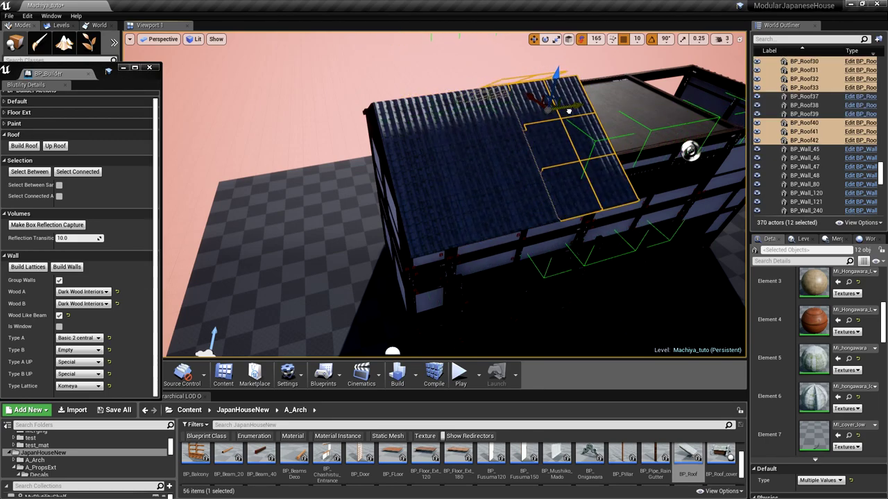
Select the inner narrow strip with the four full-width sections beyond it, and duplicate this block further along the ridge
{"action": "left_click", "coordinate": [471, 181]}
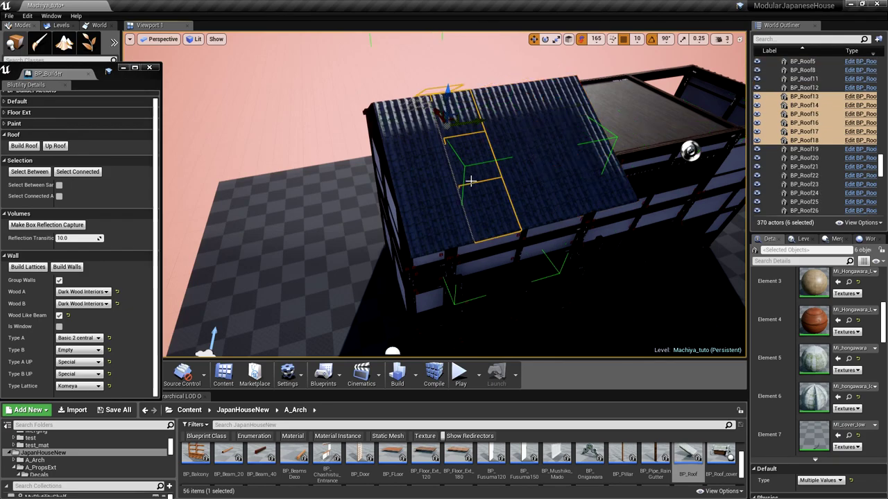
{"action": "left_click", "coordinate": [451, 182]}
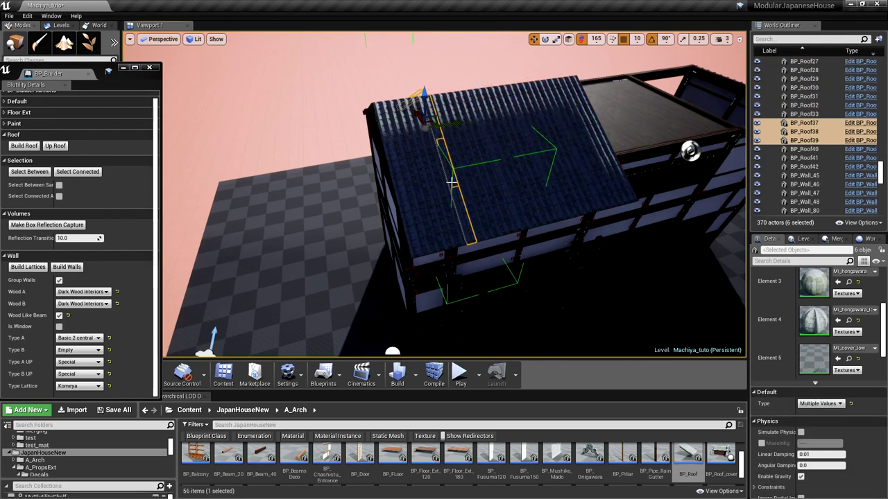
{"action": "left_click", "coordinate": [469, 152], "text": "ctrl"}
{"action": "left_click", "coordinate": [525, 141], "text": "ctrl"}
{"action": "left_click", "coordinate": [548, 142], "text": "ctrl"}
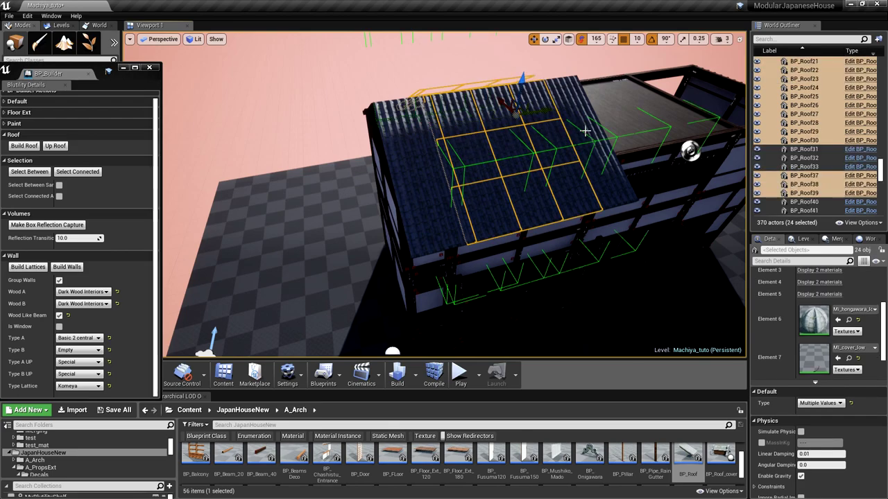
{"action": "left_click", "coordinate": [584, 131], "text": "ctrl"}
{"action": "left_click_drag", "start_coordinate": [576, 107], "coordinate": [676, 113], "text": "alt"}
Duplicate the mid-roof narrow strip to the roof's open end, and copy it with three full-width sections over the remaining bays
{"action": "right_click_drag", "start_coordinate": [654, 118], "coordinate": [502, 192]}
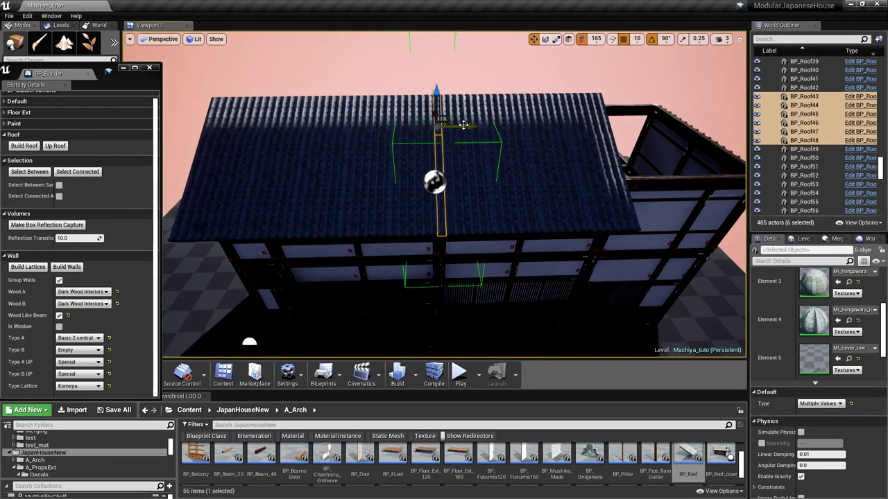
{"action": "left_click_drag", "start_coordinate": [464, 125], "coordinate": [632, 132], "text": "alt"}
{"action": "left_click", "coordinate": [598, 163]}
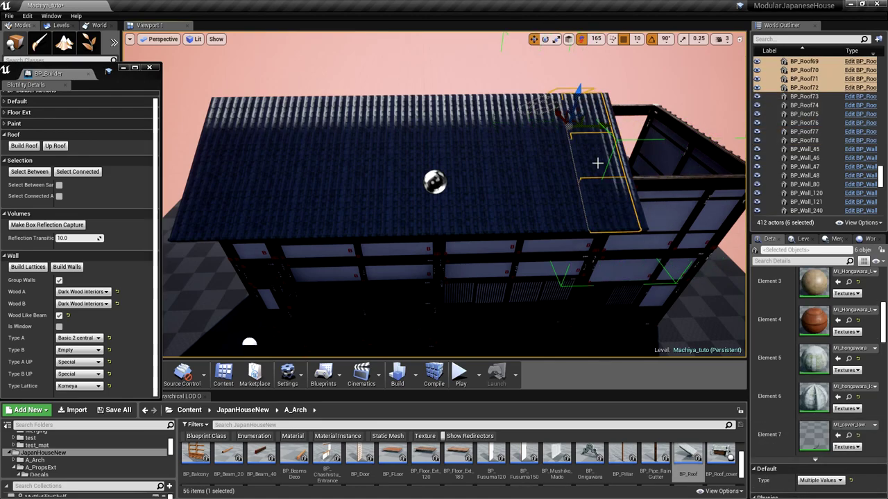
{"action": "scroll", "coordinate": [579, 168], "scroll_direction": "down", "scroll_amount": 1}
{"action": "left_click", "coordinate": [511, 182], "text": "ctrl"}
{"action": "left_click", "coordinate": [491, 181], "text": "ctrl"}
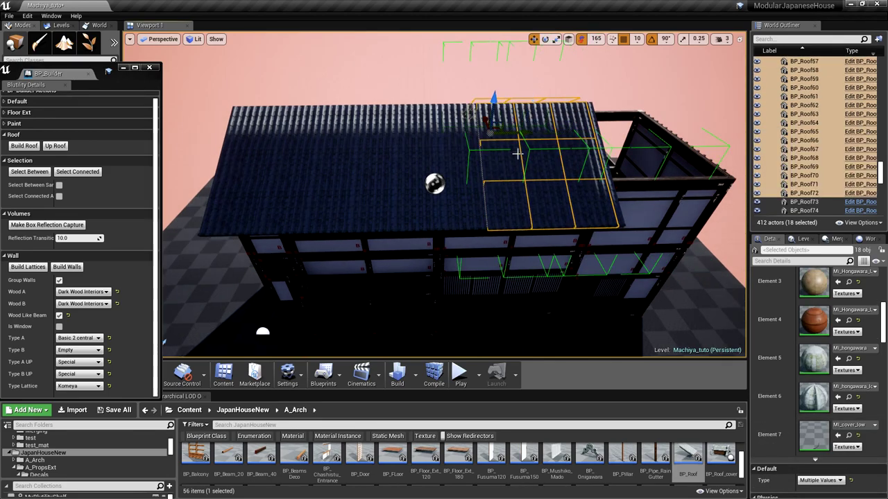
{"action": "left_click", "coordinate": [605, 148], "text": "ctrl"}
{"action": "left_click_drag", "start_coordinate": [607, 129], "coordinate": [708, 133], "text": "alt"}
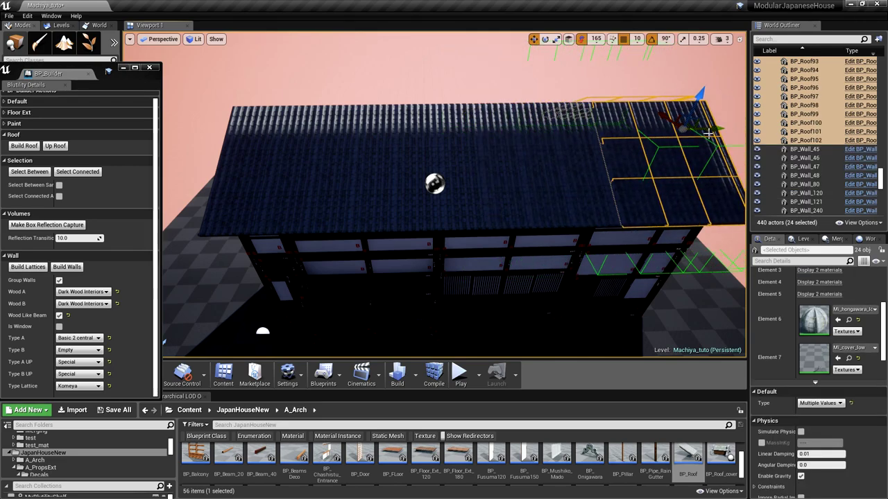
Examine how the roof meets the house's far gable end and select the narrow strip group at its edge
{"action": "scroll", "coordinate": [695, 150], "scroll_direction": "down", "scroll_amount": 3}
{"action": "right_click_drag", "start_coordinate": [597, 237], "coordinate": [701, 240]}
{"action": "key", "text": "w"}
{"action": "scroll", "coordinate": [555, 240], "scroll_direction": "down", "scroll_amount": 4}
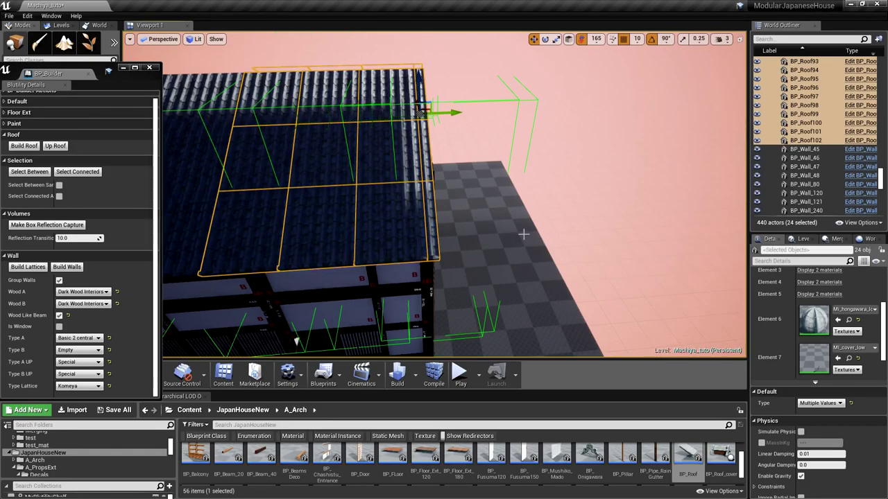
{"action": "right_click_drag", "start_coordinate": [525, 235], "coordinate": [478, 238]}
{"action": "left_click_drag", "start_coordinate": [545, 229], "coordinate": [549, 229], "text": "alt"}
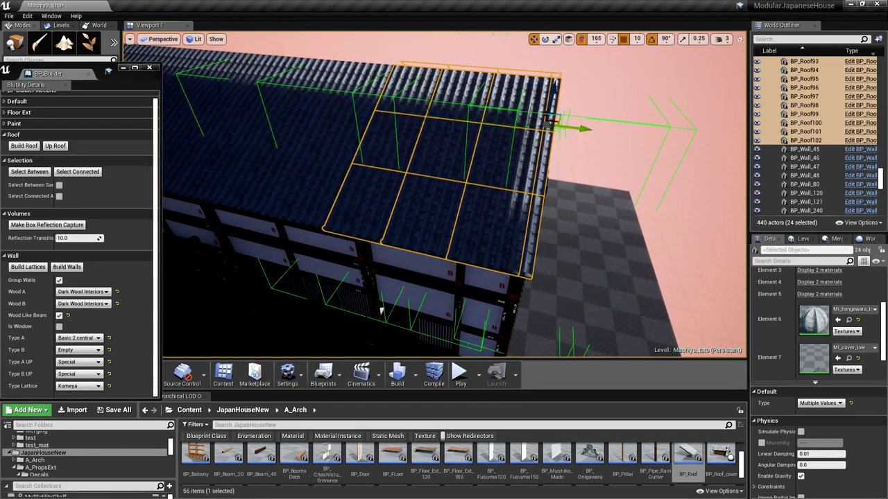
{"action": "left_click", "coordinate": [534, 239]}
{"action": "left_click_drag", "start_coordinate": [534, 239], "coordinate": [535, 239], "text": "alt"}
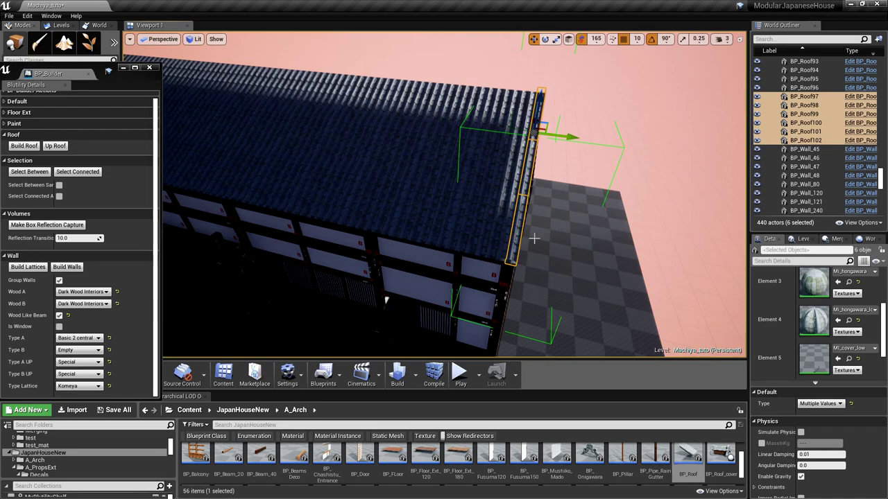
Duplicate the lowest roof piece at the gable edge, set the copy's type to Lateral R, and align it with the roof's edge
{"action": "key", "text": "shift+g"}
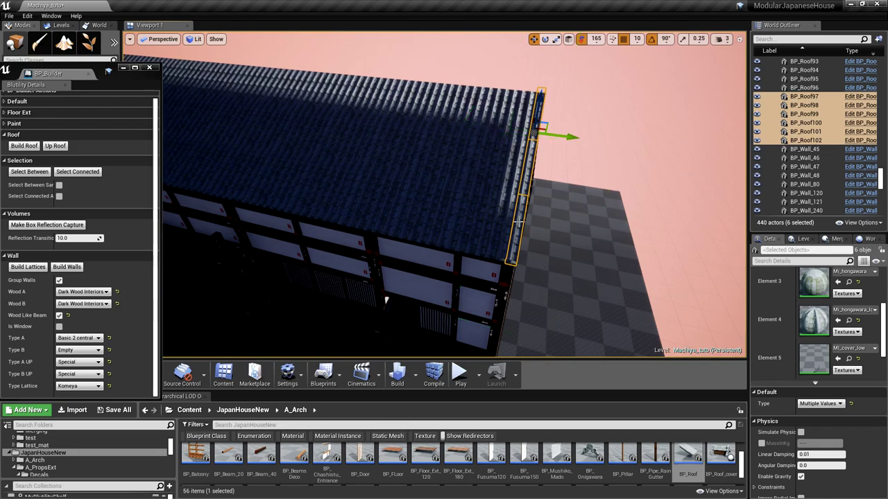
{"action": "left_click", "coordinate": [520, 222]}
{"action": "left_click_drag", "start_coordinate": [503, 196], "coordinate": [517, 202], "text": "alt"}
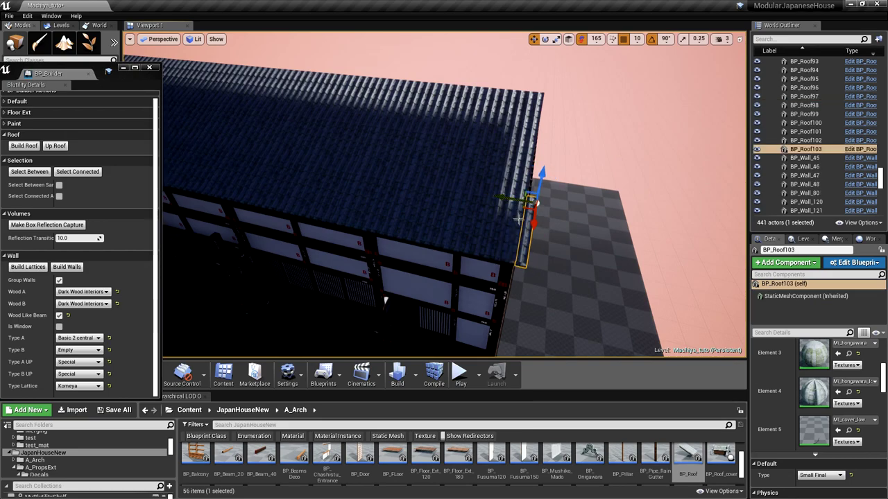
{"action": "scroll", "coordinate": [840, 367], "scroll_direction": "up", "scroll_amount": 8}
{"action": "scroll", "coordinate": [843, 381], "scroll_direction": "down", "scroll_amount": 8}
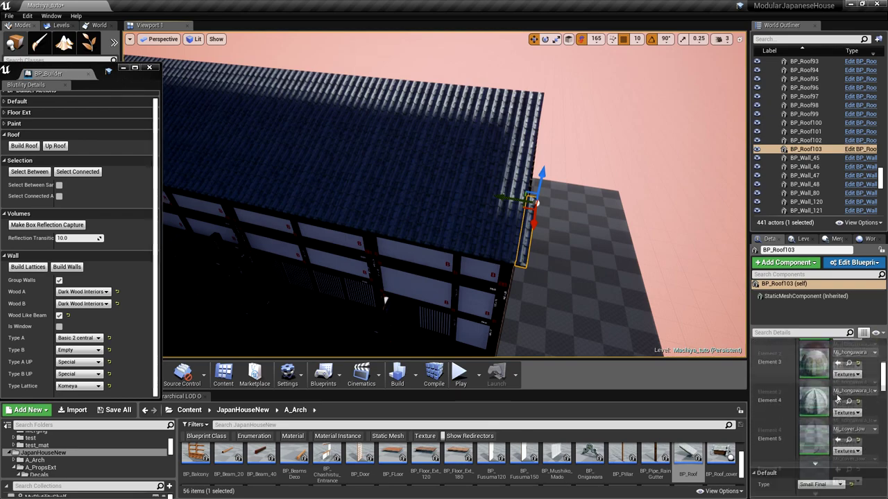
{"action": "scroll", "coordinate": [837, 400], "scroll_direction": "down", "scroll_amount": 3}
{"action": "left_click", "coordinate": [820, 396]}
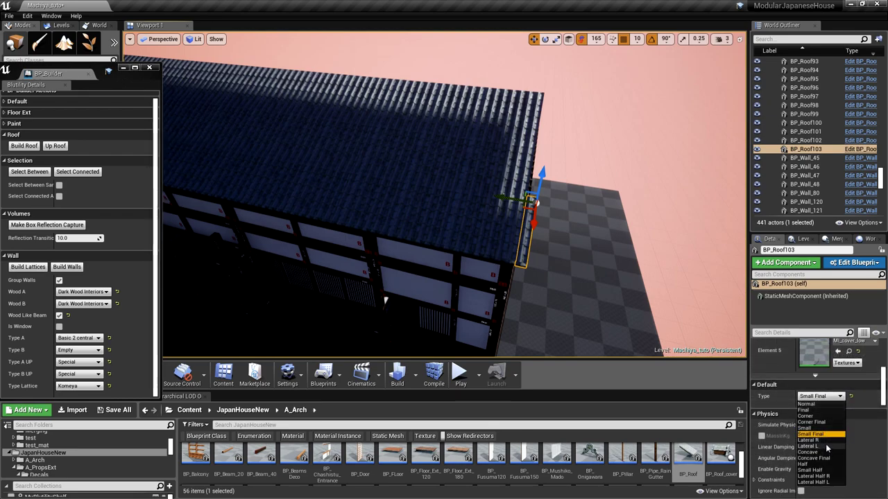
{"action": "left_click", "coordinate": [822, 440]}
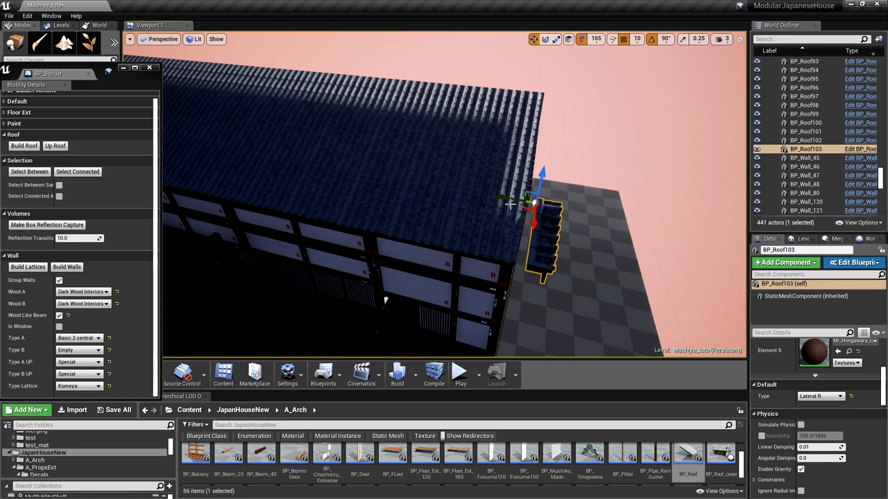
{"action": "left_click_drag", "start_coordinate": [510, 204], "coordinate": [500, 199]}
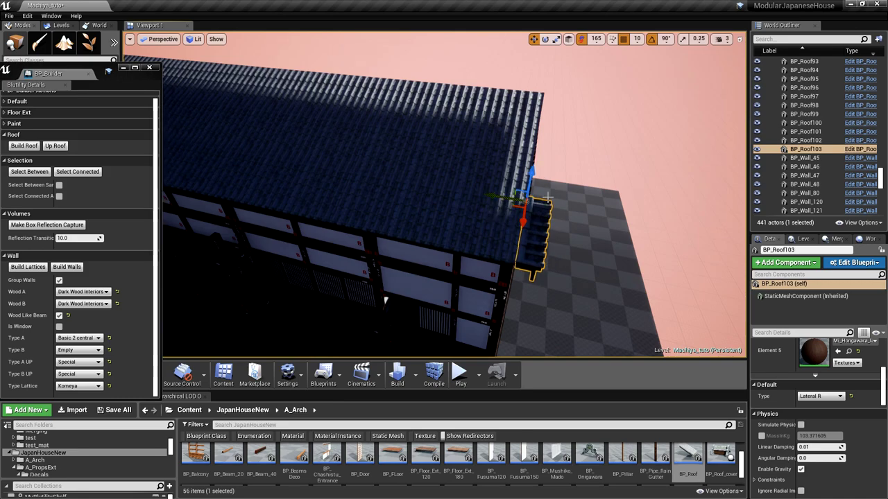
Duplicate the Lateral R edge piece twice up the slope to the ridge, aligning the copies with the gable edge
{"action": "left_click_drag", "start_coordinate": [523, 221], "coordinate": [539, 201], "text": "alt"}
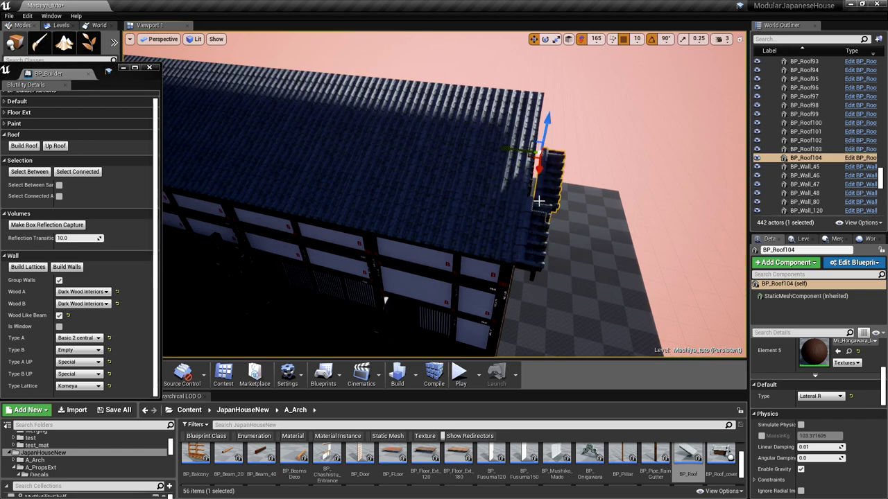
{"action": "left_click_drag", "start_coordinate": [535, 148], "coordinate": [519, 147]}
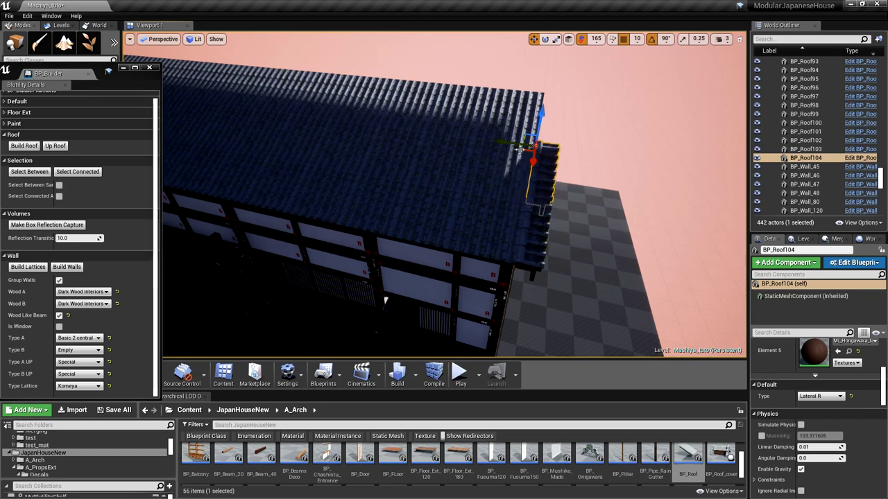
{"action": "left_click", "coordinate": [531, 224]}
{"action": "left_click", "coordinate": [546, 174]}
{"action": "left_click_drag", "start_coordinate": [533, 158], "coordinate": [542, 113], "text": "alt"}
Duplicate the opposite slope's lowest edge piece, set the copy to Lateral L, and repeat it twice up to the ridge
{"action": "right_click_drag", "start_coordinate": [543, 132], "coordinate": [565, 128]}
{"action": "right_click_drag", "start_coordinate": [466, 152], "coordinate": [444, 159]}
{"action": "left_click", "coordinate": [441, 177]}
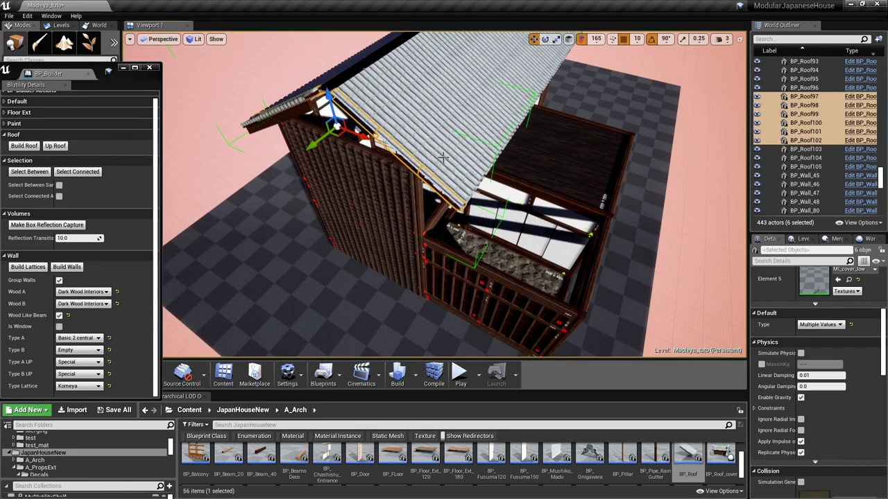
{"action": "left_click", "coordinate": [434, 179]}
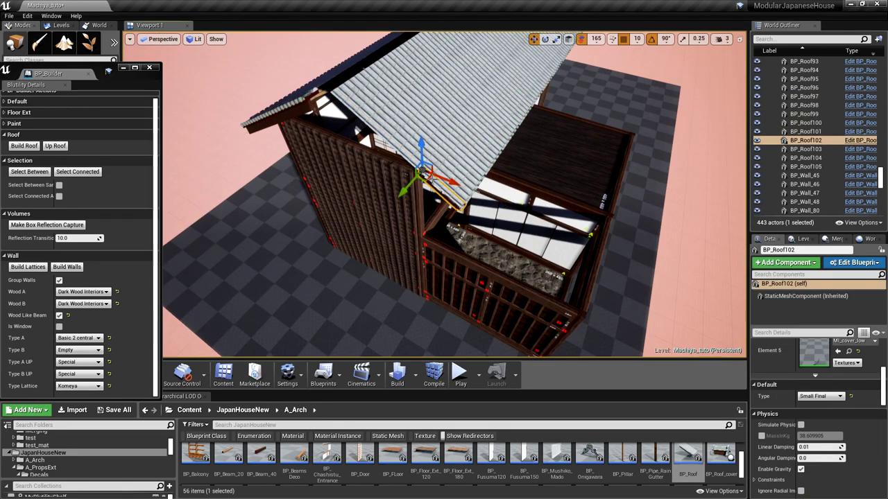
{"action": "left_click_drag", "start_coordinate": [414, 180], "coordinate": [410, 189], "text": "alt"}
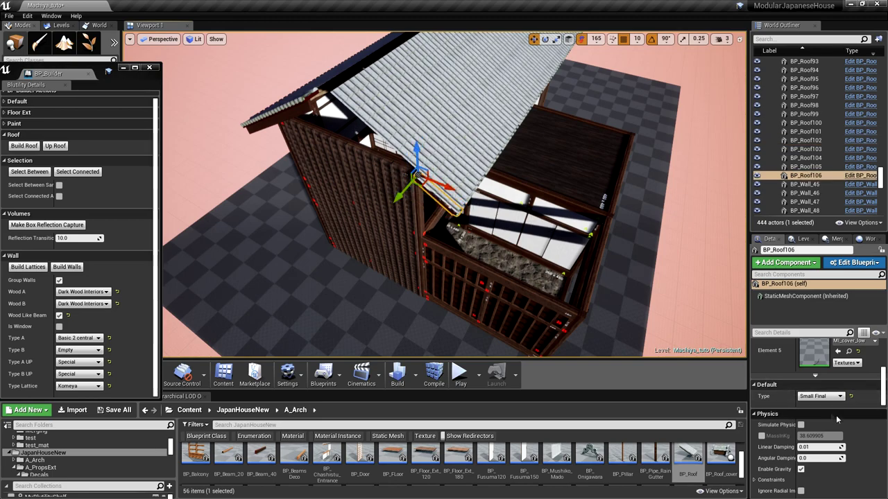
{"action": "left_click", "coordinate": [822, 396]}
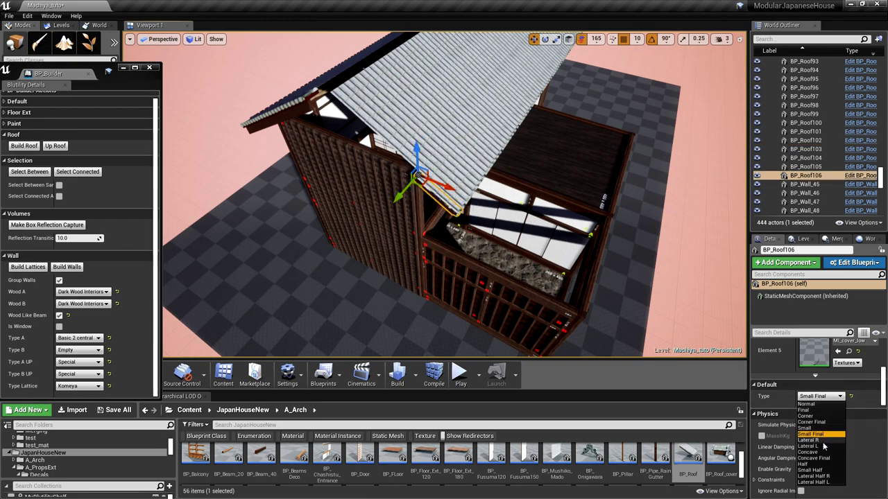
{"action": "left_click", "coordinate": [822, 447]}
{"action": "left_click_drag", "start_coordinate": [439, 184], "coordinate": [371, 111], "text": "alt"}
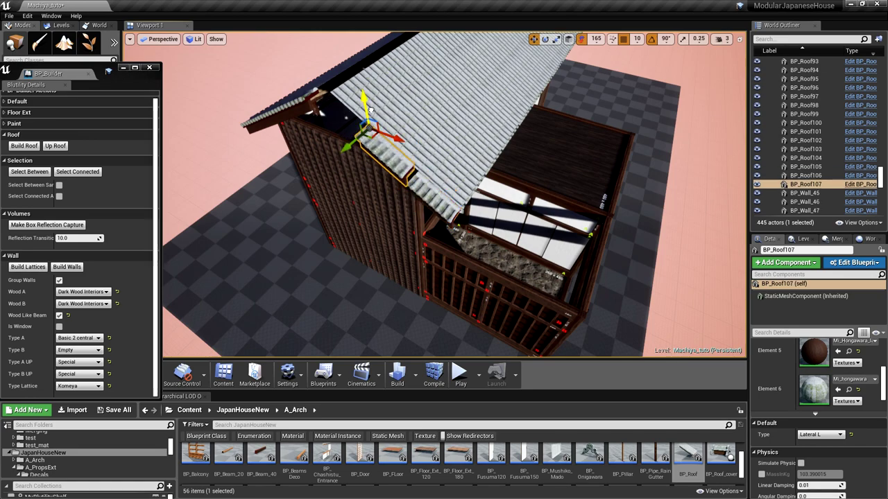
{"action": "left_click_drag", "start_coordinate": [391, 139], "coordinate": [350, 102], "text": "alt"}
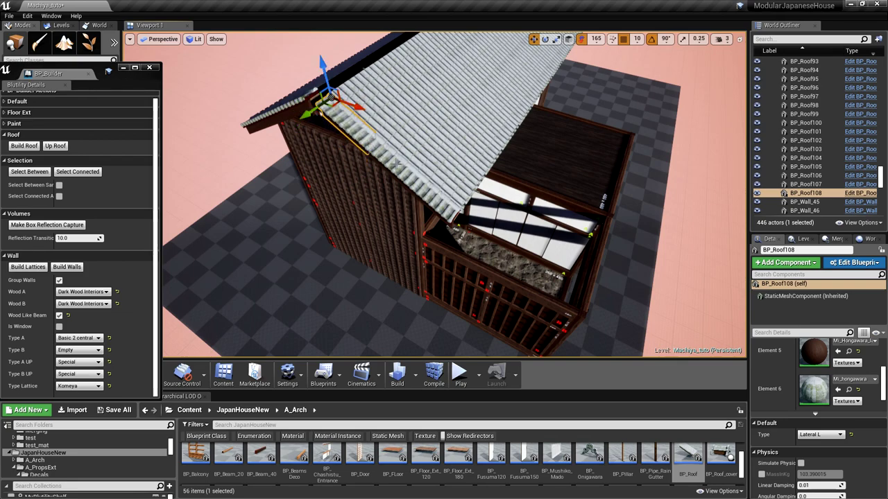
Select the three Lateral L and three Lateral R edge pieces and group them
{"action": "left_click", "coordinate": [381, 160], "text": "ctrl"}
{"action": "left_click", "coordinate": [419, 189], "text": "ctrl"}
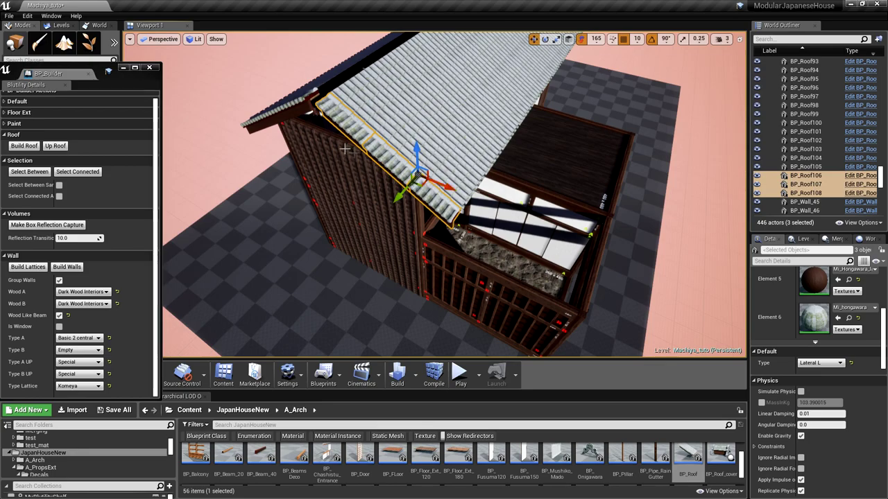
{"action": "right_click_drag", "start_coordinate": [296, 122], "coordinate": [236, 45]}
{"action": "key", "text": "f"}
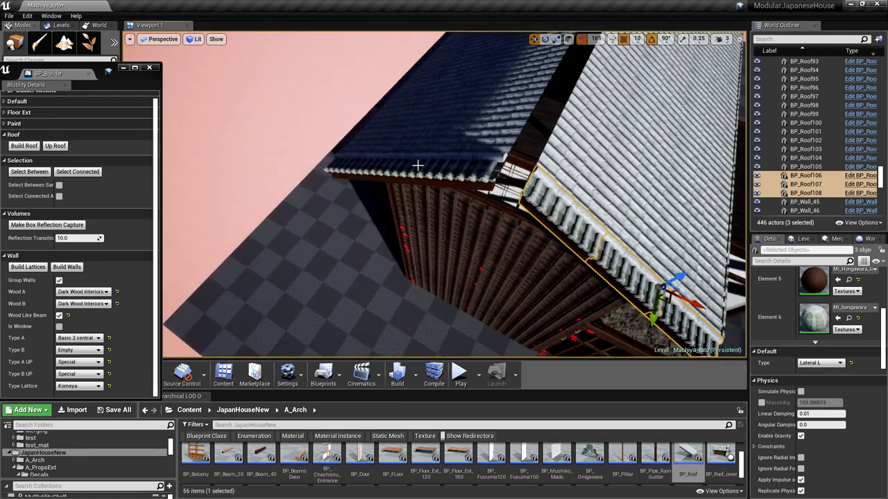
{"action": "left_click", "coordinate": [469, 173], "text": "ctrl"}
{"action": "left_click", "coordinate": [409, 172], "text": "ctrl"}
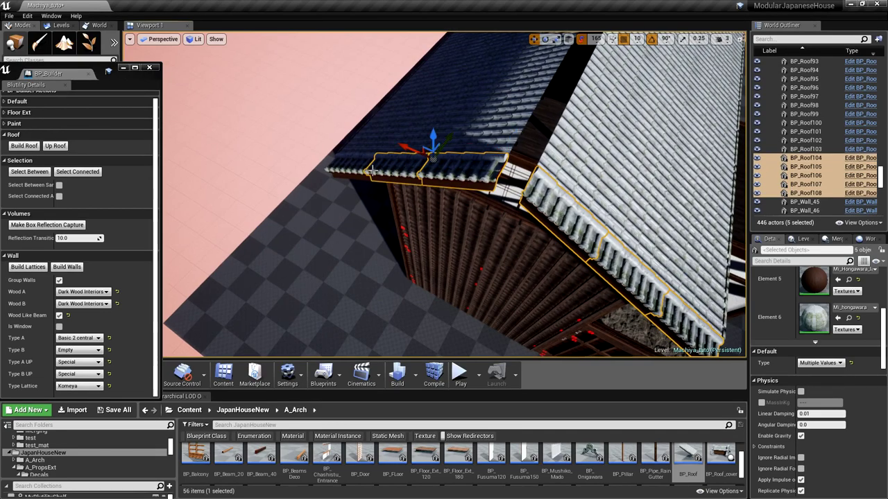
{"action": "left_click", "coordinate": [350, 167], "text": "ctrl"}
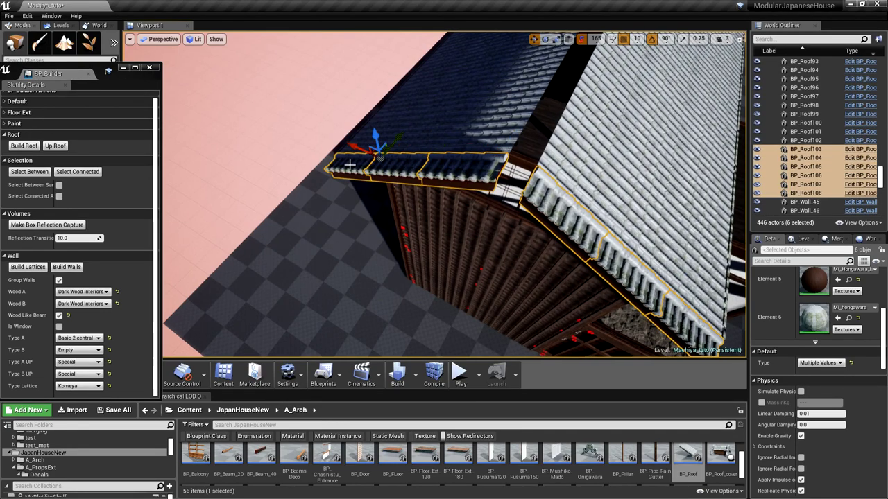
{"action": "key", "text": "ctrl+g"}
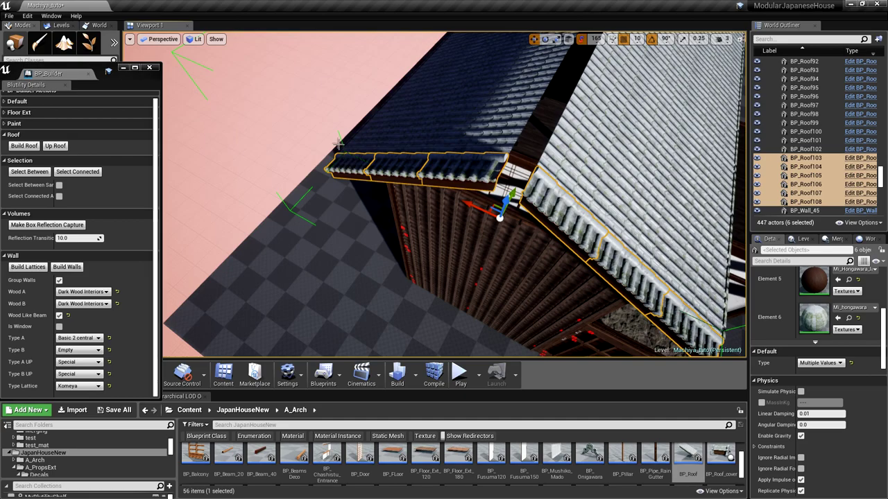
Duplicate the grouped gable edging, turn the copy around, and move it to the roof's opposite gable end
{"action": "scroll", "coordinate": [456, 134], "scroll_direction": "down", "scroll_amount": 5}
{"action": "right_click_drag", "start_coordinate": [456, 134], "coordinate": [477, 97]}
{"action": "key", "text": "e"}
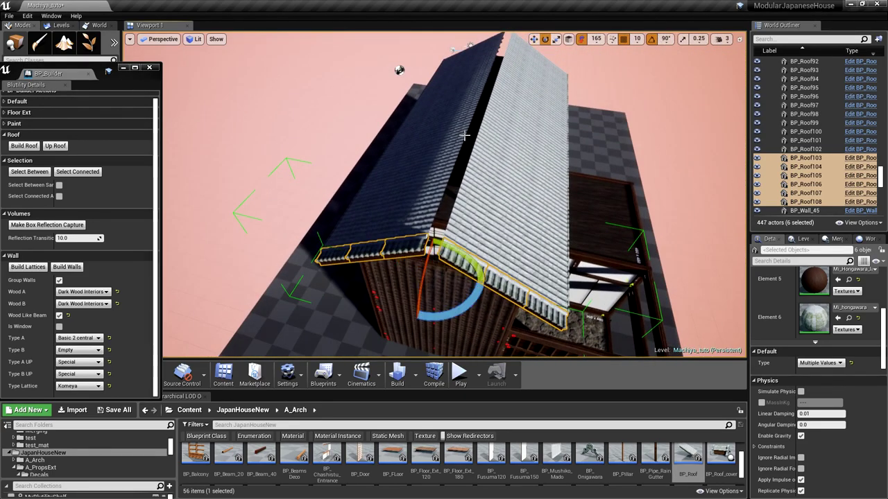
{"action": "scroll", "coordinate": [463, 136], "scroll_direction": "down", "scroll_amount": 2}
{"action": "left_click_drag", "start_coordinate": [456, 294], "coordinate": [370, 239], "text": "alt"}
{"action": "key", "text": "w"}
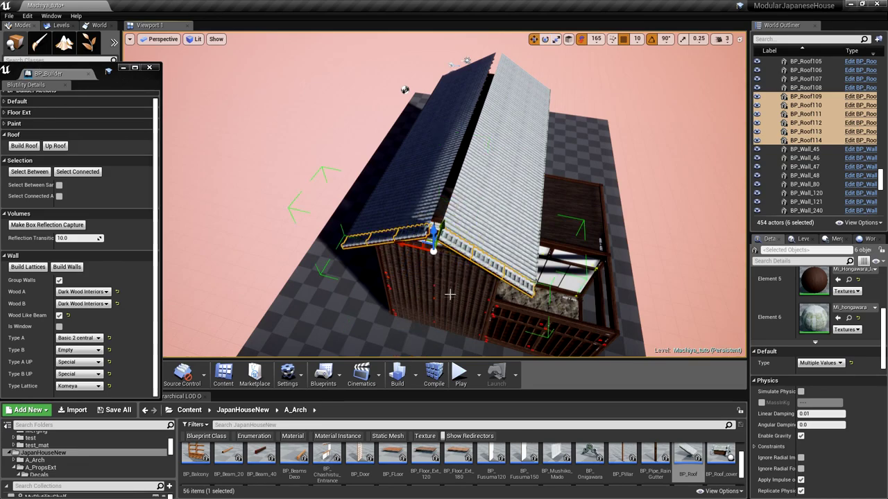
{"action": "left_click_drag", "start_coordinate": [437, 229], "coordinate": [534, 73]}
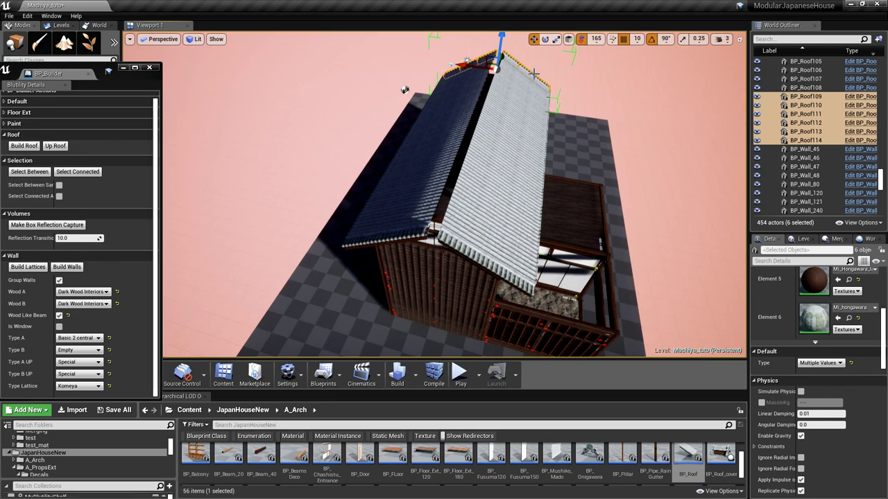
Place the SM_roof_hgw_top_small ridge piece at the near gable end's peak and rotate it to fit over the ridge
{"action": "right_click_drag", "start_coordinate": [492, 139], "coordinate": [495, 177]}
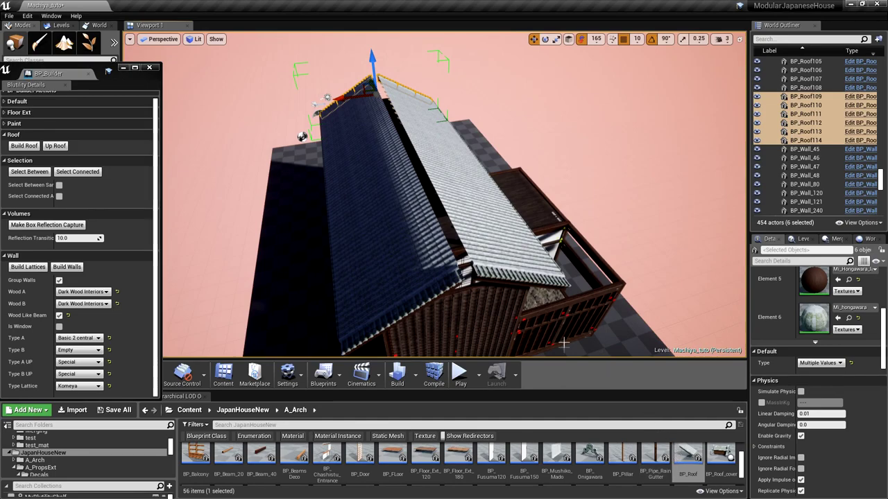
{"action": "scroll", "coordinate": [531, 468], "scroll_direction": "down", "scroll_amount": 2}
{"action": "scroll", "coordinate": [531, 468], "scroll_direction": "up", "scroll_amount": 1}
{"action": "scroll", "coordinate": [531, 470], "scroll_direction": "down", "scroll_amount": 1}
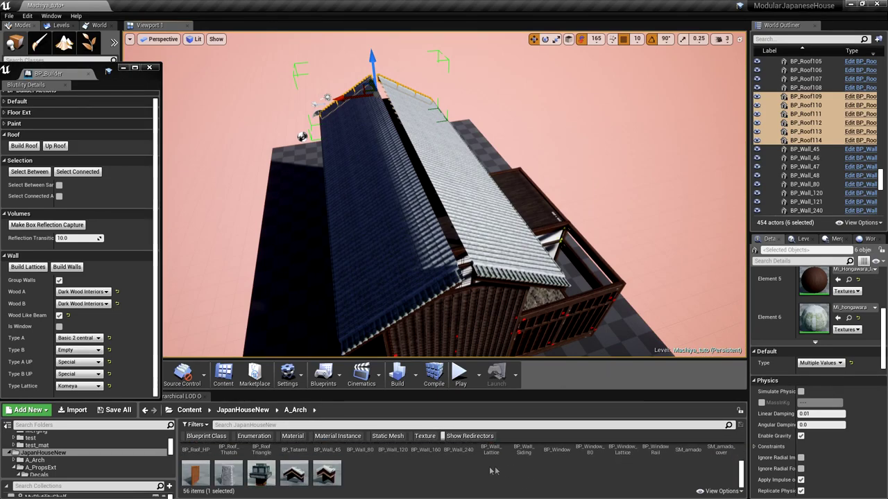
{"action": "left_click", "coordinate": [297, 475]}
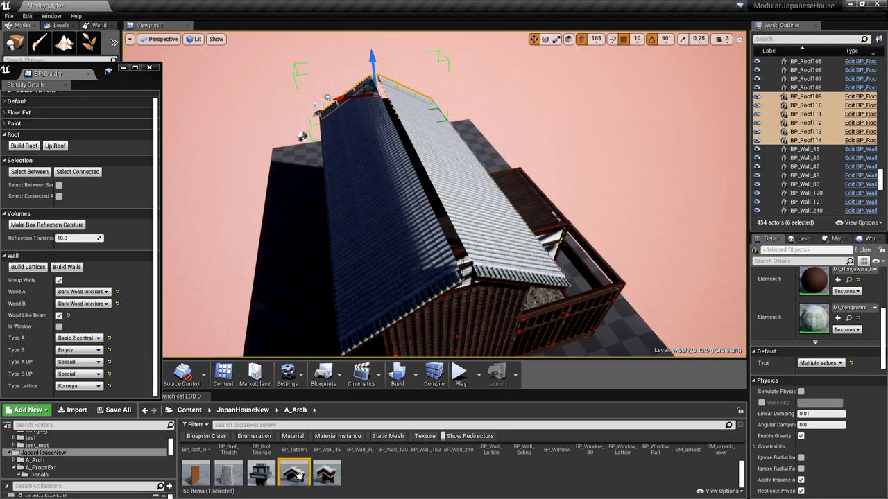
{"action": "left_click_drag", "start_coordinate": [333, 477], "coordinate": [464, 258]}
{"action": "scroll", "coordinate": [483, 283], "scroll_direction": "up", "scroll_amount": 3}
{"action": "right_click_drag", "start_coordinate": [491, 293], "coordinate": [495, 331]}
{"action": "key", "text": "e"}
{"action": "left_click_drag", "start_coordinate": [489, 272], "coordinate": [523, 282]}
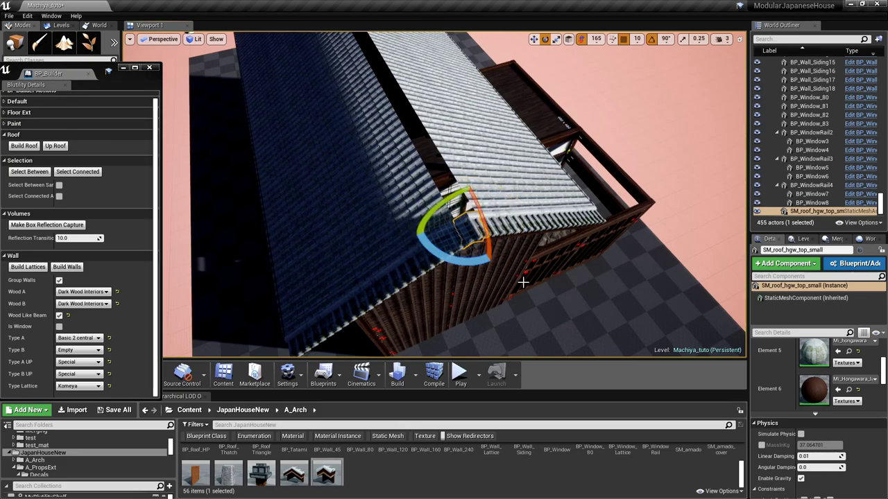
Duplicate the small ridge piece and move the copy to the ridge's far end
{"action": "right_click_drag", "start_coordinate": [507, 266], "coordinate": [466, 200]}
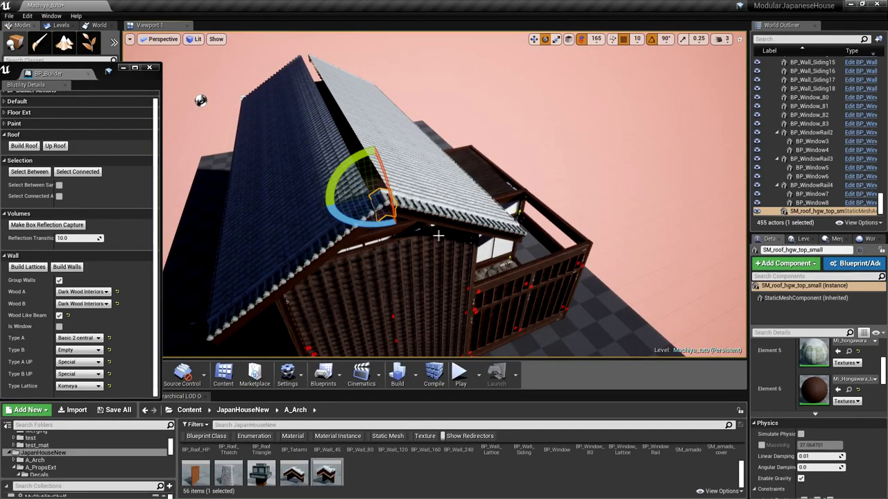
{"action": "left_click_drag", "start_coordinate": [372, 220], "coordinate": [308, 62], "text": "alt"}
{"action": "key", "text": "w"}
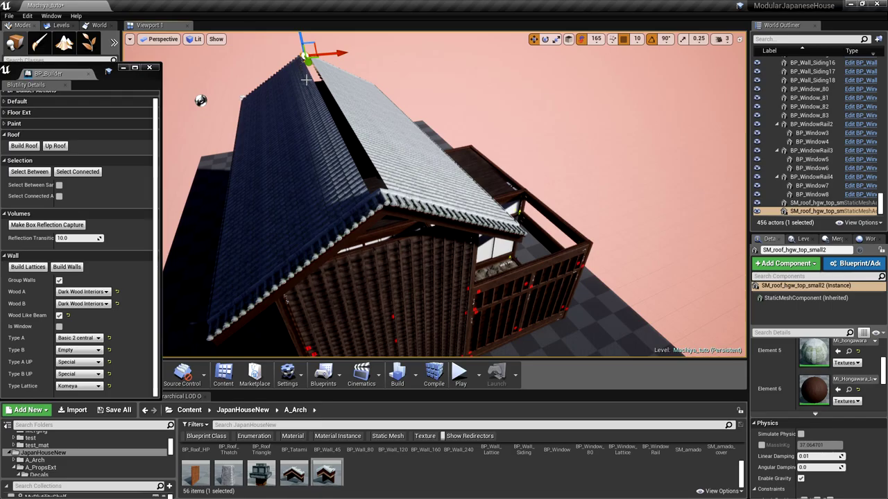
Enlarge the asset browser, place a BP_RoofTriangle in the gable, and raise it into the opening beneath the roof peak
{"action": "scroll", "coordinate": [326, 117], "scroll_direction": "down", "scroll_amount": 1}
{"action": "mouse_move", "coordinate": [327, 117]}
{"action": "right_mouse_down"}
{"action": "mouse_move", "coordinate": [330, 132]}
{"action": "mouse_move", "coordinate": [410, 187]}
{"action": "mouse_move", "coordinate": [277, 98]}
{"action": "mouse_move", "coordinate": [291, 83]}
{"action": "mouse_move", "coordinate": [333, 117]}
{"action": "right_mouse_up"}
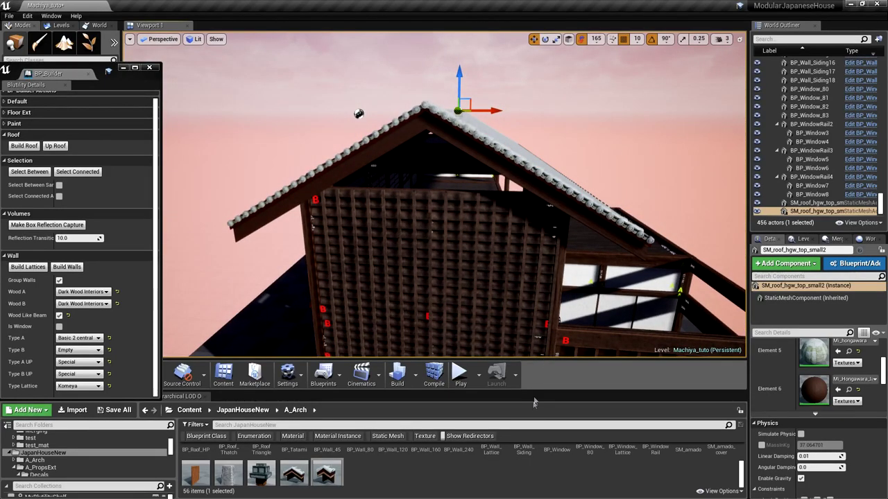
{"action": "scroll", "coordinate": [521, 471], "scroll_direction": "up", "scroll_amount": 3}
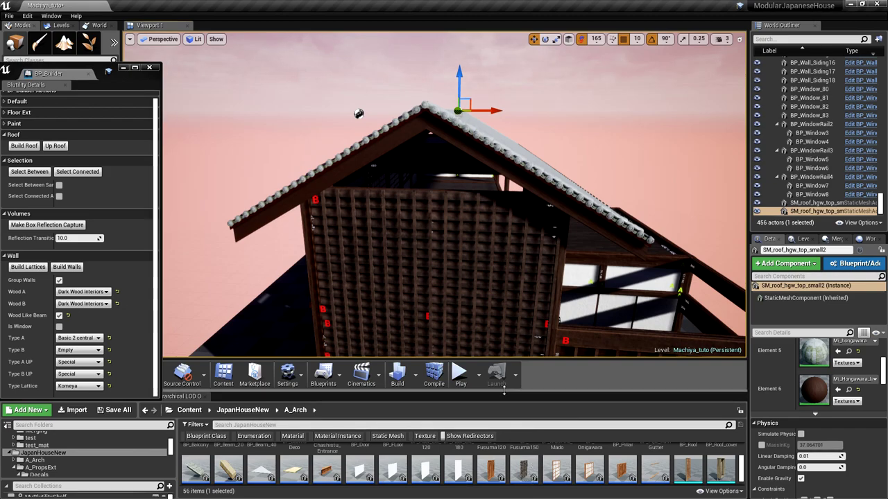
{"action": "left_click_drag", "start_coordinate": [505, 397], "coordinate": [505, 338]}
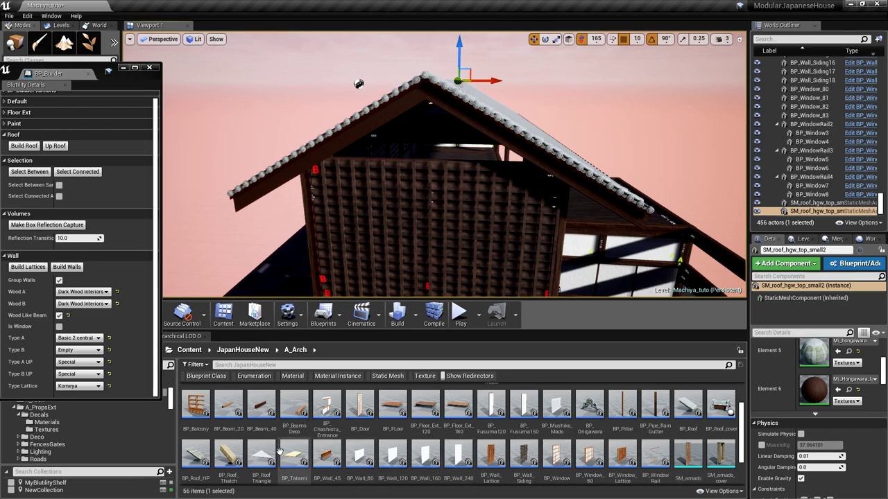
{"action": "left_click", "coordinate": [258, 461]}
{"action": "left_click_drag", "start_coordinate": [382, 316], "coordinate": [433, 220]}
{"action": "left_click_drag", "start_coordinate": [433, 186], "coordinate": [431, 108]}
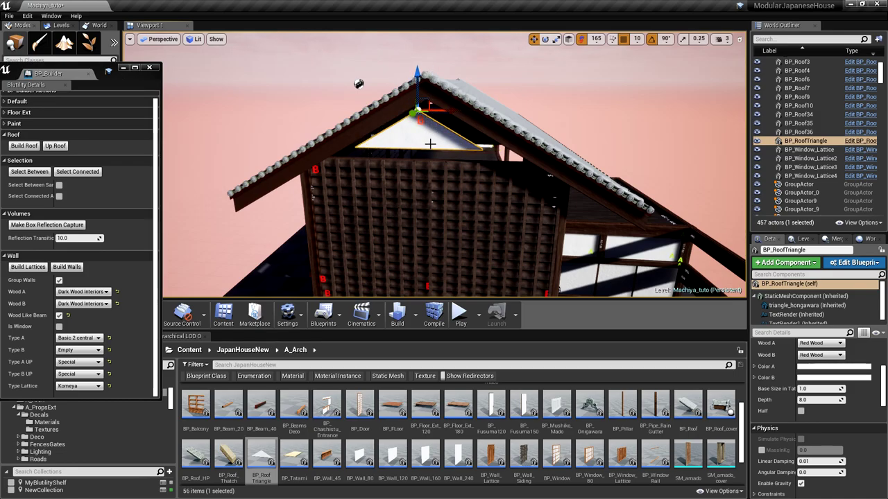
Move the roof triangle up and across so its apex sits centred beneath the ridge
{"action": "scroll", "coordinate": [427, 147], "scroll_direction": "up", "scroll_amount": 6}
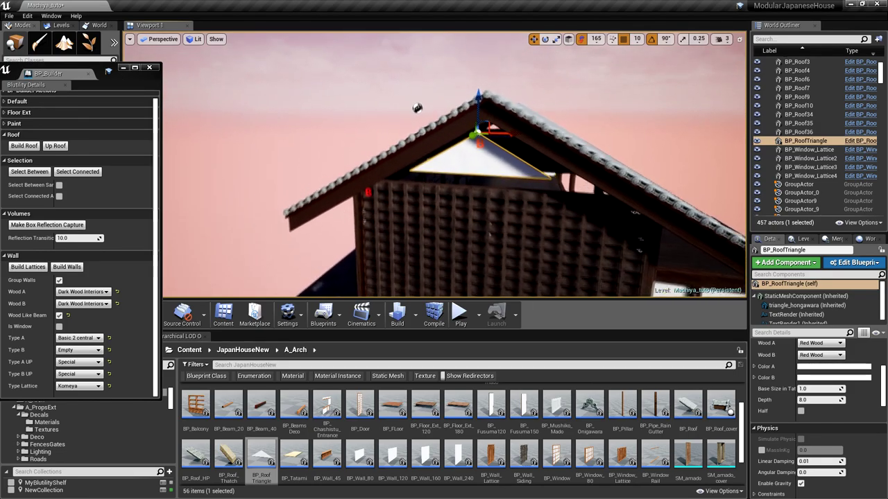
{"action": "scroll", "coordinate": [425, 147], "scroll_direction": "down", "scroll_amount": 4}
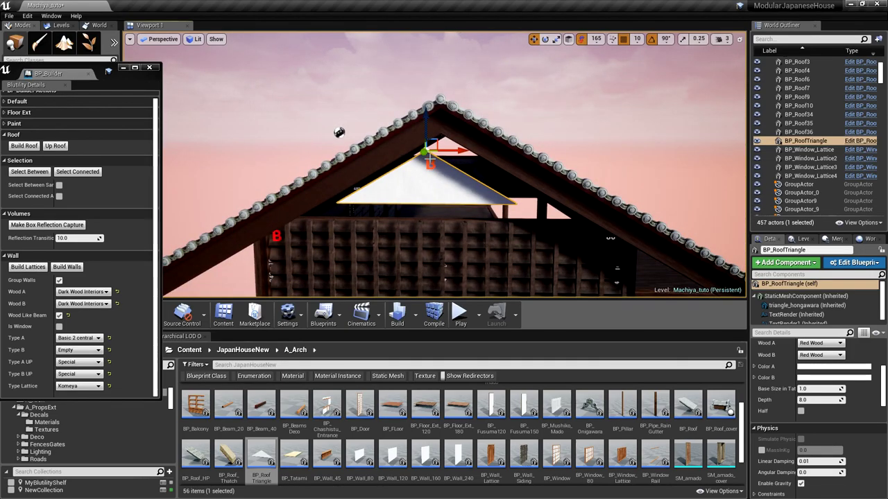
{"action": "left_click_drag", "start_coordinate": [425, 143], "coordinate": [443, 91]}
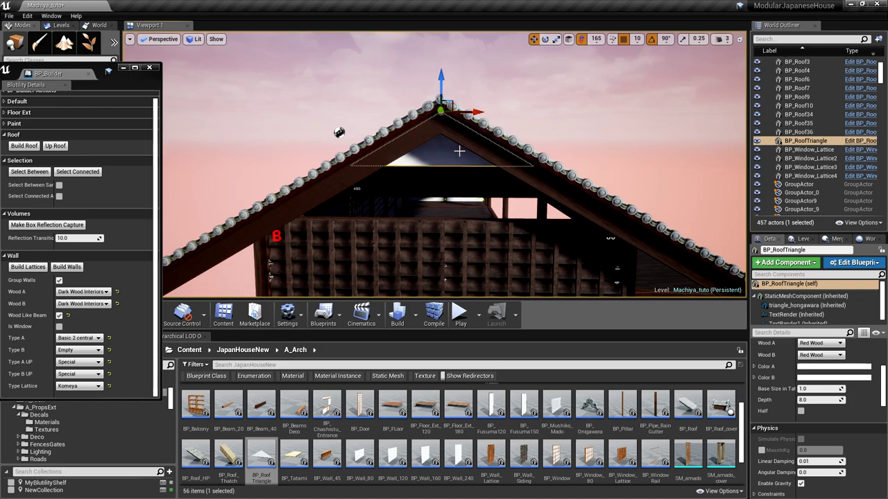
{"action": "scroll", "coordinate": [459, 150], "scroll_direction": "down", "scroll_amount": 2}
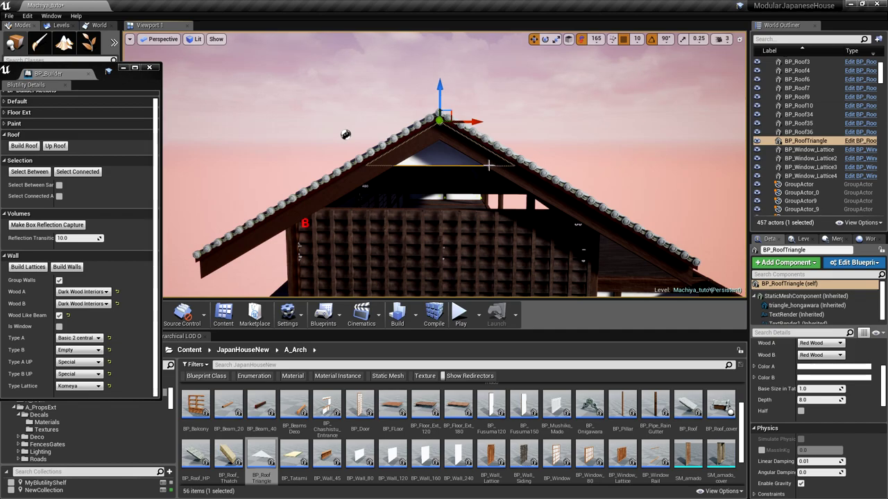
{"action": "scroll", "coordinate": [461, 147], "scroll_direction": "up", "scroll_amount": 4}
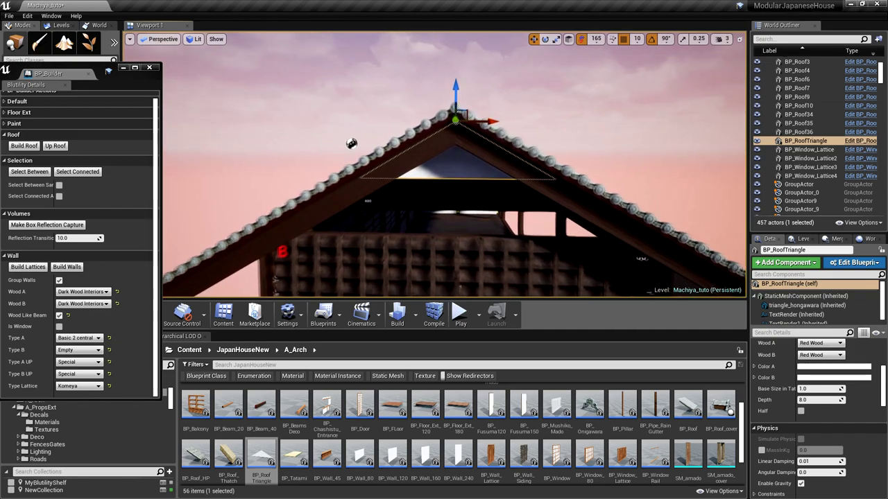
{"action": "scroll", "coordinate": [459, 148], "scroll_direction": "down", "scroll_amount": 3}
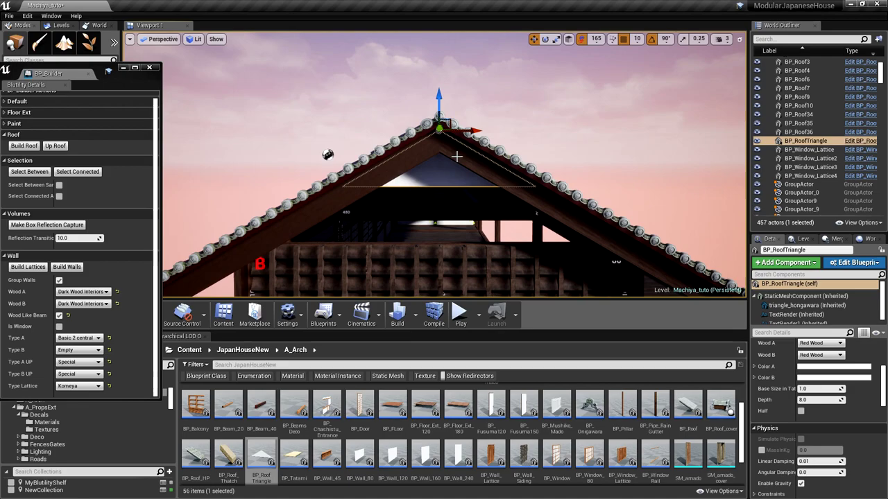
{"action": "right_click_drag", "start_coordinate": [454, 157], "coordinate": [445, 175]}
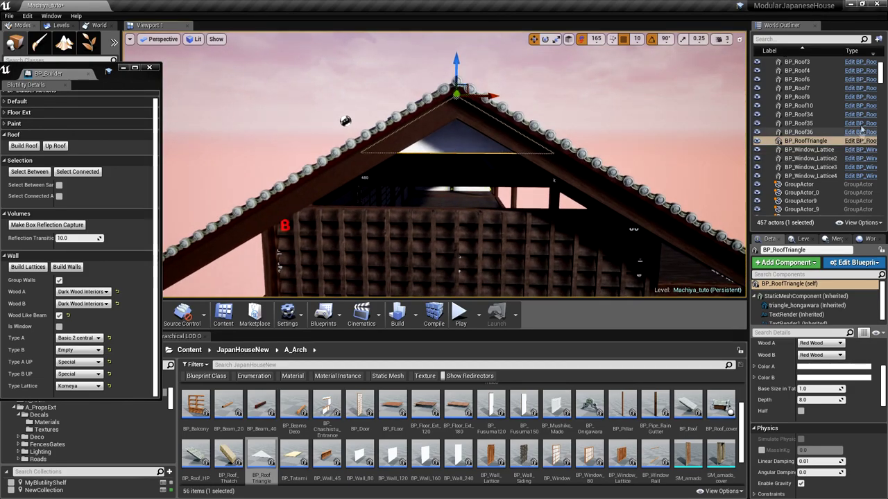
{"action": "left_click_drag", "start_coordinate": [881, 76], "coordinate": [882, 70]}
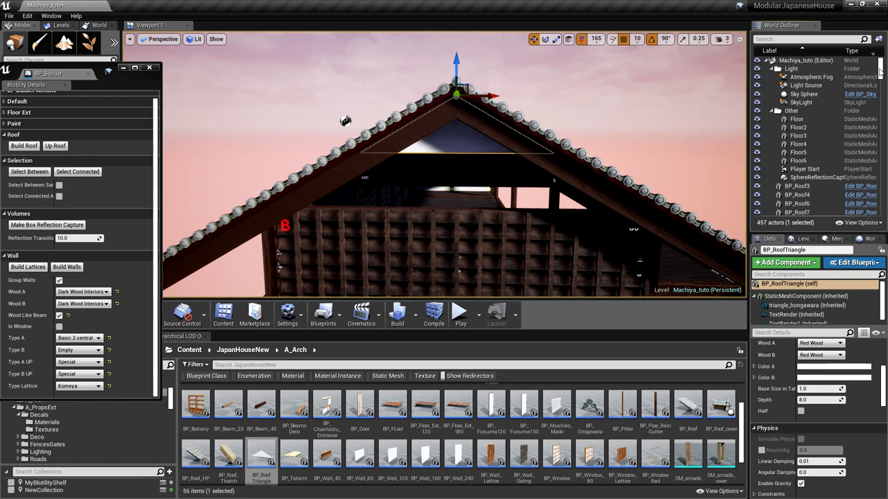
{"action": "scroll", "coordinate": [879, 75], "scroll_direction": "down", "scroll_amount": 2}
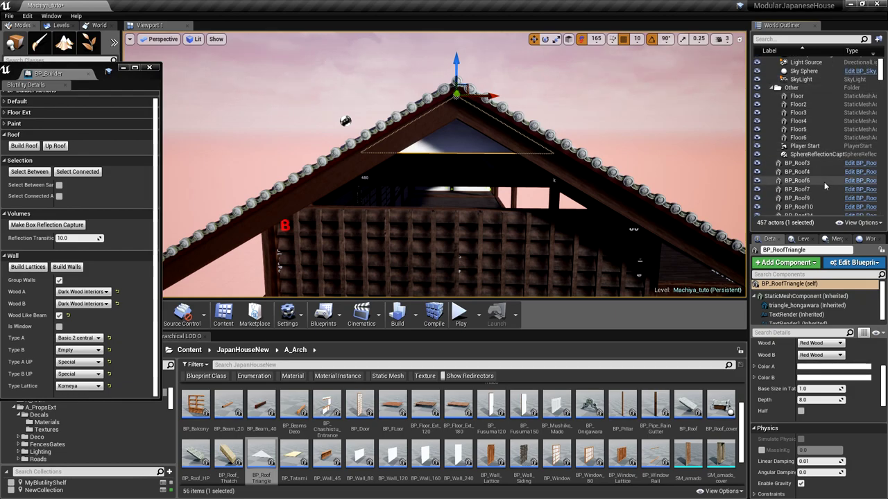
{"action": "left_click", "coordinate": [804, 164]}
{"action": "scroll", "coordinate": [816, 186], "scroll_direction": "down", "scroll_amount": 2}
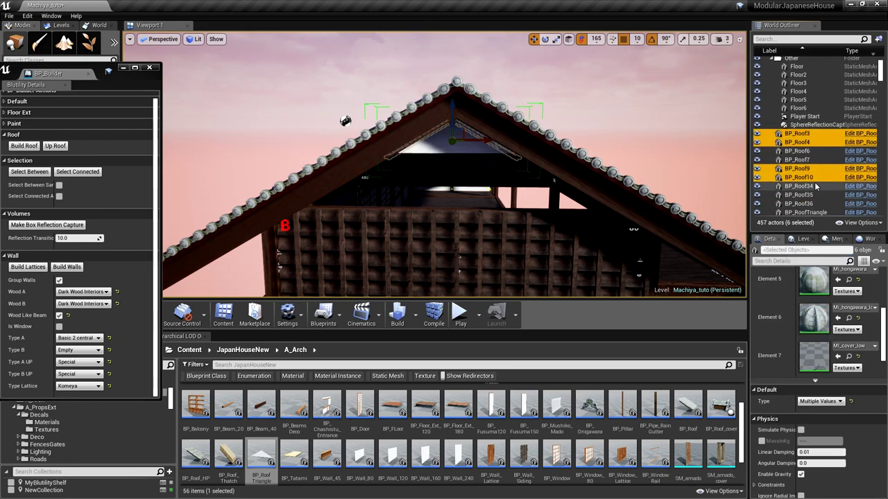
{"action": "scroll", "coordinate": [816, 186], "scroll_direction": "down", "scroll_amount": 3}
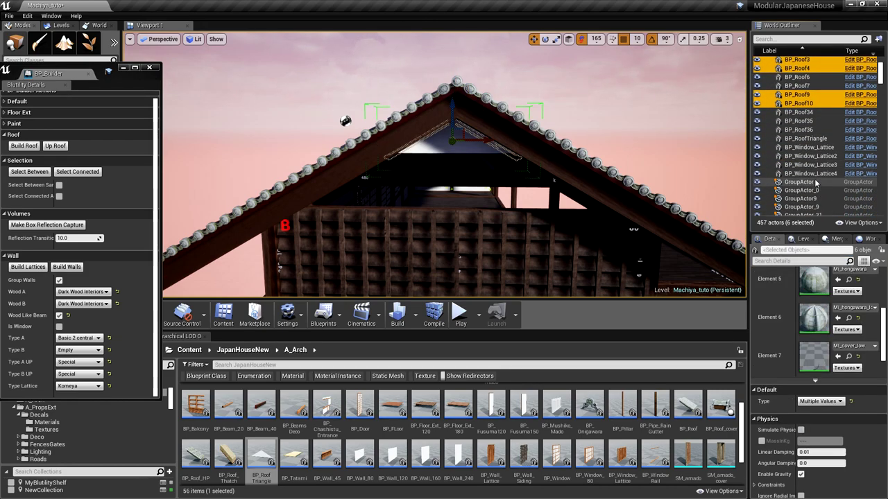
{"action": "left_click", "coordinate": [817, 172], "text": "shift"}
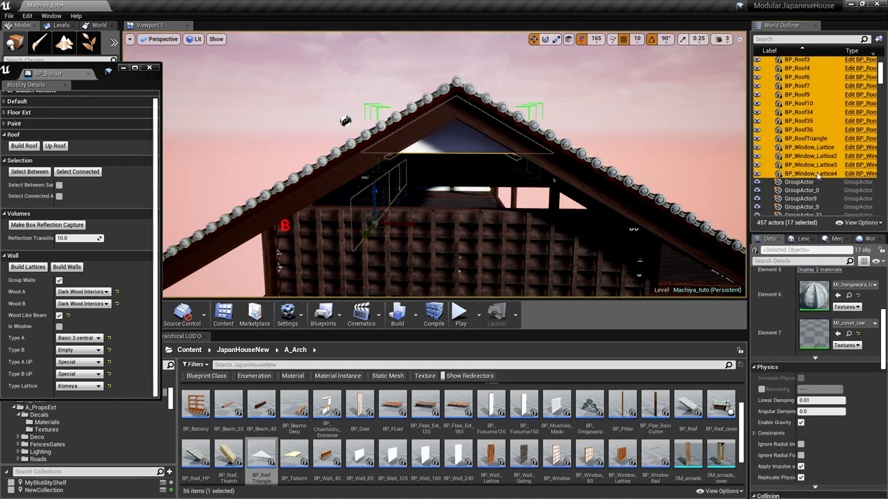
{"action": "scroll", "coordinate": [823, 184], "scroll_direction": "down", "scroll_amount": 10}
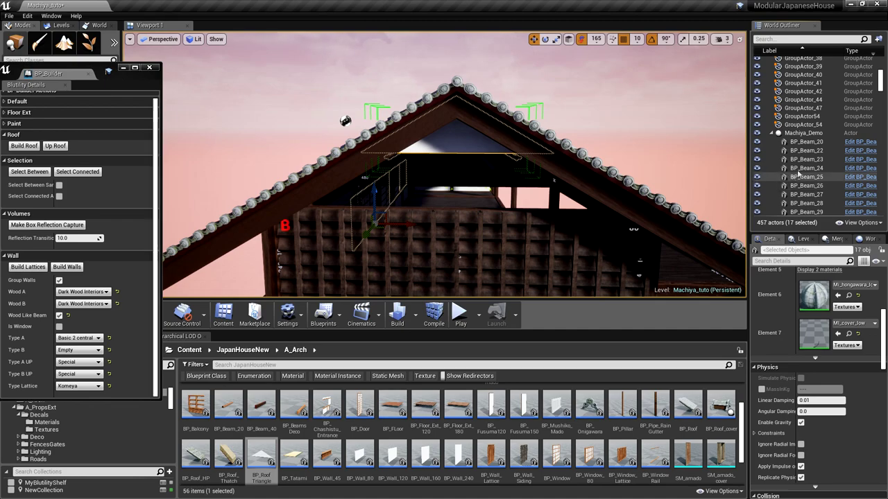
Select the loose roof, roof triangle and lattice window actors, BP_Roof3 through BP_Window_Lattice4, and attach them to Machiya_Demo
{"action": "mouse_move", "coordinate": [403, 226]}
{"action": "right_mouse_down"}
{"action": "mouse_move", "coordinate": [313, 243]}
{"action": "mouse_move", "coordinate": [299, 259]}
{"action": "mouse_move", "coordinate": [409, 225]}
{"action": "right_mouse_up"}
{"action": "key", "text": "w"}
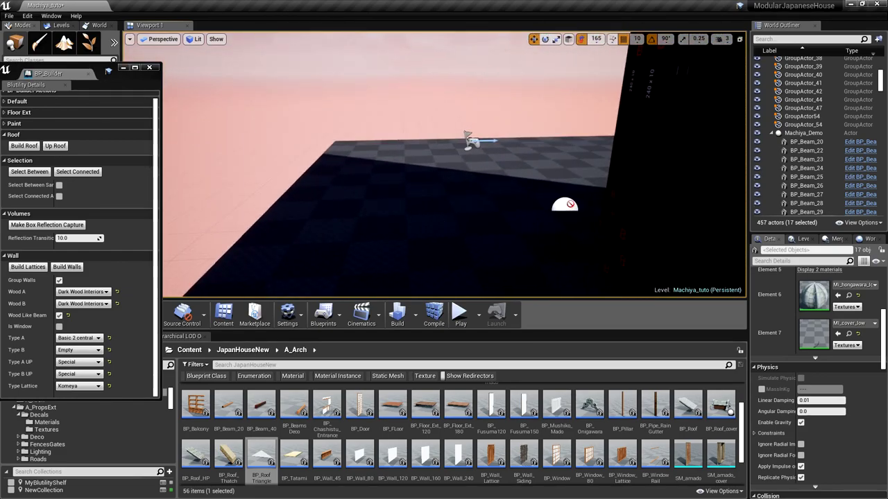
{"action": "scroll", "coordinate": [570, 208], "scroll_direction": "up", "scroll_amount": 2}
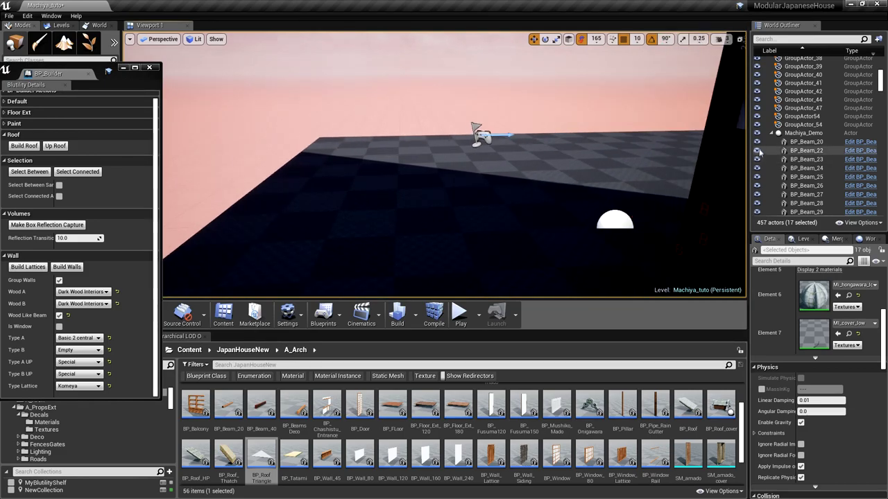
{"action": "left_click", "coordinate": [770, 131]}
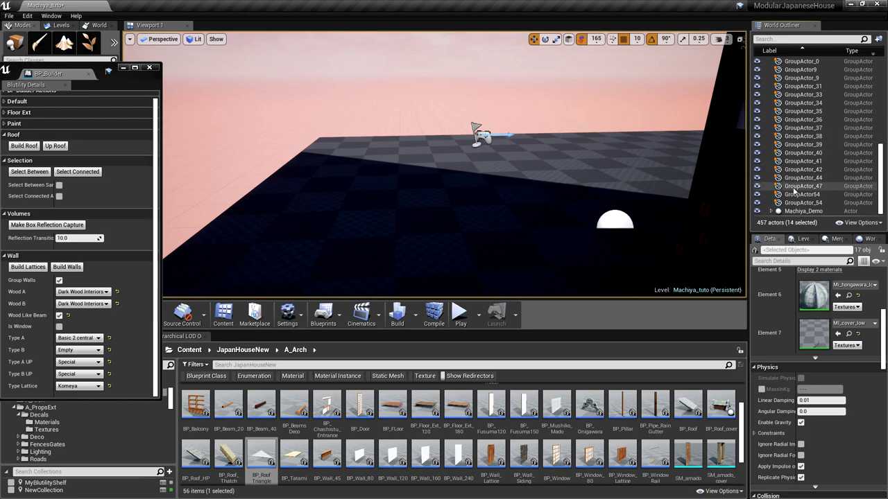
{"action": "scroll", "coordinate": [801, 157], "scroll_direction": "down", "scroll_amount": 1}
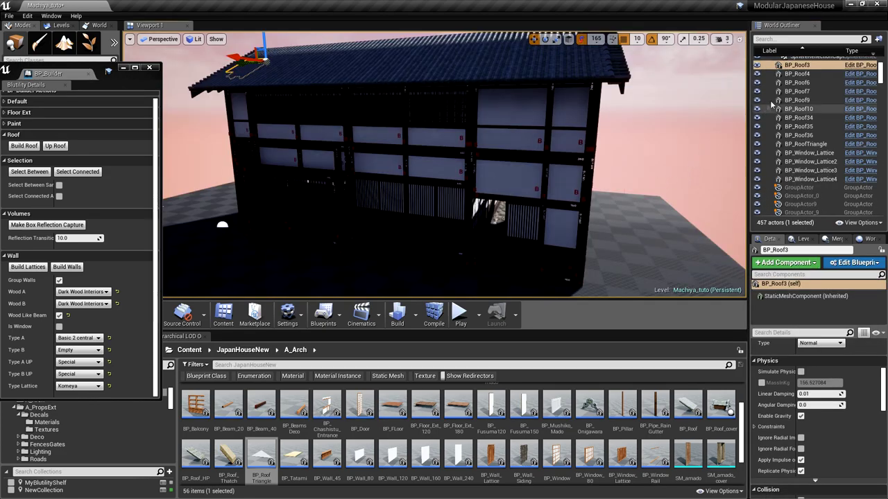
{"action": "left_click", "coordinate": [819, 180], "text": "shift"}
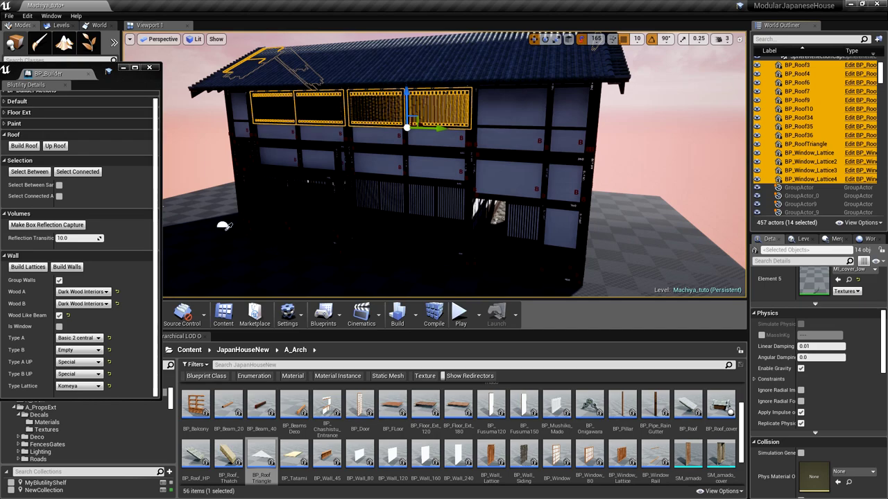
{"action": "key", "text": "Delete"}
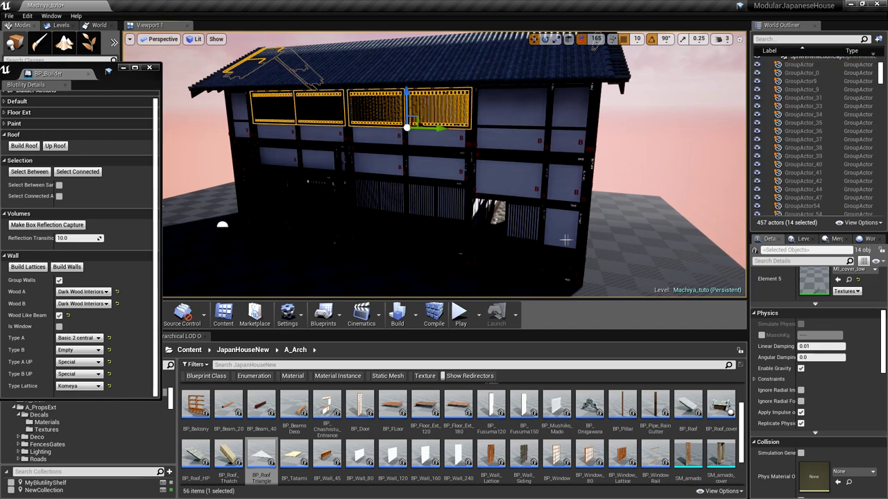
Collapse Machiya_Demo in the outliner and check the list for building pieces still outside it
{"action": "scroll", "coordinate": [881, 86], "scroll_direction": "down", "scroll_amount": 5}
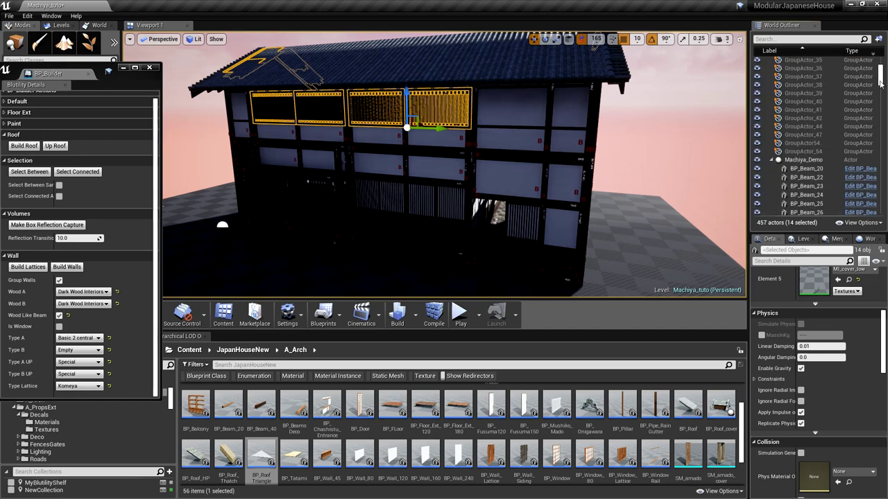
{"action": "left_click", "coordinate": [771, 97]}
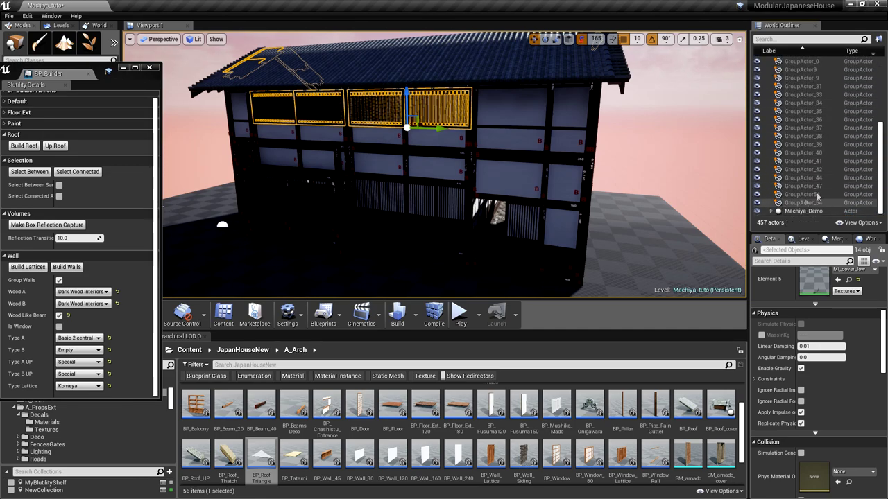
{"action": "scroll", "coordinate": [882, 194], "scroll_direction": "up", "scroll_amount": 5}
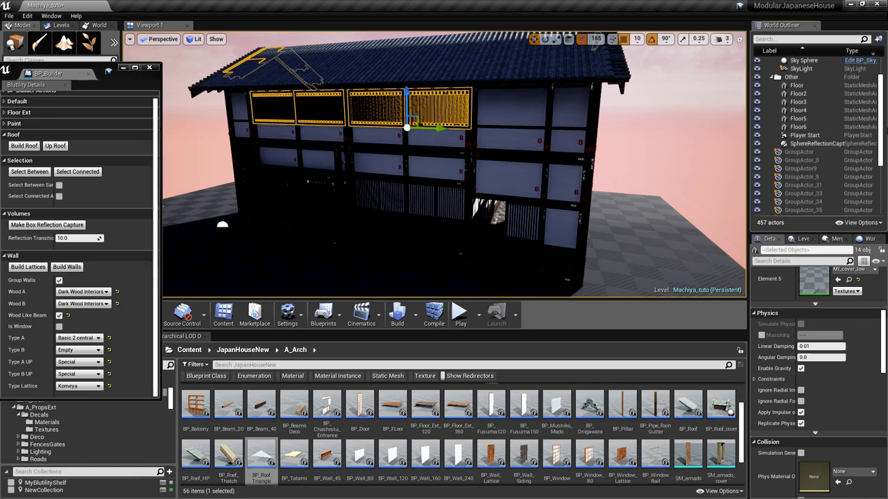
{"action": "scroll", "coordinate": [818, 139], "scroll_direction": "up", "scroll_amount": 1}
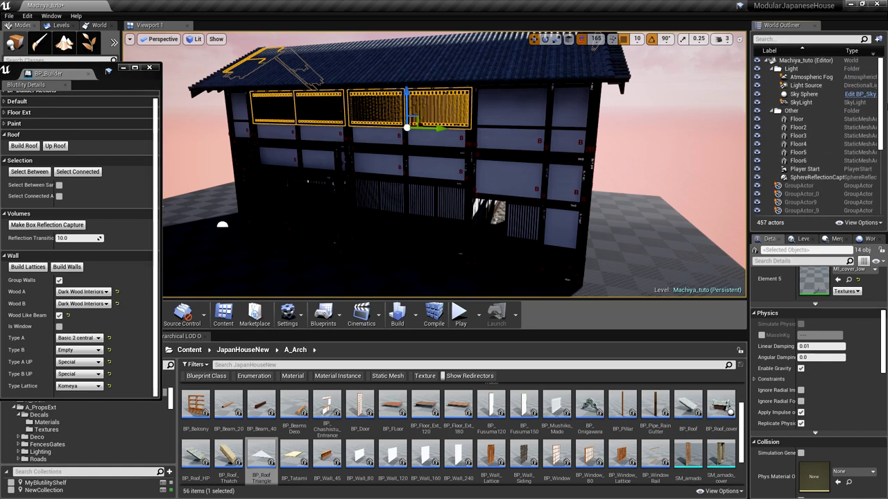
{"action": "left_click_drag", "start_coordinate": [886, 122], "coordinate": [884, 204]}
Select the roof triangle in the gable and examine how well it fills the opening above the wall
{"action": "right_click_drag", "start_coordinate": [629, 175], "coordinate": [633, 151]}
{"action": "mouse_move", "coordinate": [545, 143]}
{"action": "right_mouse_down"}
{"action": "mouse_move", "coordinate": [627, 140]}
{"action": "mouse_move", "coordinate": [613, 143]}
{"action": "mouse_move", "coordinate": [600, 129]}
{"action": "mouse_move", "coordinate": [545, 142]}
{"action": "right_mouse_up"}
{"action": "scroll", "coordinate": [539, 146], "scroll_direction": "down", "scroll_amount": 5}
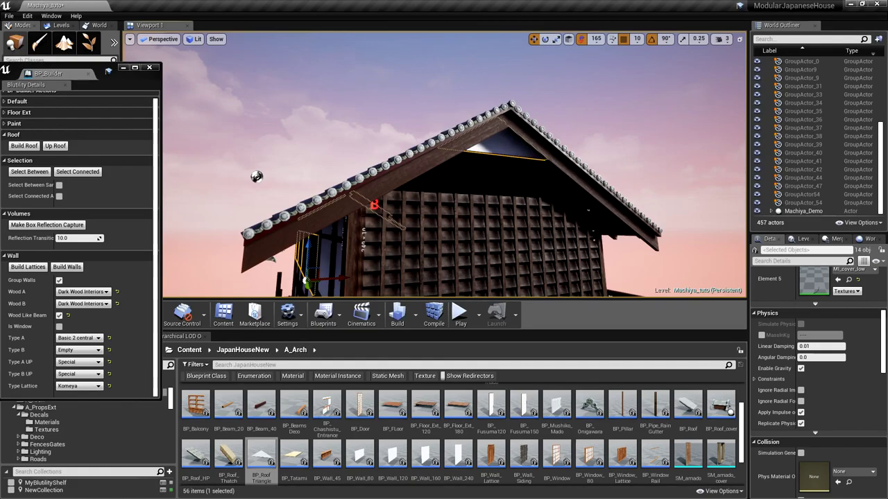
{"action": "left_click", "coordinate": [509, 153]}
{"action": "key", "text": "f"}
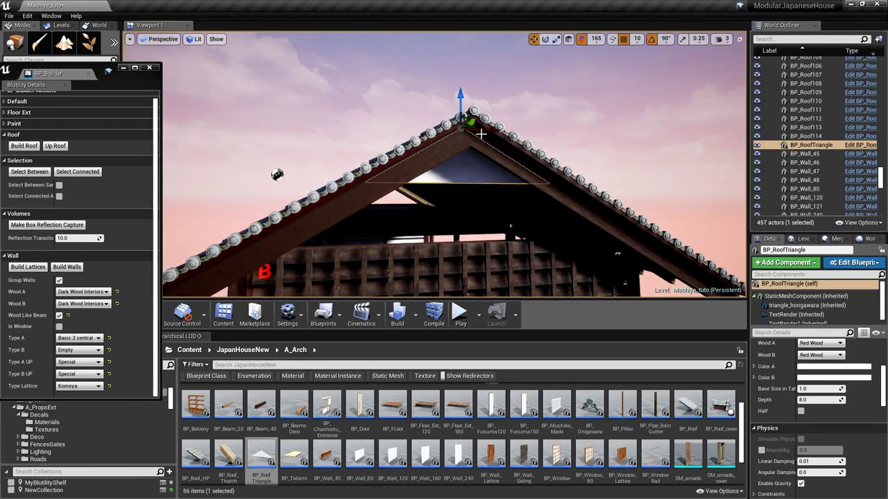
{"action": "right_click_drag", "start_coordinate": [496, 135], "coordinate": [423, 161]}
{"action": "right_click_drag", "start_coordinate": [487, 206], "coordinate": [512, 184]}
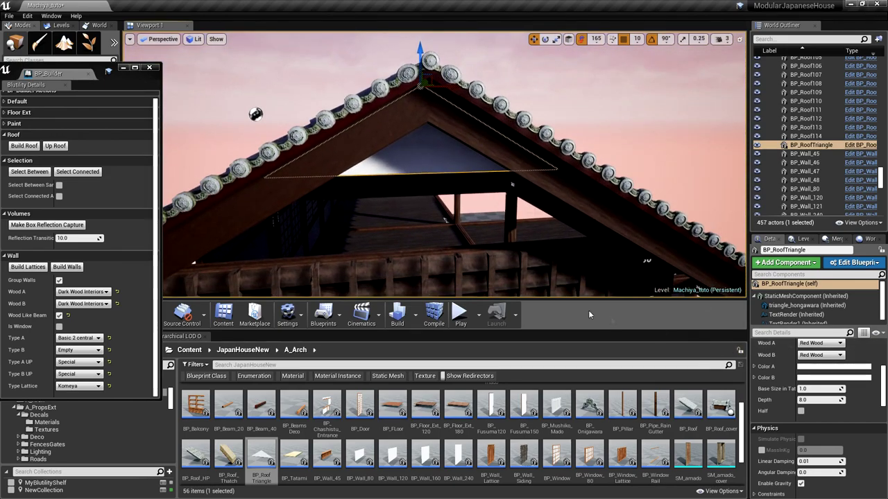
{"action": "right_click_drag", "start_coordinate": [532, 278], "coordinate": [504, 304]}
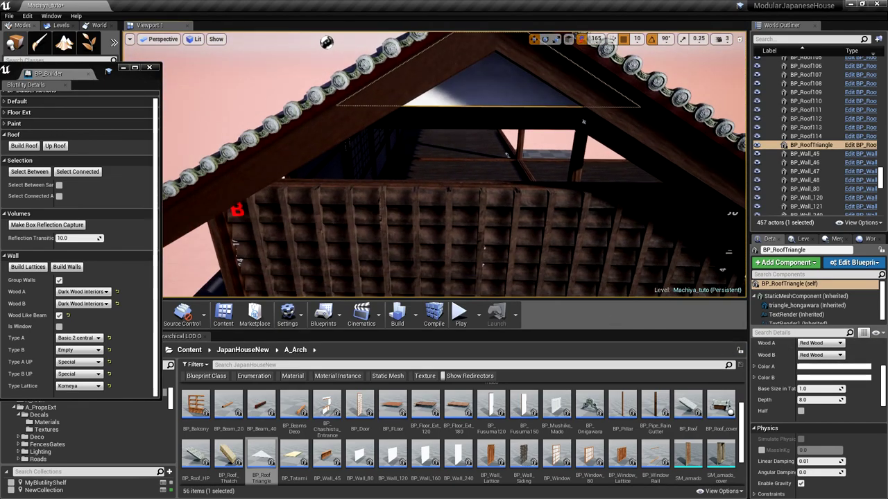
Select the beam running along the top of the gable wall and look through its properties
{"action": "left_click", "coordinate": [371, 184]}
{"action": "right_click_drag", "start_coordinate": [389, 186], "coordinate": [378, 191]}
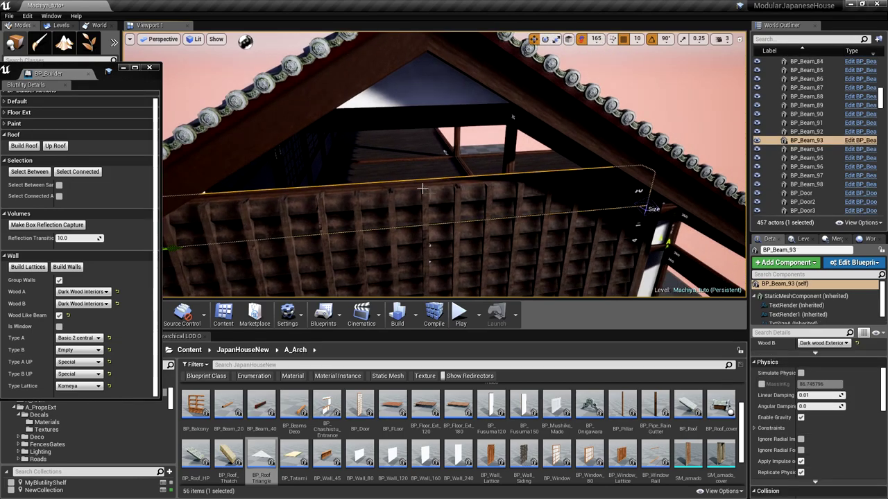
{"action": "scroll", "coordinate": [839, 374], "scroll_direction": "down", "scroll_amount": 3}
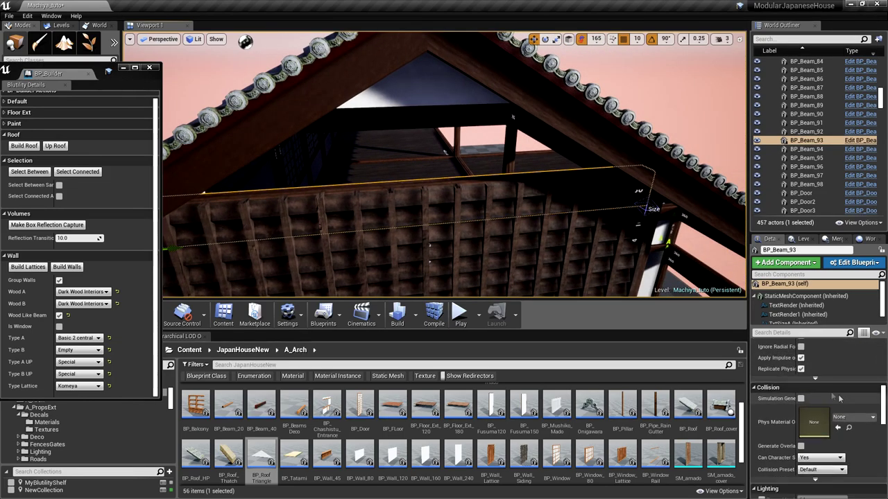
Set the roof triangle's base size to 2.0 so it spans the gable above the wall
{"action": "left_click", "coordinate": [419, 92]}
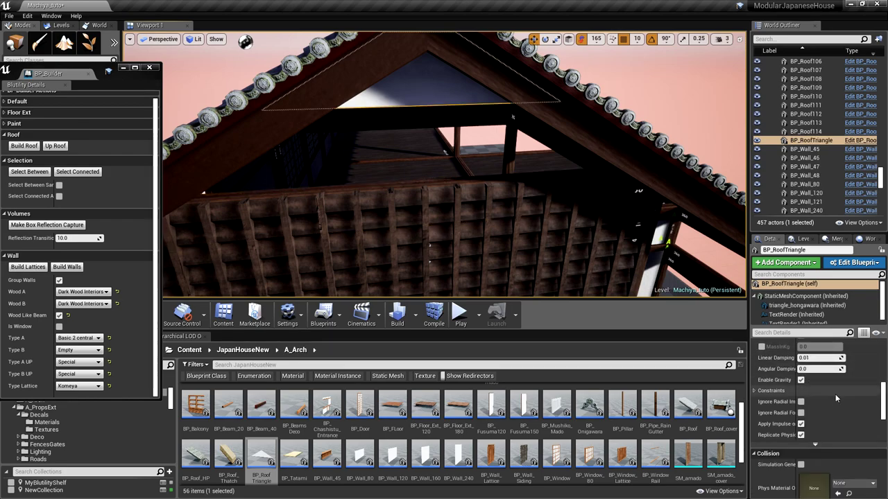
{"action": "scroll", "coordinate": [837, 408], "scroll_direction": "down", "scroll_amount": 3}
{"action": "scroll", "coordinate": [837, 408], "scroll_direction": "down", "scroll_amount": 5}
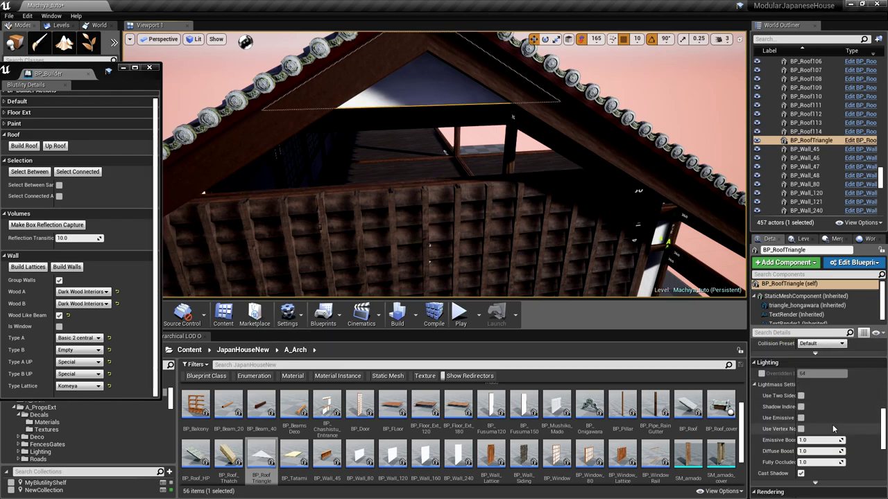
{"action": "scroll", "coordinate": [833, 425], "scroll_direction": "down", "scroll_amount": 8}
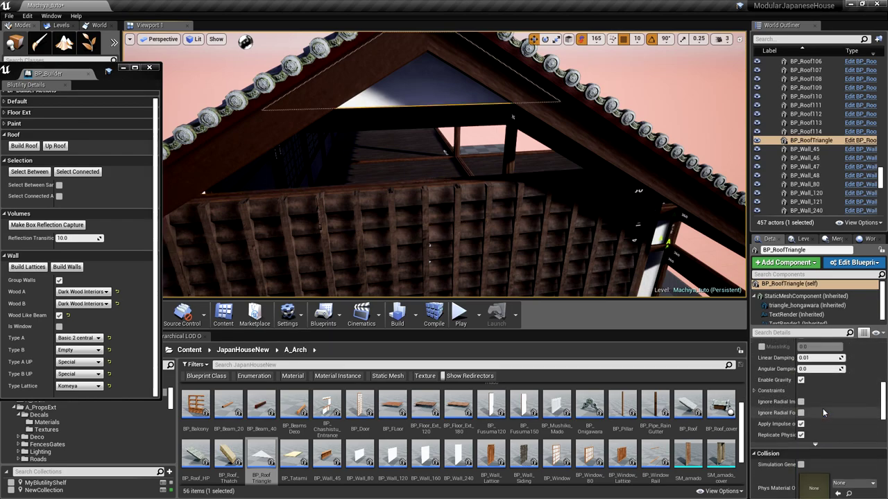
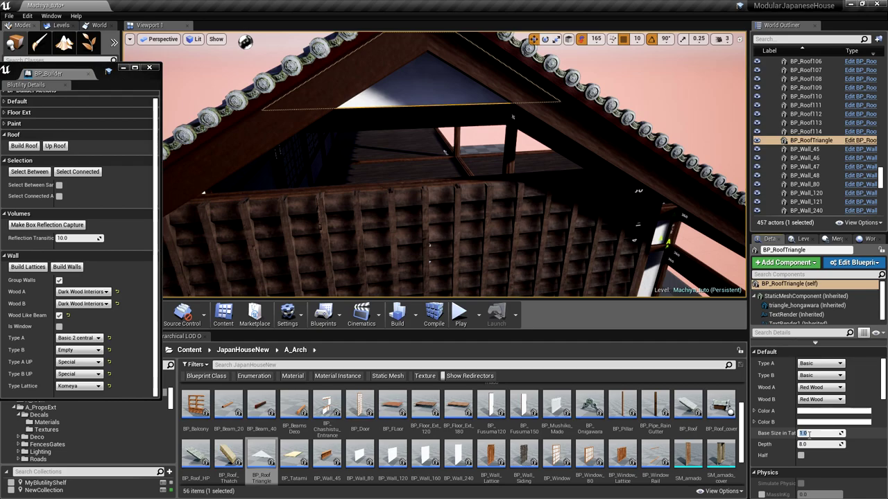
{"action": "key", "text": "Return"}
{"action": "mouse_move", "coordinate": [503, 215]}
{"action": "right_mouse_down"}
{"action": "mouse_move", "coordinate": [451, 229]}
{"action": "mouse_move", "coordinate": [501, 201]}
{"action": "mouse_move", "coordinate": [503, 215]}
{"action": "right_mouse_up"}
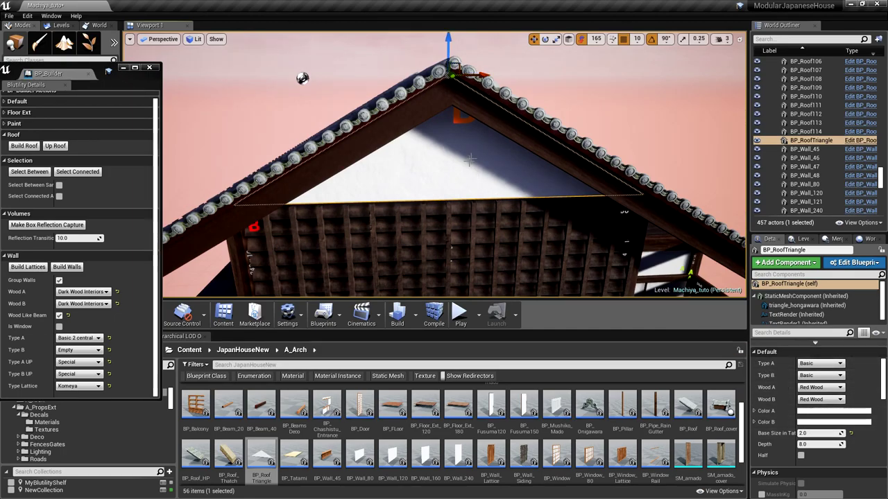
Set both Wood A and Wood B of the roof triangle to Dark wood
{"action": "left_click", "coordinate": [818, 392]}
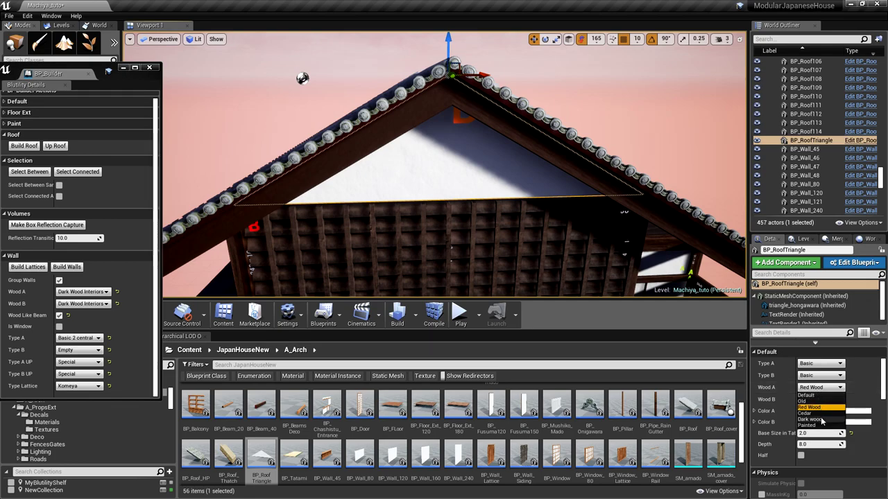
{"action": "left_click", "coordinate": [818, 420]}
{"action": "left_click", "coordinate": [821, 399]}
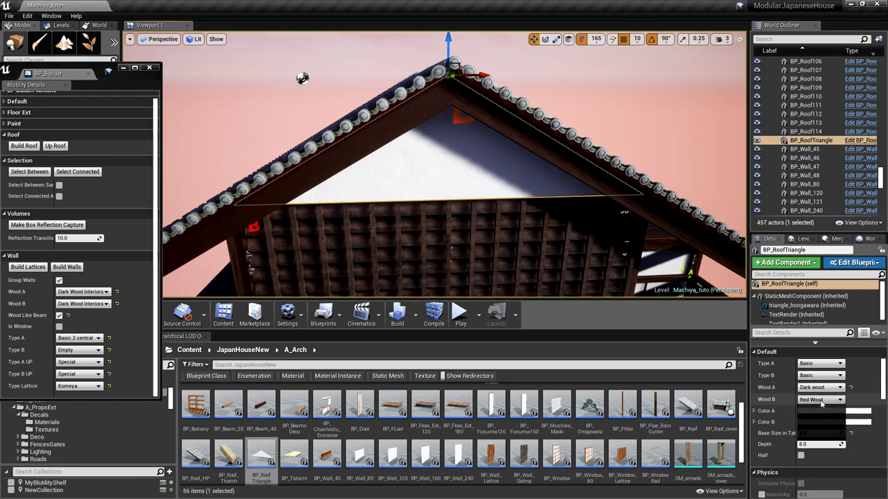
{"action": "left_click", "coordinate": [821, 432]}
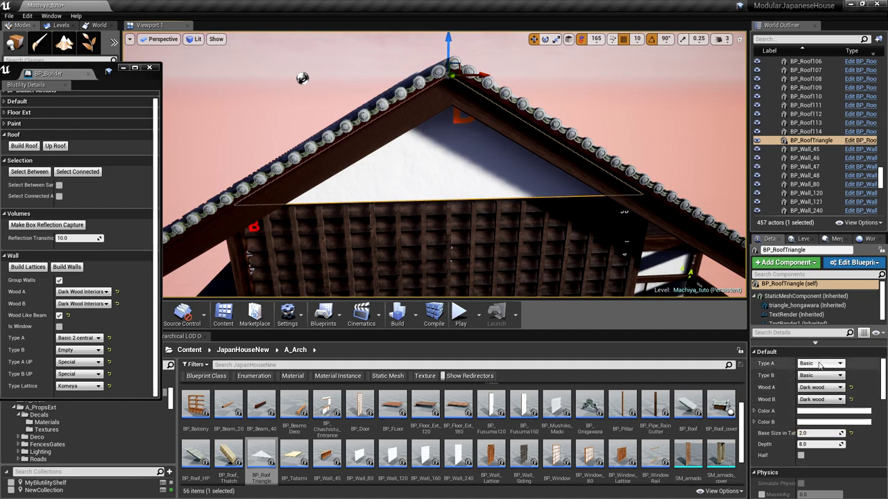
Set the roof triangle's Type B to SidingPlanks, trying SidingPlanks2 first
{"action": "left_click", "coordinate": [819, 375]}
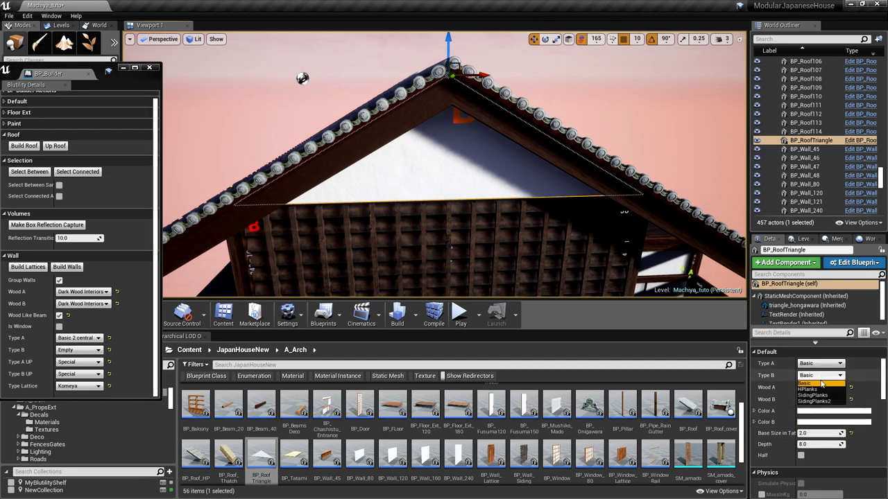
{"action": "left_click", "coordinate": [825, 401]}
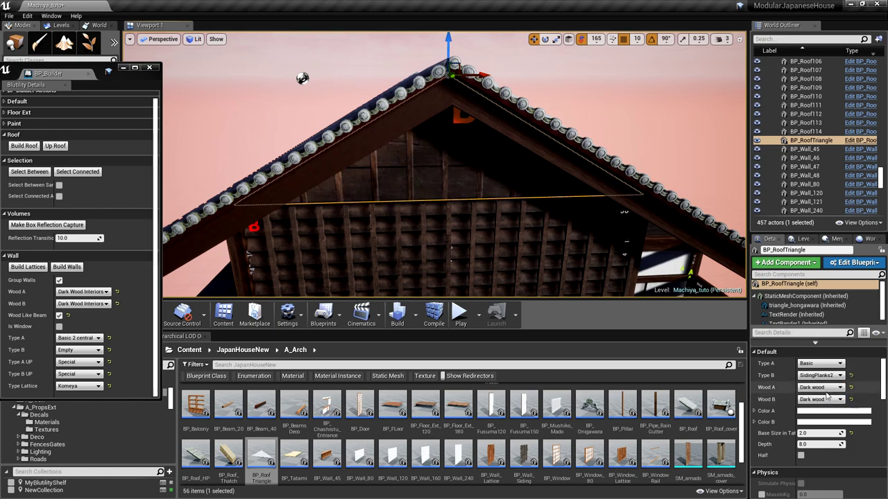
{"action": "left_click", "coordinate": [820, 376]}
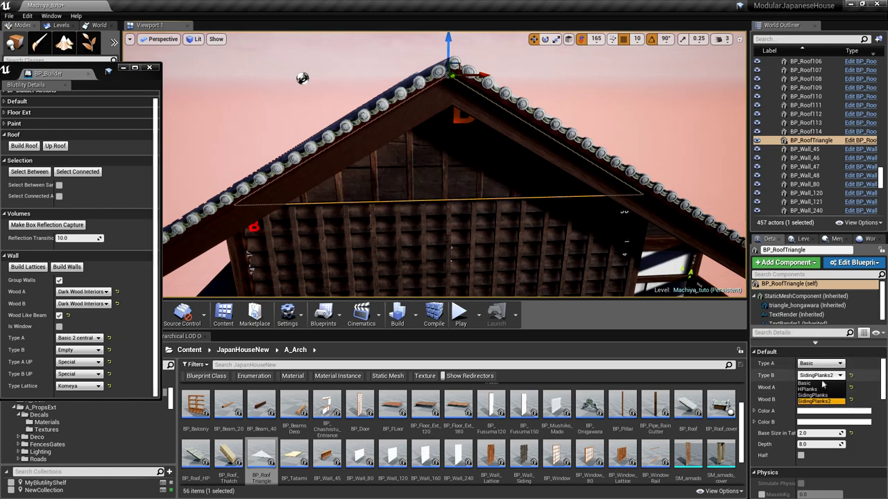
{"action": "left_click", "coordinate": [821, 392]}
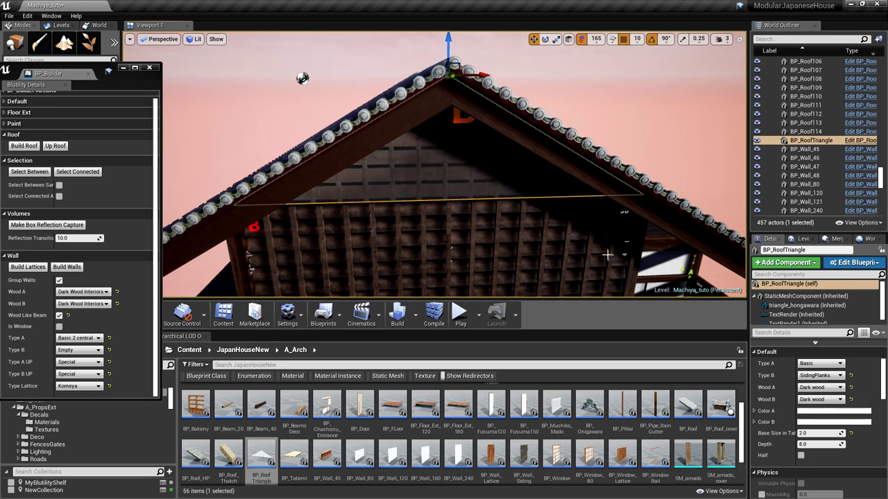
Add a BP_Roof_cover to the level and bring it up onto the ridge of the tiled roof
{"action": "right_click_drag", "start_coordinate": [596, 248], "coordinate": [670, 250]}
{"action": "right_click_drag", "start_coordinate": [568, 242], "coordinate": [600, 261]}
{"action": "left_click", "coordinate": [718, 408]}
{"action": "left_click_drag", "start_coordinate": [715, 398], "coordinate": [463, 180]}
{"action": "mouse_move", "coordinate": [463, 180]}
{"action": "right_mouse_down"}
{"action": "mouse_move", "coordinate": [406, 184]}
{"action": "mouse_move", "coordinate": [482, 169]}
{"action": "mouse_move", "coordinate": [458, 185]}
{"action": "right_mouse_up"}
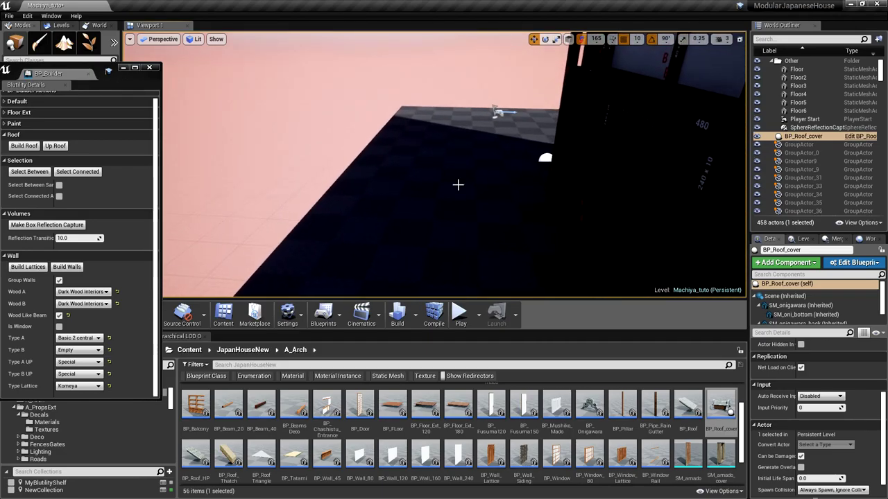
{"action": "mouse_move", "coordinate": [546, 156]}
{"action": "right_mouse_down"}
{"action": "mouse_move", "coordinate": [526, 176]}
{"action": "mouse_move", "coordinate": [548, 164]}
{"action": "right_mouse_up"}
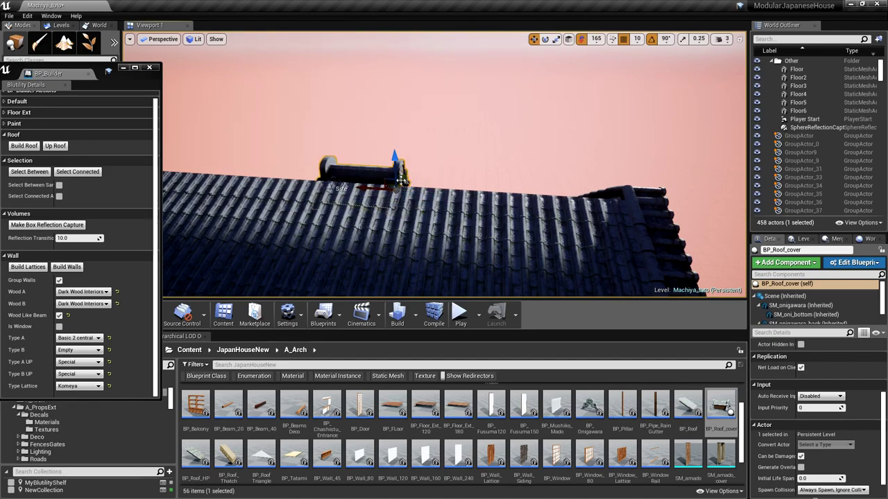
{"action": "left_click_drag", "start_coordinate": [396, 183], "coordinate": [395, 185]}
{"action": "right_click_drag", "start_coordinate": [395, 185], "coordinate": [395, 184]}
Slide the roof cover along the ridge to the gable end and adjust its height to sit on the tiles
{"action": "scroll", "coordinate": [395, 184], "scroll_direction": "down", "scroll_amount": 3}
{"action": "left_click_drag", "start_coordinate": [405, 179], "coordinate": [629, 219]}
{"action": "right_click_drag", "start_coordinate": [580, 218], "coordinate": [580, 218]}
{"action": "left_click_drag", "start_coordinate": [430, 218], "coordinate": [503, 184]}
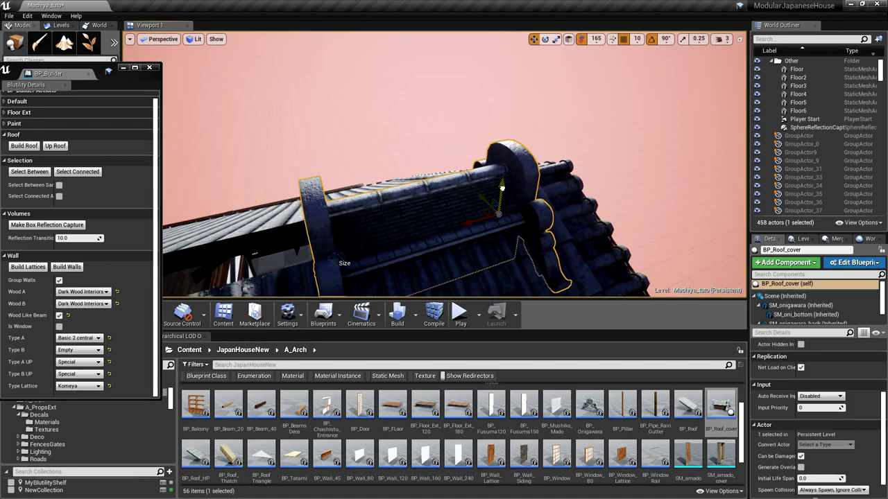
Set the grid snap size to 5 and align the roof cover with the ridge at the gable end
{"action": "right_click_drag", "start_coordinate": [499, 188], "coordinate": [499, 189]}
{"action": "left_click_drag", "start_coordinate": [416, 159], "coordinate": [604, 95], "text": "alt"}
{"action": "left_click", "coordinate": [638, 39]}
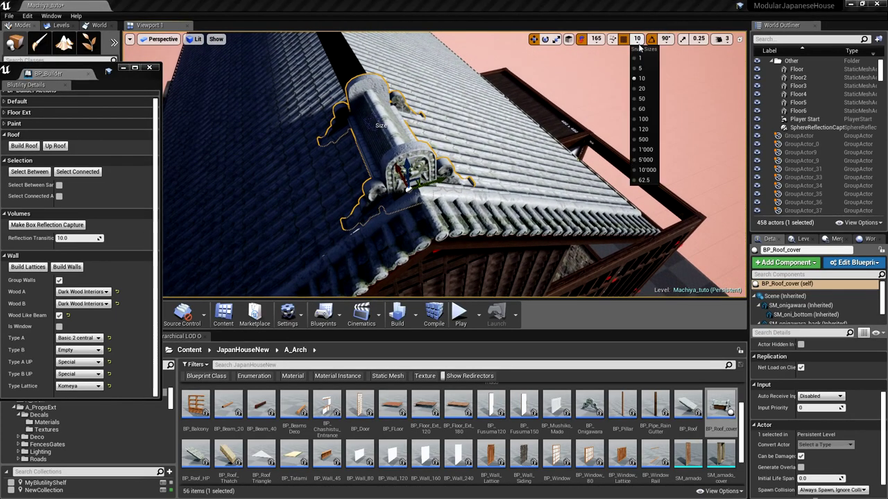
{"action": "left_click", "coordinate": [642, 67]}
{"action": "left_click_drag", "start_coordinate": [631, 133], "coordinate": [608, 158], "text": "alt"}
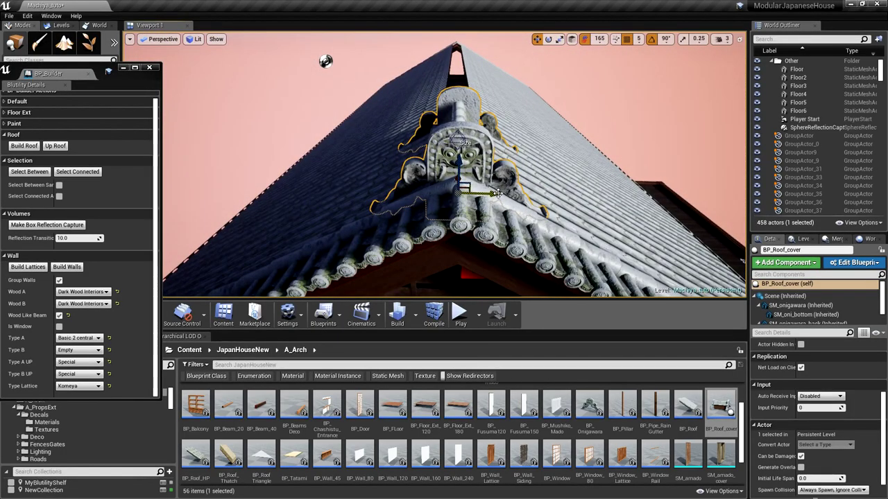
{"action": "left_click_drag", "start_coordinate": [325, 61], "coordinate": [532, 197], "text": "alt"}
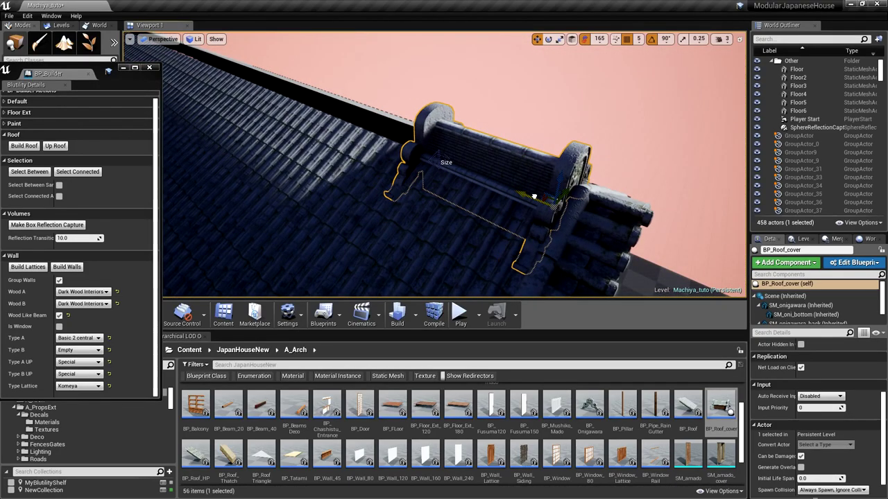
Stretch the roof cover with its Size handle so it runs along the whole ridge to the opposite gable end
{"action": "scroll", "coordinate": [442, 159], "scroll_direction": "down", "scroll_amount": 4}
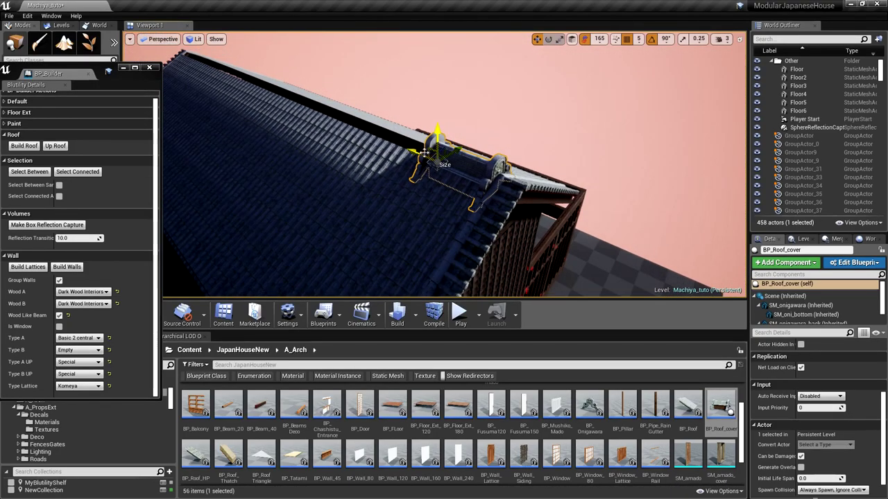
{"action": "left_click_drag", "start_coordinate": [418, 150], "coordinate": [201, 63]}
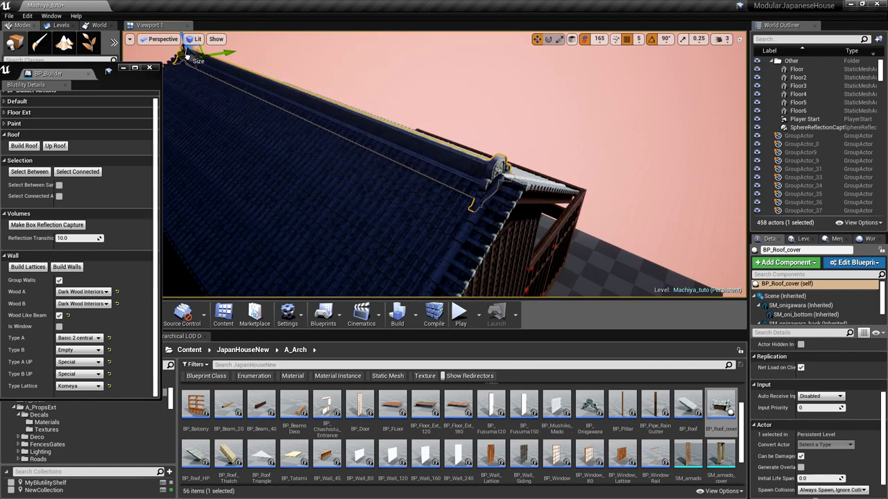
{"action": "right_click_drag", "start_coordinate": [209, 100], "coordinate": [136, 65]}
{"action": "key", "text": "w"}
{"action": "right_click_drag", "start_coordinate": [253, 150], "coordinate": [219, 103]}
{"action": "left_click_drag", "start_coordinate": [331, 134], "coordinate": [456, 146]}
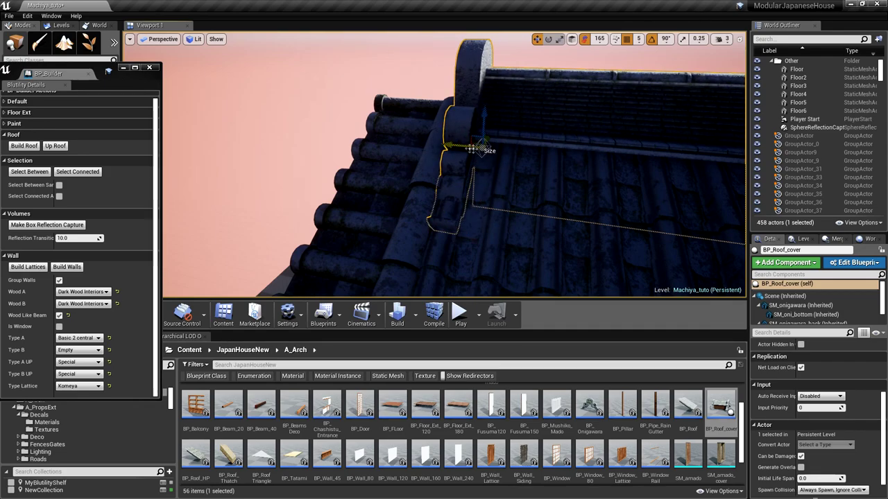
Reselect the roof cover and fine-tune its height above the ridge
{"action": "right_click_drag", "start_coordinate": [472, 148], "coordinate": [529, 153]}
{"action": "scroll", "coordinate": [530, 152], "scroll_direction": "down", "scroll_amount": 3}
{"action": "left_click", "coordinate": [570, 133]}
{"action": "right_click_drag", "start_coordinate": [571, 133], "coordinate": [604, 133]}
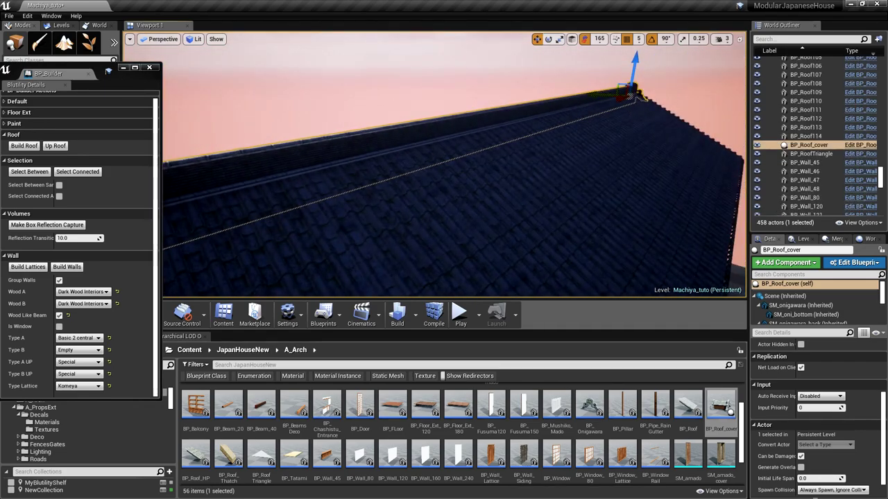
{"action": "left_click_drag", "start_coordinate": [635, 64], "coordinate": [634, 63]}
Place a BP_Tatami mat on the room's dark parquet floor along the open edge and make a copy of it
{"action": "right_click_drag", "start_coordinate": [559, 127], "coordinate": [317, 233]}
{"action": "scroll", "coordinate": [353, 240], "scroll_direction": "down", "scroll_amount": 2}
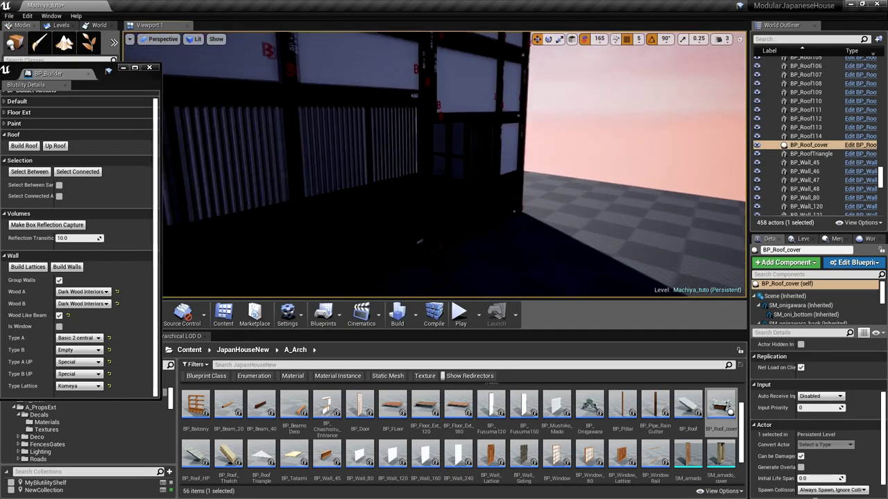
{"action": "right_click_drag", "start_coordinate": [317, 234], "coordinate": [555, 256]}
{"action": "scroll", "coordinate": [379, 153], "scroll_direction": "down", "scroll_amount": 1}
{"action": "scroll", "coordinate": [382, 148], "scroll_direction": "up", "scroll_amount": 1}
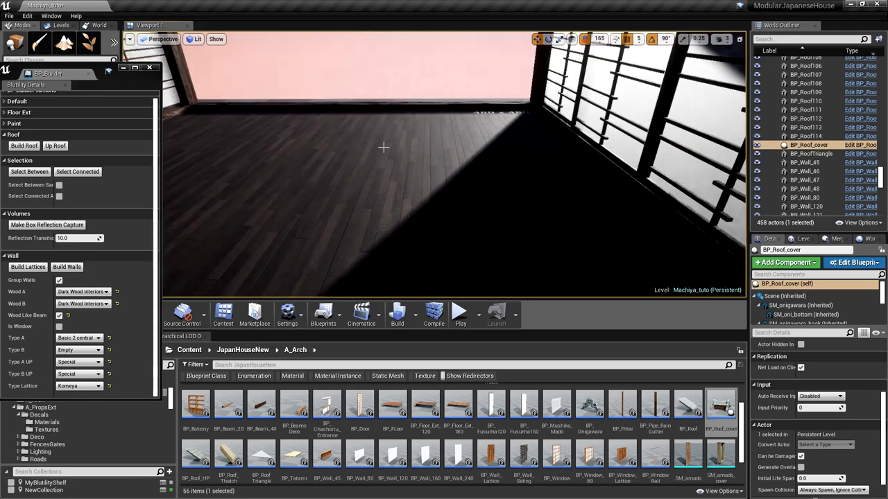
{"action": "right_click_drag", "start_coordinate": [384, 145], "coordinate": [329, 170]}
{"action": "left_click", "coordinate": [395, 161]}
{"action": "right_click_drag", "start_coordinate": [396, 161], "coordinate": [416, 129]}
{"action": "right_click_drag", "start_coordinate": [546, 201], "coordinate": [570, 136]}
{"action": "left_click_drag", "start_coordinate": [551, 184], "coordinate": [554, 215], "text": "alt"}
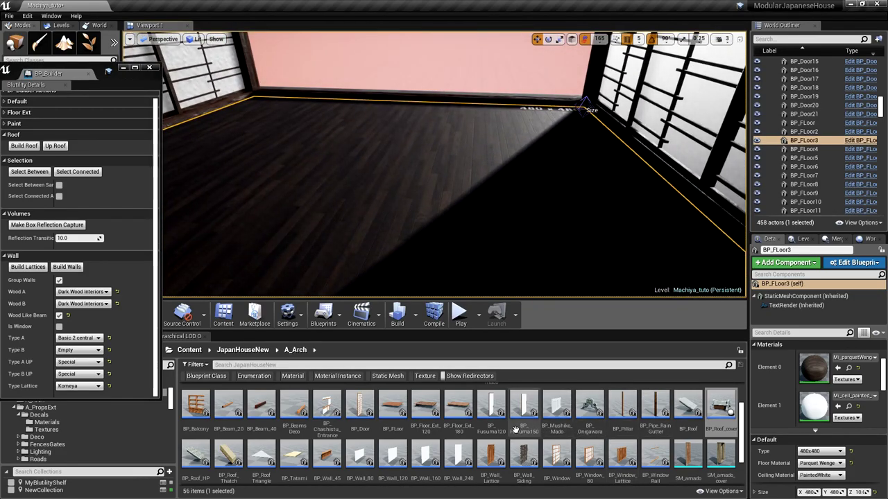
{"action": "scroll", "coordinate": [507, 424], "scroll_direction": "down", "scroll_amount": 1}
{"action": "left_click_drag", "start_coordinate": [294, 441], "coordinate": [295, 100]}
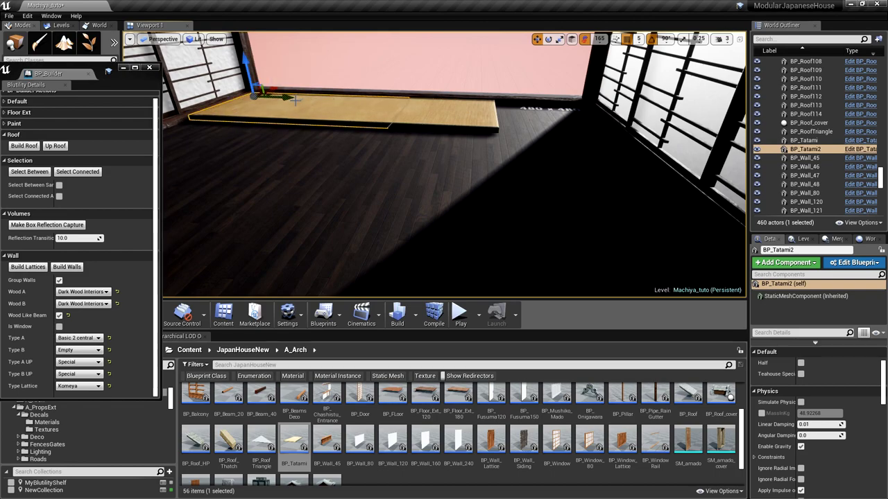
Line up the first tatami end to end with its copy, and duplicate it into a second row
{"action": "left_click", "coordinate": [436, 121]}
{"action": "left_click_drag", "start_coordinate": [369, 99], "coordinate": [442, 125]}
{"action": "right_click_drag", "start_coordinate": [423, 125], "coordinate": [469, 132]}
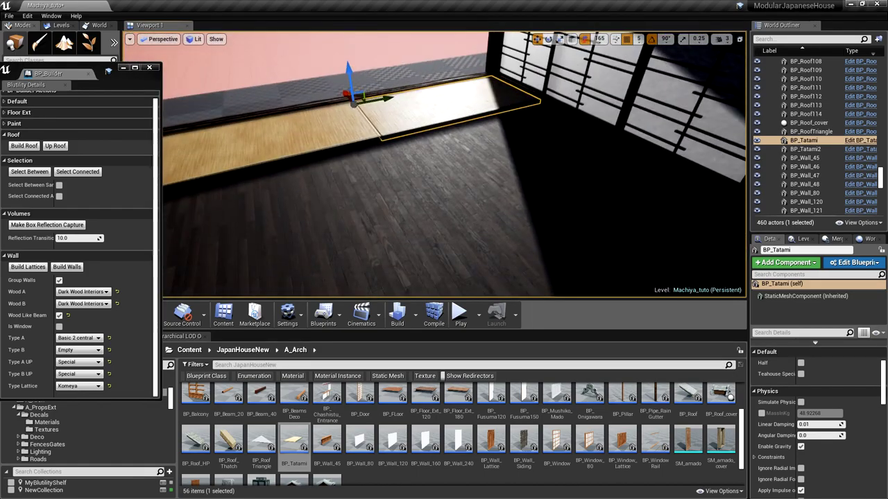
{"action": "left_click_drag", "start_coordinate": [353, 103], "coordinate": [293, 156], "text": "alt"}
{"action": "right_click_drag", "start_coordinate": [399, 166], "coordinate": [410, 148]}
Duplicate the first-row tatami nearest the shoji wall and lay the copy crosswise at the end of the second row
{"action": "left_click", "coordinate": [409, 148]}
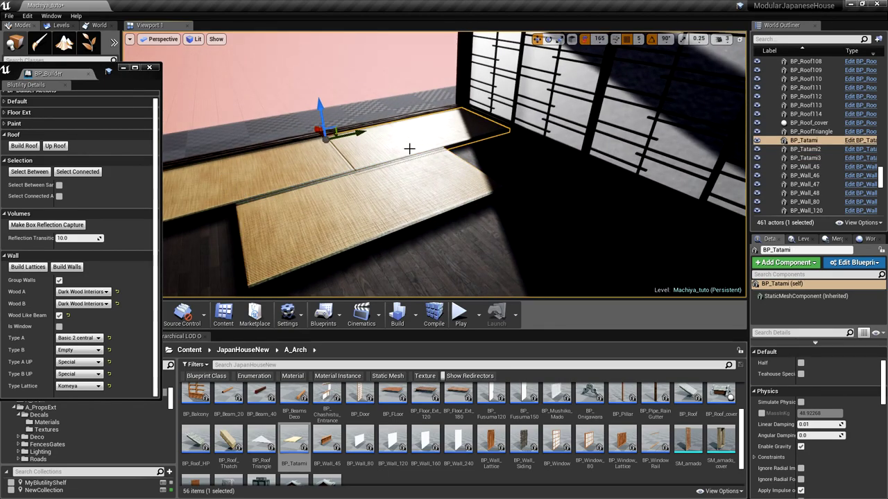
{"action": "left_click_drag", "start_coordinate": [304, 161], "coordinate": [557, 163], "text": "alt"}
{"action": "key", "text": "w"}
{"action": "right_click_drag", "start_coordinate": [487, 197], "coordinate": [541, 226]}
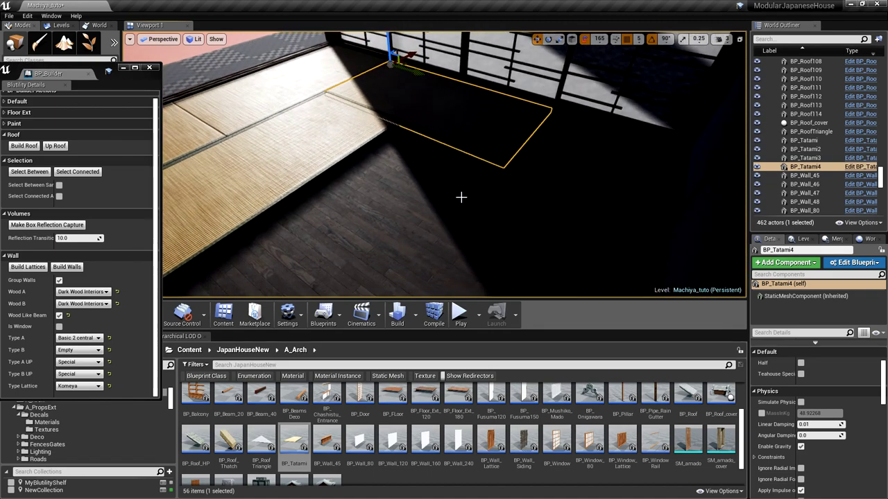
Duplicate the second-row tatami into a third row, and copy the crosswise tatami into the gap on the opposite side
{"action": "left_click", "coordinate": [273, 163]}
{"action": "right_click_drag", "start_coordinate": [272, 163], "coordinate": [188, 166]}
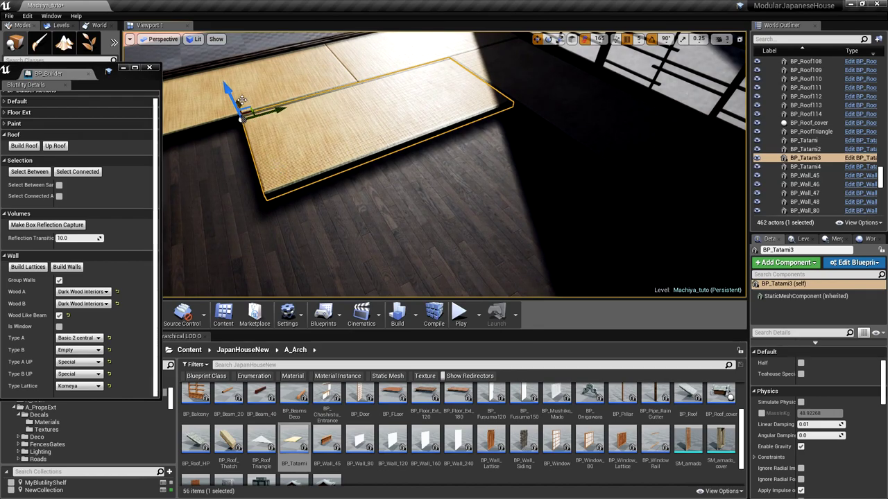
{"action": "left_click_drag", "start_coordinate": [238, 101], "coordinate": [264, 184]}
{"action": "right_click_drag", "start_coordinate": [263, 185], "coordinate": [285, 152]}
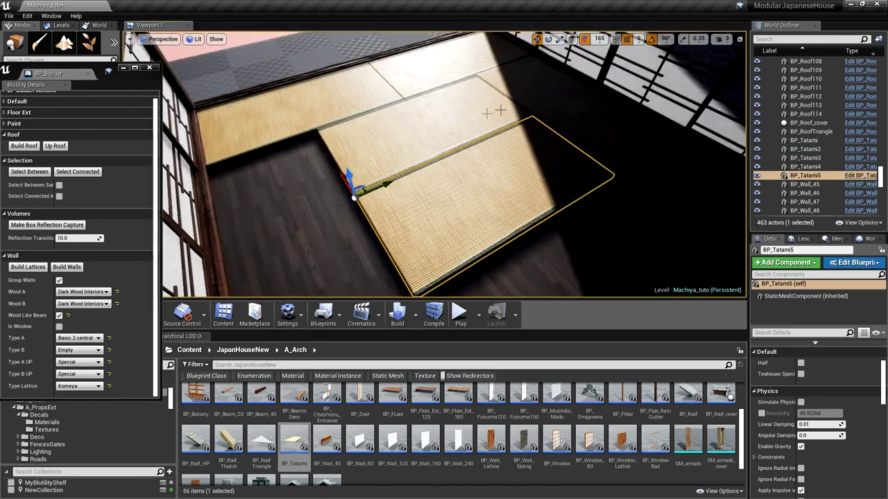
{"action": "left_click", "coordinate": [559, 93]}
{"action": "left_click_drag", "start_coordinate": [551, 48], "coordinate": [379, 151], "text": "alt"}
Select both first-row tatami mats and duplicate them together as the last row on the far side of the room
{"action": "left_click", "coordinate": [329, 110]}
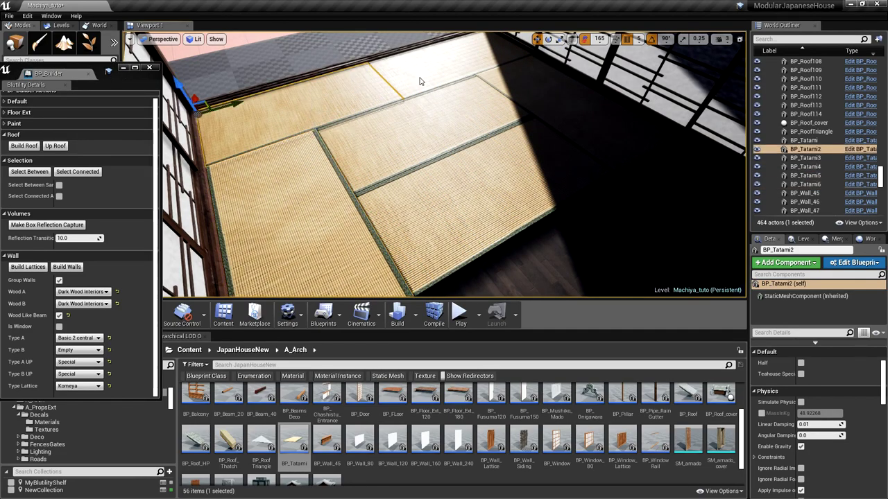
{"action": "left_click", "coordinate": [391, 86], "text": "ctrl"}
{"action": "left_click_drag", "start_coordinate": [351, 50], "coordinate": [486, 185], "text": "alt"}
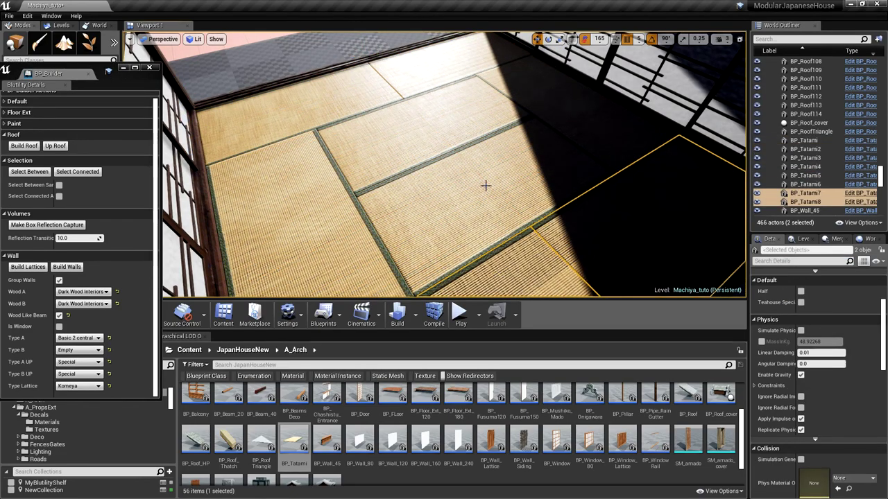
Select the wide wall panel above the facade opening and switch to vertex color painting, moving the BP_Builder window clear of the settings
{"action": "right_click_drag", "start_coordinate": [486, 185], "coordinate": [666, 142]}
{"action": "right_click_drag", "start_coordinate": [666, 222], "coordinate": [645, 197]}
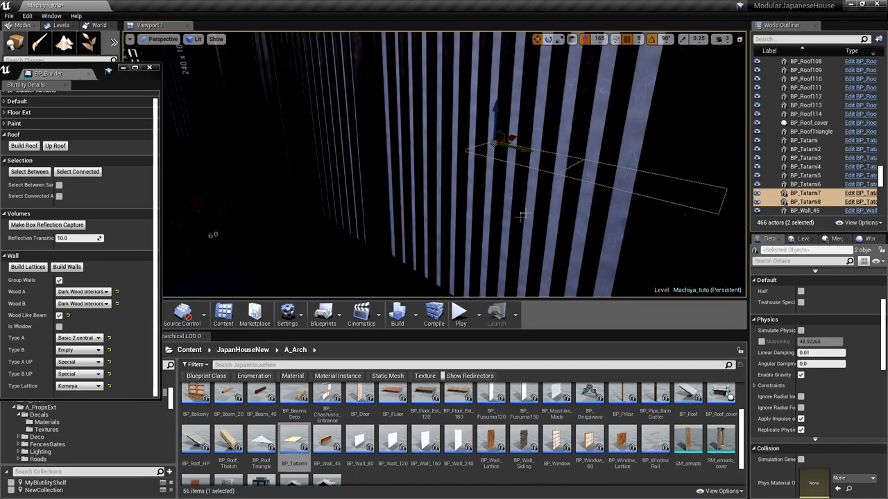
{"action": "scroll", "coordinate": [457, 220], "scroll_direction": "down", "scroll_amount": 5}
{"action": "right_click_drag", "start_coordinate": [375, 214], "coordinate": [770, 153]}
{"action": "right_click_drag", "start_coordinate": [427, 231], "coordinate": [434, 177]}
{"action": "right_click_drag", "start_coordinate": [401, 208], "coordinate": [392, 215]}
{"action": "left_click", "coordinate": [454, 164]}
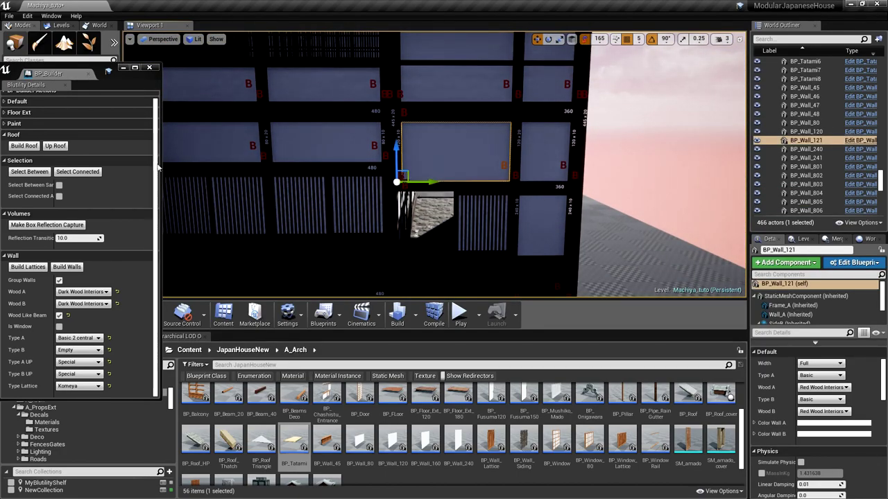
{"action": "left_click_drag", "start_coordinate": [95, 70], "coordinate": [100, 215]}
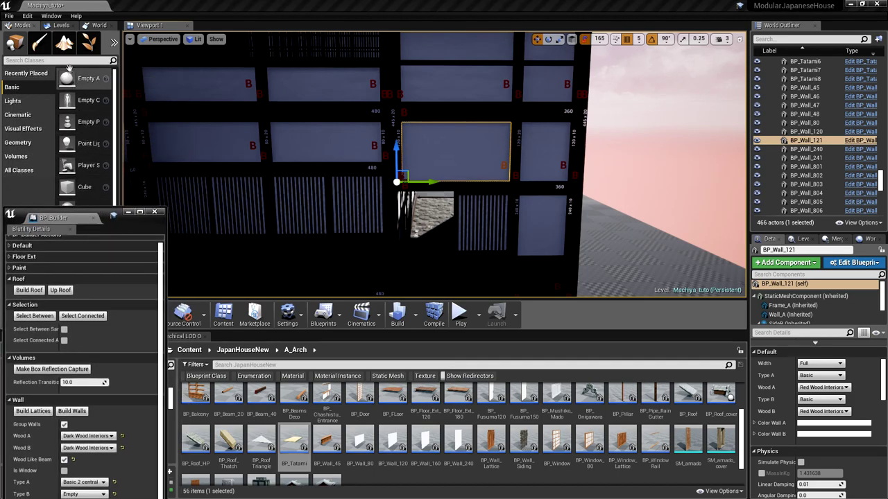
{"action": "left_click", "coordinate": [38, 43]}
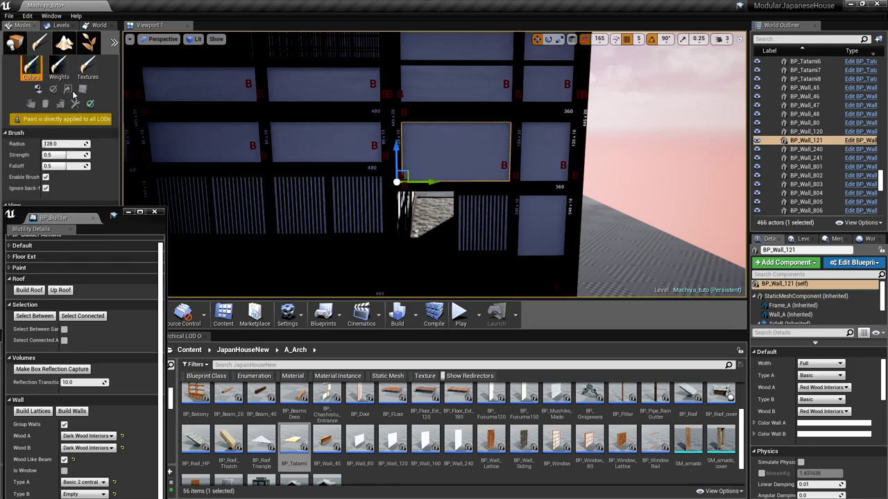
{"action": "mouse_move", "coordinate": [81, 212]}
{"action": "left_mouse_down"}
{"action": "mouse_move", "coordinate": [81, 331]}
{"action": "mouse_move", "coordinate": [103, 306]}
{"action": "left_mouse_up"}
Set the paint color to light blue (sRGB B0C4FF) and paint the selected wall panel with it
{"action": "left_click", "coordinate": [66, 245]}
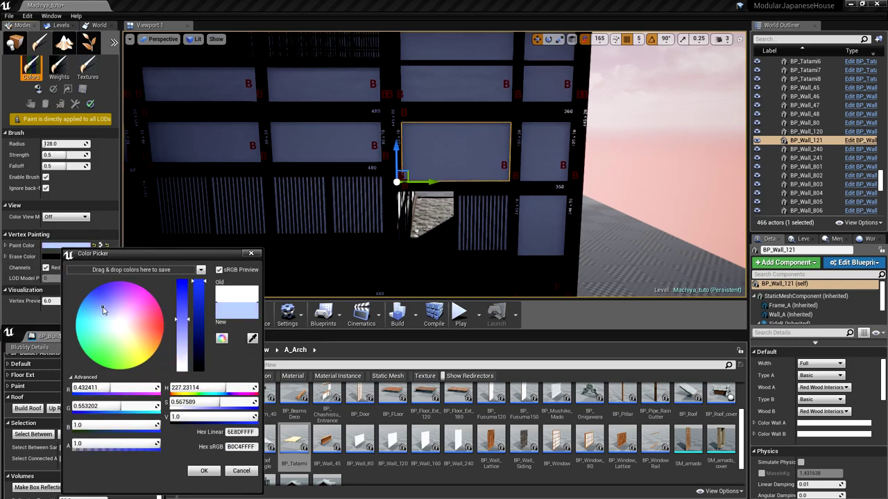
{"action": "left_click", "coordinate": [204, 471]}
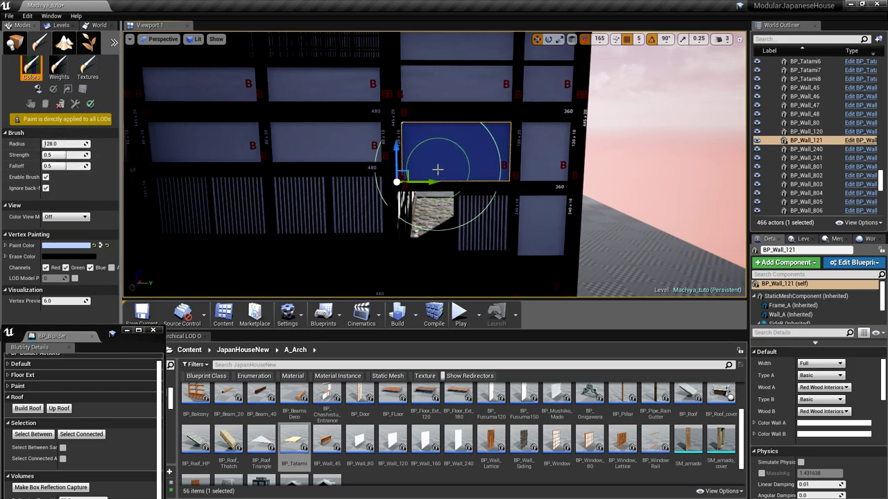
Set the paint color to pale cream (sRGB FFF5E1) and paint the wide wall panel and the narrow panel beside it
{"action": "left_click", "coordinate": [58, 248]}
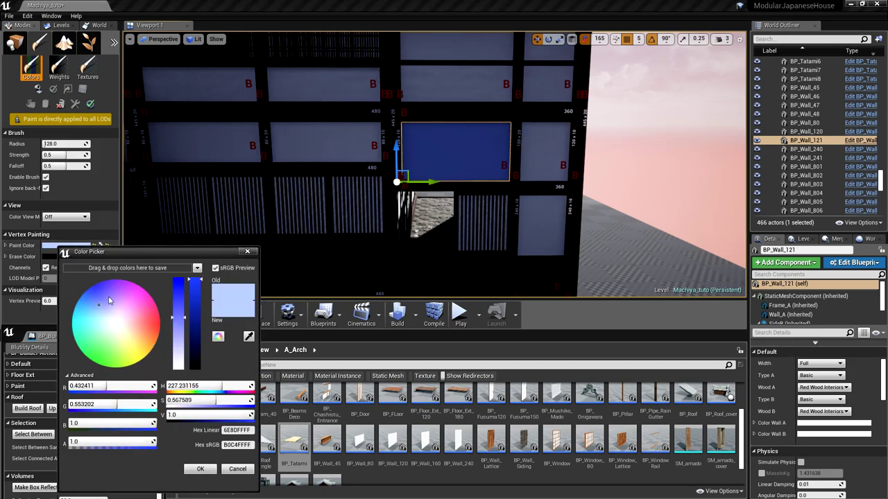
{"action": "left_click_drag", "start_coordinate": [123, 325], "coordinate": [126, 333]}
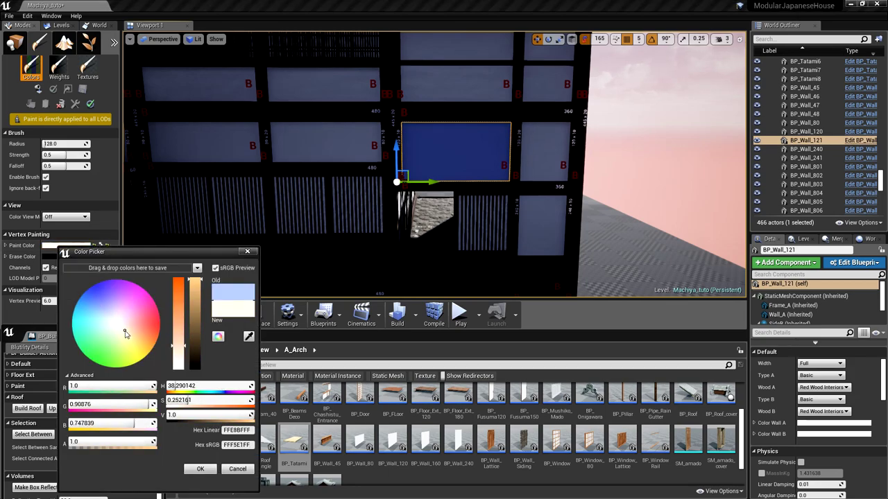
{"action": "left_click_drag", "start_coordinate": [419, 164], "coordinate": [455, 148]}
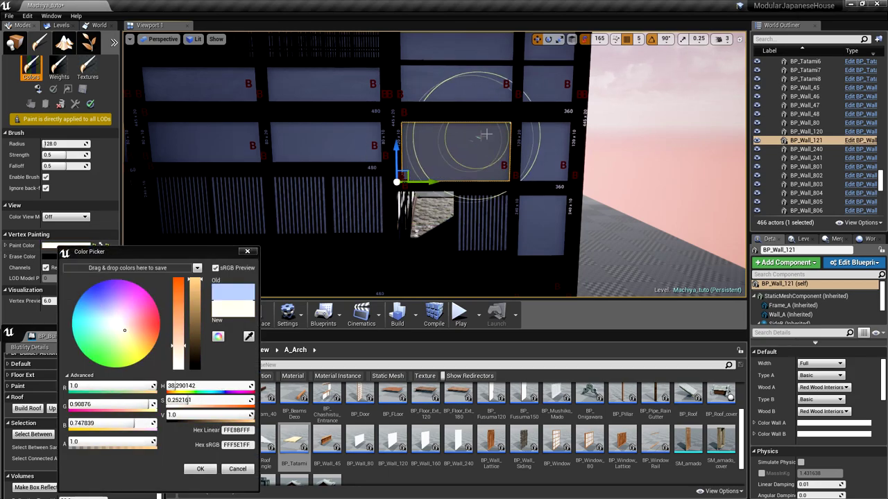
{"action": "left_click", "coordinate": [197, 470]}
{"action": "left_click", "coordinate": [548, 163]}
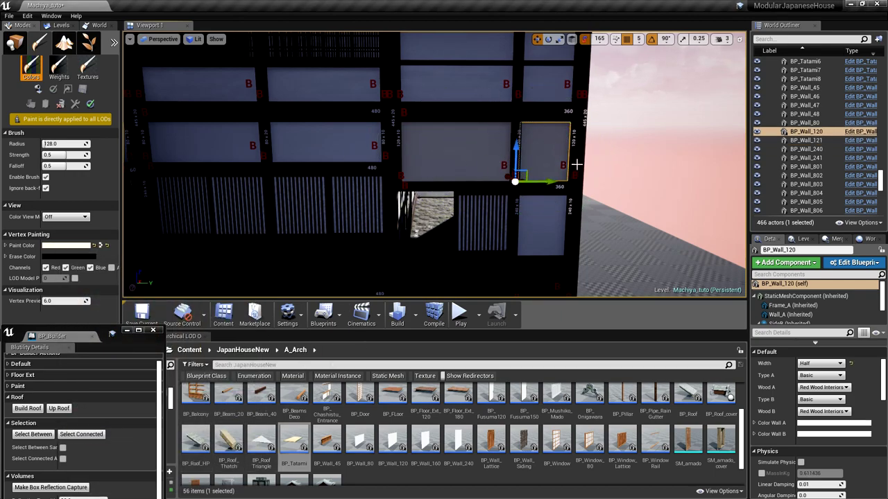
Leave vertex painting and place a BP_BeamsDeco at the ceiling corner of the interior room with the landscape-painted sliding panels
{"action": "mouse_move", "coordinate": [556, 150]}
{"action": "right_mouse_down"}
{"action": "mouse_move", "coordinate": [555, 122]}
{"action": "mouse_move", "coordinate": [534, 143]}
{"action": "right_mouse_up"}
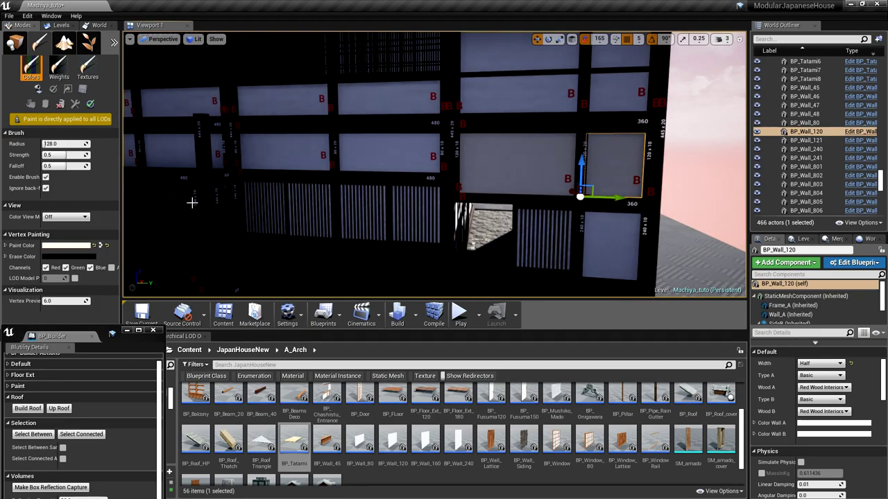
{"action": "left_click", "coordinate": [19, 47]}
{"action": "key", "text": "w"}
{"action": "mouse_move", "coordinate": [265, 188]}
{"action": "right_mouse_down"}
{"action": "mouse_move", "coordinate": [256, 232]}
{"action": "mouse_move", "coordinate": [222, 228]}
{"action": "mouse_move", "coordinate": [227, 163]}
{"action": "mouse_move", "coordinate": [272, 186]}
{"action": "mouse_move", "coordinate": [282, 179]}
{"action": "right_mouse_up"}
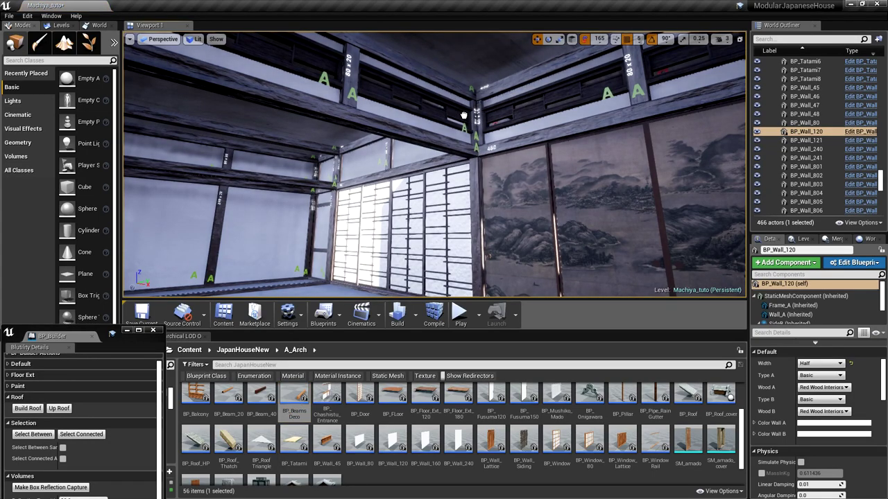
{"action": "left_click_drag", "start_coordinate": [463, 114], "coordinate": [469, 109]}
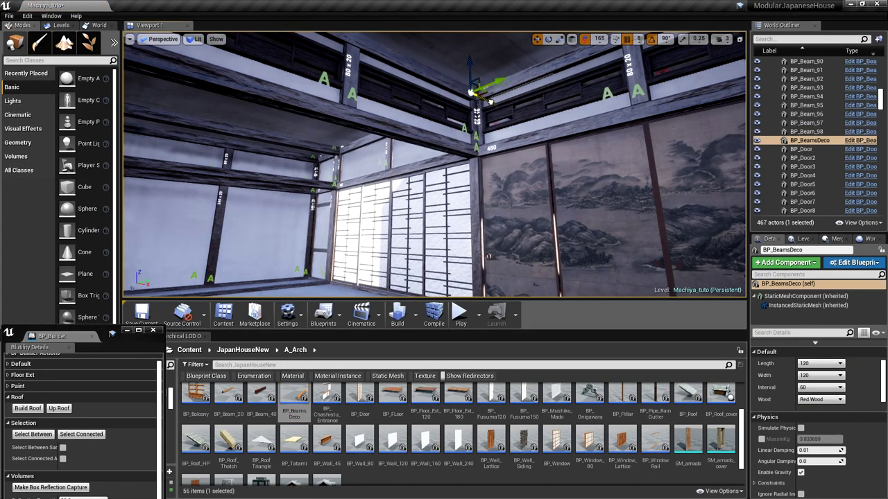
Set the decorative ceiling beams' width to 480 and move them along the wall to the corner at its window end
{"action": "right_click_drag", "start_coordinate": [478, 159], "coordinate": [527, 127]}
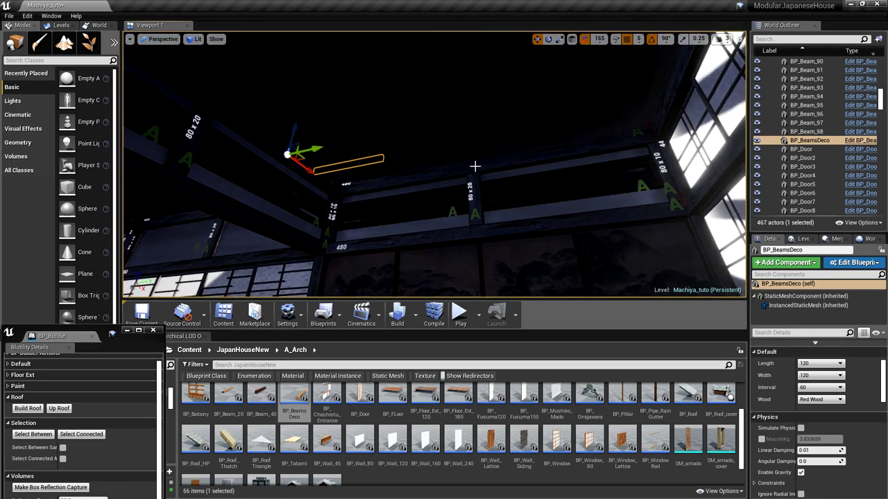
{"action": "left_click", "coordinate": [823, 377]}
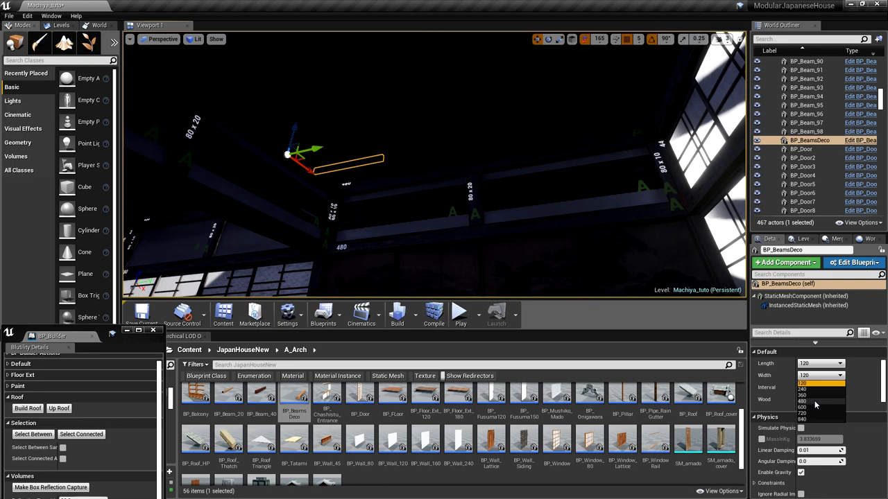
{"action": "left_click", "coordinate": [815, 402]}
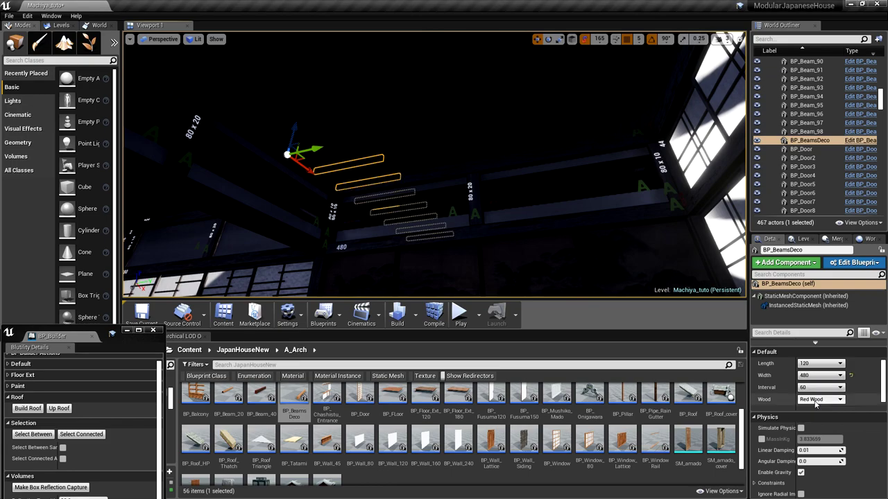
{"action": "right_click_drag", "start_coordinate": [499, 229], "coordinate": [500, 229]}
{"action": "left_click_drag", "start_coordinate": [502, 219], "coordinate": [257, 163]}
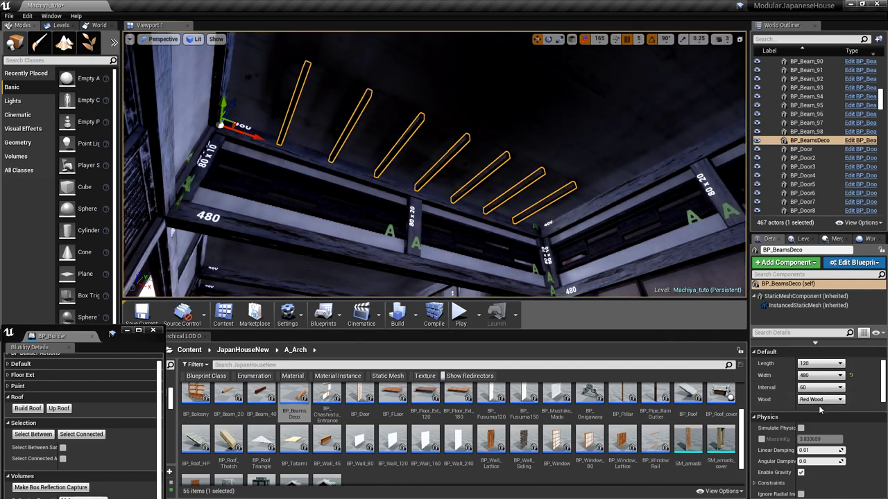
Set the decorative ceiling beams' length to 480 and their wood to Dark Wood
{"action": "left_click", "coordinate": [818, 364]}
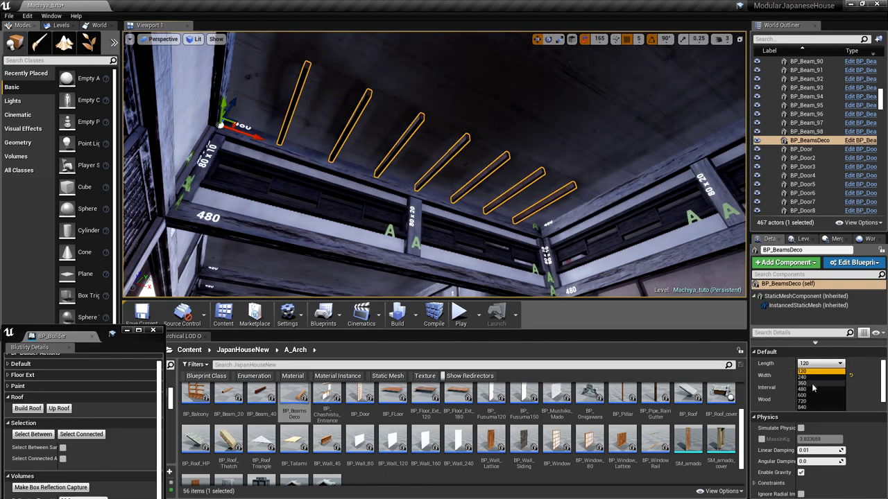
{"action": "left_click", "coordinate": [811, 390]}
{"action": "right_click_drag", "start_coordinate": [555, 208], "coordinate": [680, 236]}
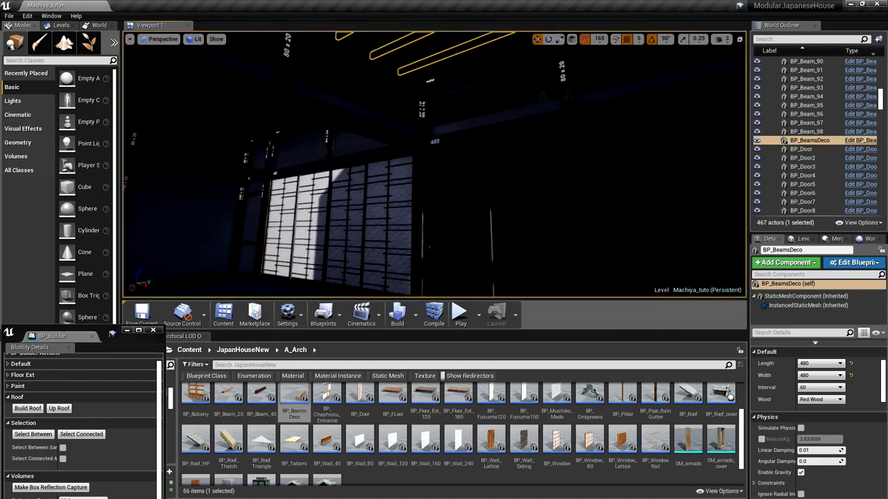
{"action": "left_click", "coordinate": [815, 400]}
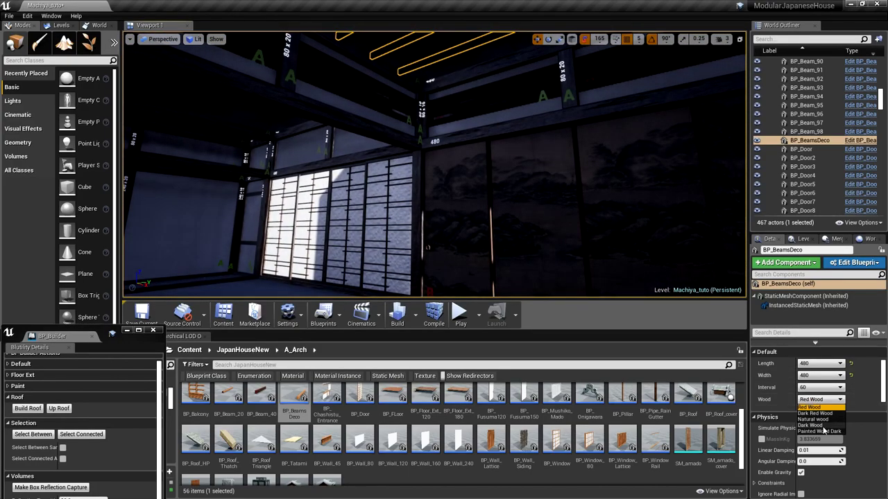
{"action": "left_click", "coordinate": [818, 425]}
Select the six floor and ceiling pieces that enclose the interior room together
{"action": "right_click_drag", "start_coordinate": [534, 139], "coordinate": [484, 143]}
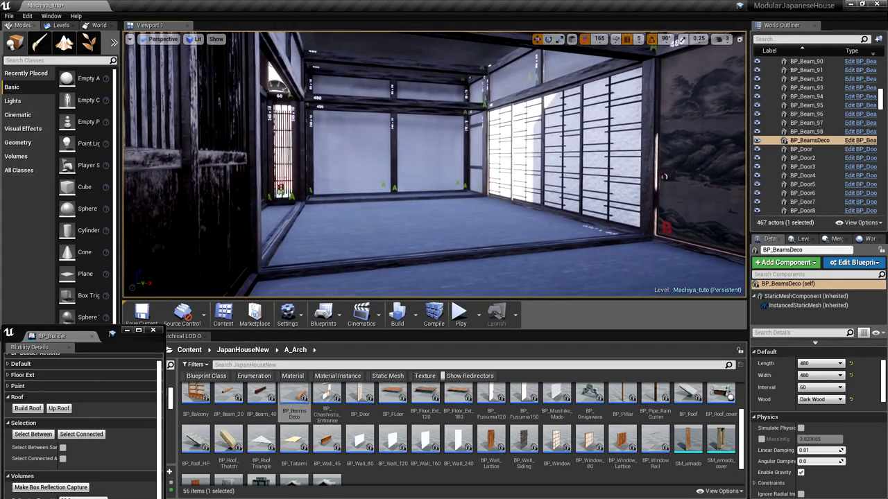
{"action": "left_click", "coordinate": [457, 216]}
{"action": "mouse_move", "coordinate": [457, 216]}
{"action": "right_mouse_down"}
{"action": "mouse_move", "coordinate": [448, 197]}
{"action": "mouse_move", "coordinate": [447, 219]}
{"action": "mouse_move", "coordinate": [459, 214]}
{"action": "mouse_move", "coordinate": [370, 189]}
{"action": "mouse_move", "coordinate": [357, 154]}
{"action": "right_mouse_up"}
{"action": "left_click", "coordinate": [470, 221], "text": "ctrl"}
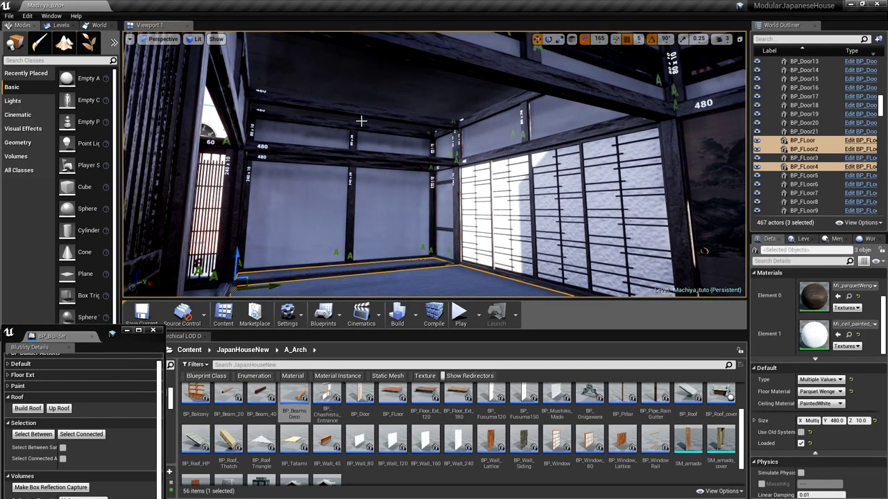
{"action": "left_click", "coordinate": [391, 93], "text": "ctrl"}
{"action": "right_click_drag", "start_coordinate": [391, 93], "coordinate": [372, 145]}
{"action": "left_click", "coordinate": [470, 91], "text": "ctrl"}
Bring the BP_Builder volume options into reach and make a box reflection capture from the selected floor pieces
{"action": "left_click_drag", "start_coordinate": [104, 333], "coordinate": [100, 86]}
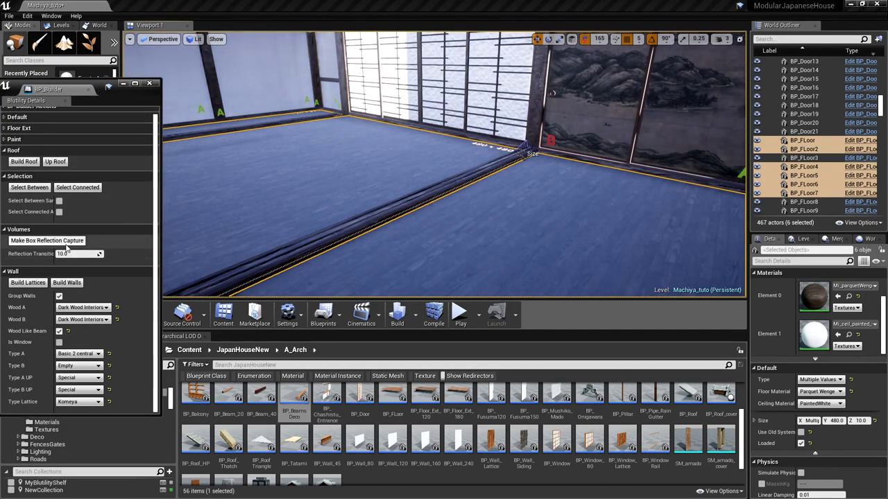
{"action": "left_click", "coordinate": [70, 243]}
{"action": "right_click_drag", "start_coordinate": [275, 225], "coordinate": [291, 202]}
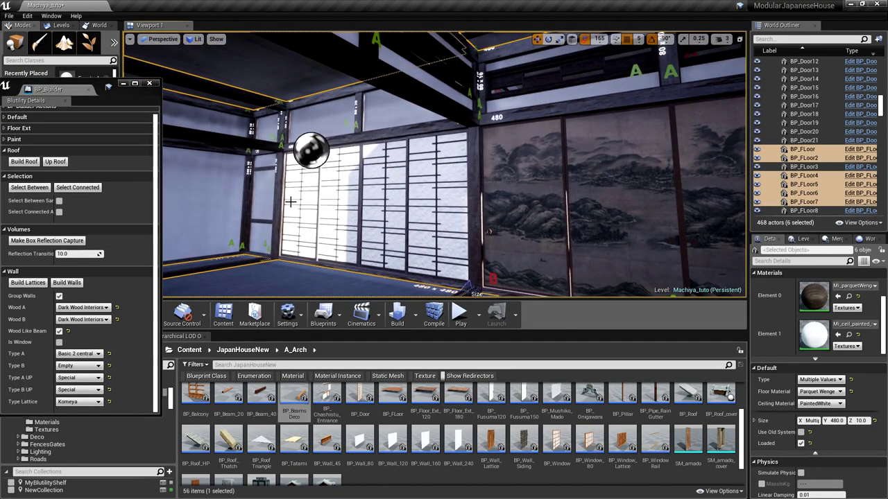
Select the new box reflection capture, set its box transition distance to 11, and move the BP_Builder window aside
{"action": "left_click", "coordinate": [311, 152]}
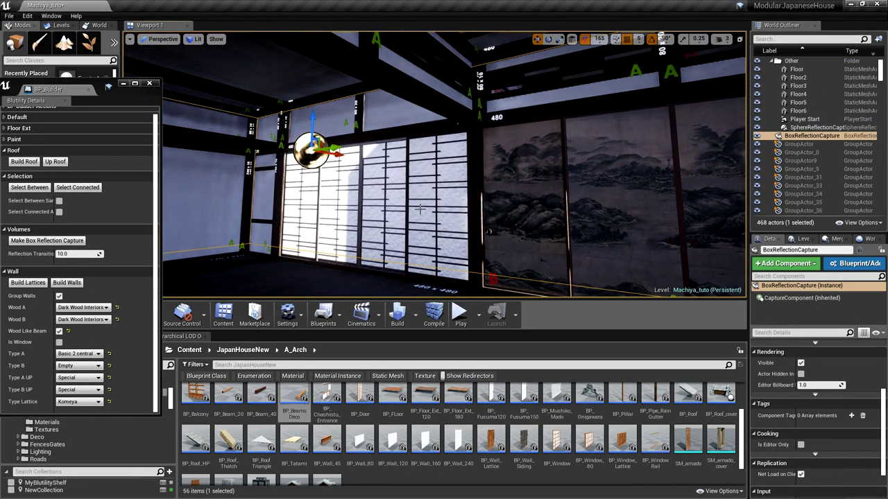
{"action": "scroll", "coordinate": [886, 380], "scroll_direction": "up", "scroll_amount": 3}
{"action": "scroll", "coordinate": [886, 380], "scroll_direction": "up", "scroll_amount": 3}
{"action": "left_click", "coordinate": [815, 371]}
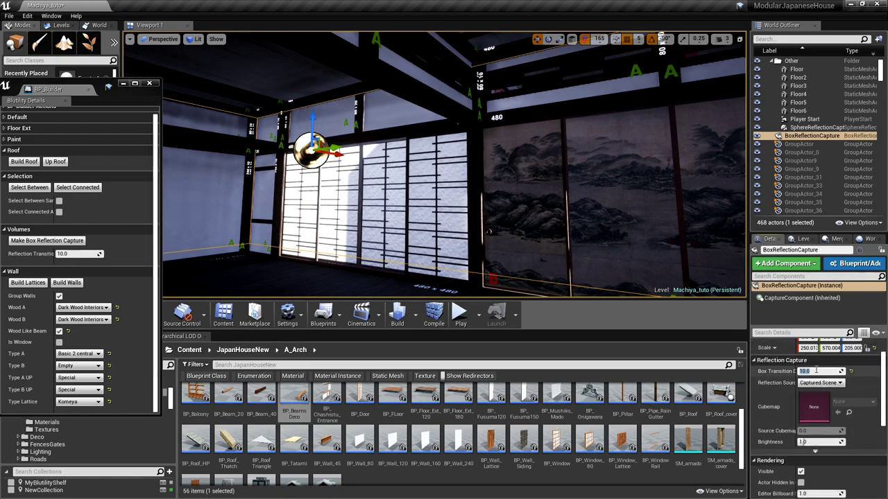
{"action": "type", "text": "1"}
{"action": "key", "text": "Return"}
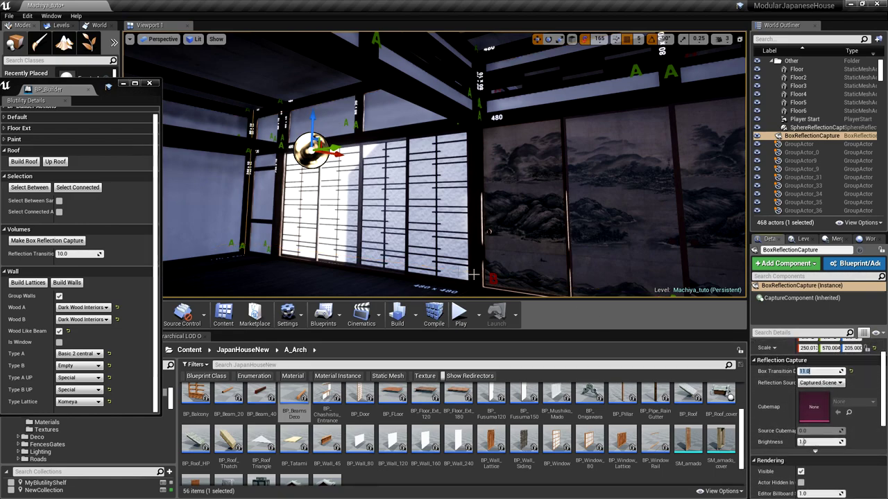
{"action": "left_click_drag", "start_coordinate": [93, 87], "coordinate": [78, 191]}
{"action": "right_click_drag", "start_coordinate": [307, 155], "coordinate": [312, 232]}
{"action": "right_click_drag", "start_coordinate": [485, 143], "coordinate": [407, 58]}
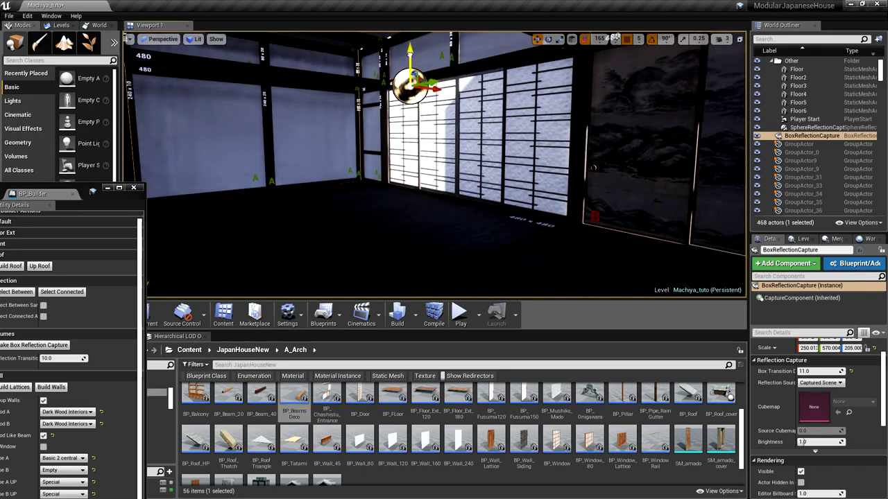
{"action": "right_click_drag", "start_coordinate": [411, 77], "coordinate": [552, 159]}
{"action": "right_click_drag", "start_coordinate": [399, 162], "coordinate": [396, 191]}
{"action": "mouse_move", "coordinate": [340, 135]}
{"action": "right_mouse_down"}
{"action": "mouse_move", "coordinate": [326, 149]}
{"action": "mouse_move", "coordinate": [336, 138]}
{"action": "mouse_move", "coordinate": [359, 141]}
{"action": "mouse_move", "coordinate": [341, 157]}
{"action": "mouse_move", "coordinate": [336, 143]}
{"action": "mouse_move", "coordinate": [354, 132]}
{"action": "right_mouse_up"}
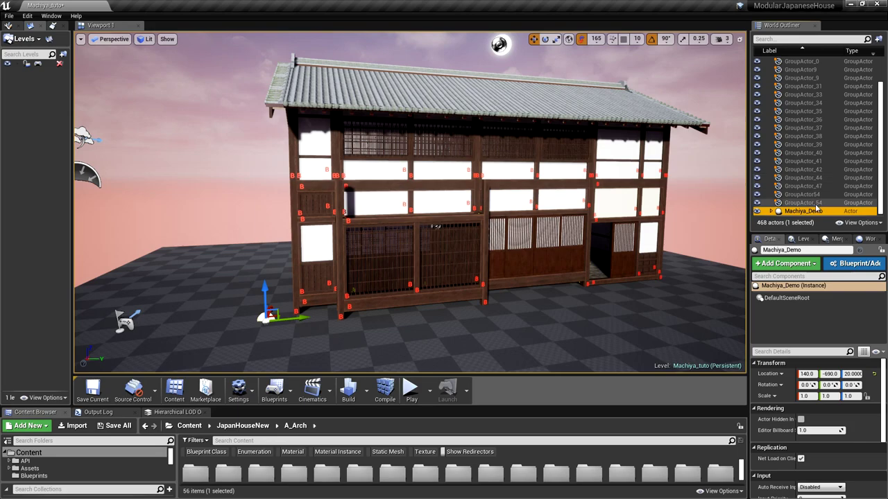
Expand Machiya_Demo in the outliner to show its attached parts and shift the whole house along Y to about -830
{"action": "left_click", "coordinate": [771, 210]}
{"action": "scroll", "coordinate": [797, 138], "scroll_direction": "down", "scroll_amount": 5}
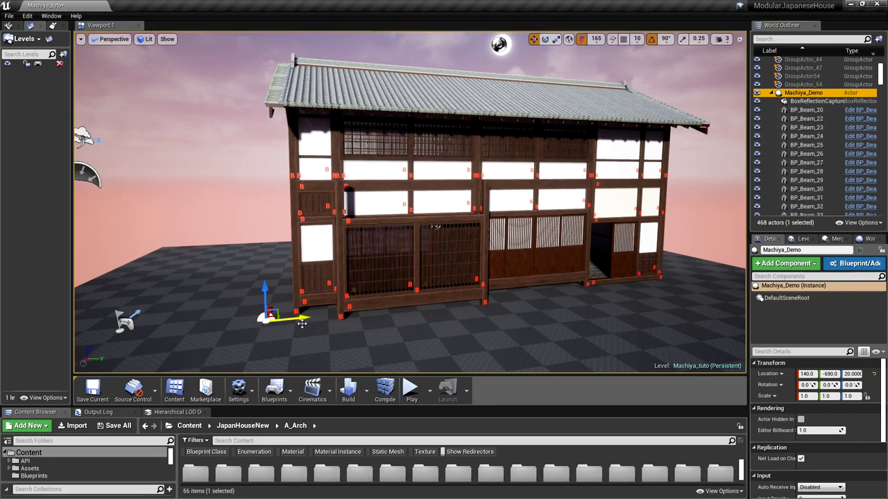
{"action": "left_click_drag", "start_coordinate": [302, 318], "coordinate": [253, 327]}
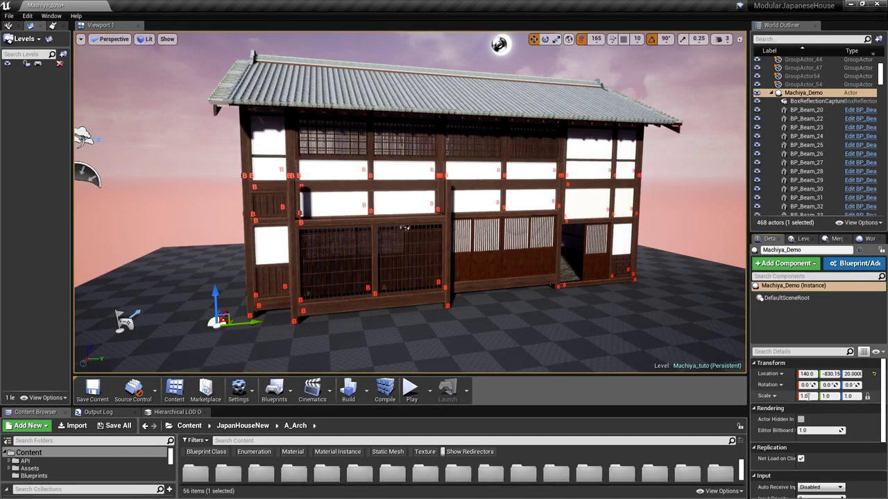
Scale the Machiya_Demo house uniformly to 0.8333333 and shift it along Y to about -850
{"action": "type", "text": "0.8333333"}
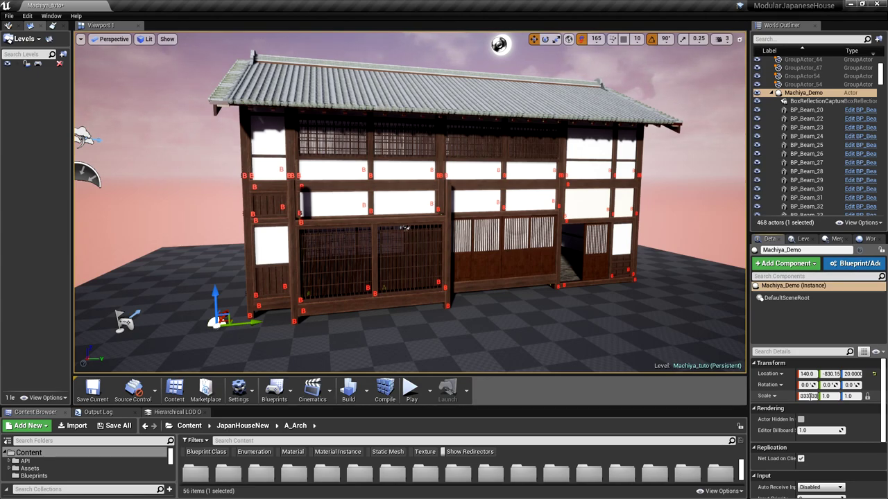
{"action": "key", "text": "Return"}
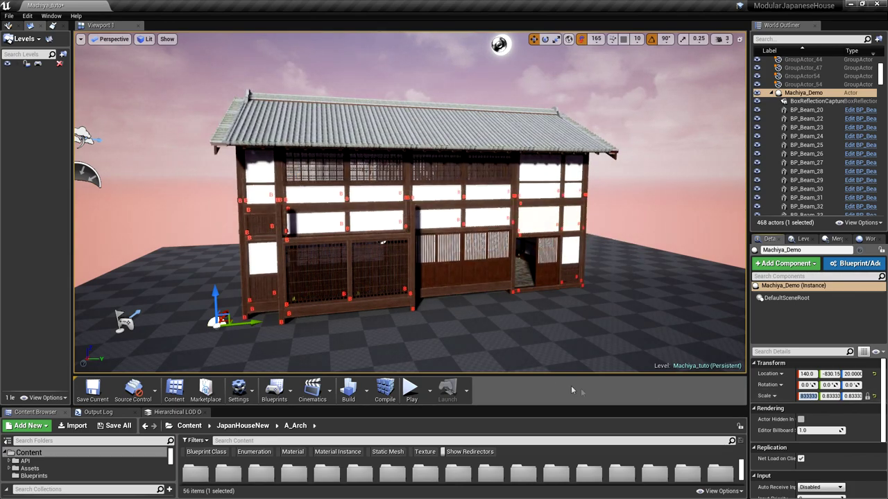
{"action": "mouse_move", "coordinate": [254, 320]}
{"action": "left_mouse_down"}
{"action": "mouse_move", "coordinate": [269, 320]}
{"action": "mouse_move", "coordinate": [247, 322]}
{"action": "left_mouse_up"}
{"action": "right_click_drag", "start_coordinate": [313, 345], "coordinate": [367, 363]}
{"action": "key", "text": "w"}
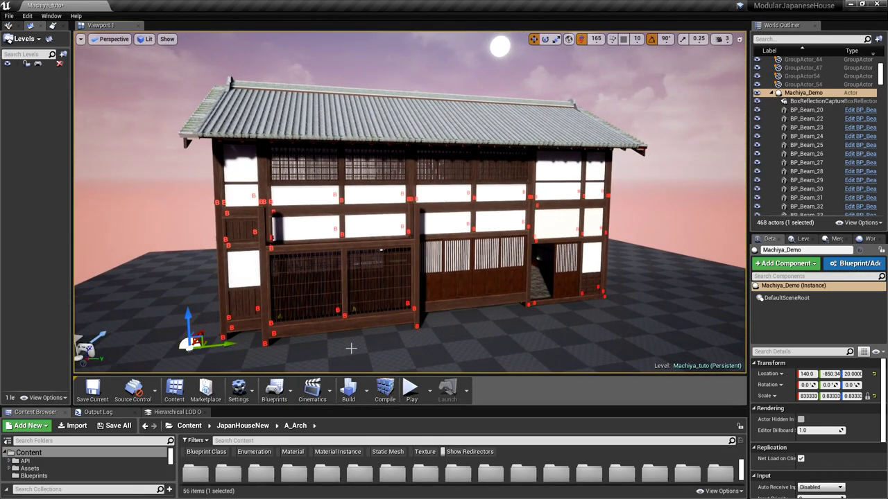